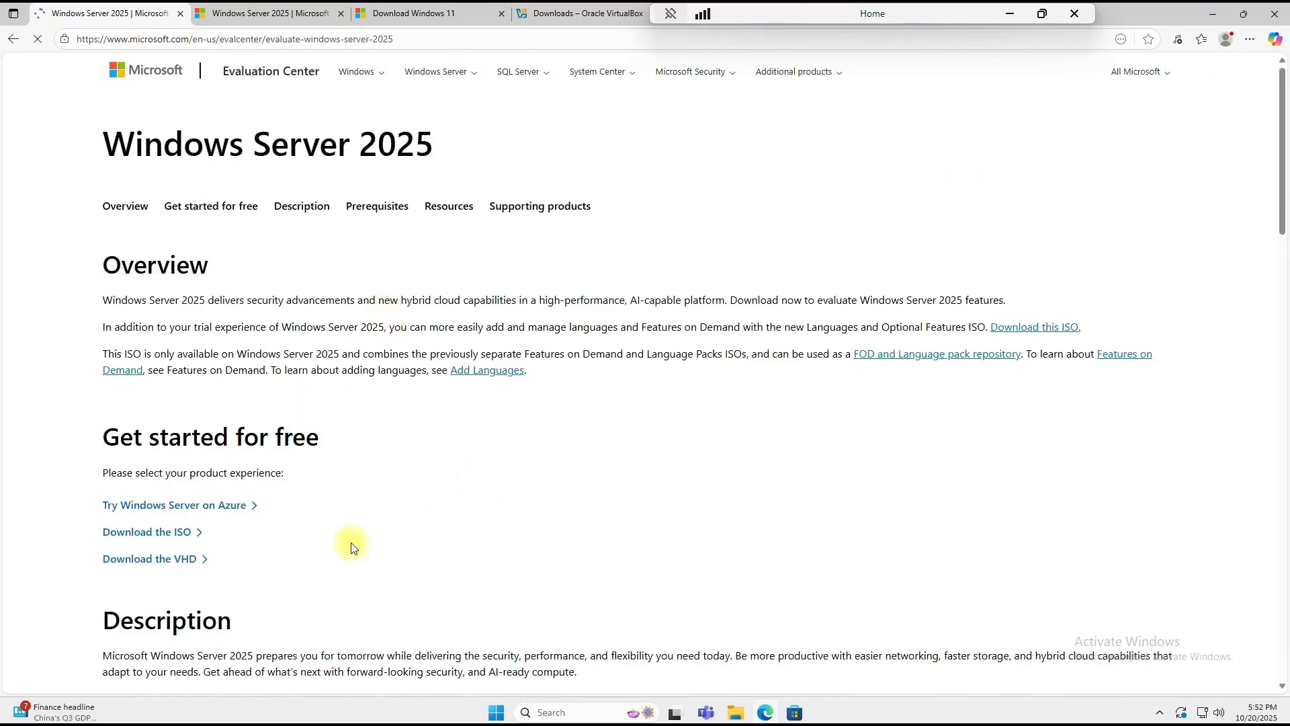
Step: Open the Windows Server 2025 ISO trial registration form and try Download now without filling it in
click(166, 541)
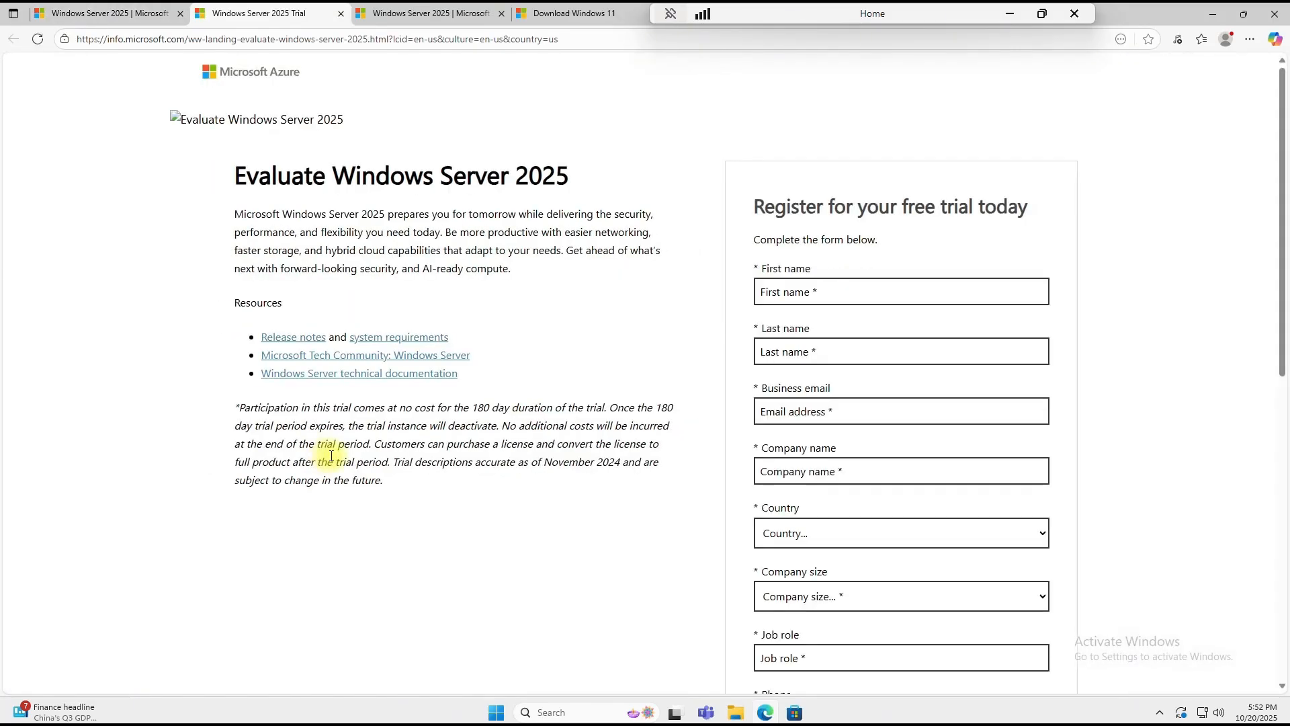
scroll(692, 356, down, 2)
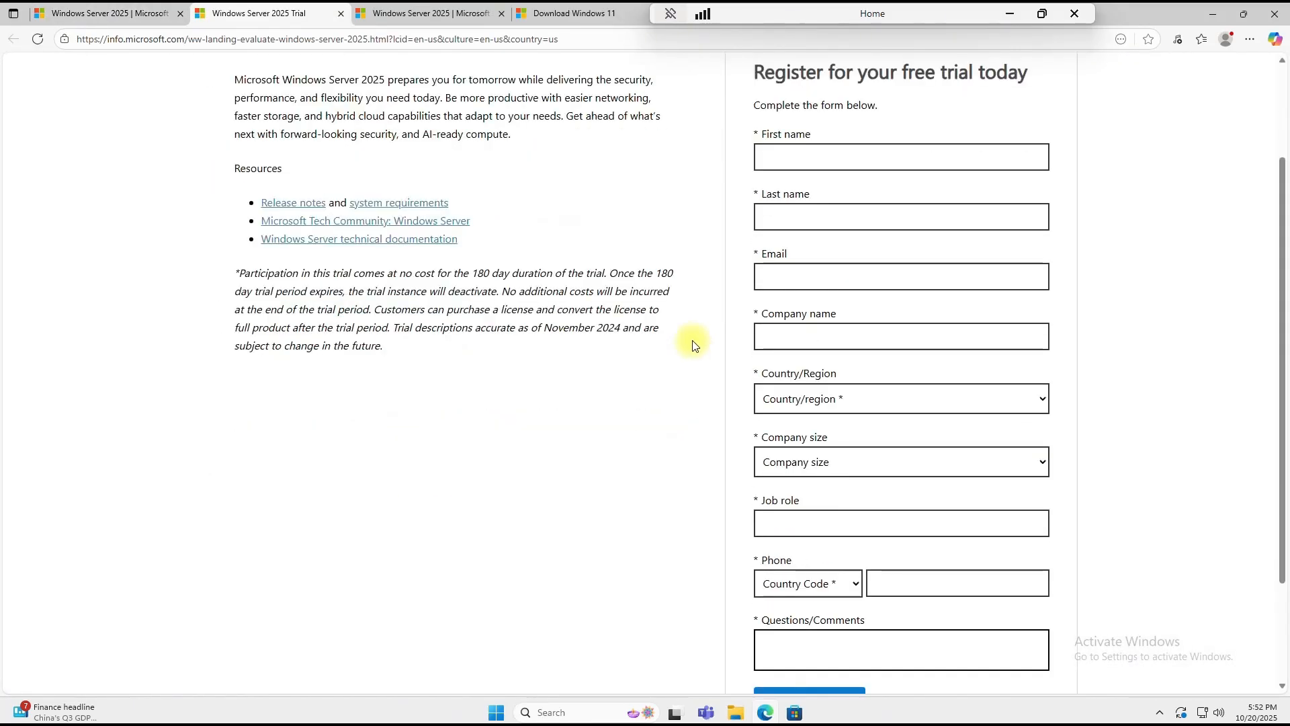
scroll(858, 484, down, 1)
click(836, 645)
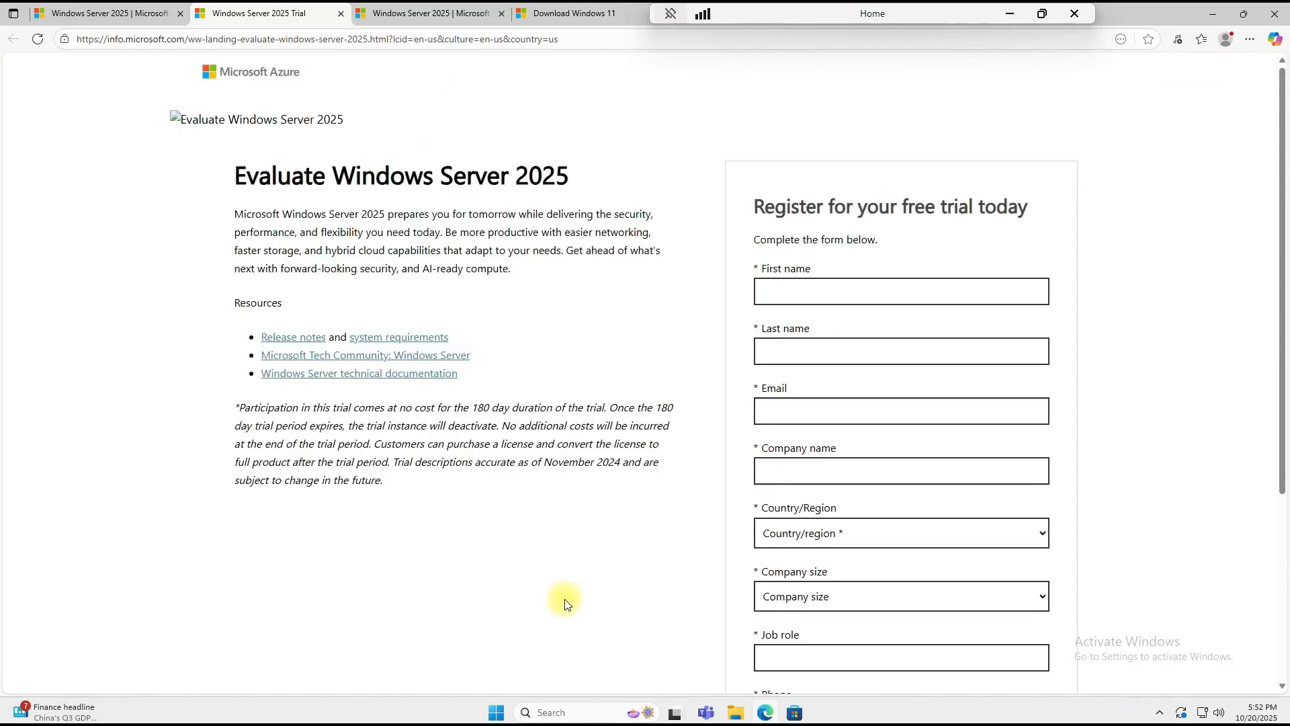
click(559, 15)
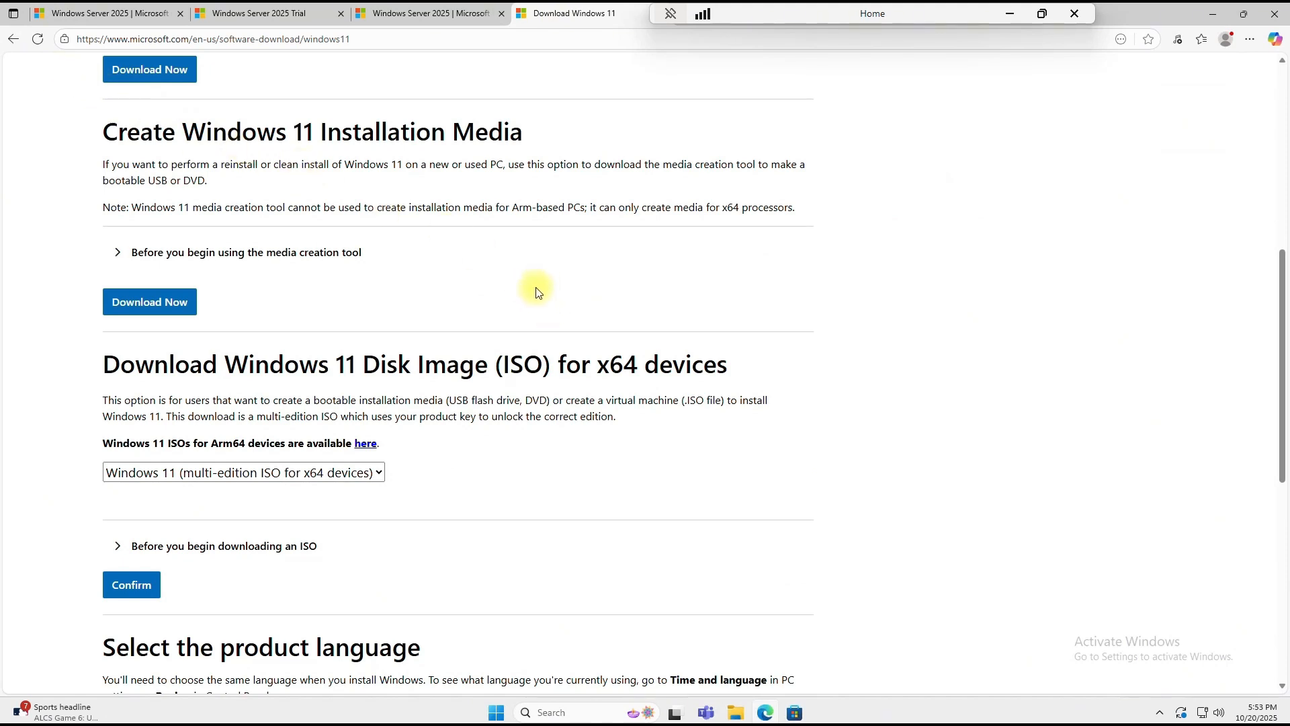
Step: Select and confirm the Windows 11 x64 multi-edition ISO
scroll(542, 278, down, 1)
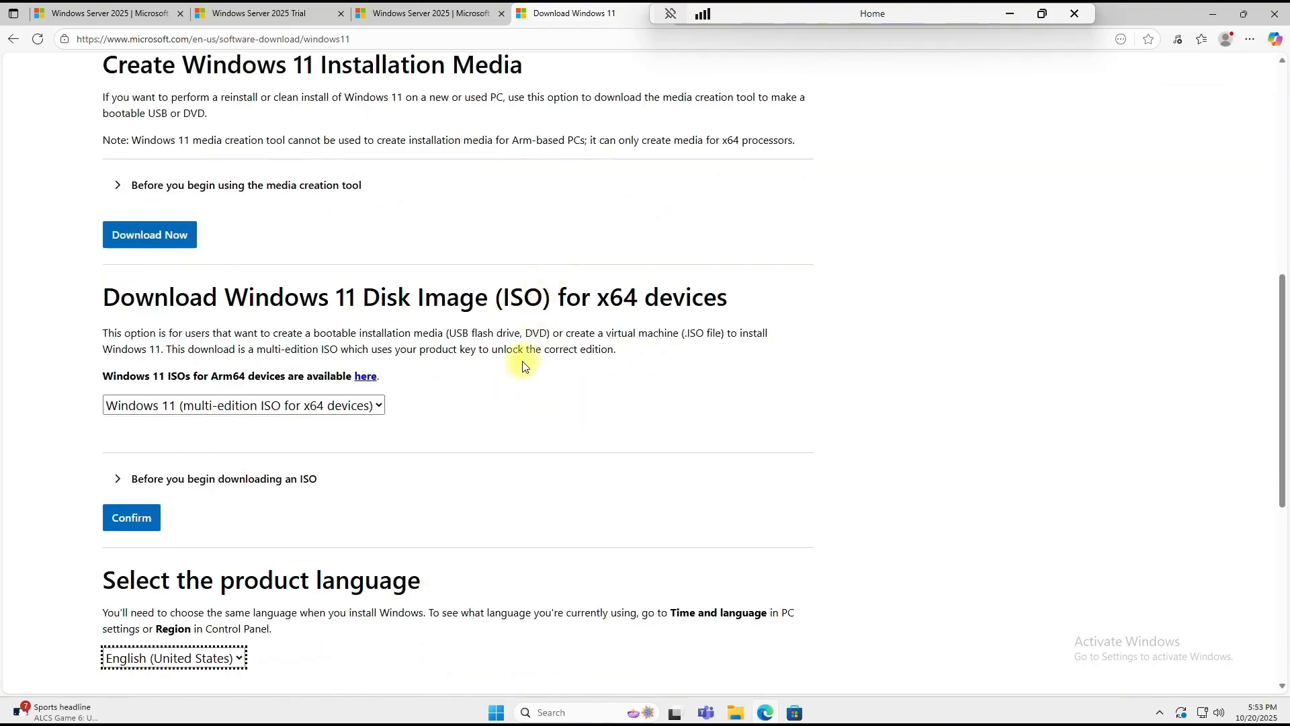
click(380, 406)
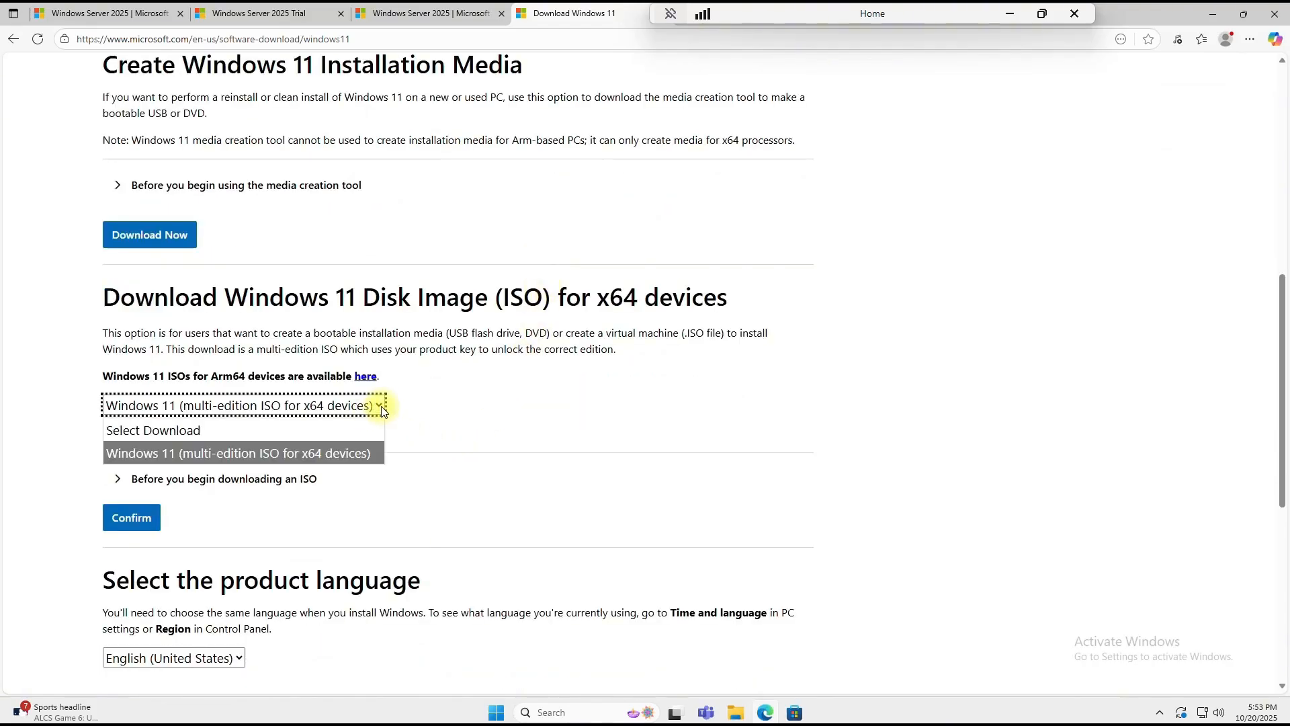
click(323, 452)
click(144, 531)
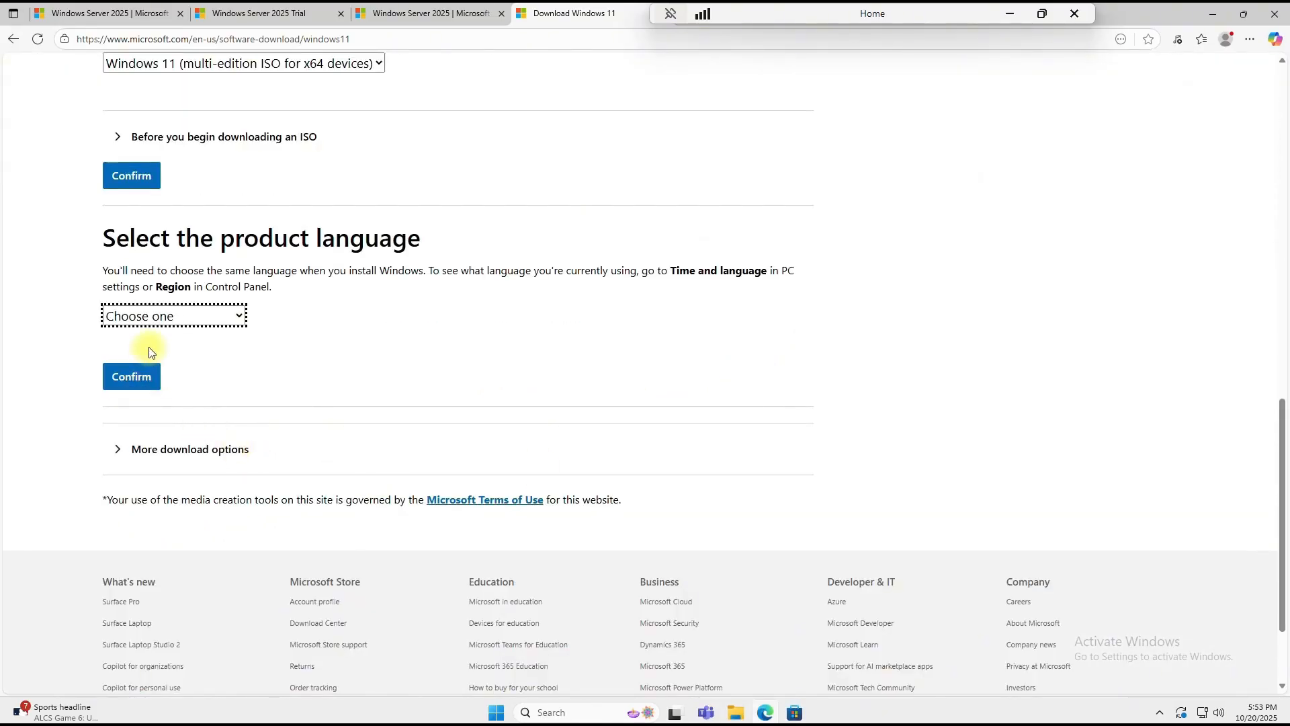
Step: Choose English (United States) as the product language
click(152, 317)
scroll(194, 541, down, 1)
scroll(195, 541, down, 3)
scroll(195, 542, up, 1)
click(192, 367)
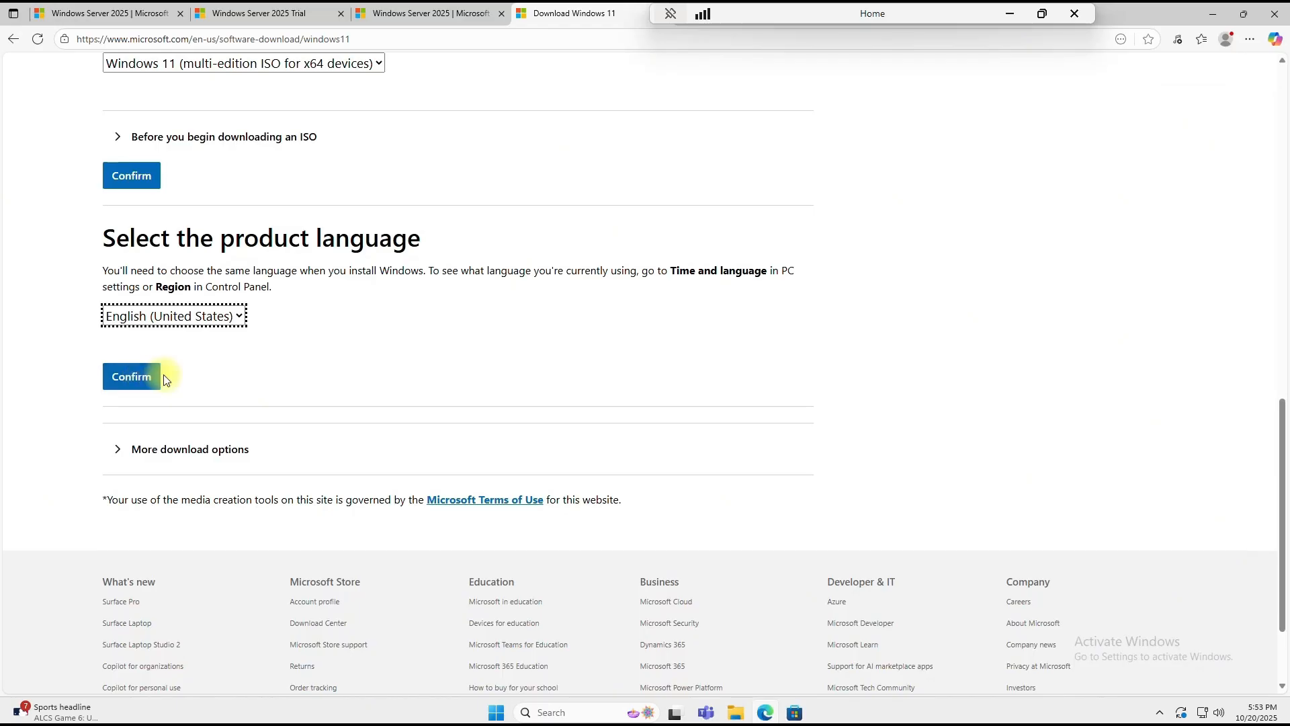
drag(861, 14, 953, 14)
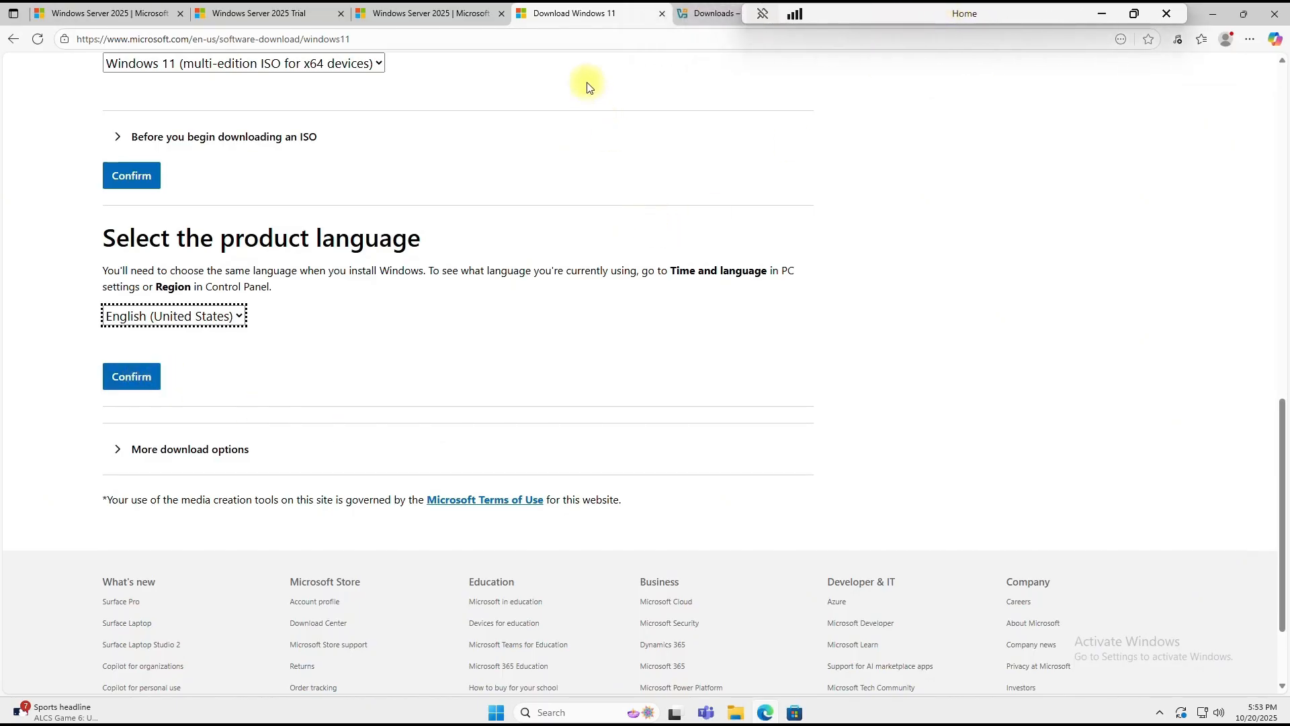
Step: Review the VirtualBox 7.2.2 downloads and Extension Pack heading, then minimize Edge
mouse_move(711, 14)
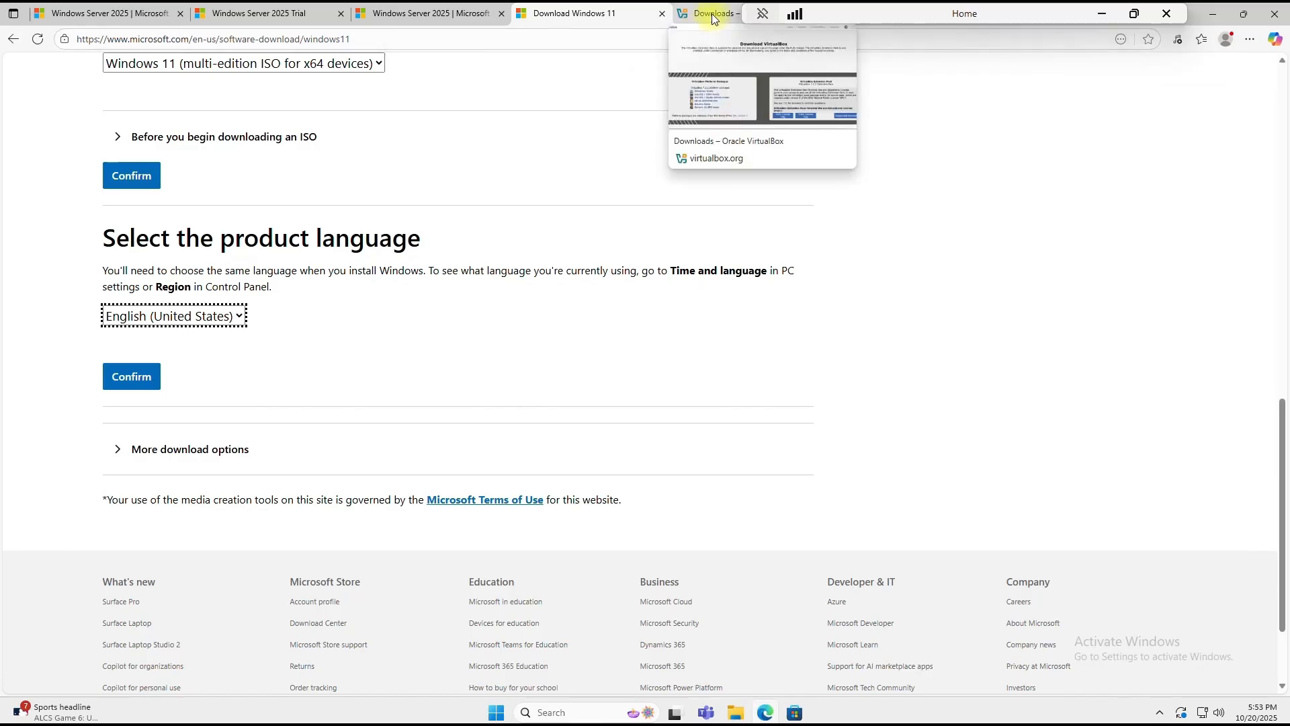
click(711, 14)
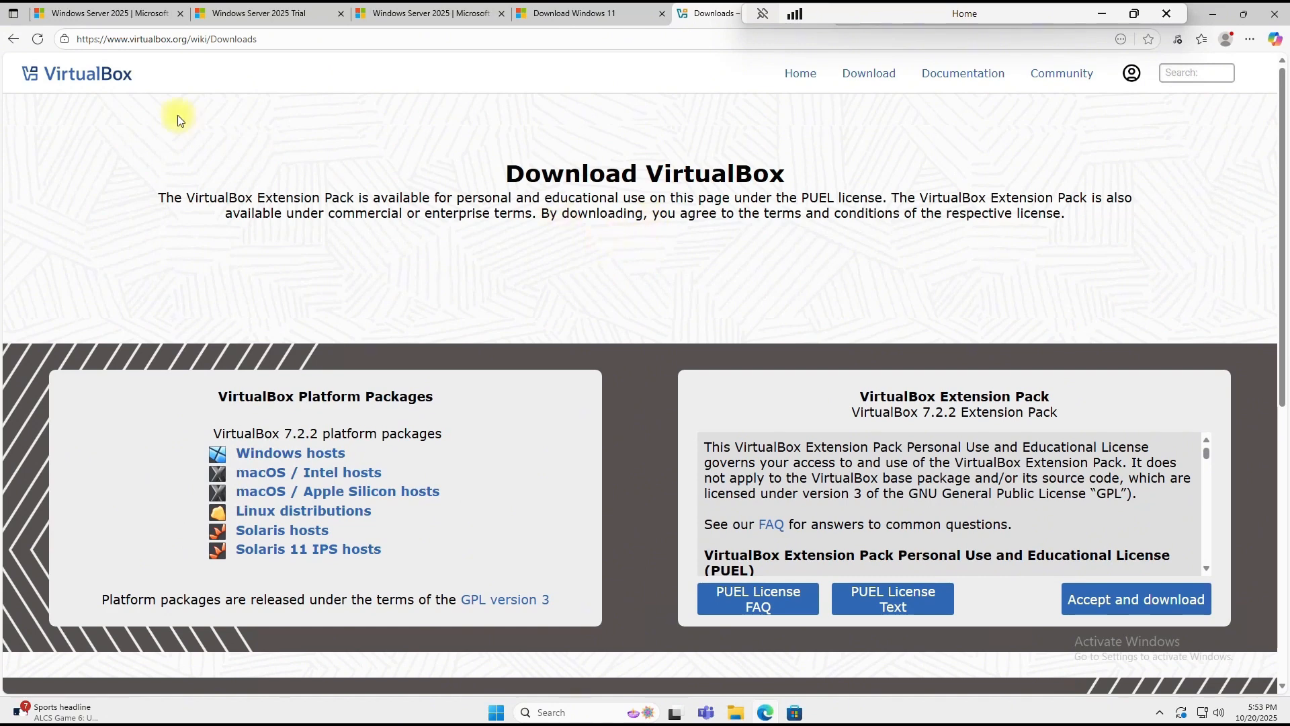
click(12, 42)
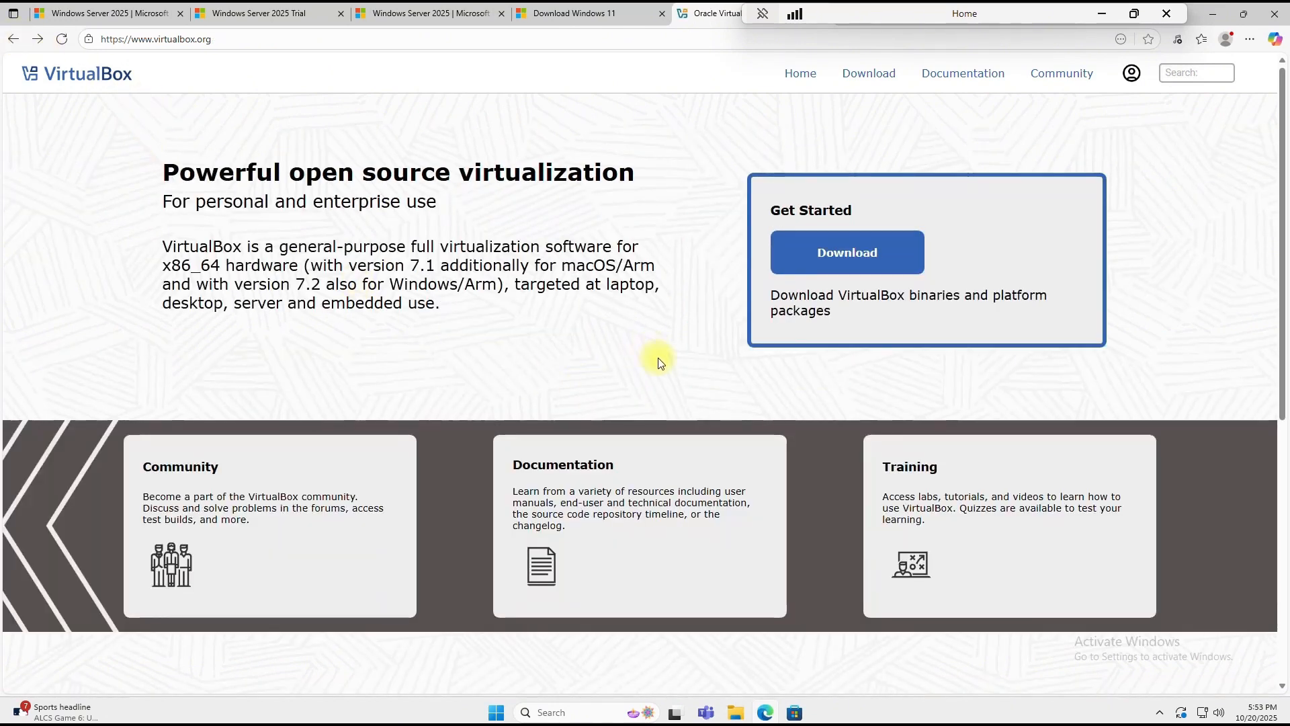
click(870, 262)
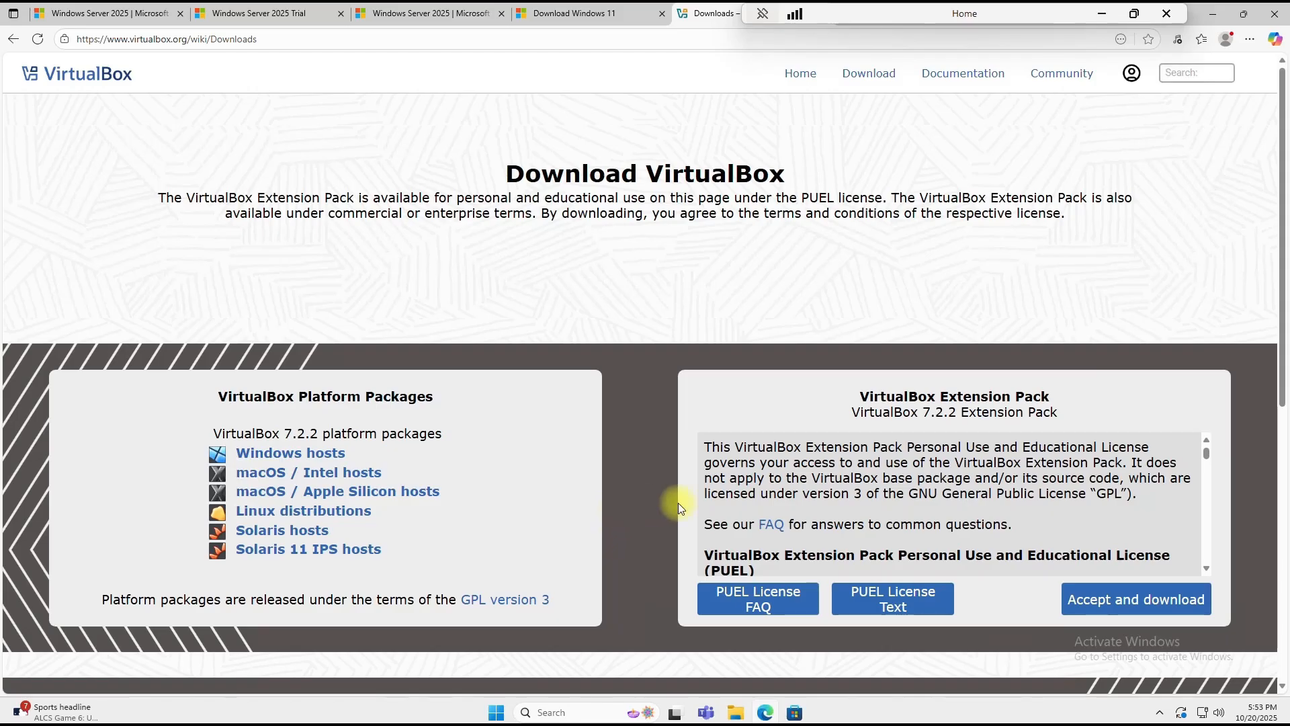
drag(859, 396, 1050, 399)
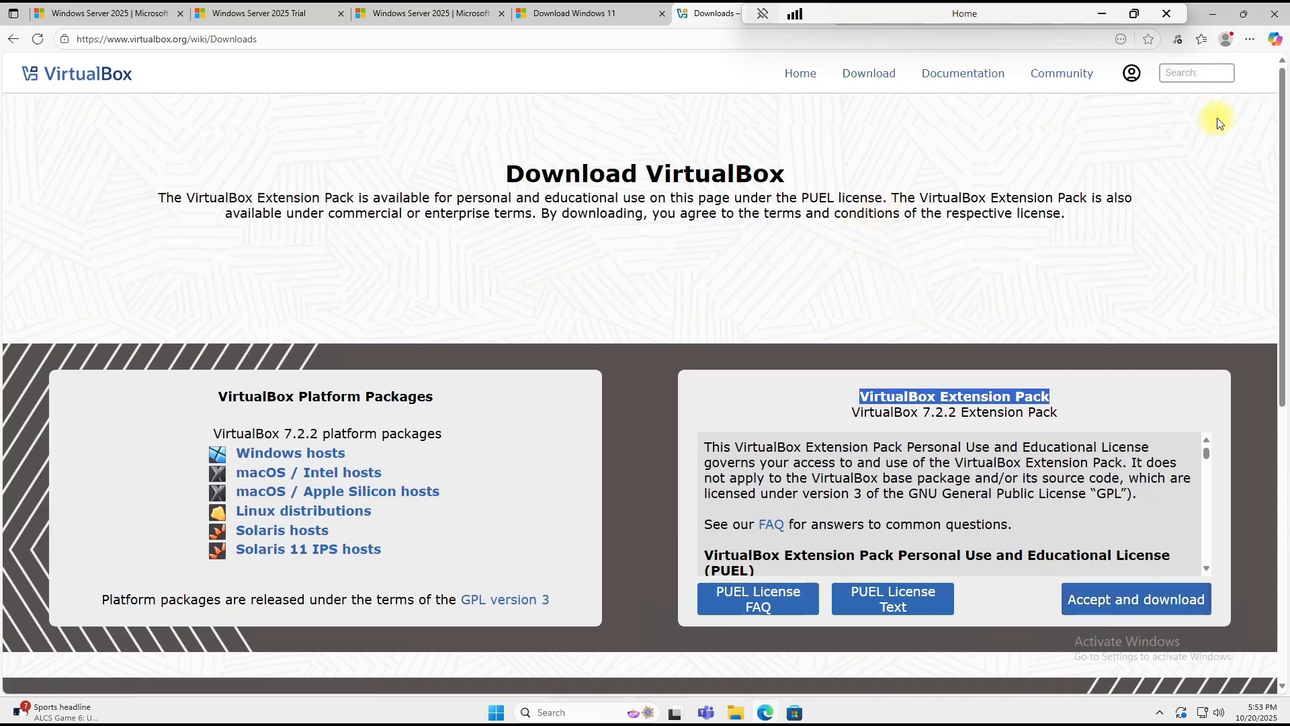
click(1213, 20)
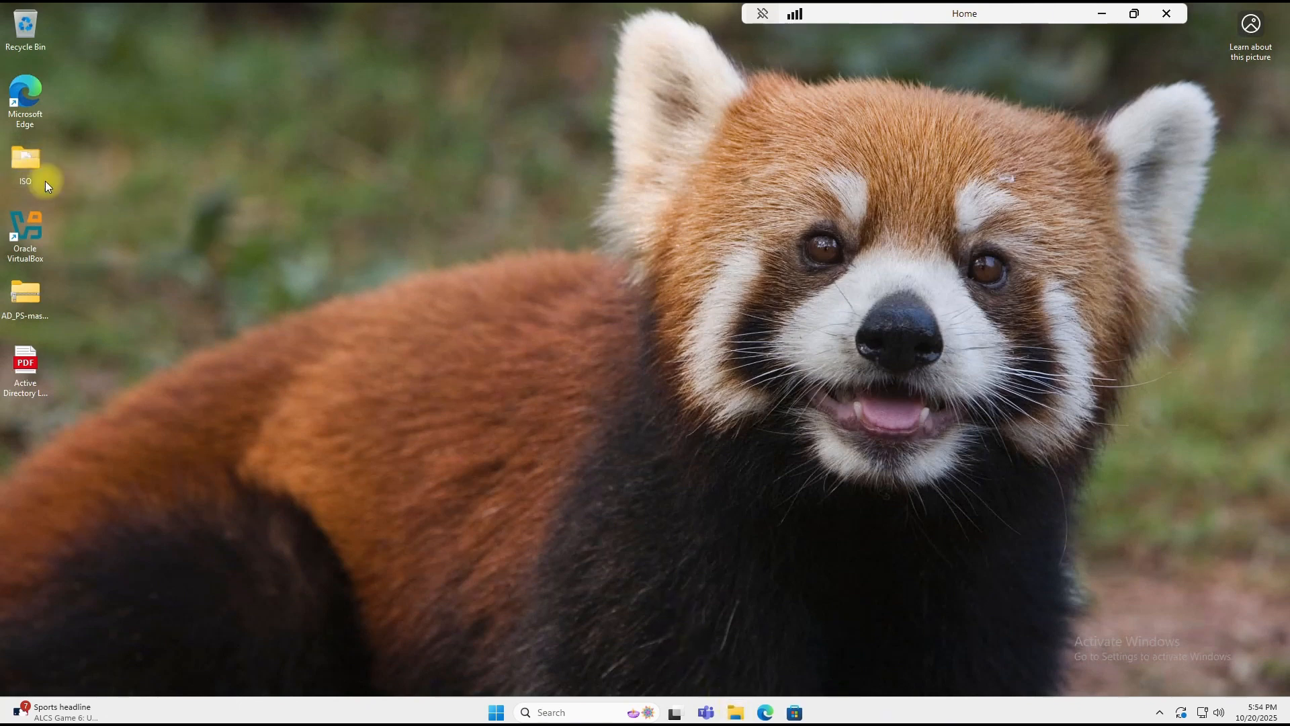
Step: Check the desktop ISO folder's contents, close it, and launch Oracle VirtualBox Manager
double_click(24, 158)
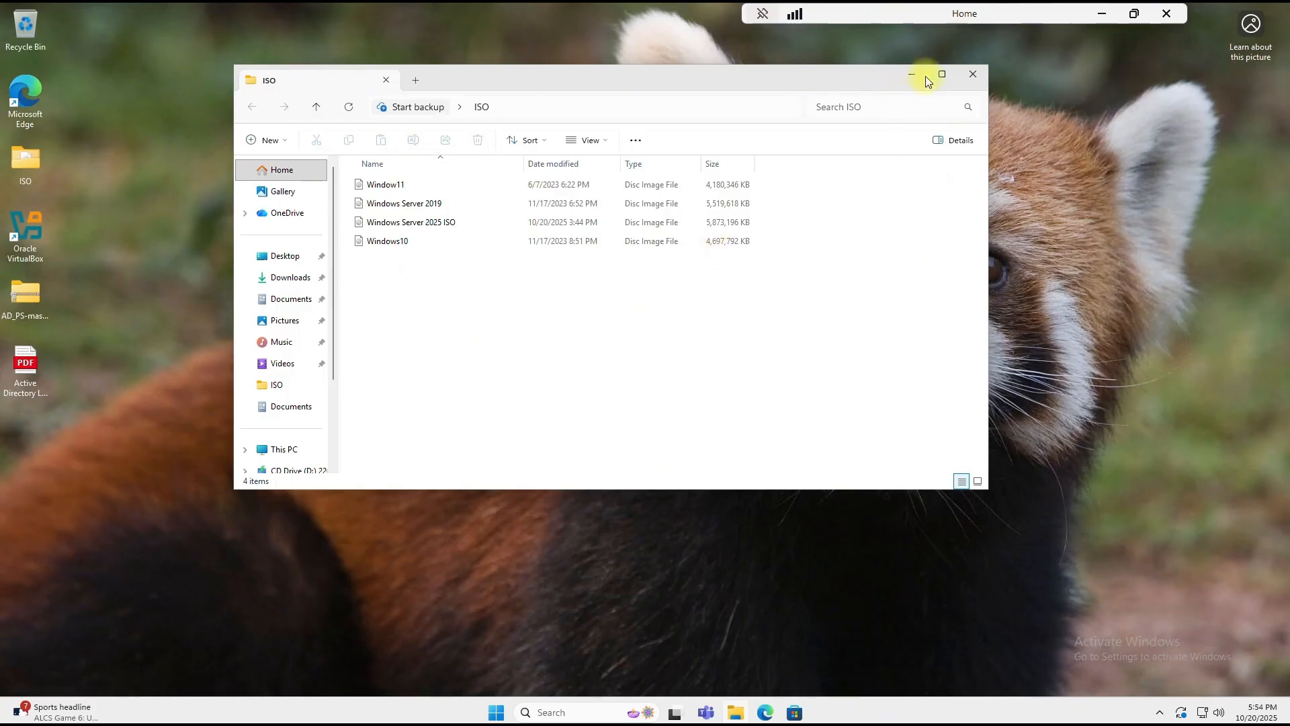
click(967, 79)
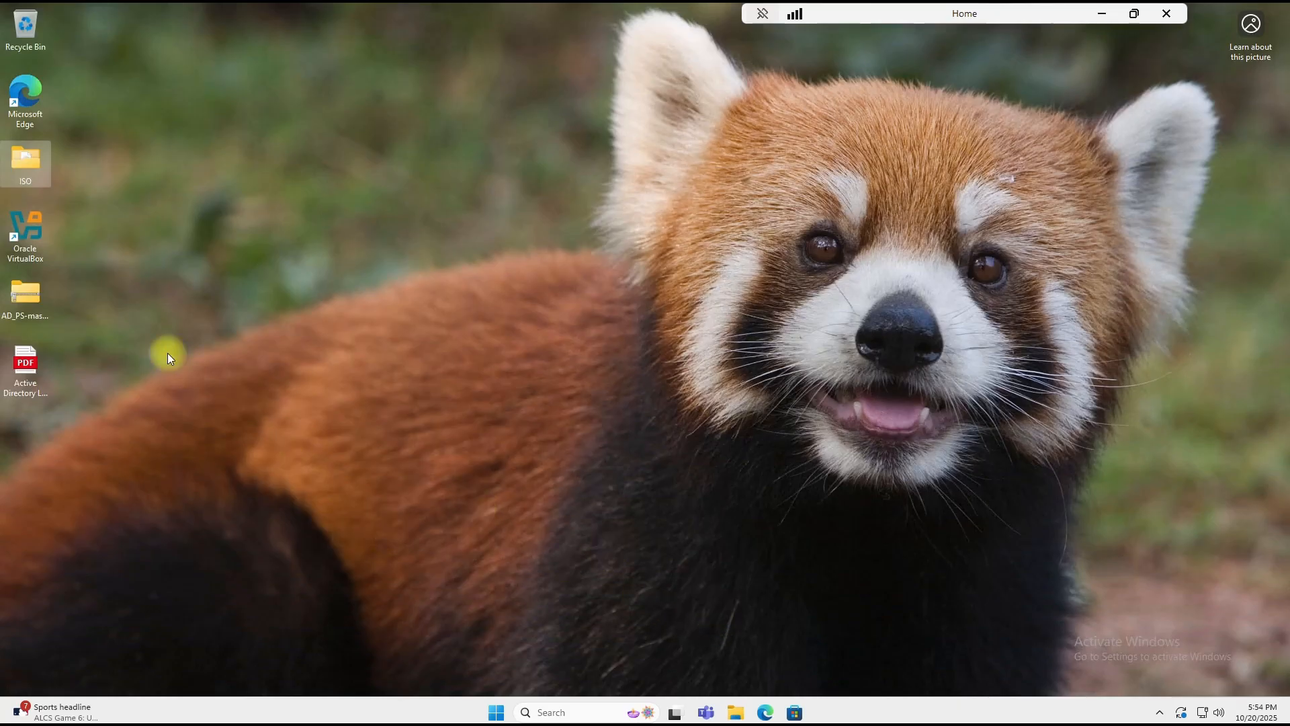
double_click(30, 236)
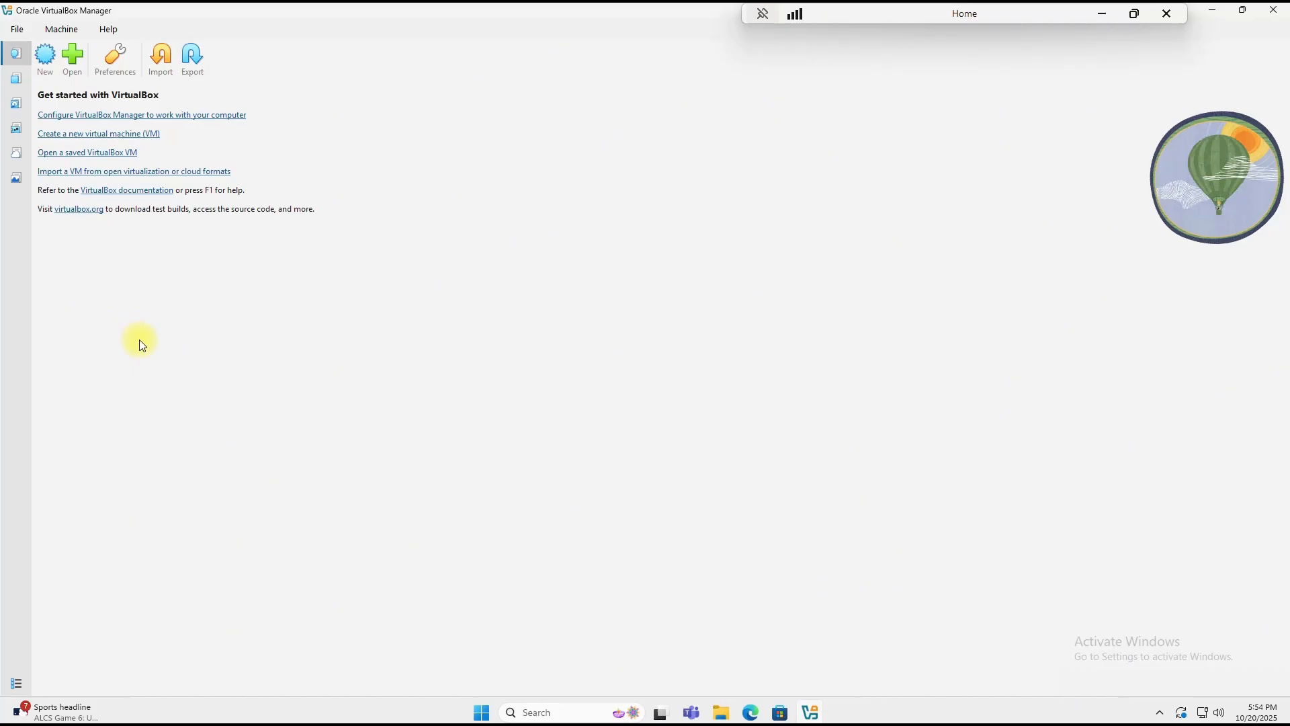
Step: Name a new VM DC and attach the Windows Server 2025 ISO from Desktop\ISO
click(42, 55)
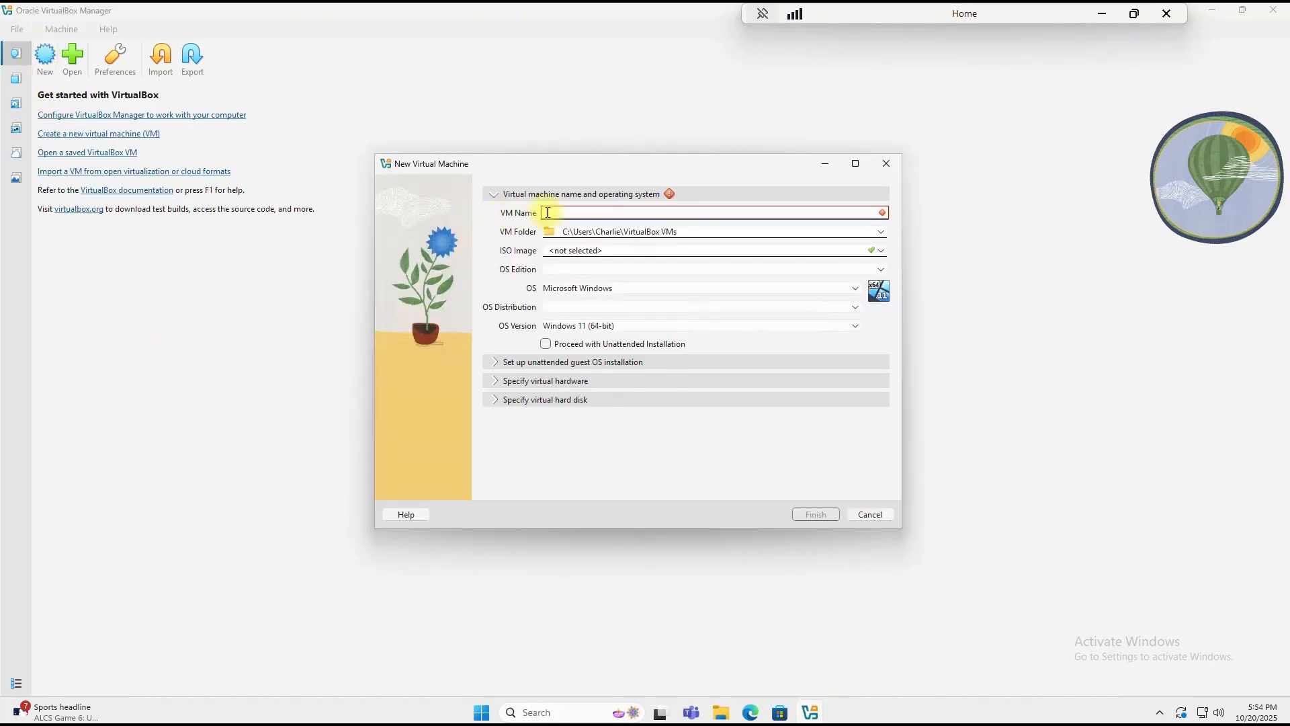
text(DC)
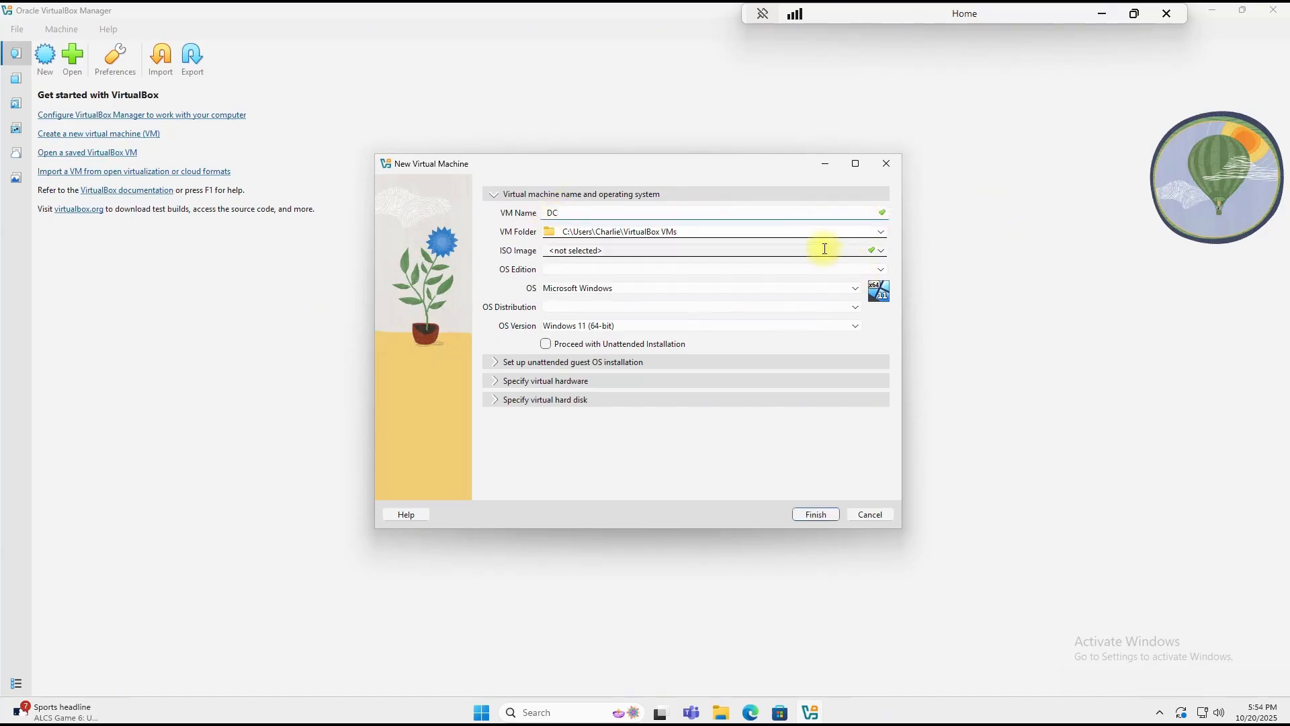
click(880, 254)
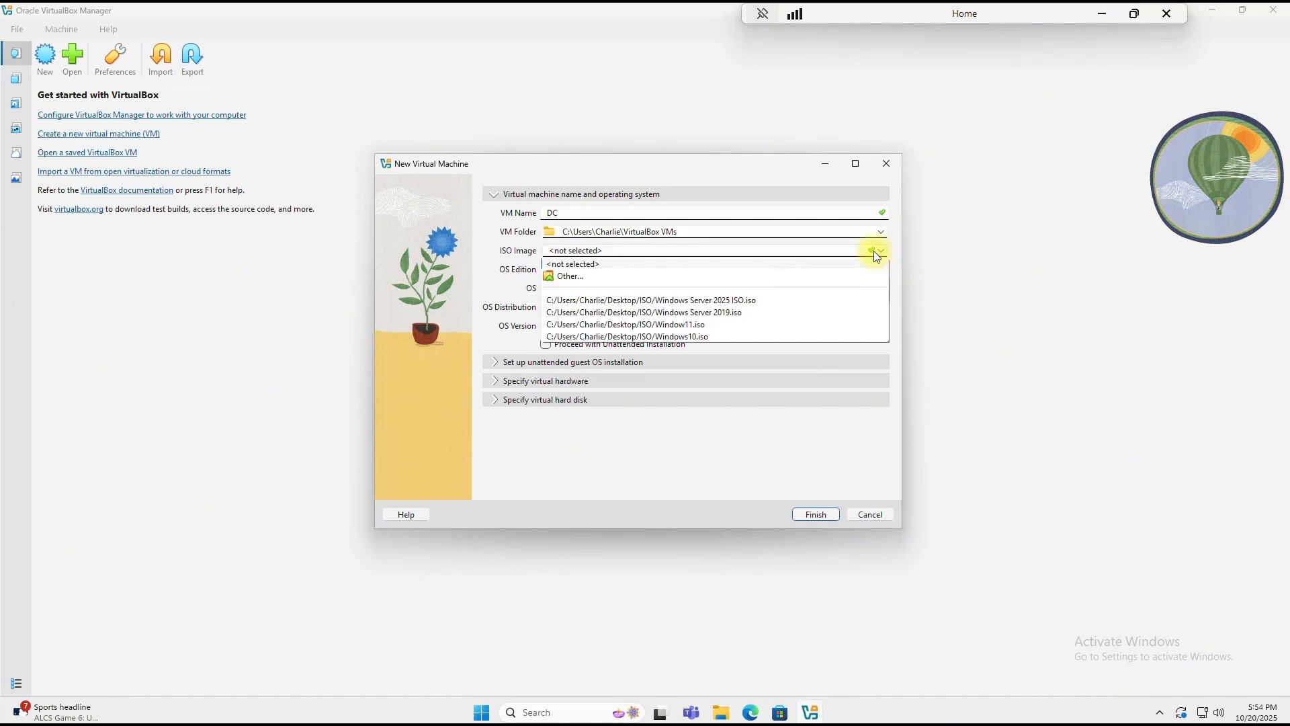
click(570, 277)
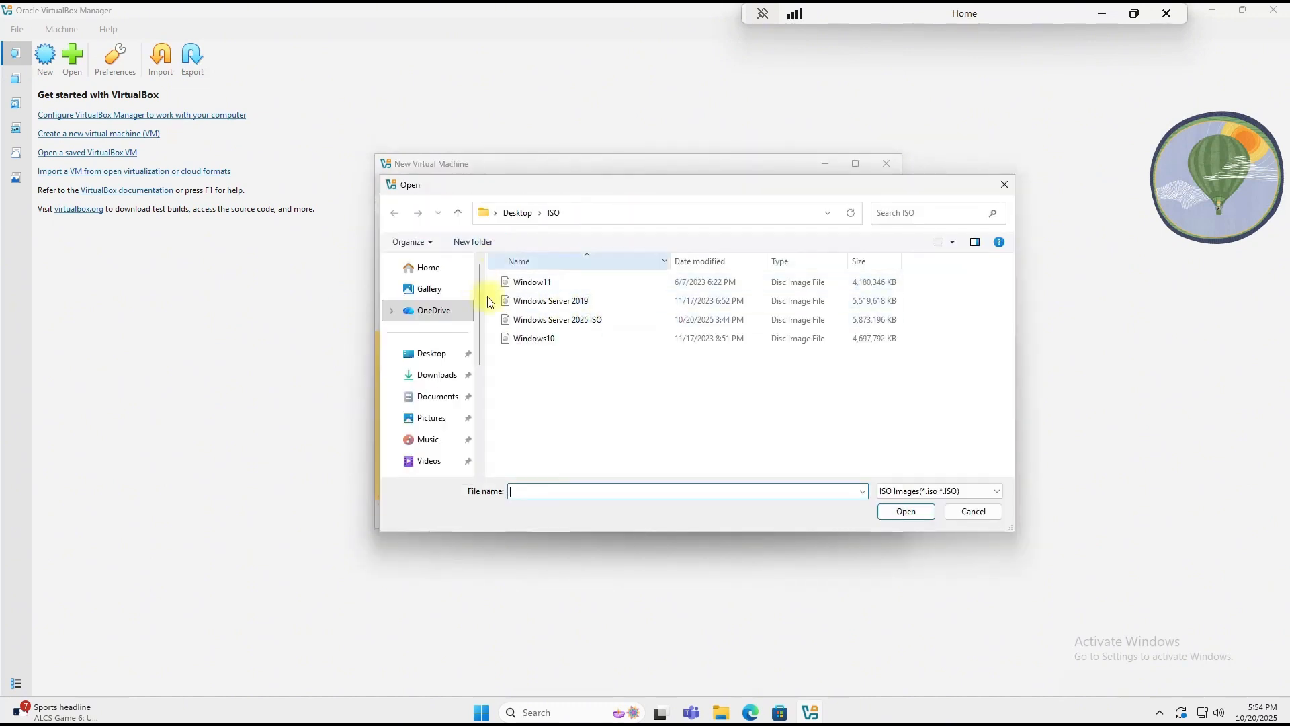
click(436, 356)
double_click(527, 282)
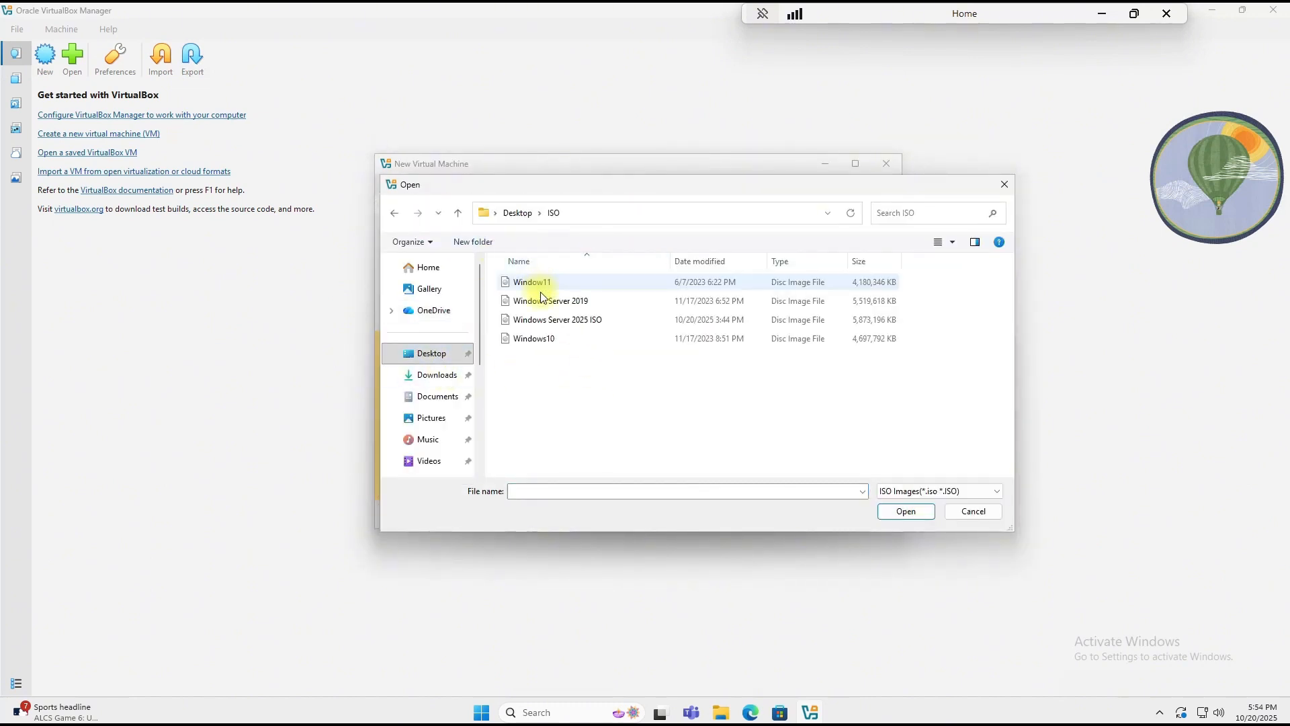
click(538, 320)
click(906, 511)
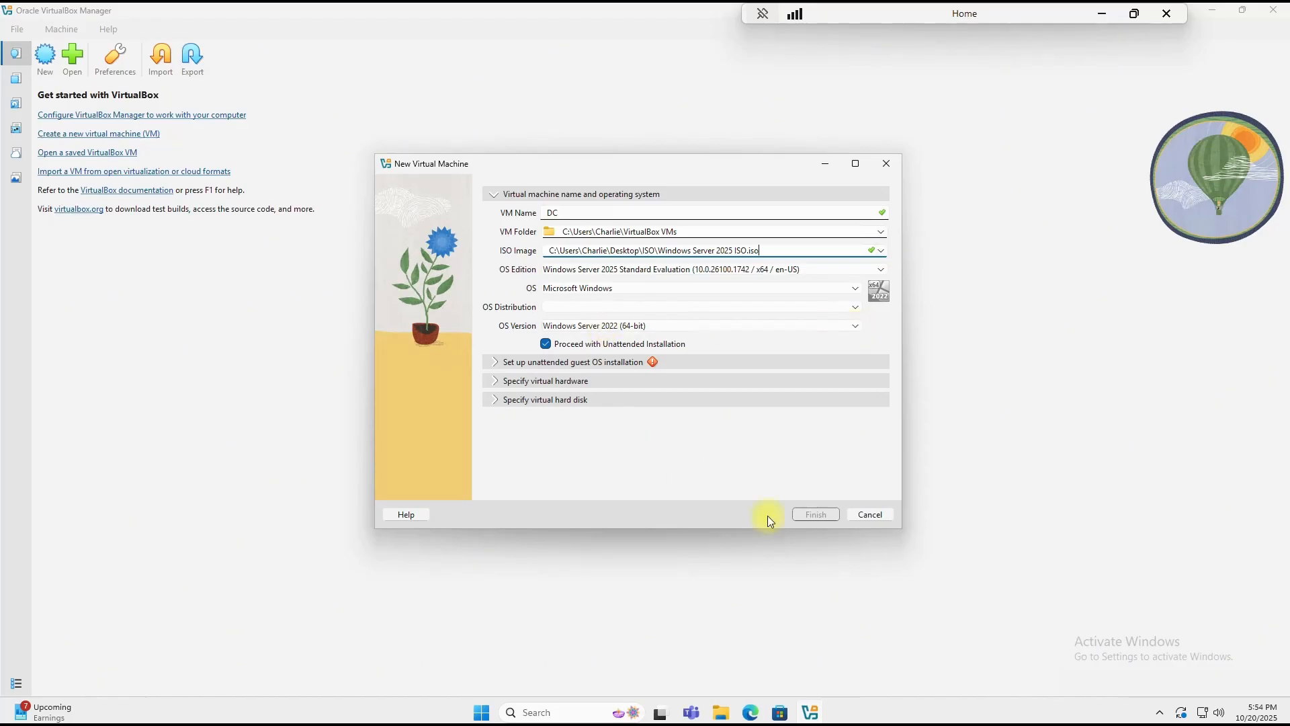
Step: Turn off unattended installation and set the OS version to Windows Server 2025 (64-bit)
click(545, 343)
click(692, 325)
scroll(702, 397, down, 1)
click(590, 424)
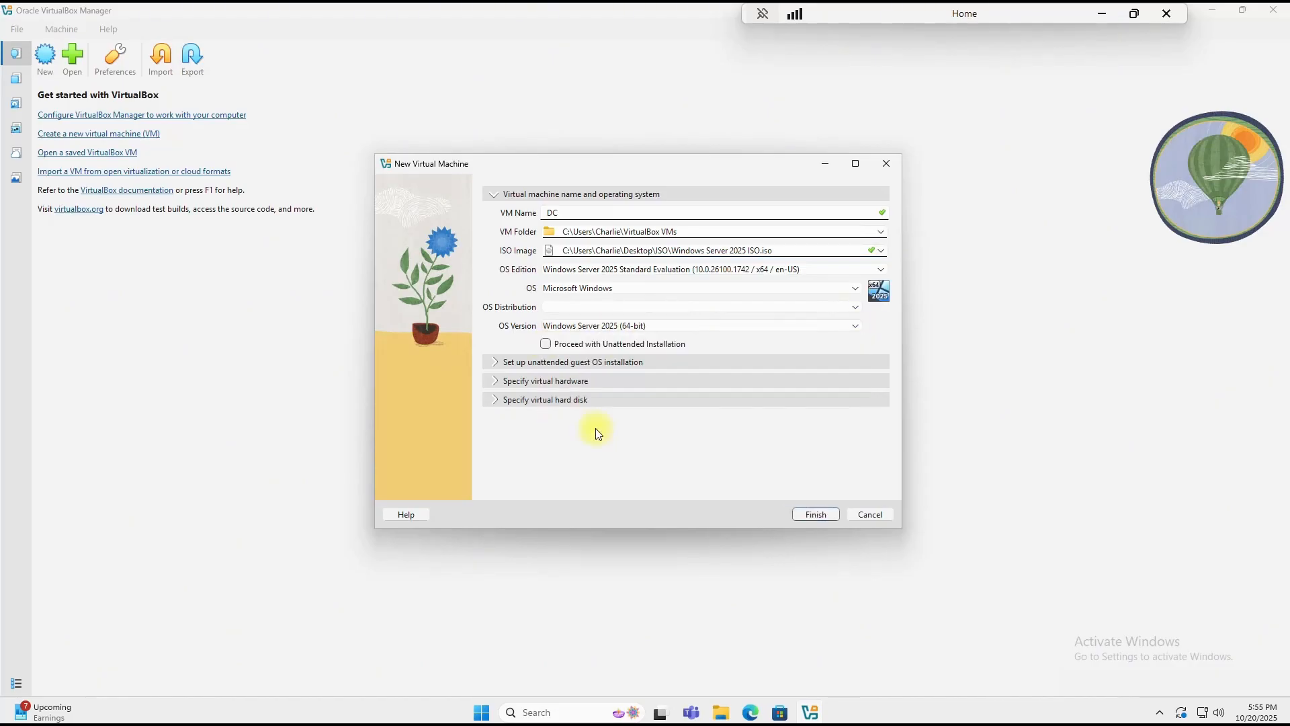
click(505, 378)
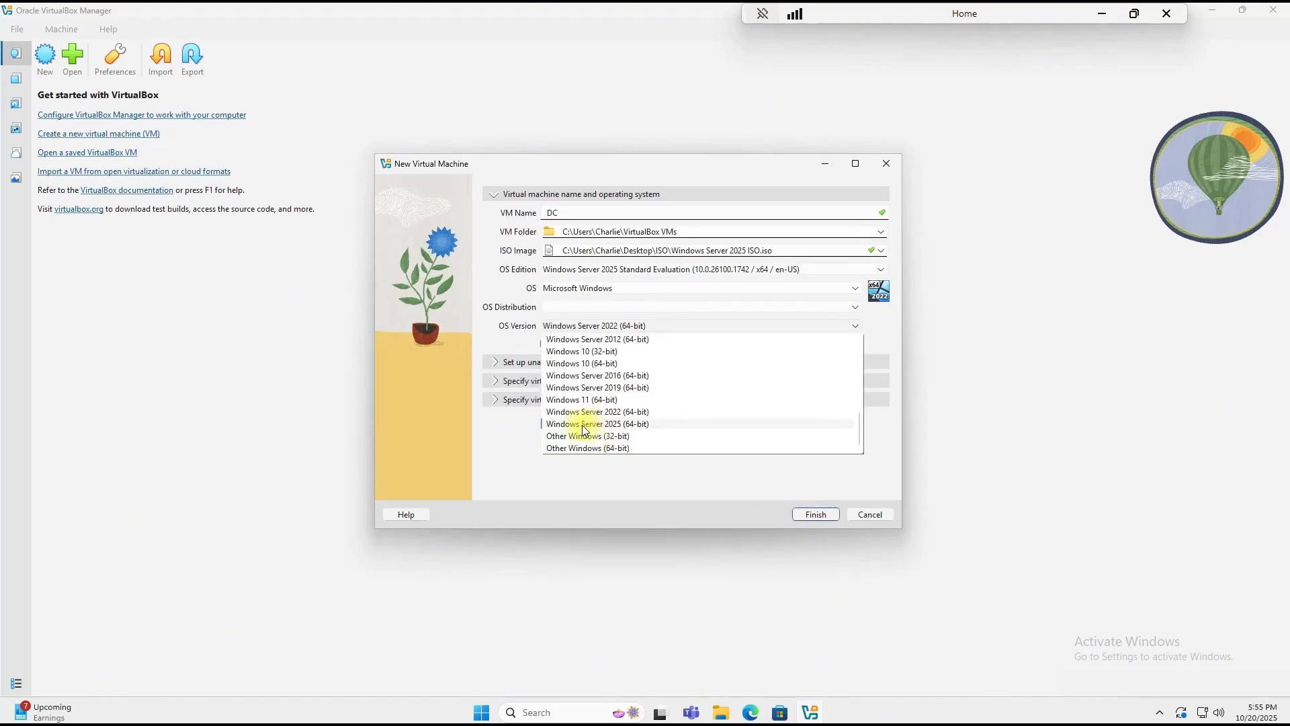
click(584, 424)
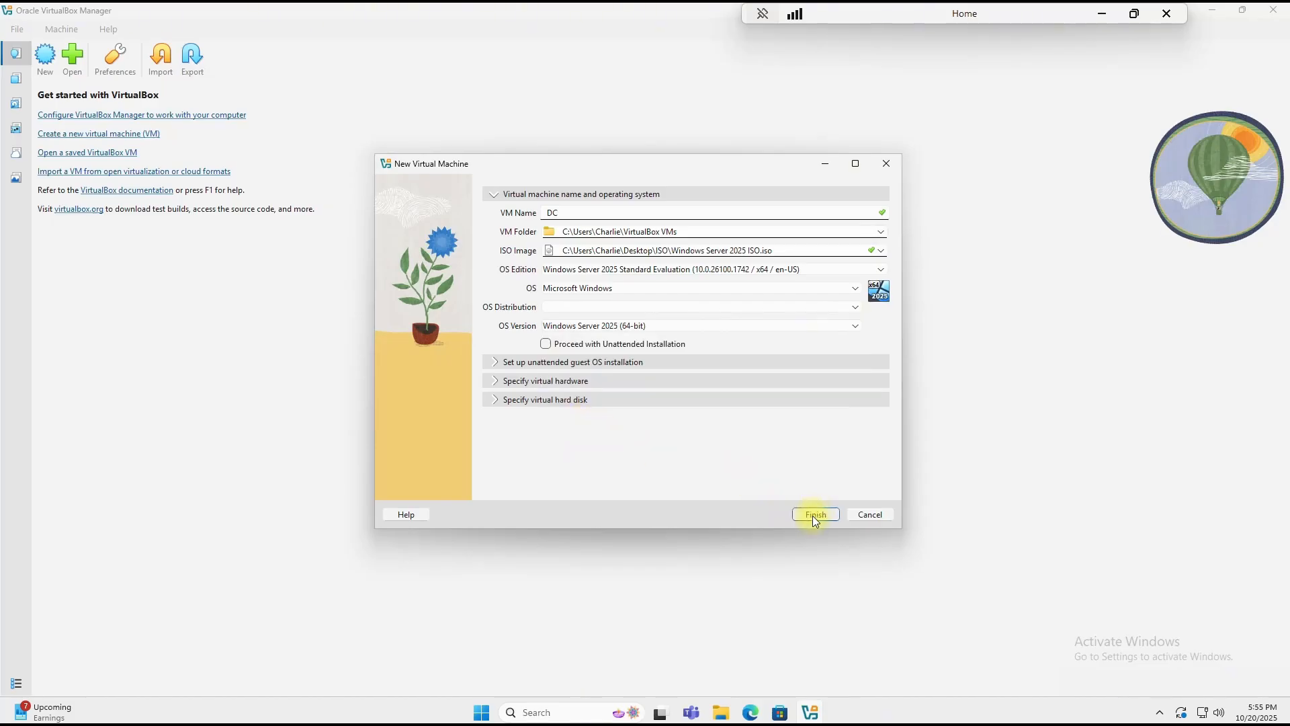
Step: Give the VM 3072 MB memory, 4 CPUs and a 100 GB virtual disk
click(493, 381)
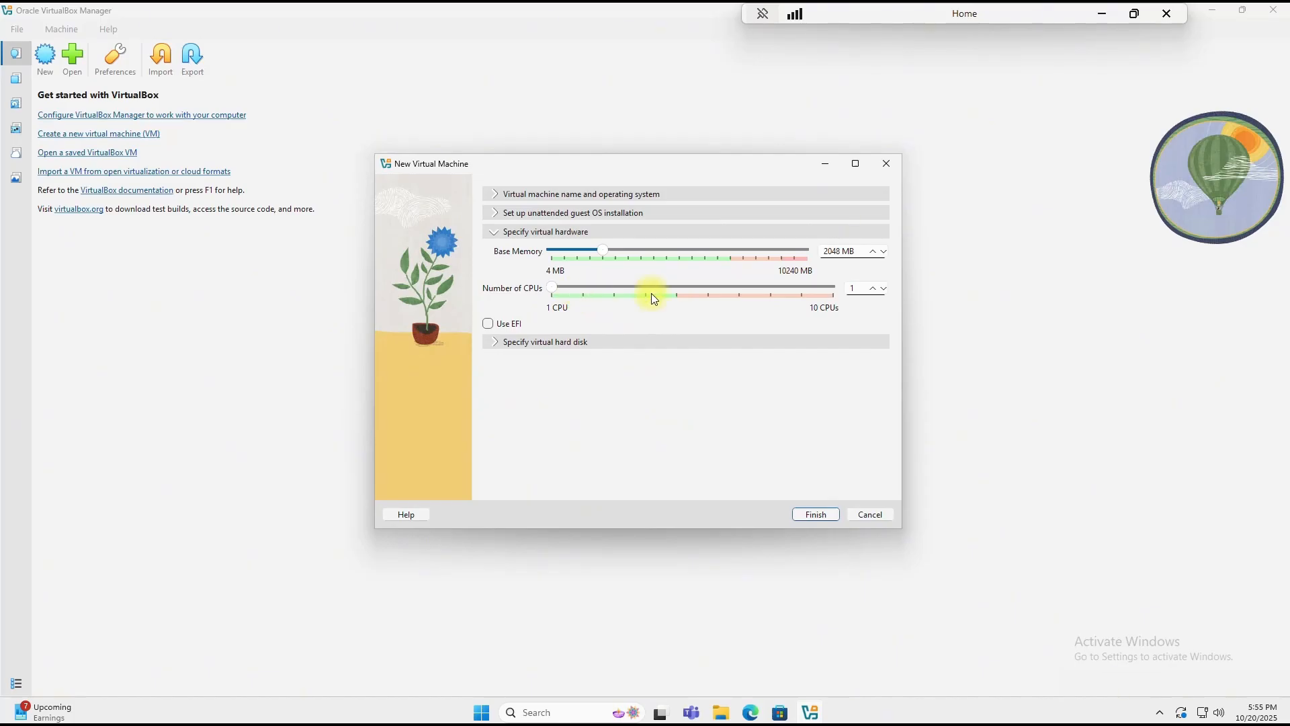
double_click(838, 252)
text(3072)
click(872, 289)
click(873, 289)
click(872, 288)
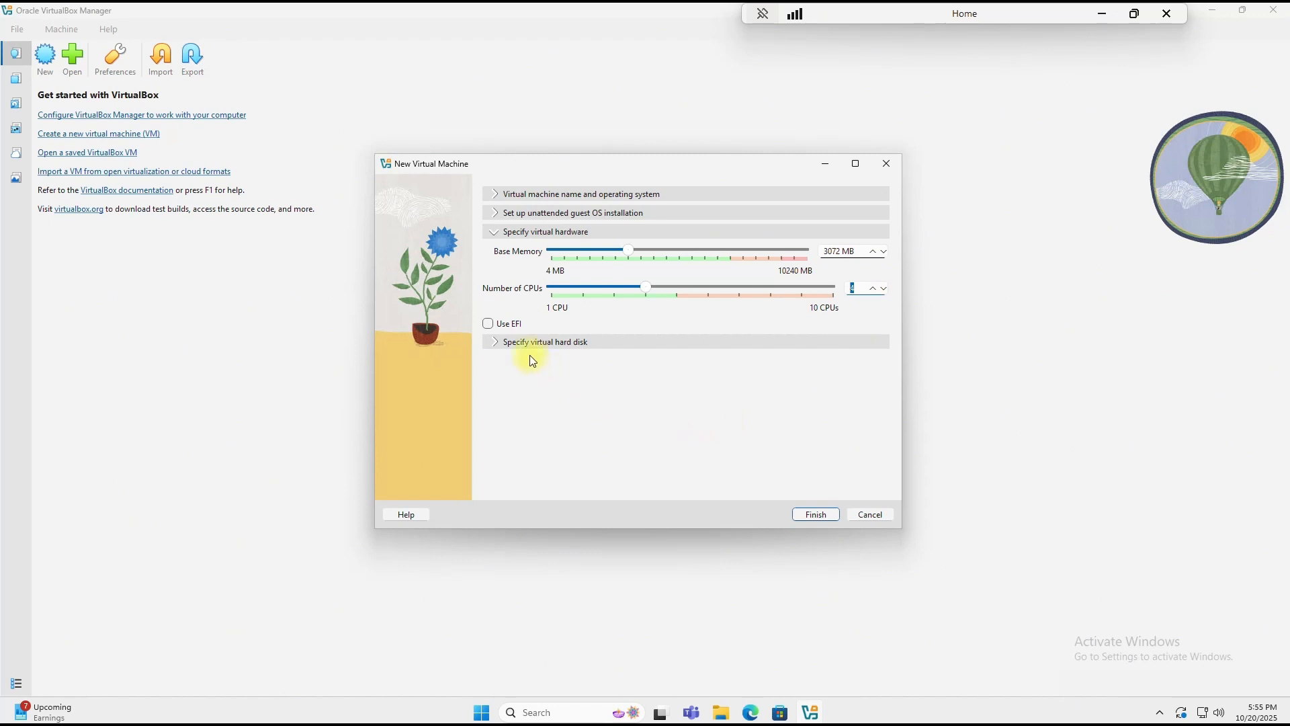
click(494, 341)
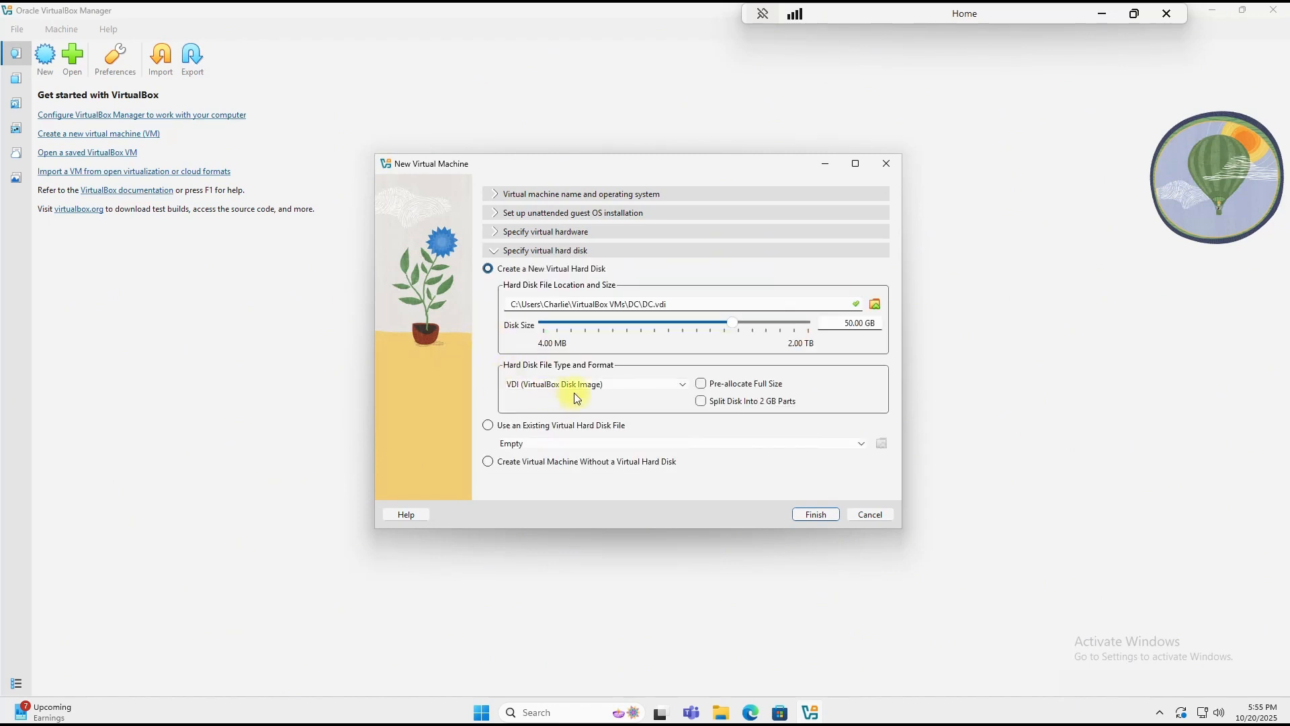
double_click(854, 323)
text(100)
Step: Create the DC VM and set its shared clipboard and drag-and-drop to Bidirectional
click(815, 514)
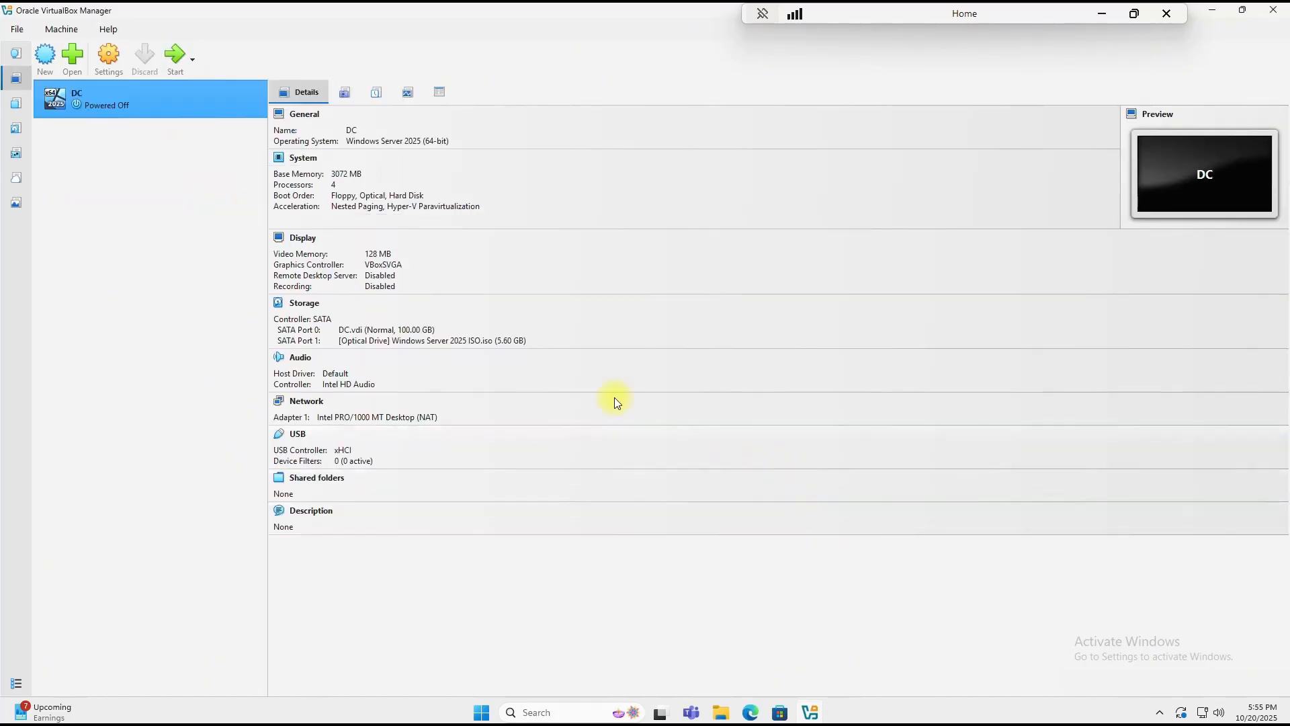
click(305, 116)
click(593, 269)
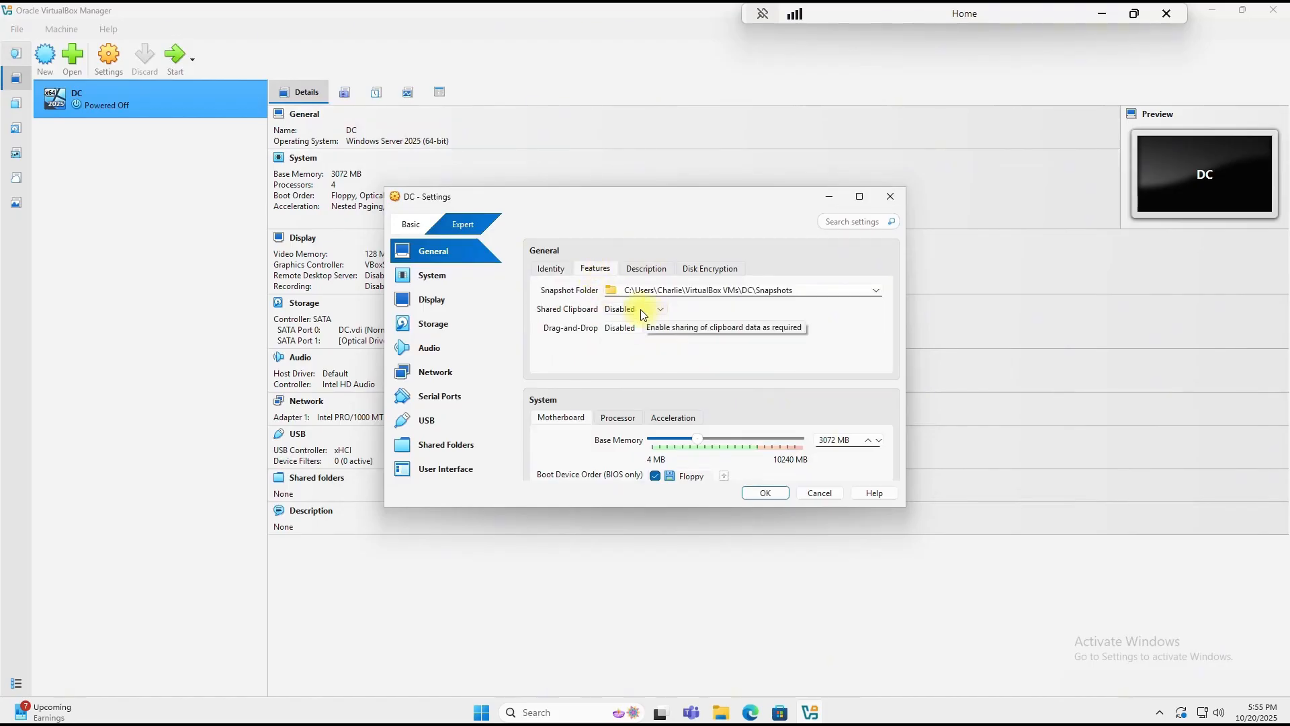
click(644, 310)
click(632, 360)
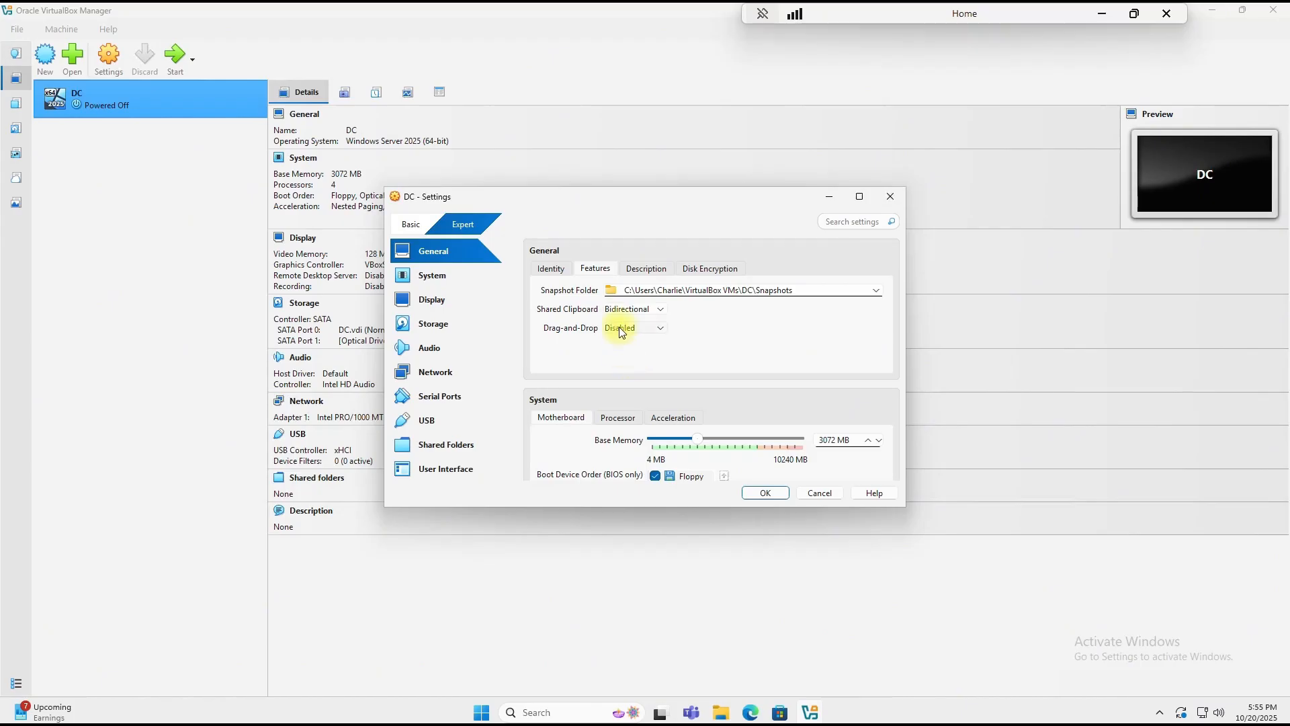
click(620, 329)
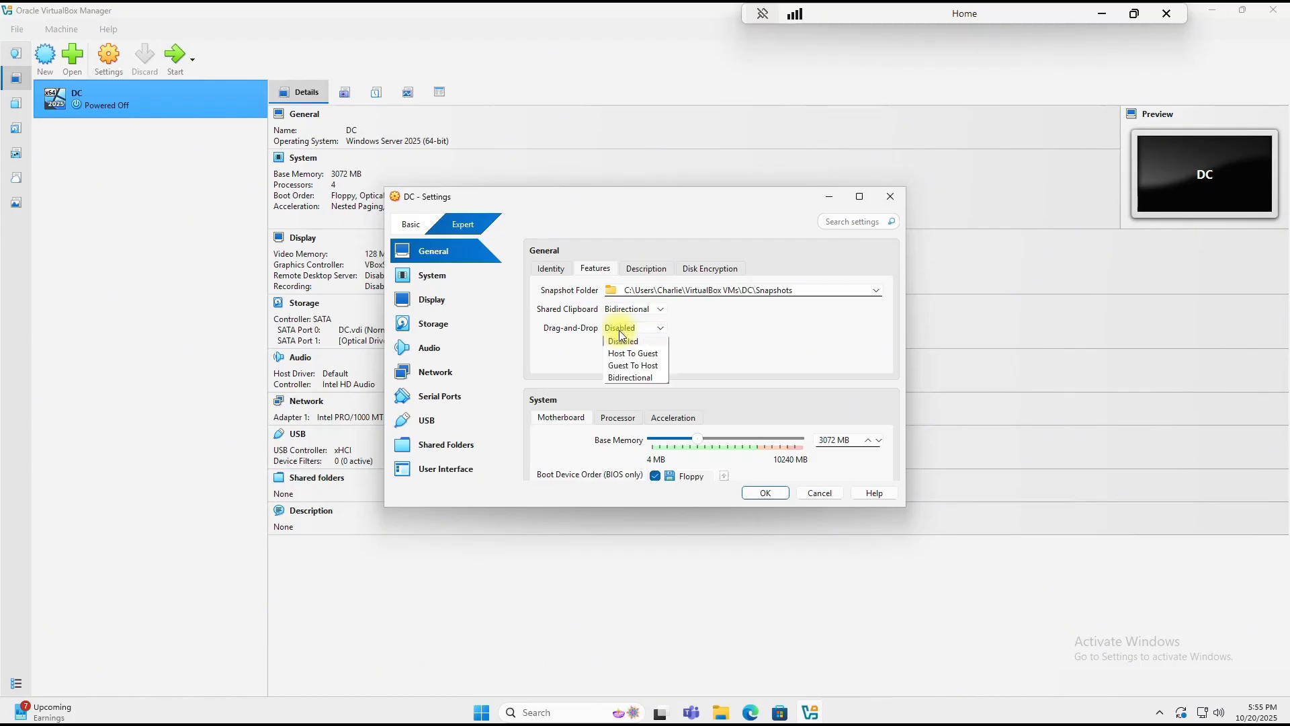
click(638, 379)
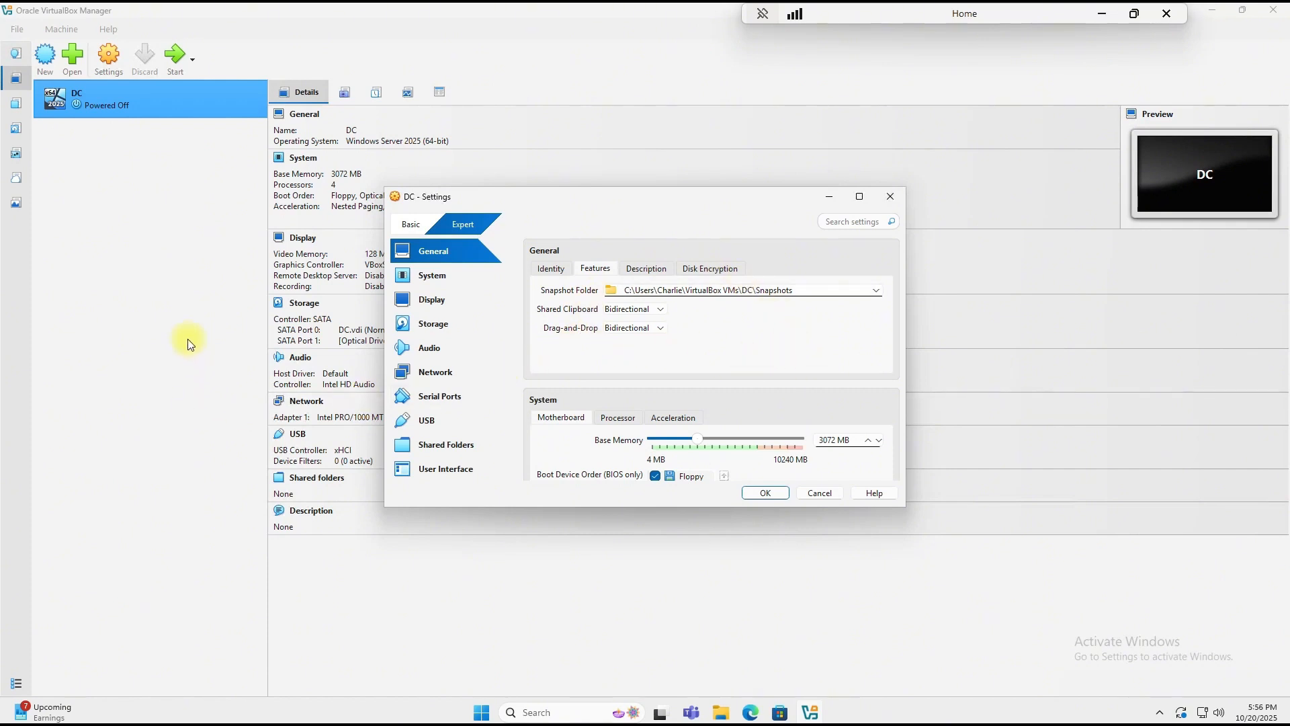
Step: Enable nested VT-x/AMD-V in DC's processor settings
scroll(614, 384, down, 1)
click(615, 380)
scroll(686, 360, down, 2)
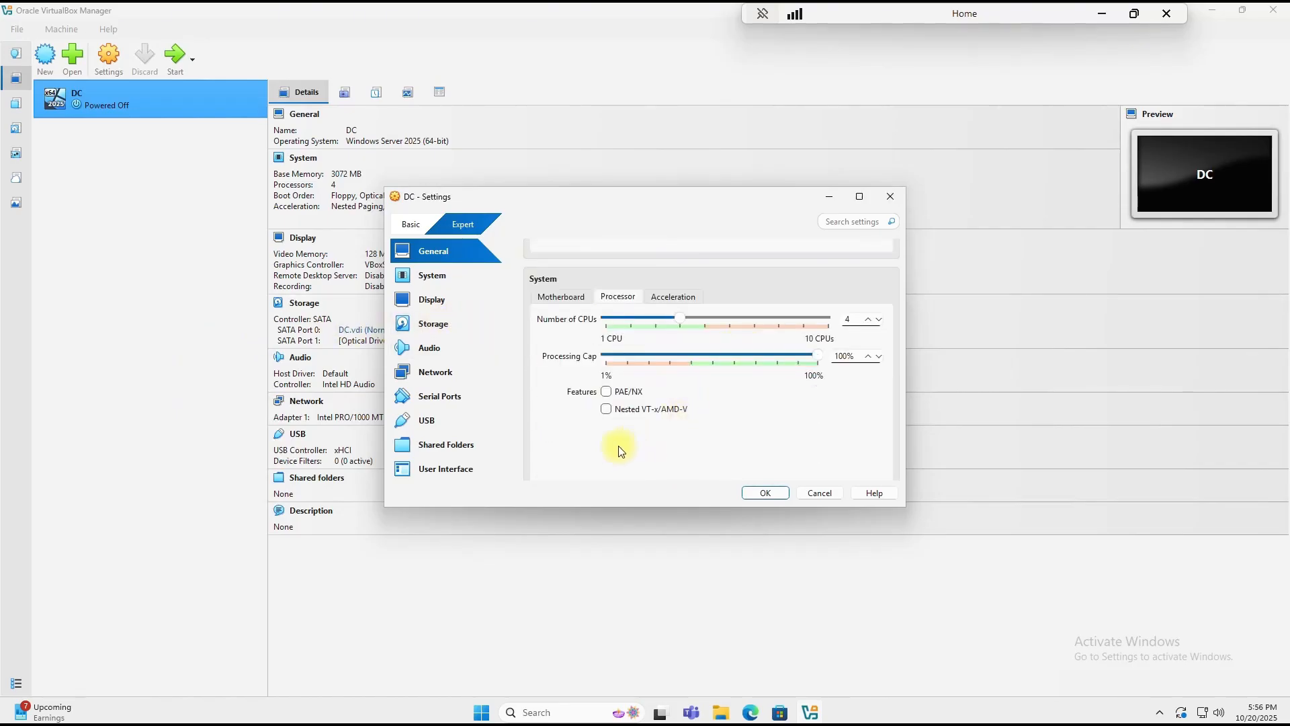
click(606, 411)
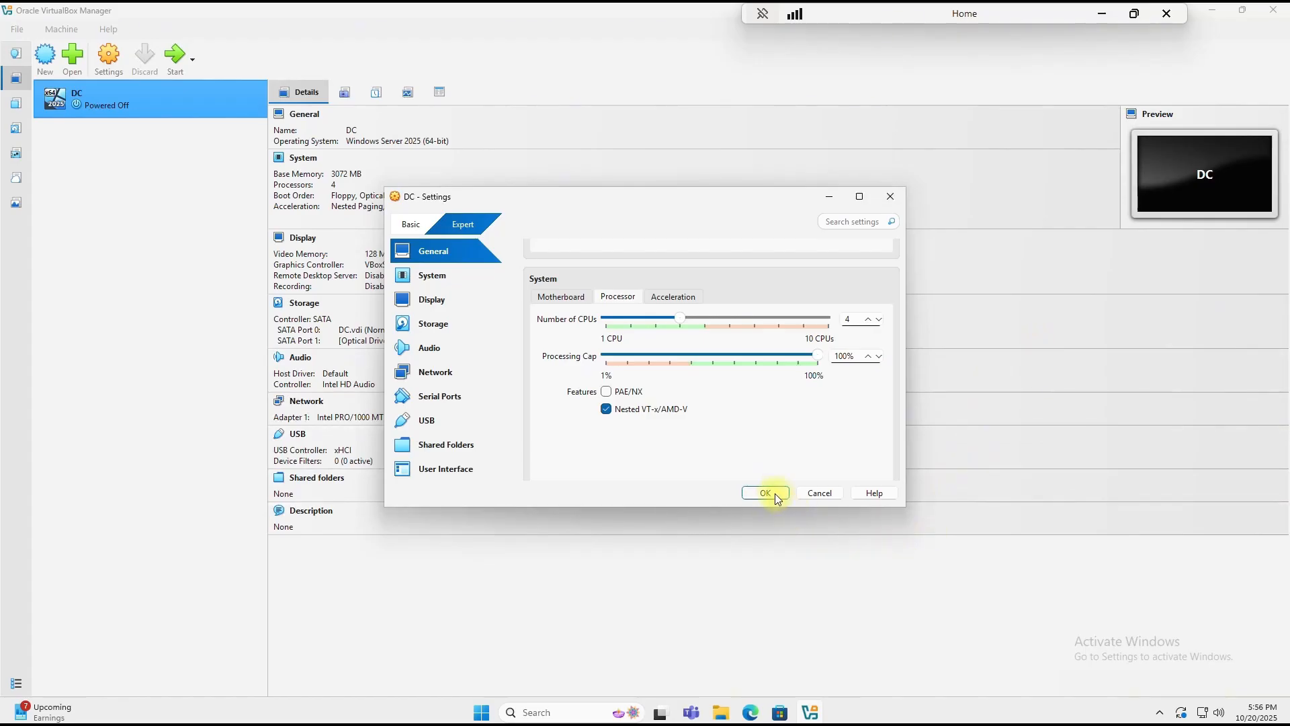
Step: Bridge Adapter 1, enable Adapter 2 on Internal Network, and save the settings
click(426, 371)
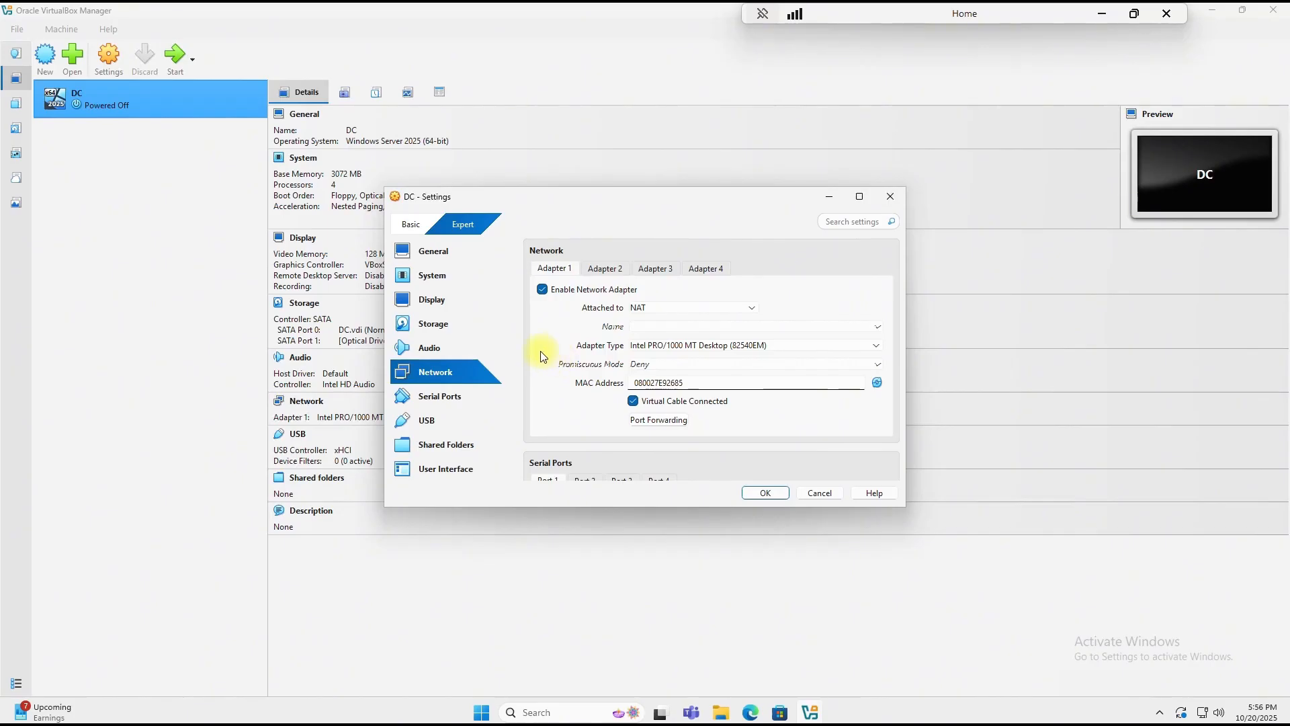
click(652, 311)
click(659, 332)
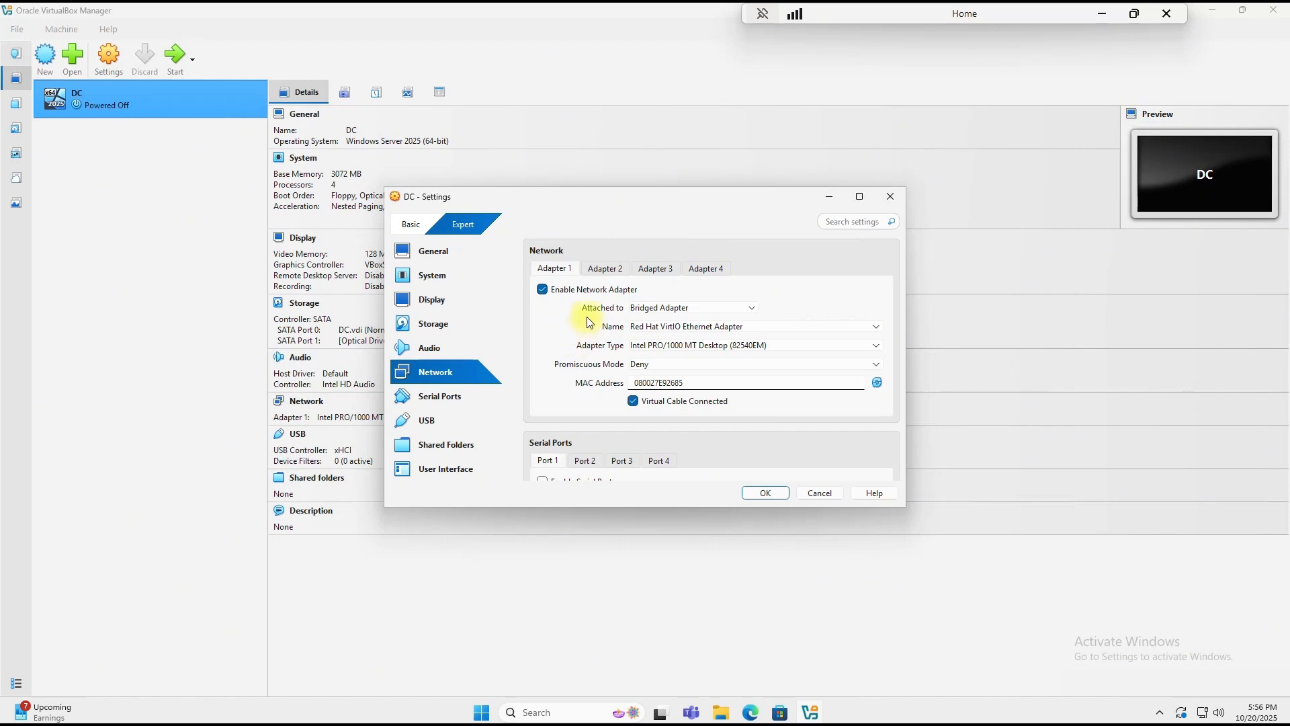
click(604, 268)
click(546, 291)
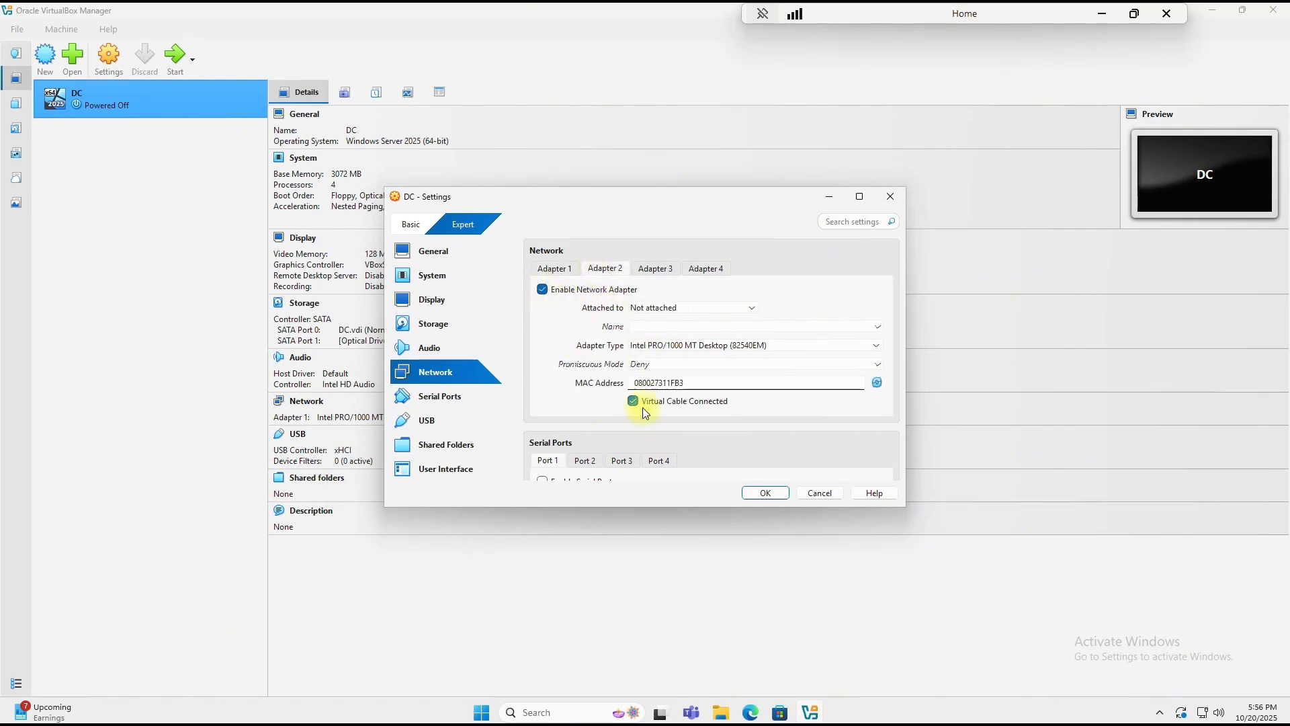
click(674, 308)
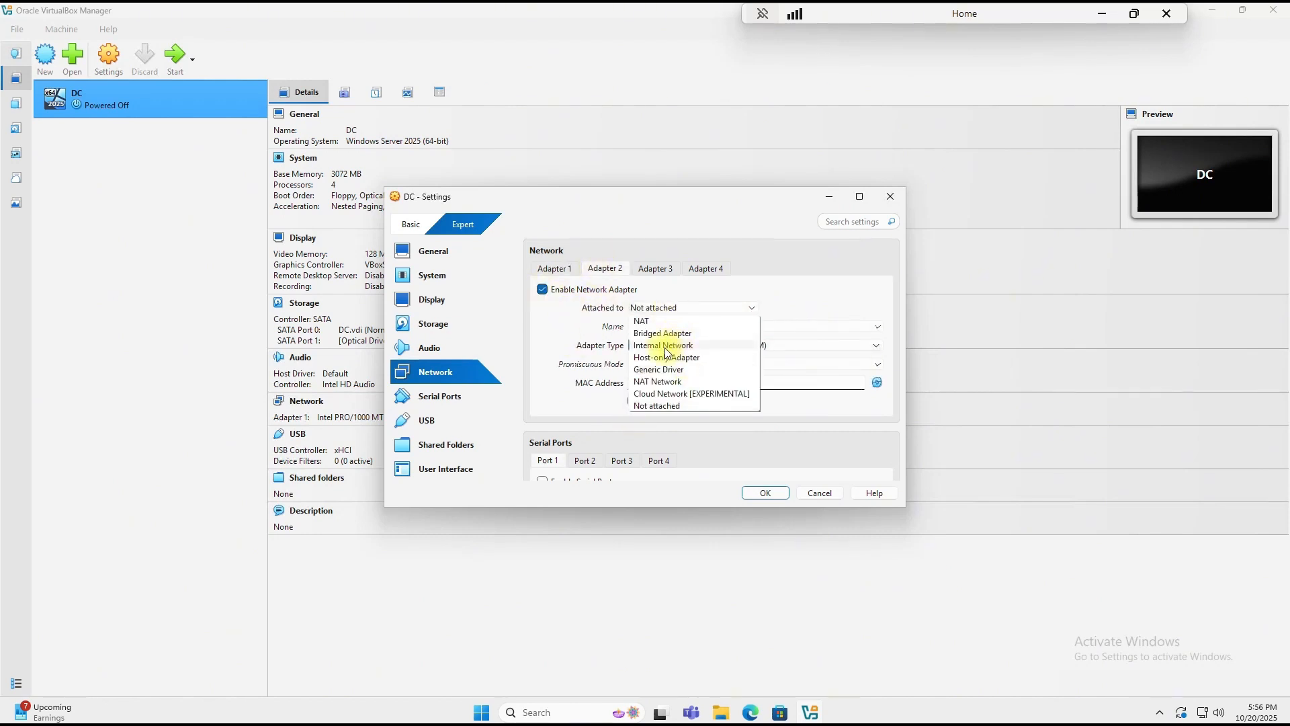
click(665, 348)
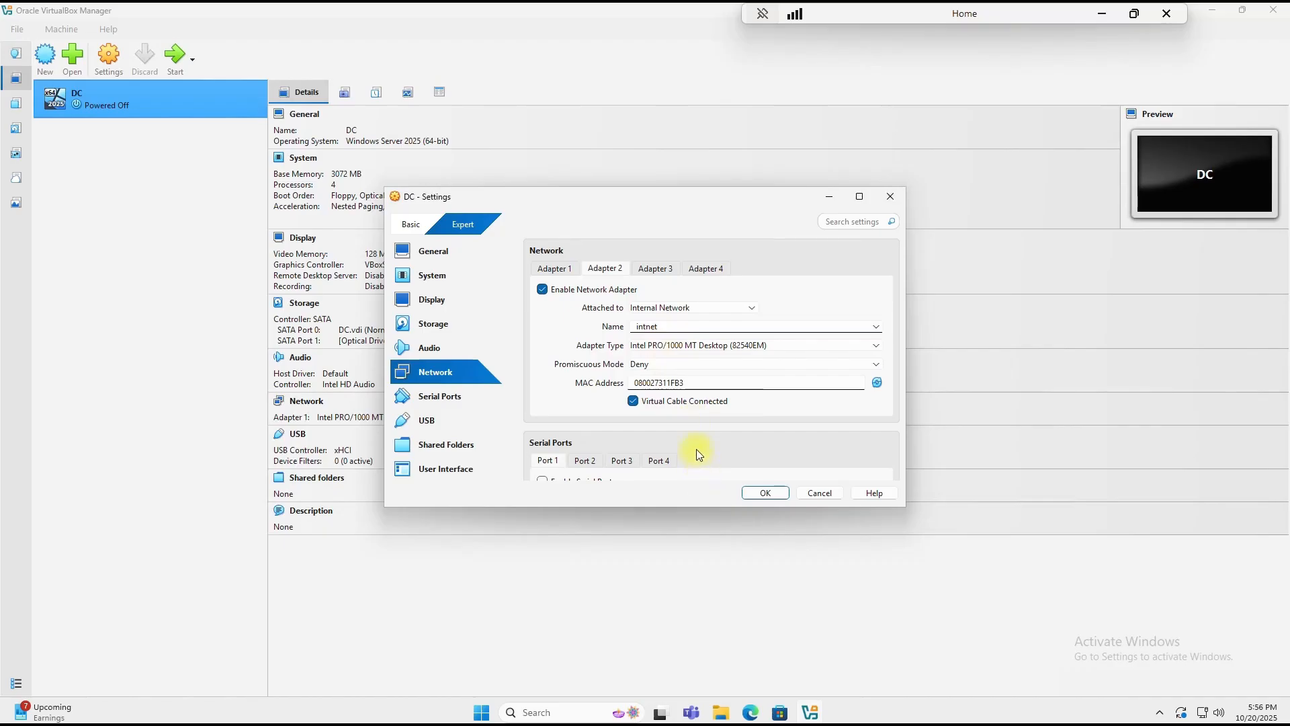
click(765, 494)
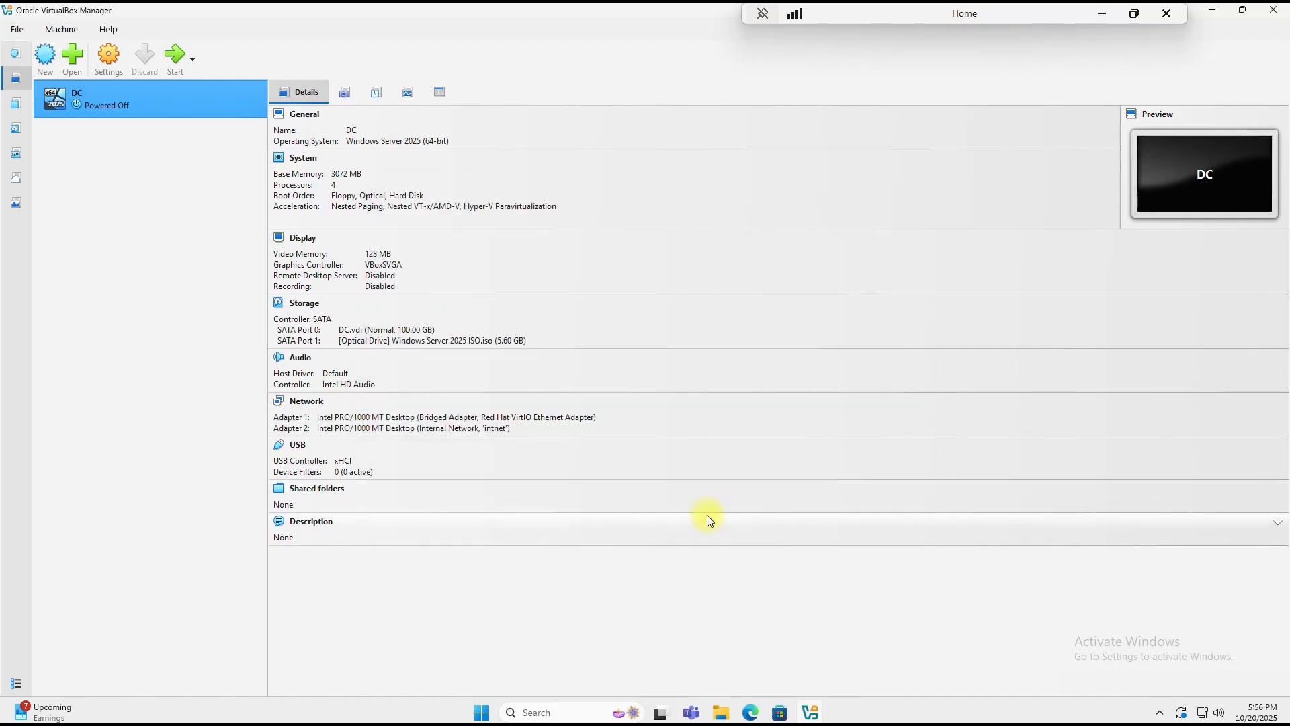
Step: Start the DC VM and accept English (United States) language and US keyboard in Setup
double_click(151, 98)
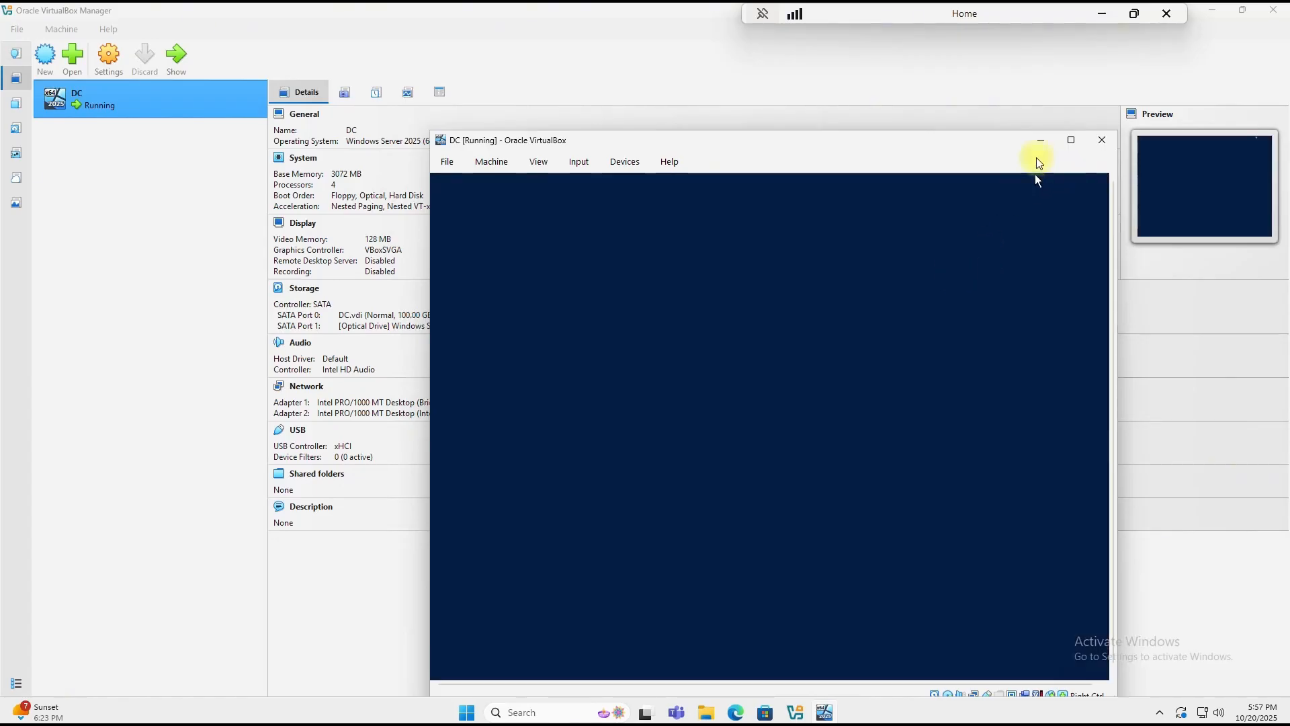
drag(981, 149, 938, 128)
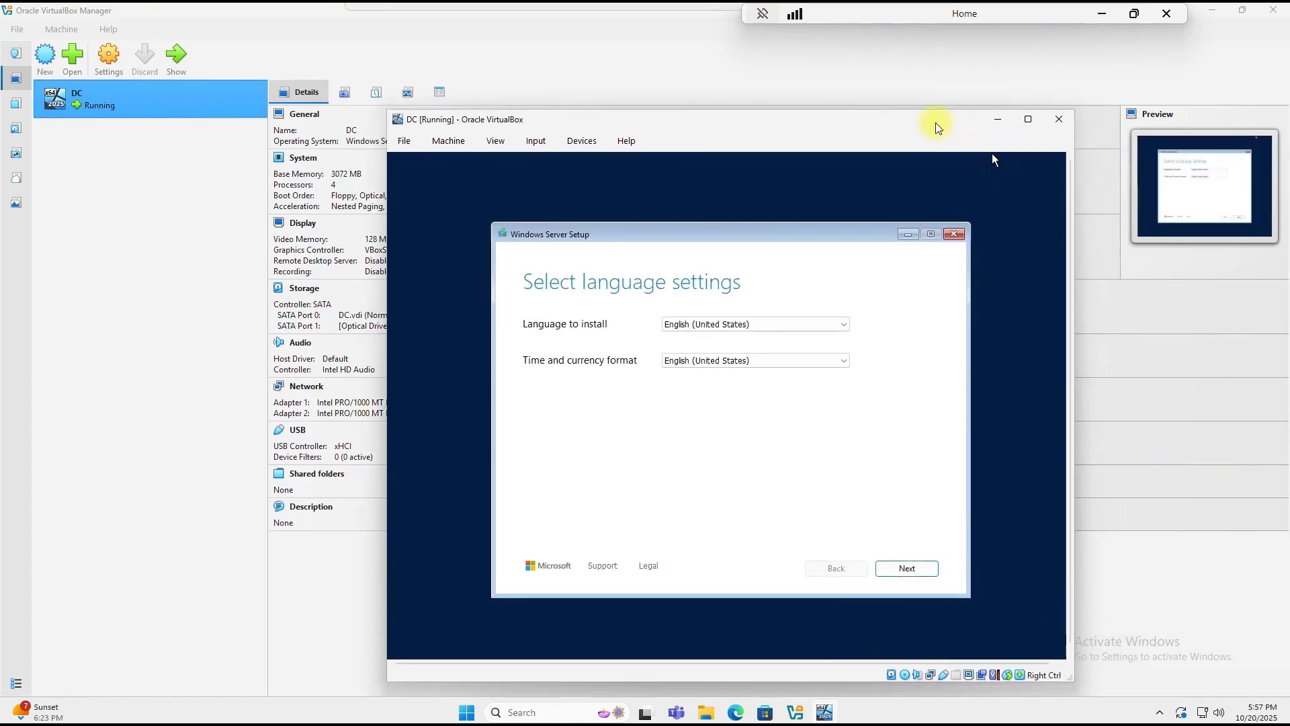
click(907, 572)
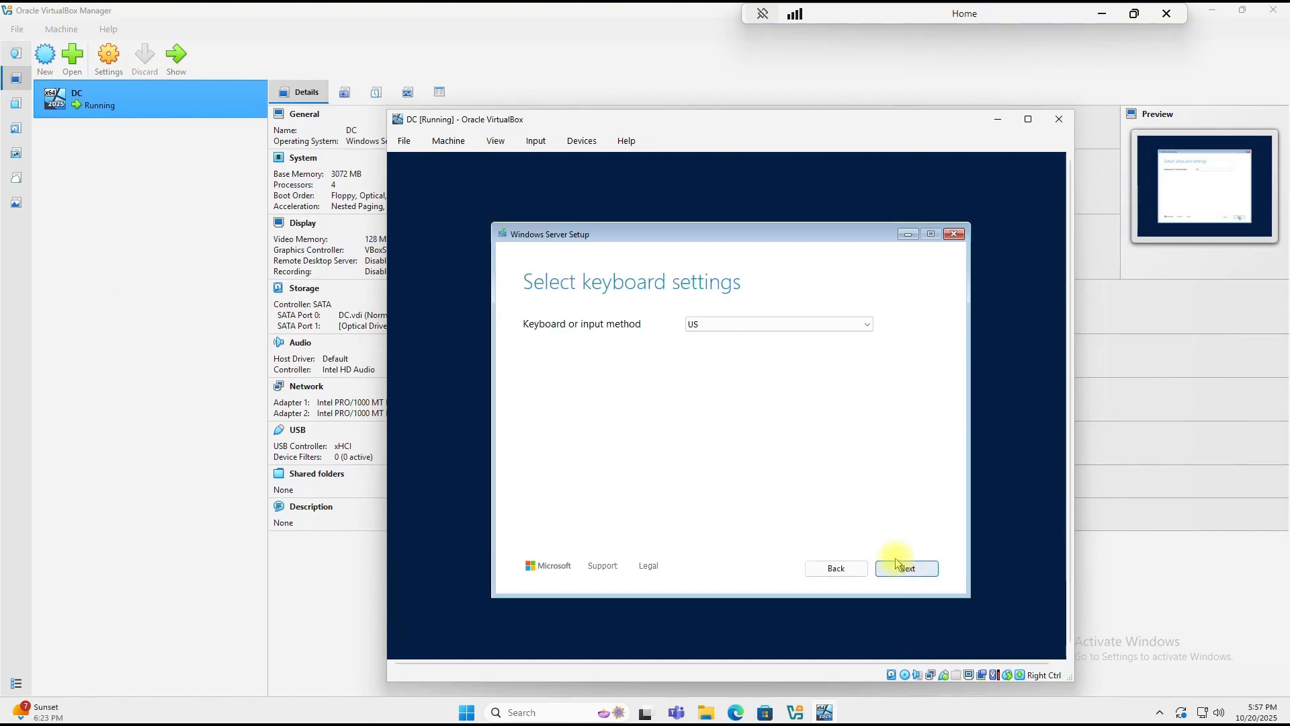
click(904, 572)
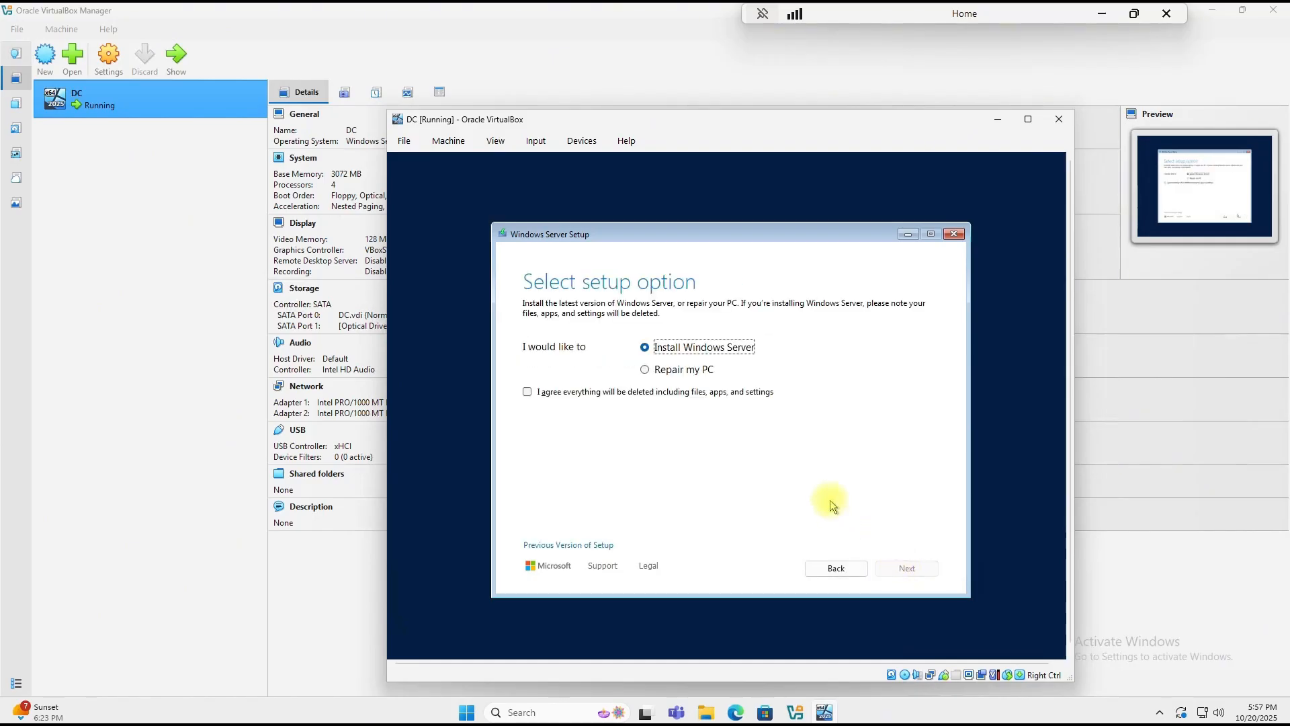
Step: Install Standard Evaluation (Desktop Experience) onto the 100 GB disk after accepting the license
click(528, 393)
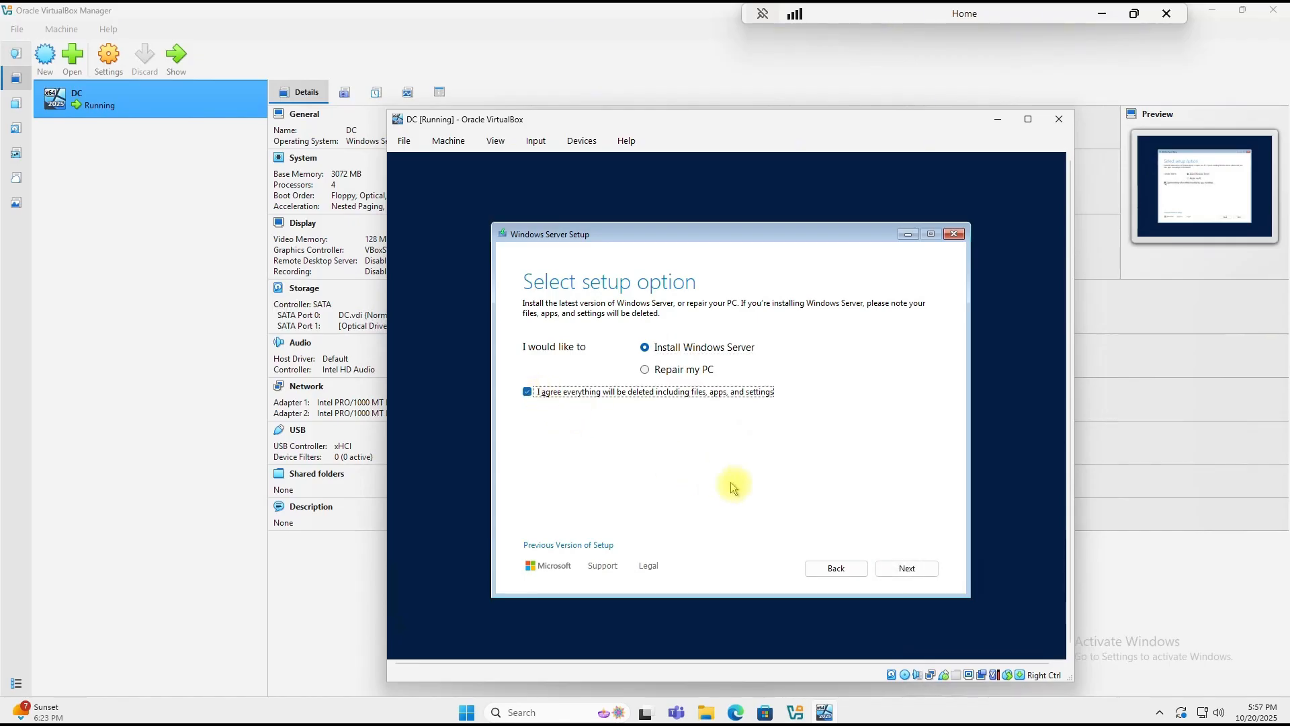
click(899, 572)
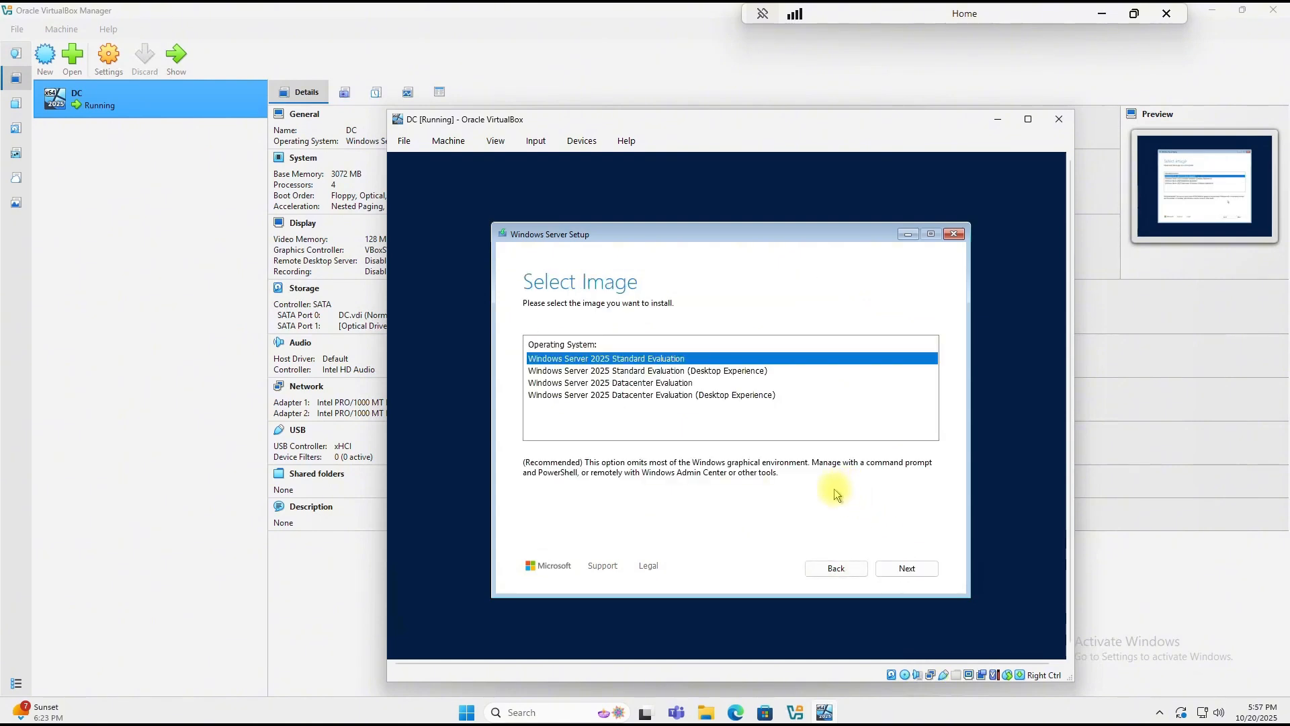
click(720, 372)
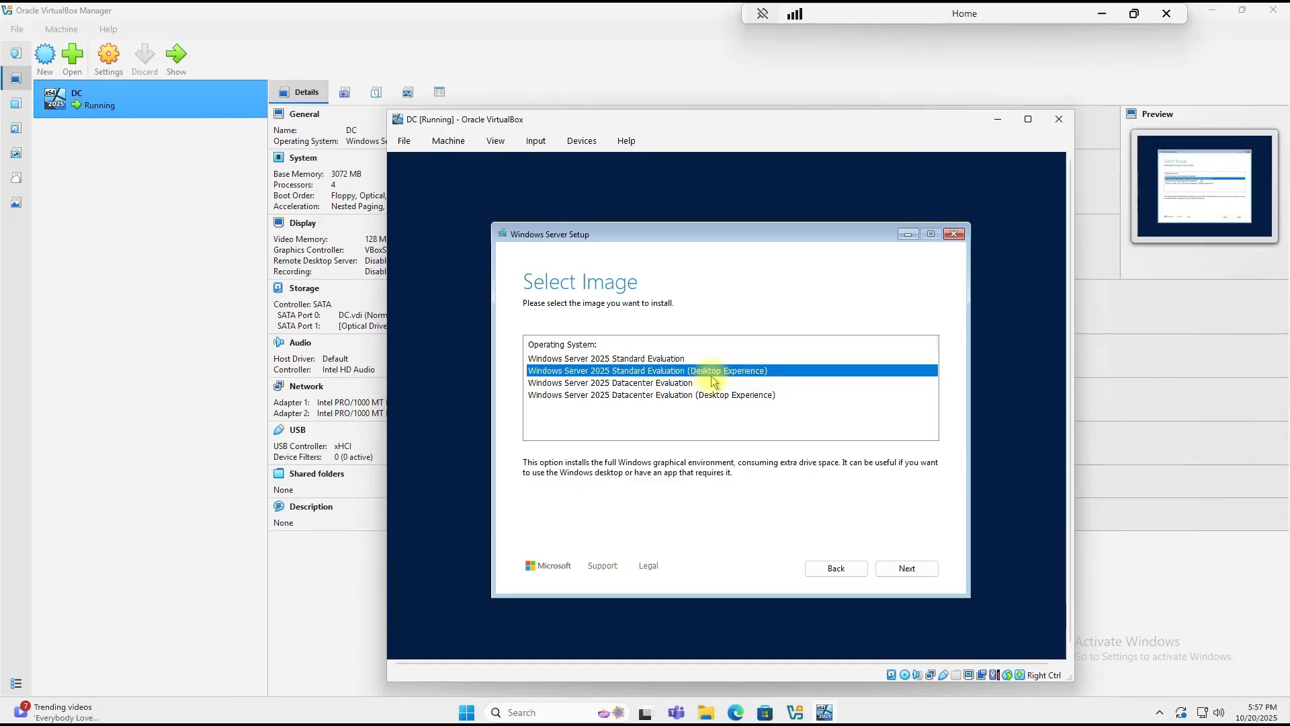
click(893, 568)
click(900, 568)
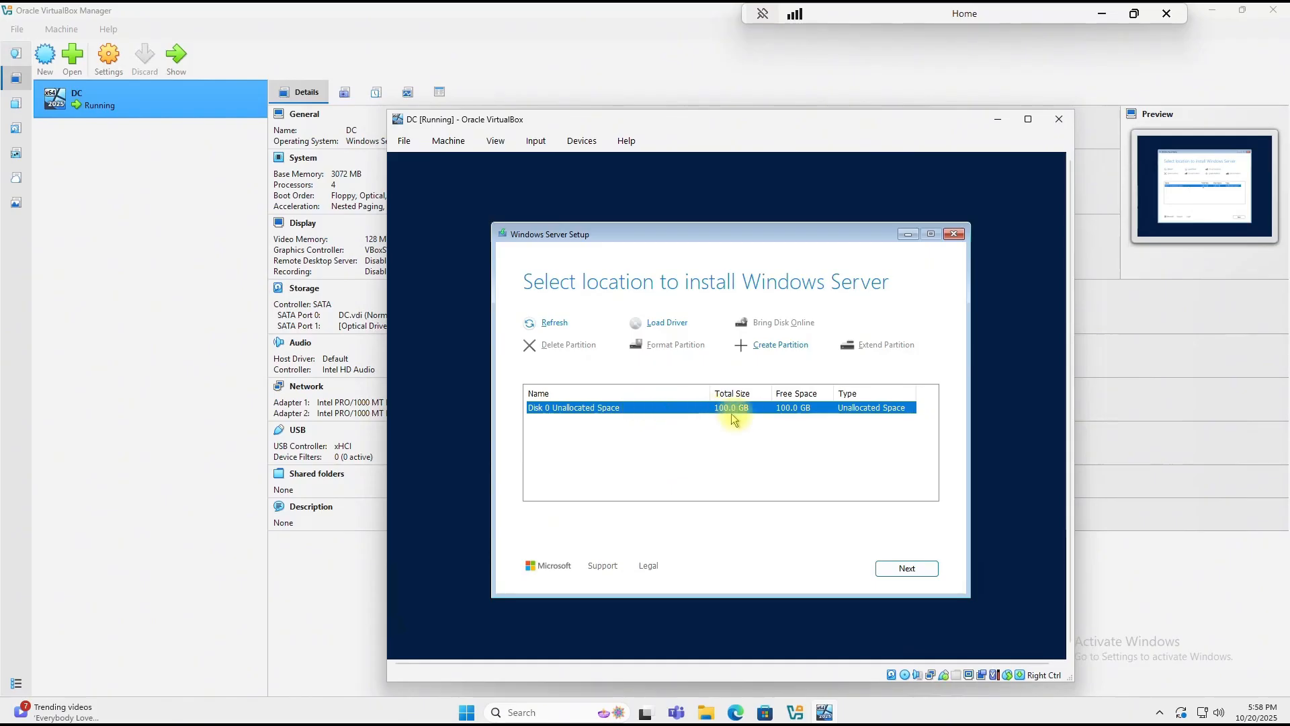
click(906, 568)
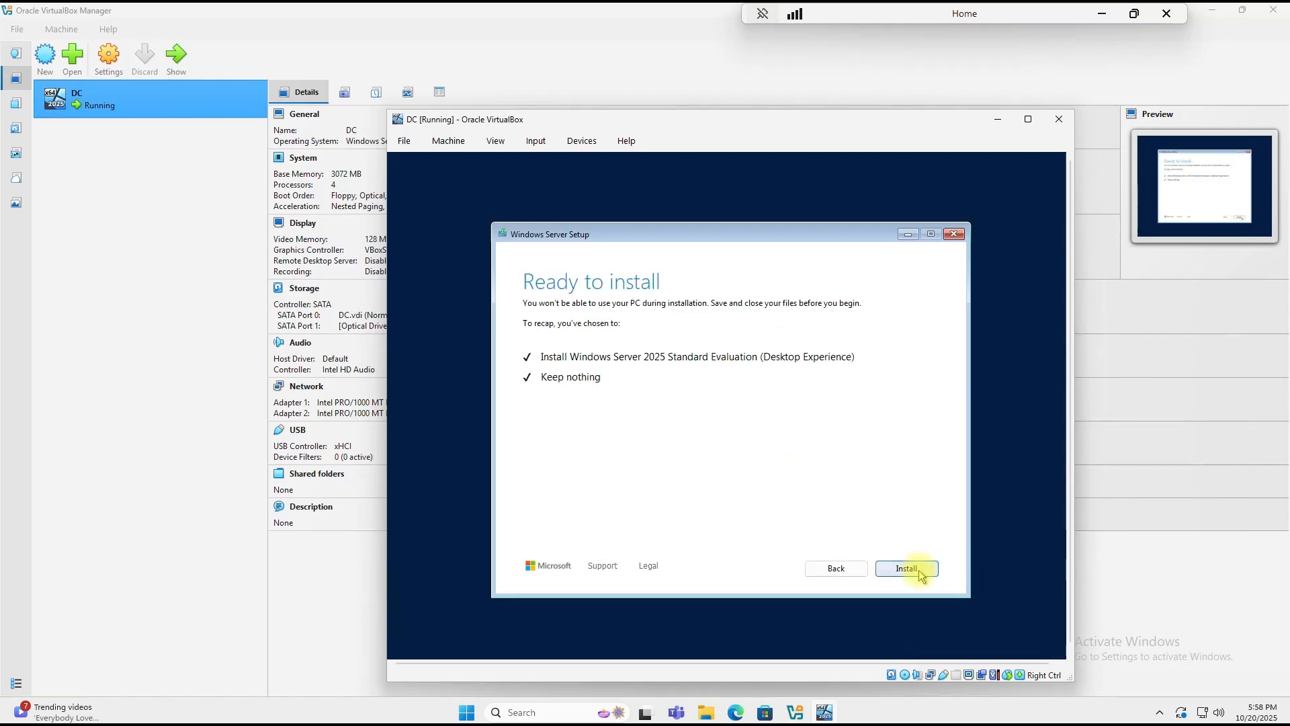
click(918, 570)
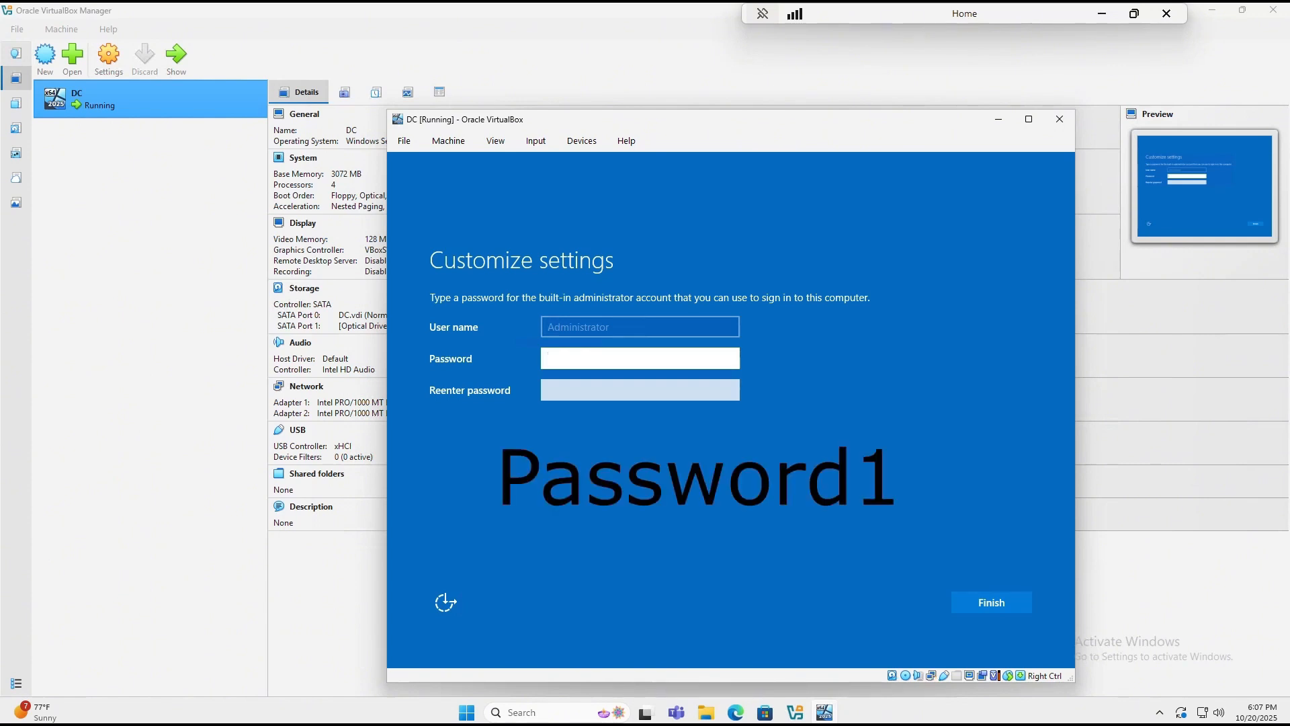
Step: Enter and confirm the Administrator account password, then finish setup
text(Password1)
click(605, 390)
text(Password1)
key(Return)
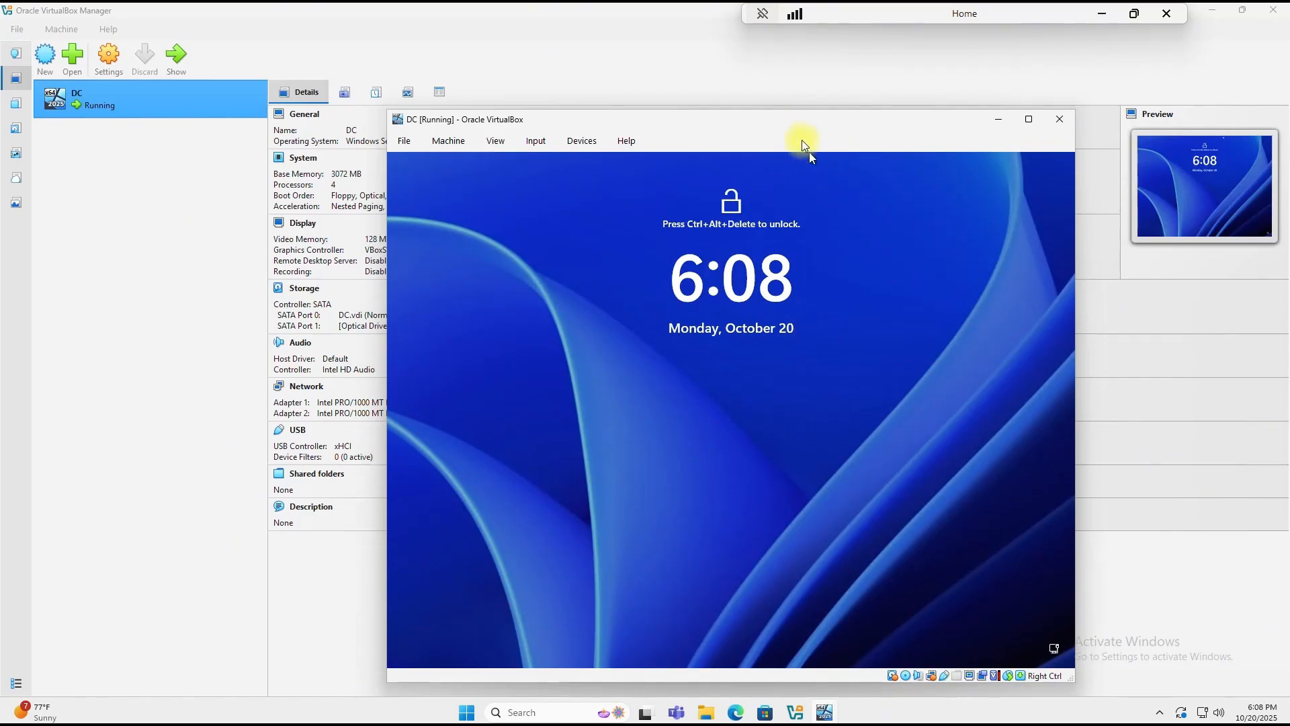
Step: Send Ctrl-Alt-Del to the guest and sign in as Administrator with the account password
click(538, 142)
mouse_move(592, 163)
click(658, 198)
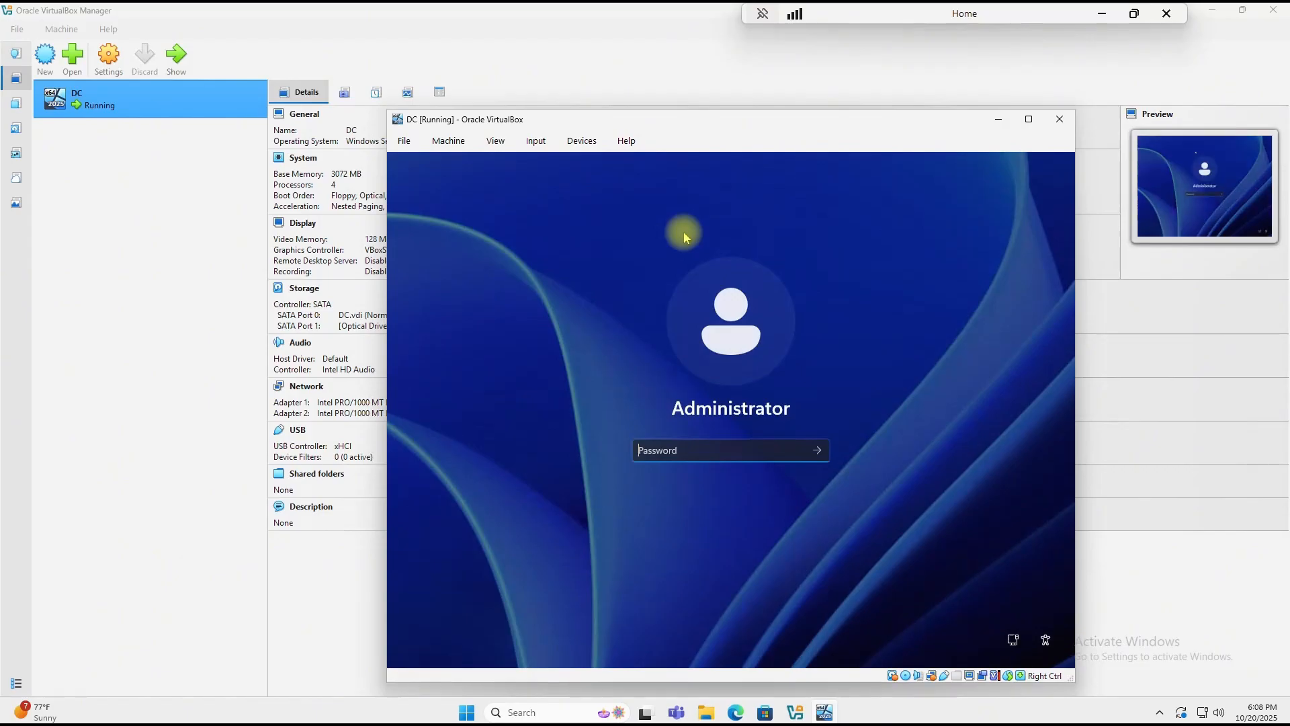
text(**********)
key(Return)
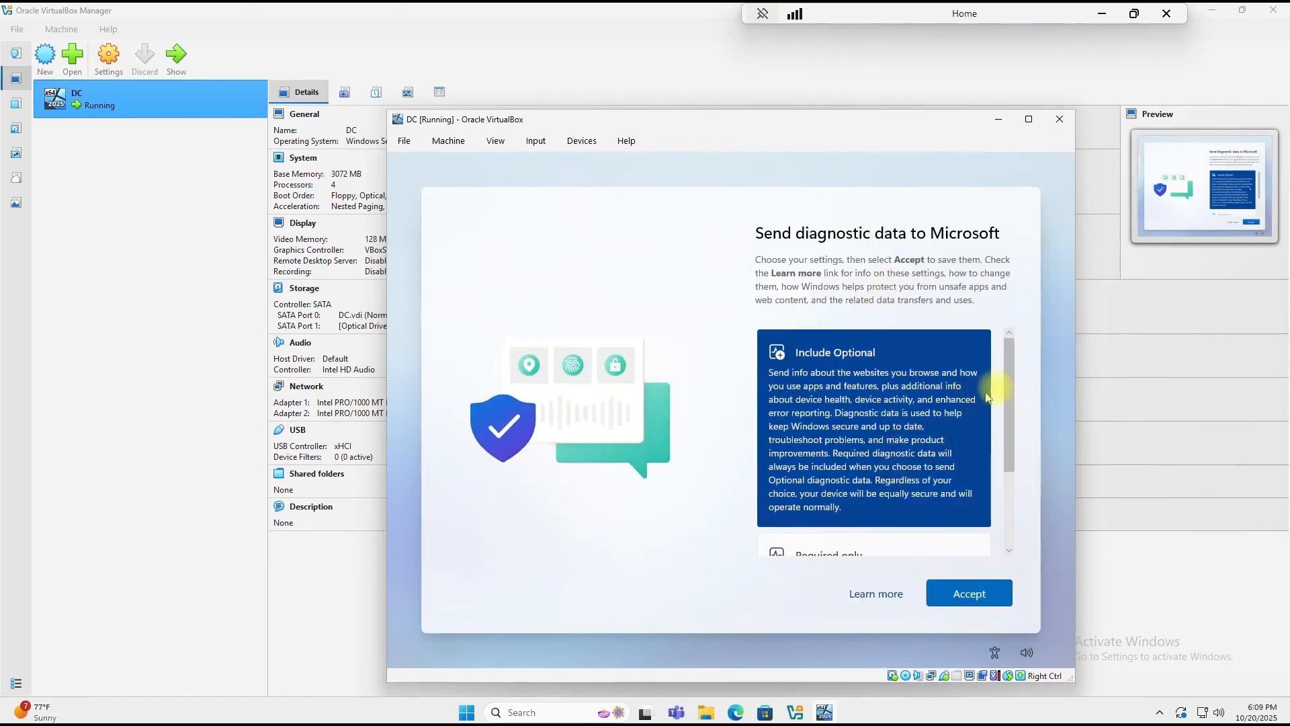
Step: Choose Required-only diagnostic data and dismiss the Admin Center/Azure Arc popup
scroll(1006, 468, down, 3)
click(942, 481)
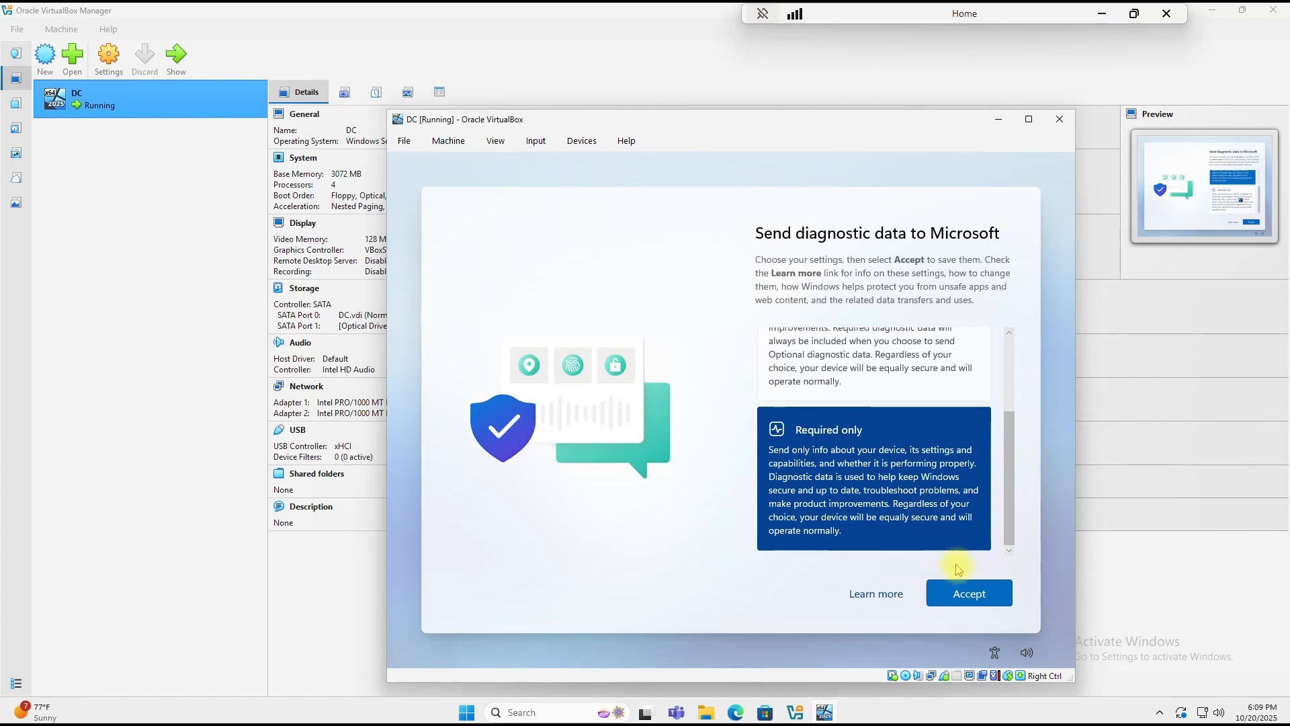
click(976, 596)
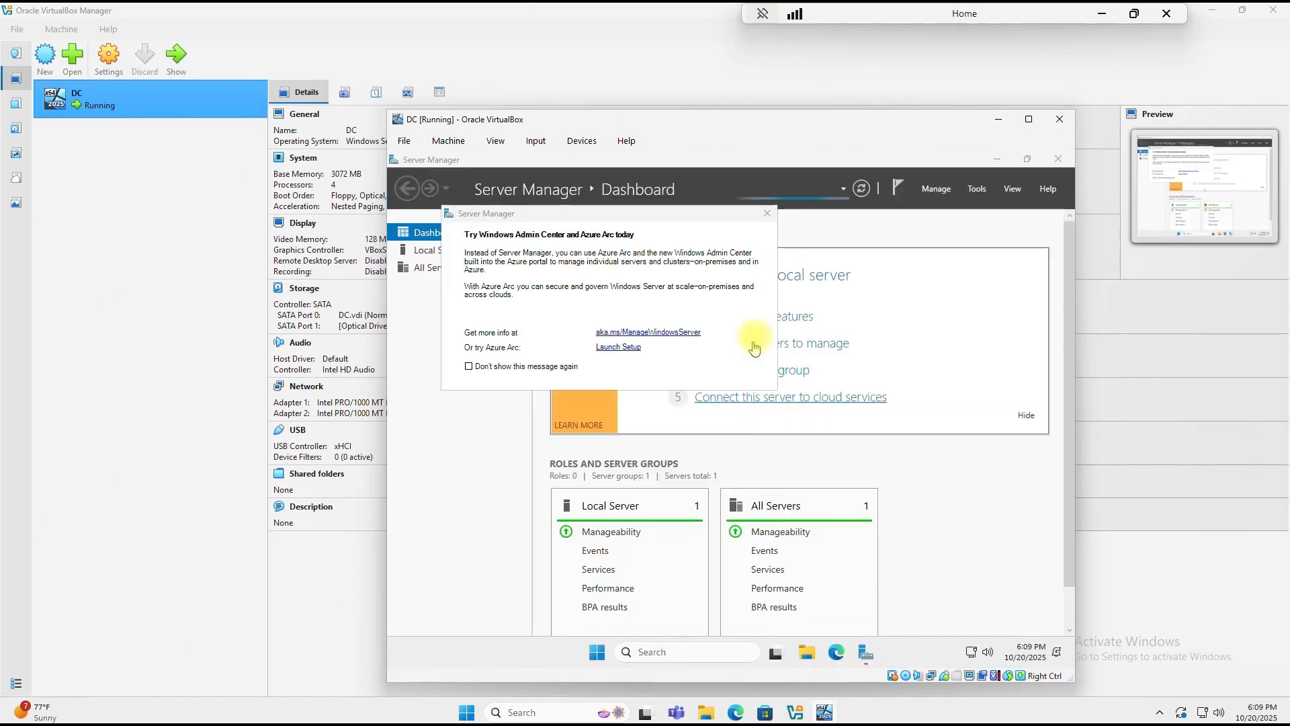
click(766, 213)
Step: Minimize Server Manager, widen the VM window, and insert the Guest Additions CD image
click(993, 159)
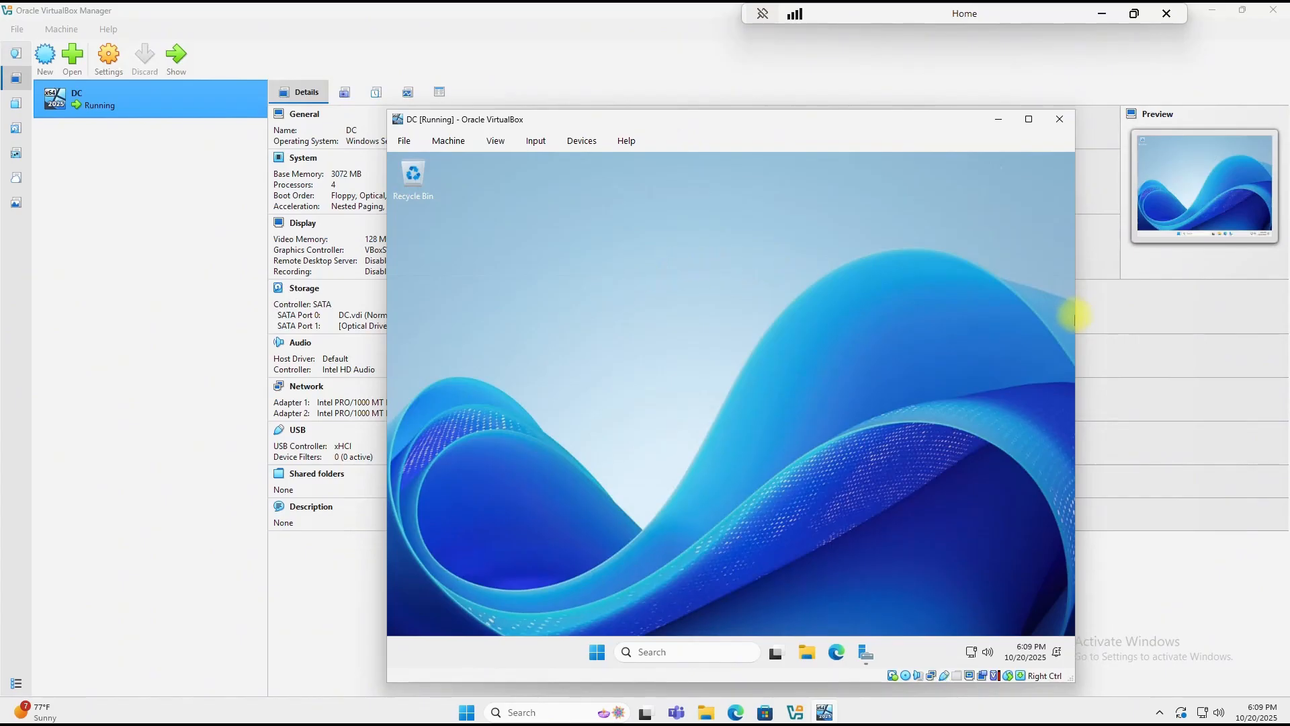
drag(1078, 313, 1162, 316)
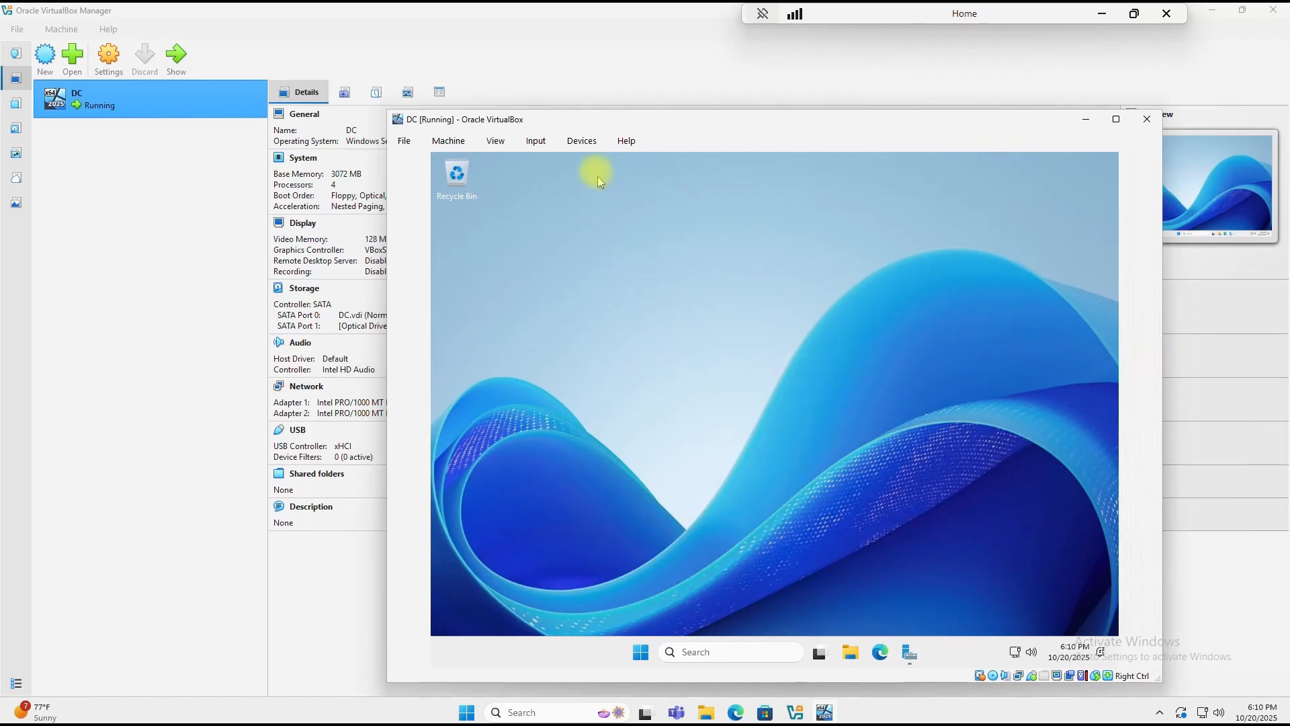
click(582, 141)
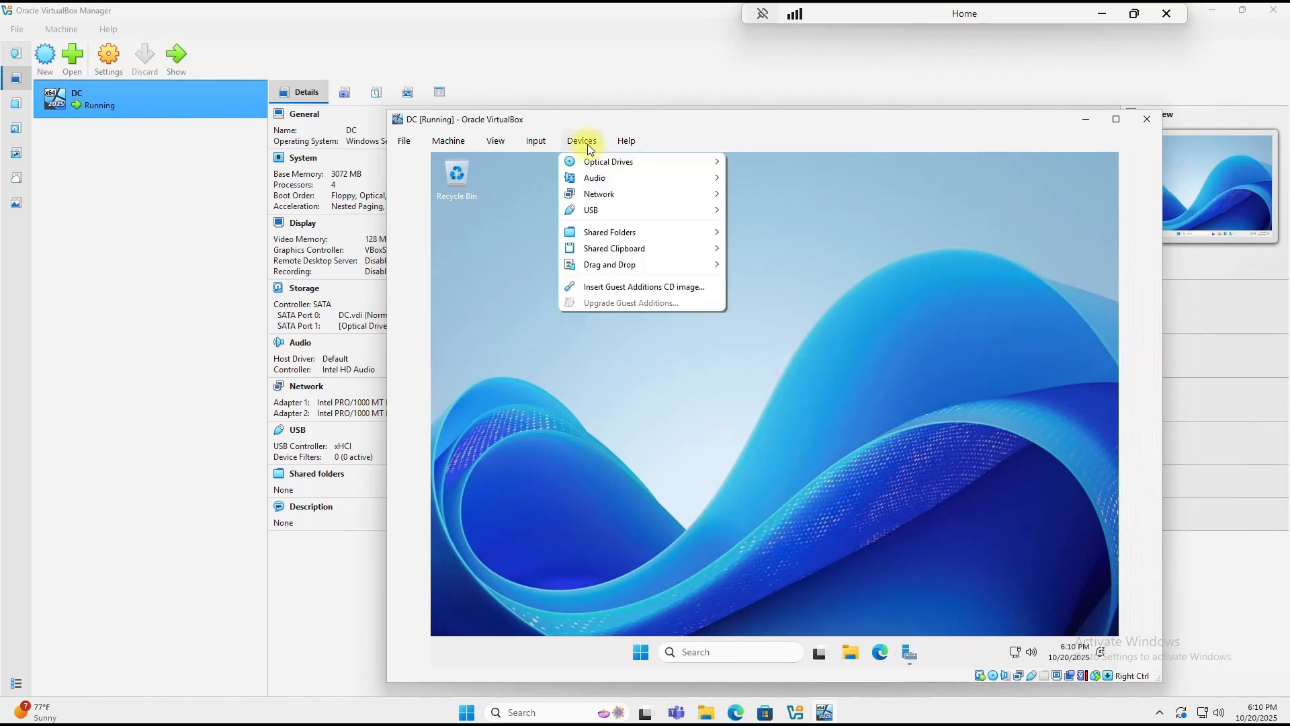
click(630, 287)
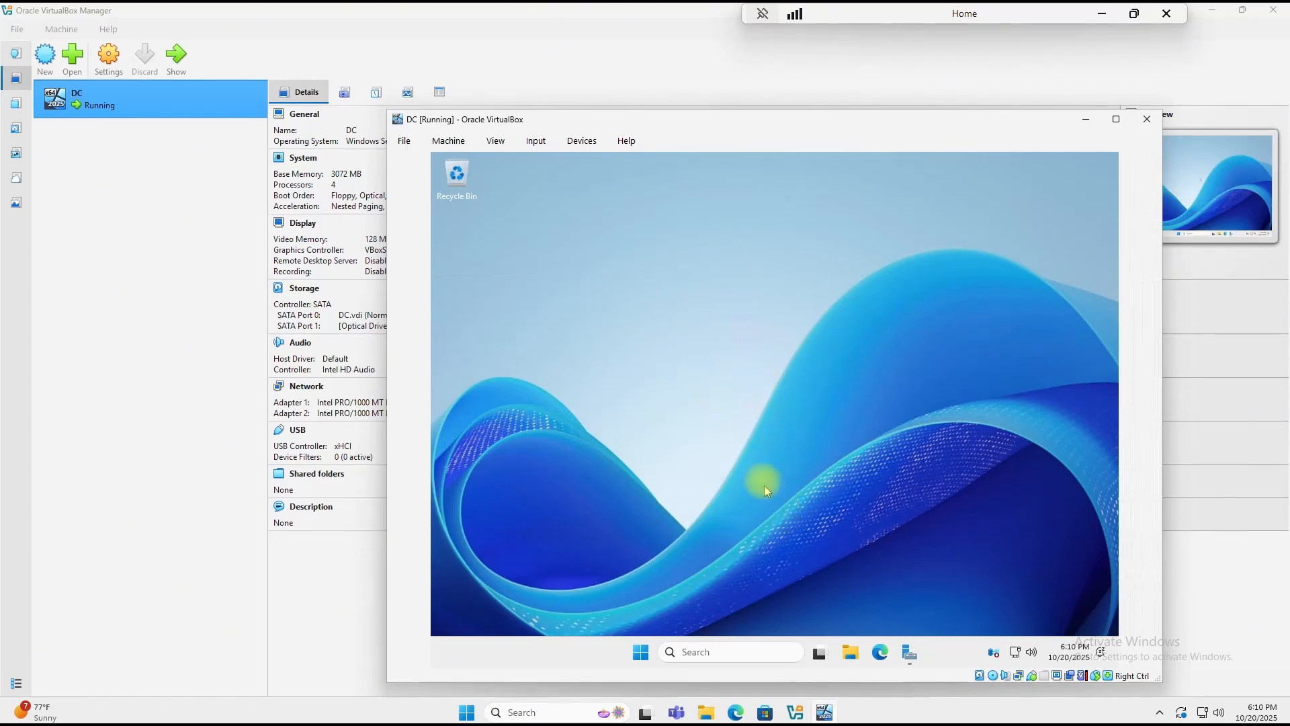
click(582, 140)
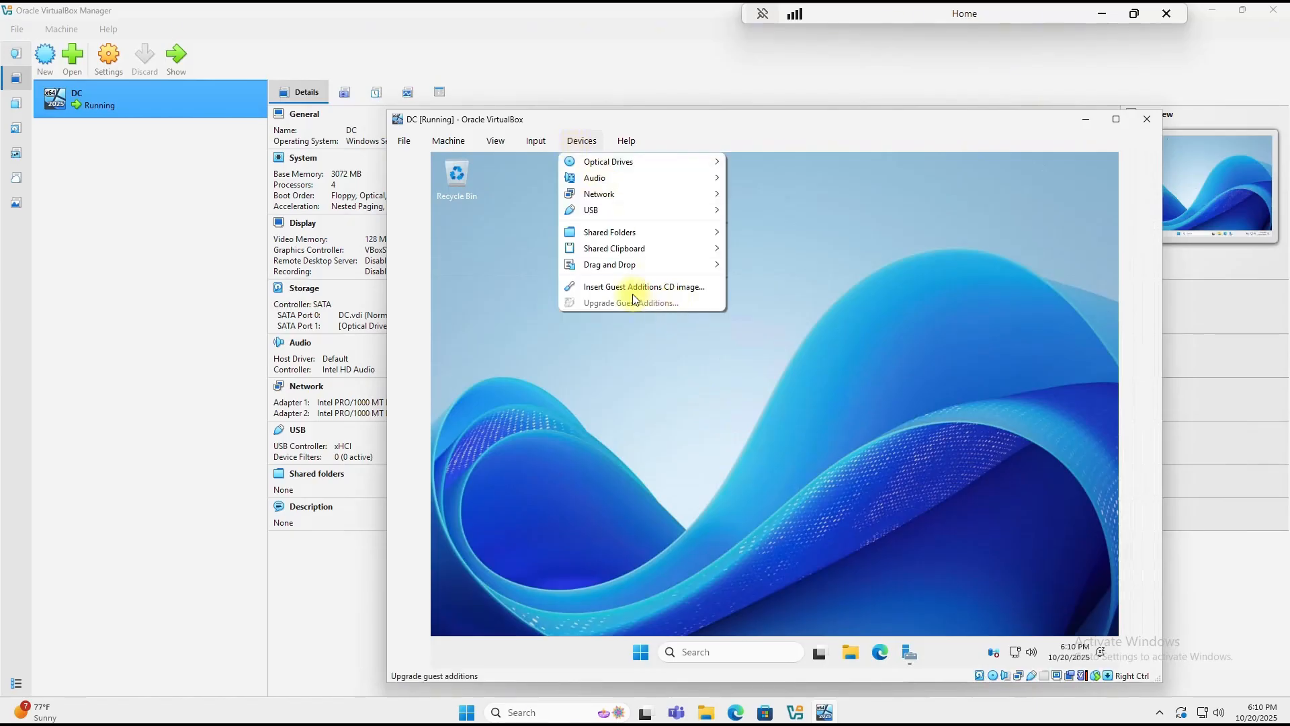
click(872, 393)
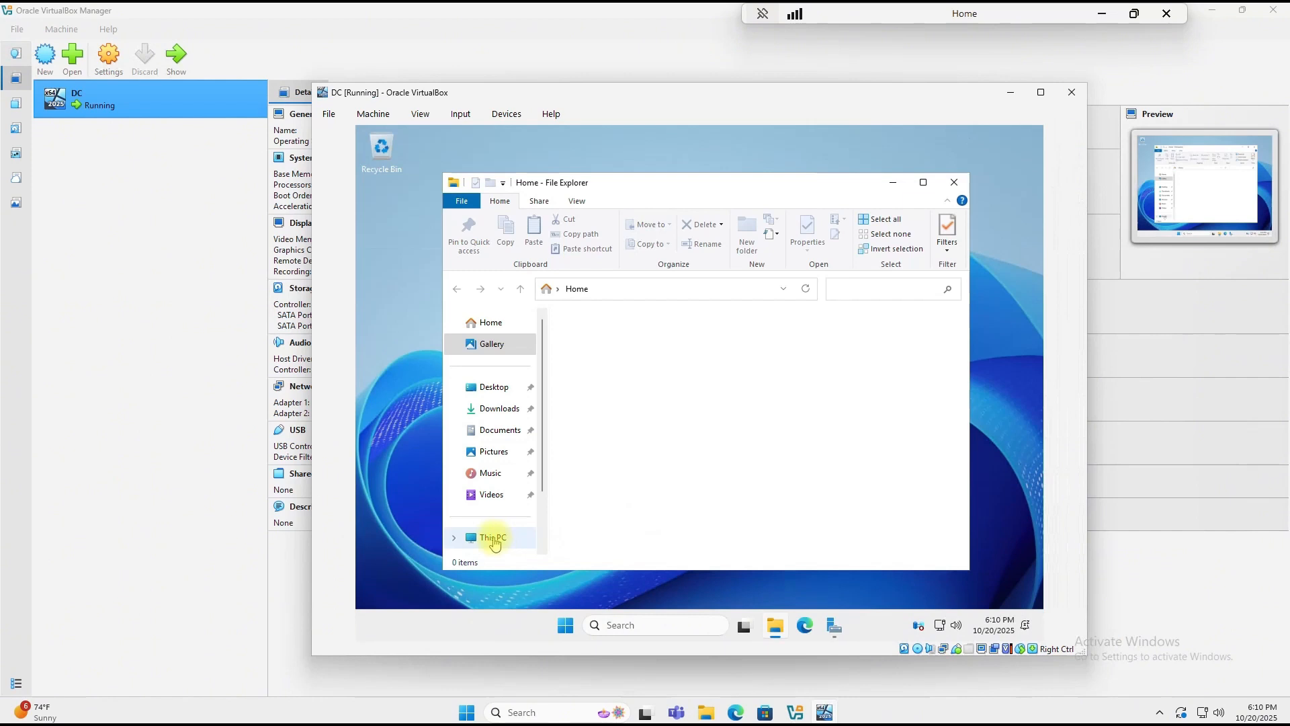
Step: Open the guest's CD Drive (D:) and launch the VBoxWindowsAdditions-amd64 installer
click(494, 539)
click(798, 346)
double_click(799, 347)
scroll(672, 403, down, 2)
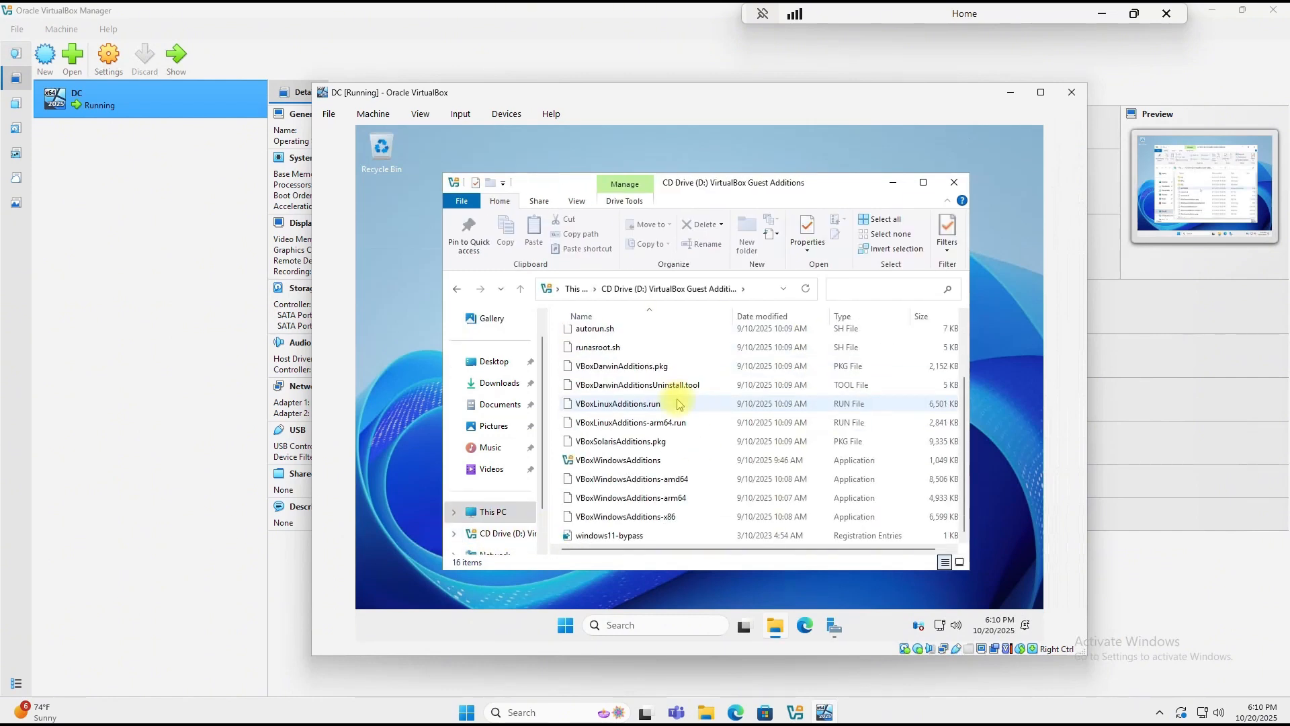
double_click(679, 480)
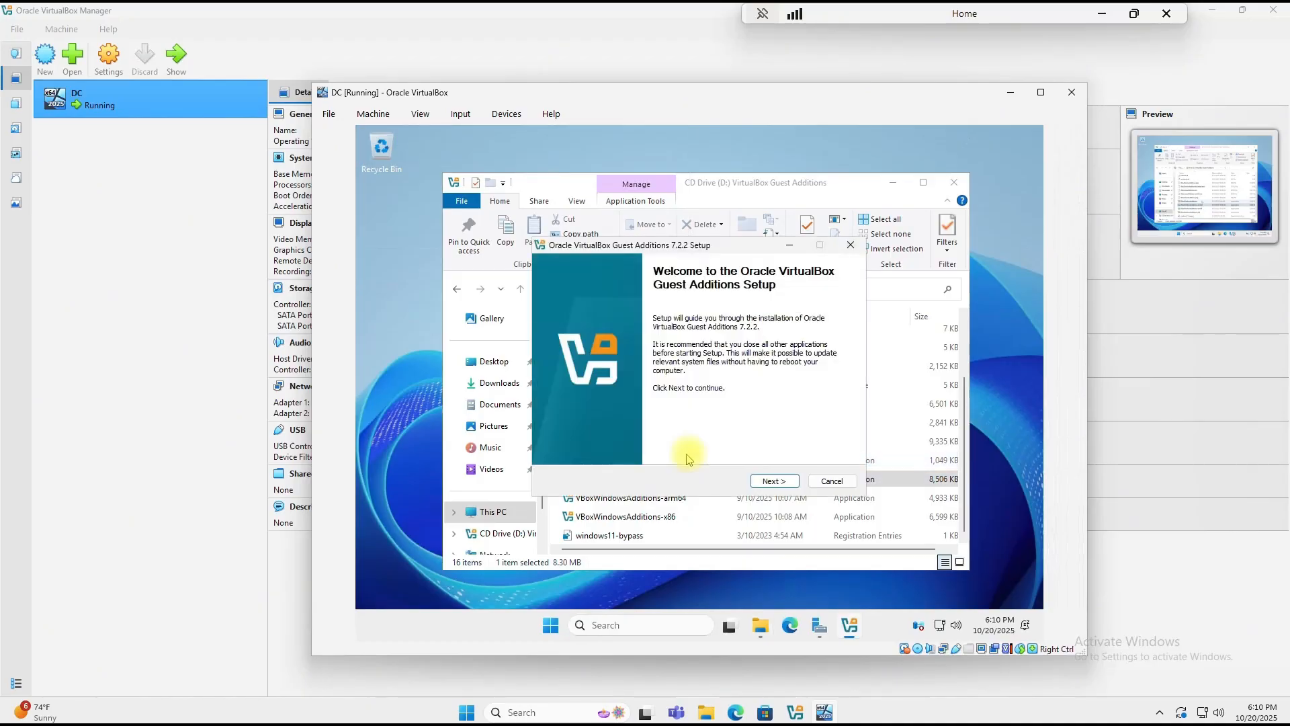
Step: Install Guest Additions with the default folder and finish with Reboot now selected
click(761, 482)
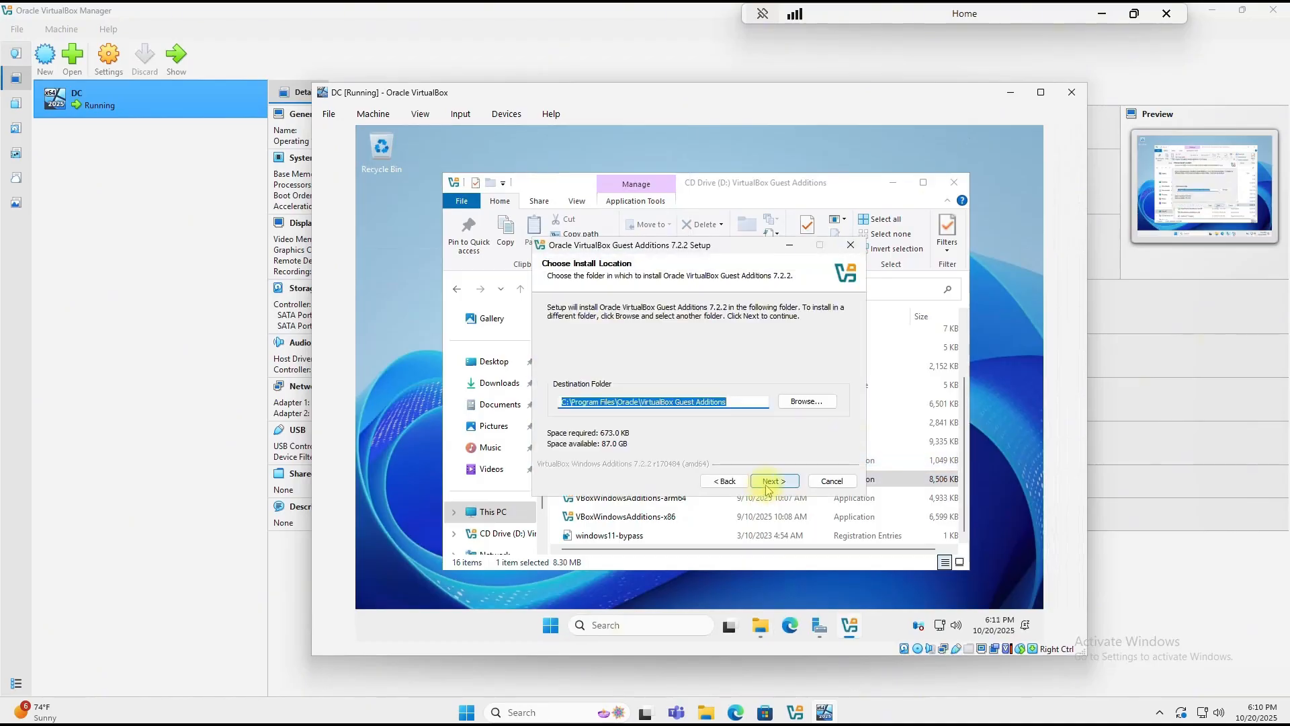
click(771, 481)
click(773, 481)
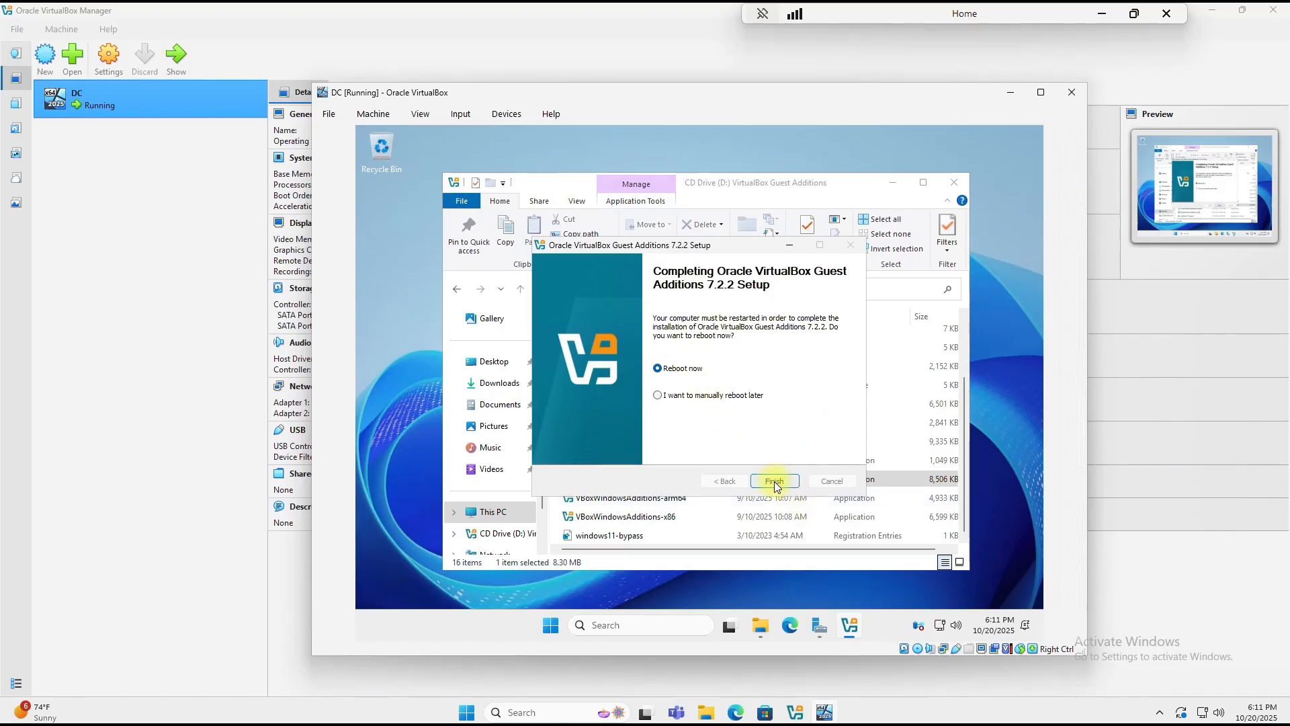
click(774, 481)
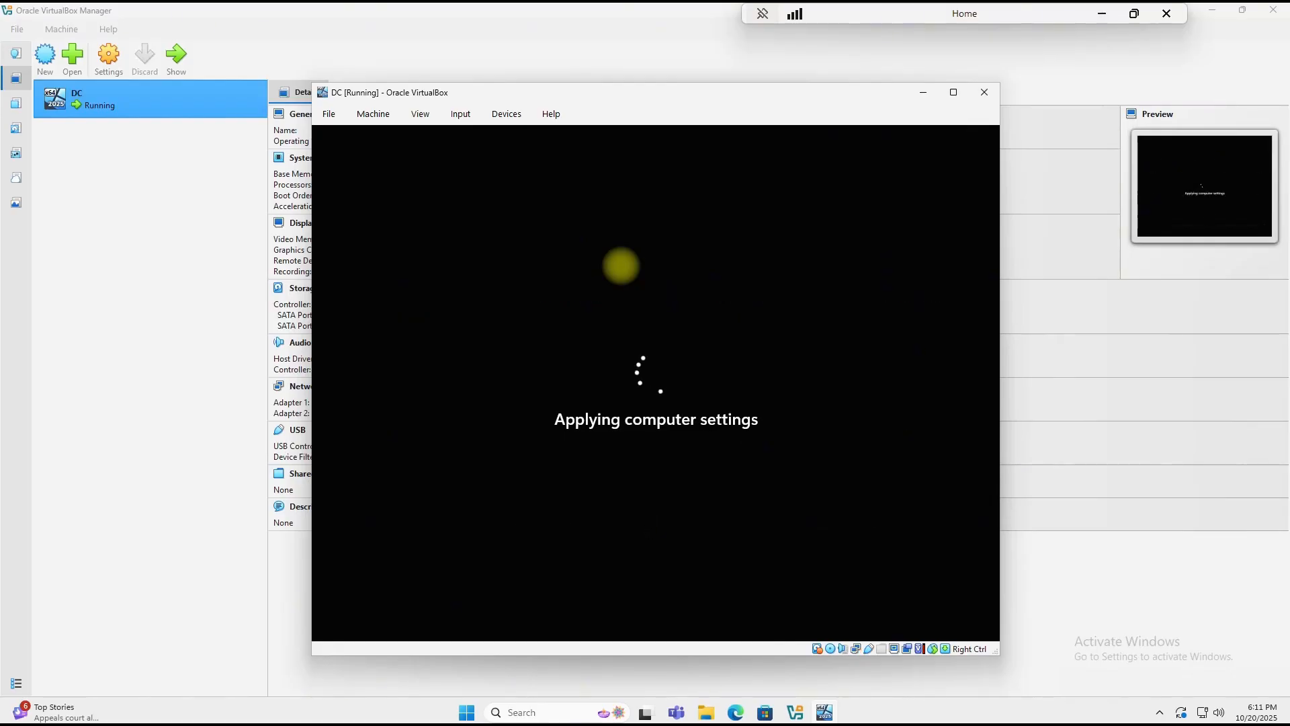
Step: Sign in with the administrator password, dismiss the Admin Center notice and minimize Server Manager
key(ctrl+alt+Delete)
text(••••••••)
key(Return)
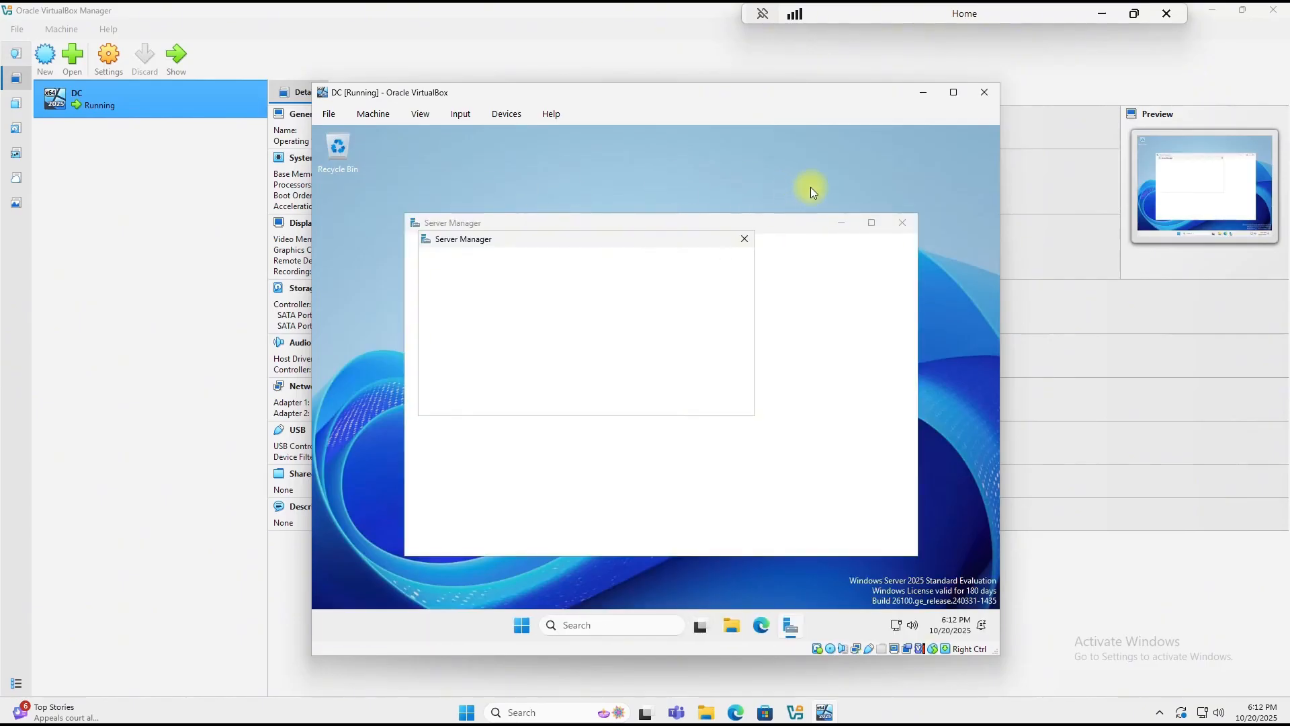
click(746, 240)
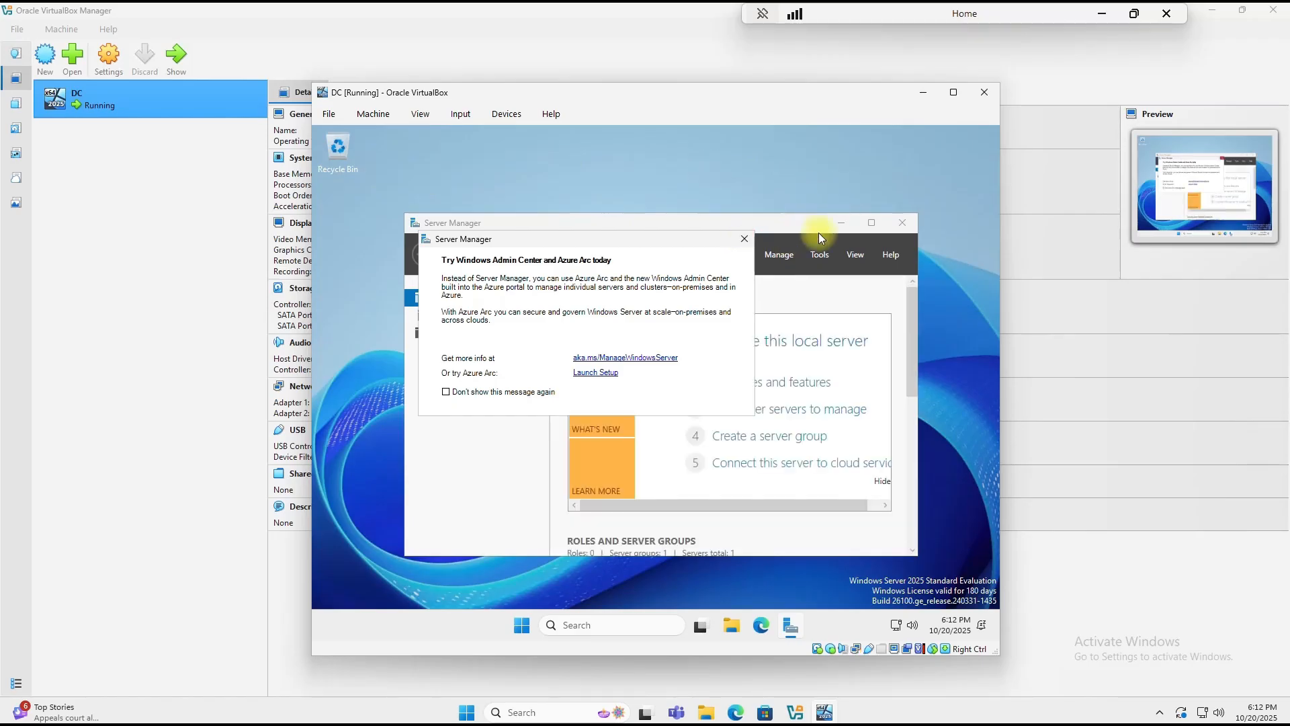
click(843, 224)
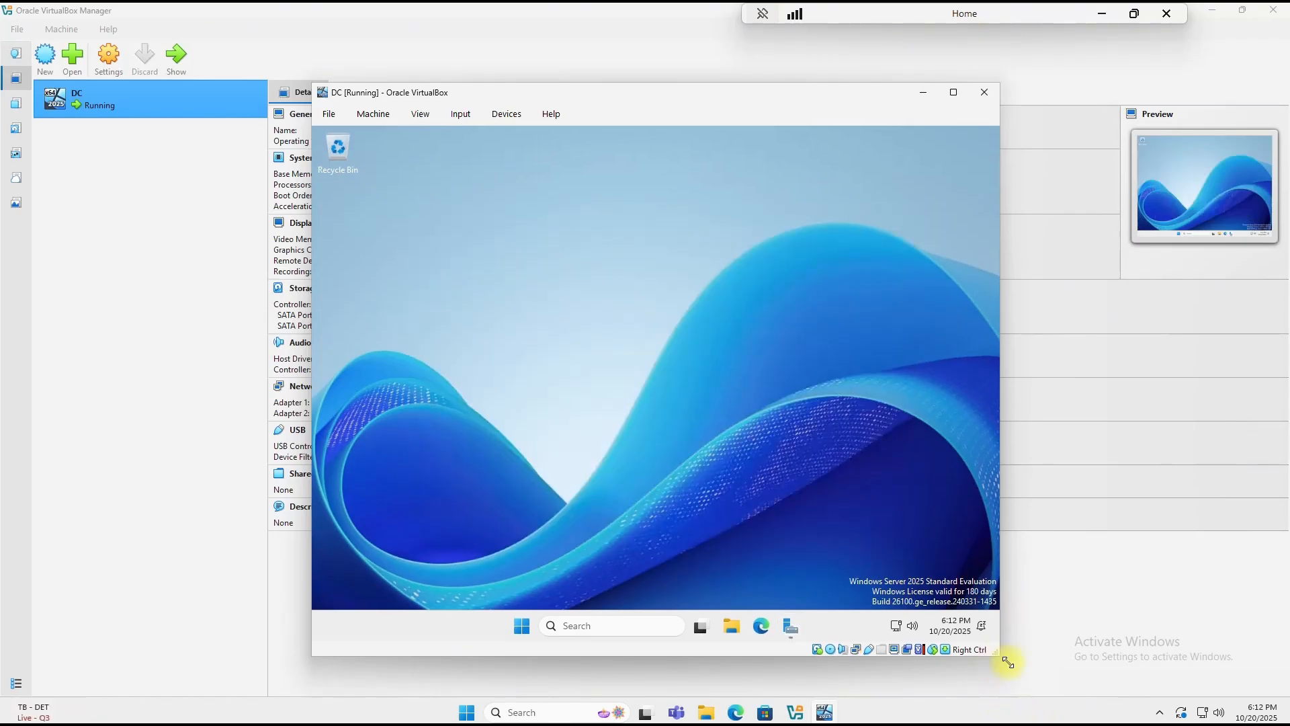
Step: Move the VM window up-left and resize it larger so the desktop fills it
drag(994, 660, 1223, 680)
drag(738, 96, 569, 81)
drag(1056, 663, 1217, 649)
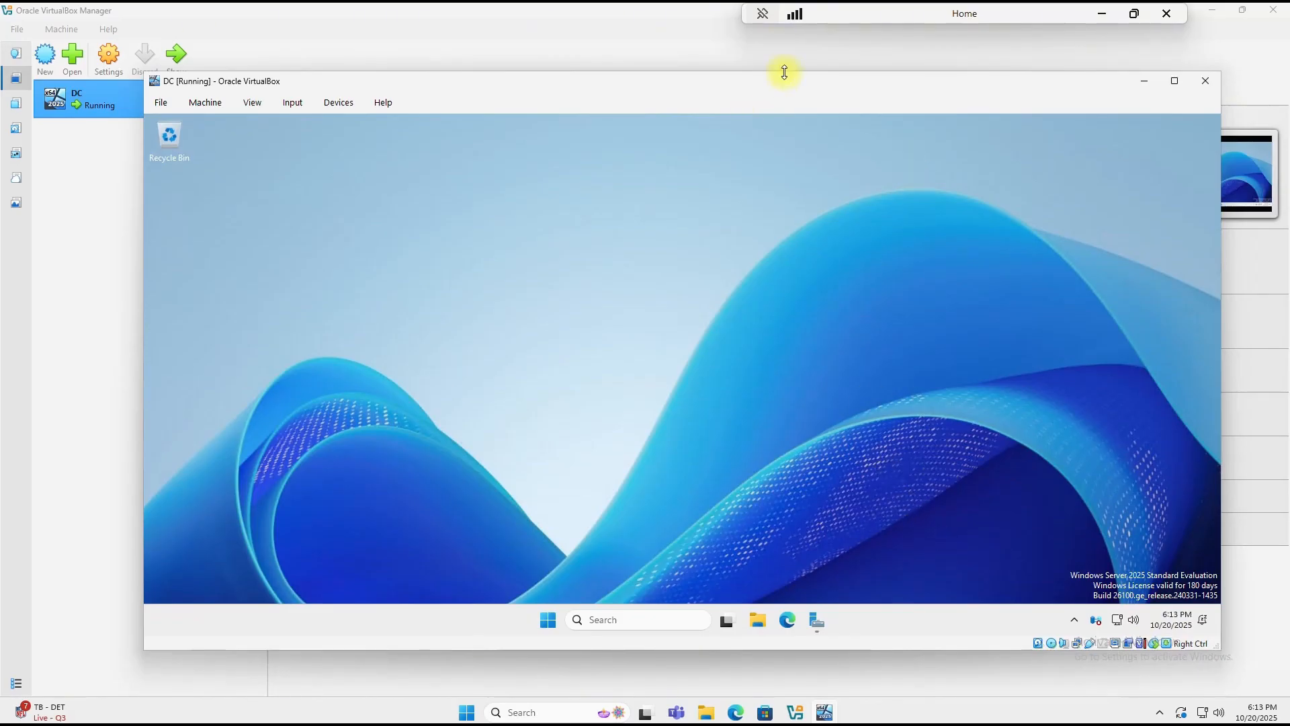
drag(795, 81, 719, 60)
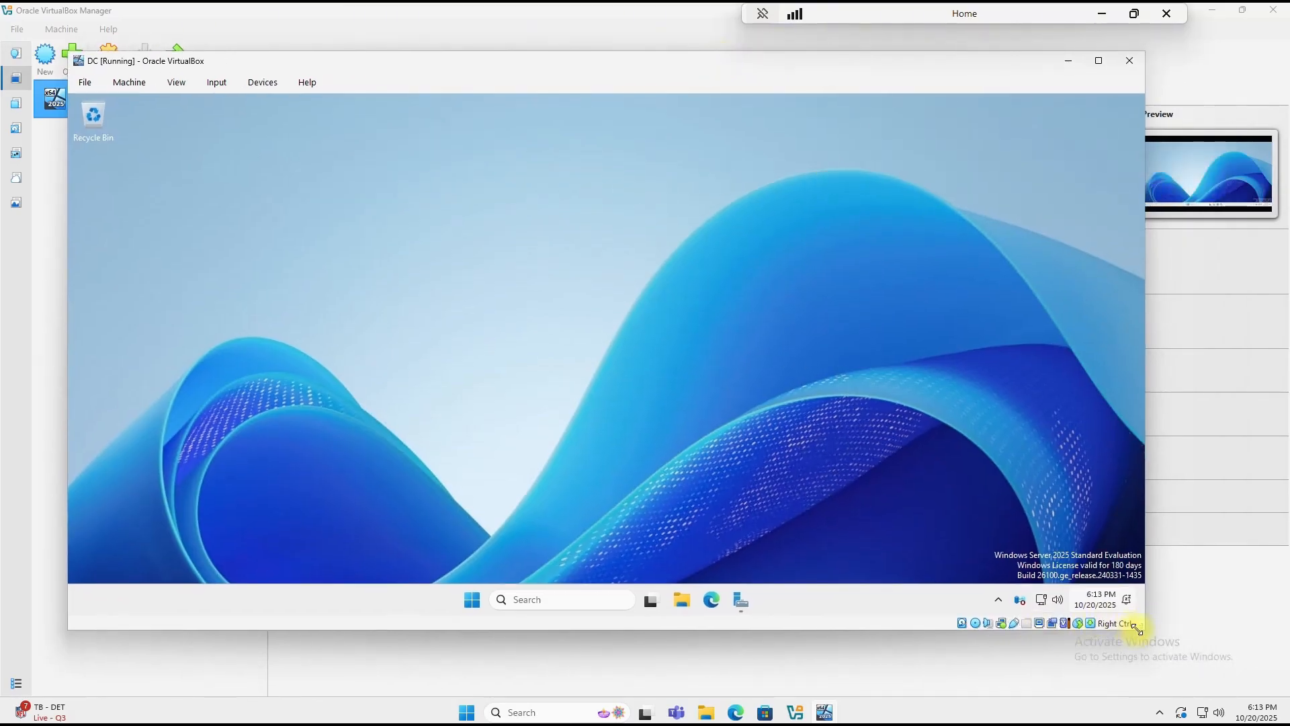
drag(1143, 632, 1194, 675)
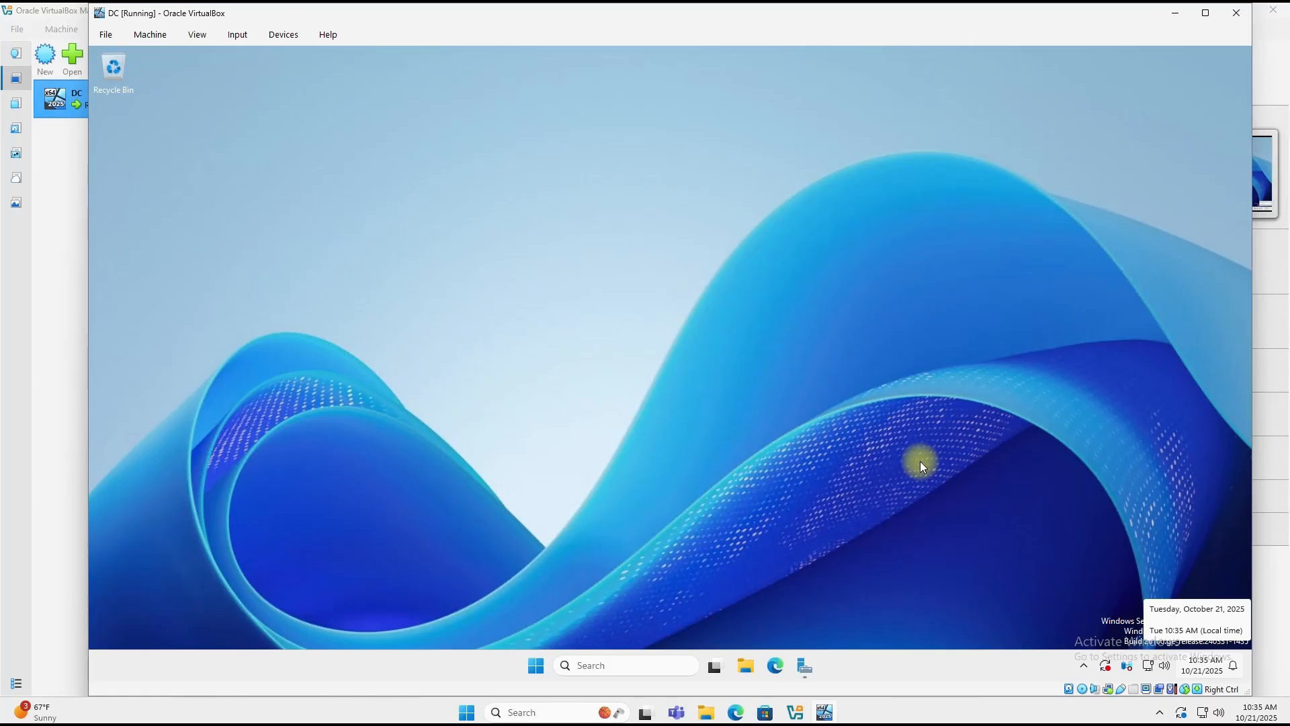
Step: Search 'net' for network connections and show Ethernet's status details, revealing 169.254.6.147
click(602, 665)
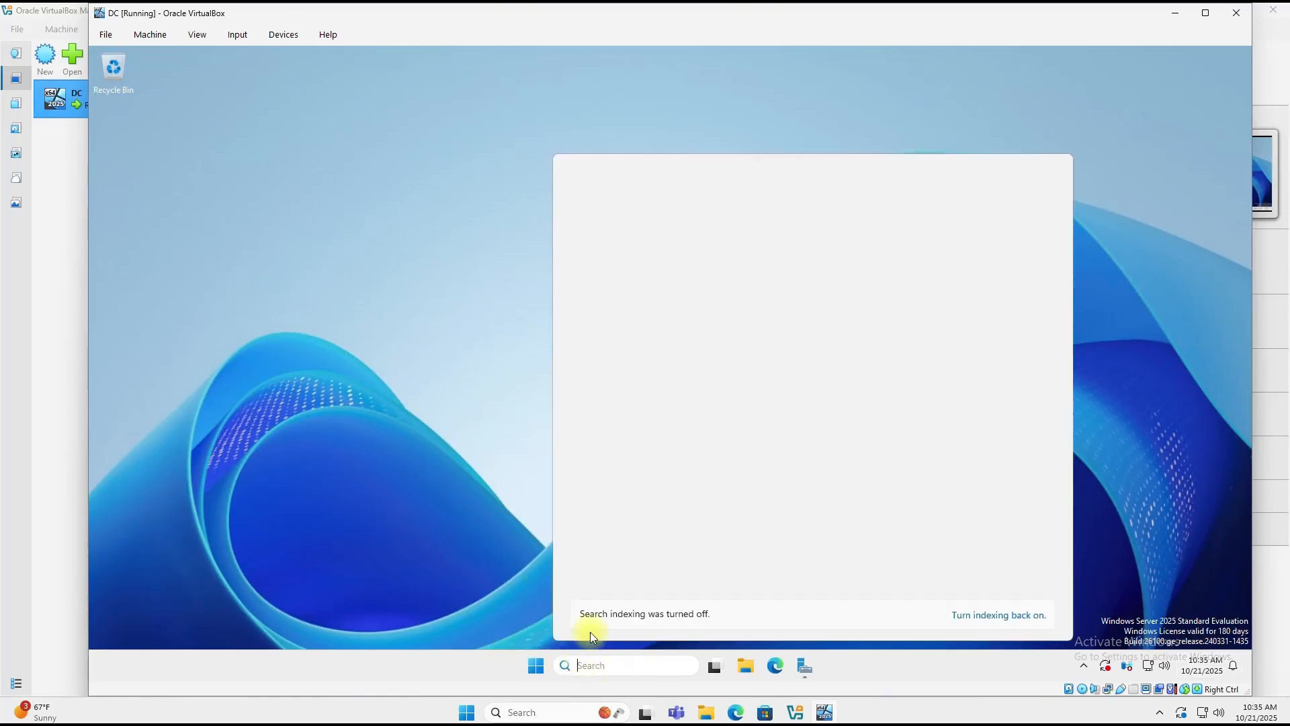
text(net)
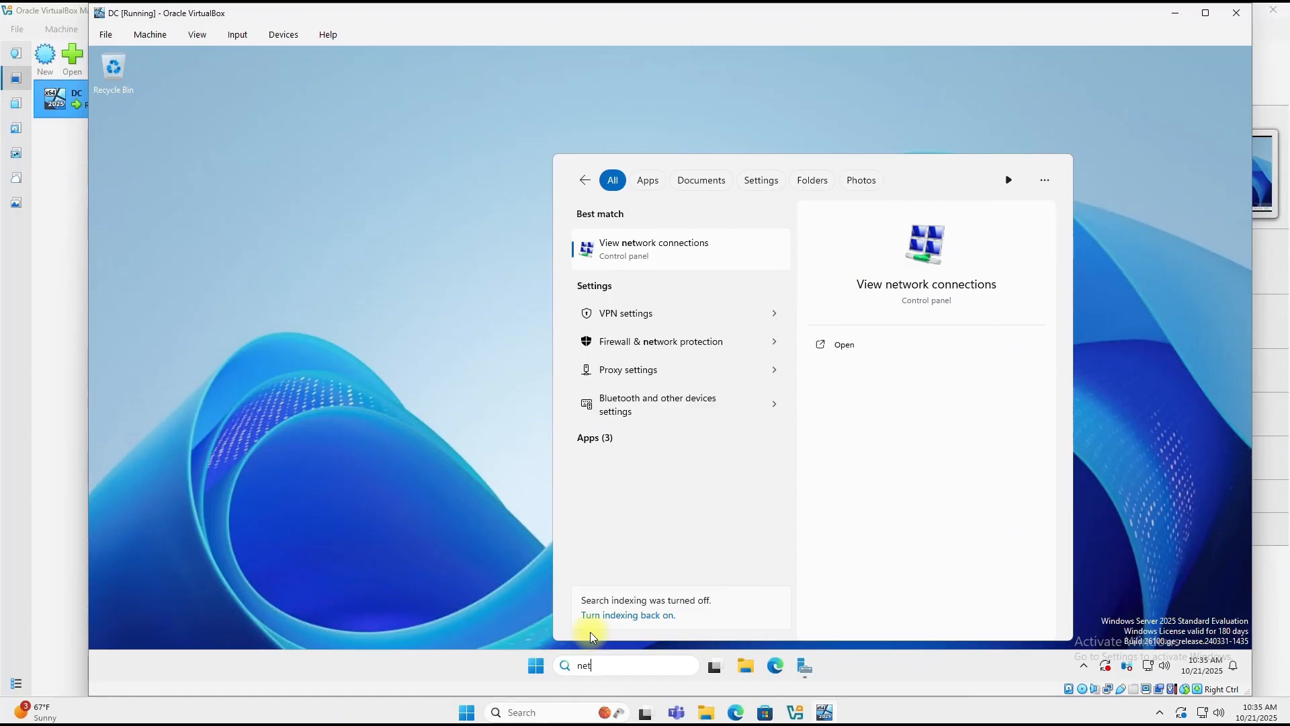
click(649, 258)
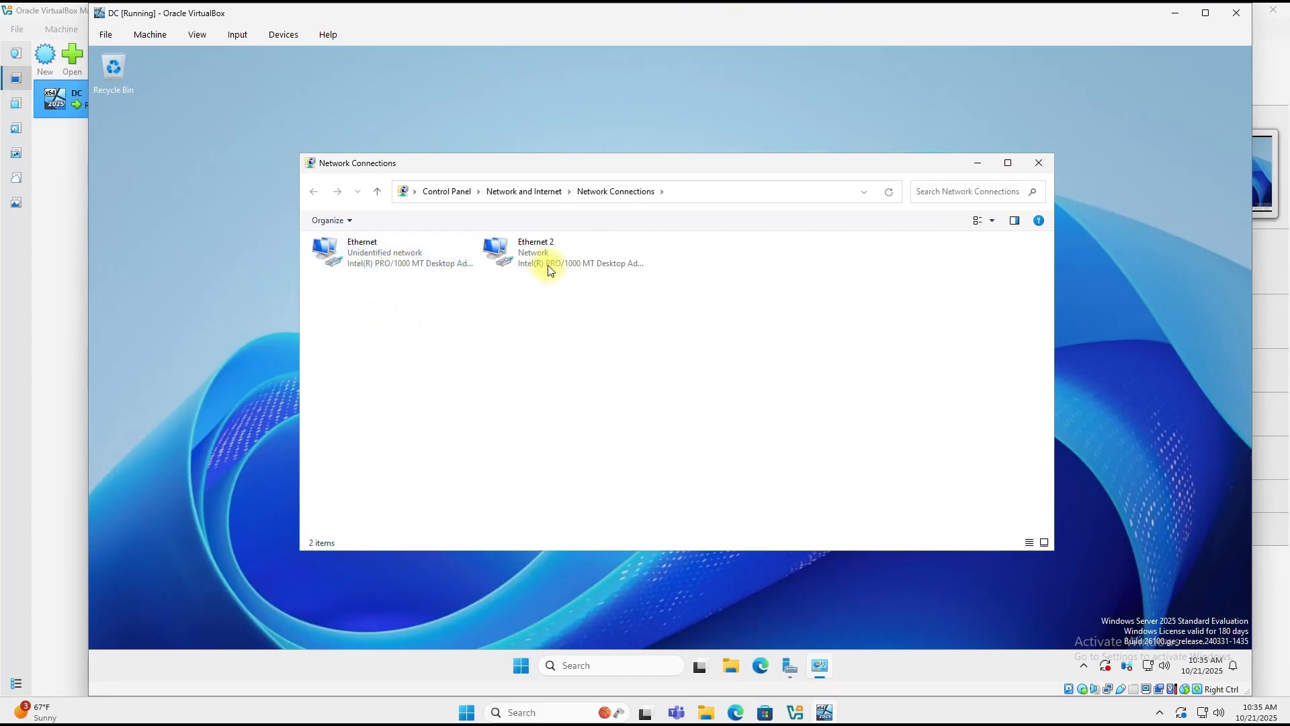
click(364, 259)
right_click(365, 258)
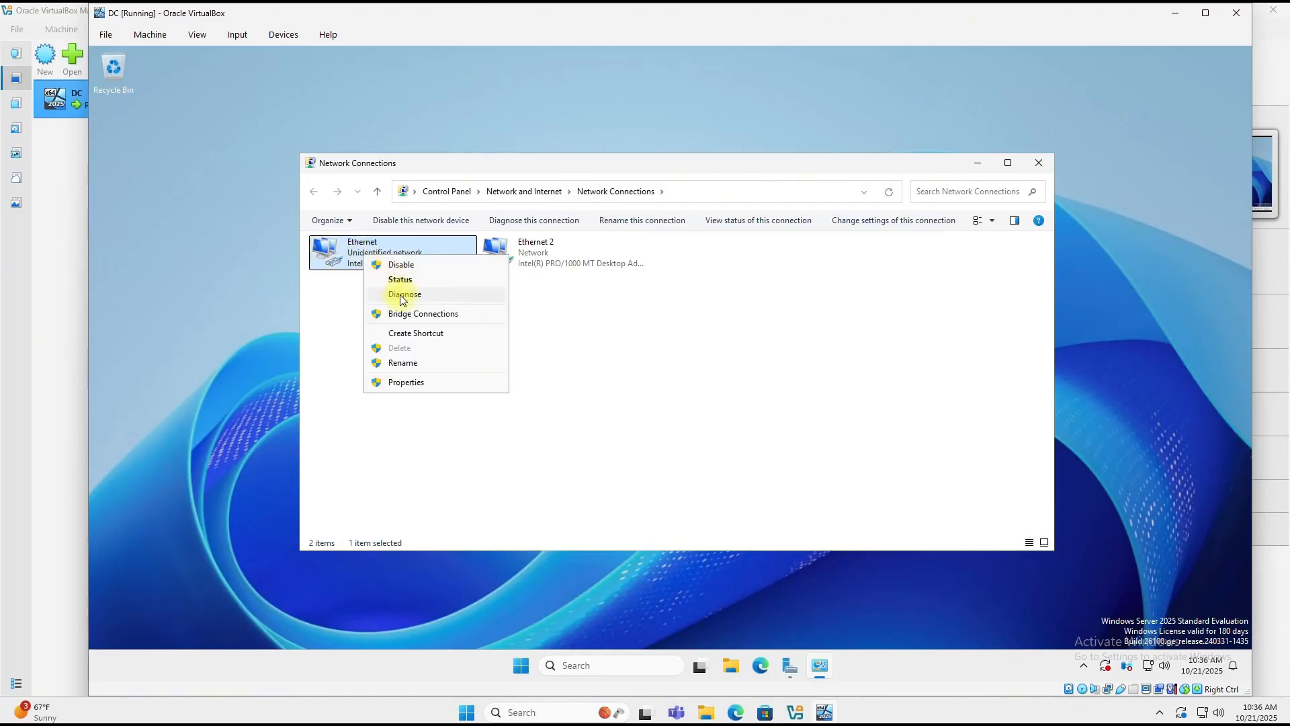
click(403, 279)
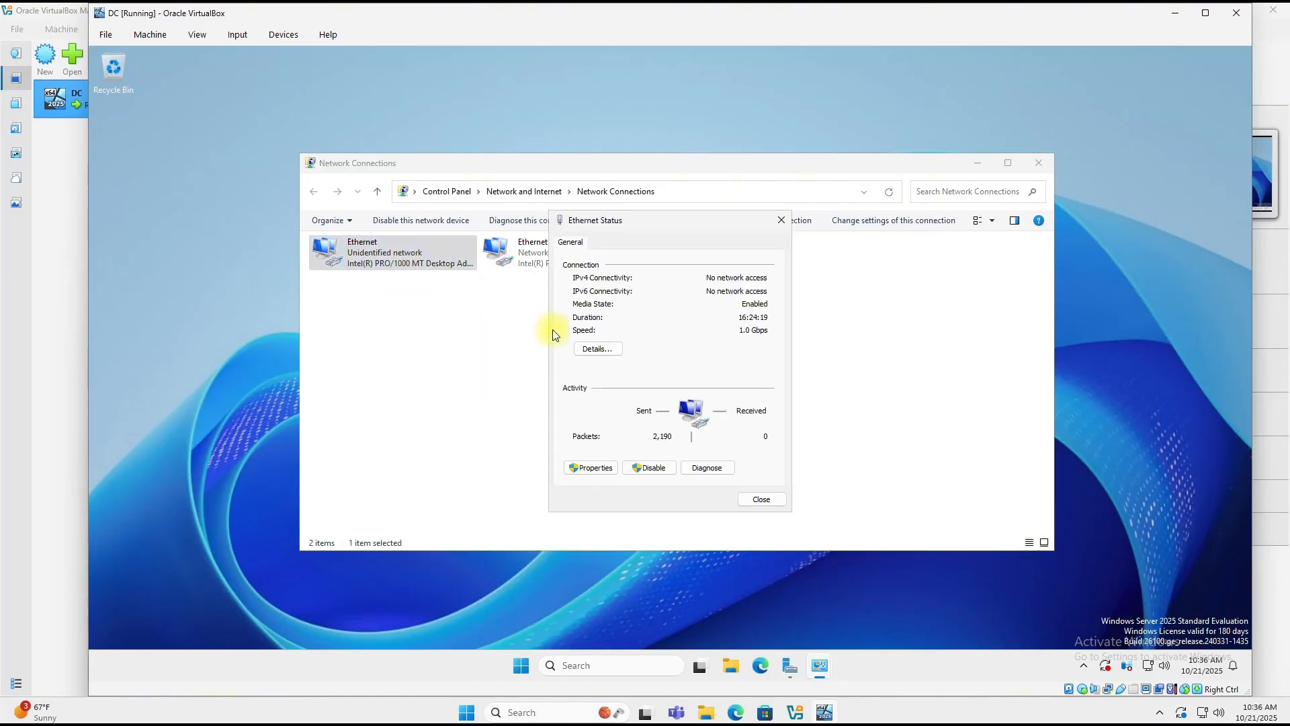
click(597, 348)
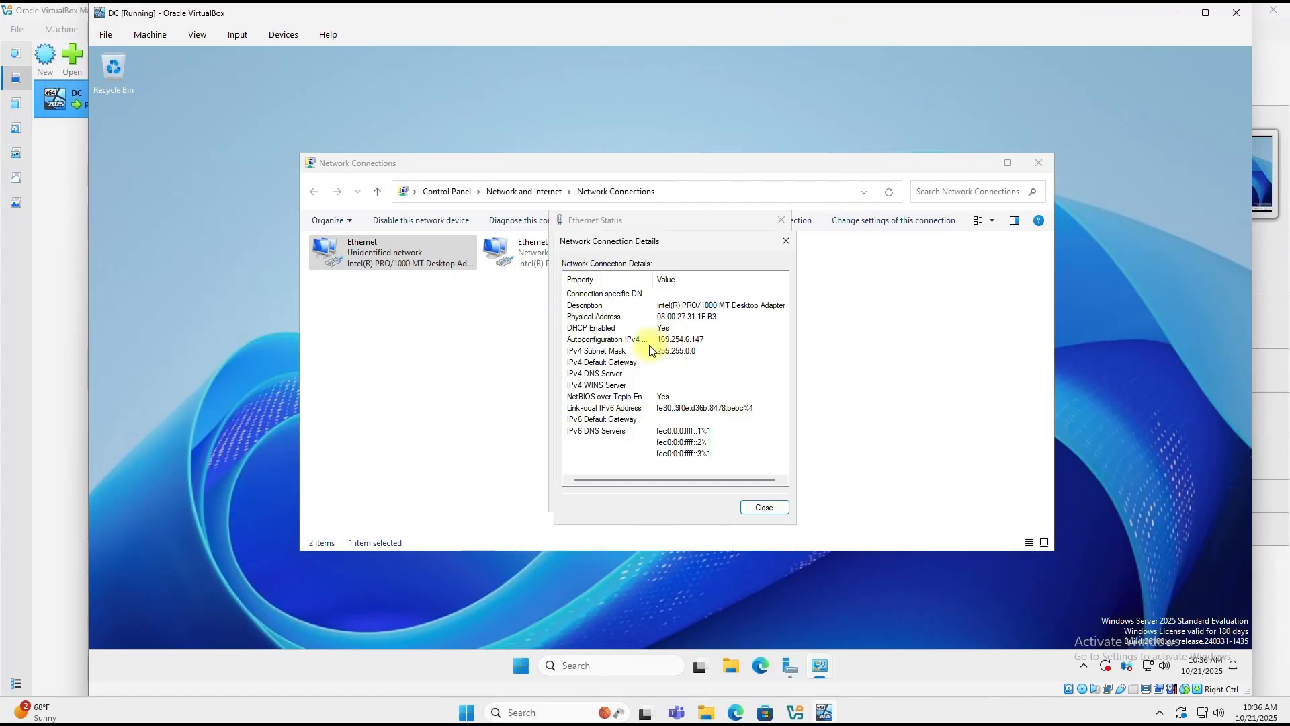
Step: Close the Ethernet dialogs and rename the Ethernet connection to '_Internal'
click(763, 508)
click(763, 506)
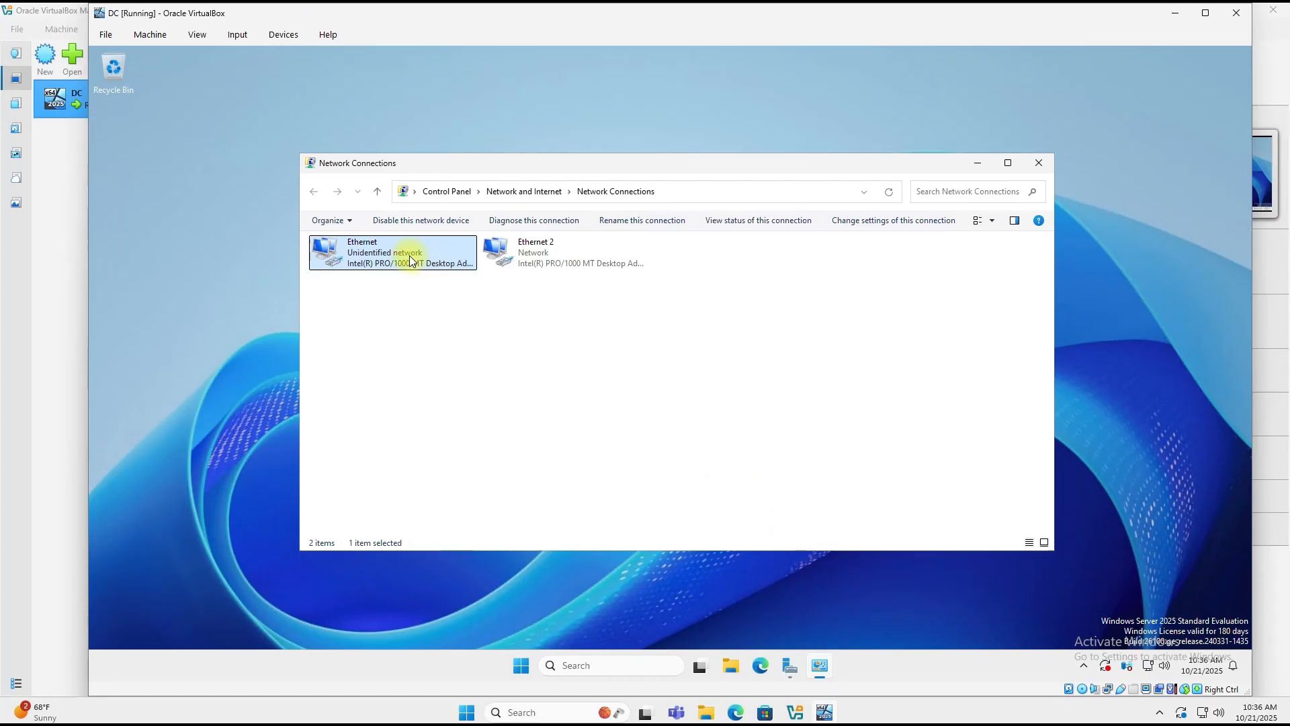
click(622, 222)
text(Internal)
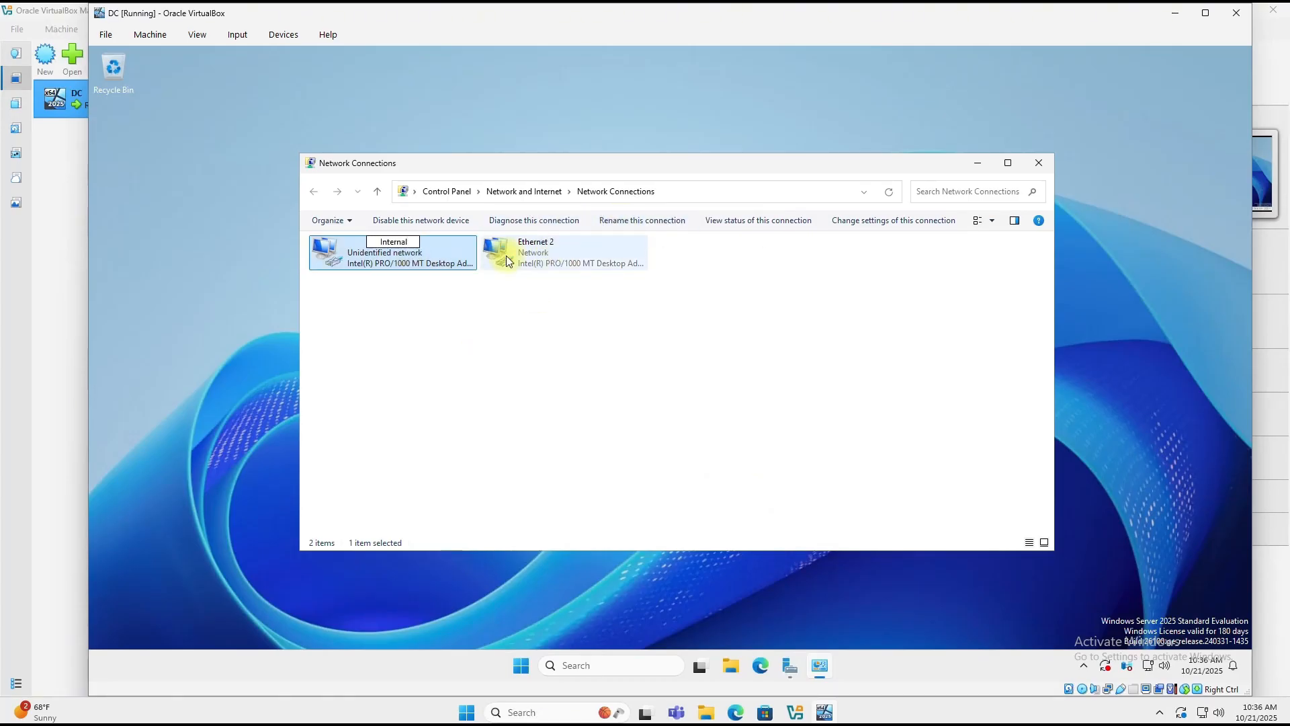
click(605, 300)
click(772, 404)
click(477, 269)
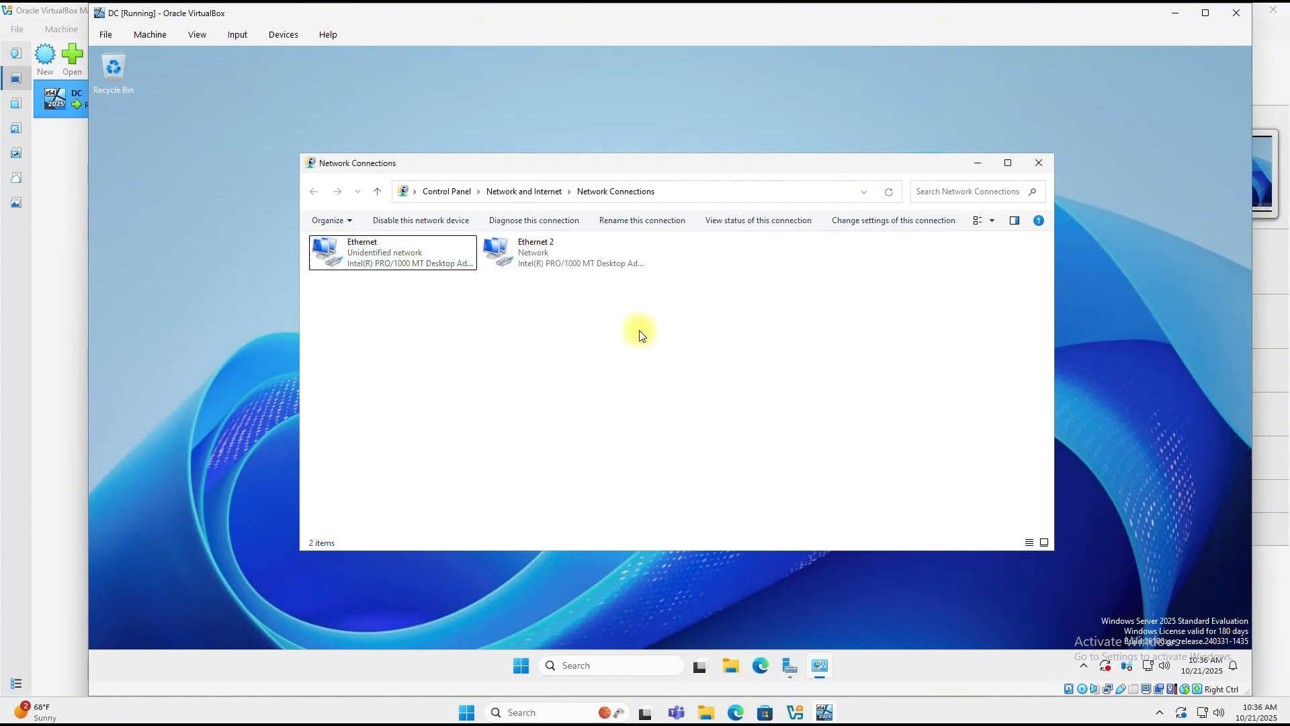
click(630, 221)
text(_Internal)
click(445, 394)
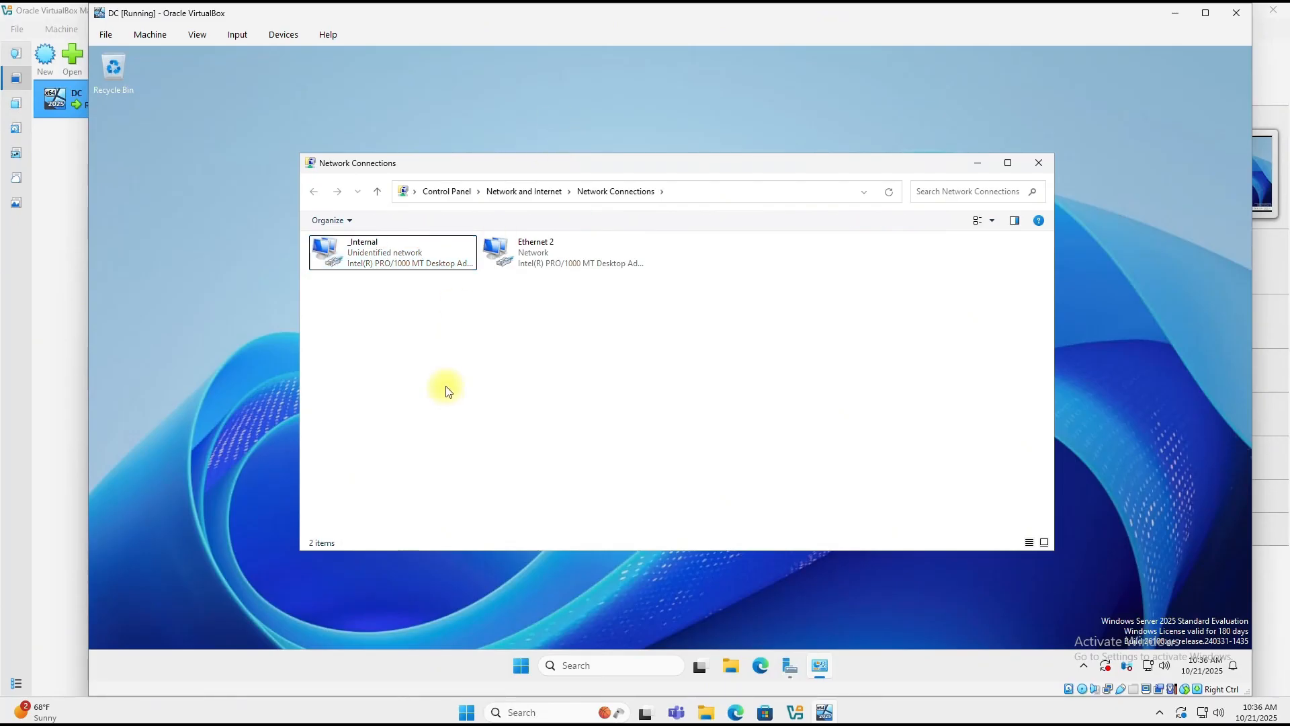
Step: Check Ethernet 2's connection details, noting its 192.168.86.35 IPv4 address
click(528, 256)
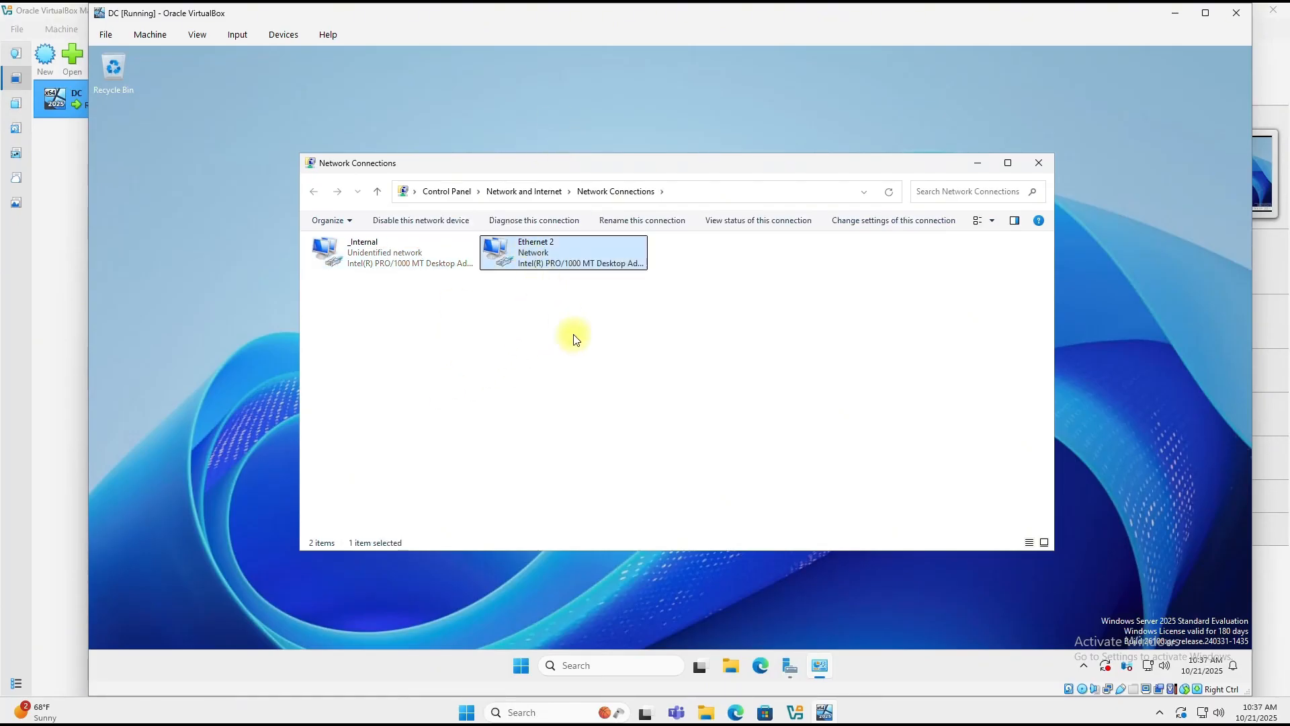
right_click(539, 259)
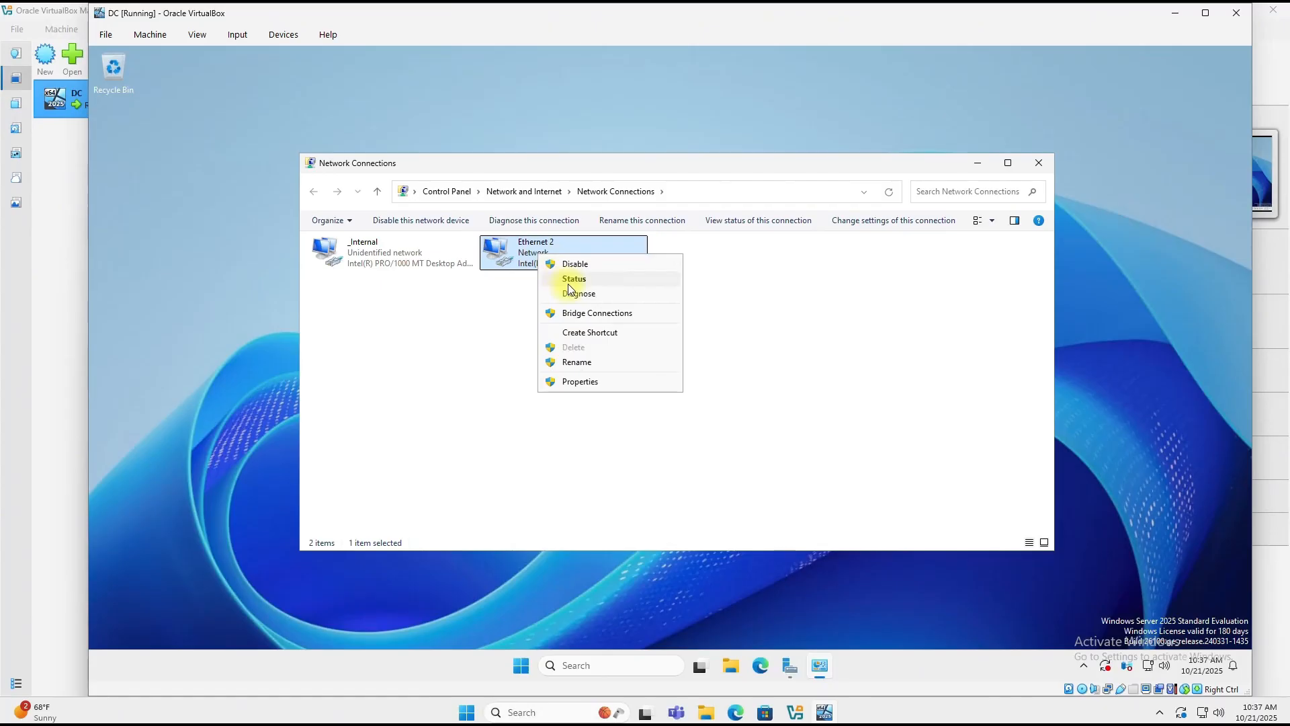
click(573, 279)
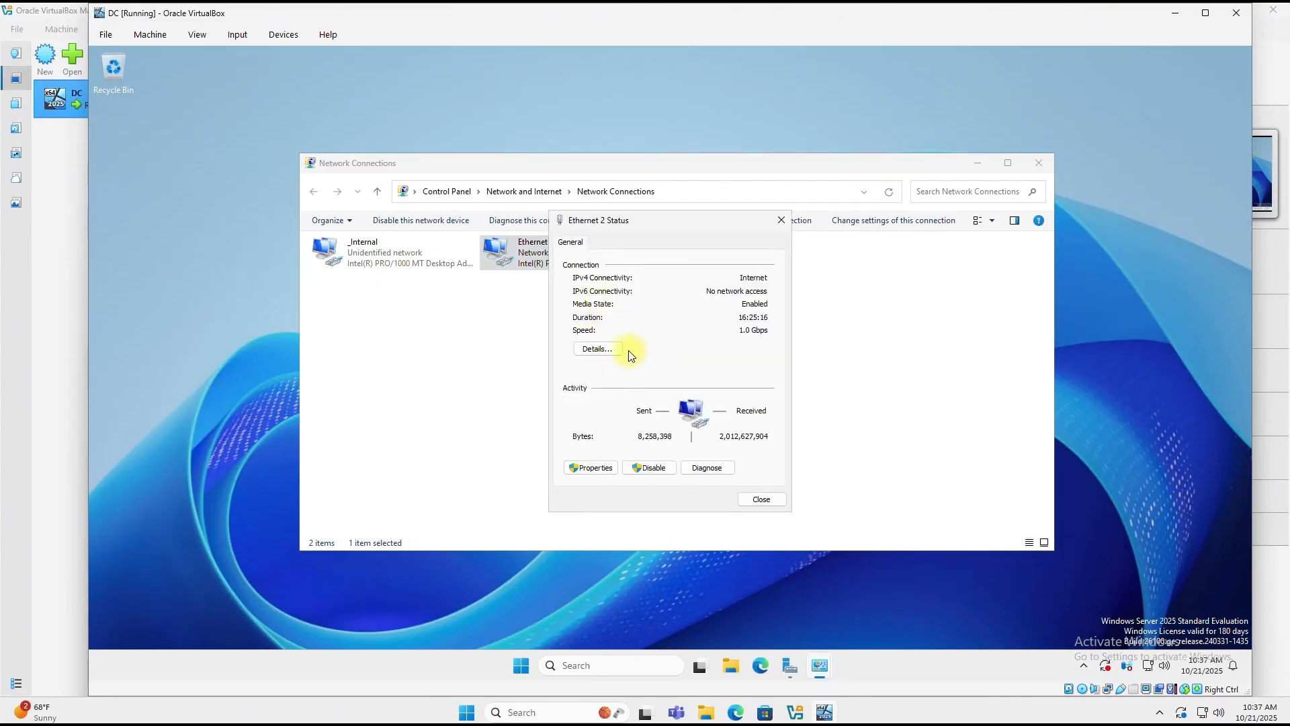
click(599, 350)
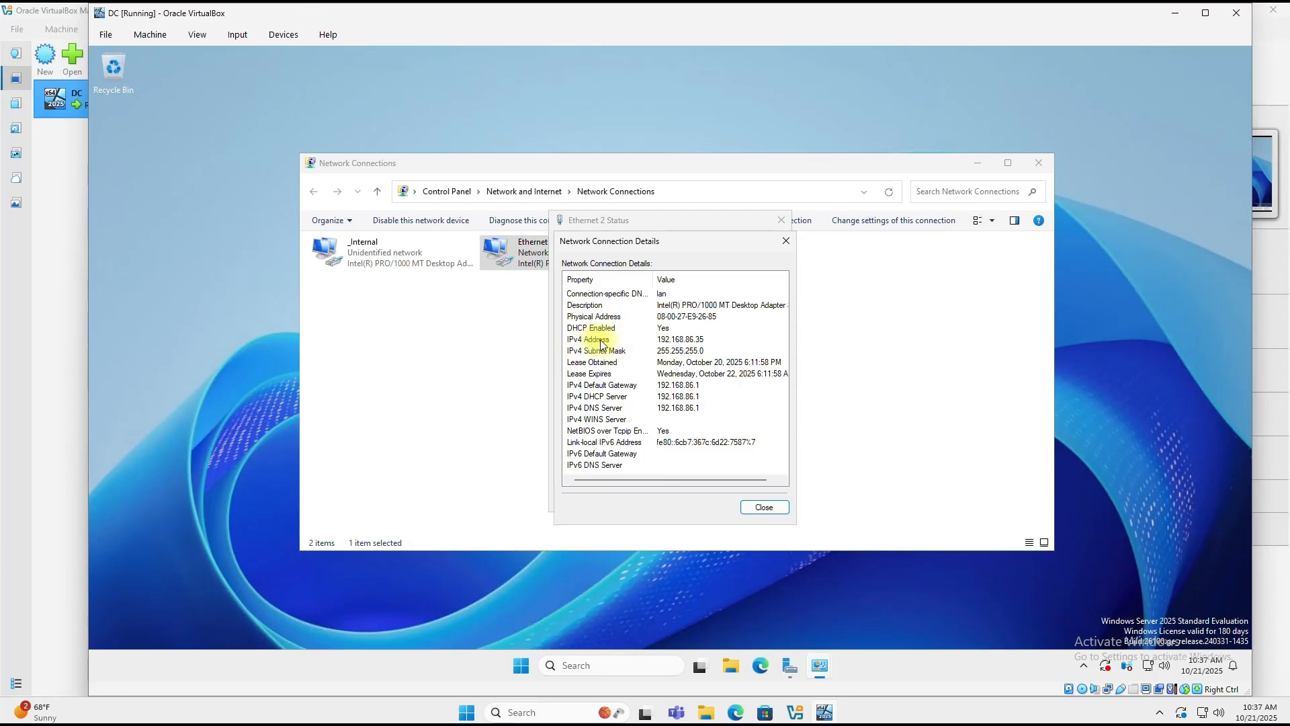
click(659, 341)
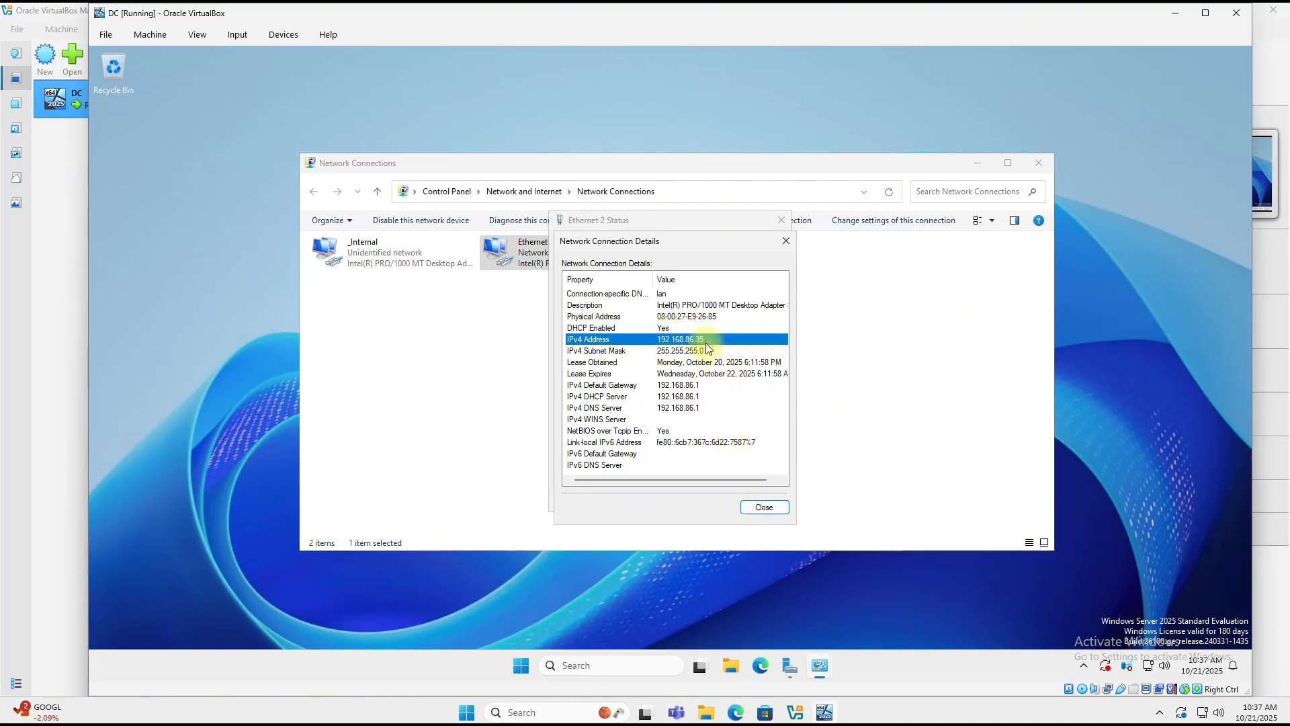
click(764, 508)
click(760, 501)
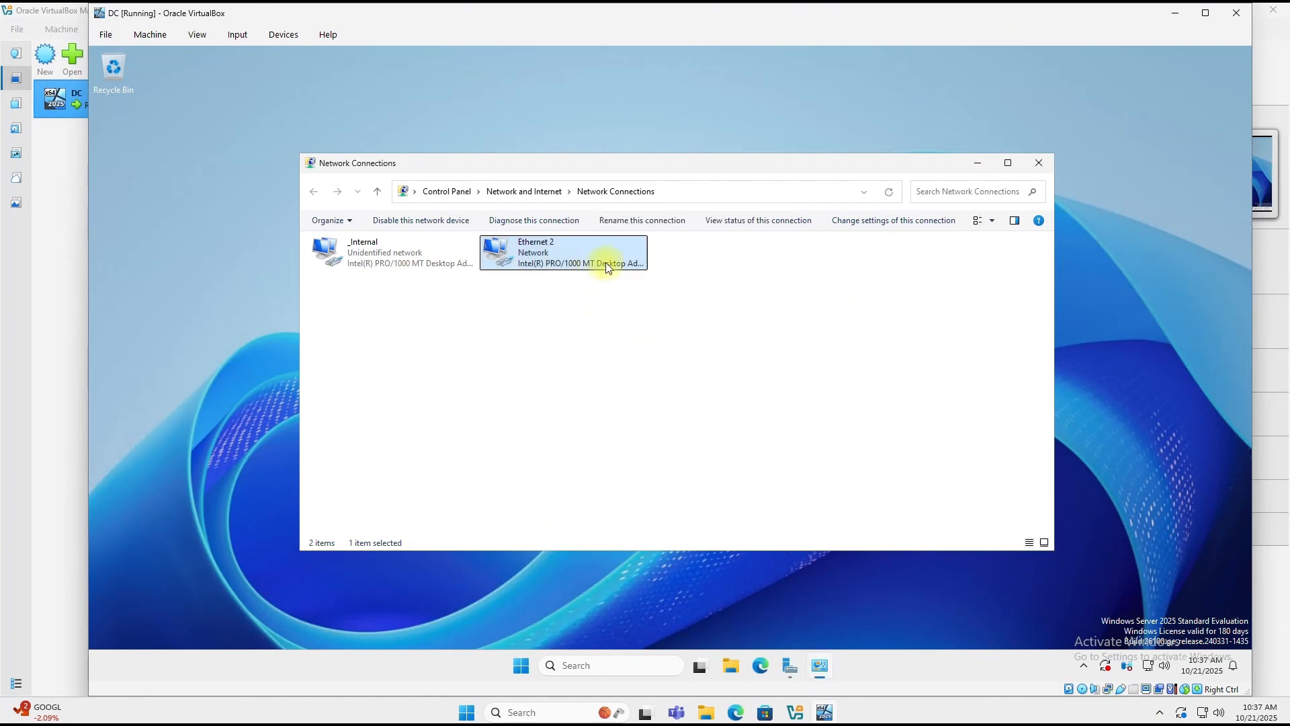
Step: Rename Ethernet 2 to 'Internet' and close the Network Connections window
click(629, 222)
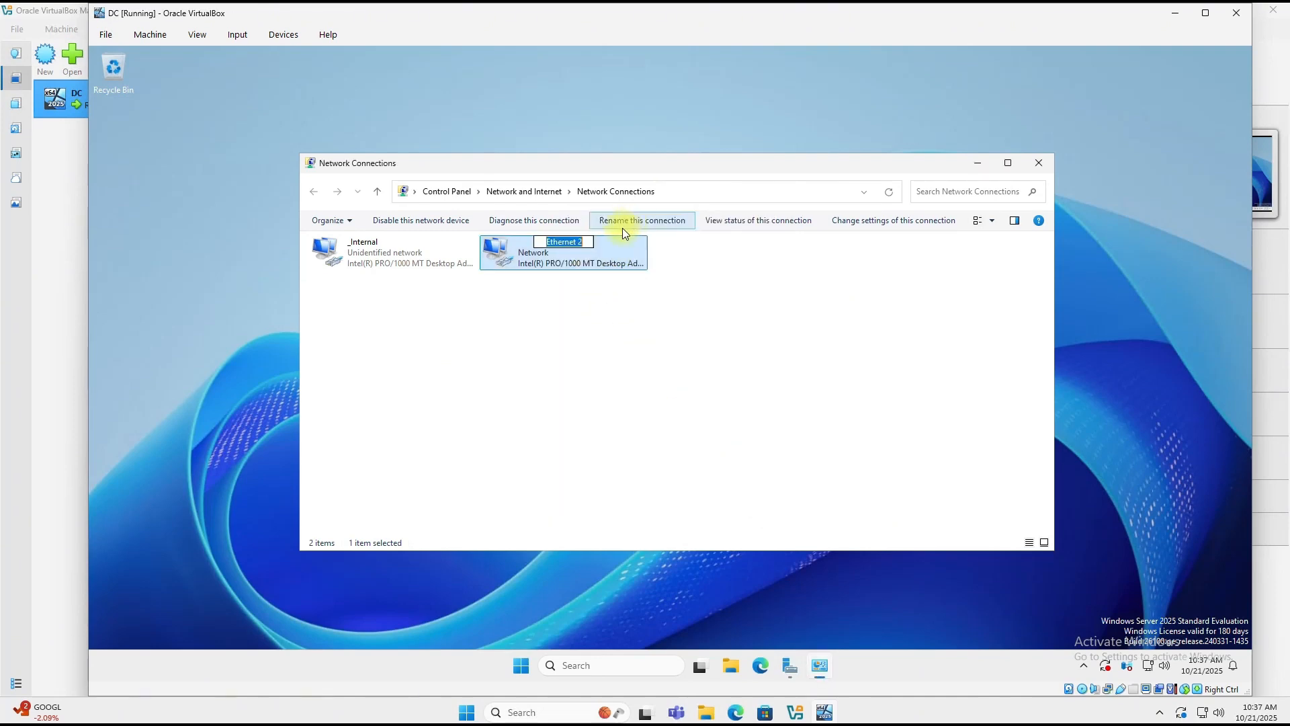
text(Internet)
click(645, 403)
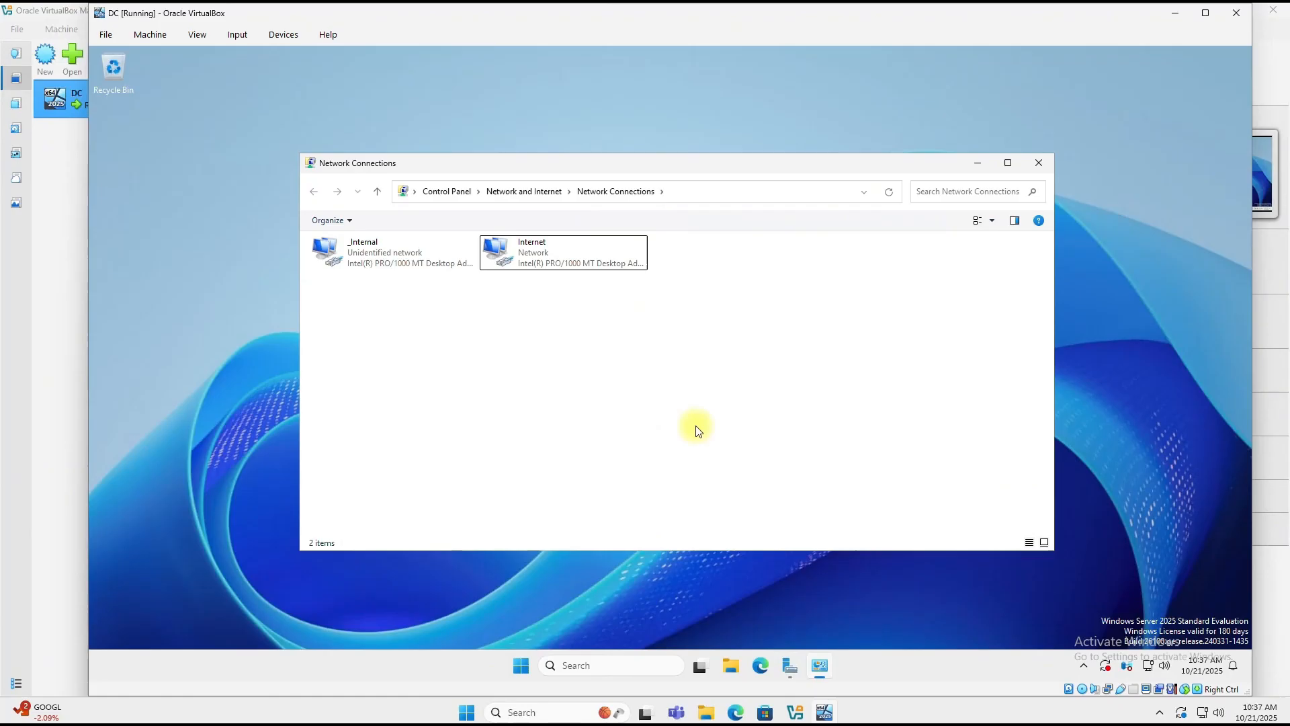
click(1037, 163)
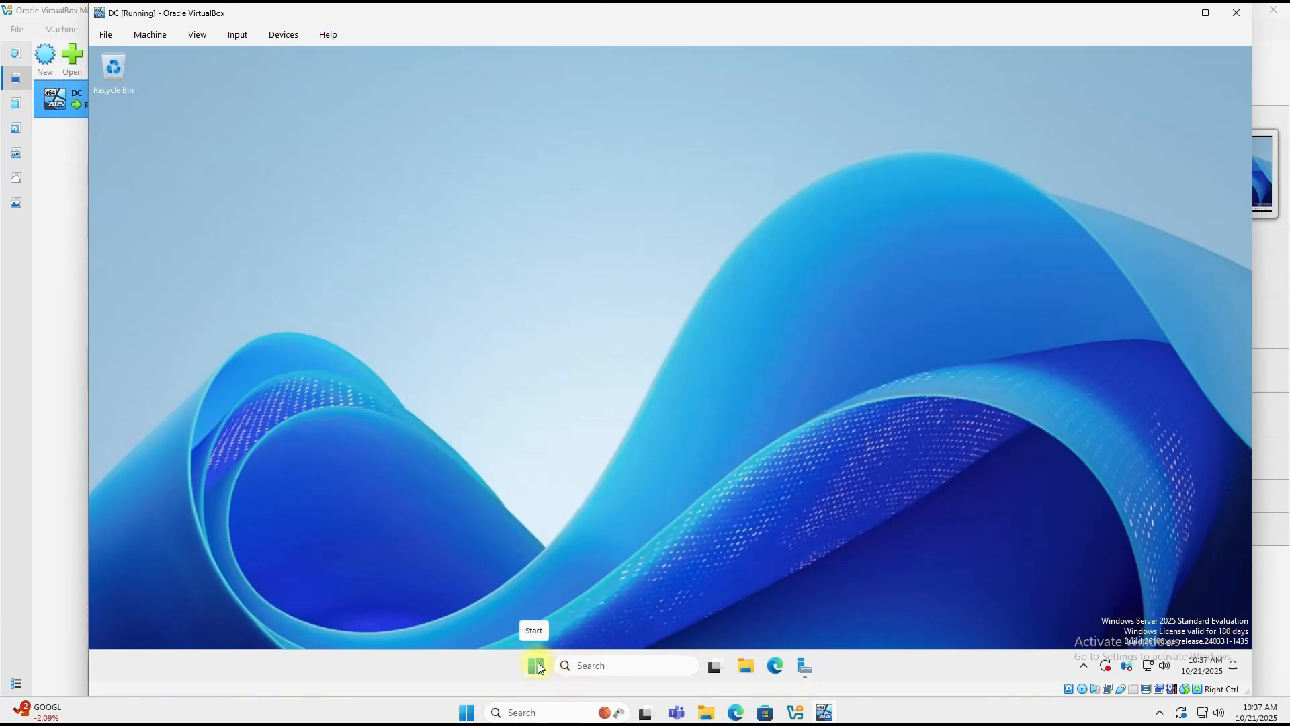
Step: Rename the PC to 'DC' from Settings > System > About and restart now
right_click(537, 666)
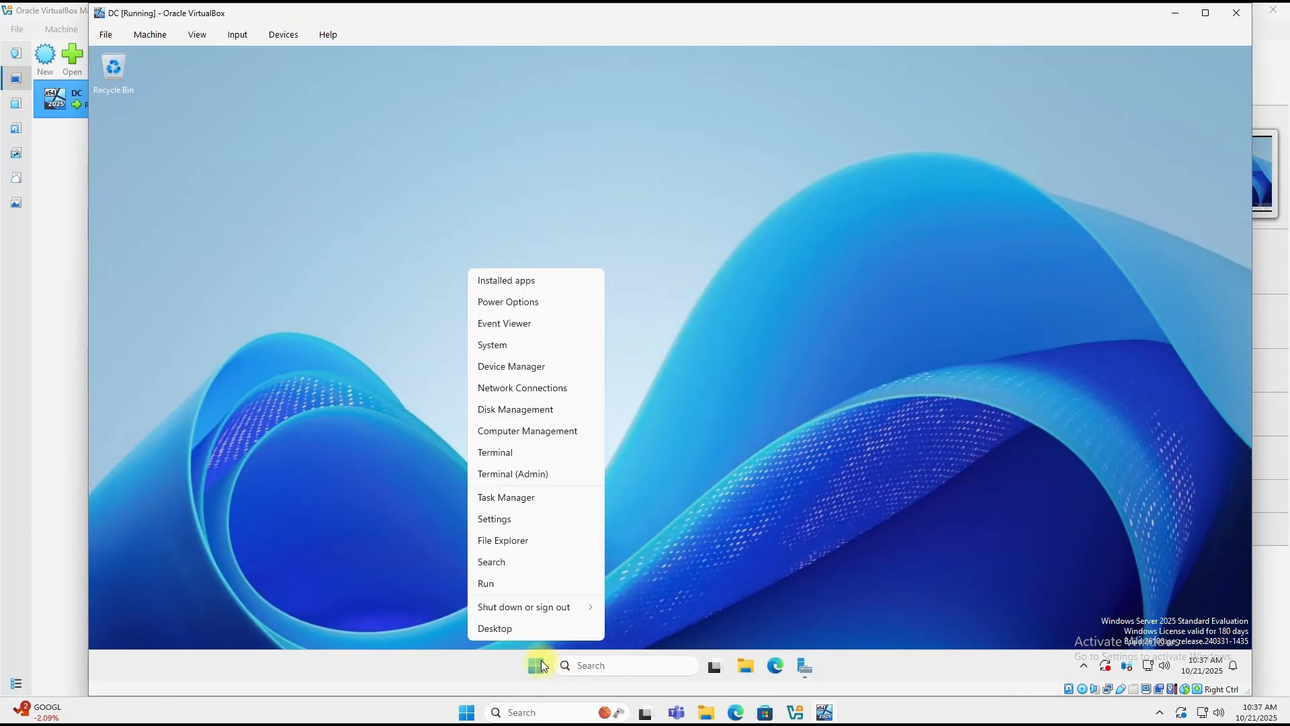
click(493, 519)
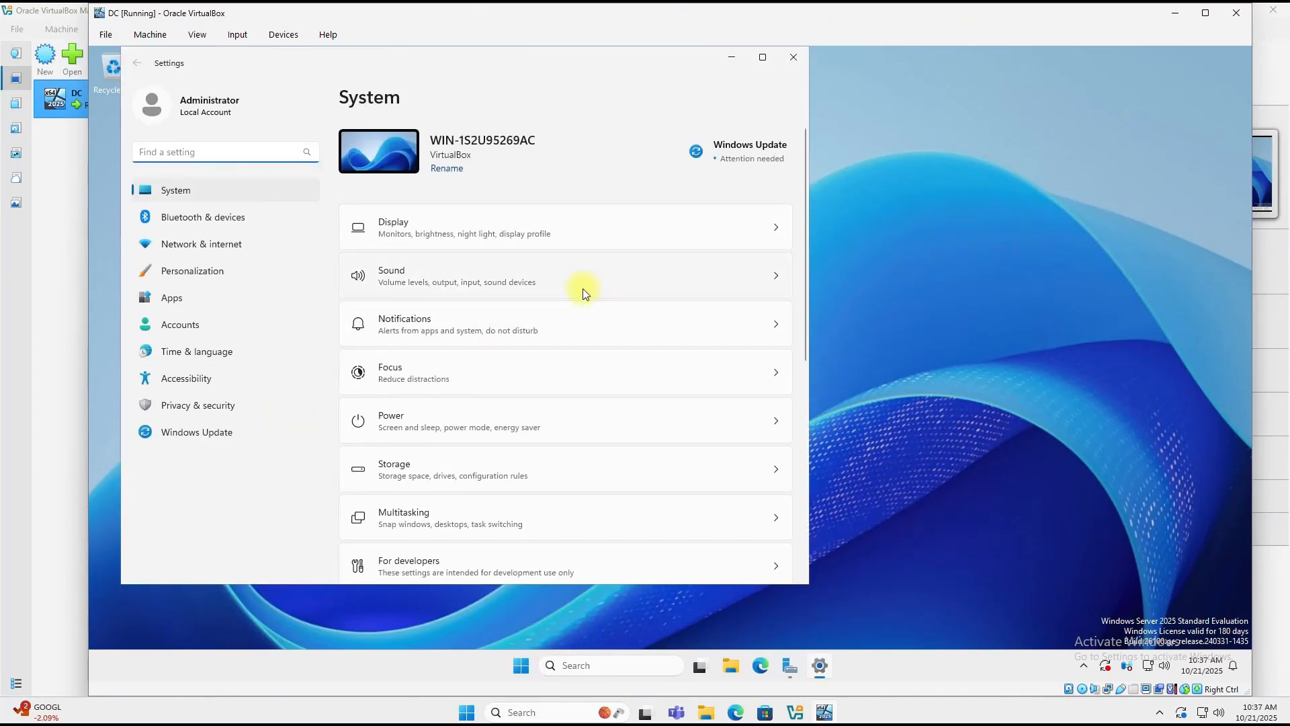
scroll(518, 302, down, 5)
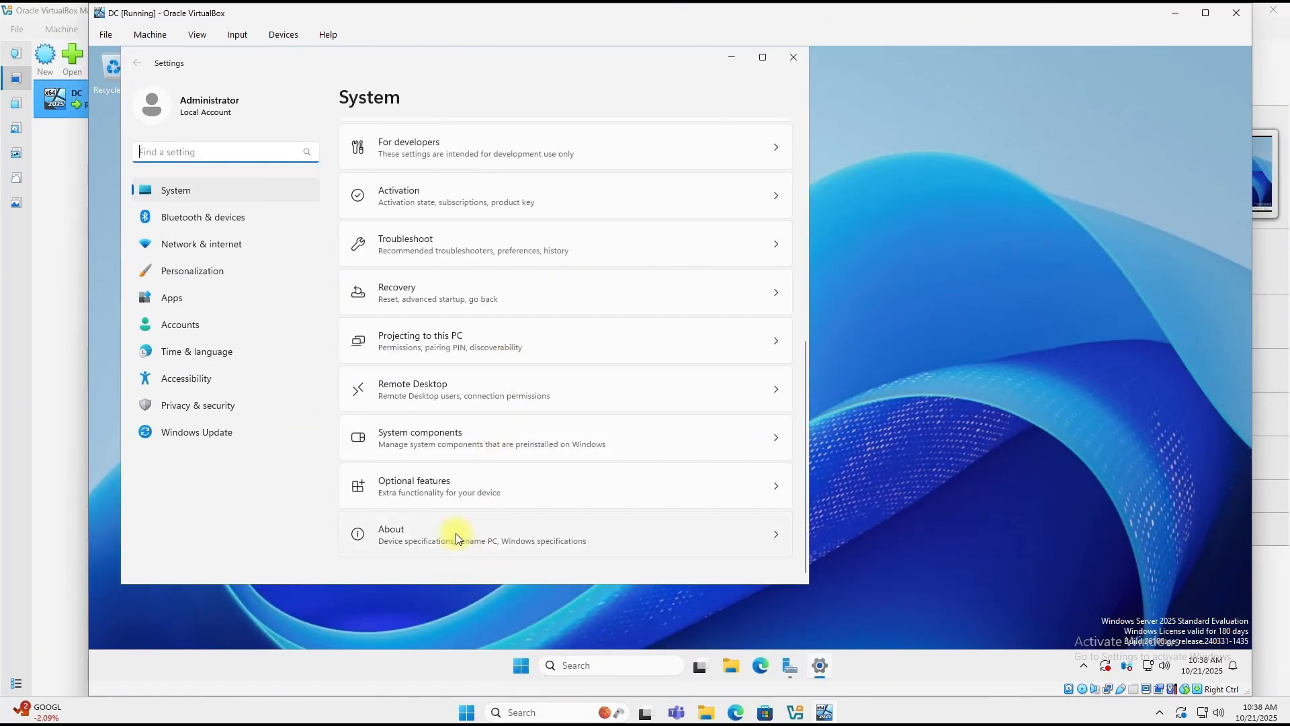
click(456, 537)
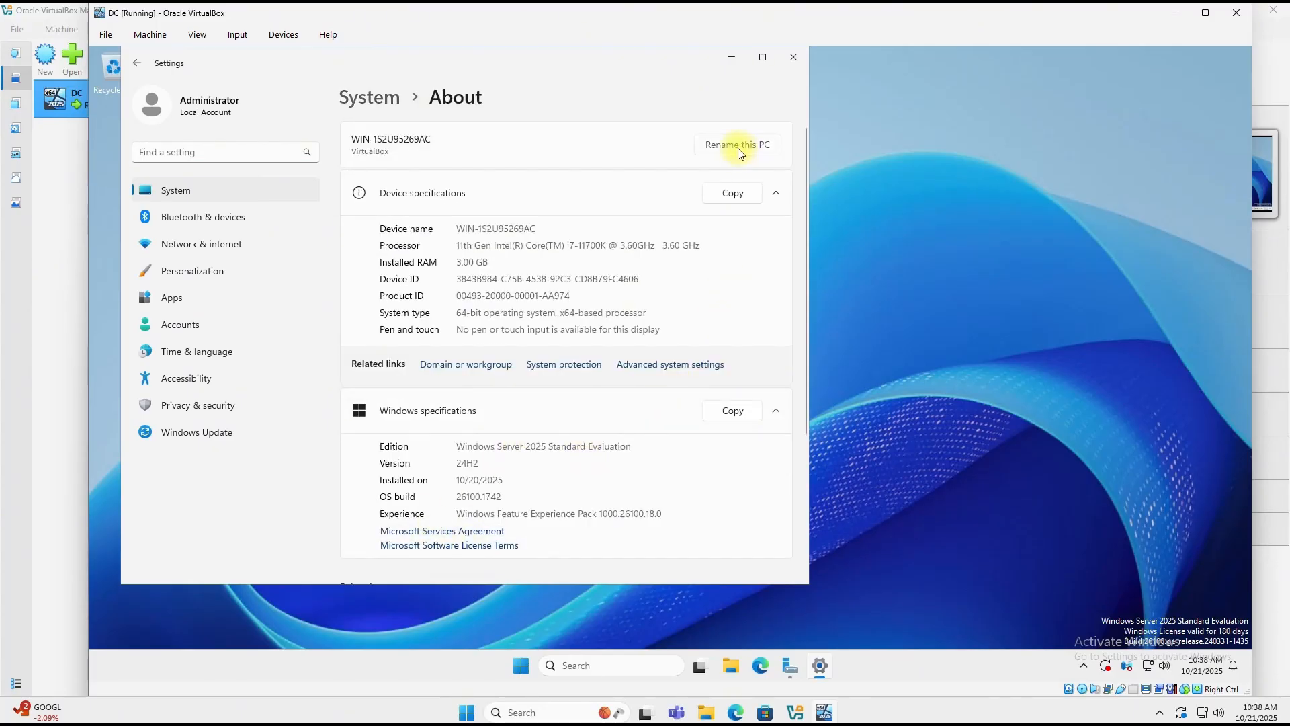
click(776, 144)
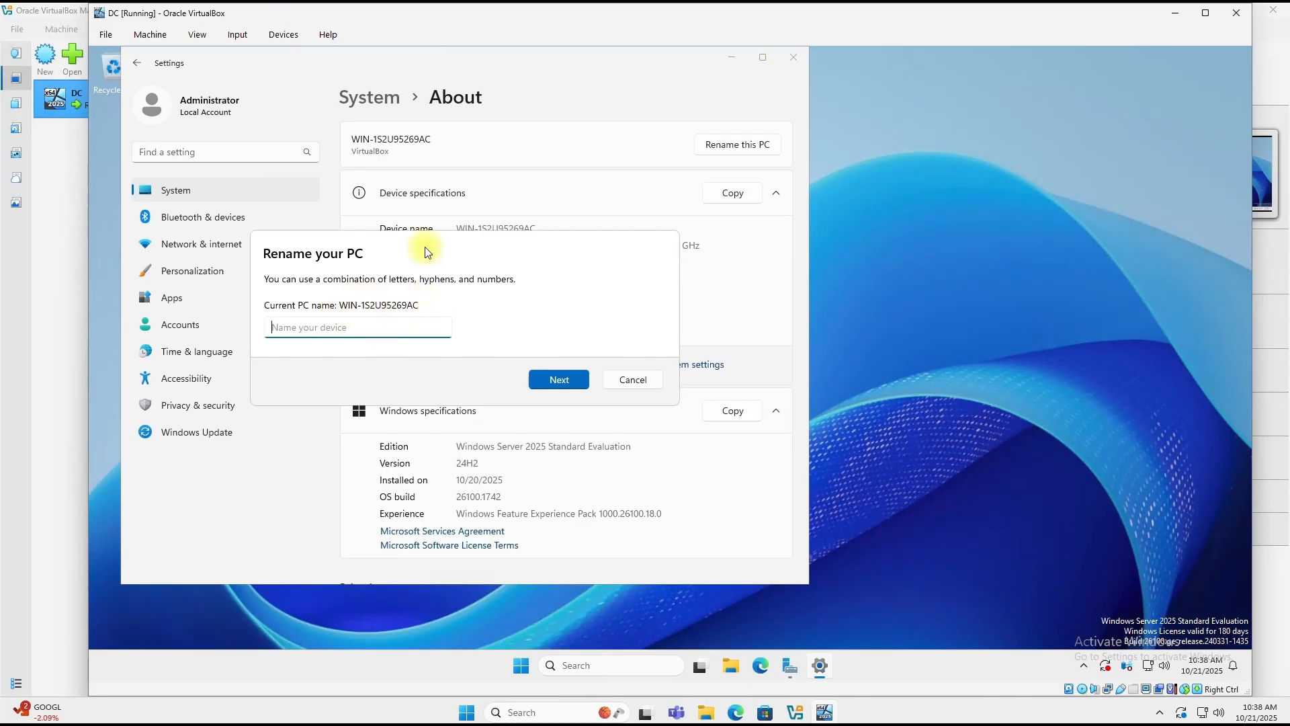
text(DC)
click(558, 380)
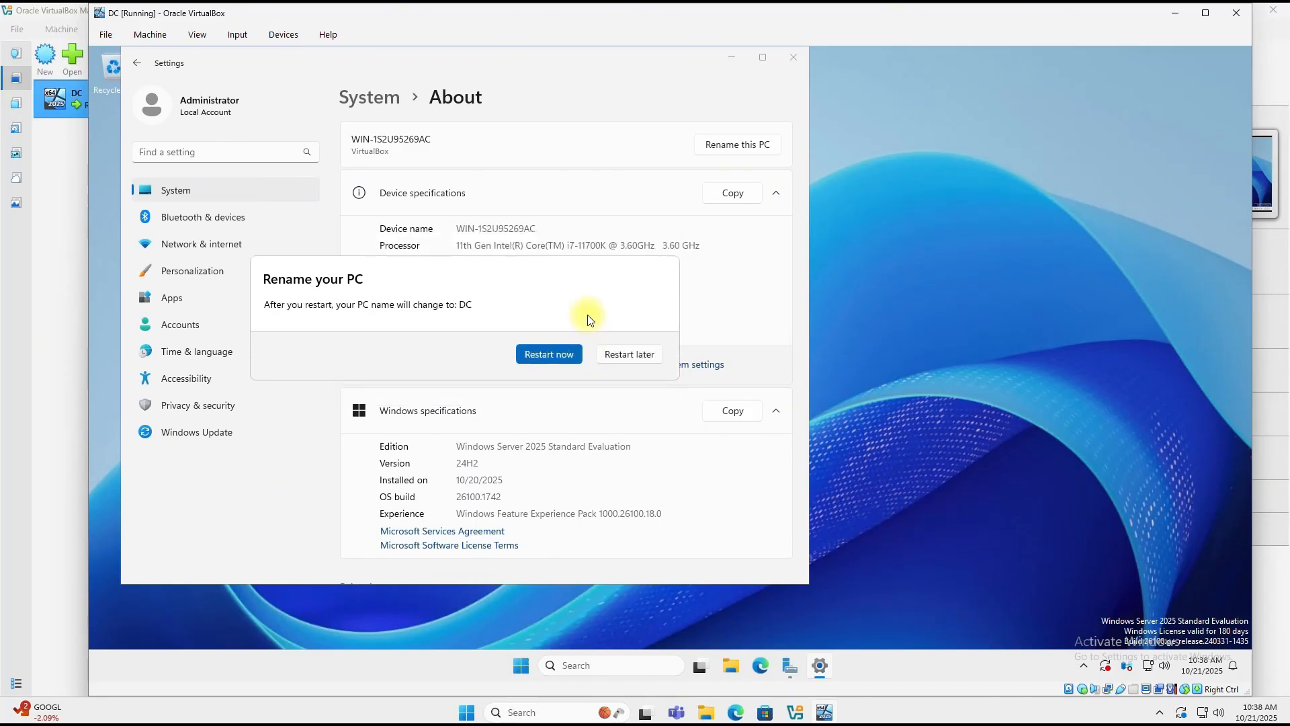
click(549, 354)
click(502, 286)
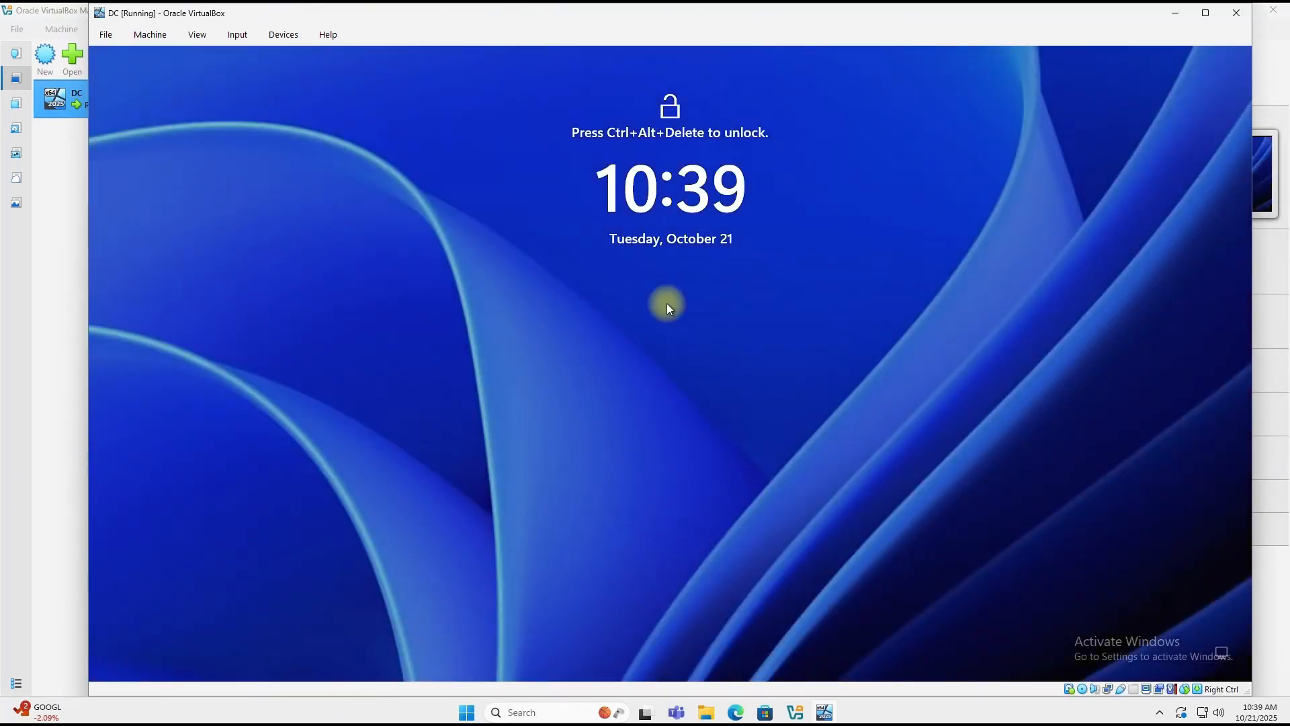
Step: Sign in as Administrator with the account password and open View network connections
key(ctrl+alt+Delete)
text(P@ssw0rd)
key(Return)
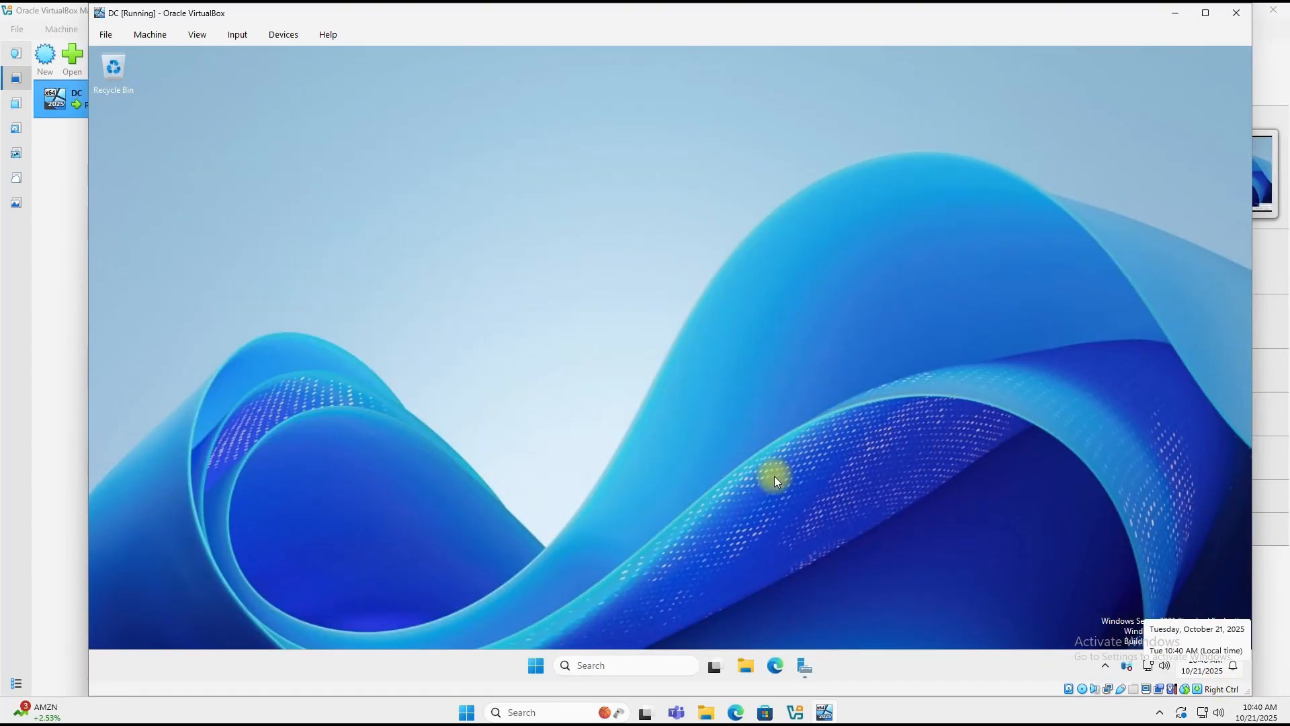
click(655, 672)
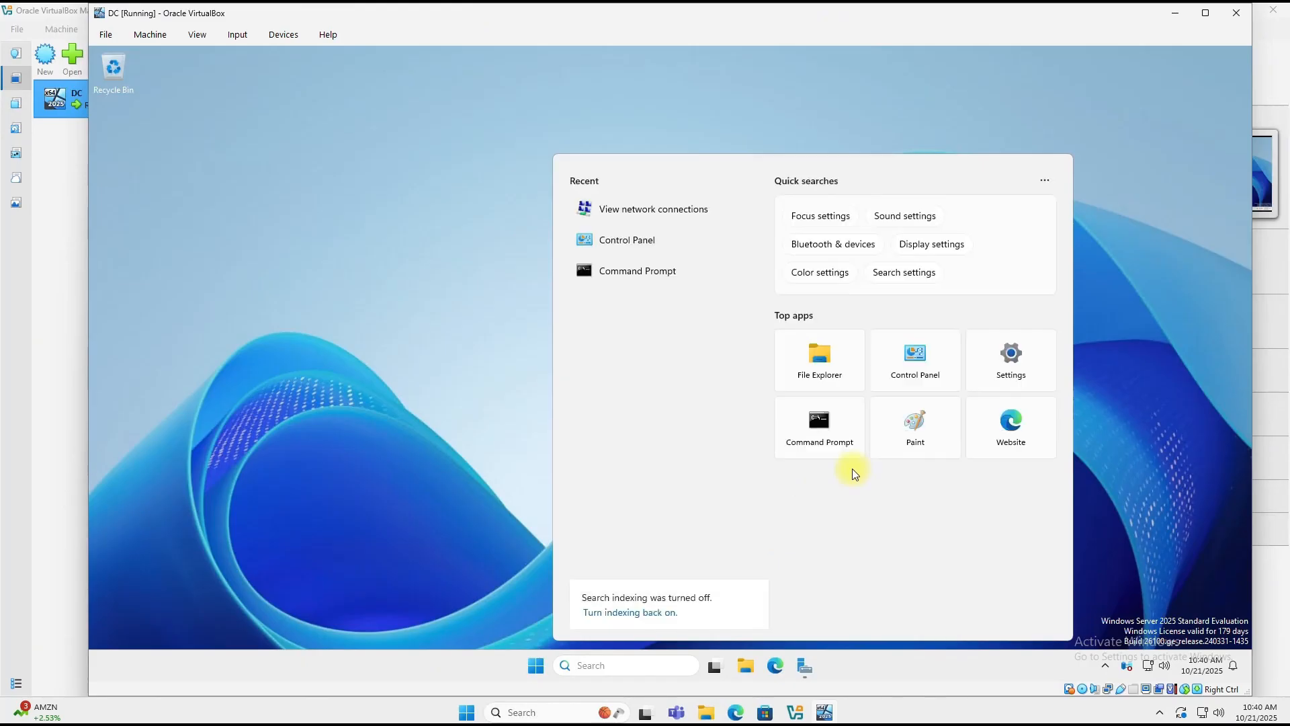
click(628, 211)
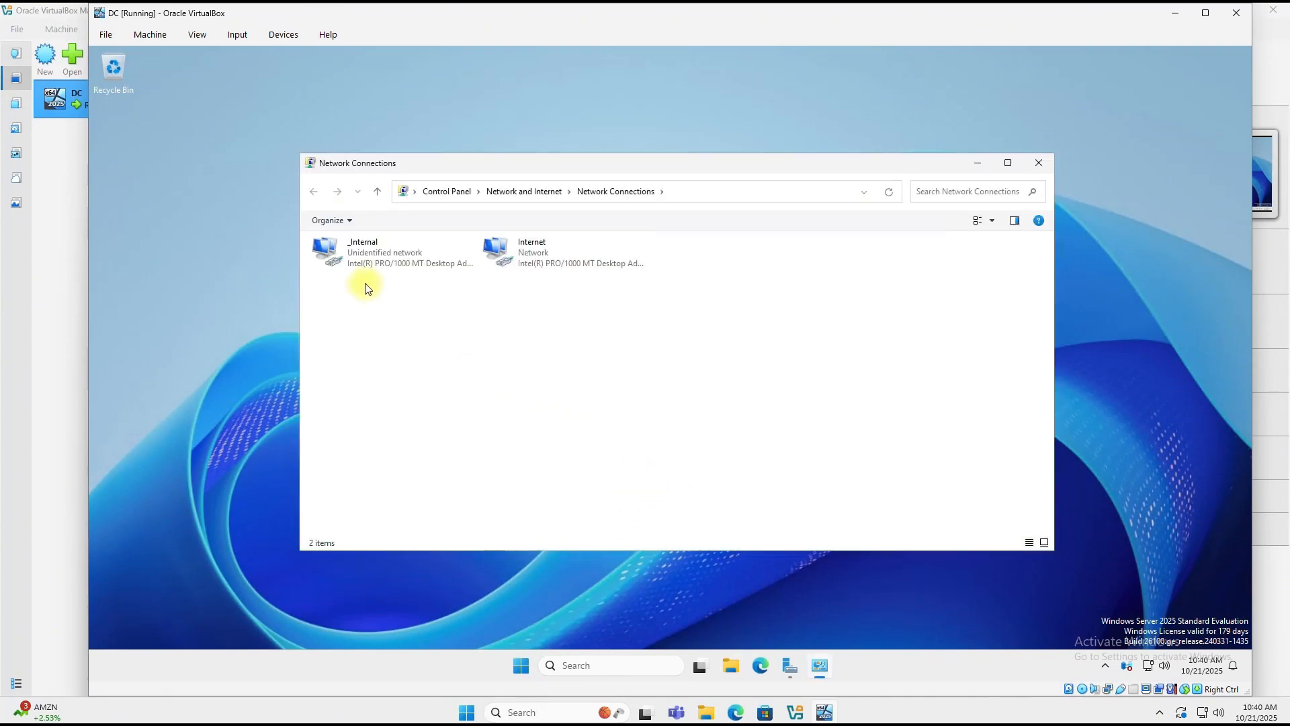
Step: Open the Internet Protocol Version 4 properties of the _Internal adapter
right_click(368, 260)
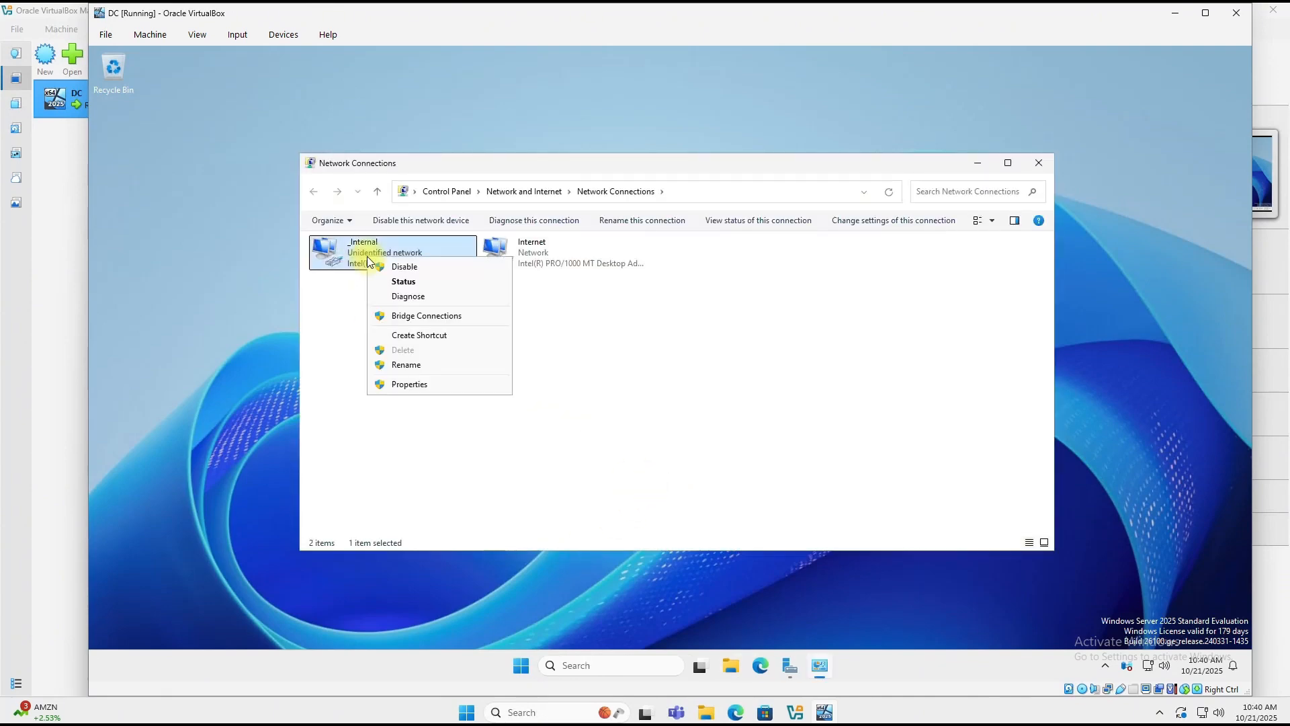
click(407, 383)
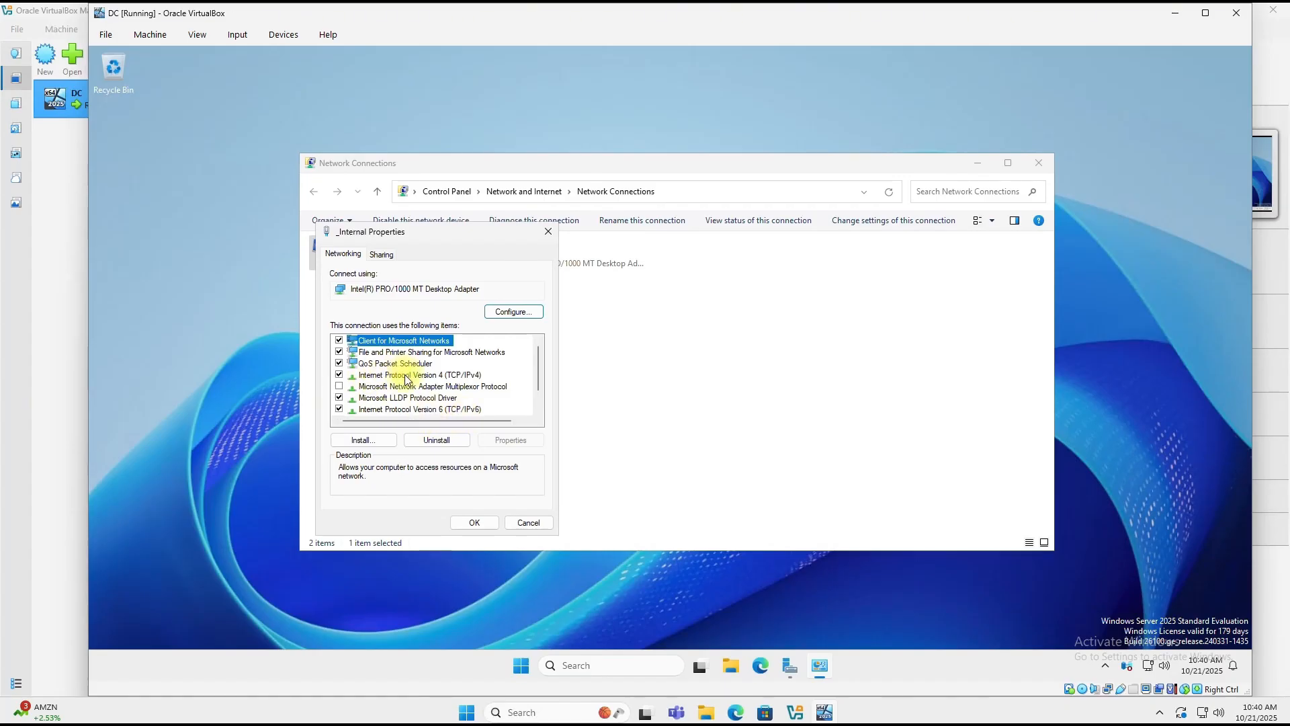
click(406, 375)
click(507, 441)
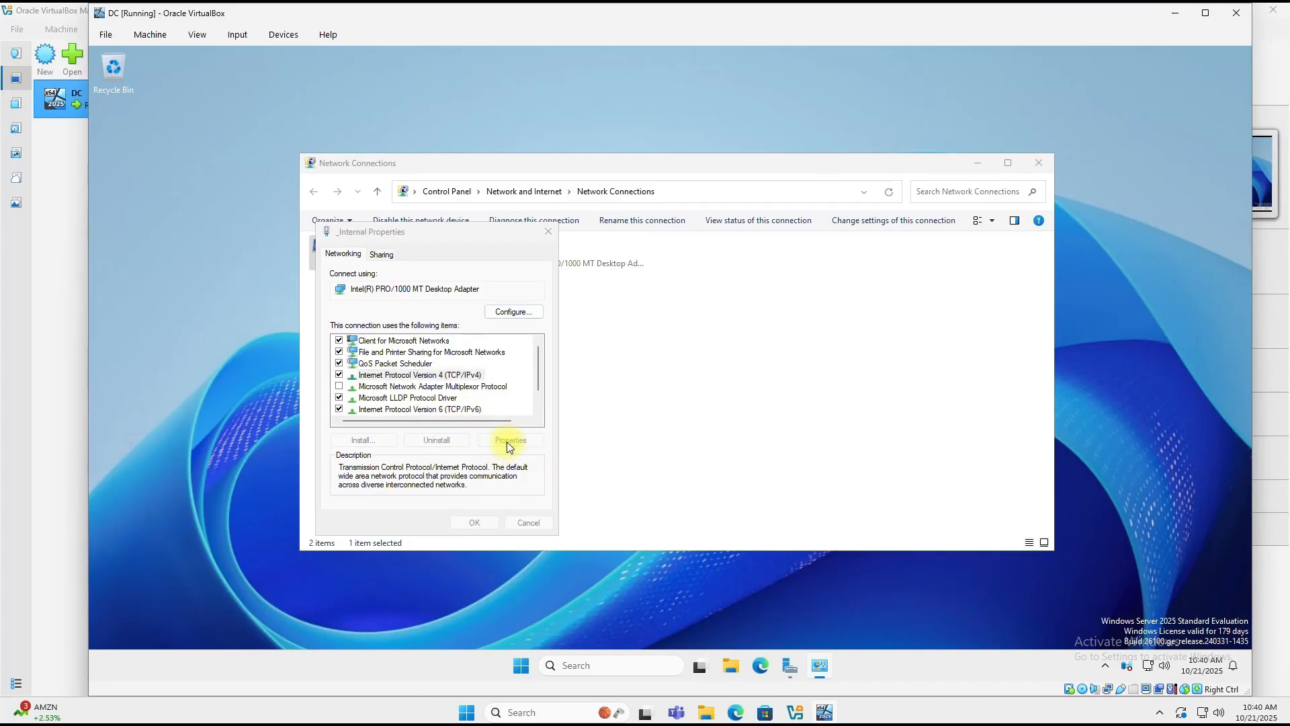
Step: Set static IP 172.16.0.1, mask 255.255.255.0, DNS 127.0.0.1, then save and close
click(363, 378)
click(455, 352)
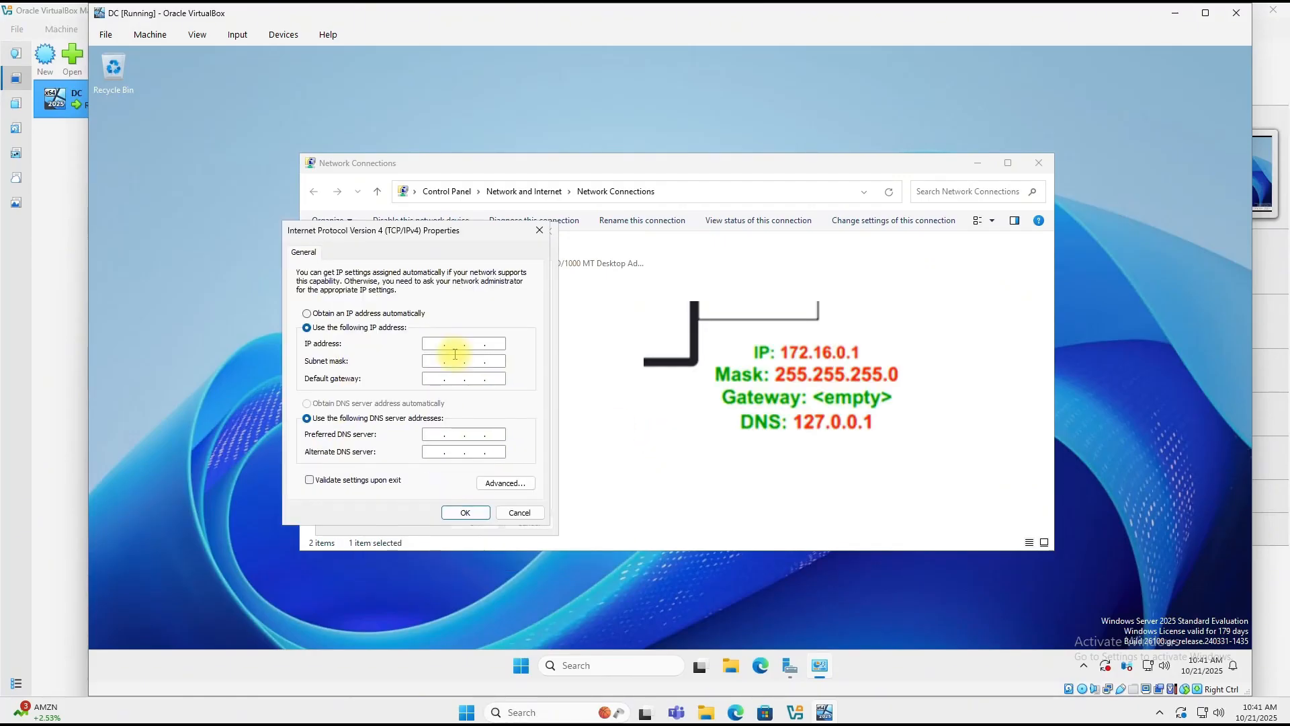
text(172 . 16 . 0 . 1)
key(Tab)
text(255.255.255)
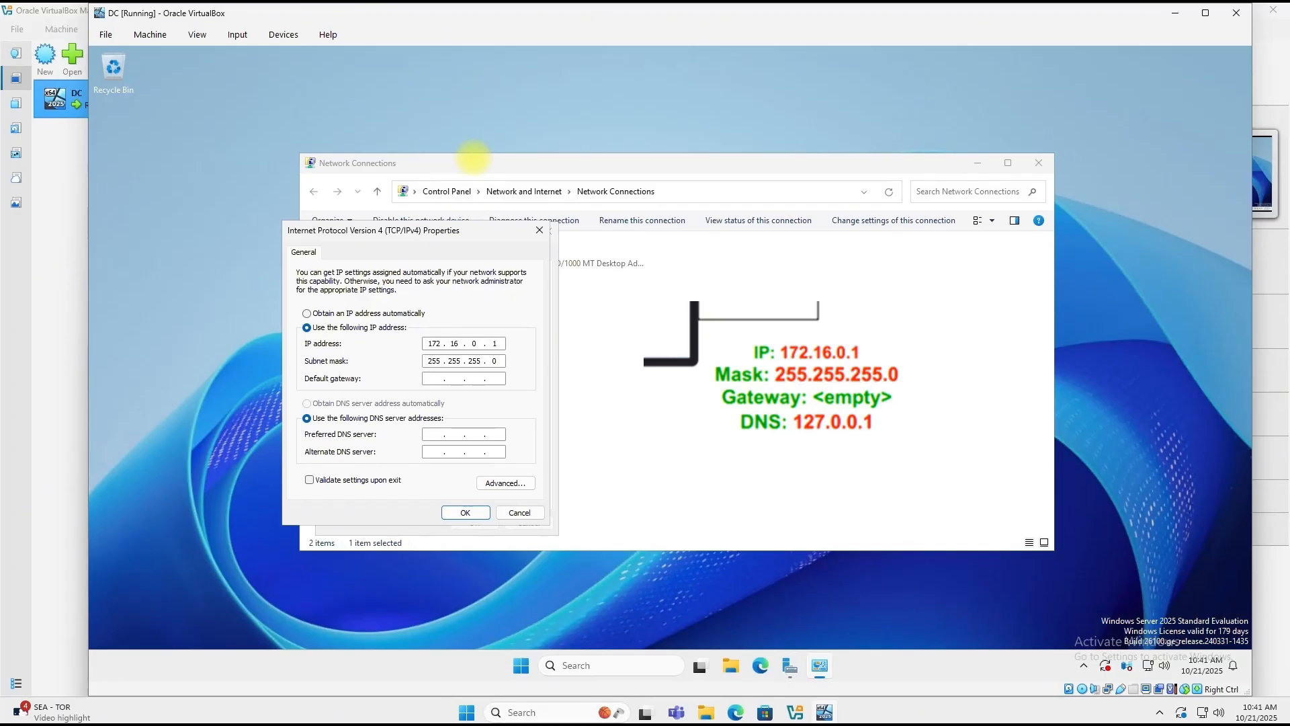
click(434, 435)
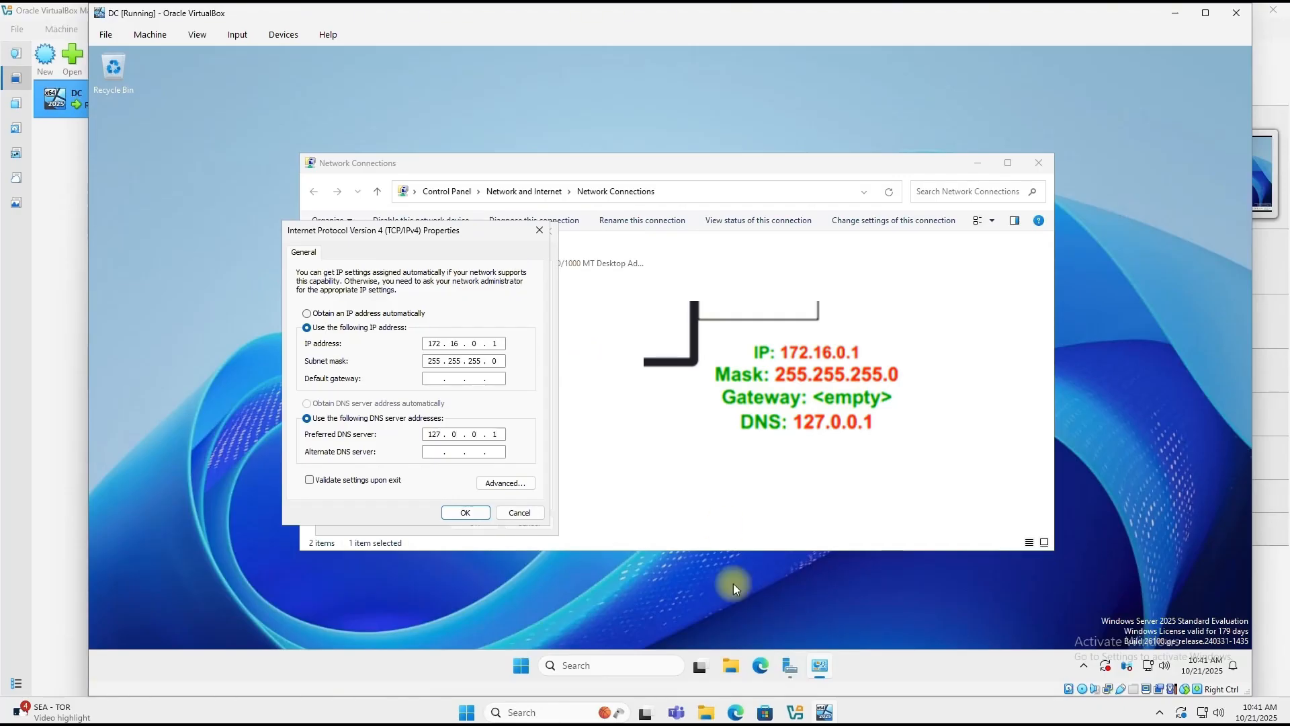
click(470, 510)
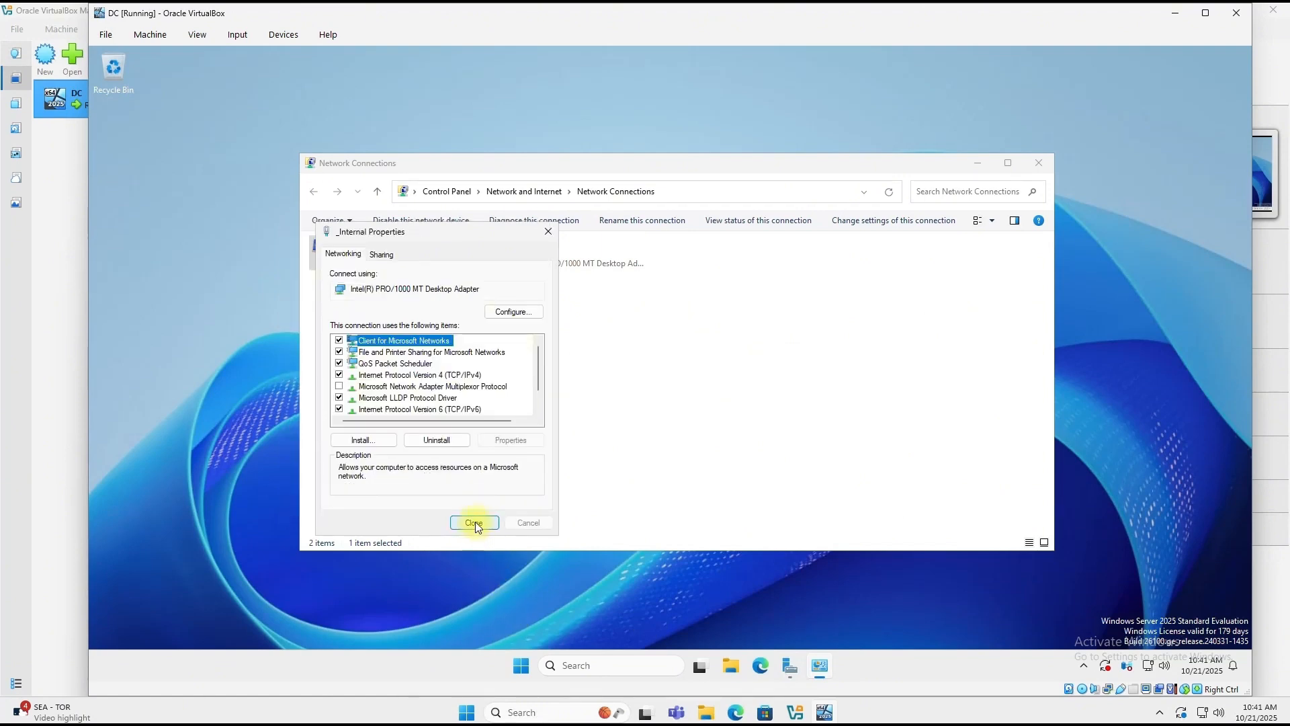
click(473, 522)
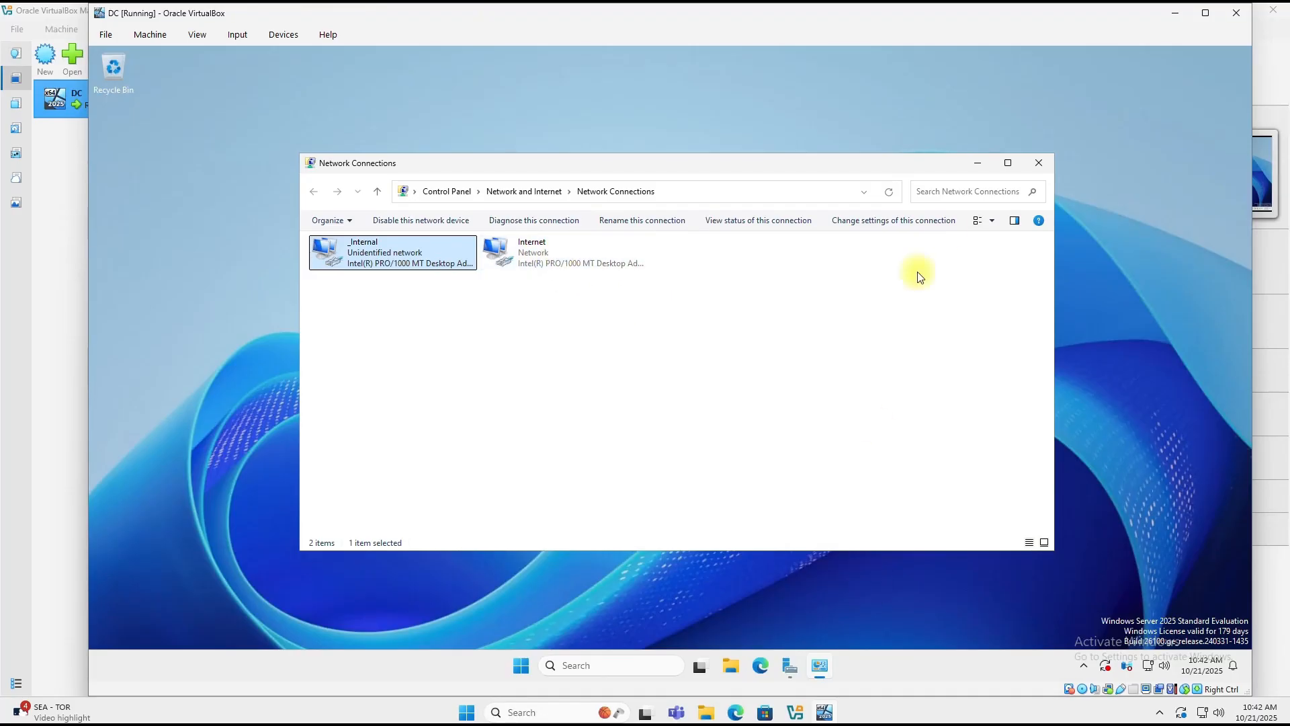
click(1039, 164)
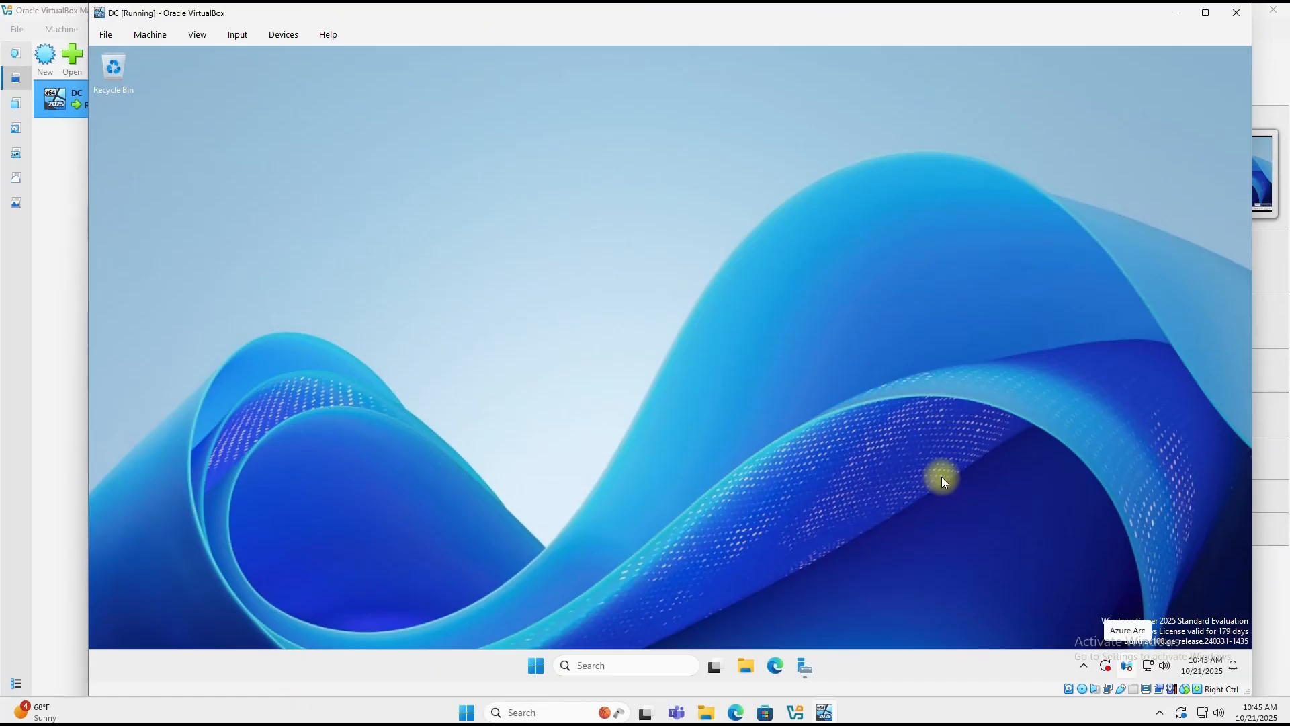
Step: Launch Add Roles and Features from Server Manager's Manage menu
click(805, 668)
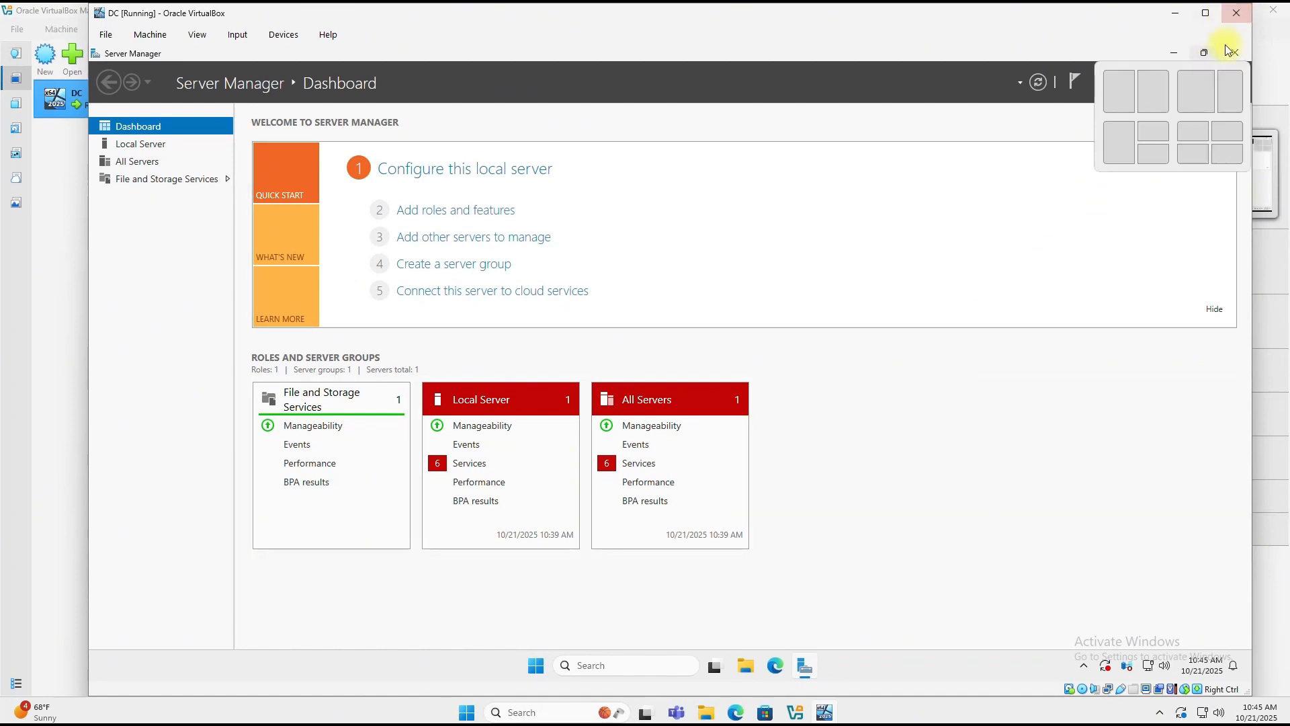
click(1174, 52)
click(535, 667)
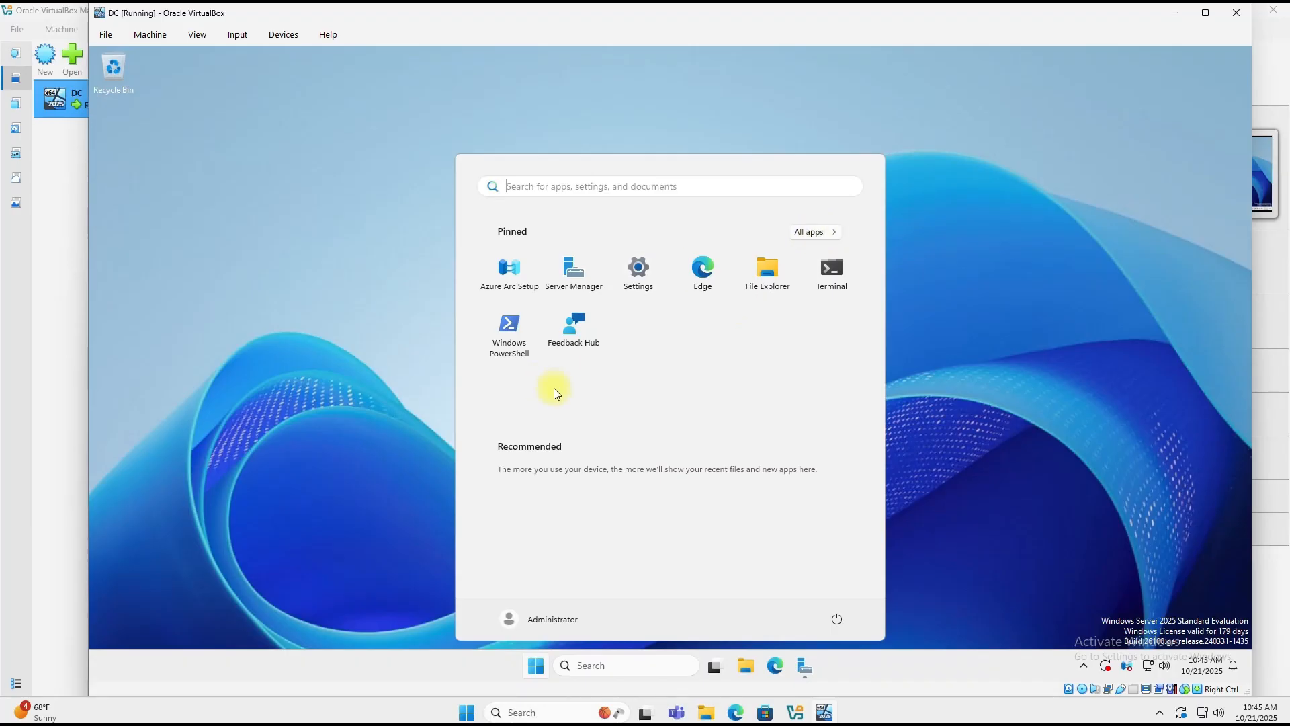
click(576, 278)
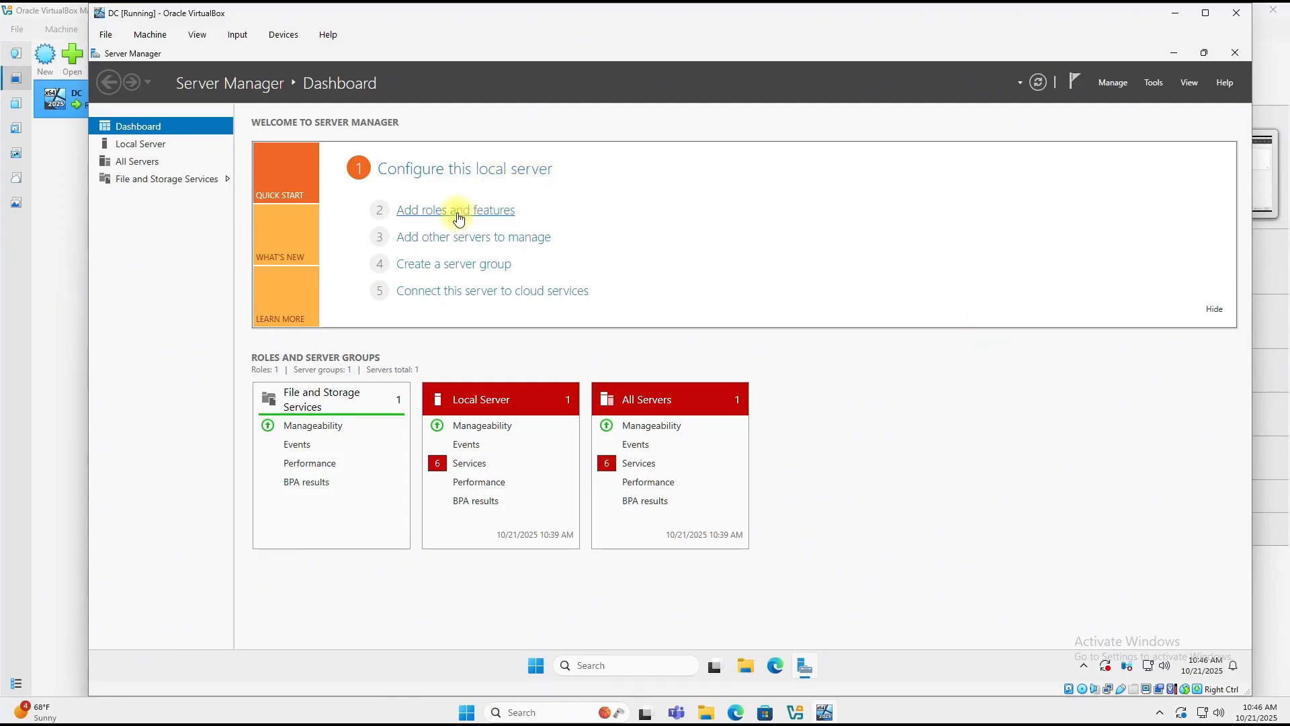
click(1118, 86)
click(1122, 99)
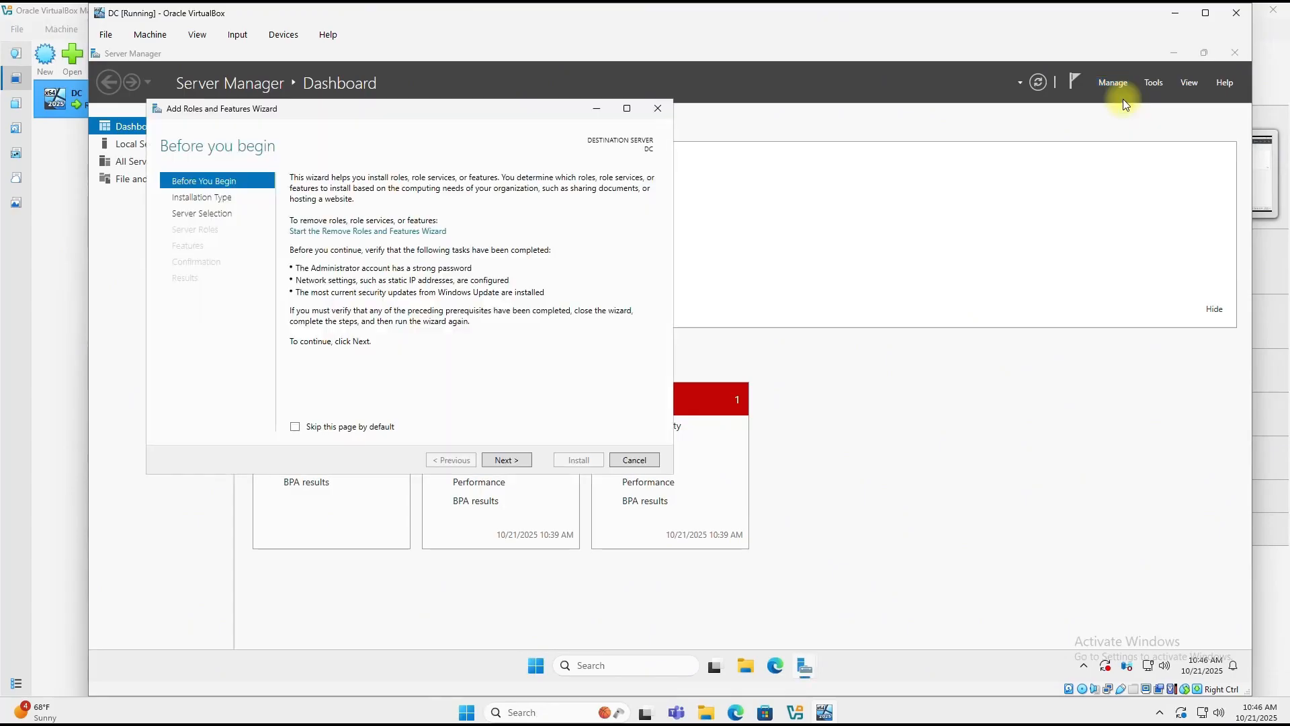
Step: Choose role-based installation with DC as the destination server
click(508, 461)
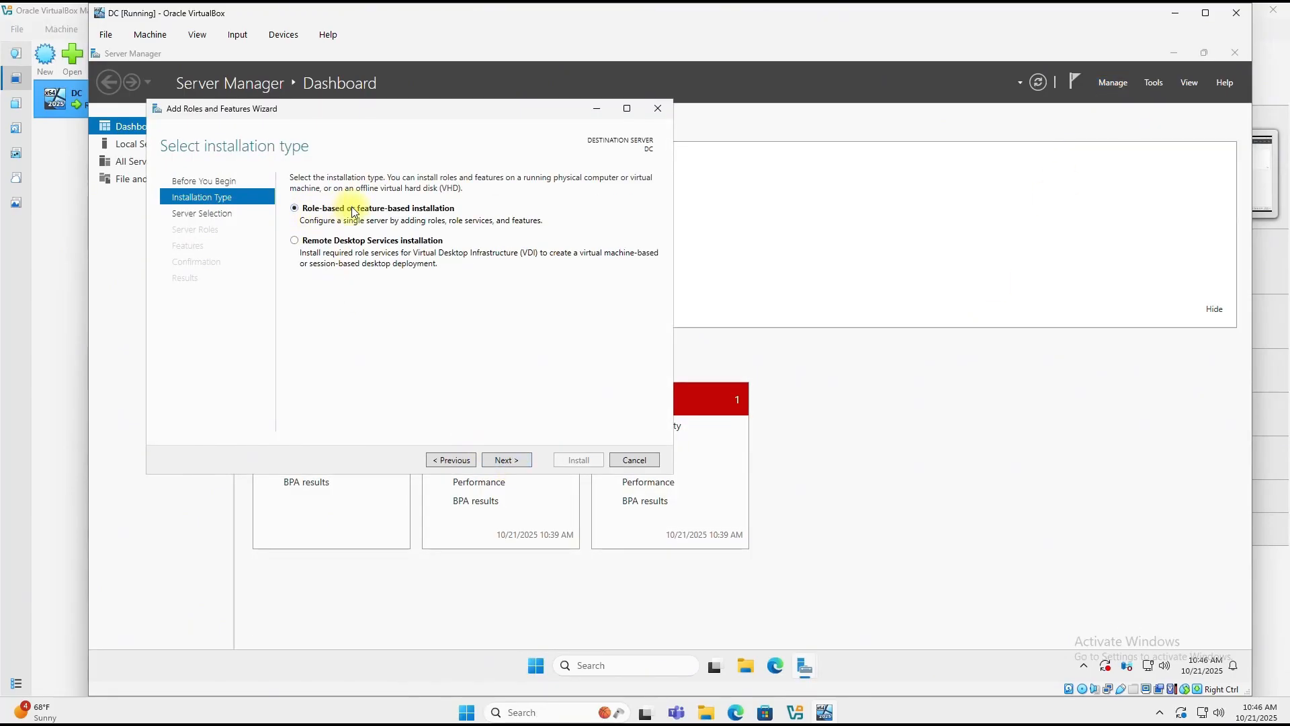
click(516, 461)
drag(396, 276, 402, 275)
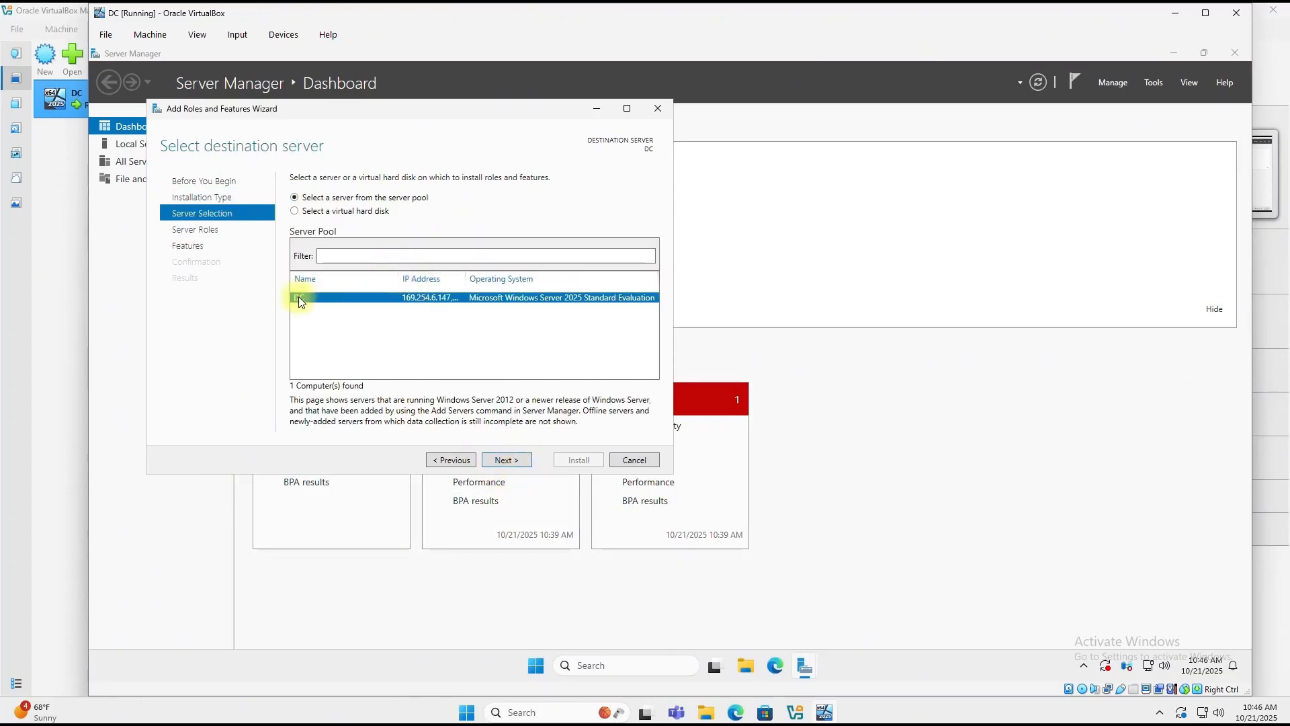
drag(465, 278, 530, 279)
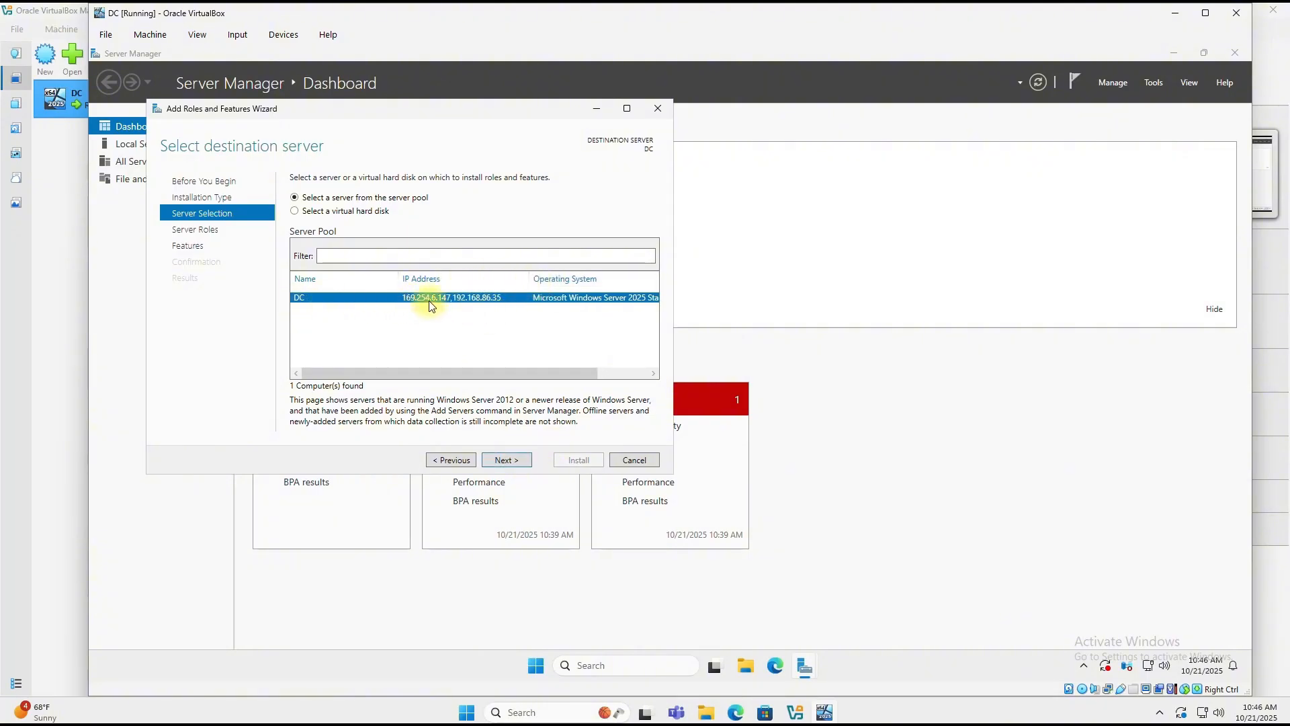
click(507, 461)
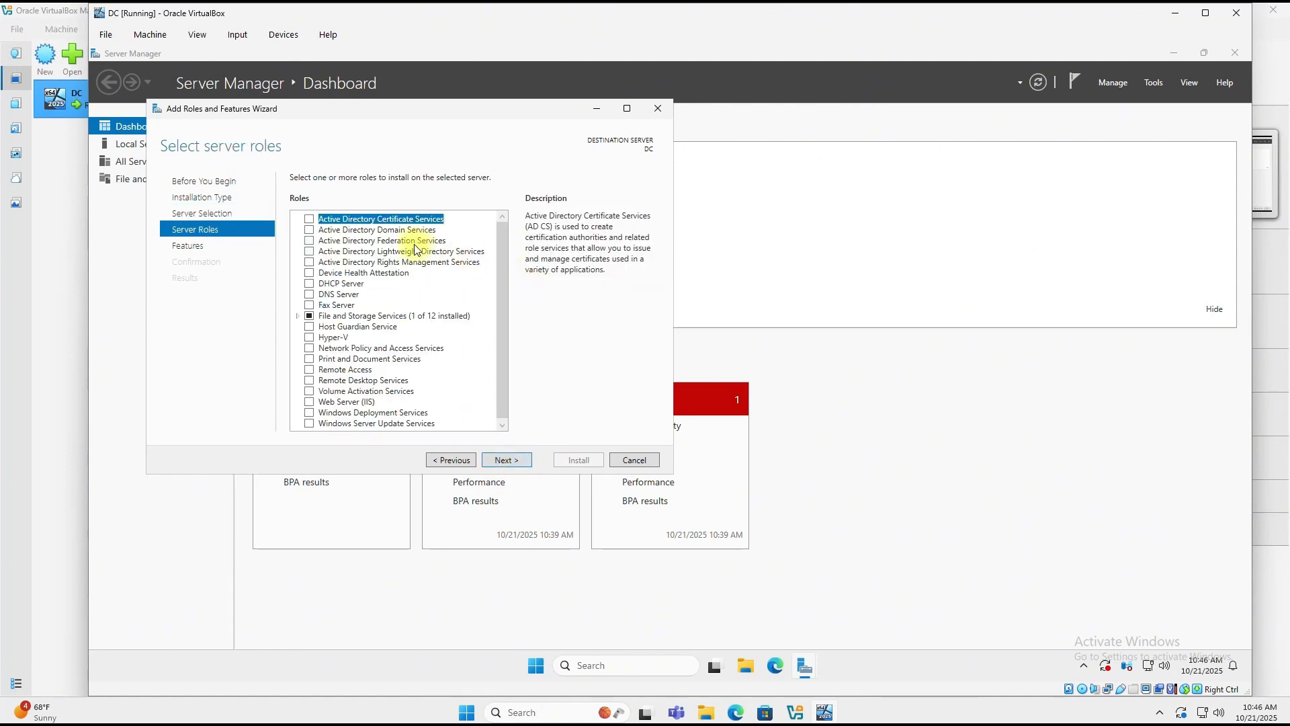
Step: Tick Active Directory Domain Services with its management features and install it
click(309, 230)
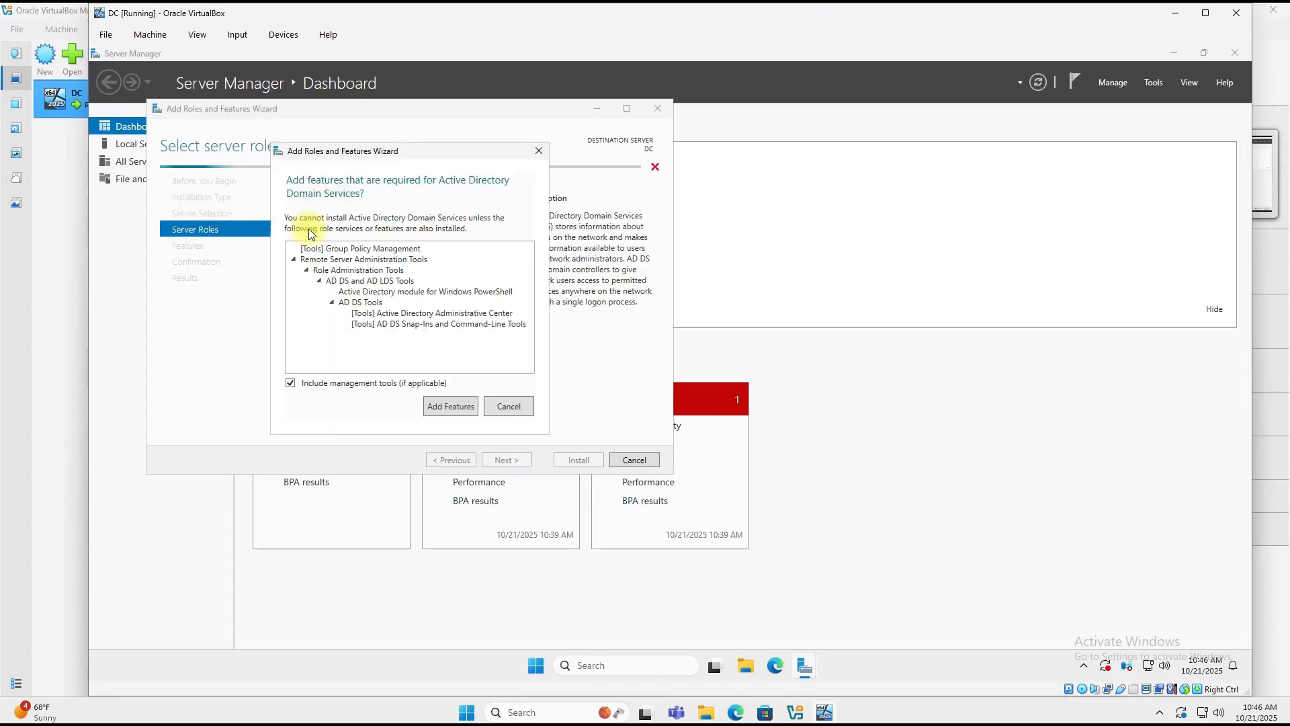
click(454, 407)
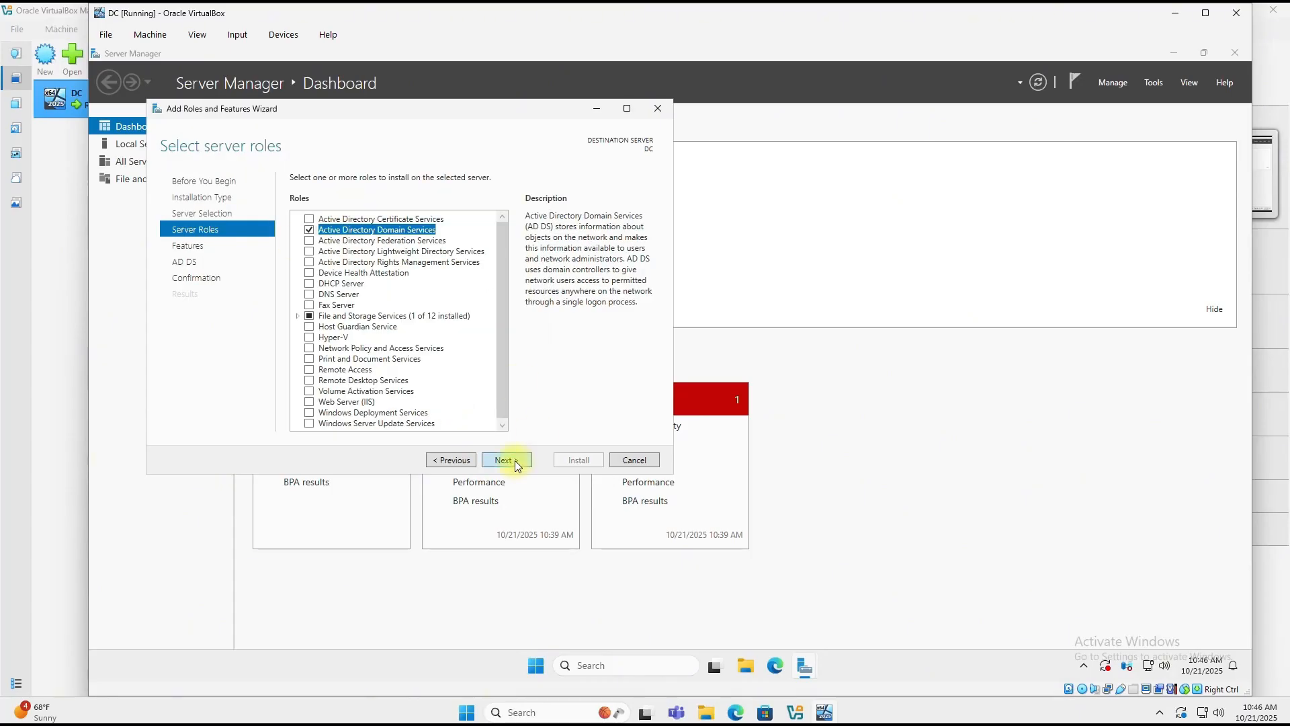
click(505, 461)
click(516, 461)
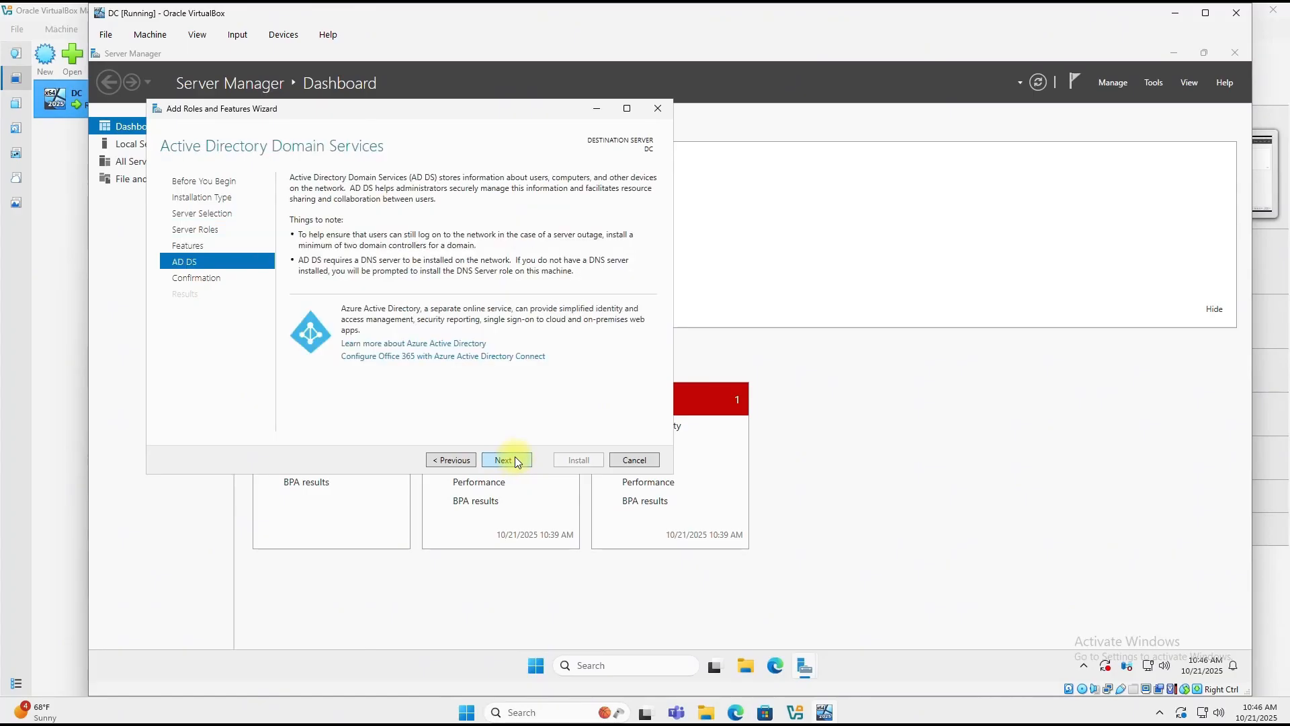
click(517, 461)
click(578, 461)
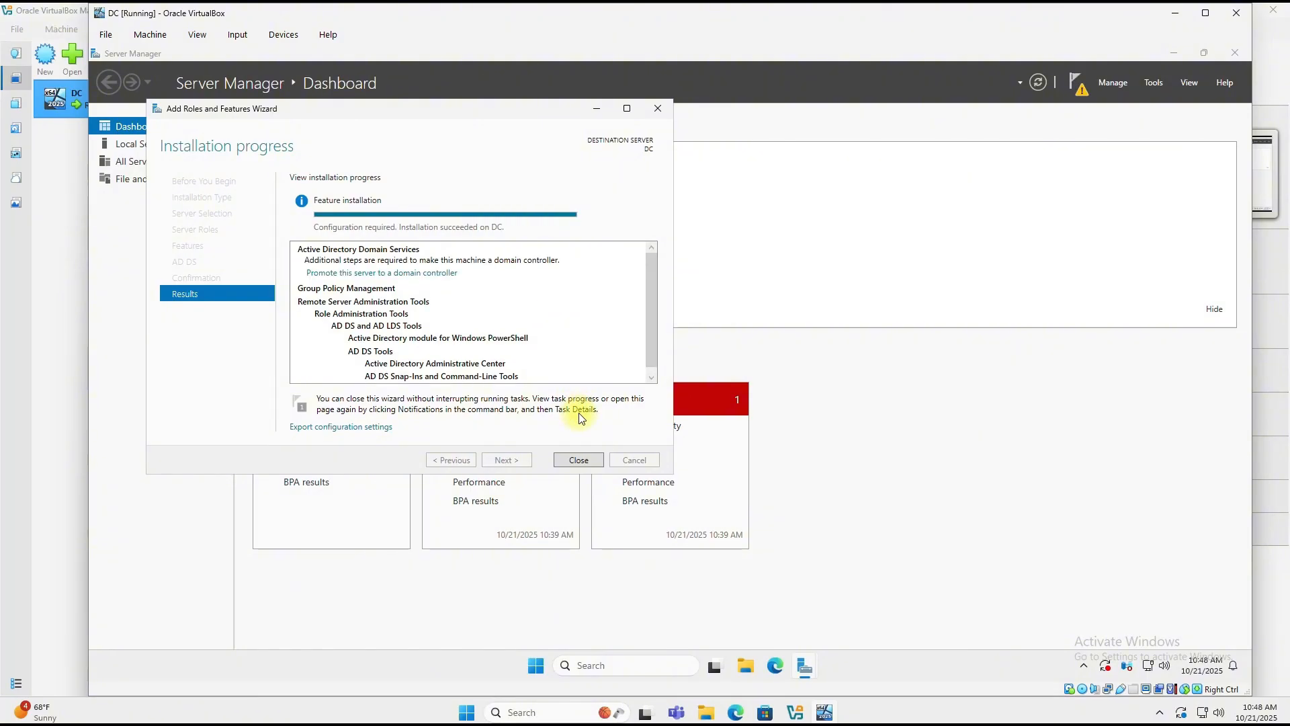
click(579, 460)
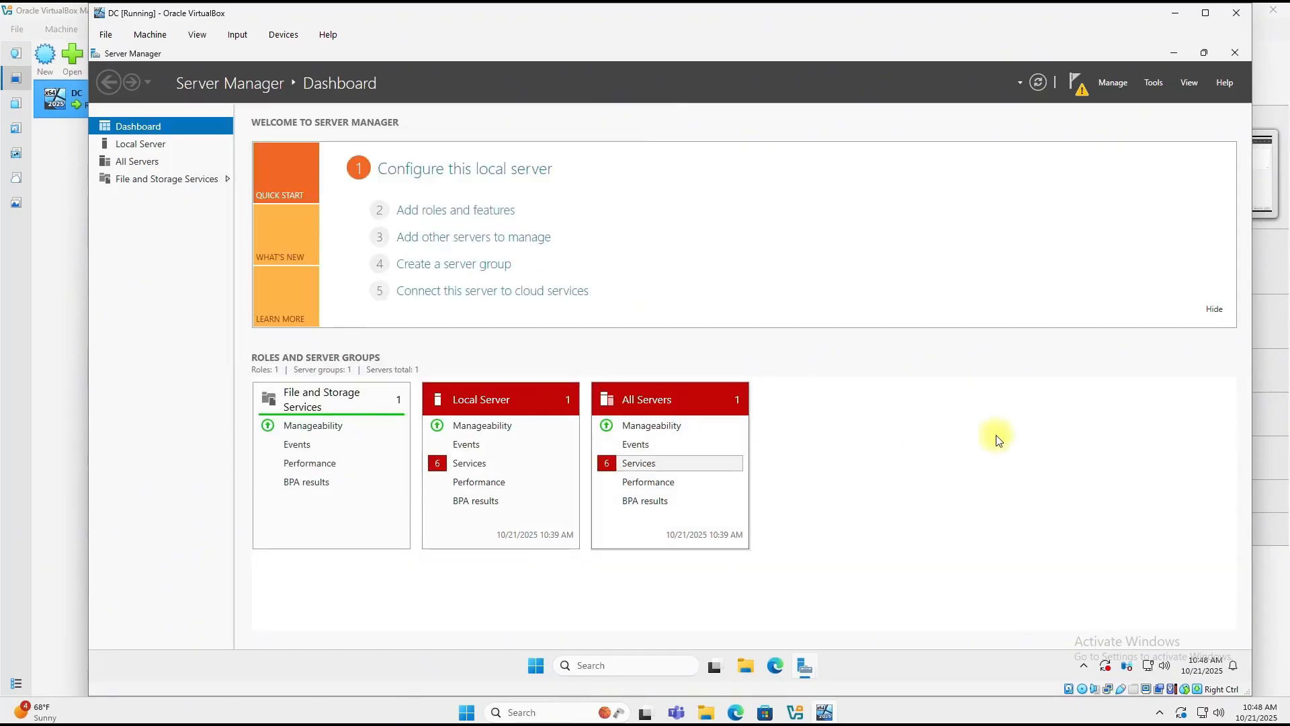
Step: Choose 'Promote this server to a domain controller' from Server Manager's notifications
click(1073, 82)
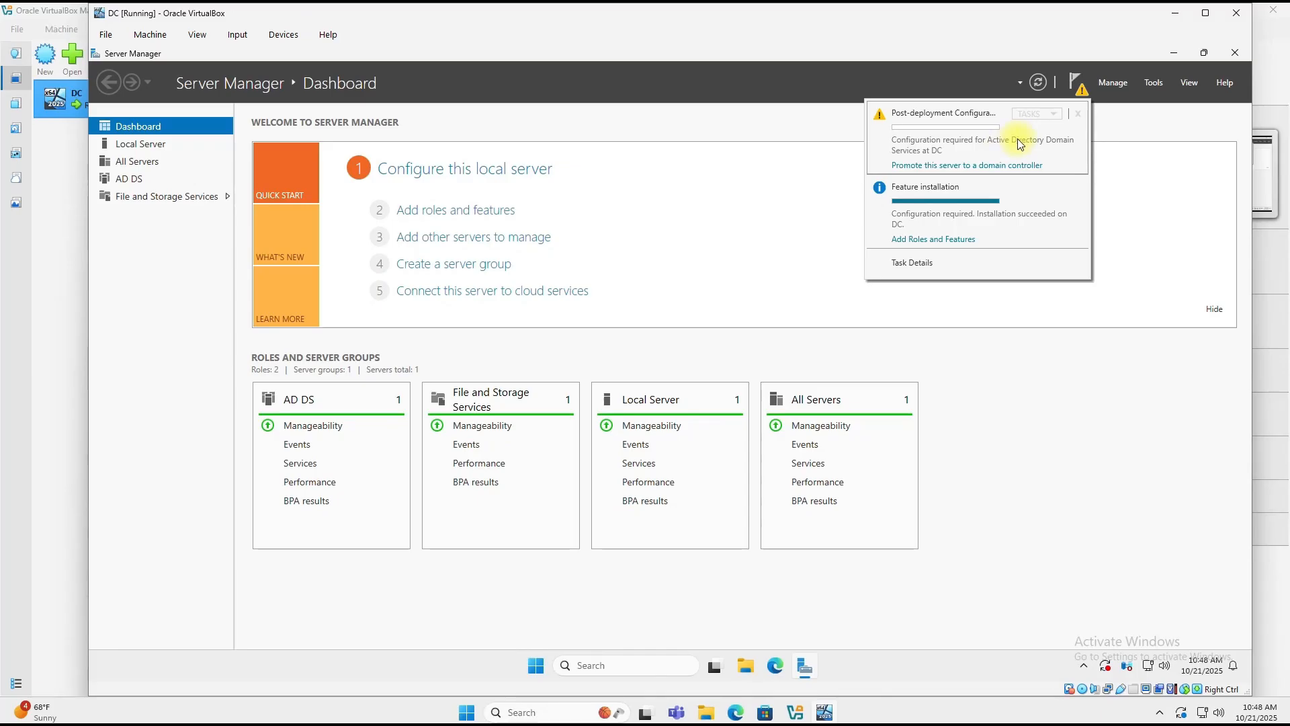
click(996, 168)
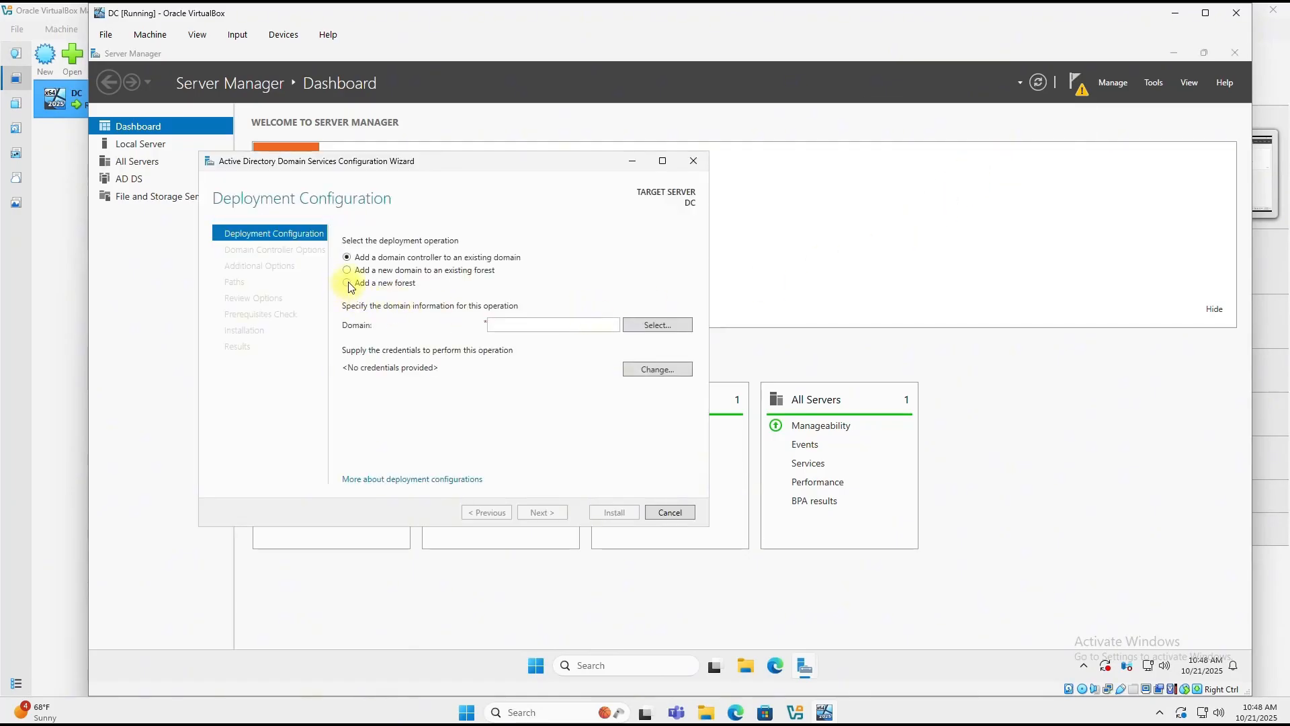
Step: Create a new forest with root domain mydomain.com
click(347, 283)
click(510, 321)
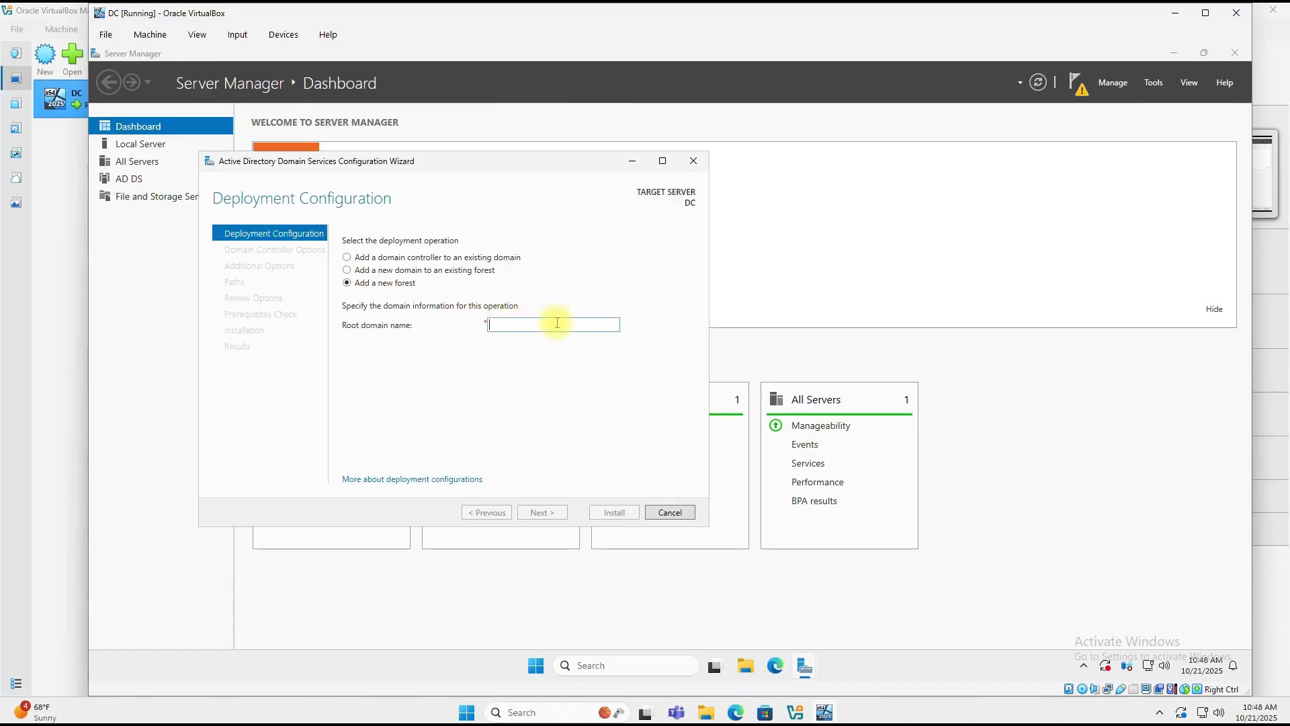
text(mydomain.co)
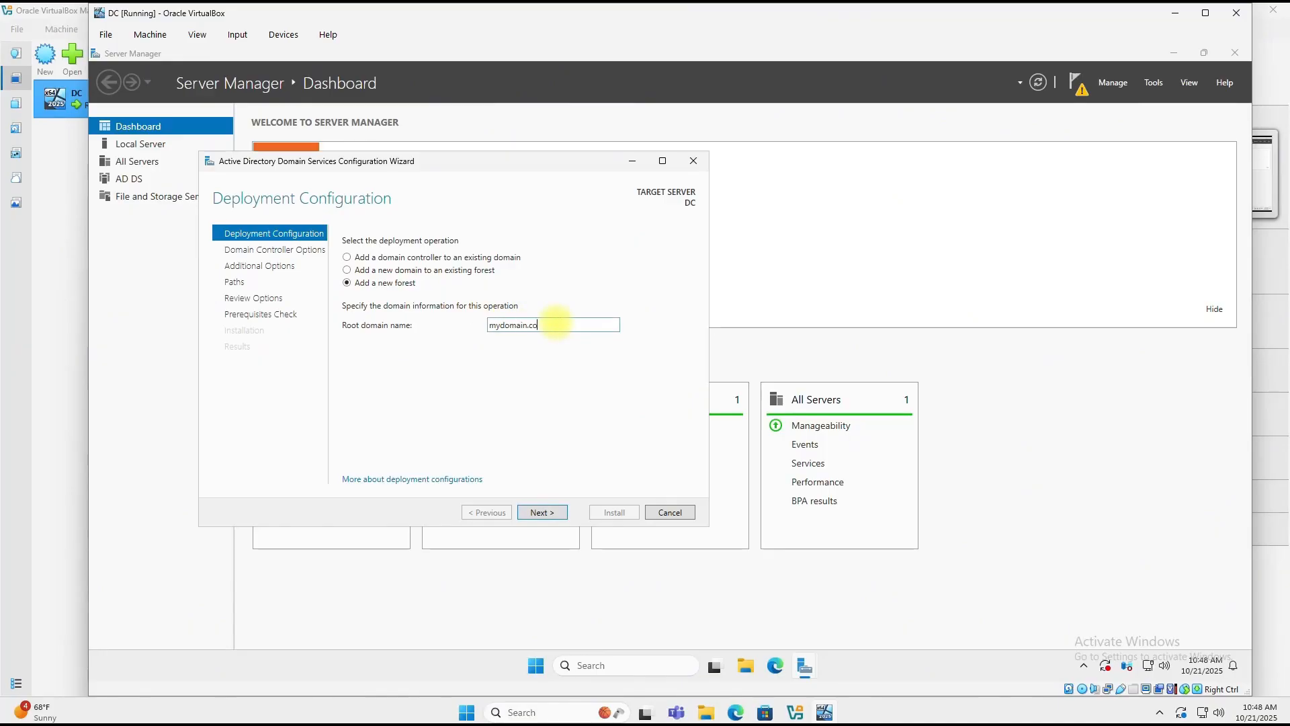
text(m)
click(547, 512)
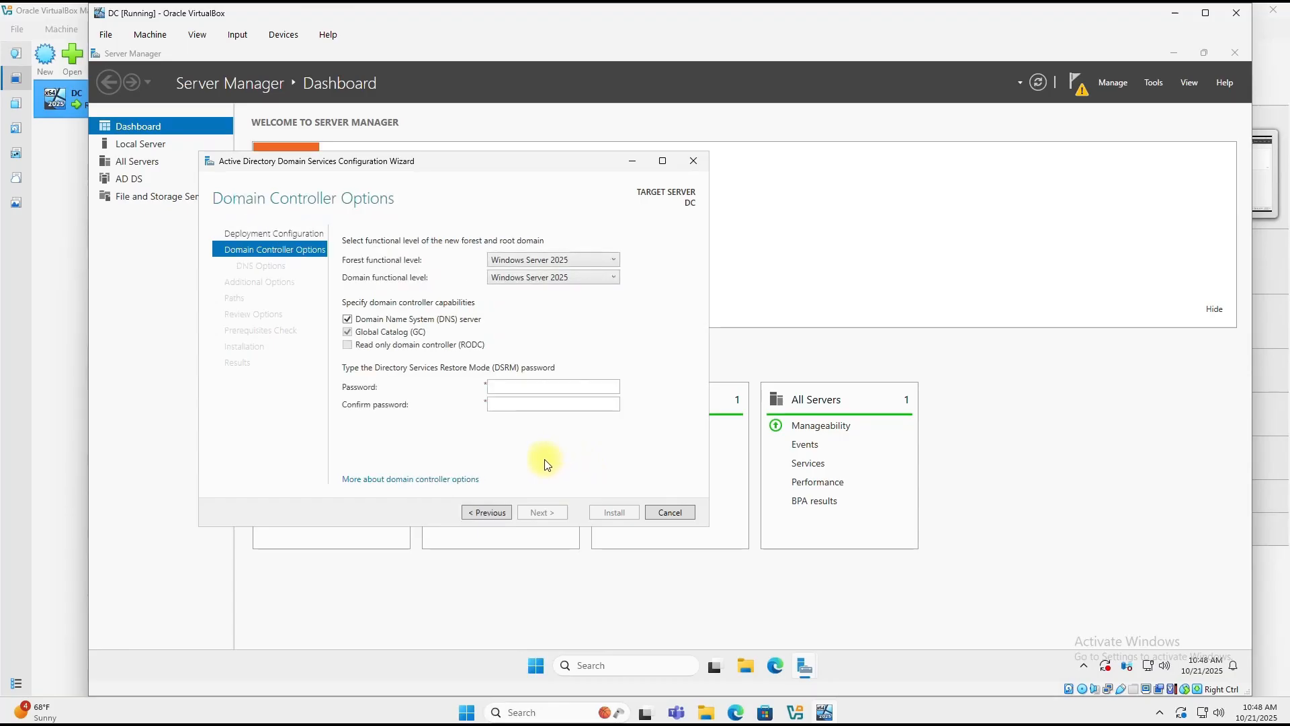
Step: Enter the DSRM password twice and accept DNS, NetBIOS and path defaults through to prerequisites
click(537, 387)
text(•••••••••)
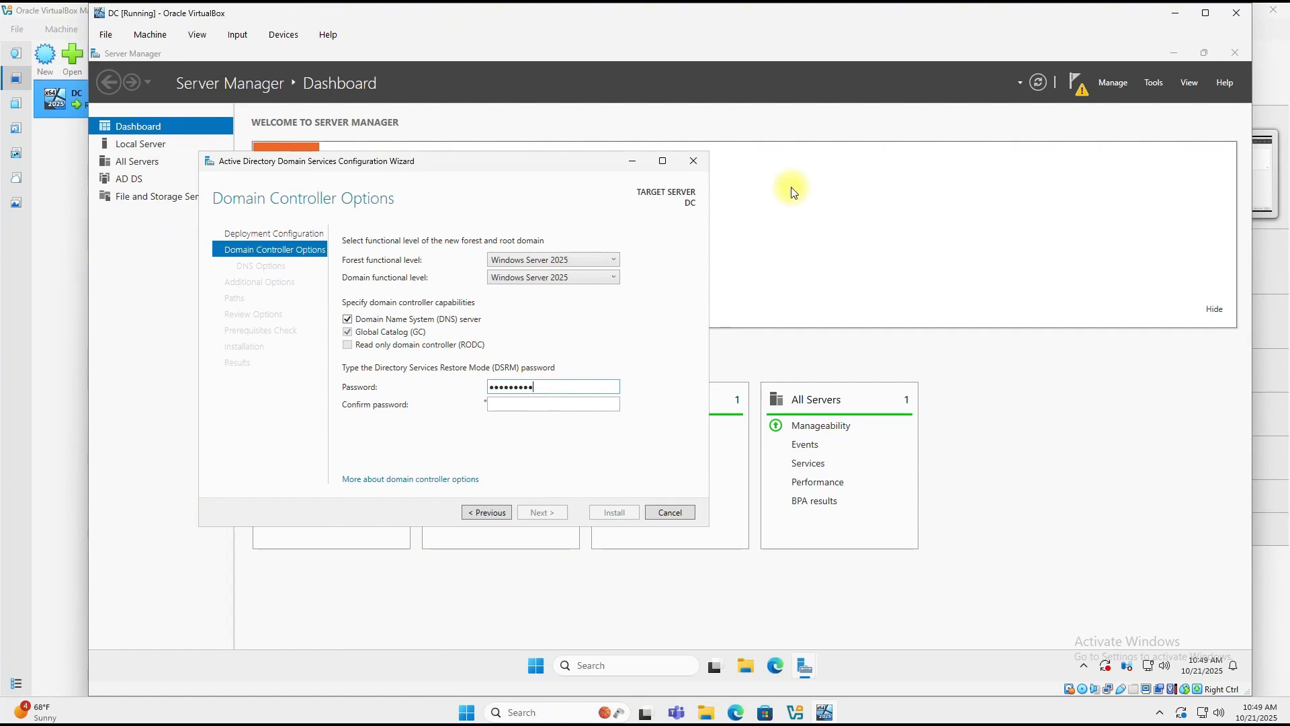
key(Tab)
text(•••••••••)
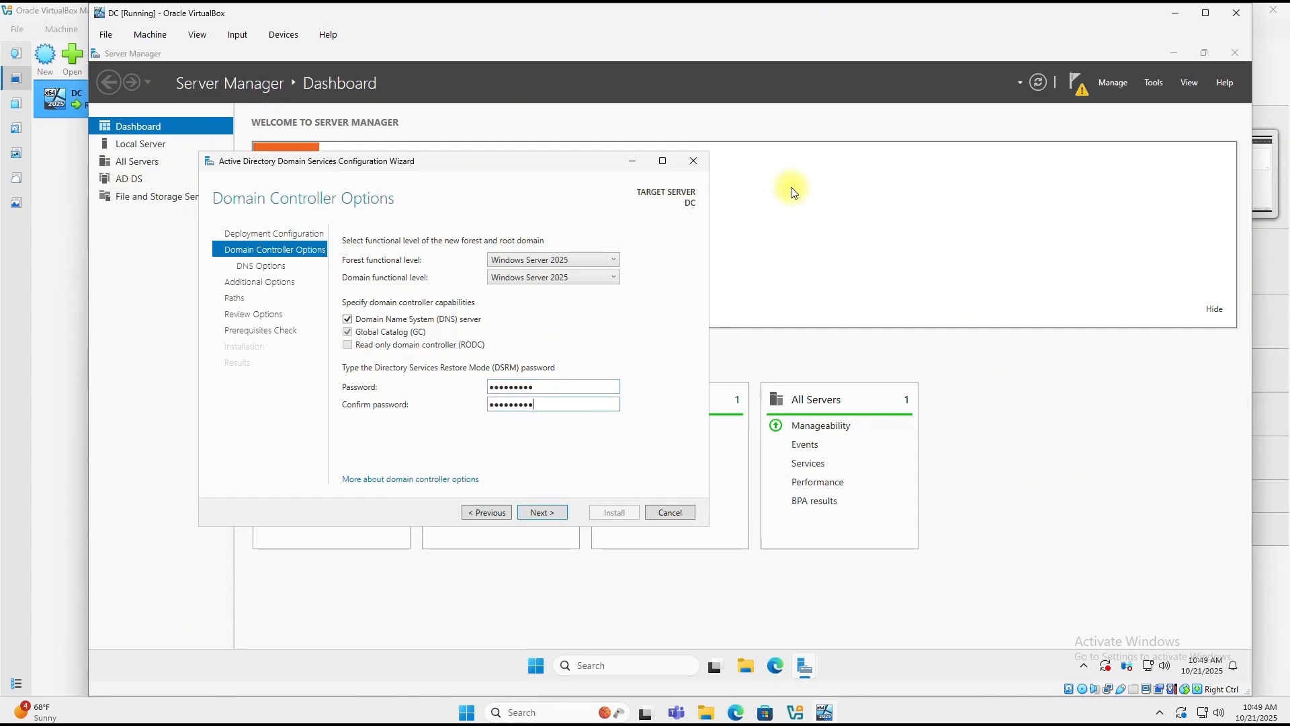
click(552, 512)
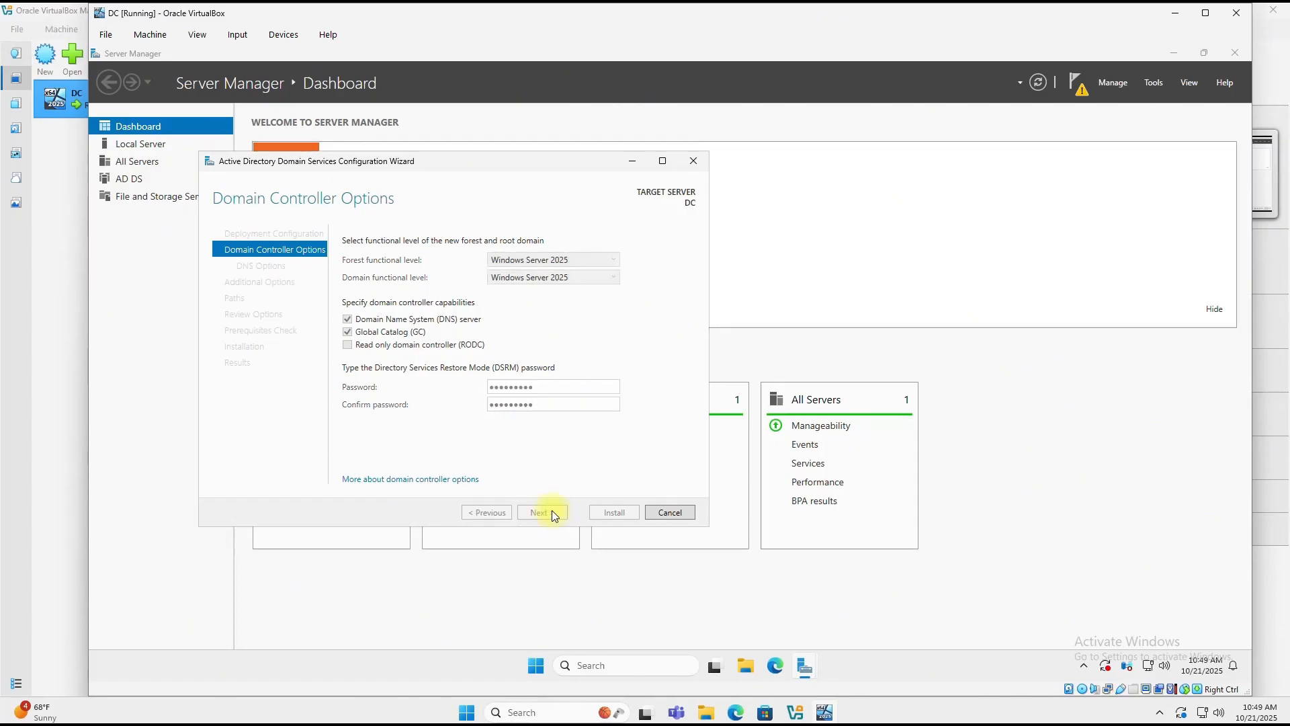
click(550, 511)
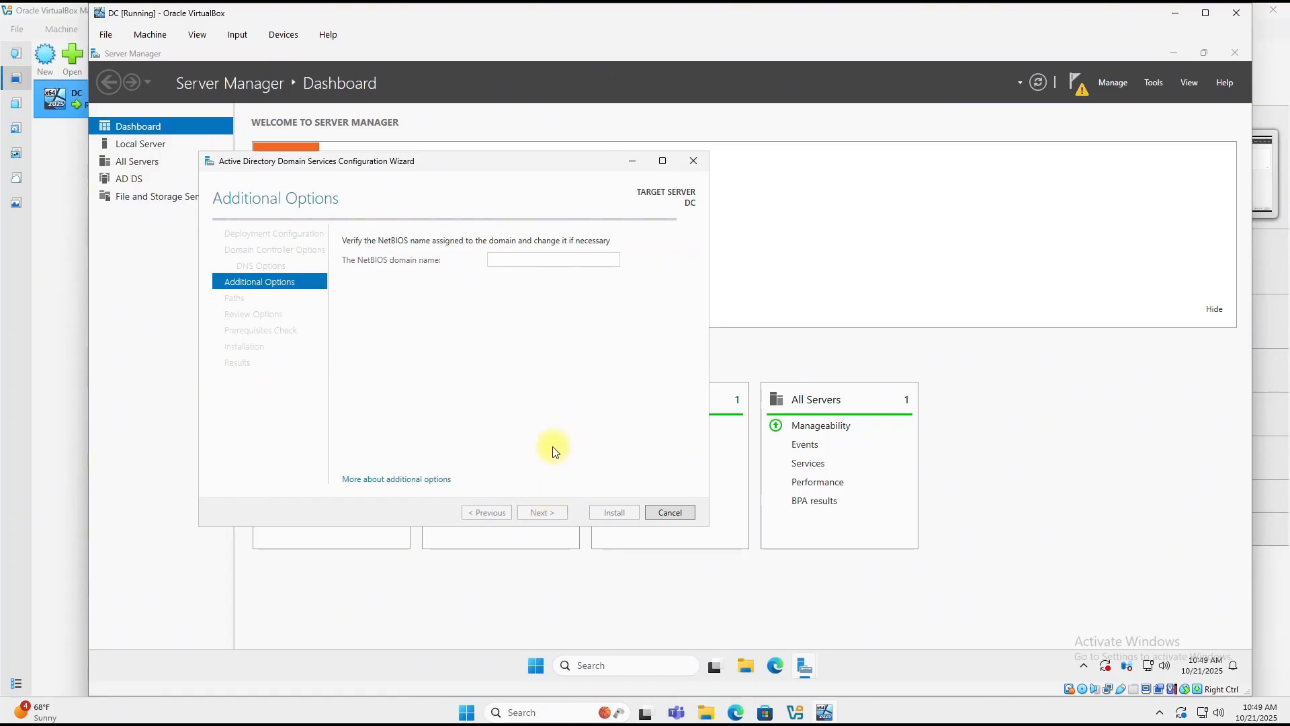
click(542, 514)
click(554, 513)
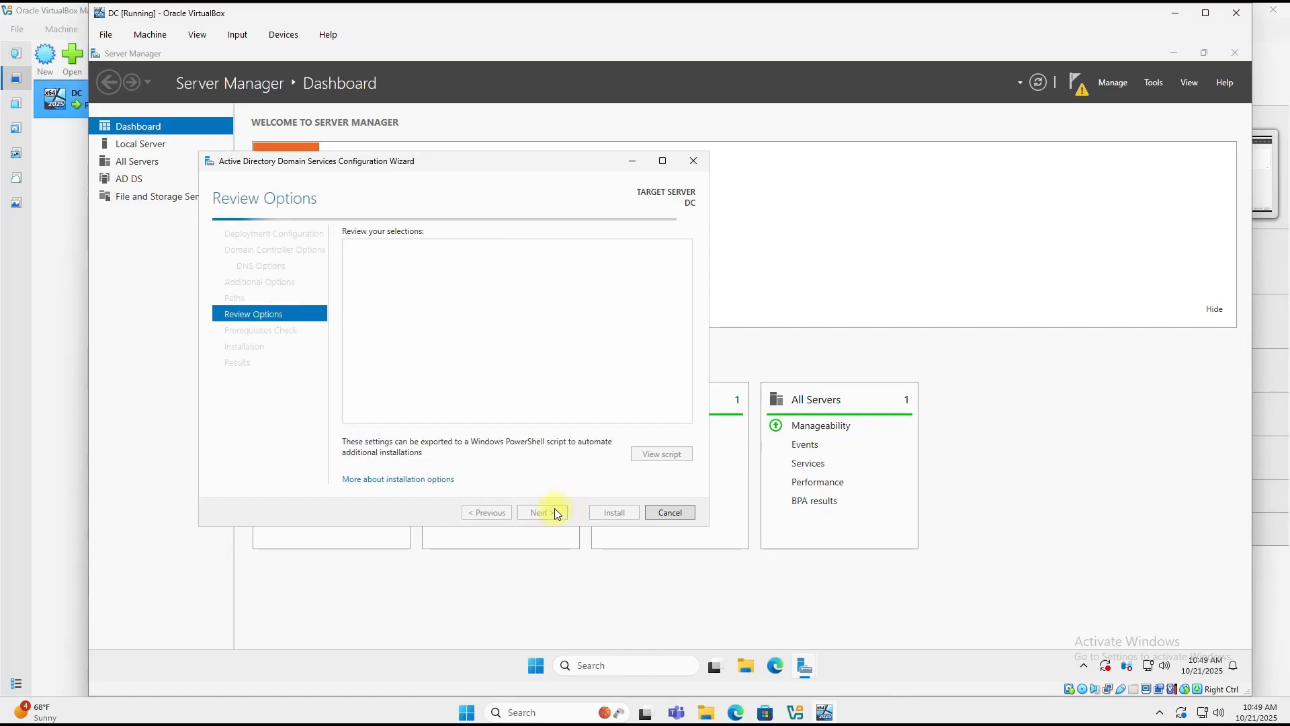
click(556, 514)
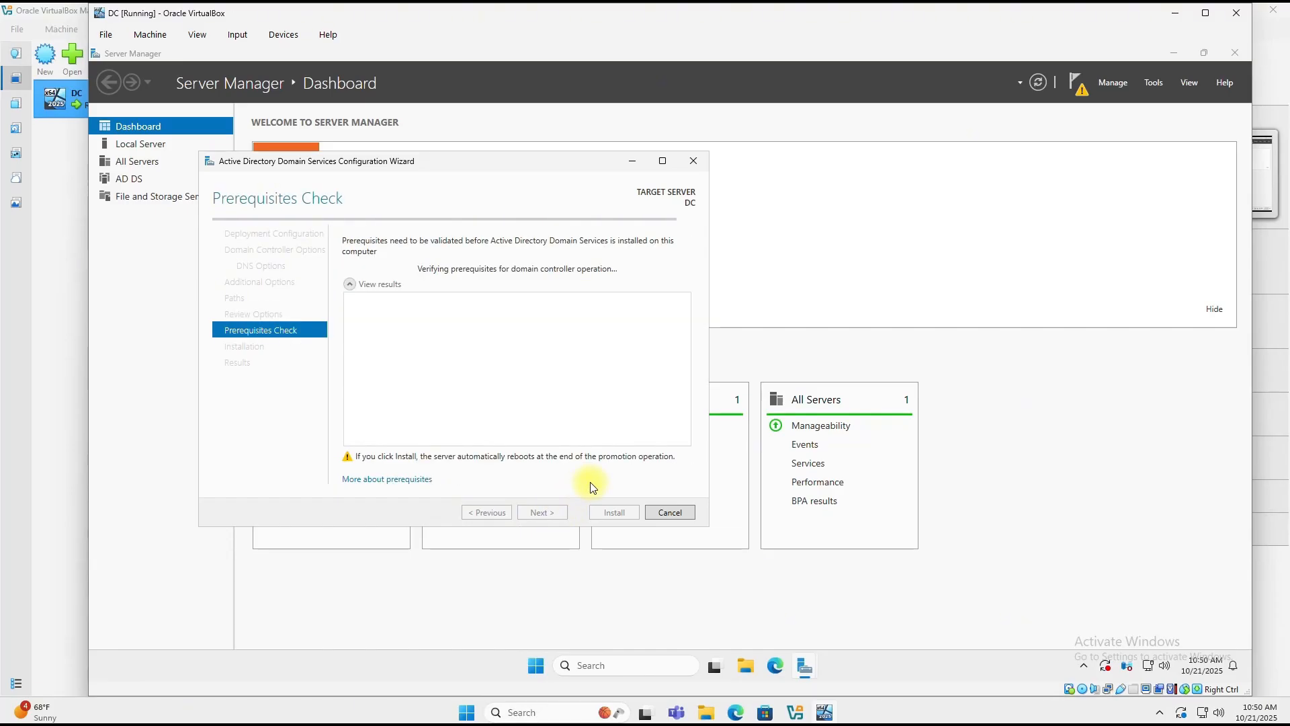
Step: Install AD DS to promote the server, then sign back in as MYDOMAIN\Administrator after the reboot
click(612, 514)
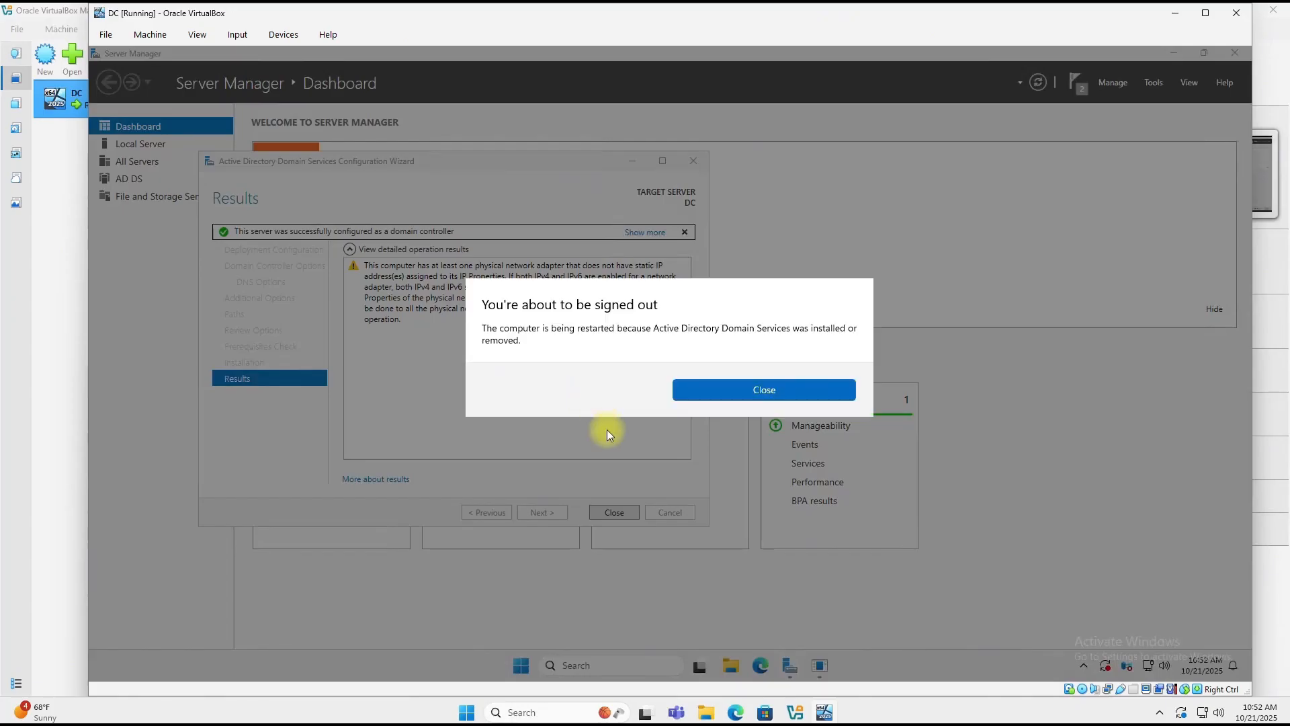
click(731, 390)
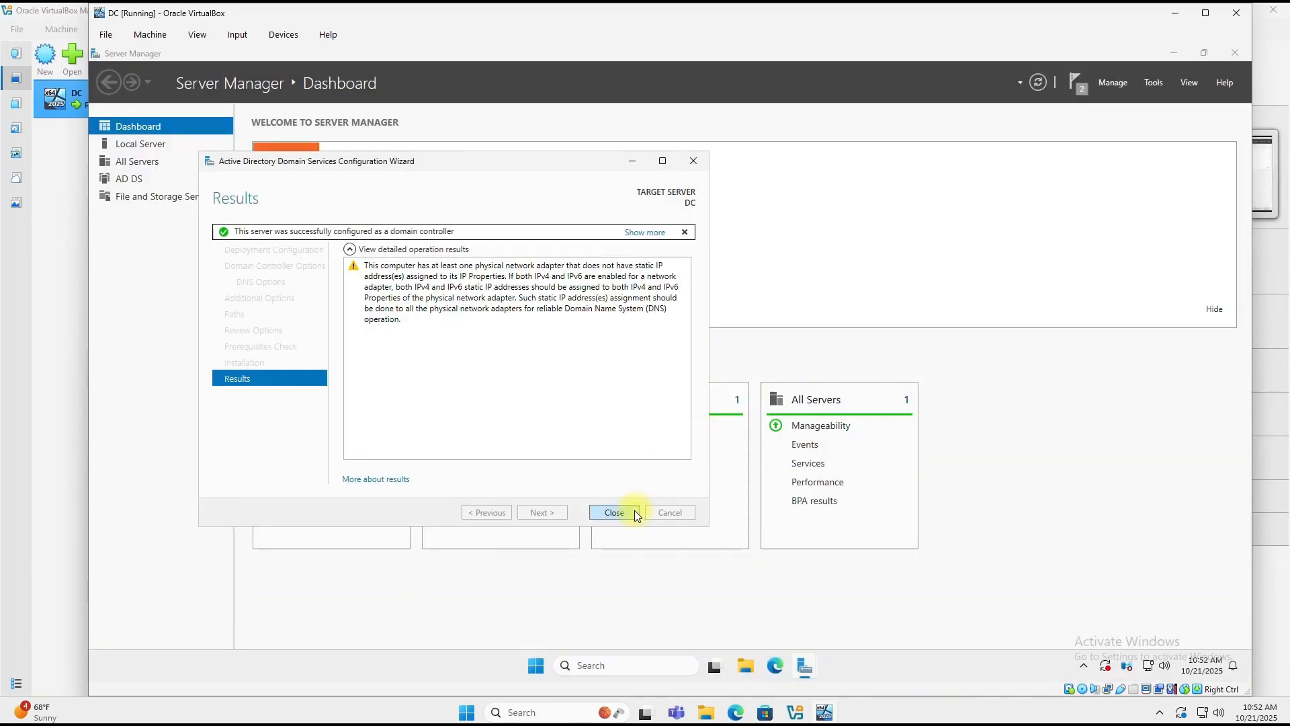
click(626, 515)
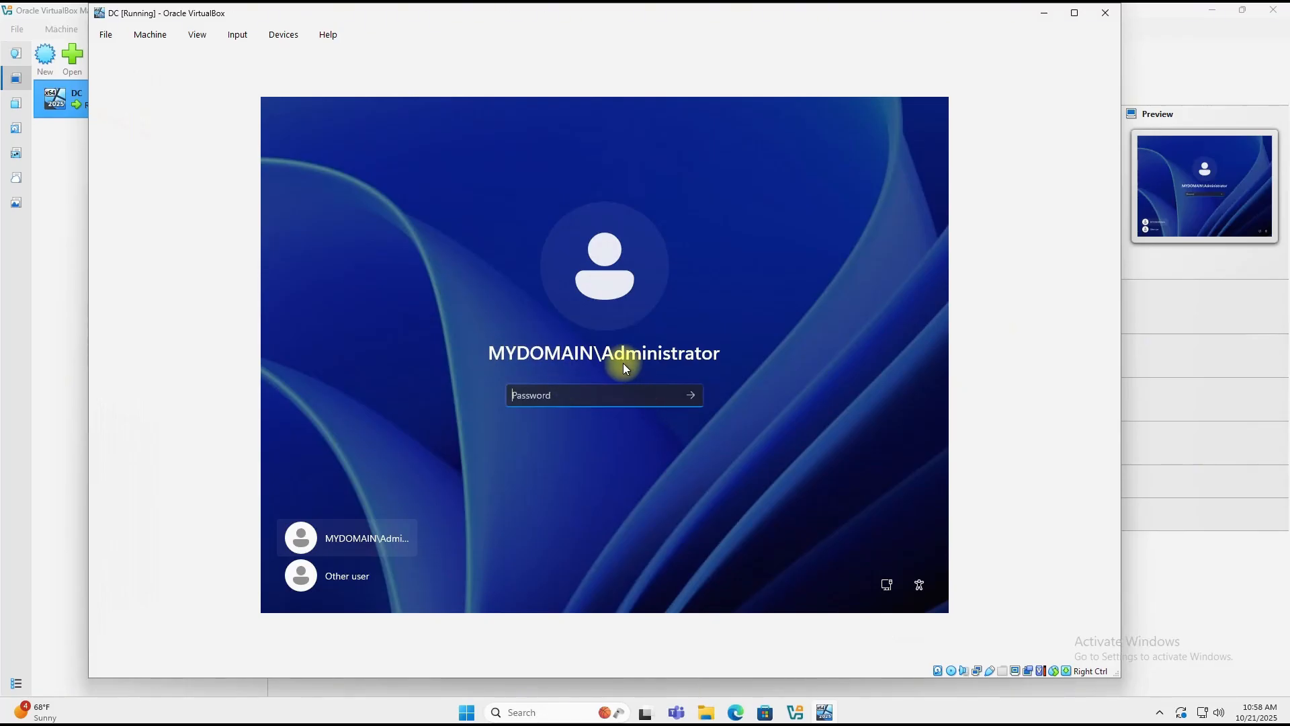
text(P@ssw0rd12)
key(Return)
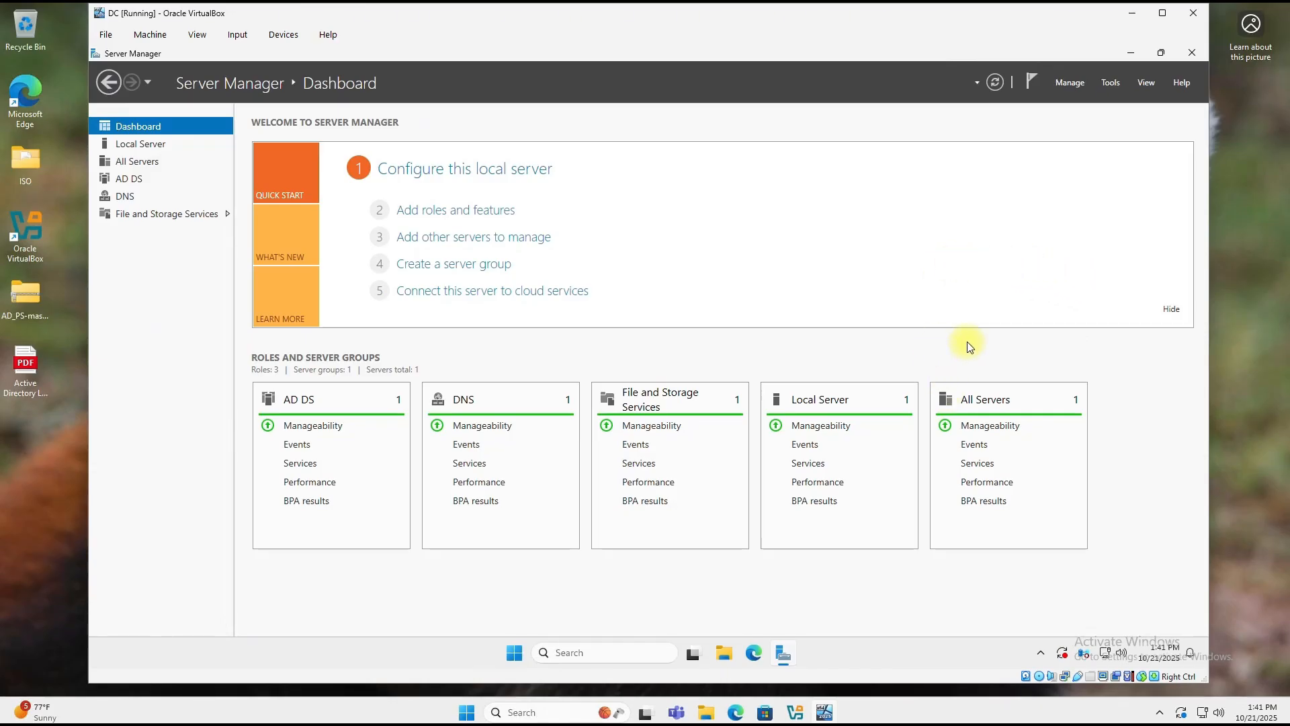
Step: Browse the Start menu's full app list, then reopen Server Manager and show its Tools menu
click(1133, 54)
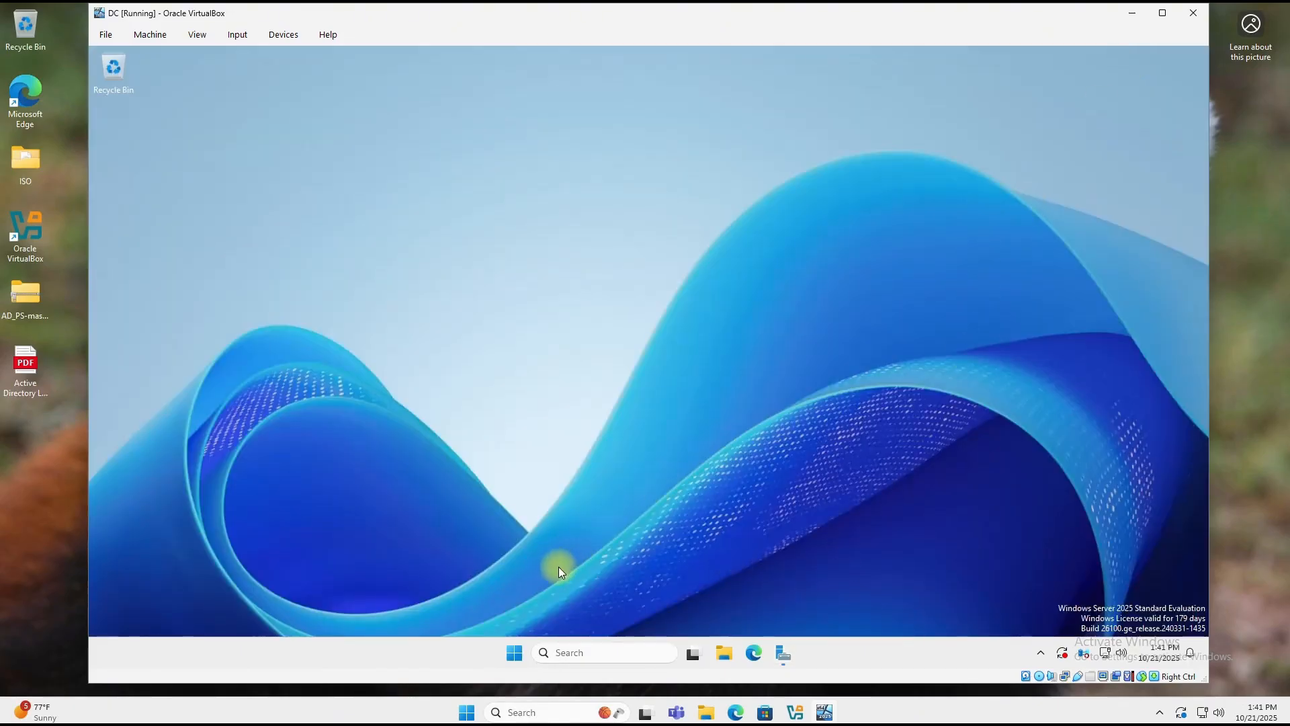
click(514, 653)
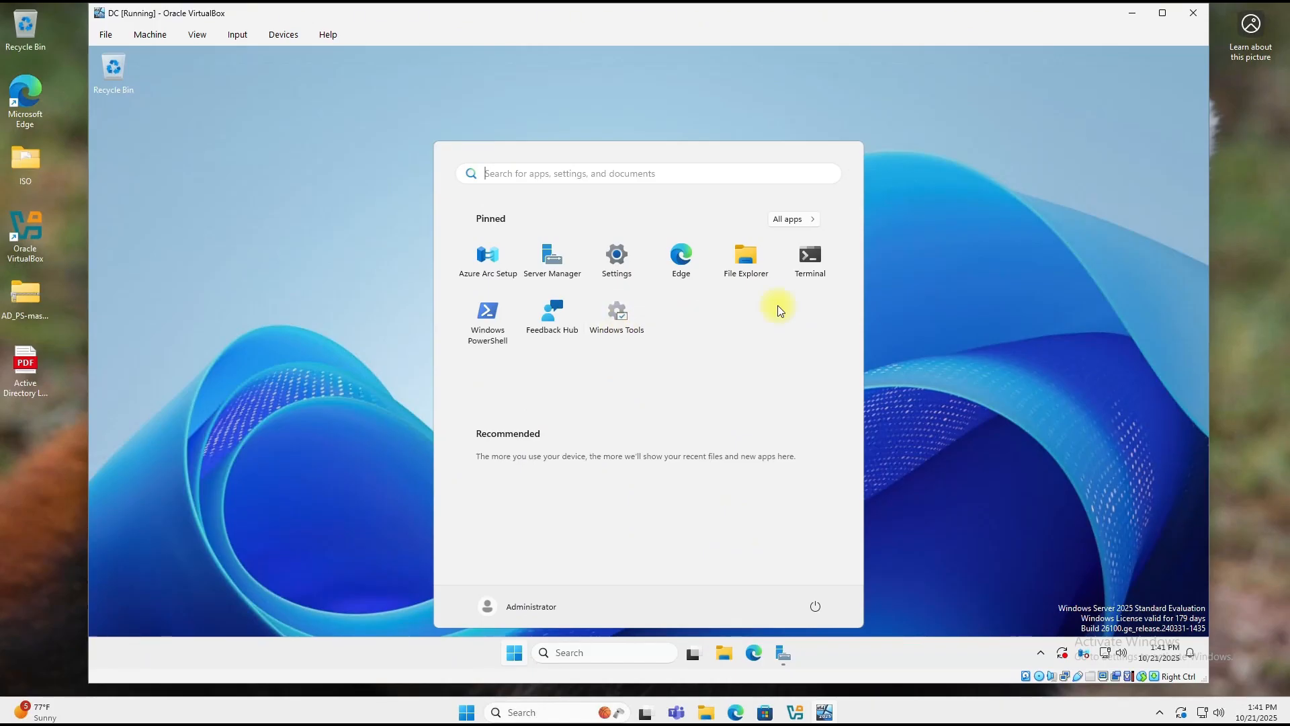
click(797, 225)
scroll(568, 359, down, 10)
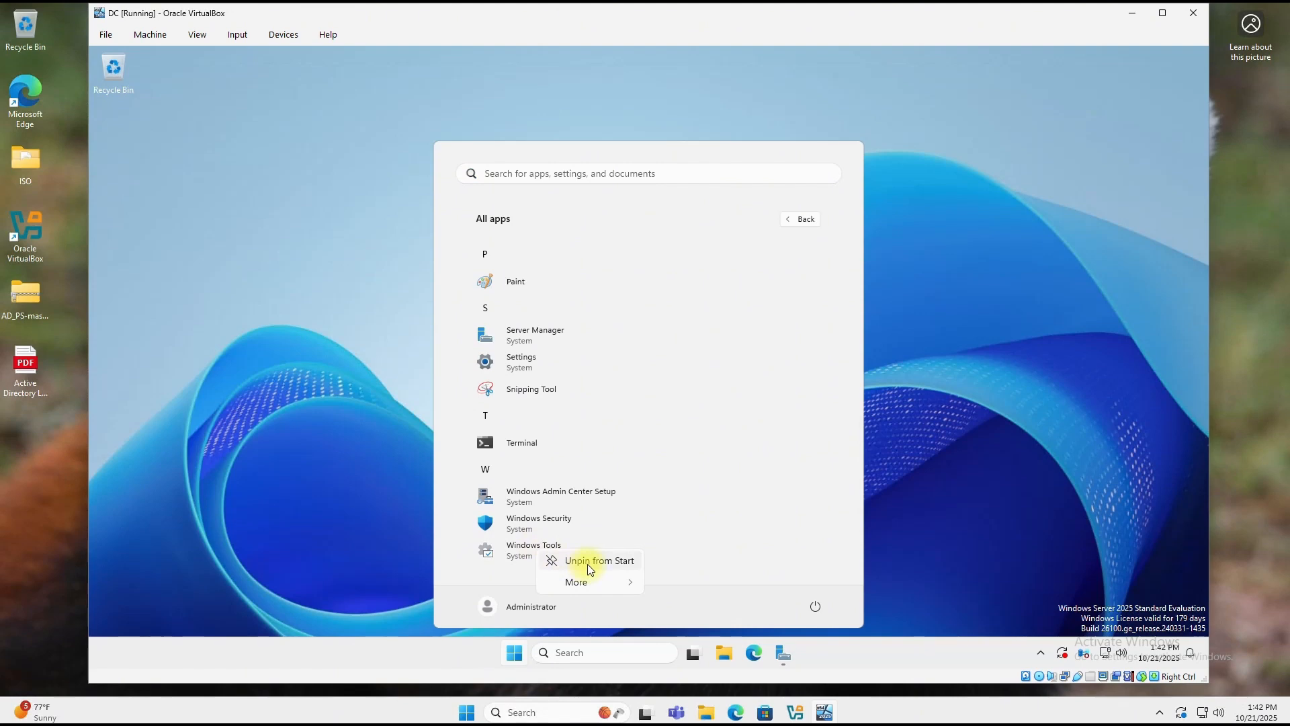
click(1063, 282)
click(808, 221)
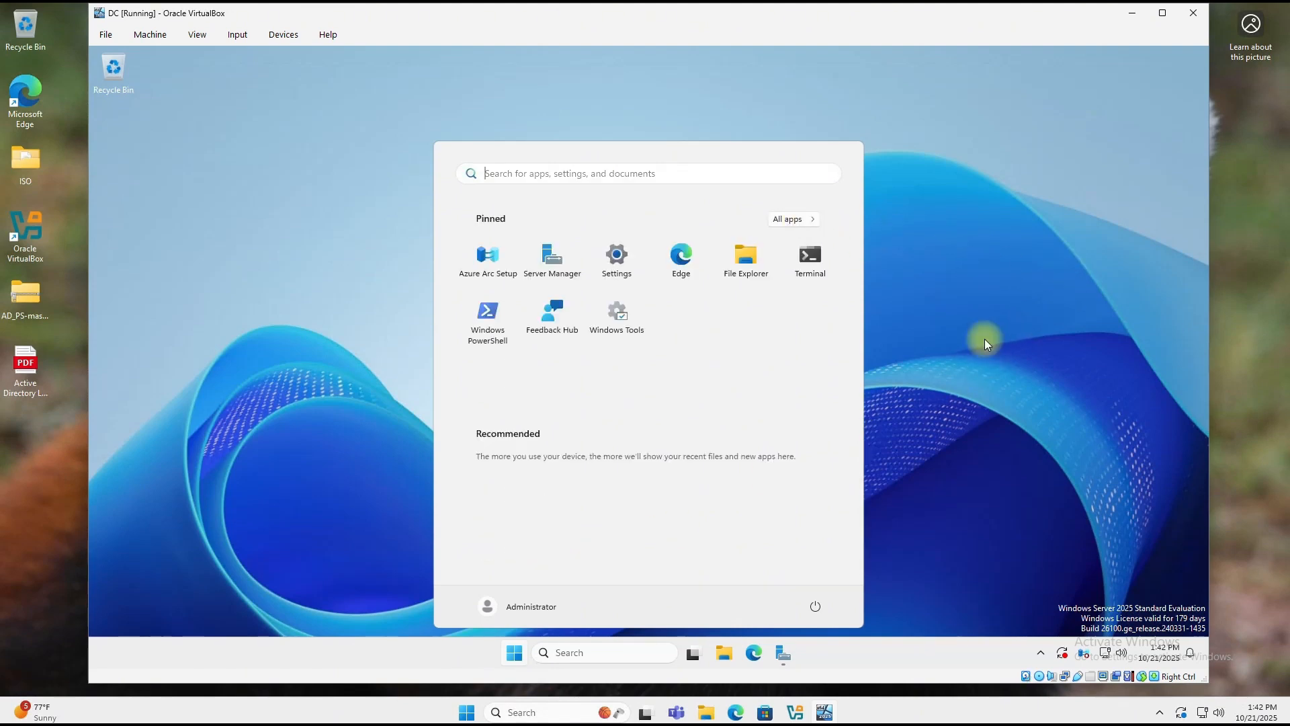
click(986, 251)
click(781, 654)
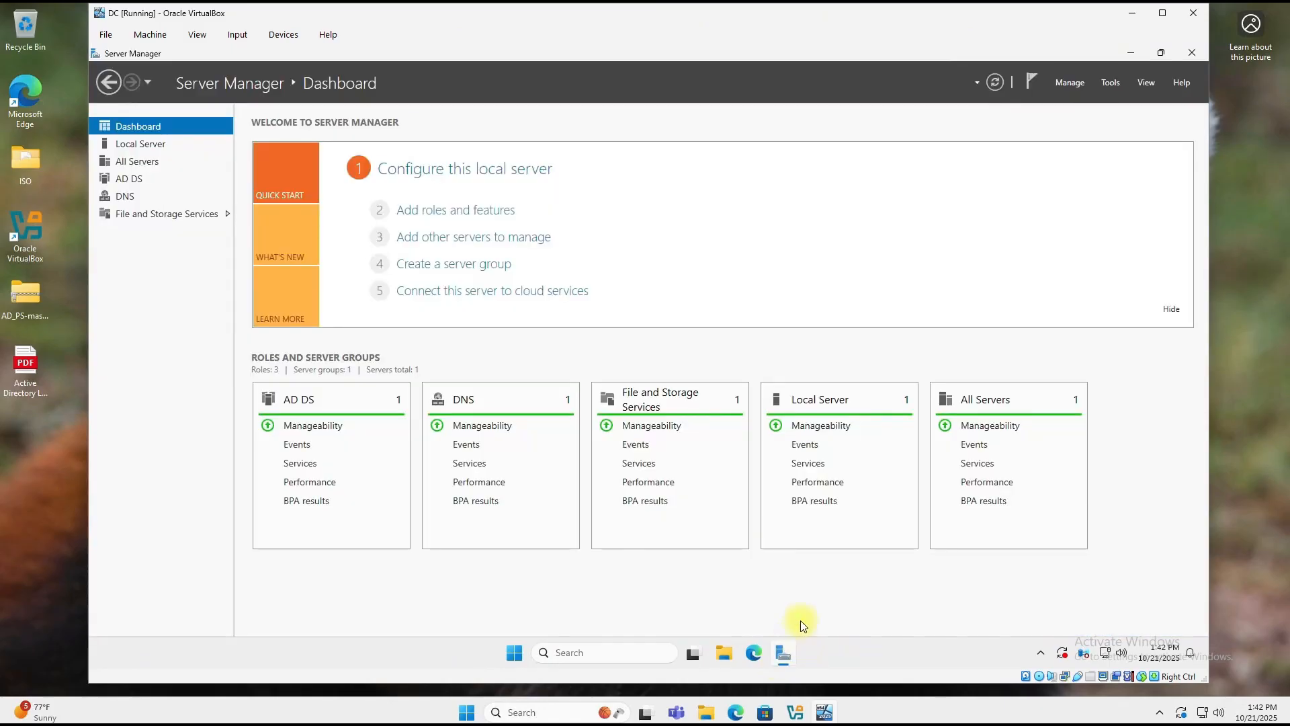
click(1109, 84)
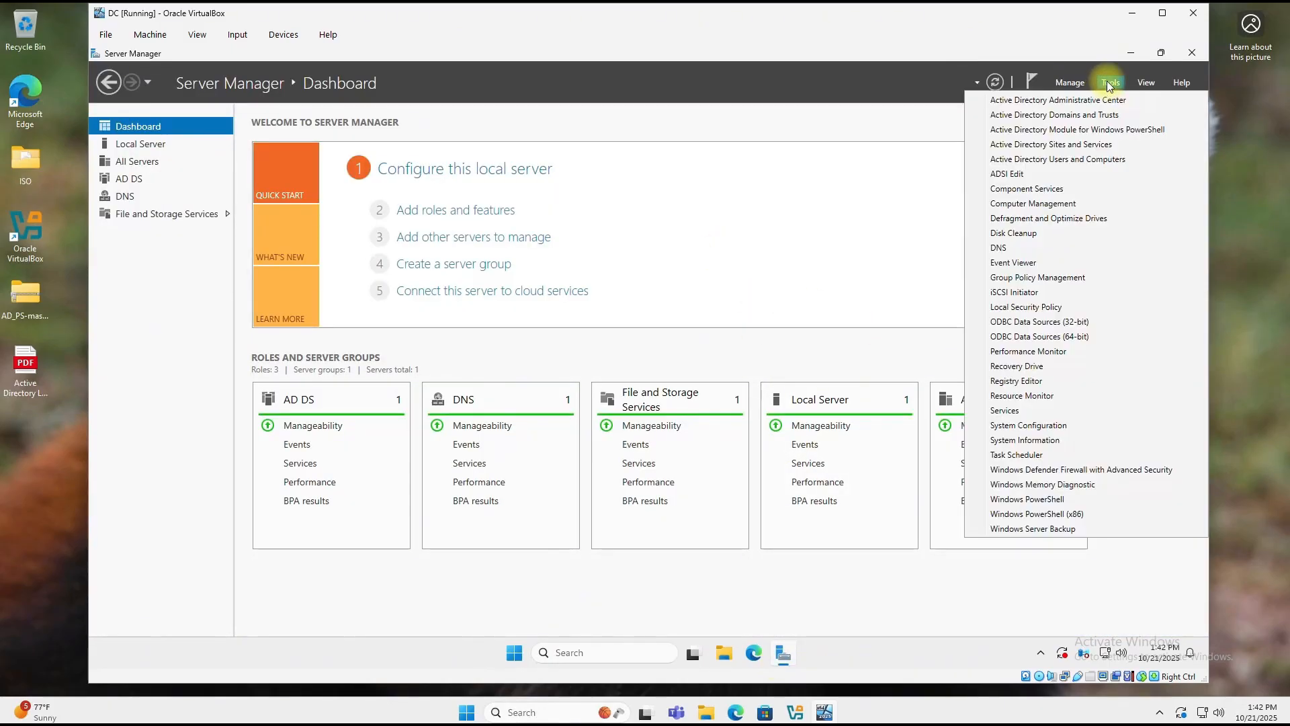
Step: Open Active Directory Users and Computers and expand mydomain.com
click(1039, 160)
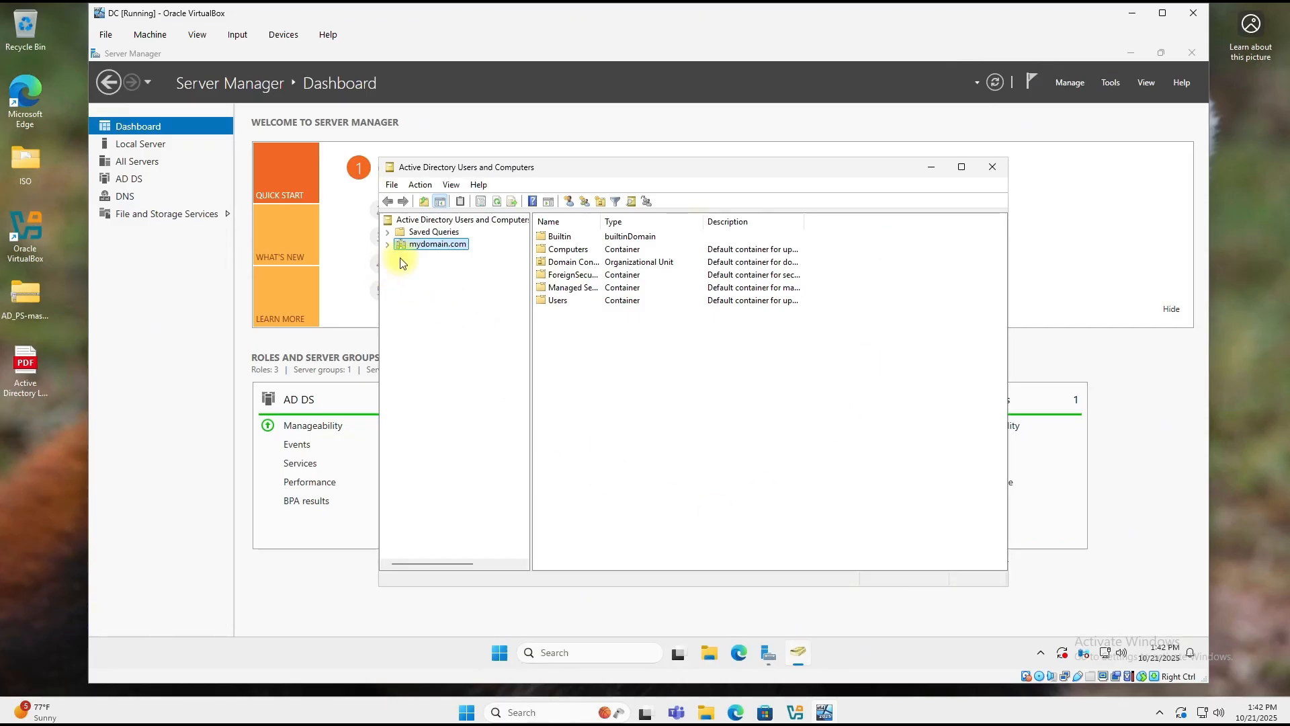
click(388, 245)
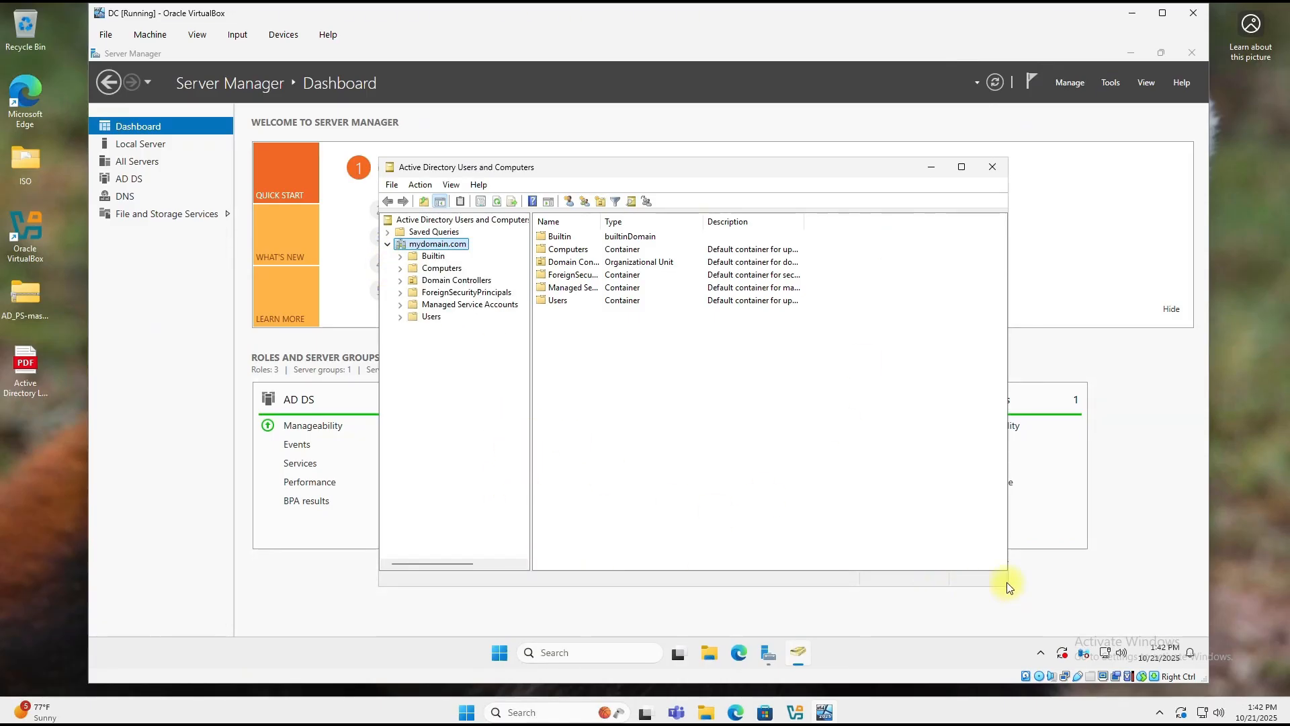
drag(1008, 586, 1056, 589)
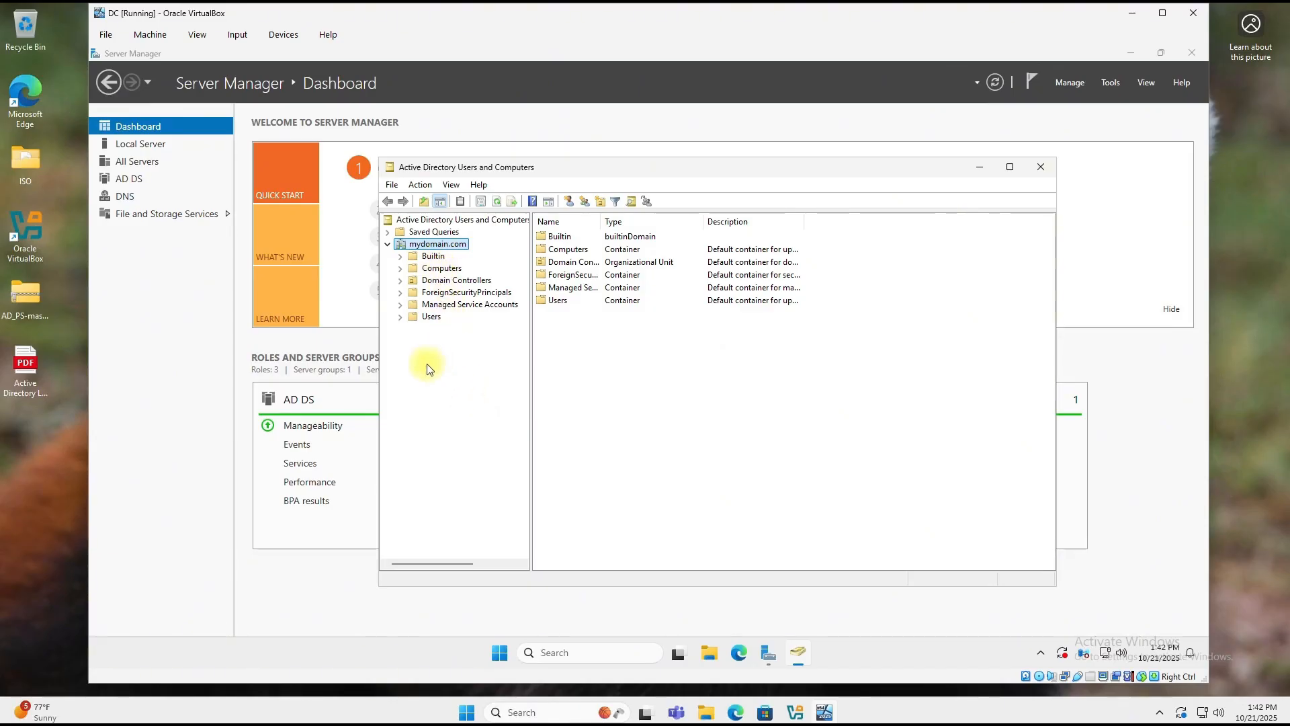
Step: Create the _ADMINS organizational unit under mydomain.com with accidental-deletion protection unchecked
right_click(425, 250)
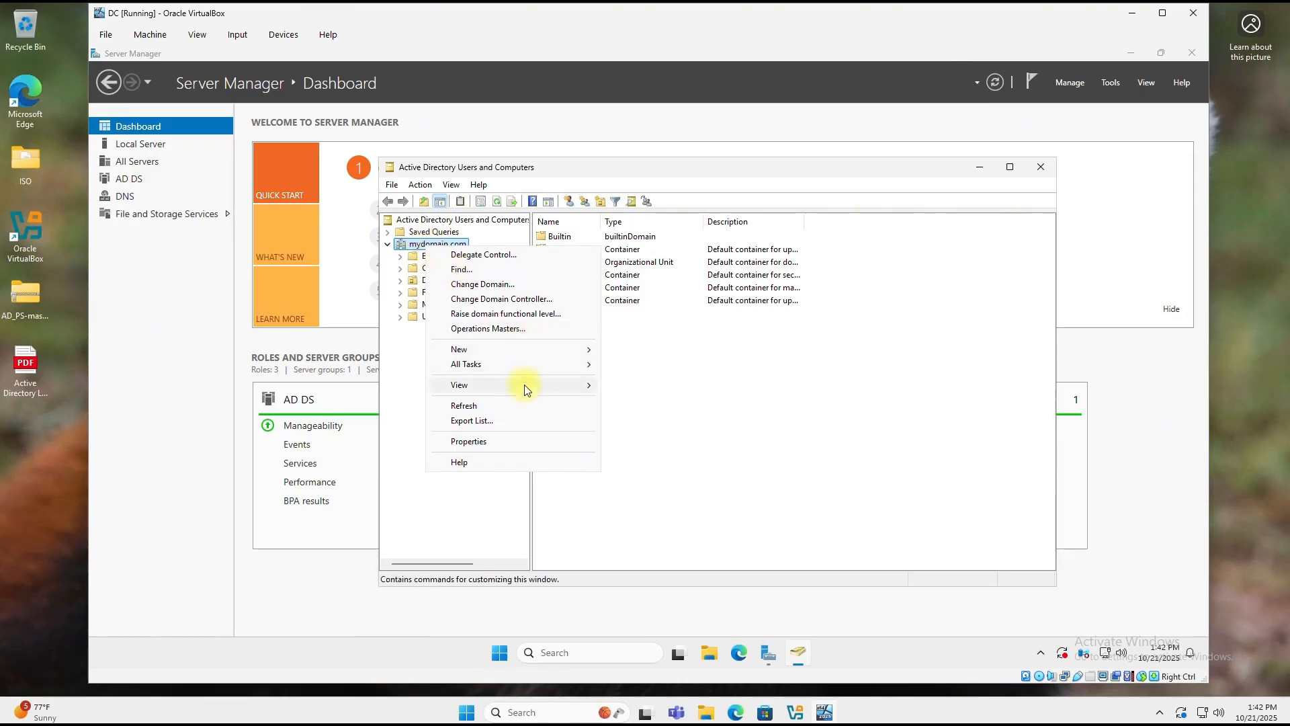
mouse_move(519, 350)
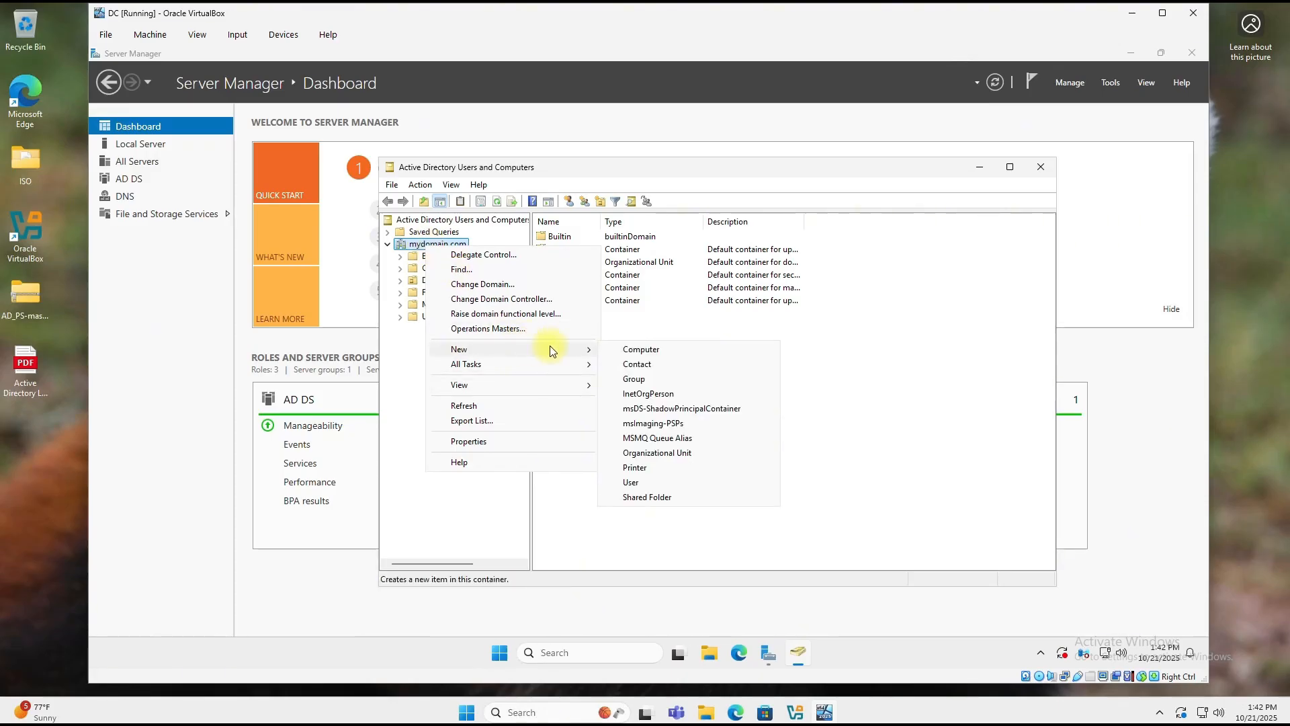
click(667, 457)
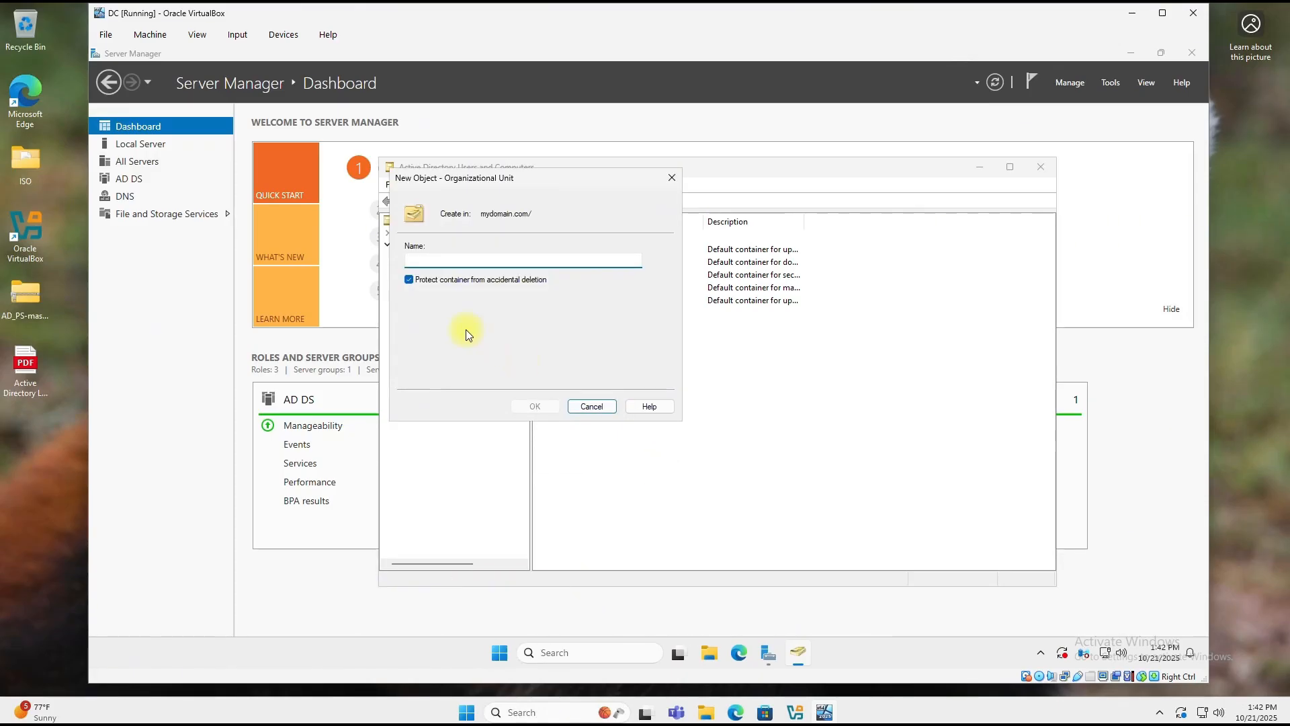
click(409, 280)
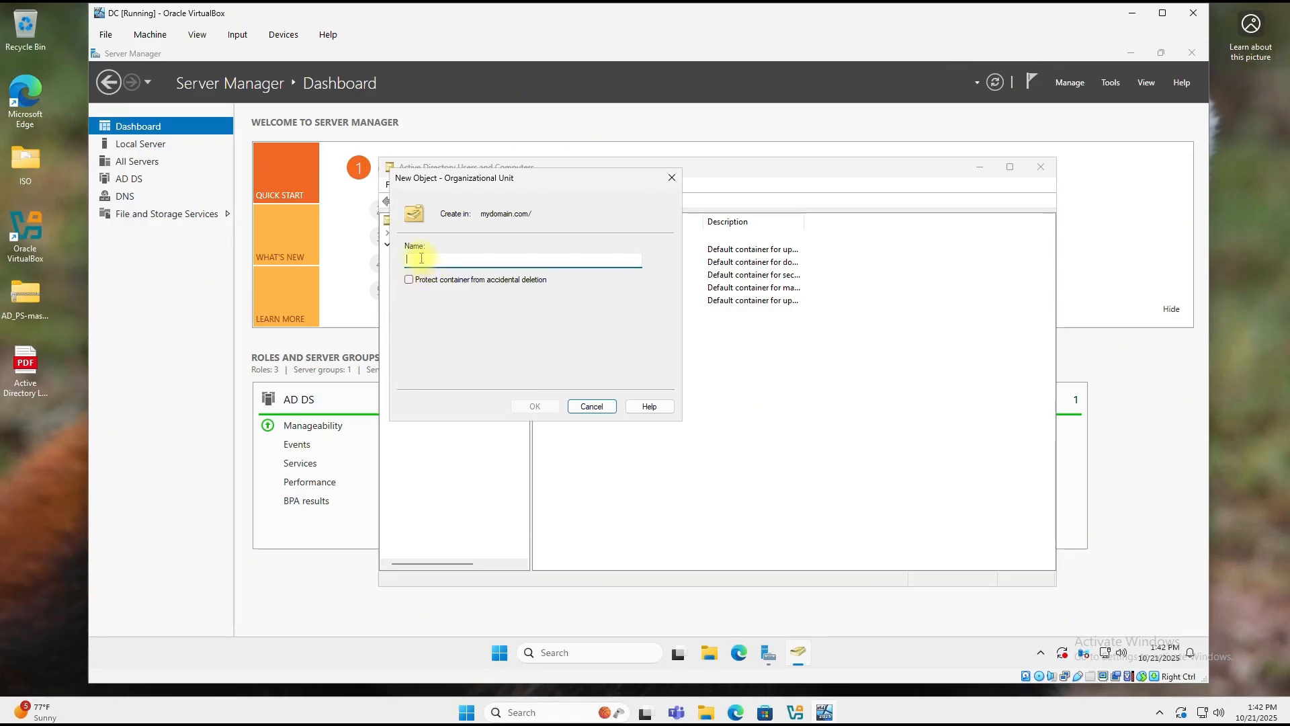
text(_ADMINS)
click(547, 408)
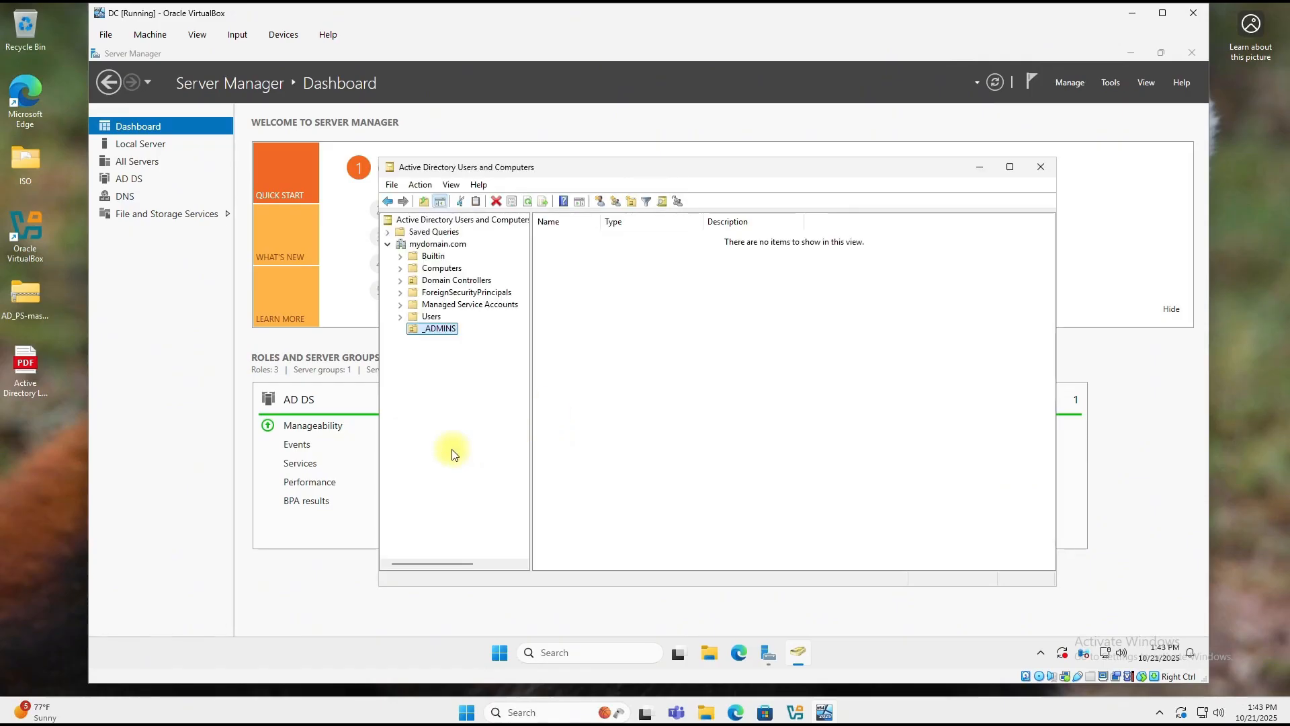
Step: Start a new user in _ADMINS, entering the user's first name, last name and logon name
right_click(443, 329)
mouse_move(514, 387)
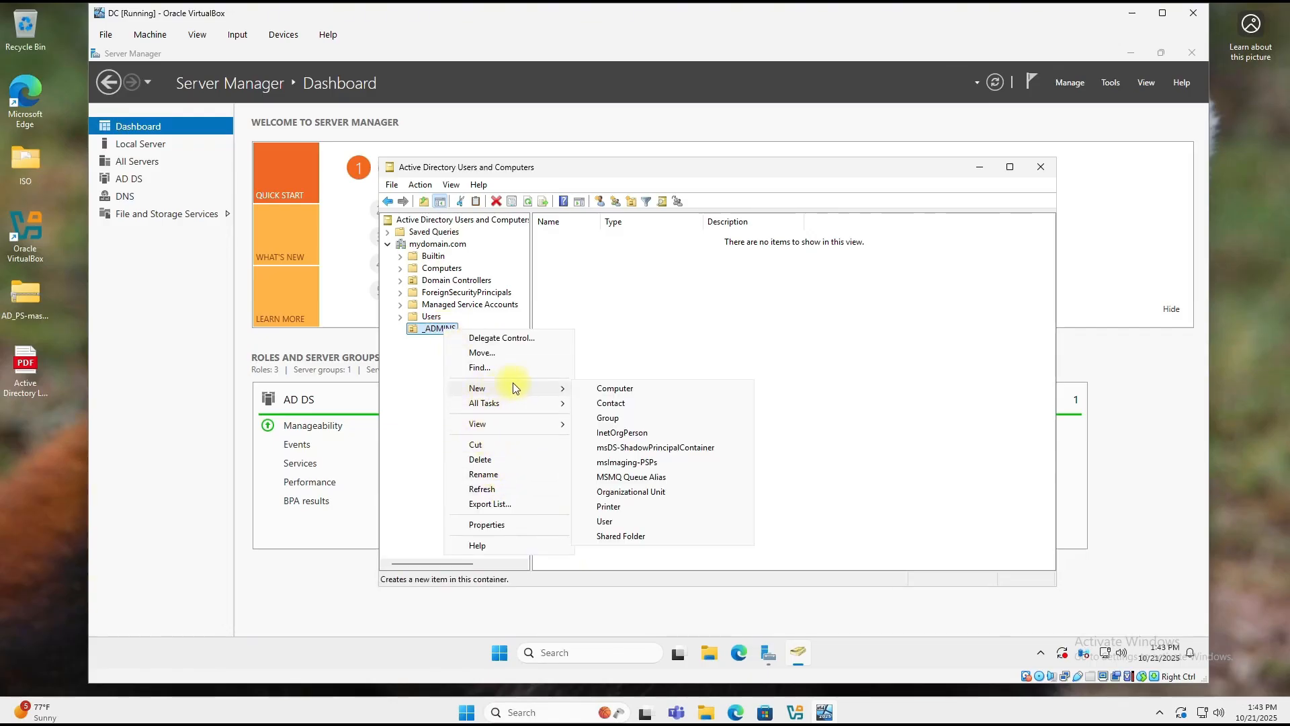
click(608, 523)
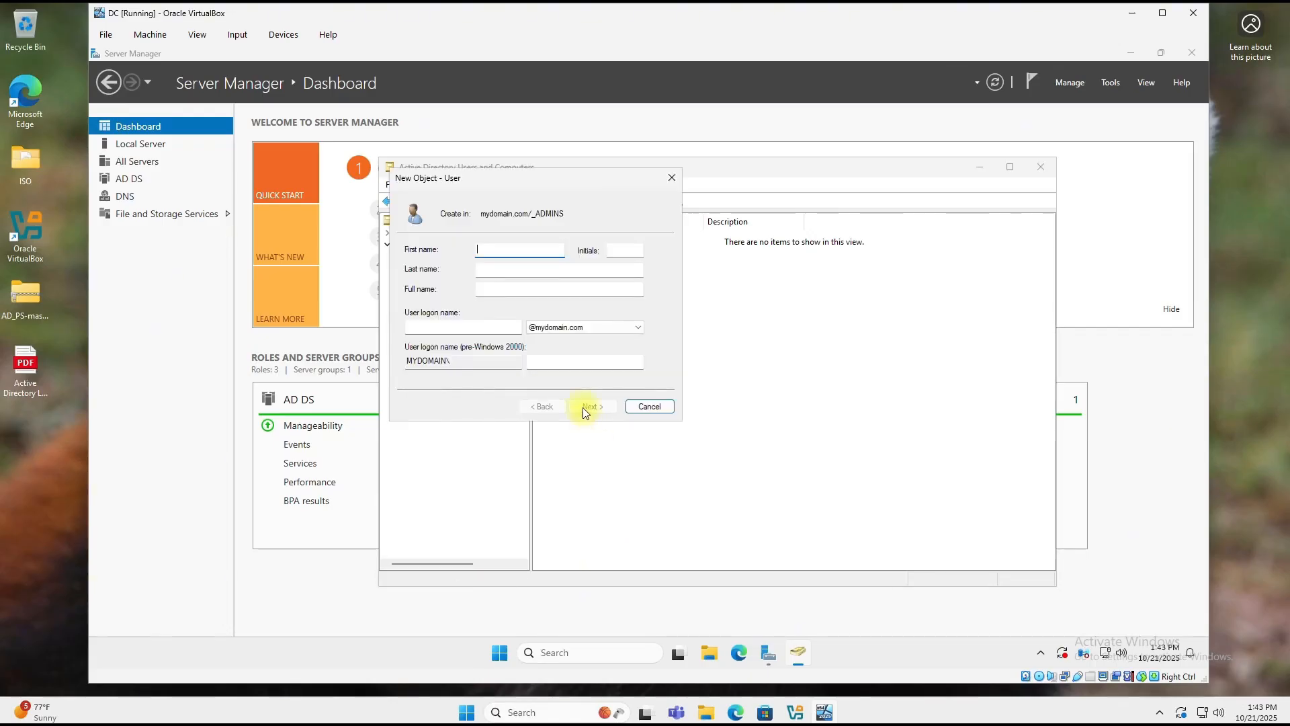
key(Tab)
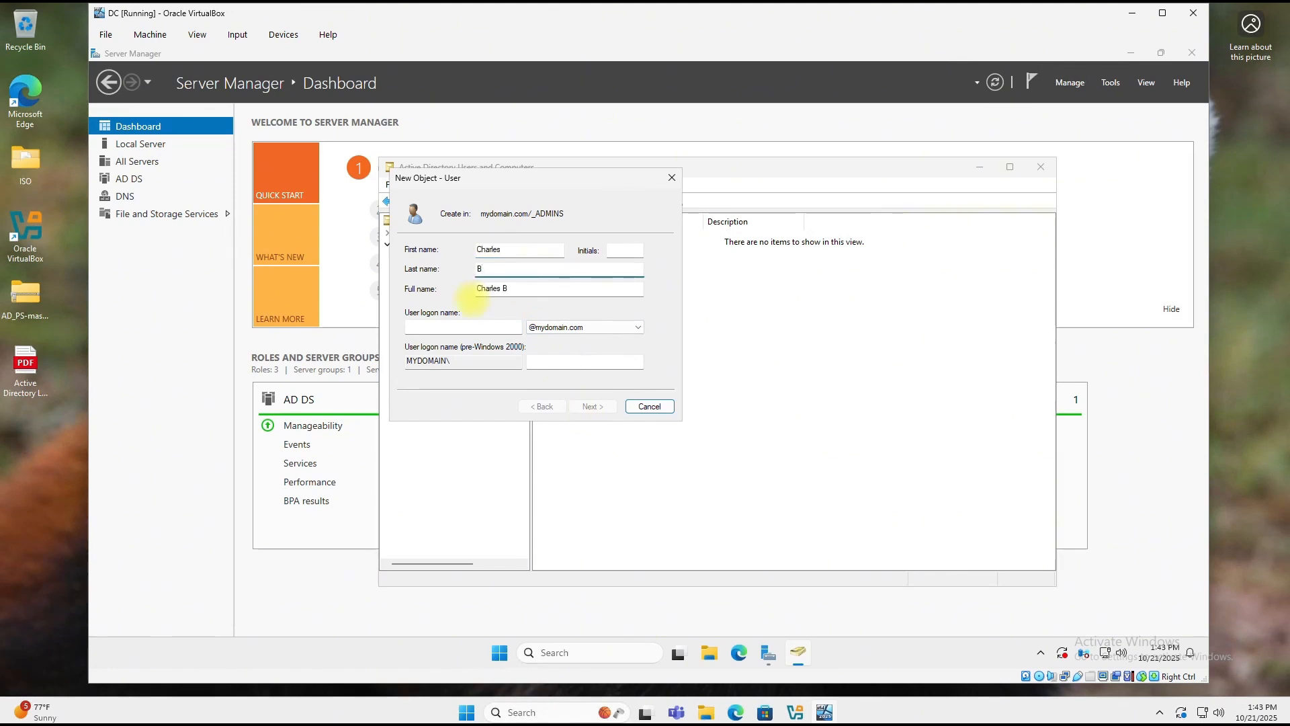
key(Tab)
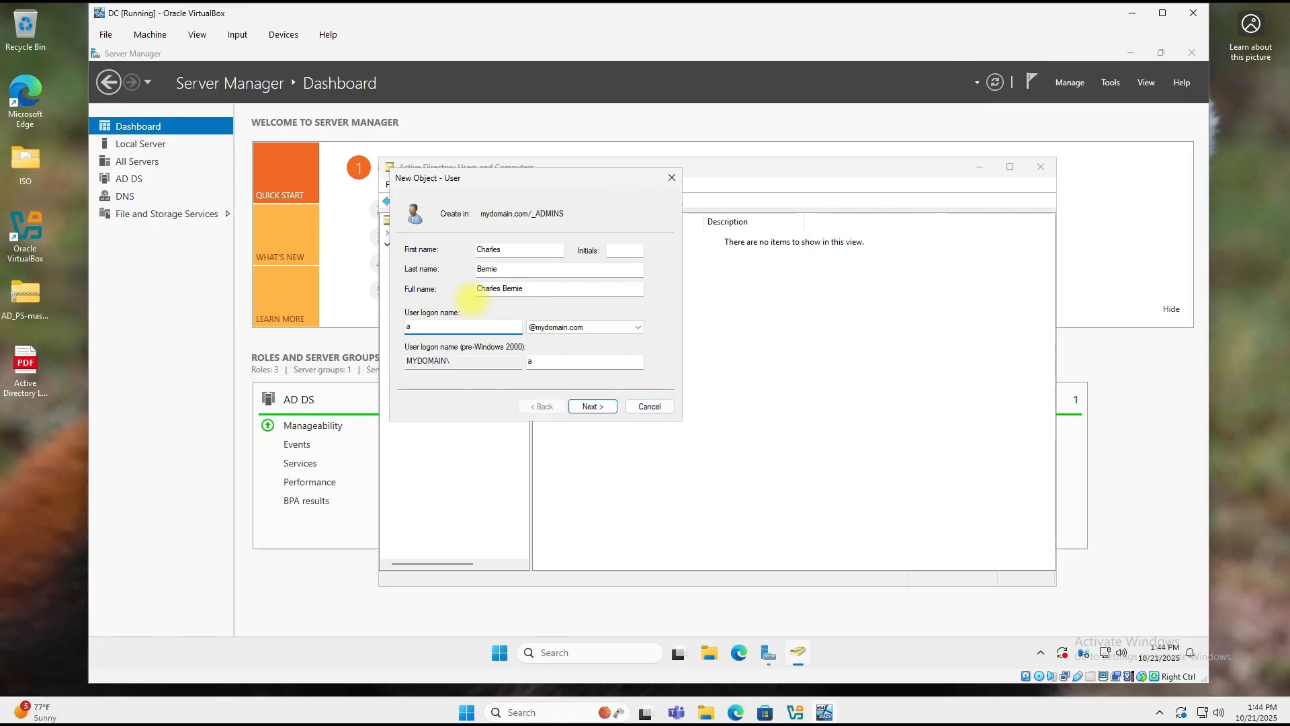
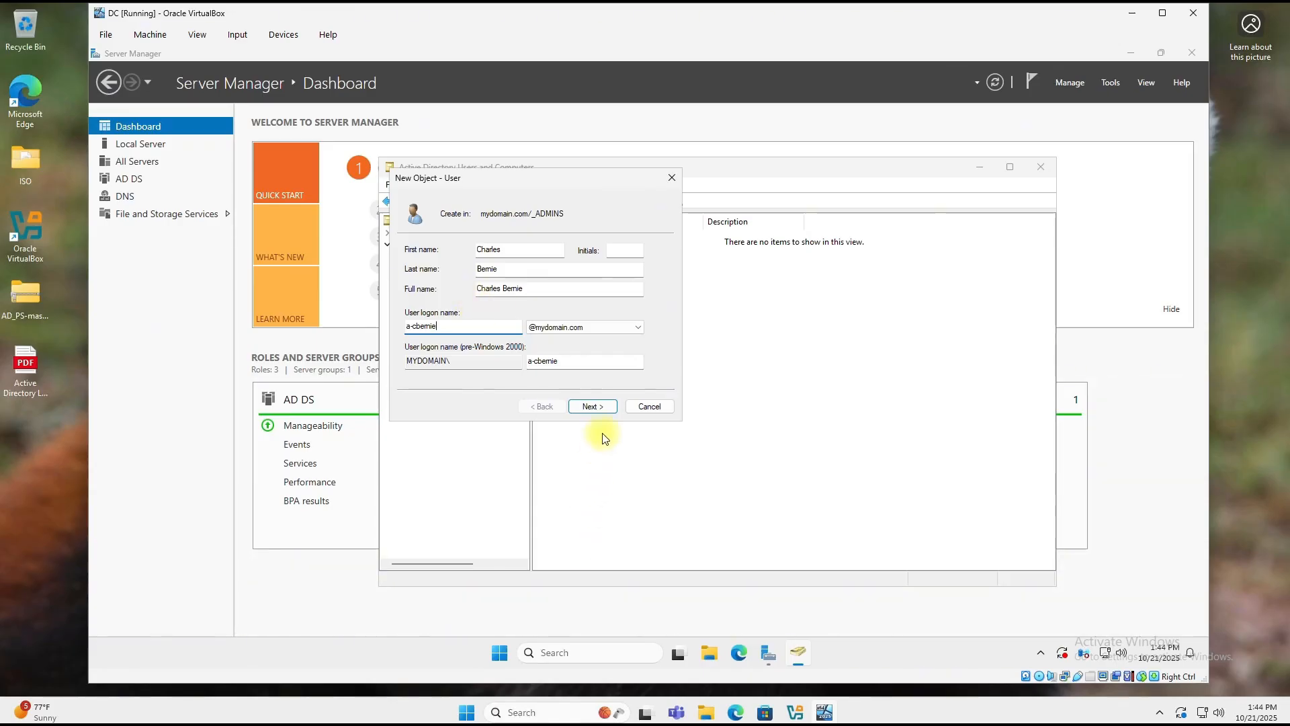
click(593, 406)
Step: Set a non-expiring password with no change required at next logon, confirm it, and finish
click(409, 293)
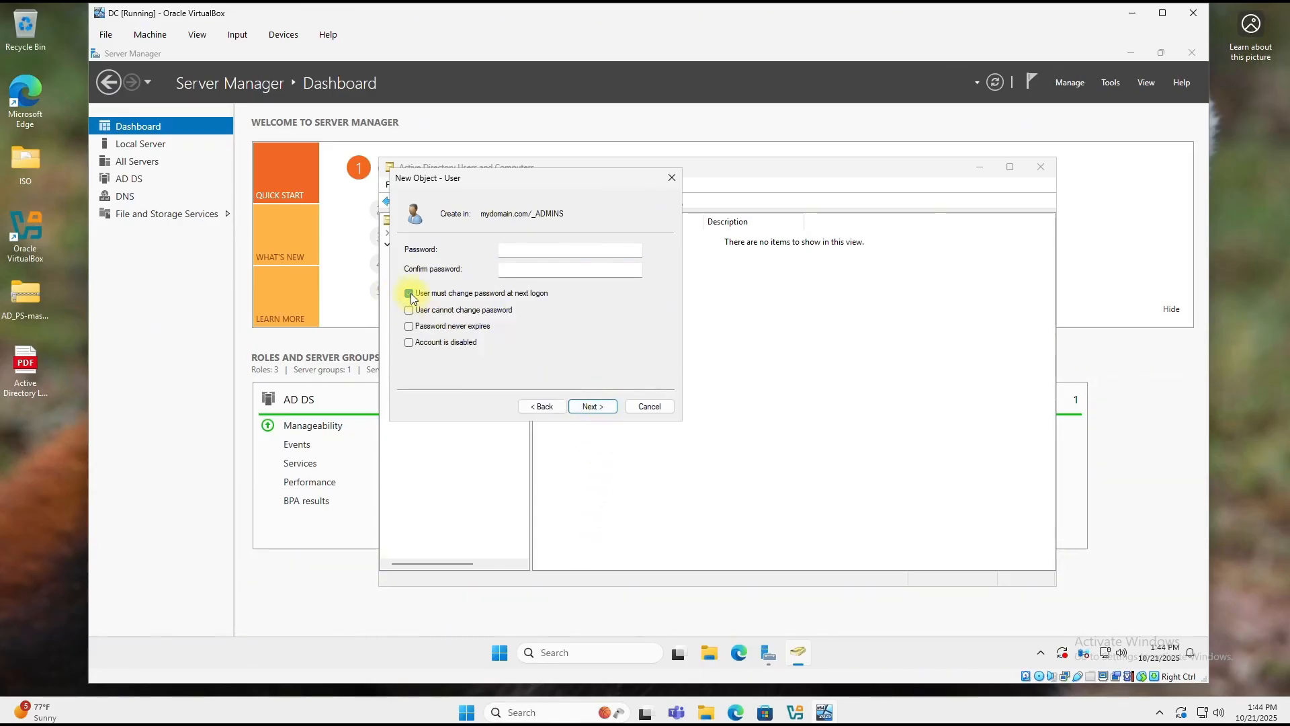
click(409, 326)
click(538, 251)
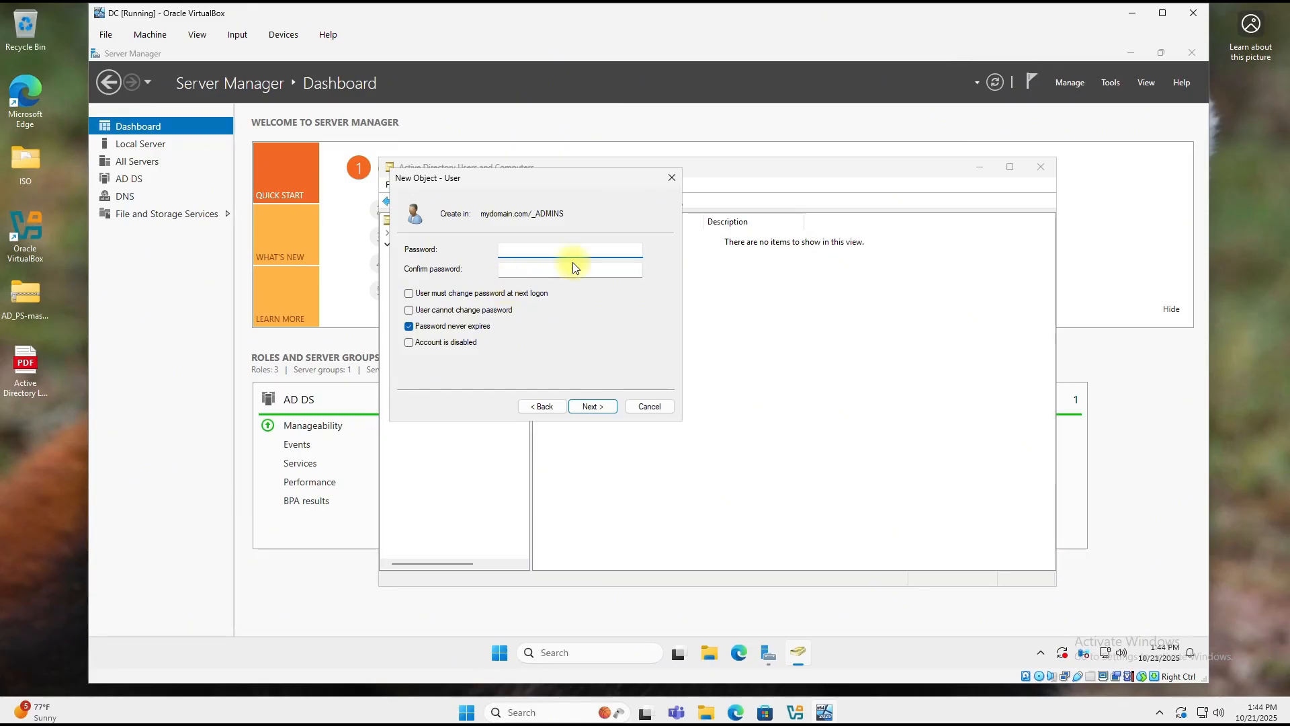
key(Tab)
text(Password1)
key(Return)
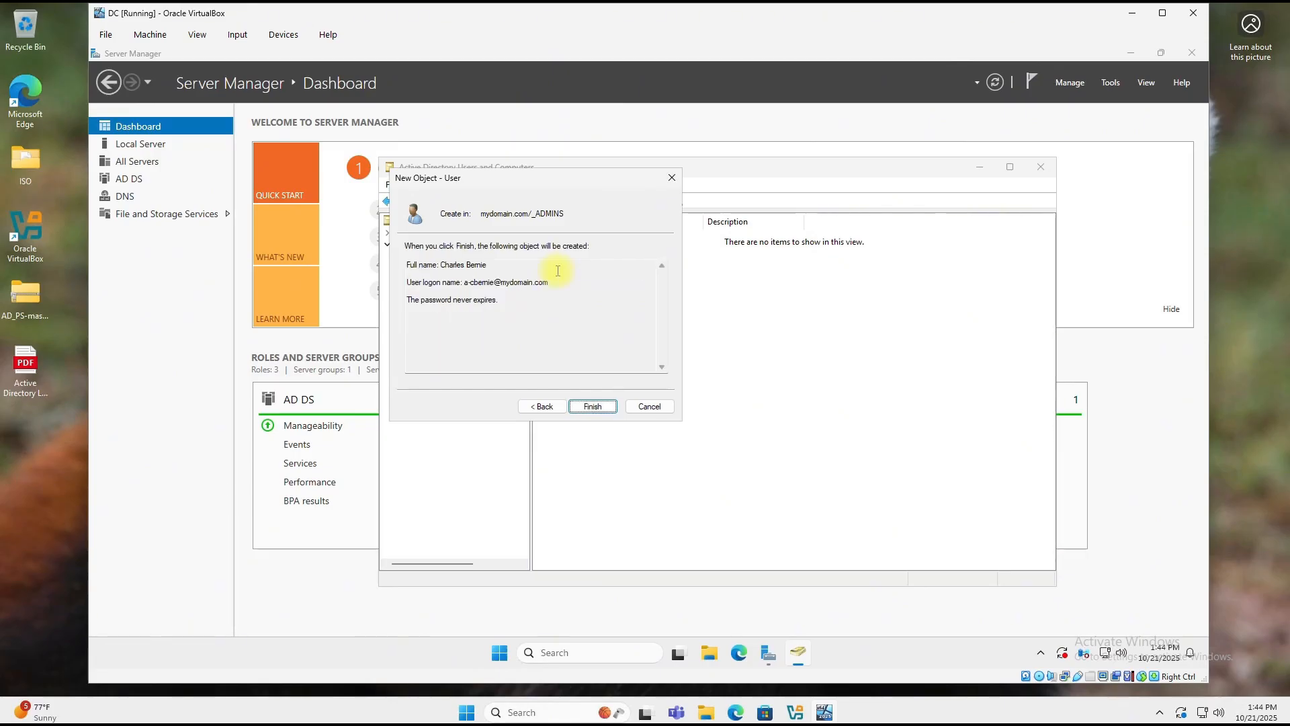
click(592, 406)
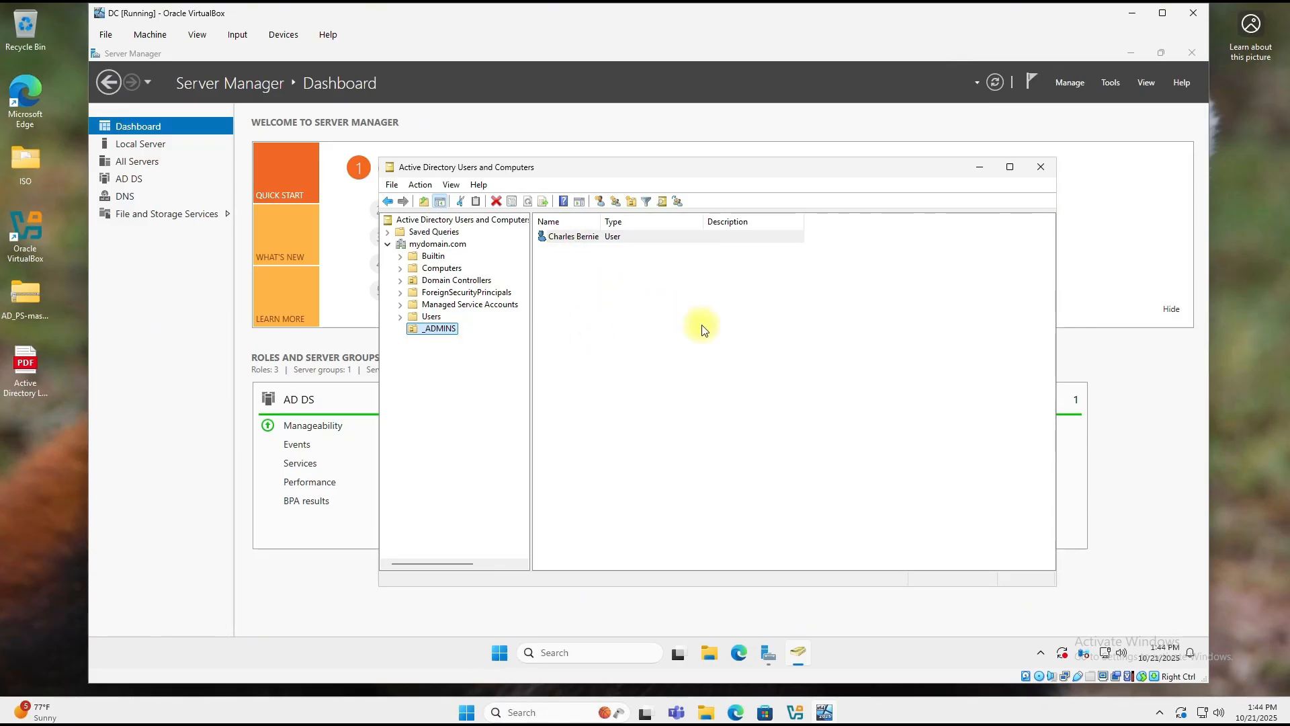
Step: Add Domain Admins to the new user's Member Of groups, apply, and close the console
right_click(561, 238)
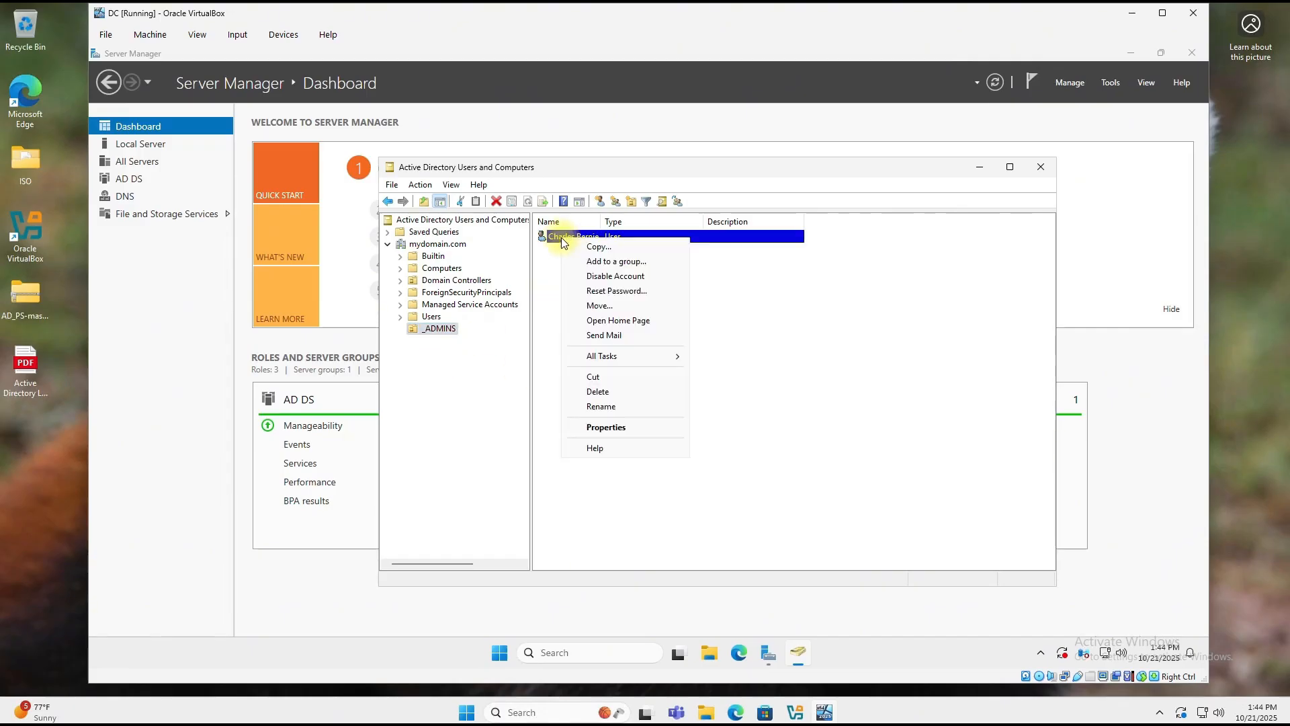
click(621, 423)
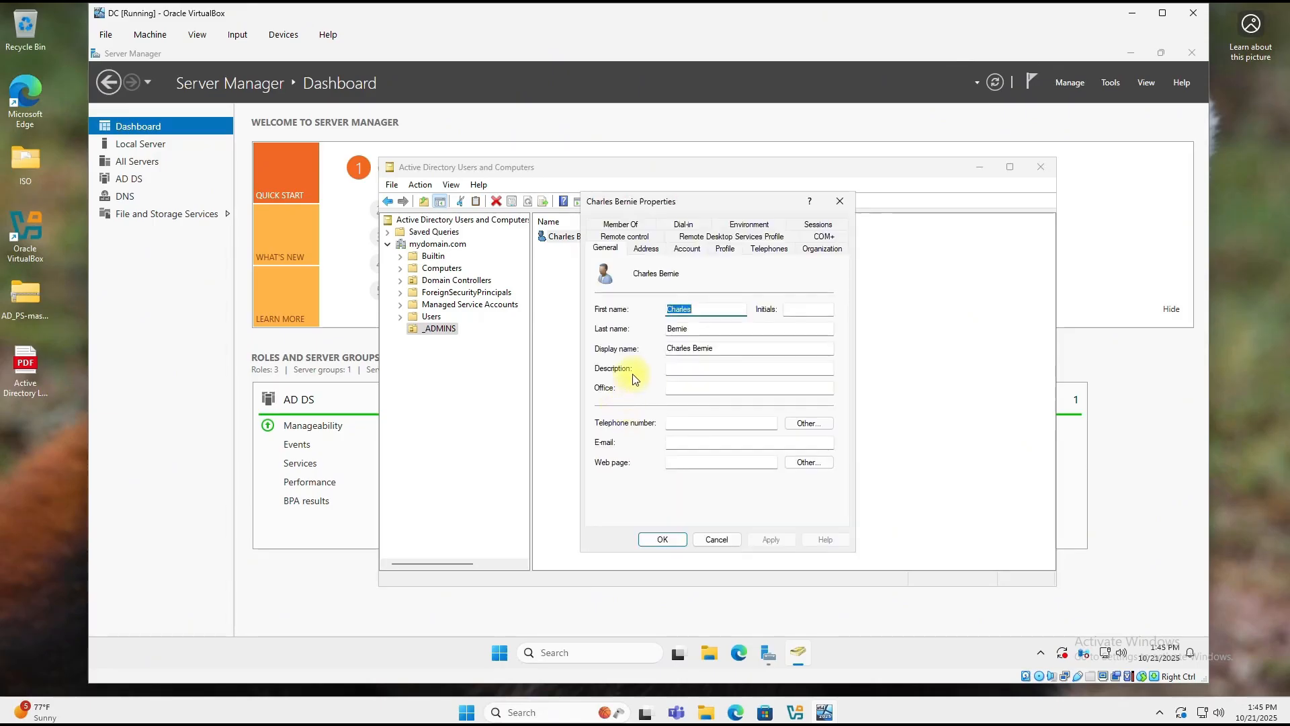
click(630, 228)
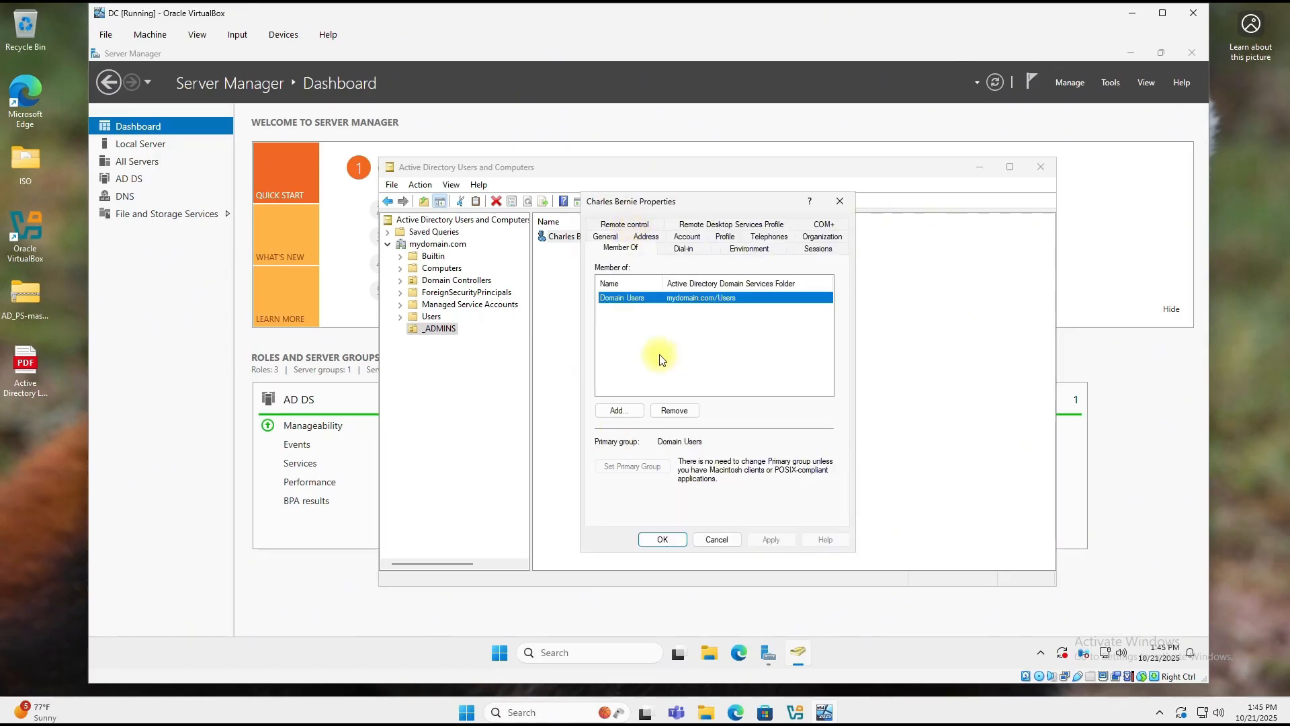
click(624, 410)
text(domain admin)
click(852, 323)
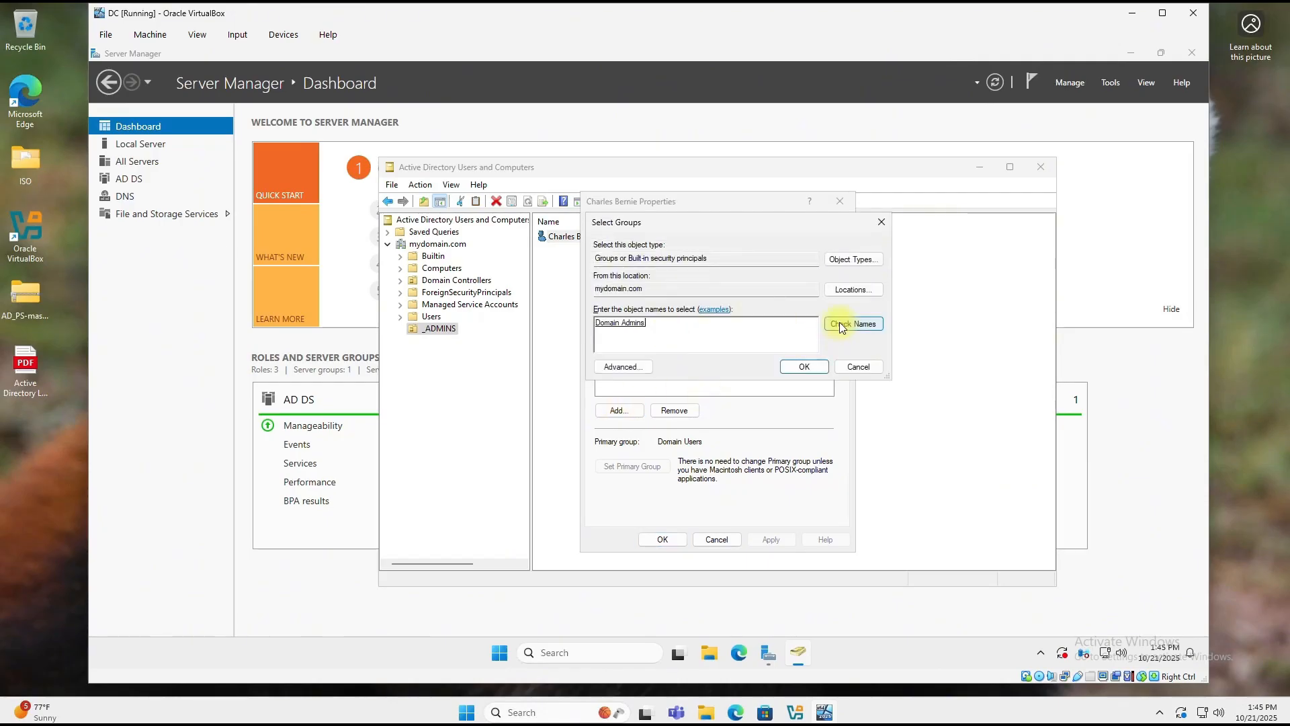
click(805, 366)
click(772, 540)
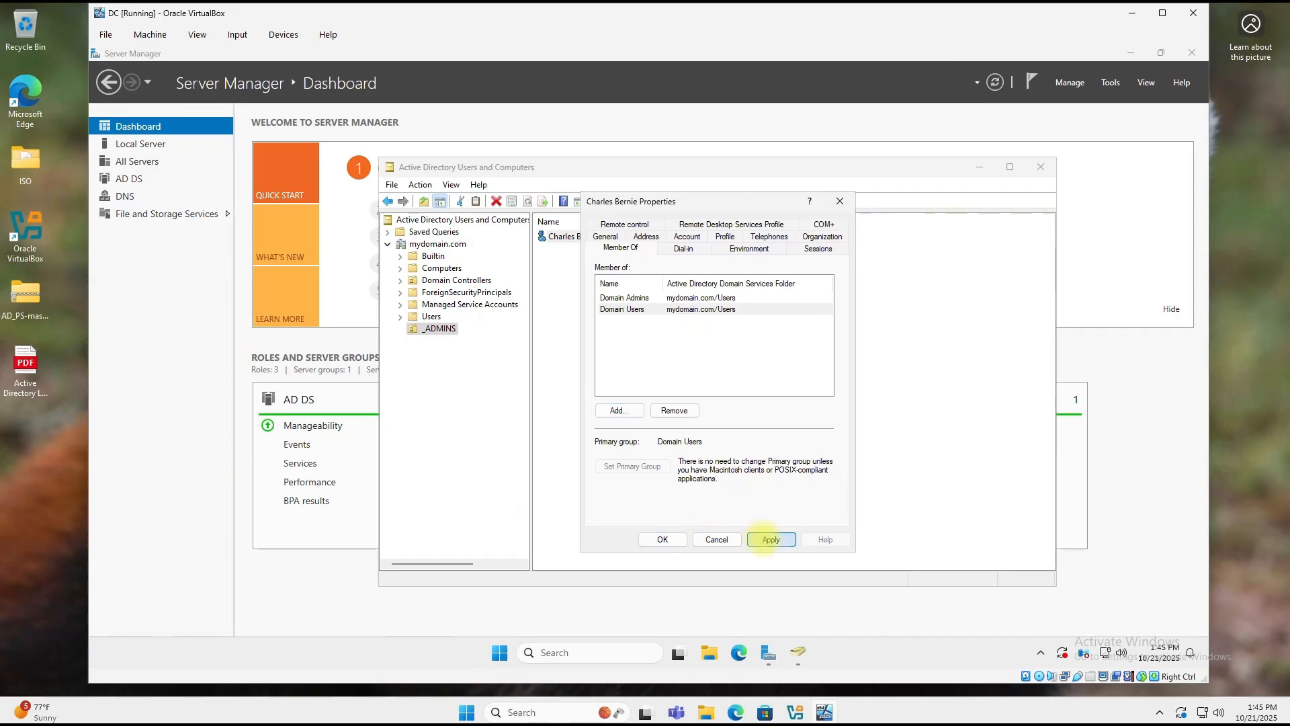
click(663, 539)
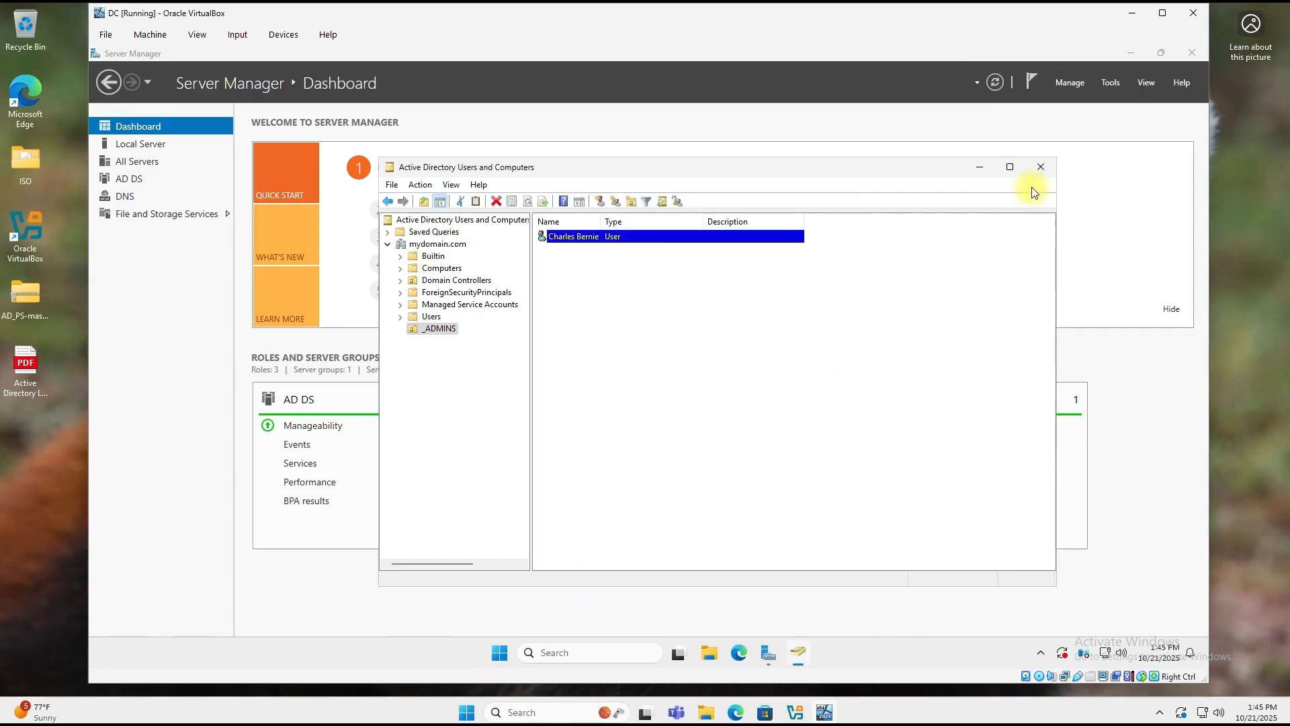
click(1041, 167)
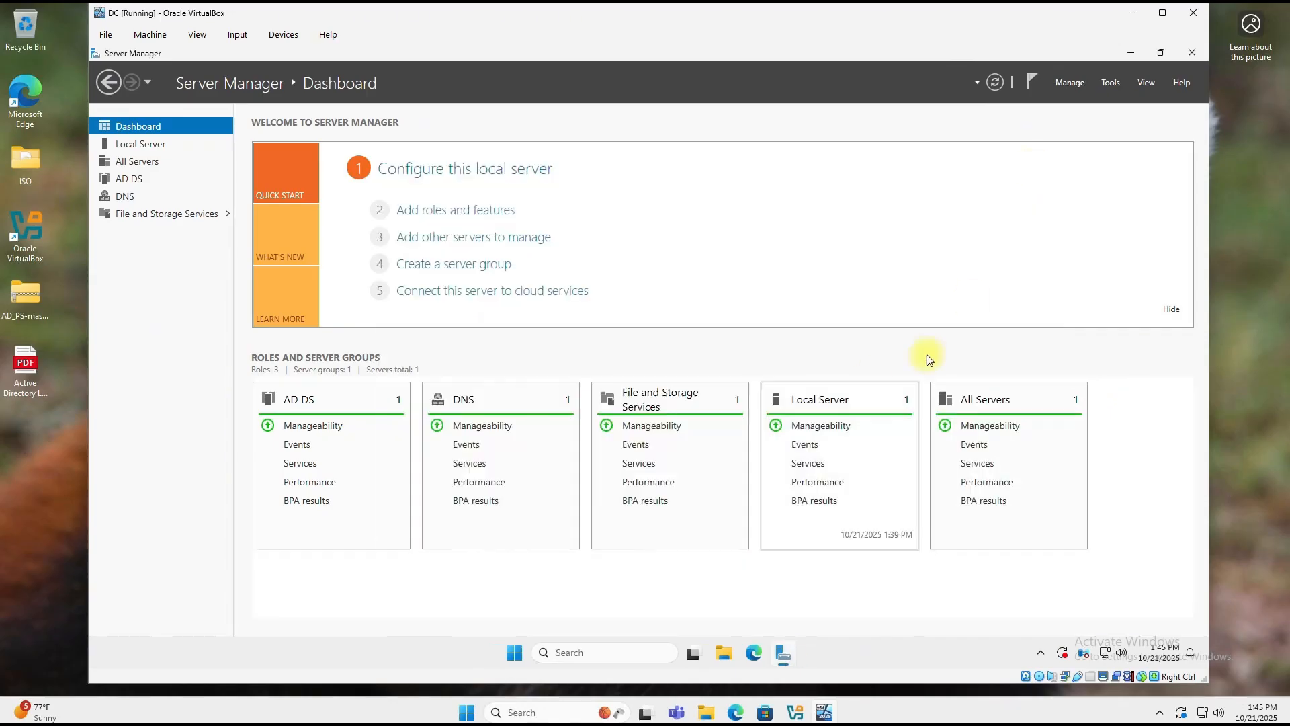
Step: Close Server Manager and sign out of the Administrator account
click(1189, 53)
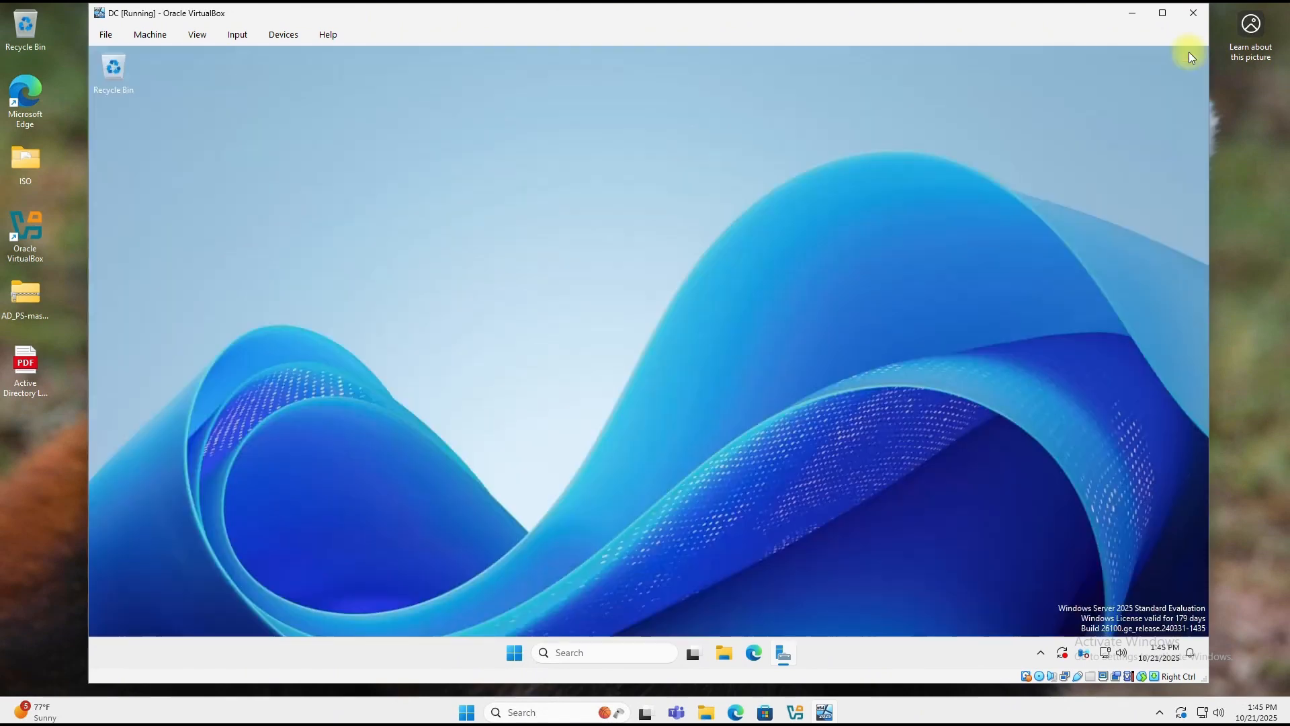
click(529, 652)
click(531, 607)
click(490, 579)
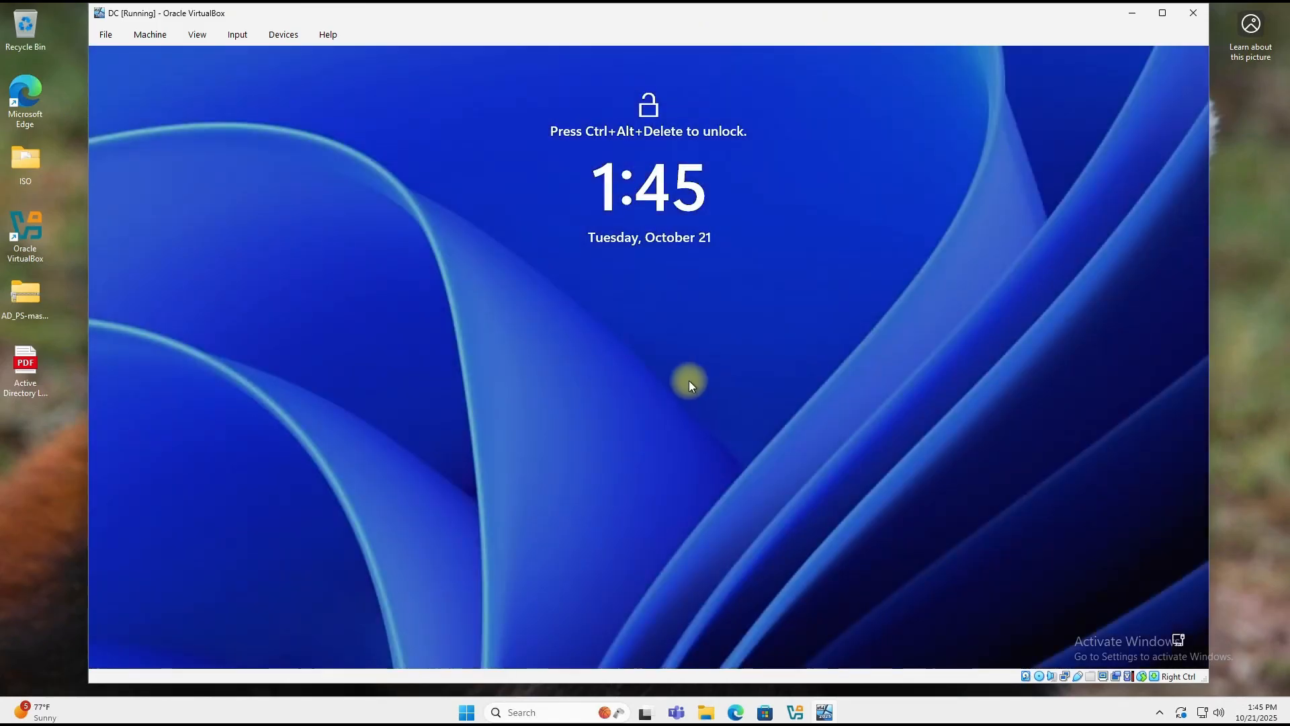
Step: Sign in as Other user with the new admin account's logon name and password
key(ctrl+alt+Delete)
click(183, 629)
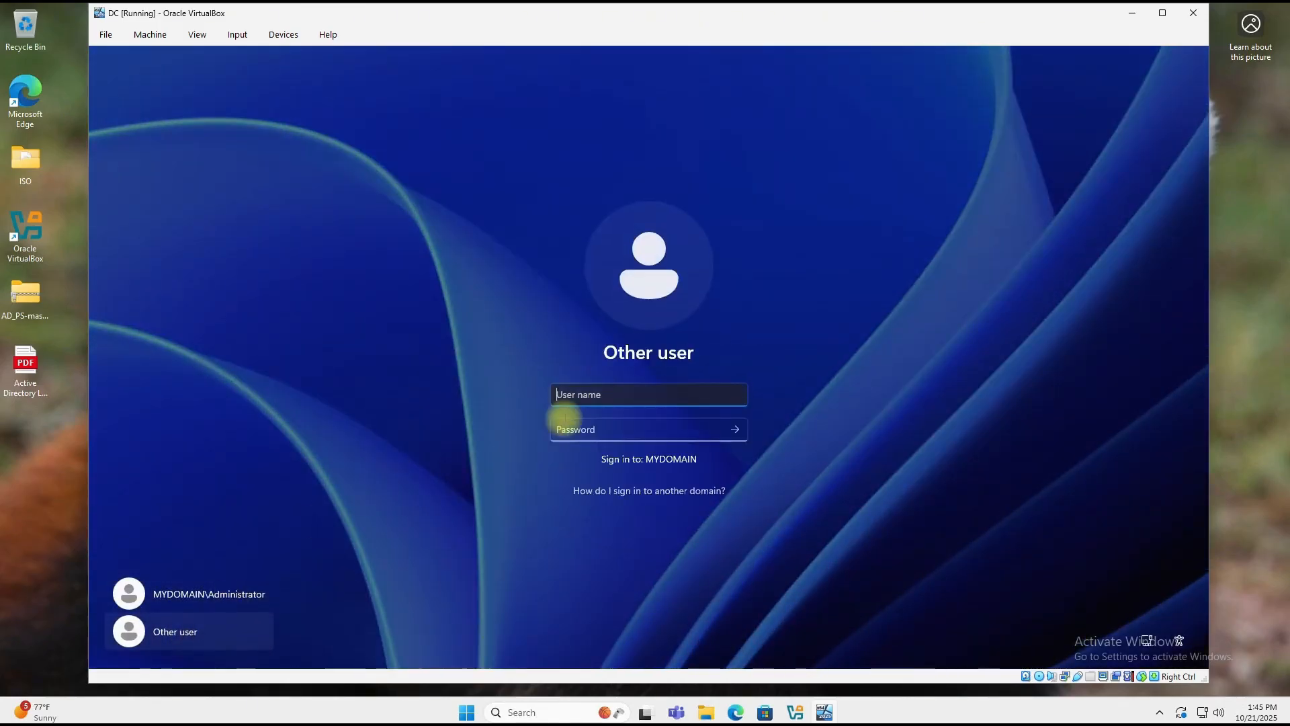
key(Tab)
text(••••)
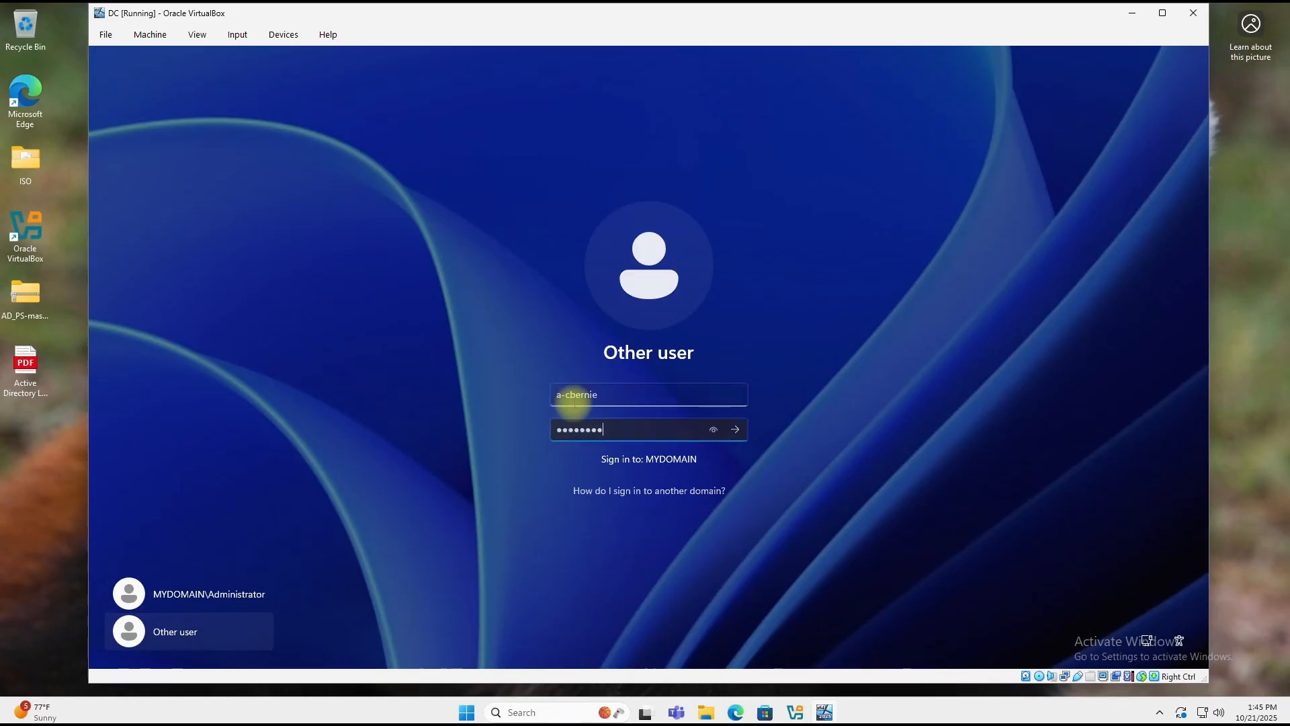
text(••••)
key(Return)
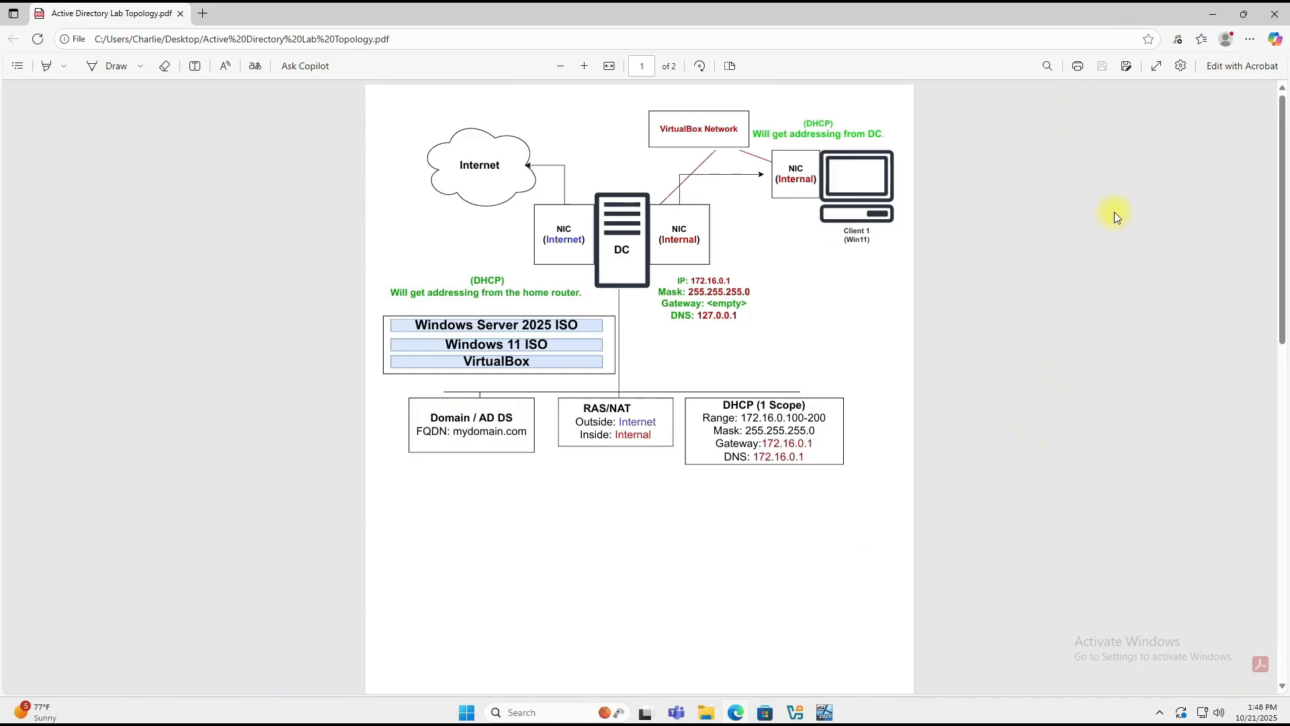
Step: Minimize the topology PDF in Edge to return to the VM
click(1208, 13)
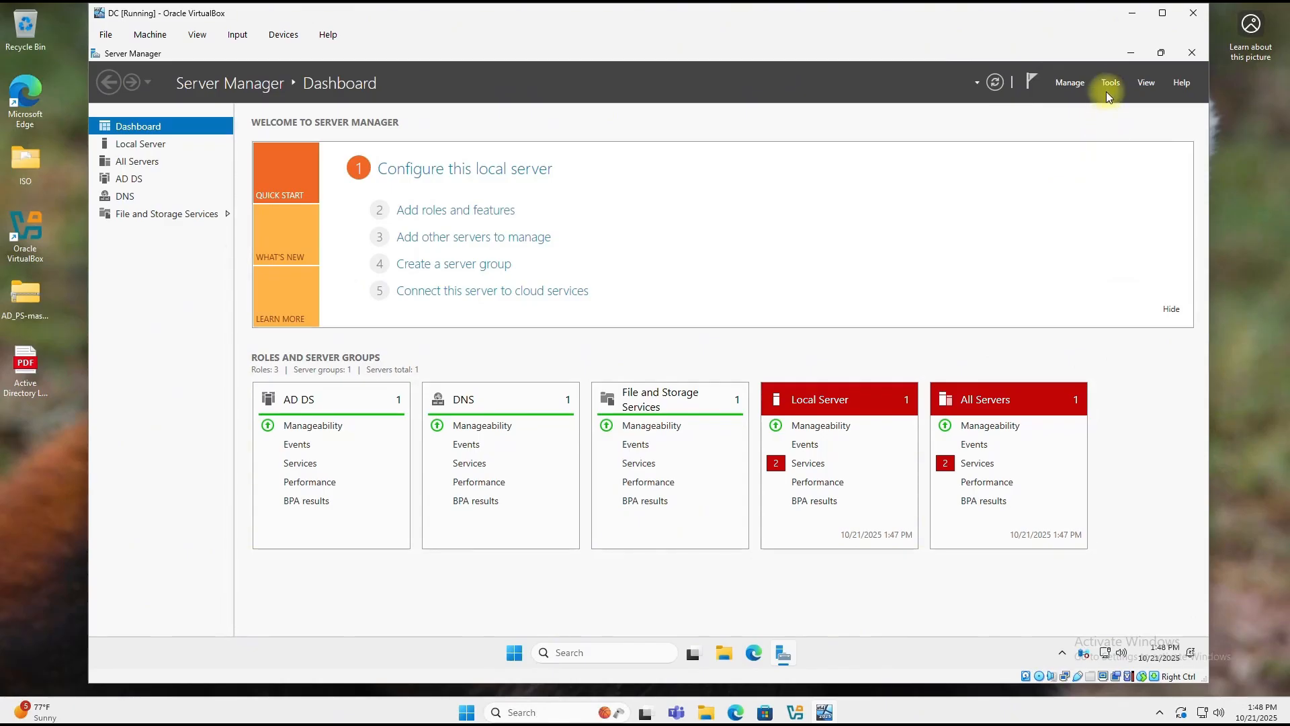
Step: Start Add Roles and Features on DC.mydomain.com and select the Remote Access role
click(1070, 85)
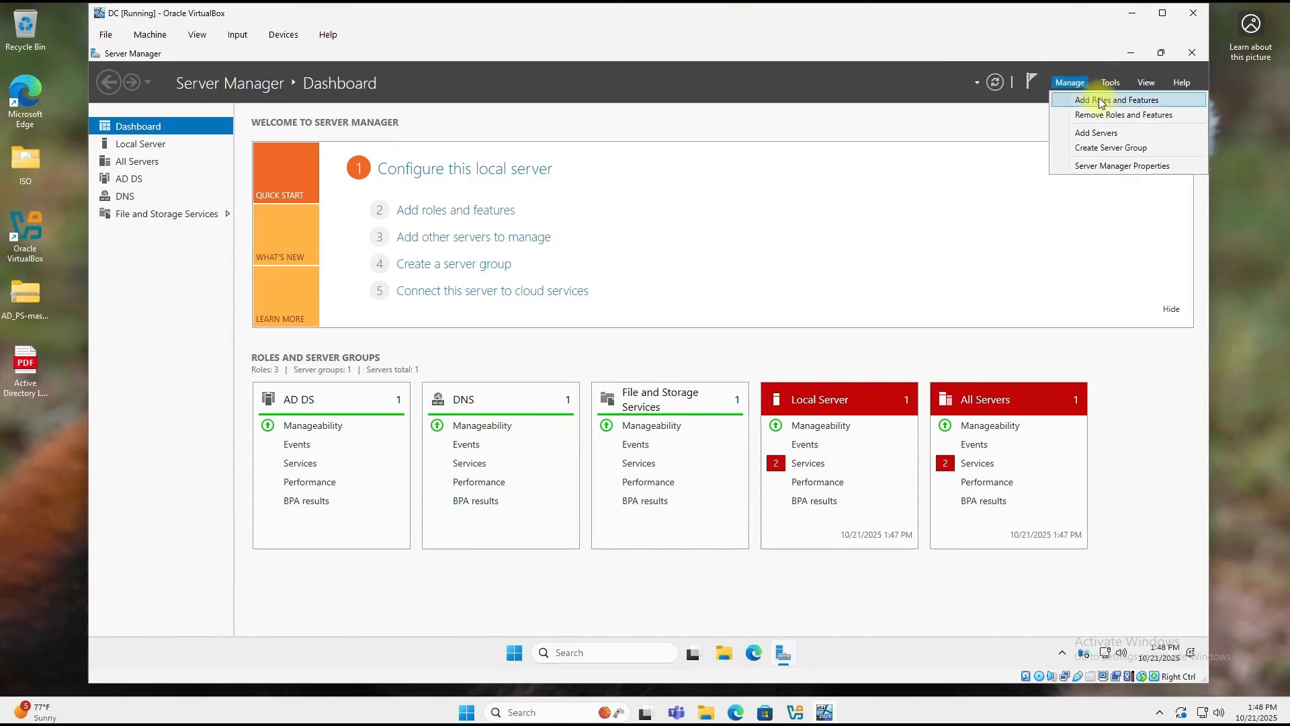
click(1091, 103)
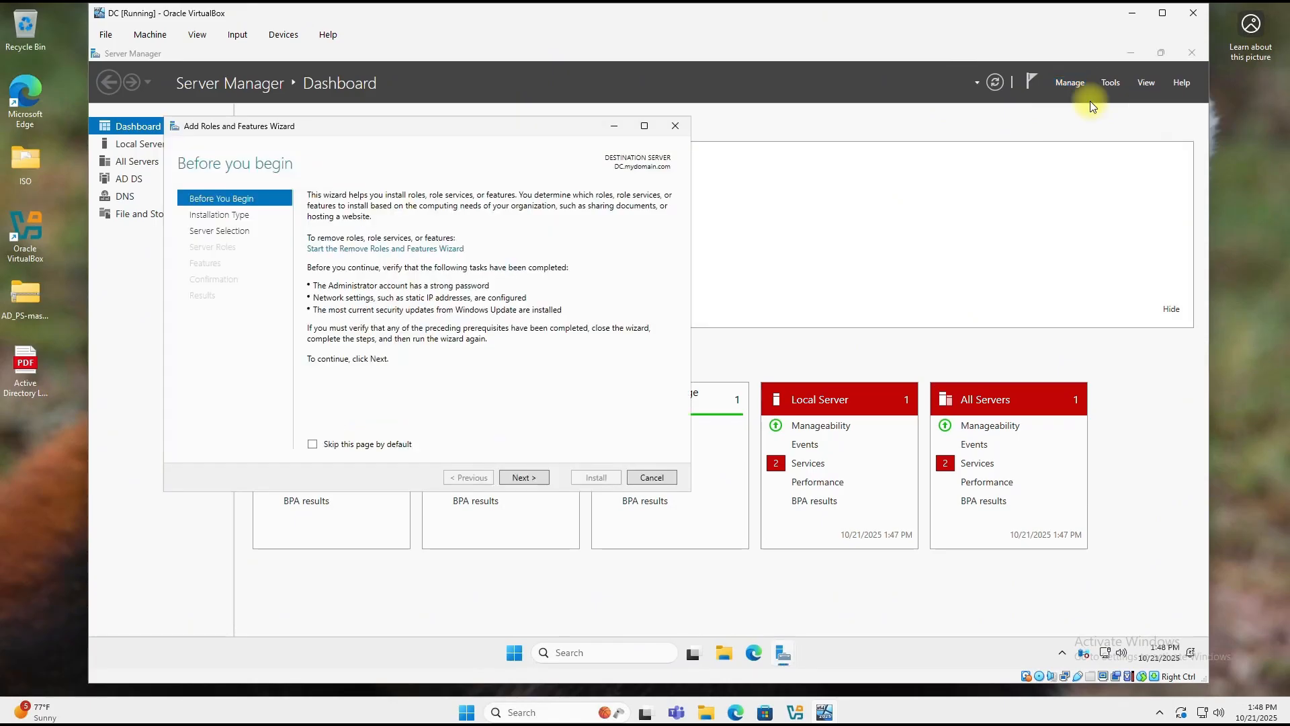
click(534, 478)
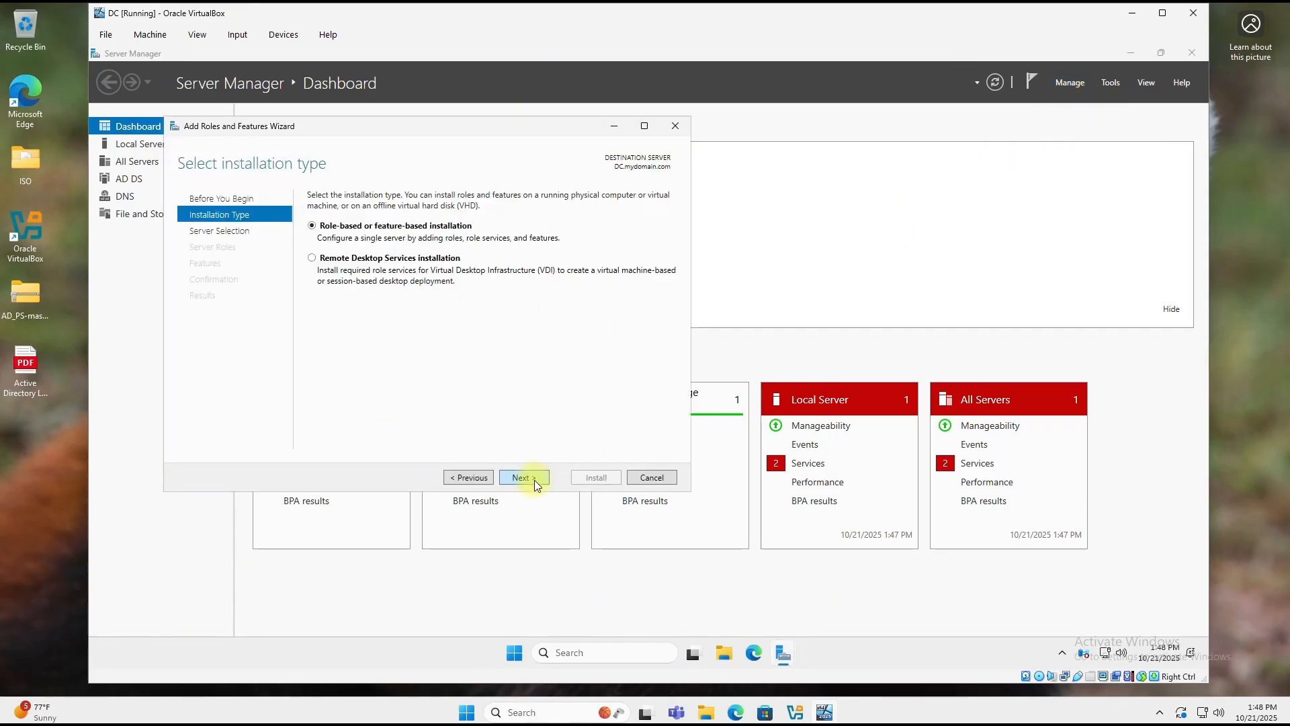
click(534, 478)
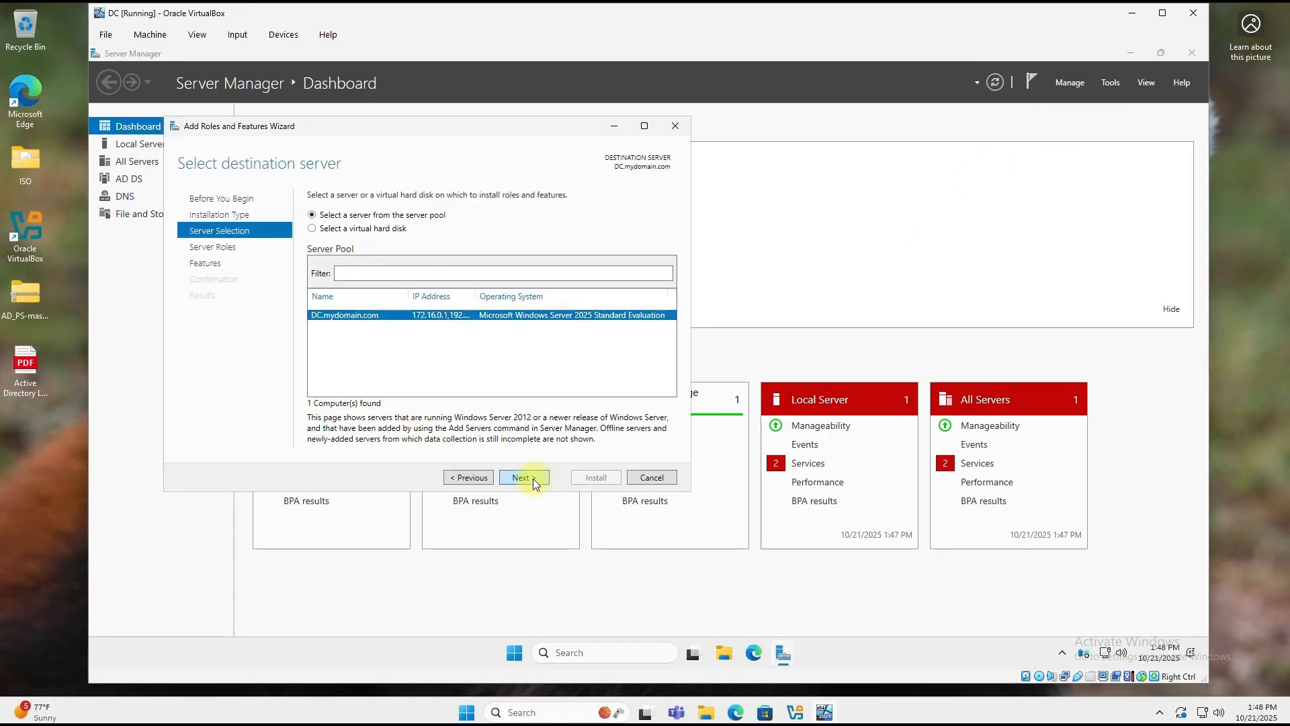
click(533, 478)
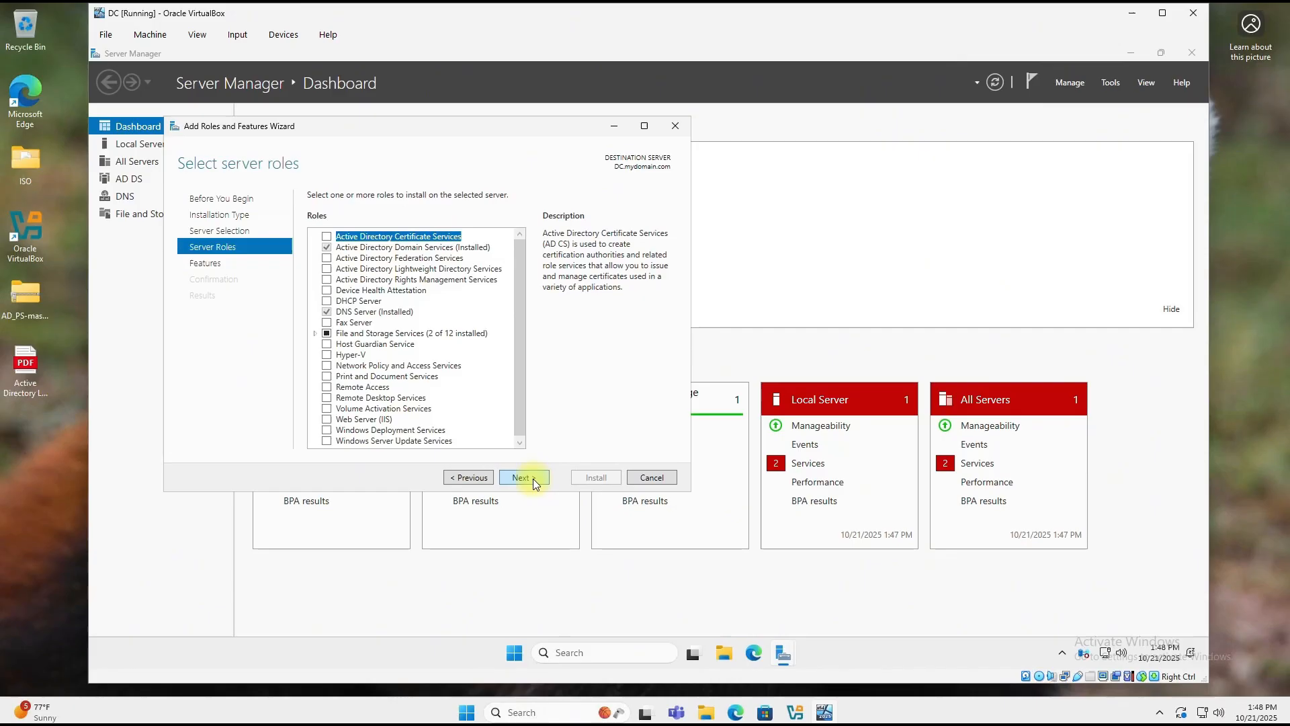
click(327, 389)
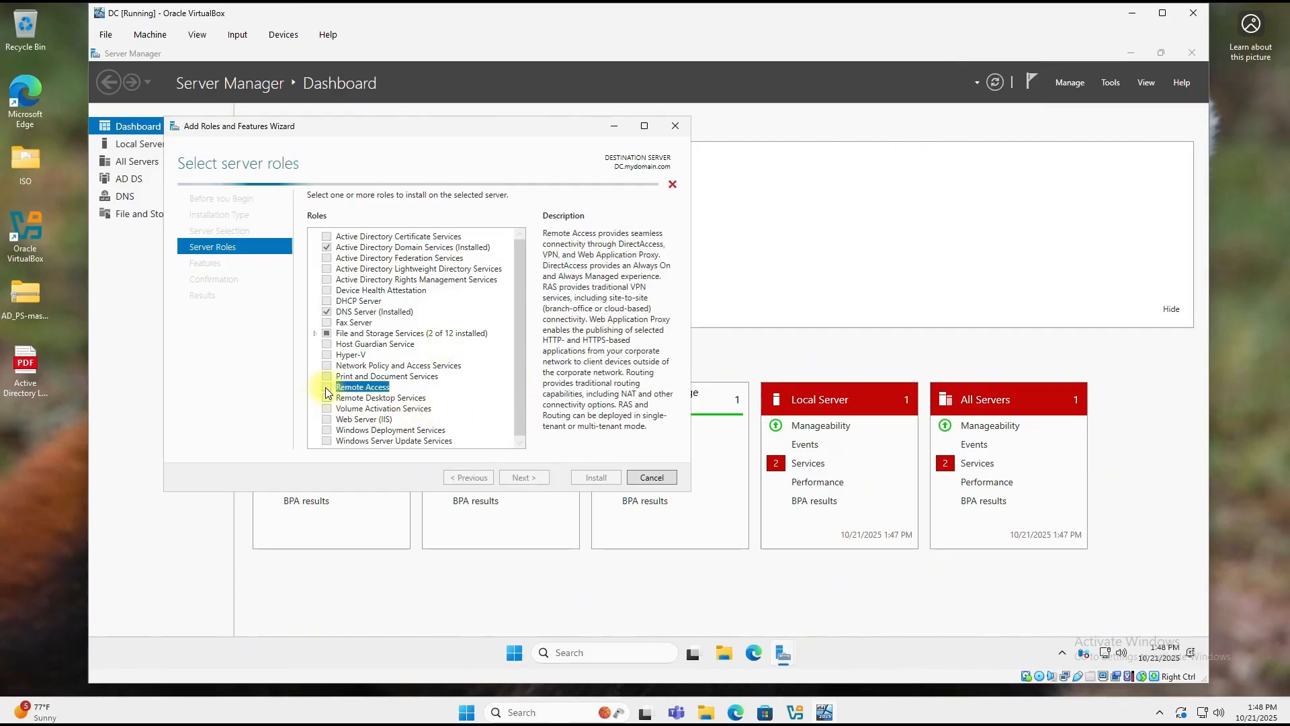
click(534, 478)
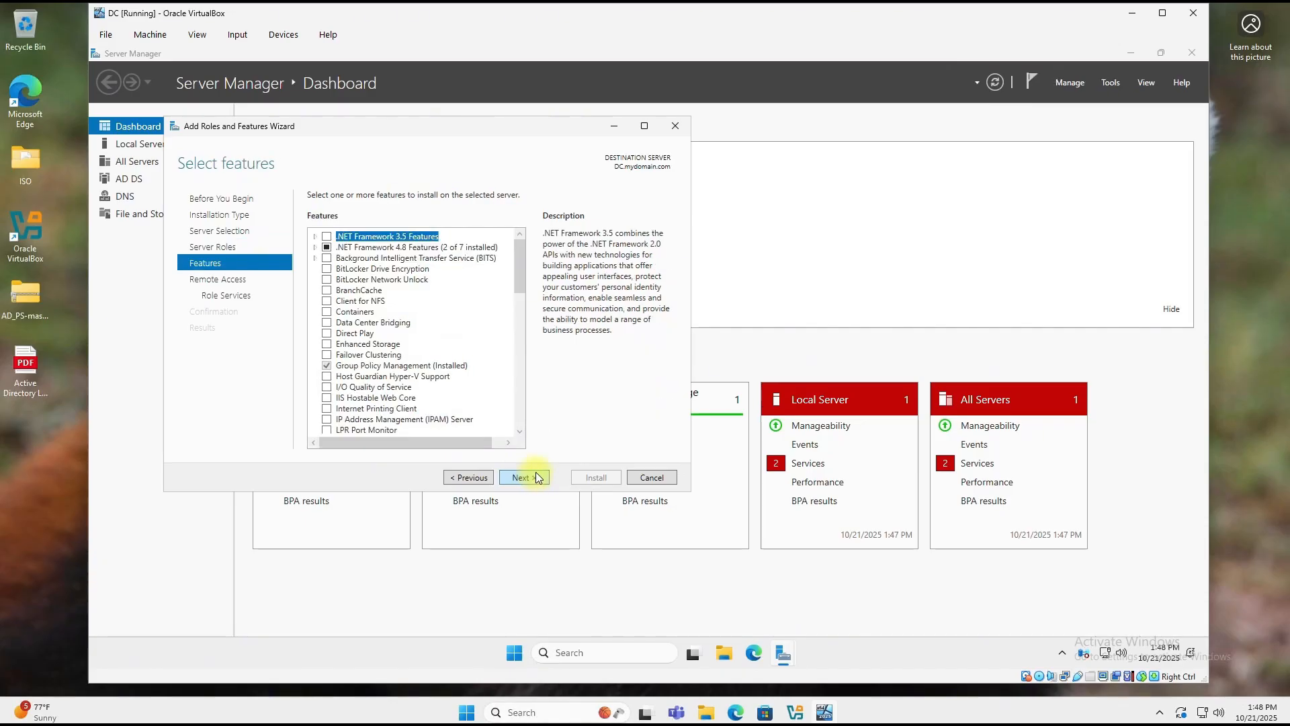
Step: Add the Routing role service with its required features, keep IIS defaults, and install
click(526, 477)
click(526, 477)
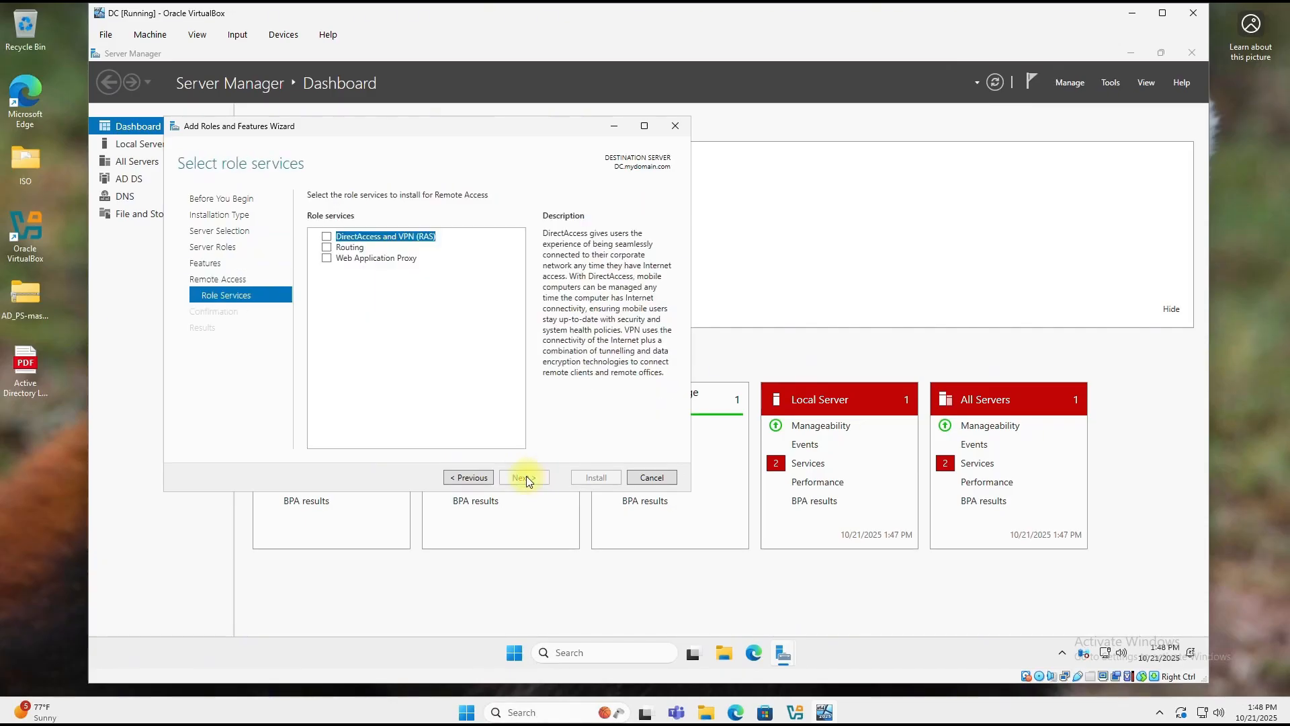
click(328, 250)
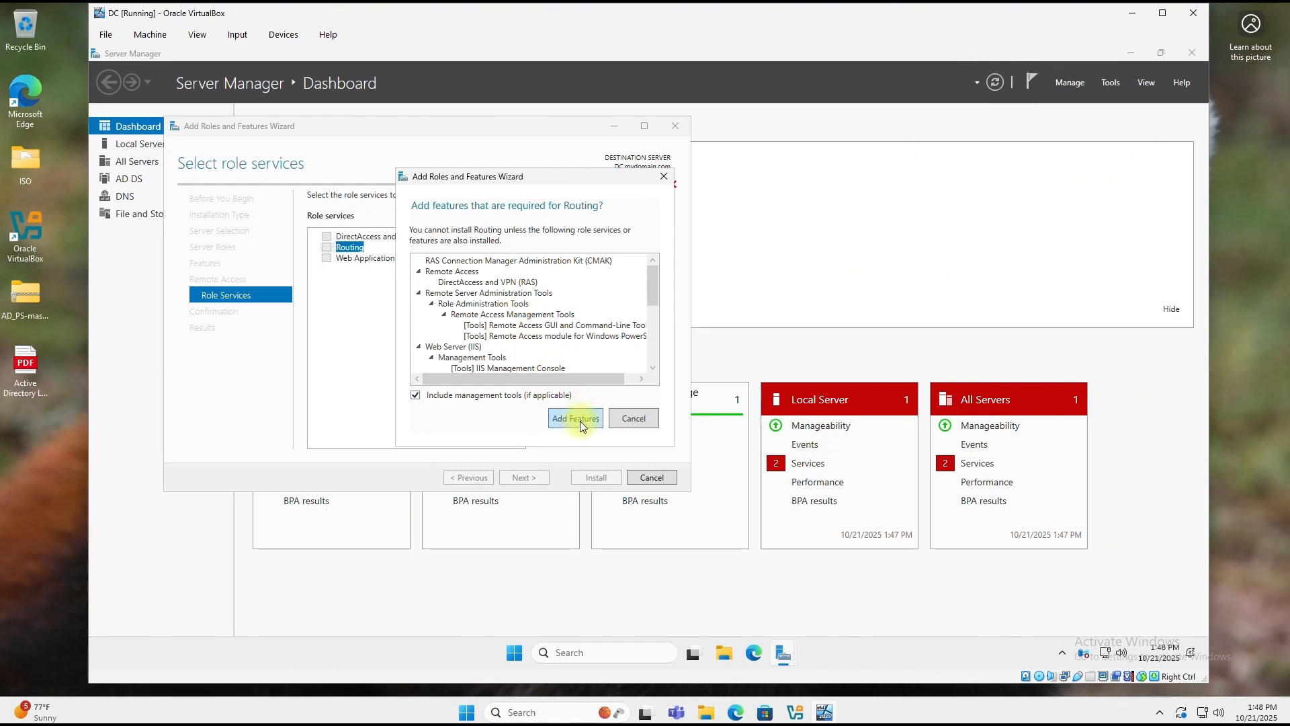
click(576, 418)
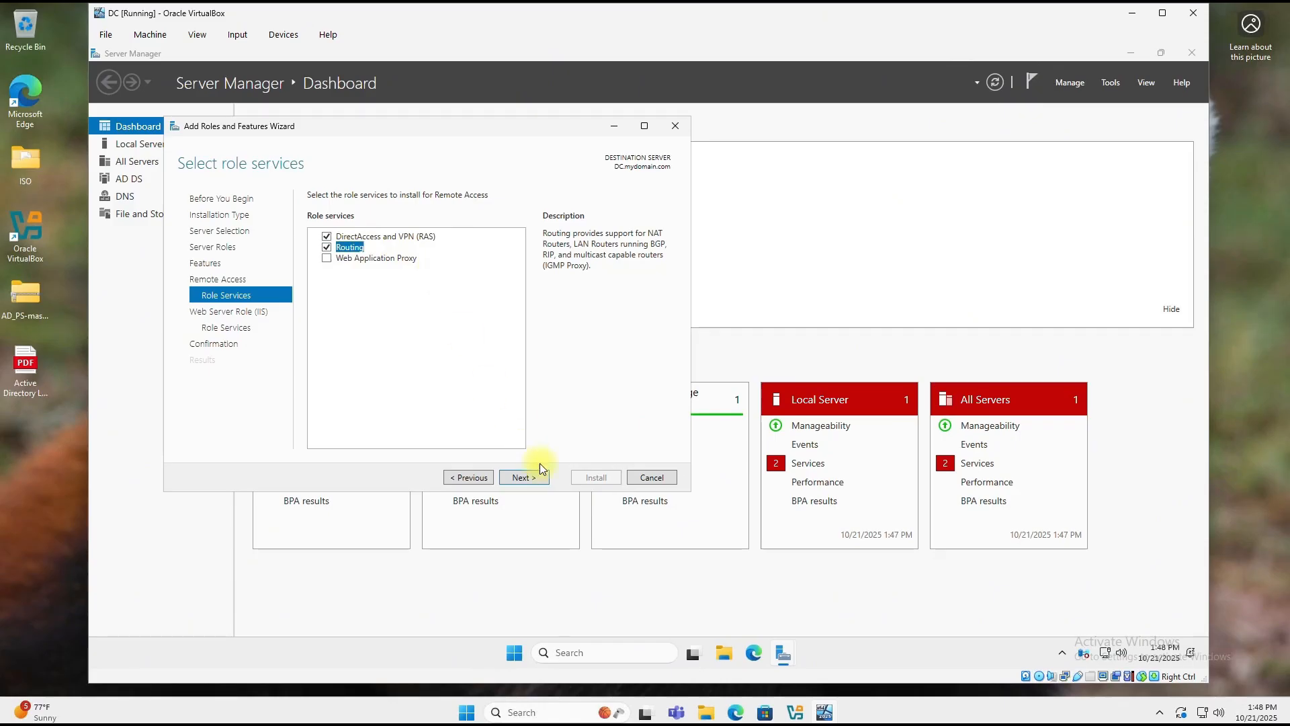
click(529, 482)
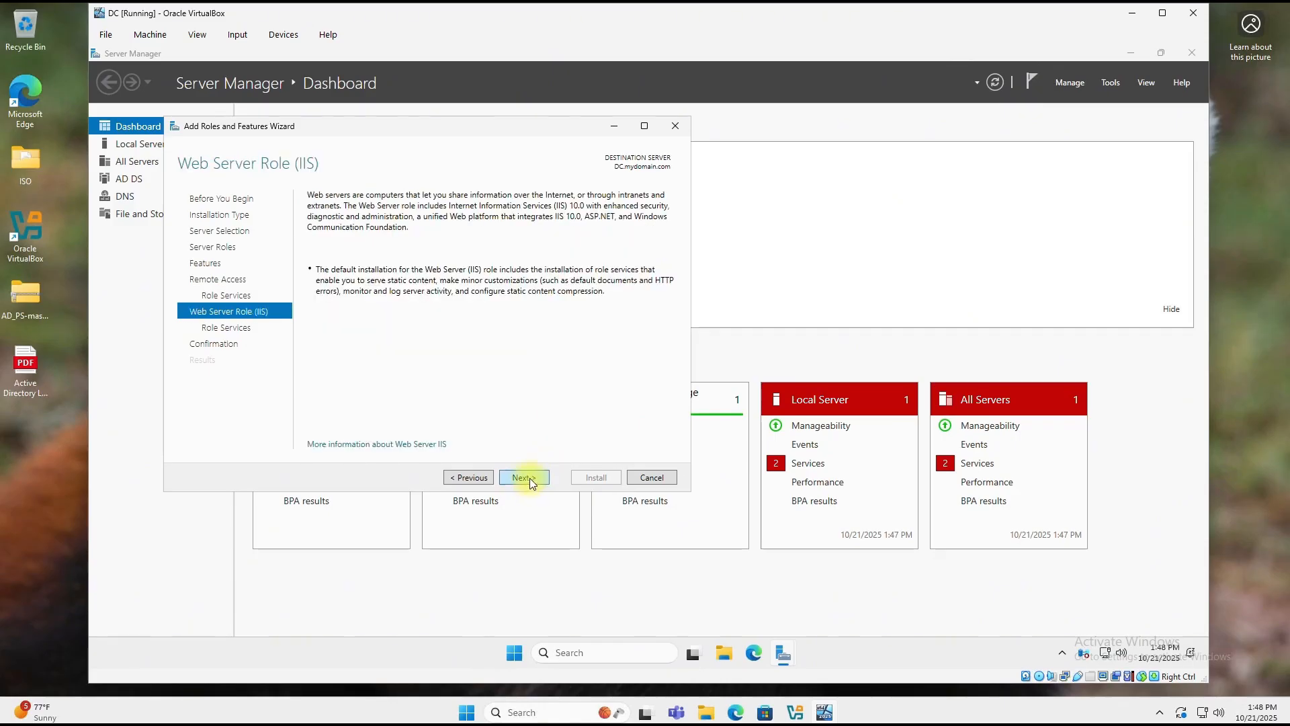
click(530, 478)
click(530, 478)
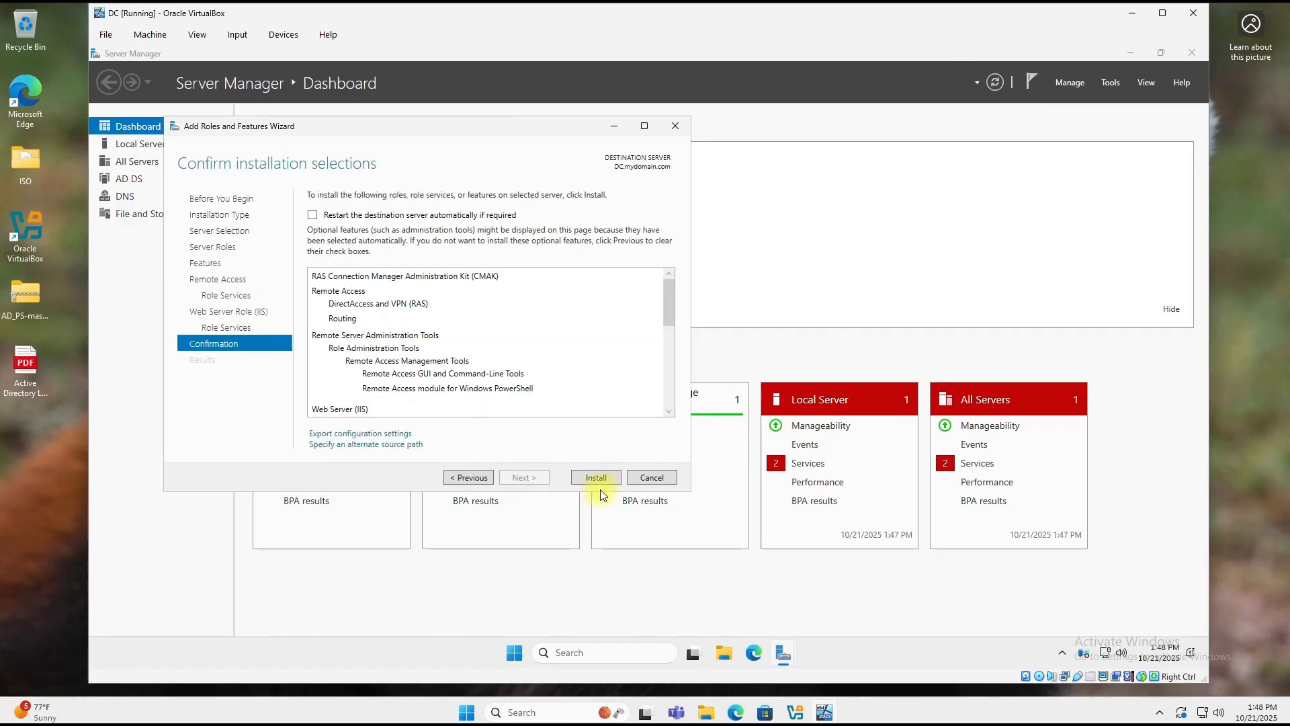
click(595, 478)
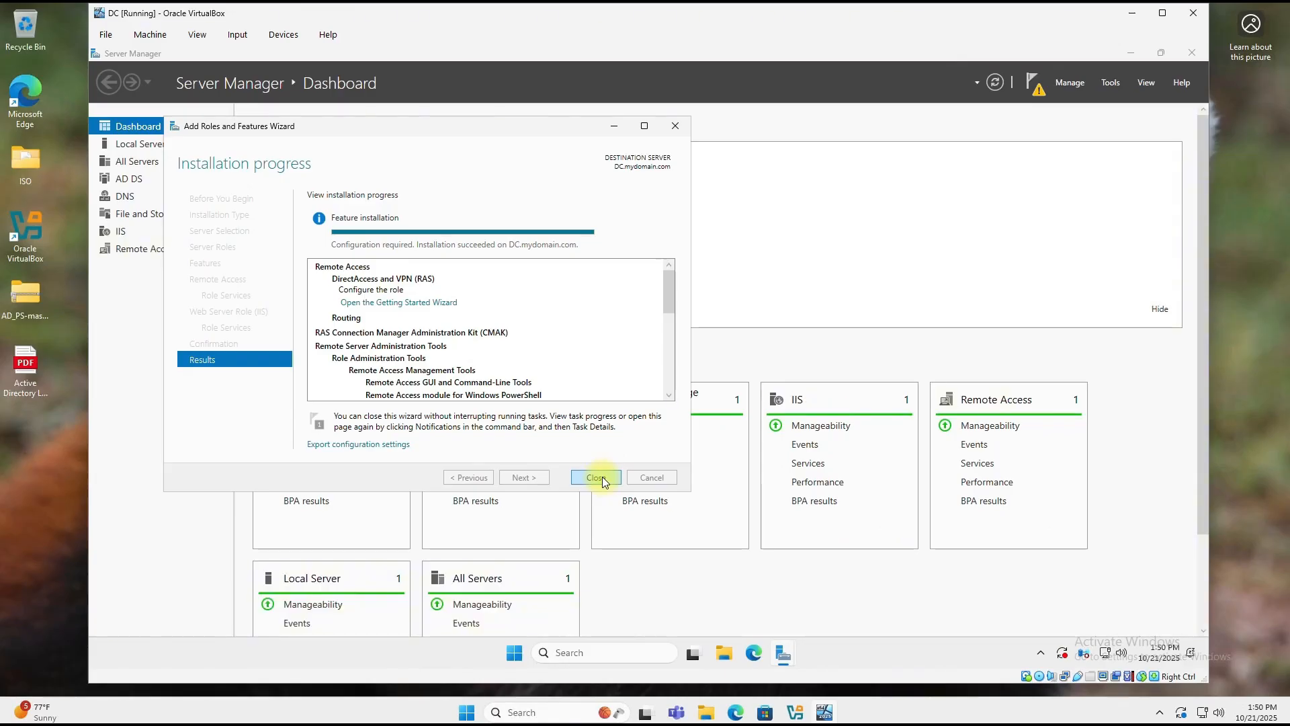
click(602, 477)
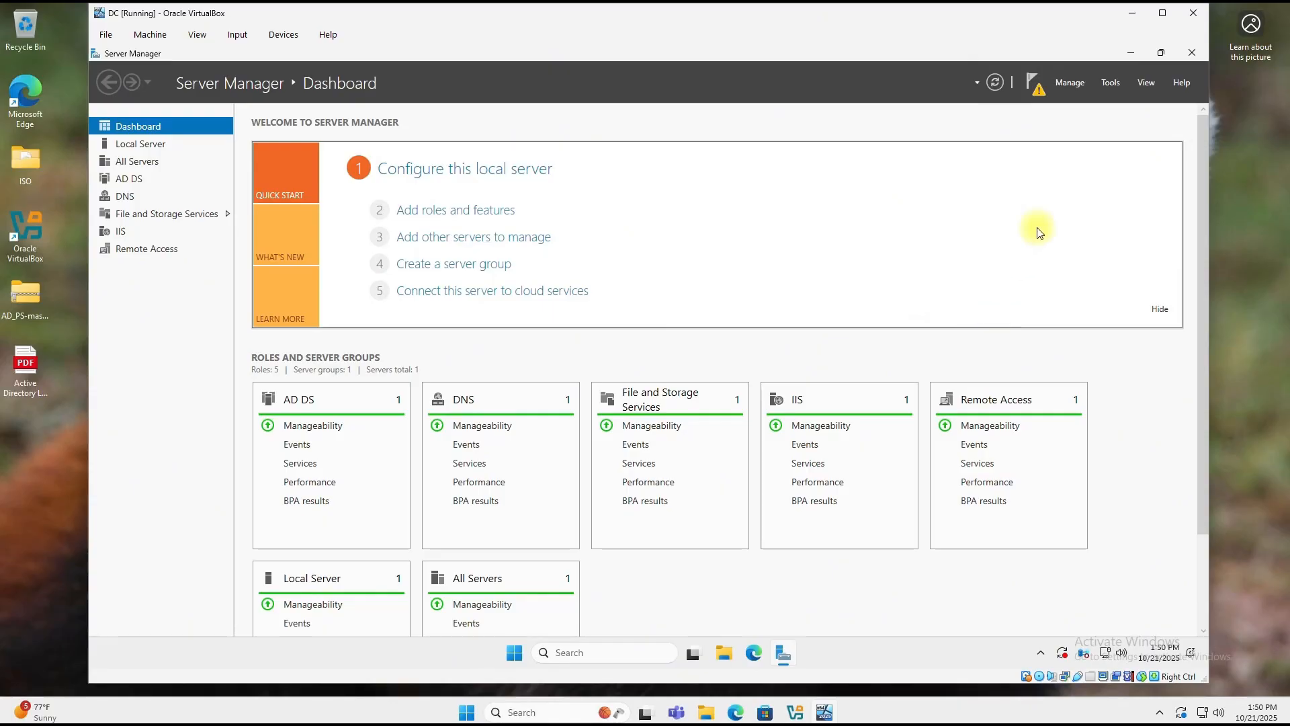
Step: Open Routing and Remote Access and start Configure and Enable on the local DC server
click(1110, 83)
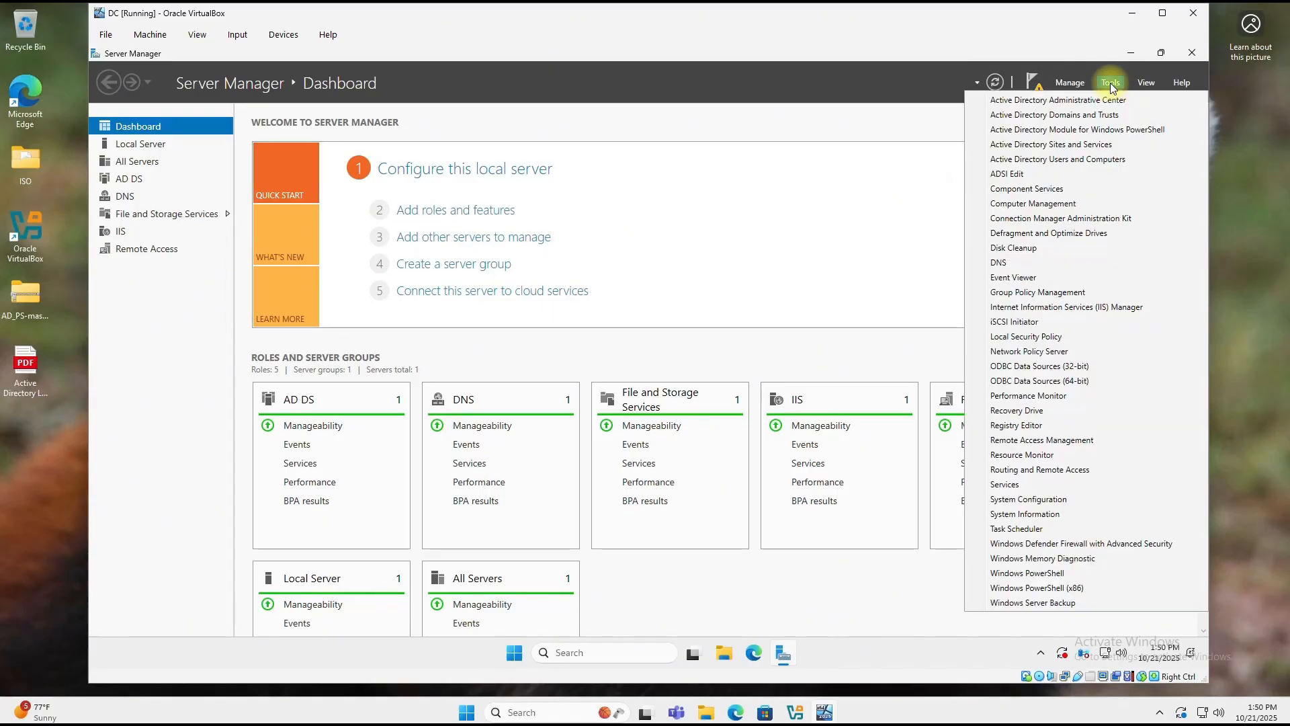
click(1052, 470)
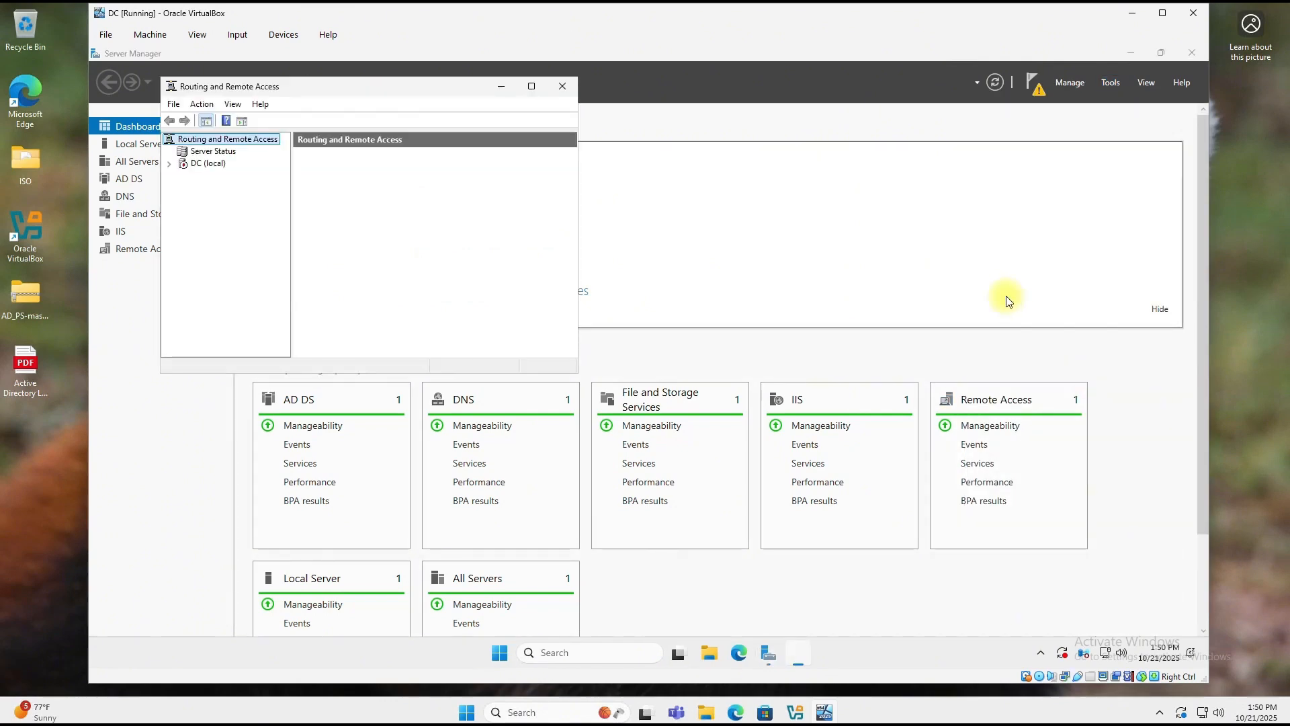
click(201, 164)
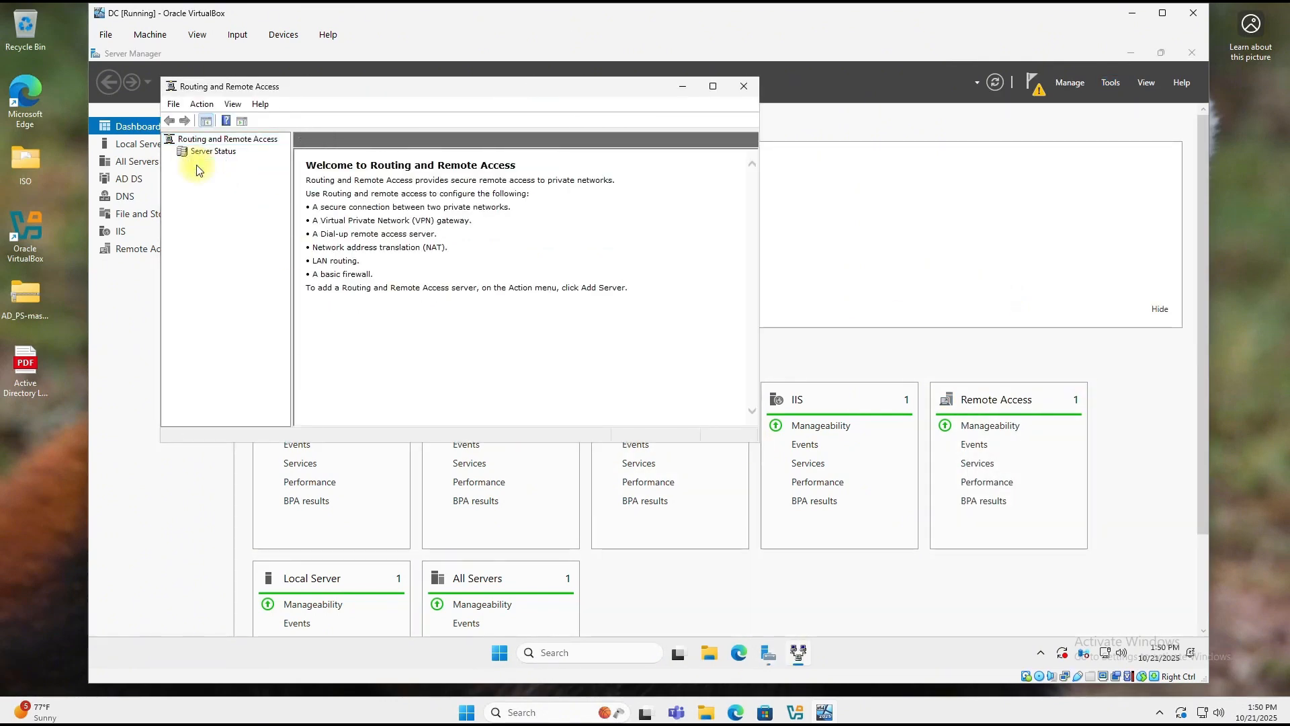
right_click(199, 168)
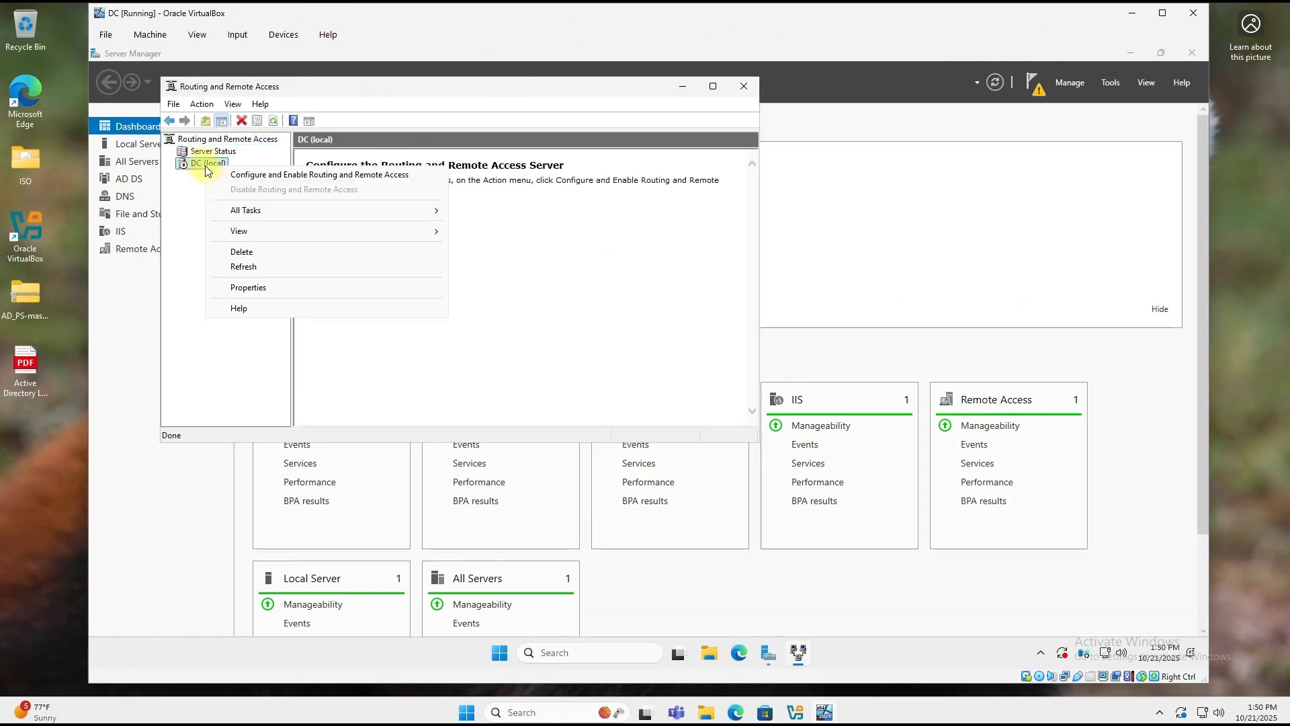
click(247, 176)
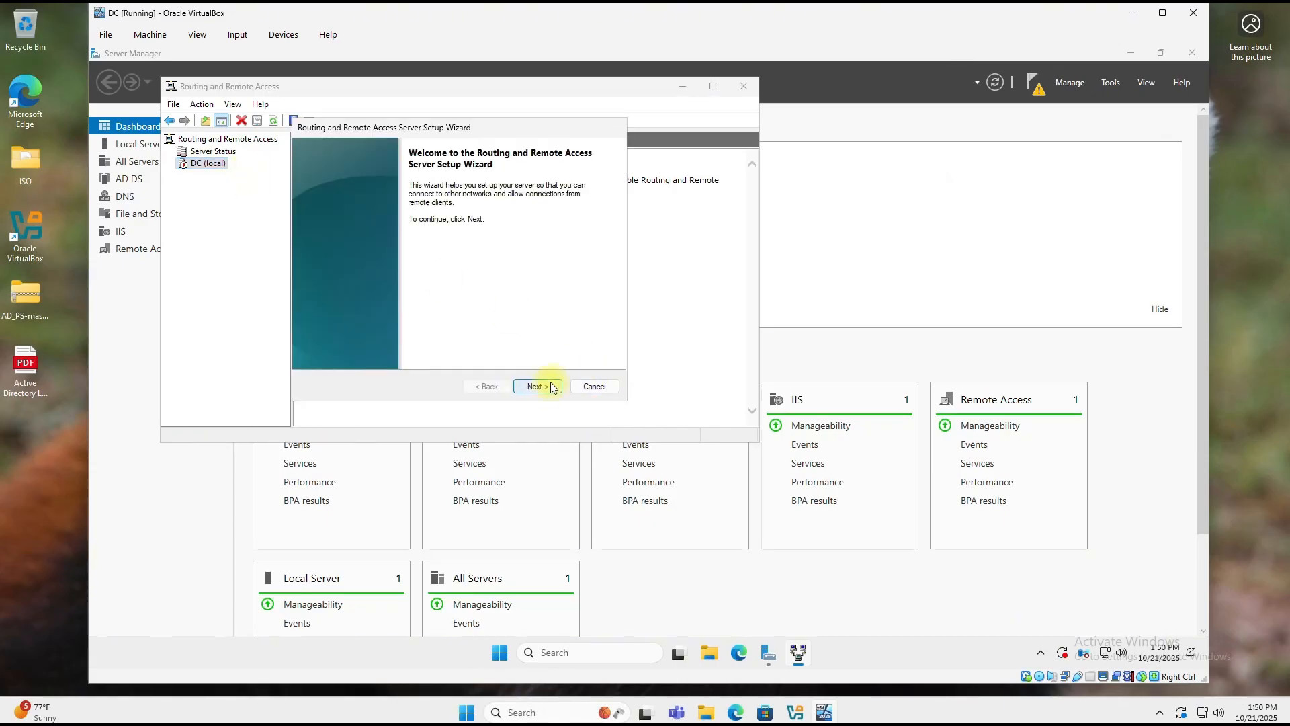
Step: Choose NAT, then cancel when no interfaces are listed and close the console
click(546, 388)
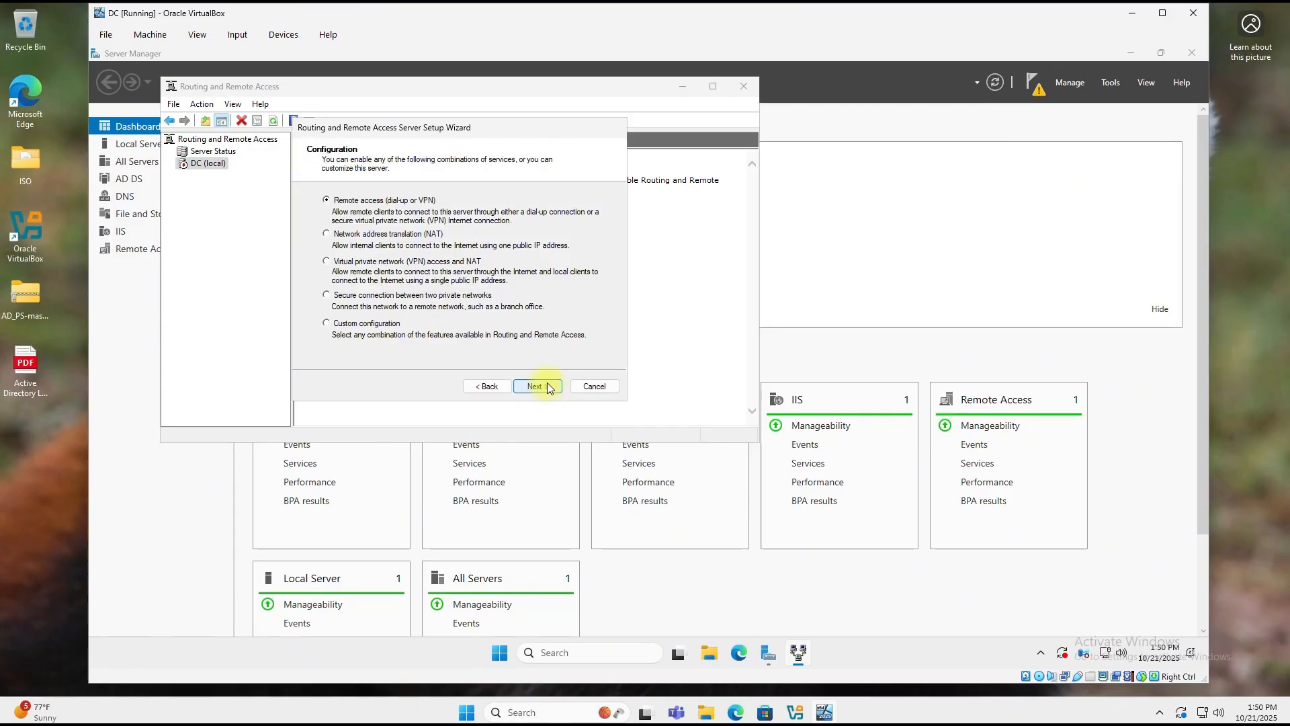
click(327, 236)
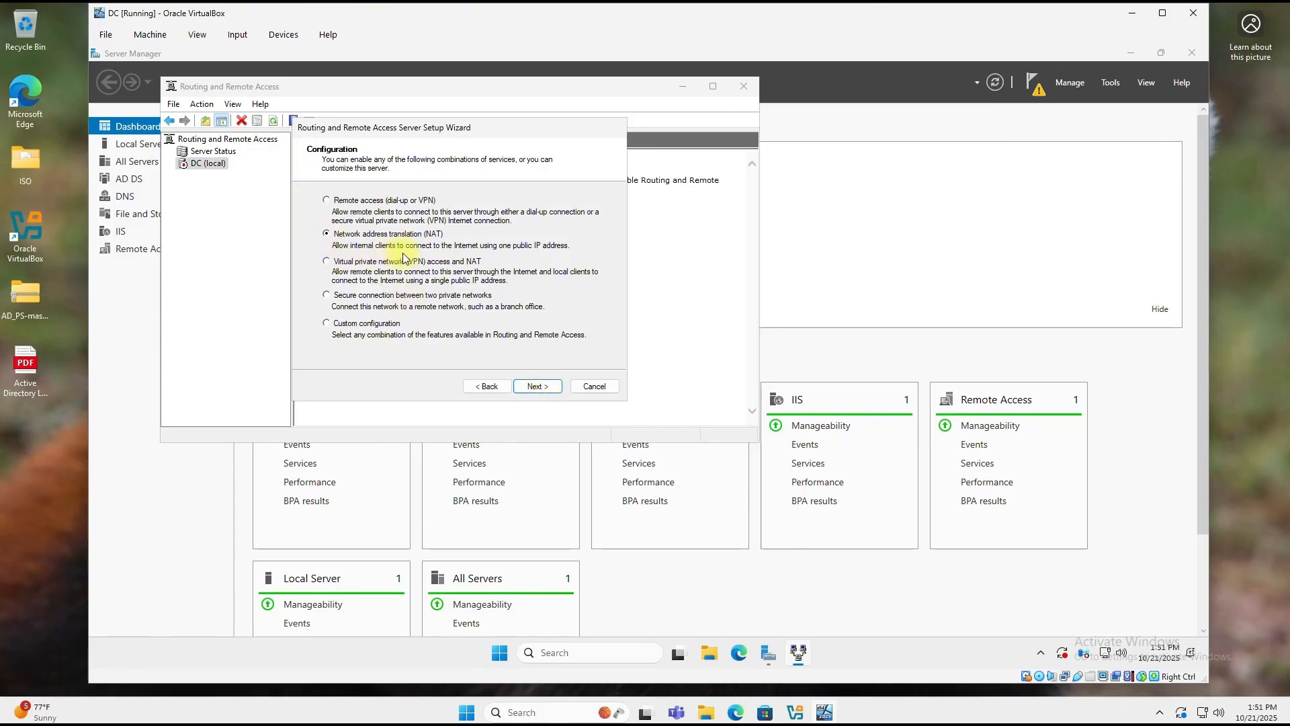
click(543, 386)
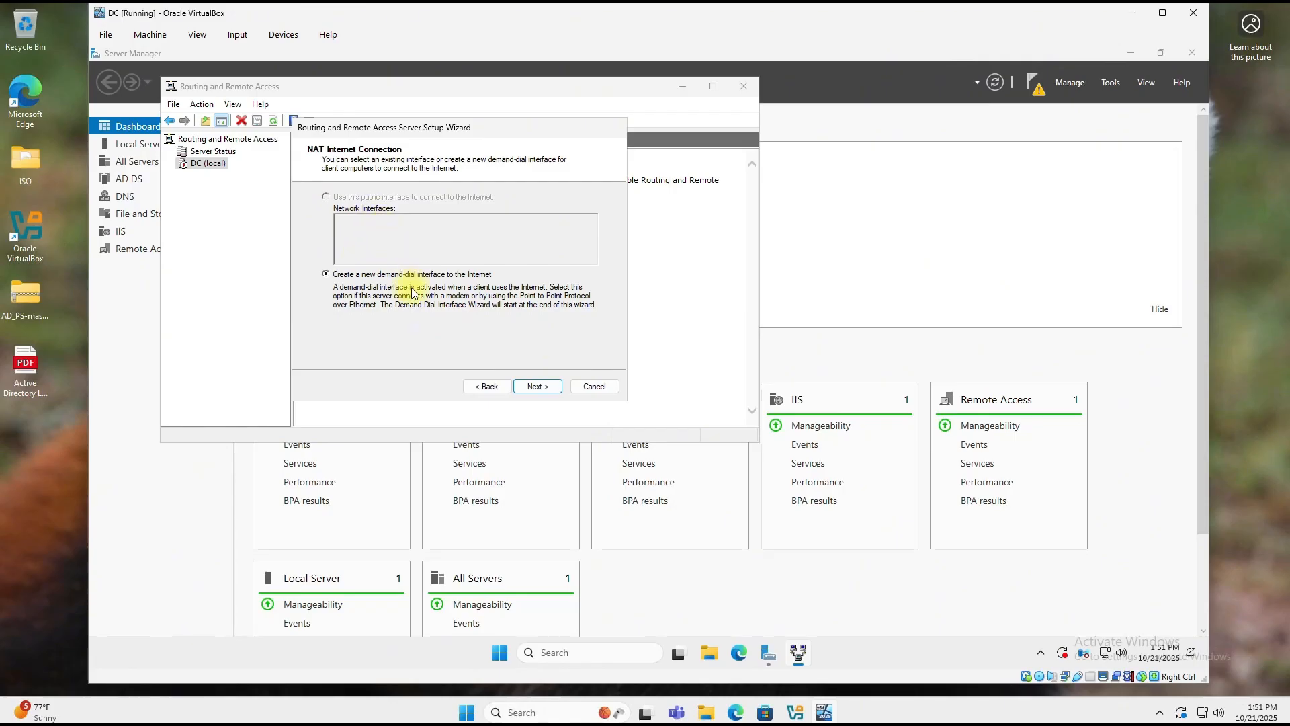
click(589, 387)
click(744, 86)
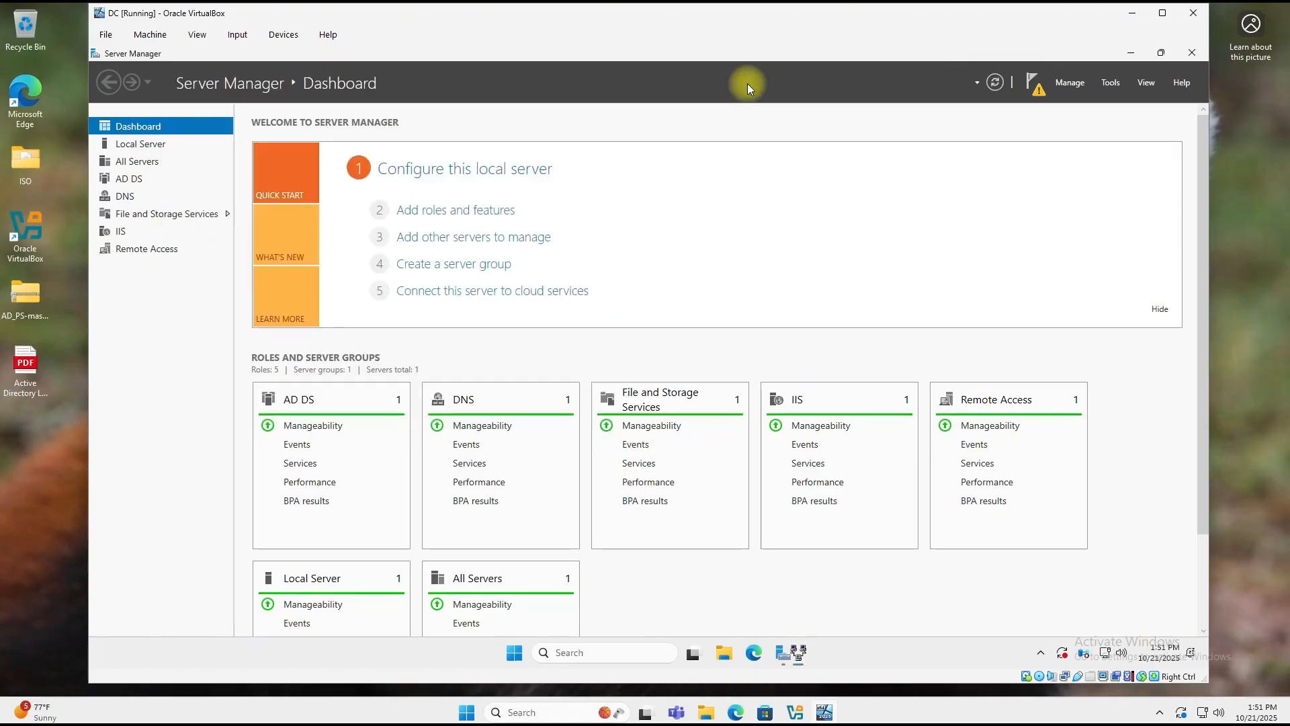
Step: Reopen Routing and Remote Access and run Configure and Enable on DC, choosing NAT
click(1112, 83)
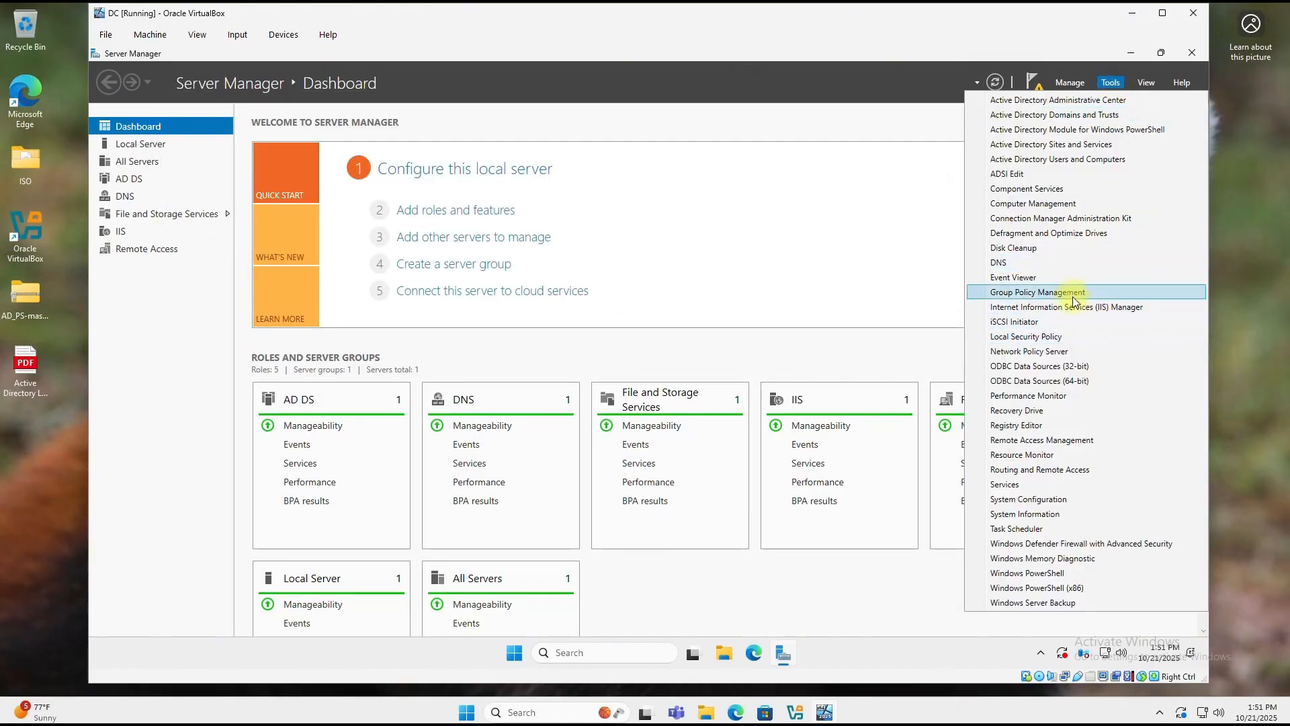
click(1058, 470)
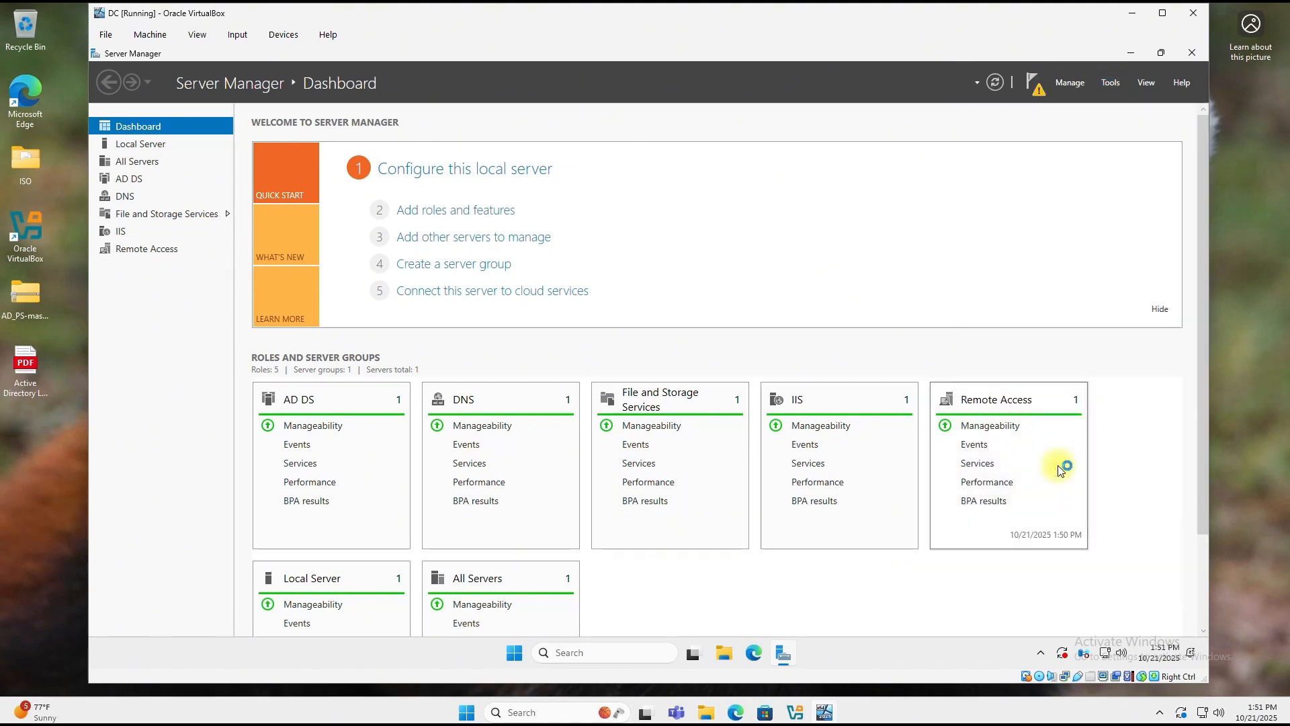
right_click(212, 164)
click(261, 175)
click(537, 386)
click(361, 231)
click(547, 386)
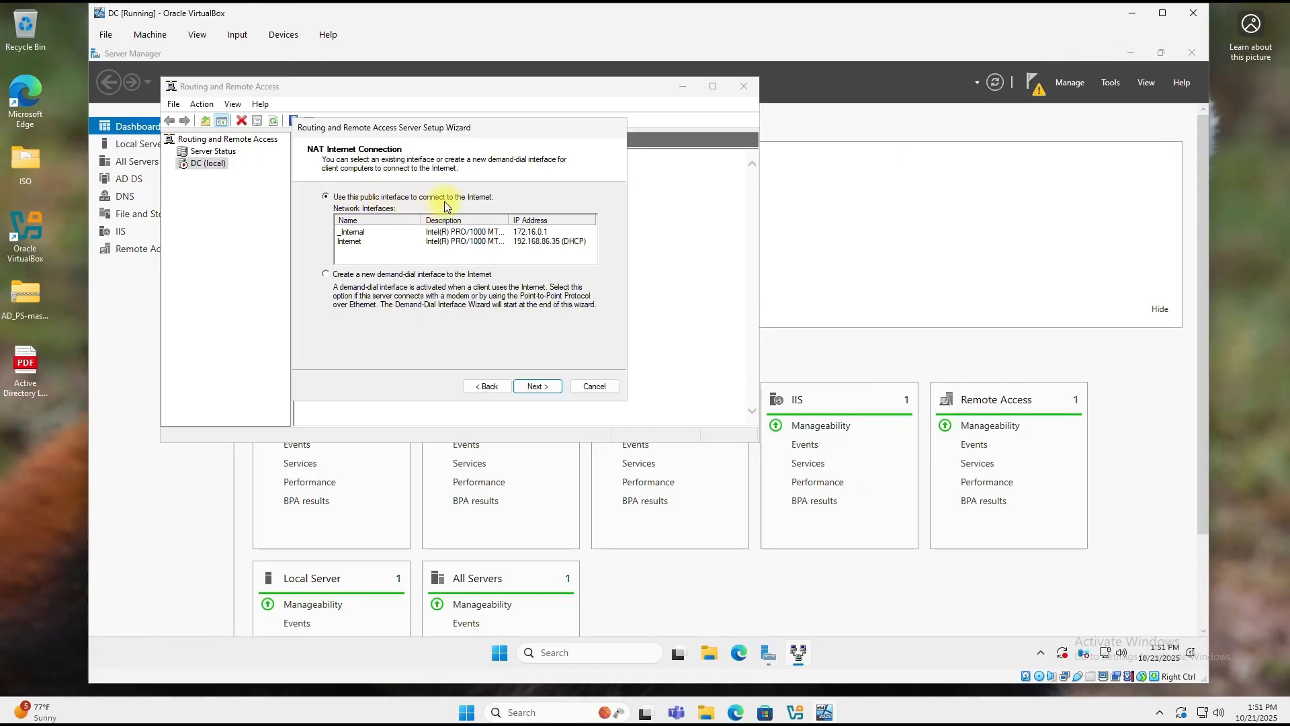
Step: Select the Internet interface as the public connection, finish setup, and close the console
click(348, 245)
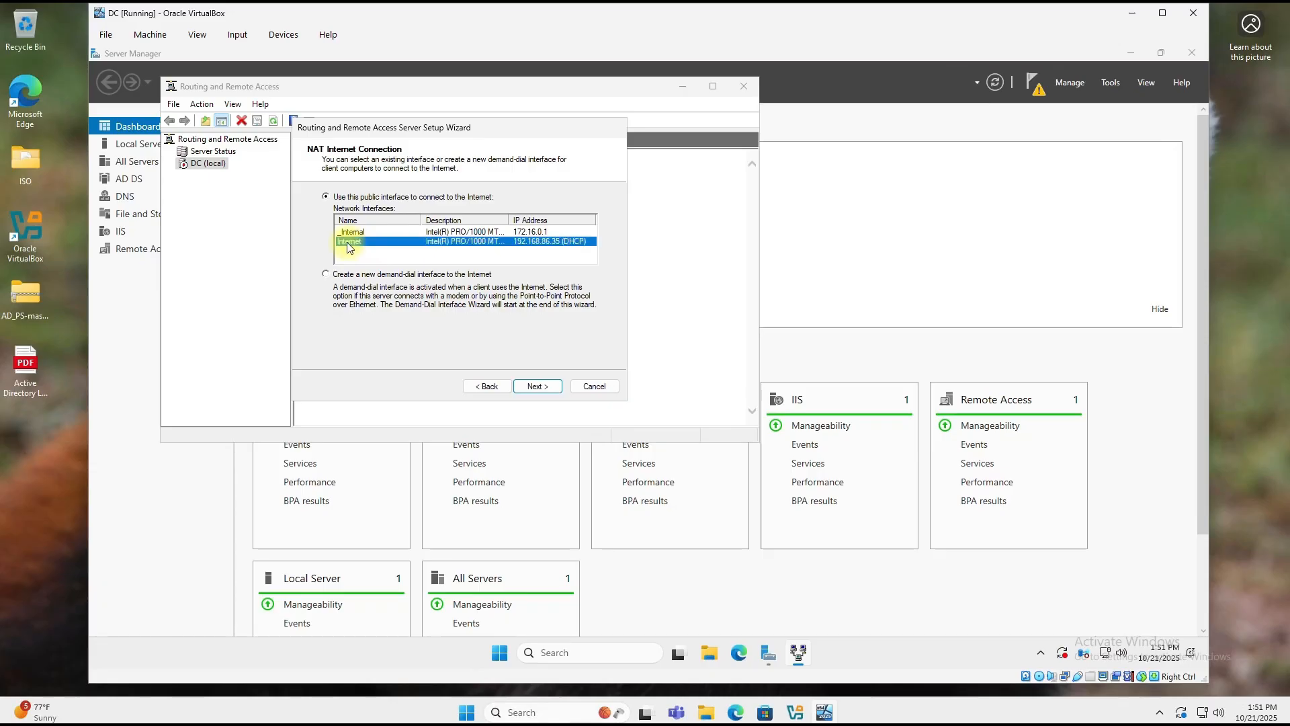
click(538, 387)
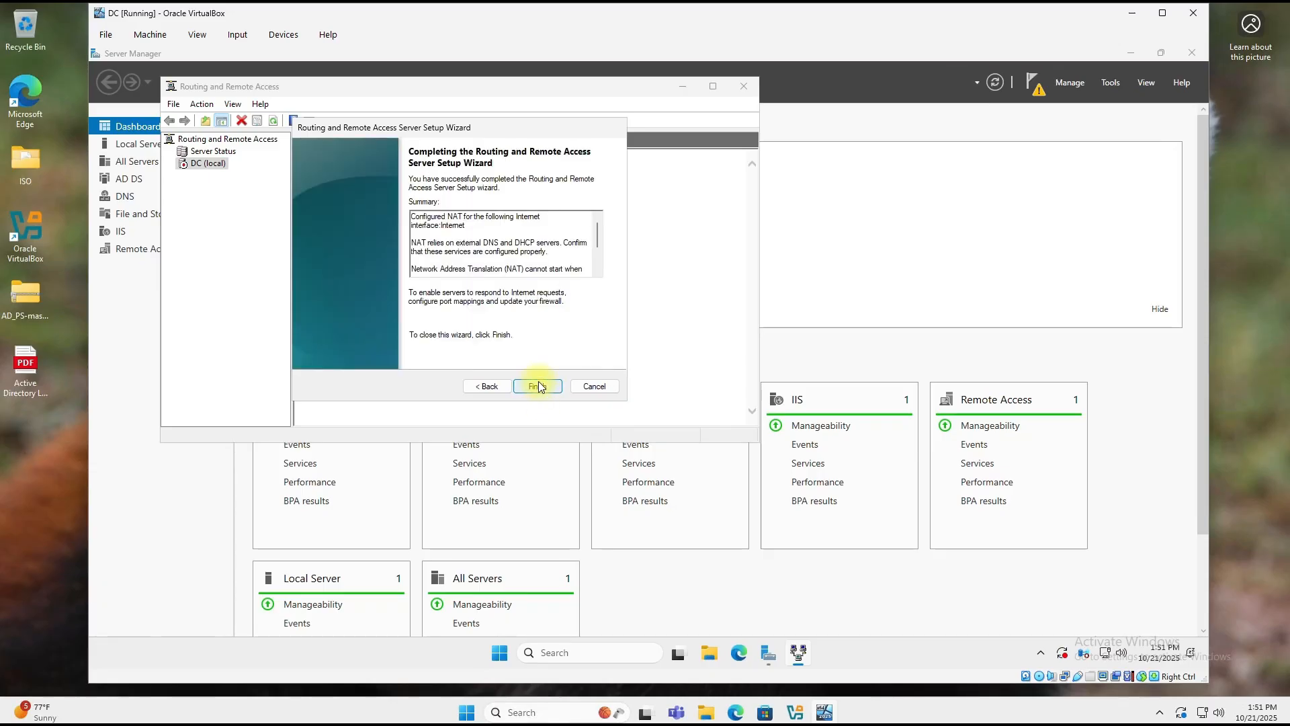
click(538, 385)
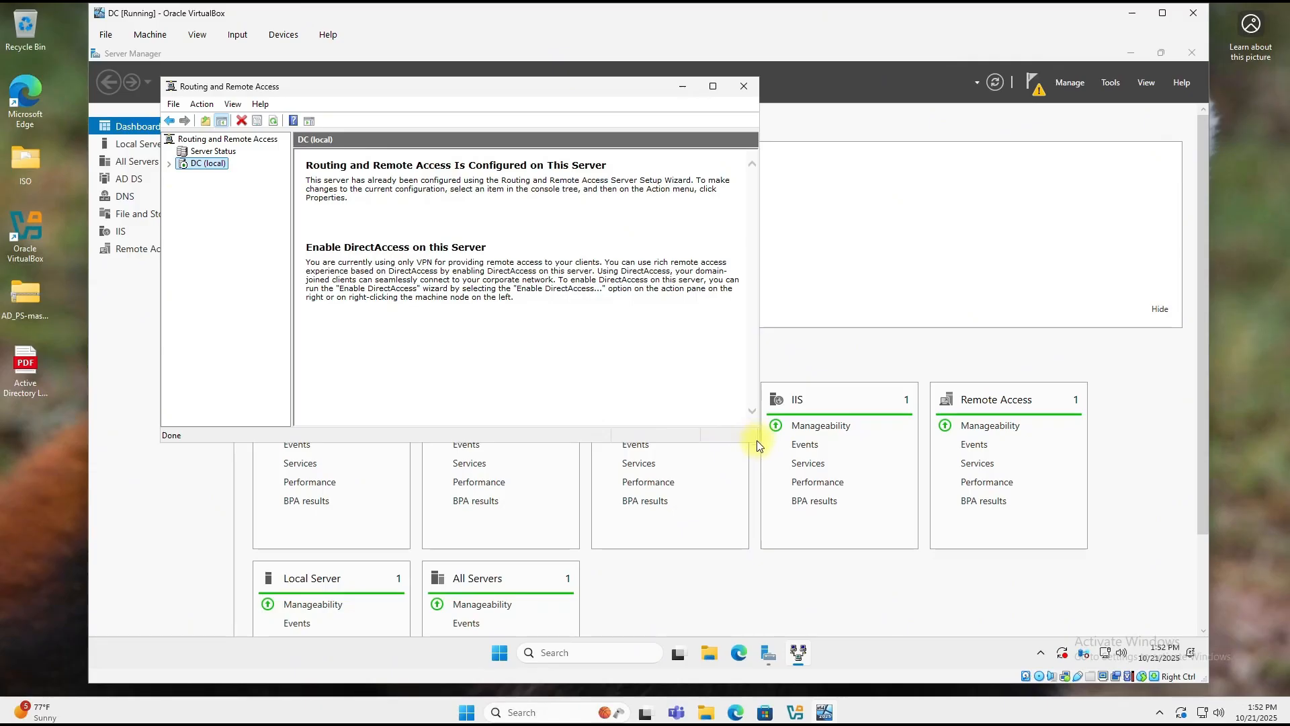
click(745, 86)
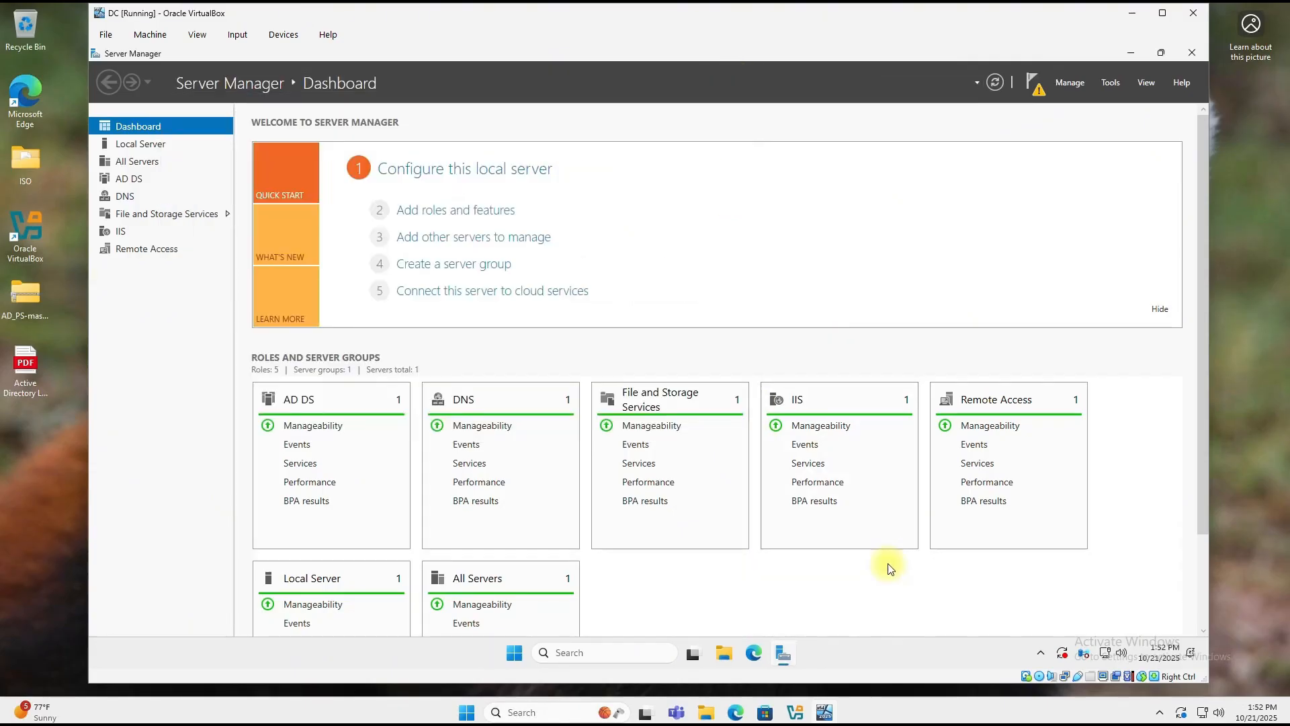
click(736, 712)
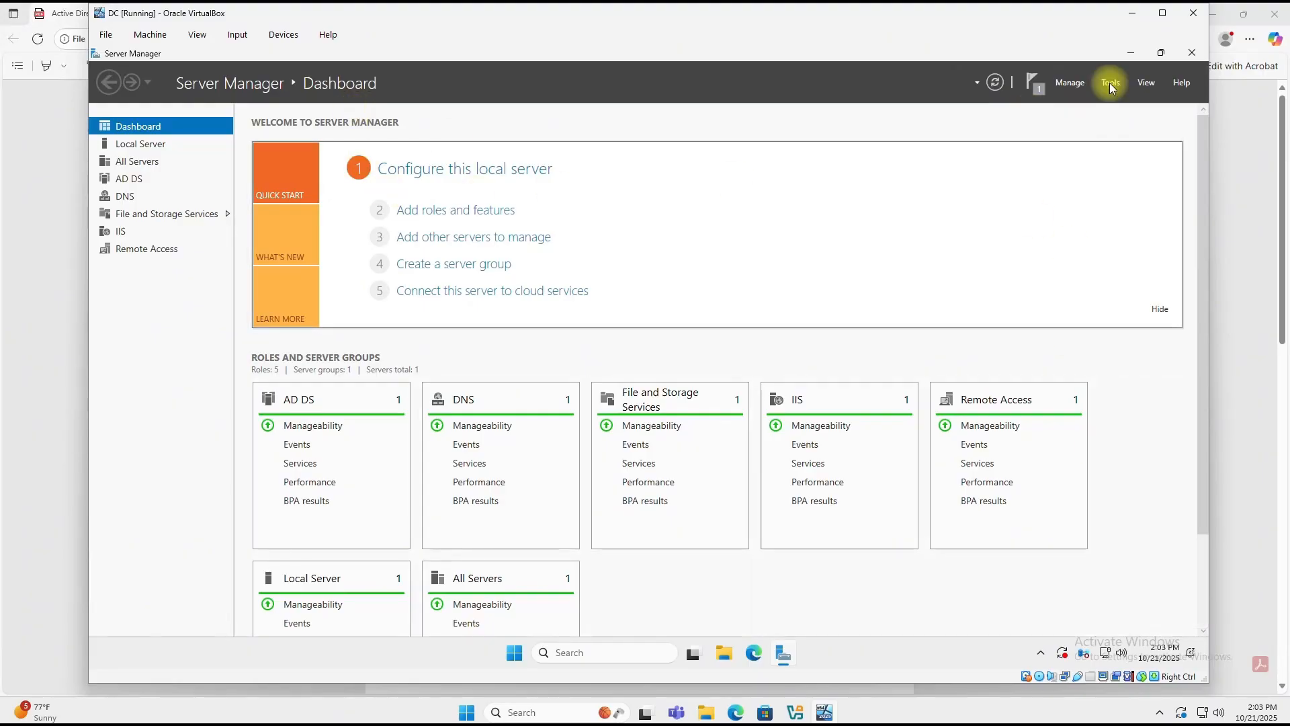
Step: Install the DHCP Server role and its management tools on DC.mydomain.com via role-based installation
click(1063, 83)
click(1095, 99)
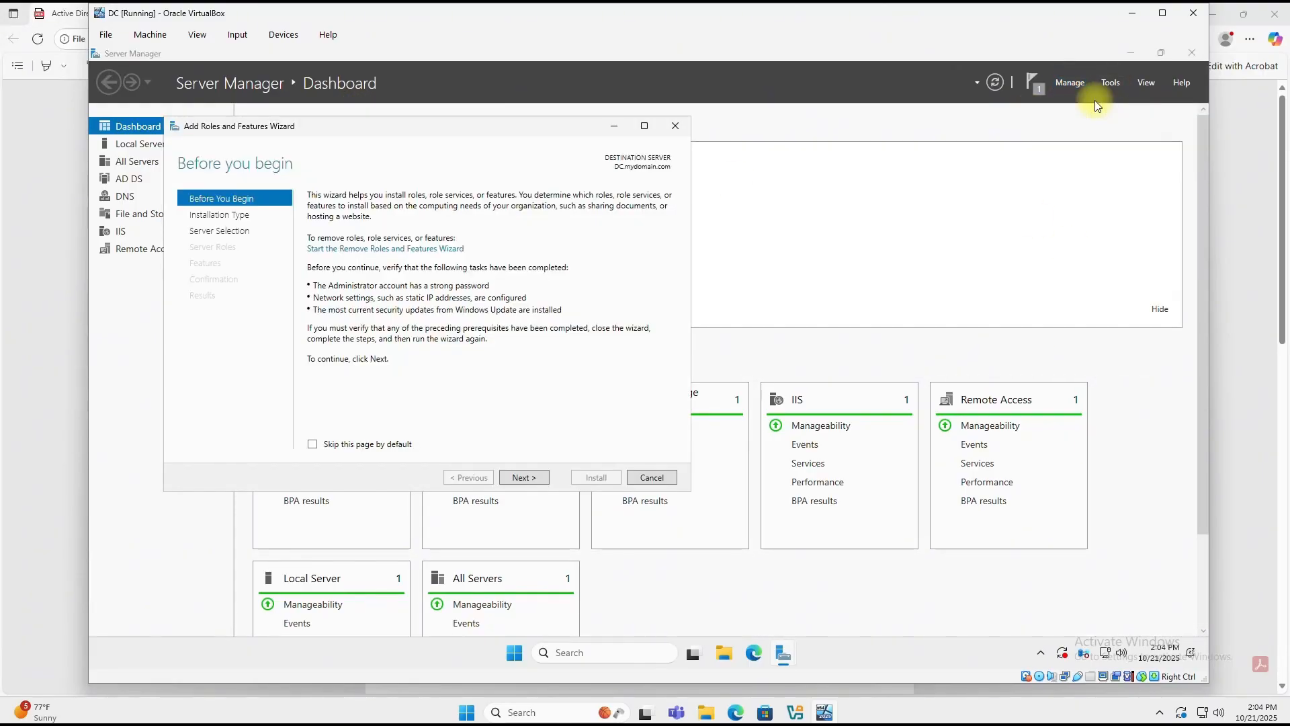
click(524, 478)
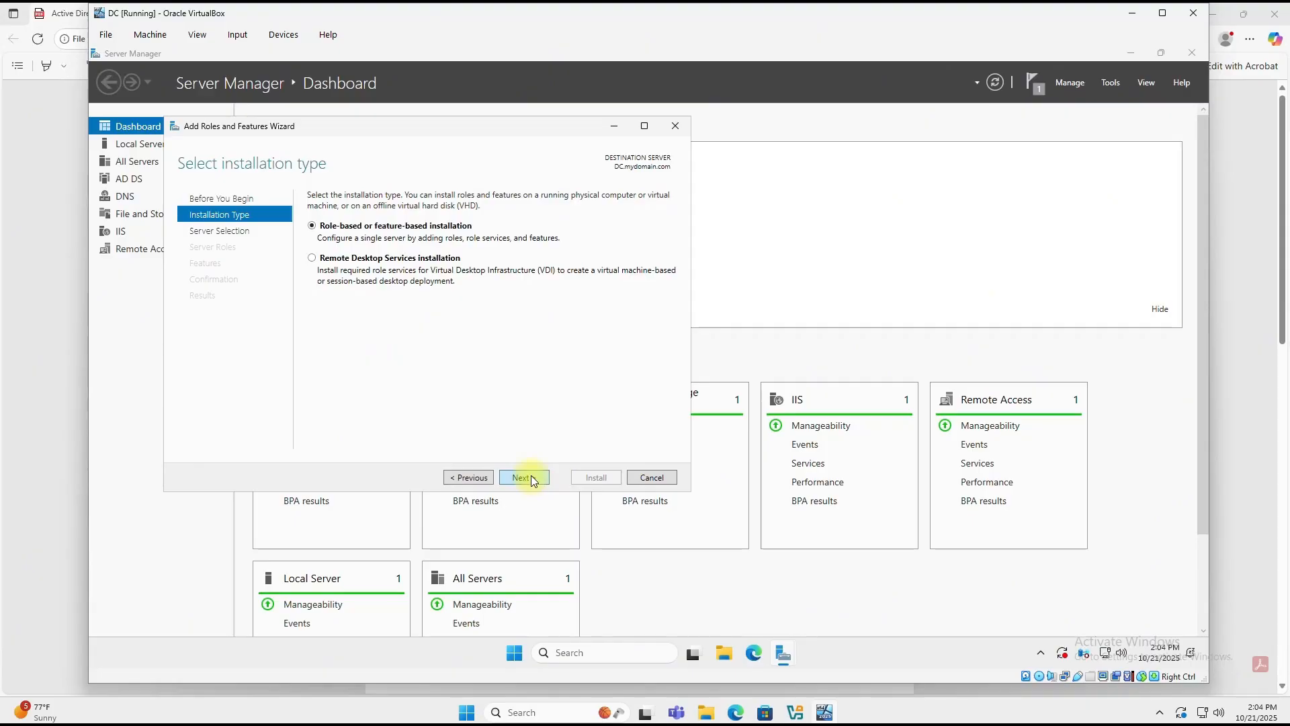
click(524, 478)
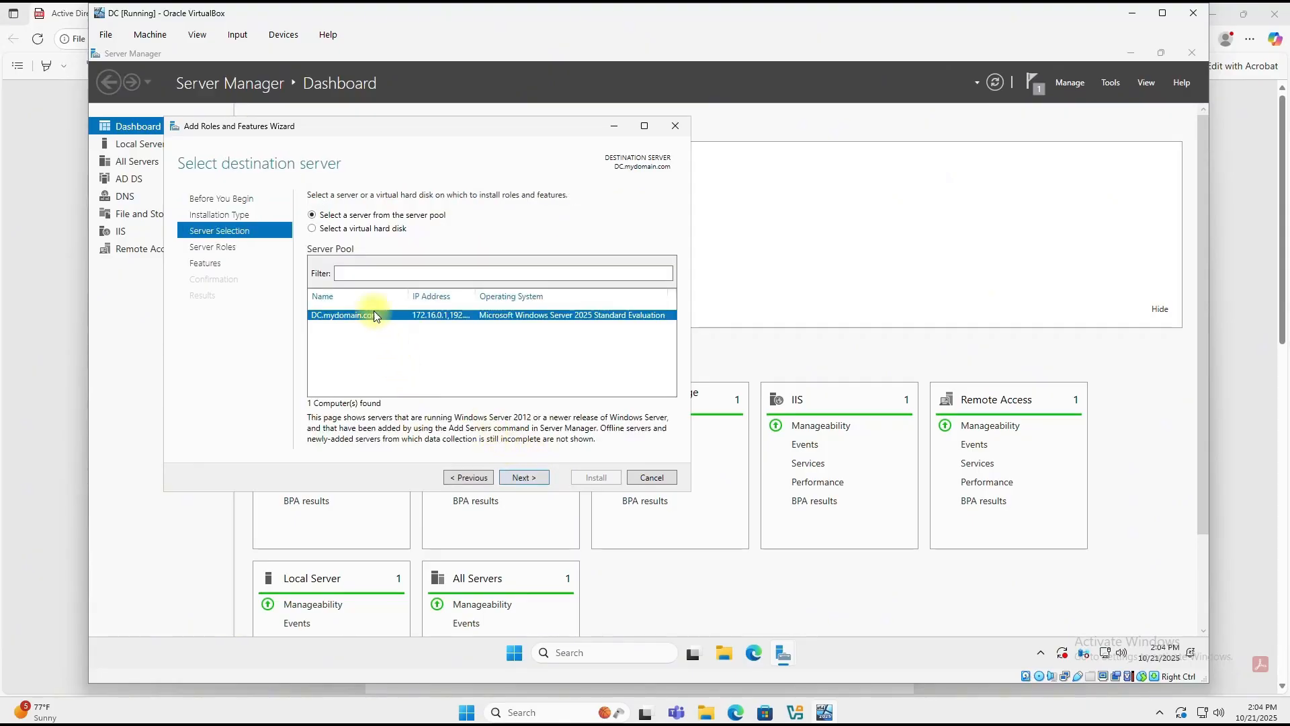
click(529, 477)
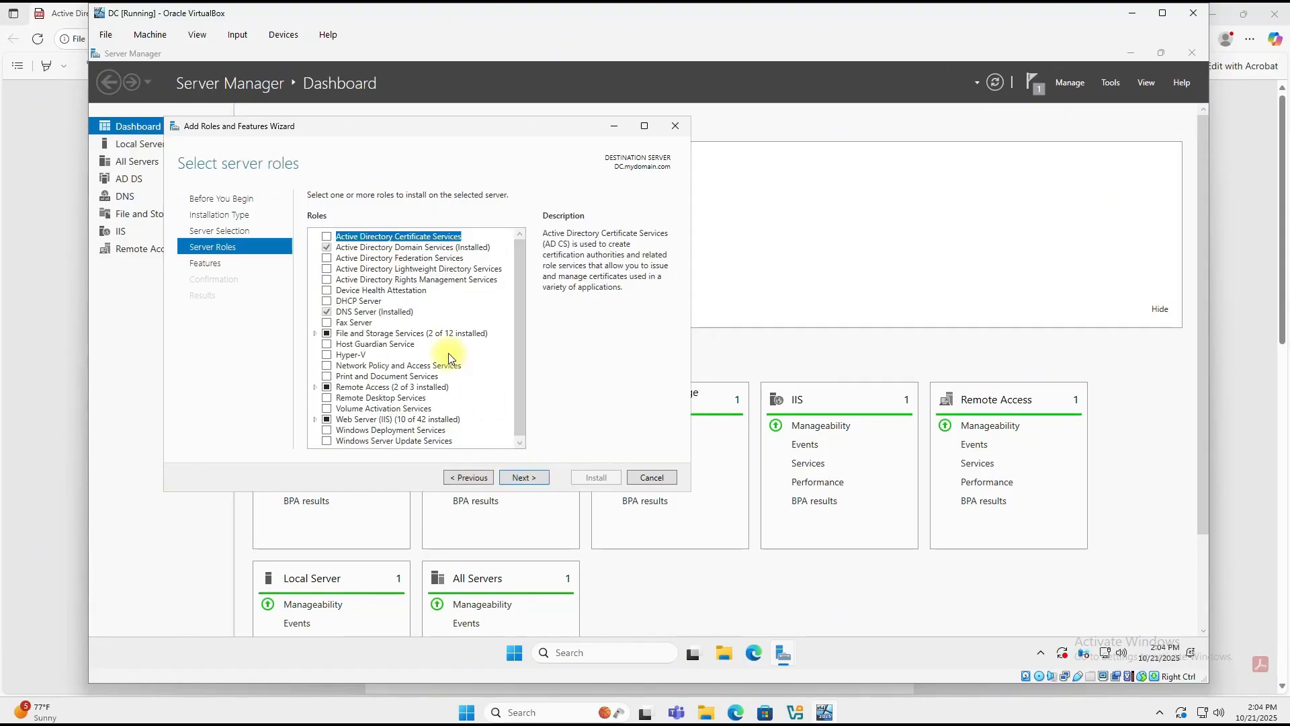
click(325, 301)
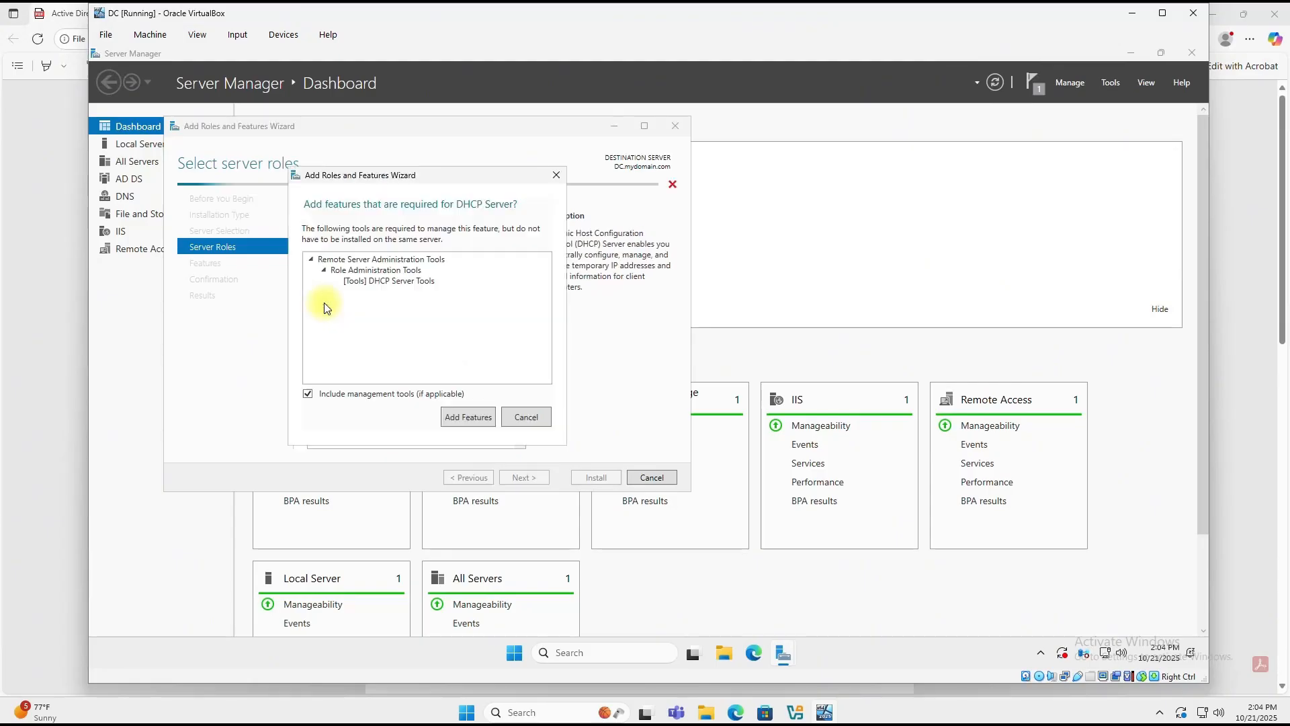
click(468, 417)
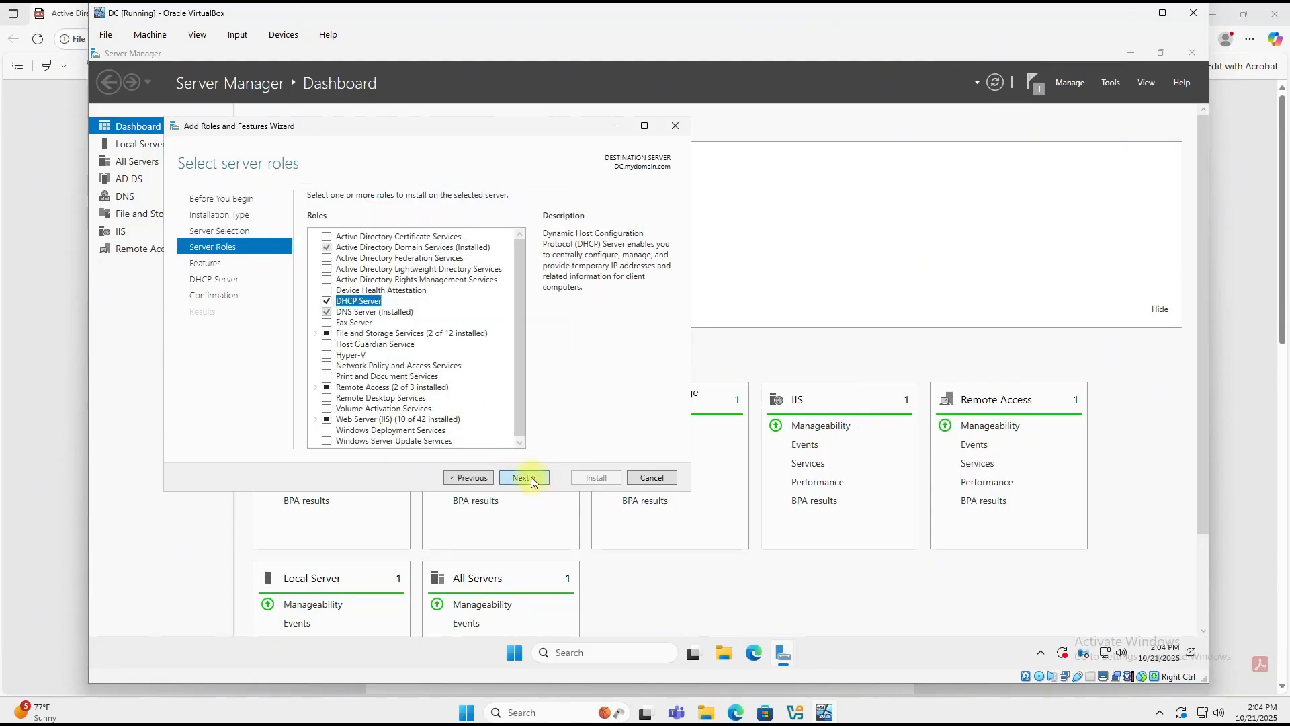
click(534, 481)
click(531, 478)
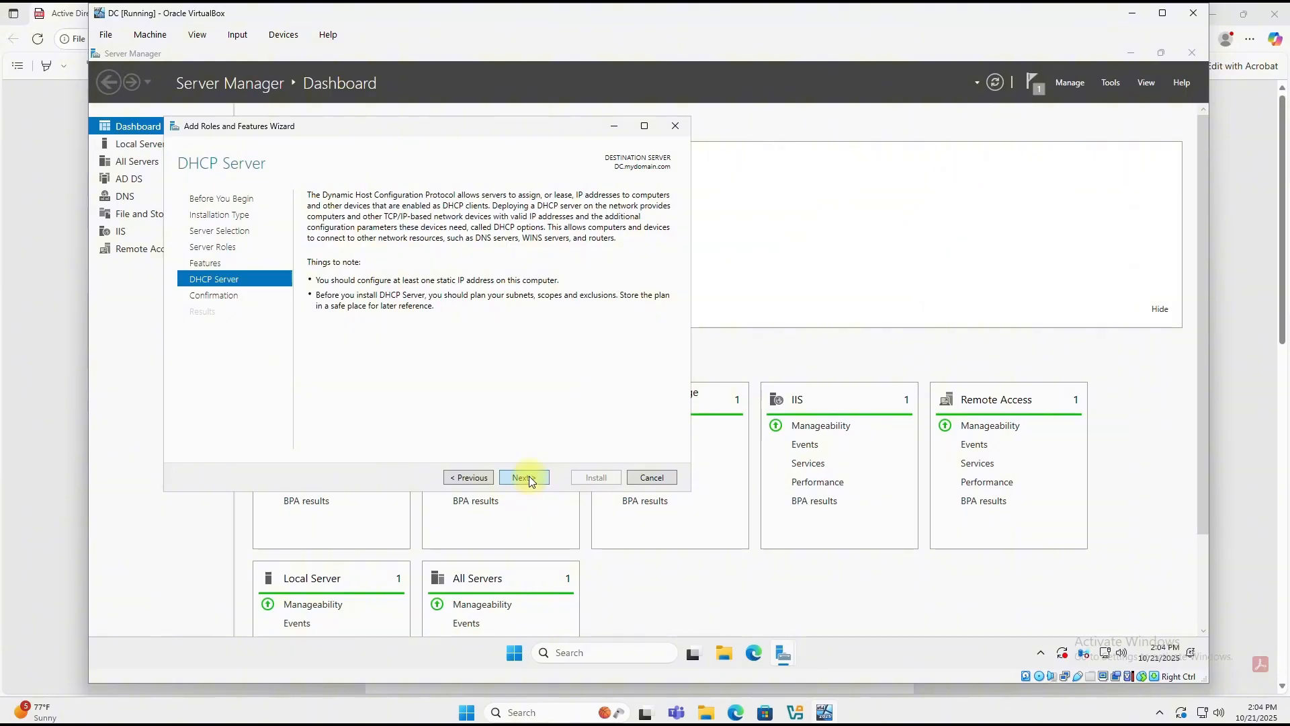
click(531, 478)
click(586, 478)
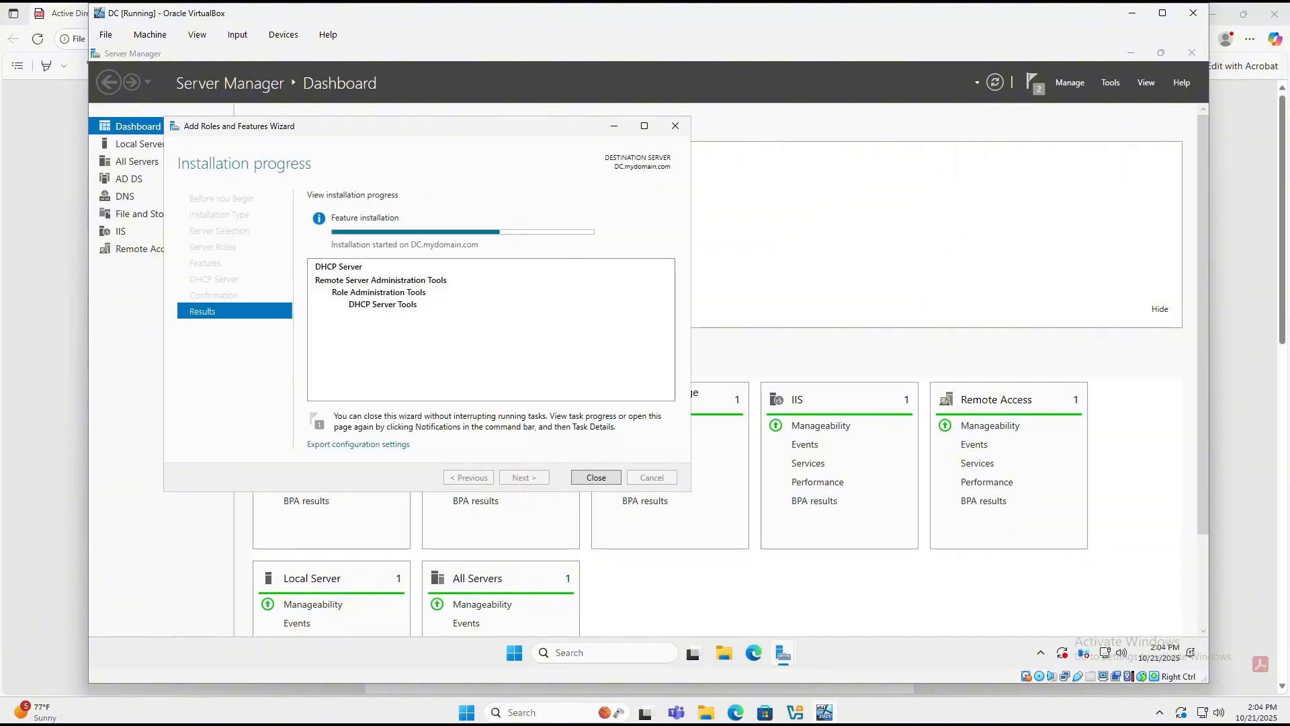
click(596, 478)
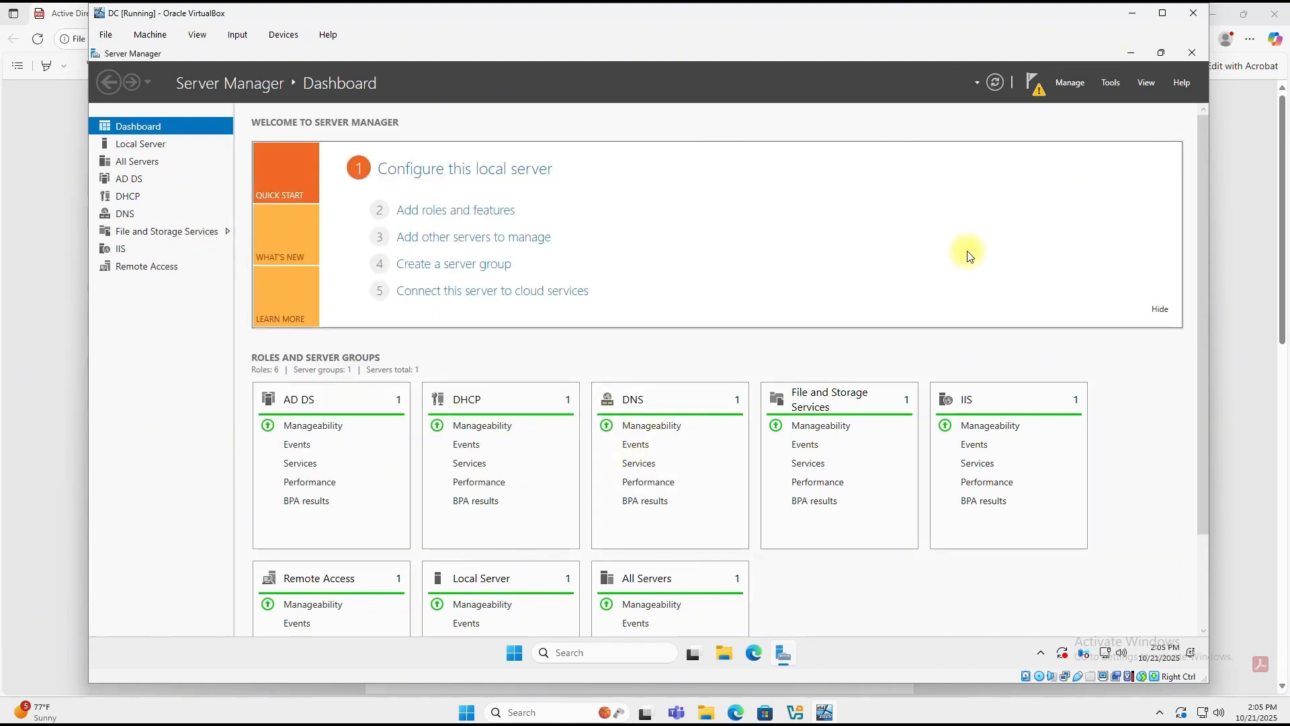
Step: Open the DHCP console, enlarge it, and expand the dc.mydomain IPv4 node
click(1118, 83)
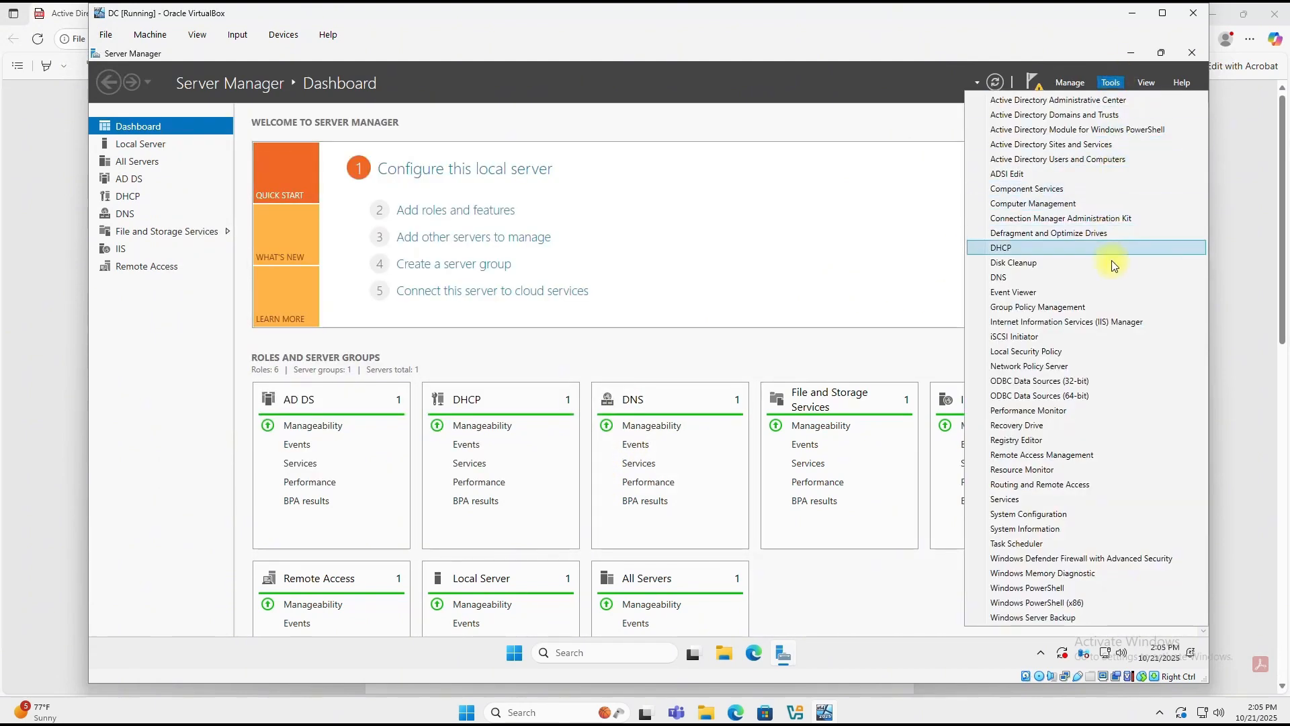
click(1004, 248)
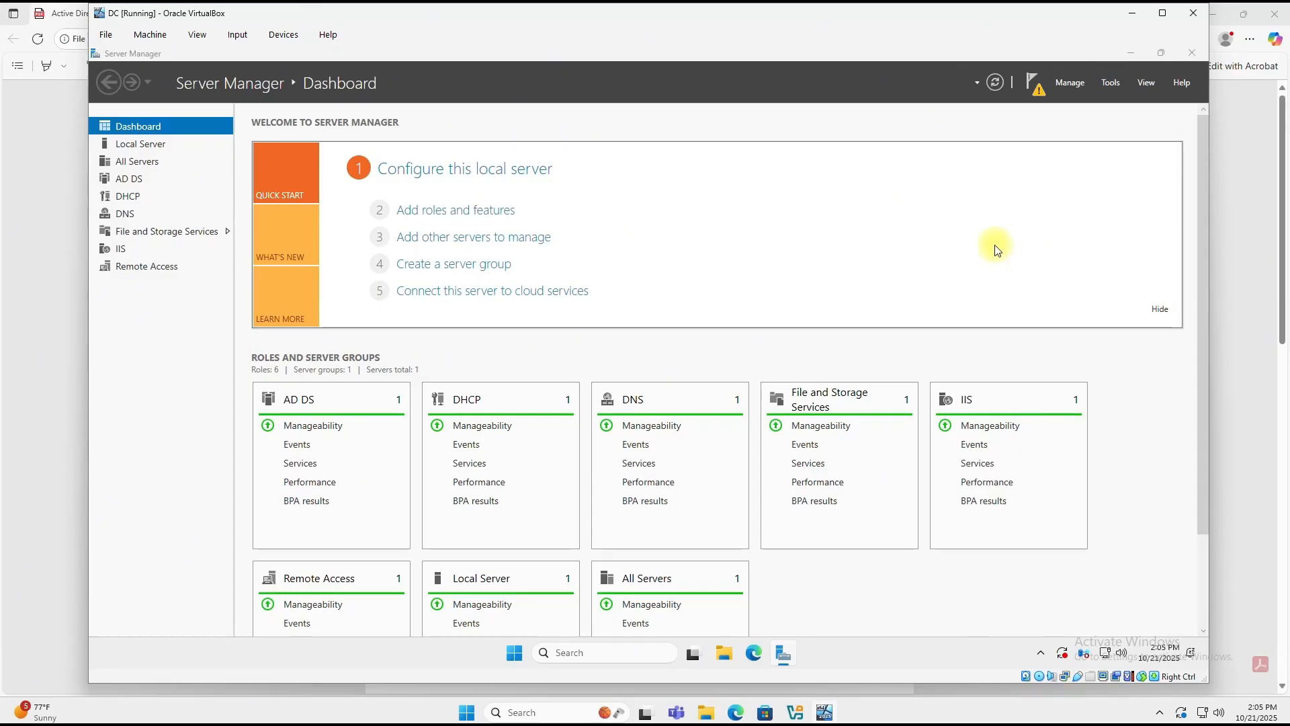
drag(529, 360, 1062, 593)
click(146, 166)
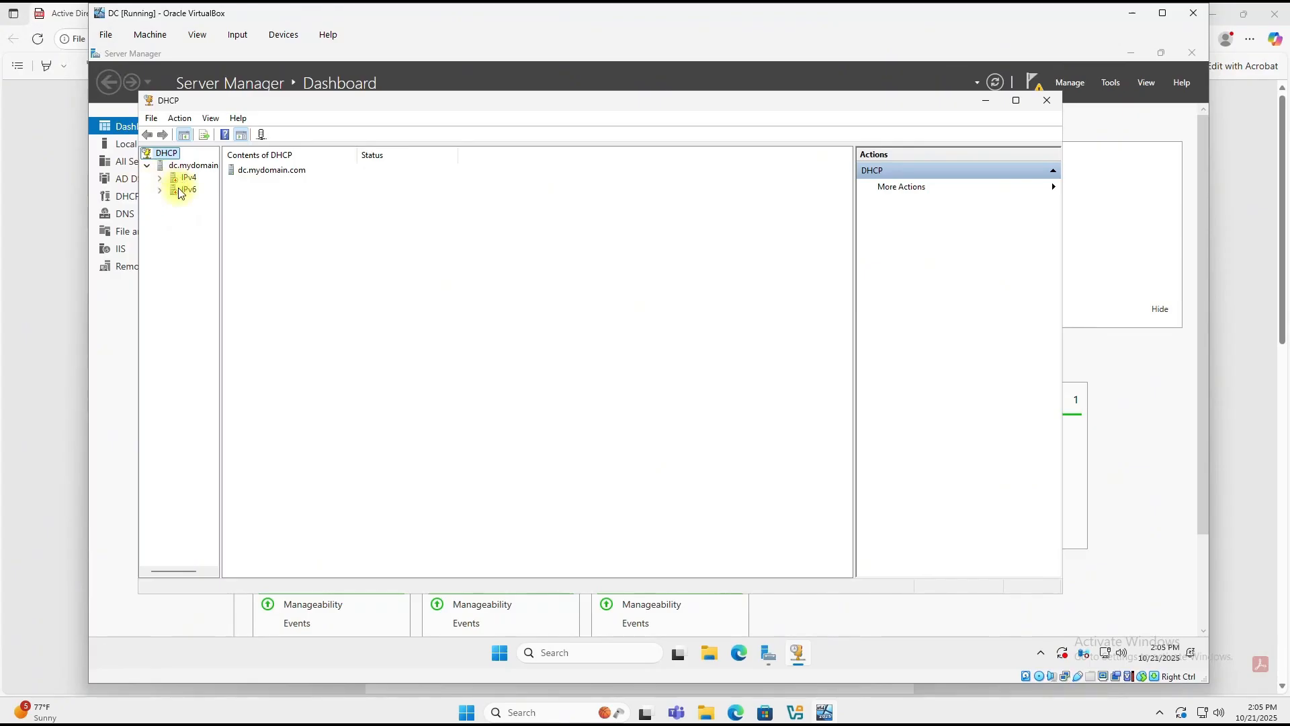
double_click(166, 179)
Step: Start a new IPv4 scope named '172.16.0.100 - 200'
right_click(173, 180)
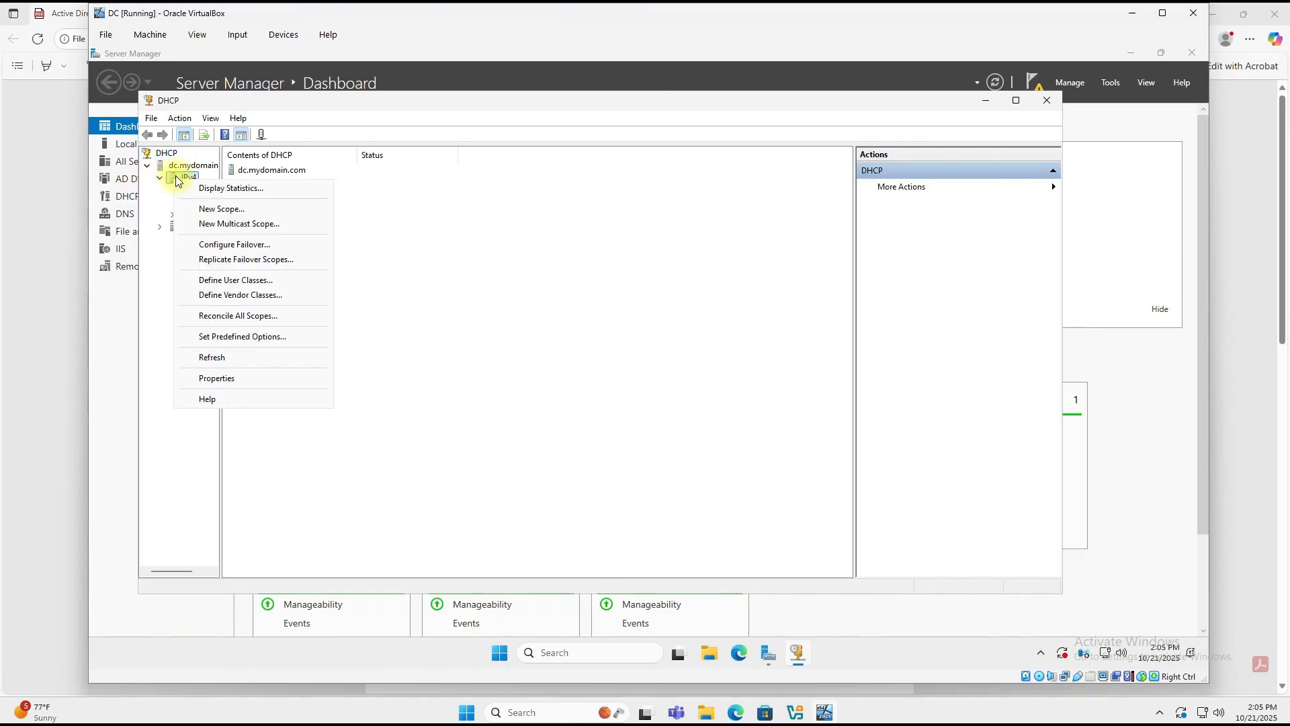
click(227, 214)
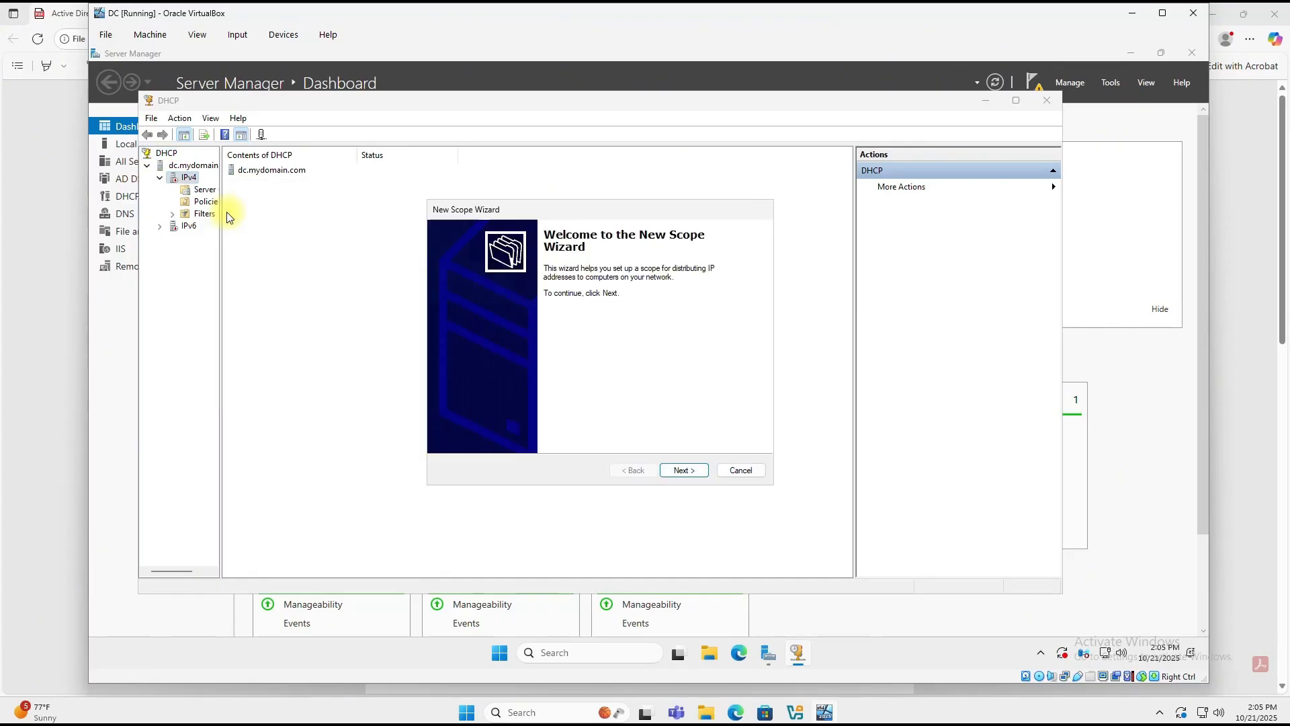
click(685, 469)
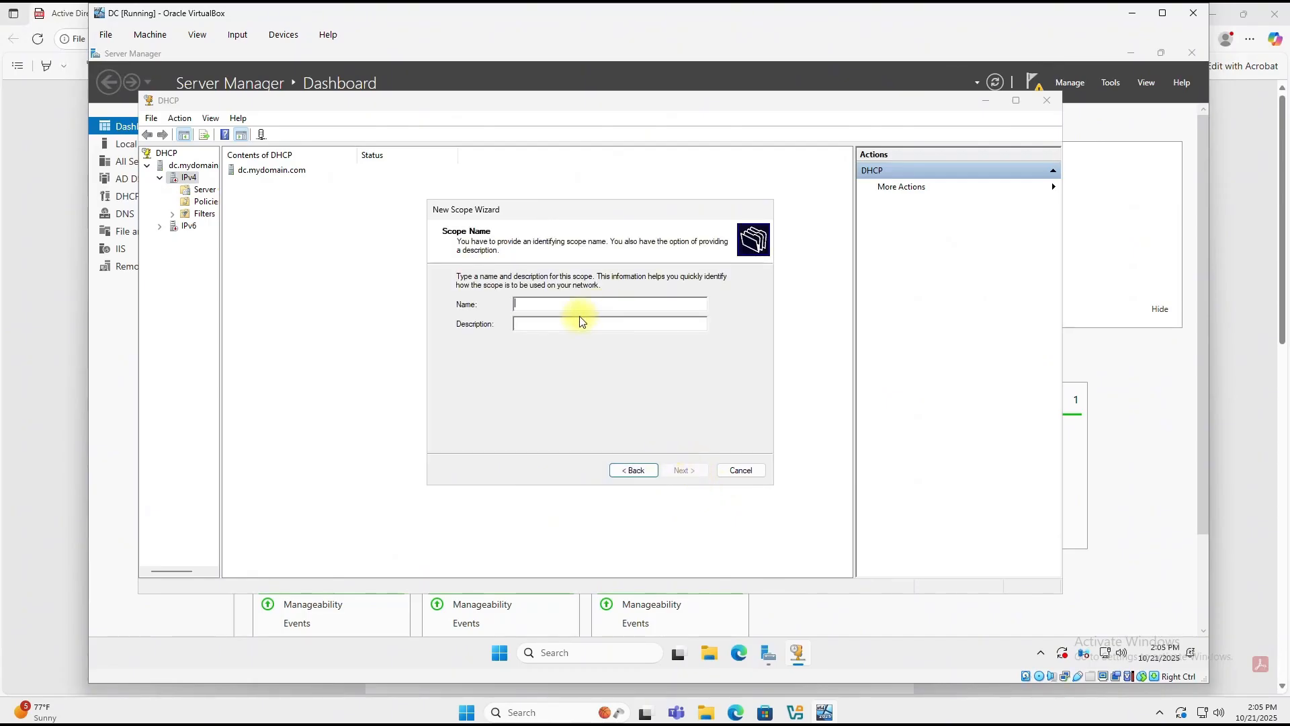
text(172.16.0.100 - 200)
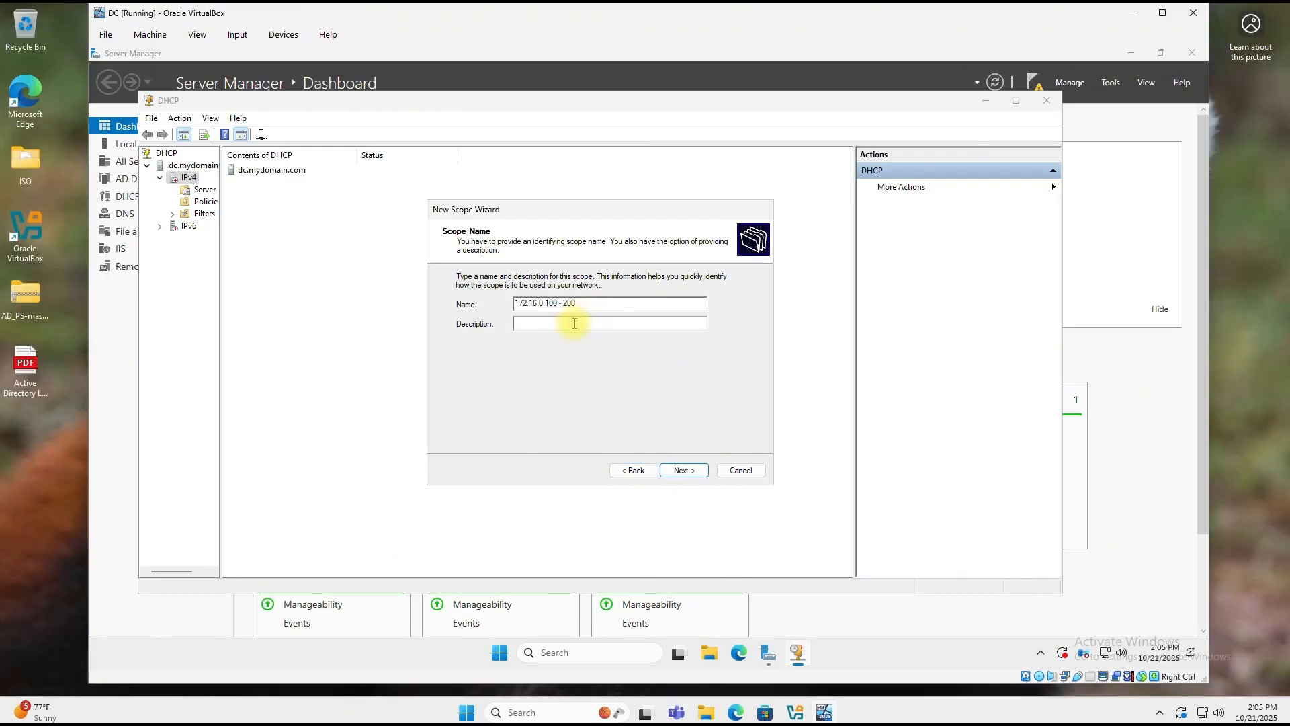
Step: On the IP address range page, set the subnet mask to 255.255.255.0
click(688, 470)
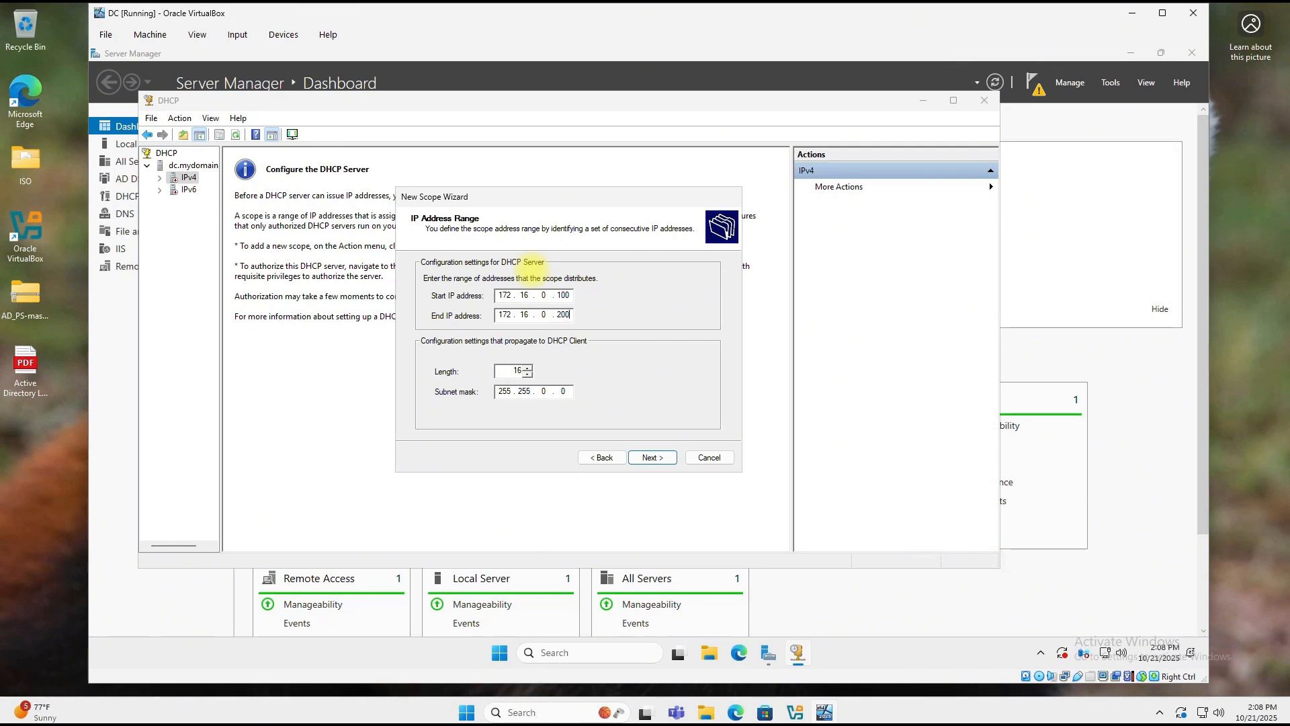
click(546, 390)
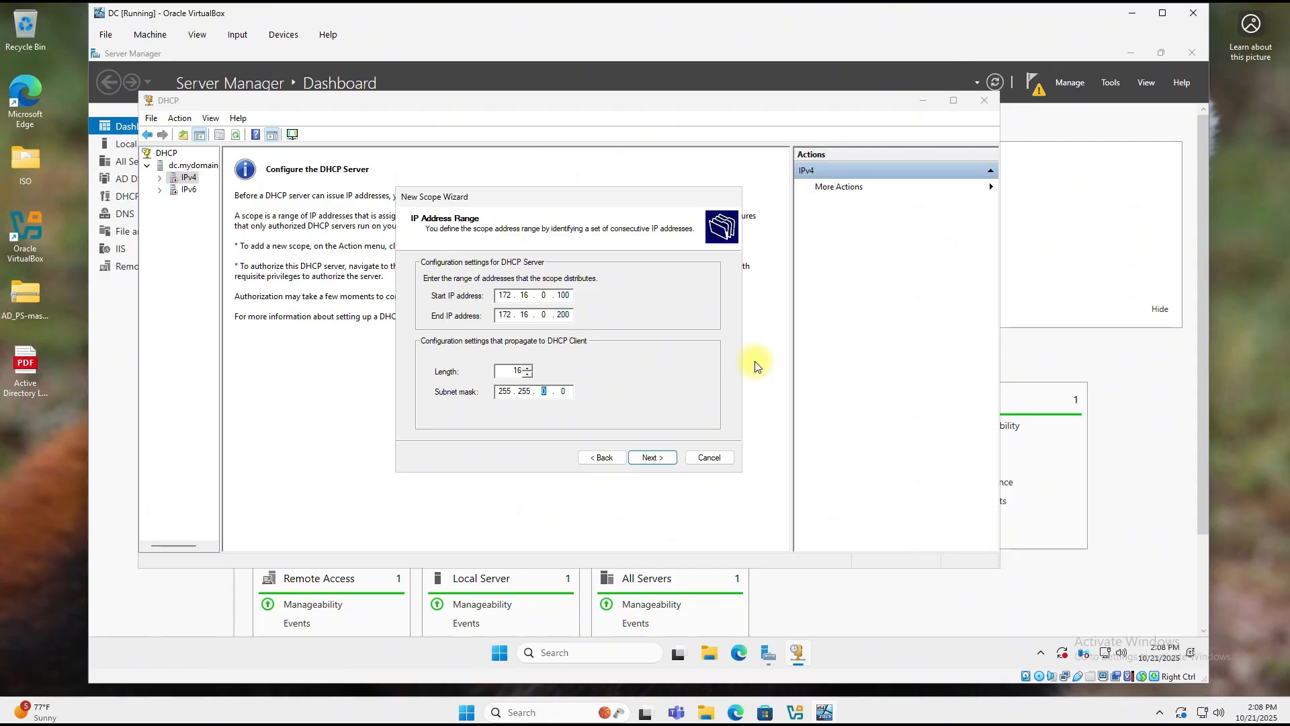
text(255 .)
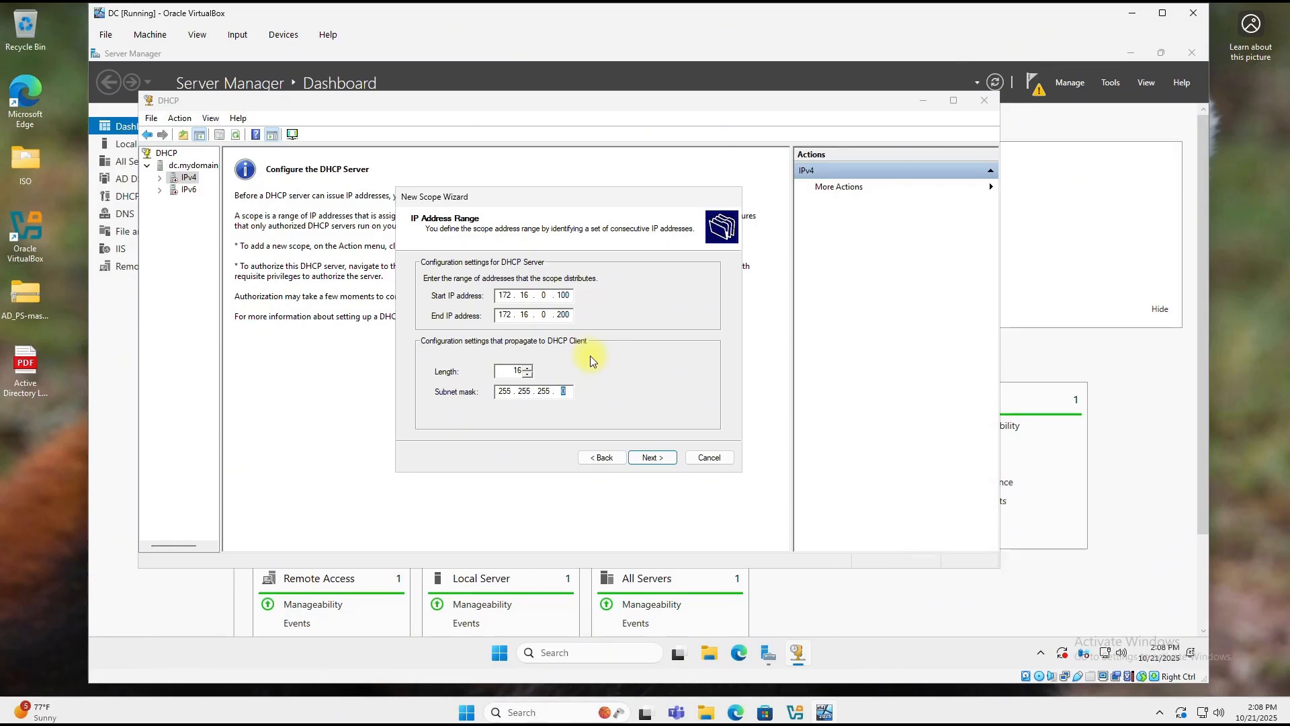
Step: Commit the 24-bit subnet length and accept the defaults for exclusions and lease duration
click(661, 458)
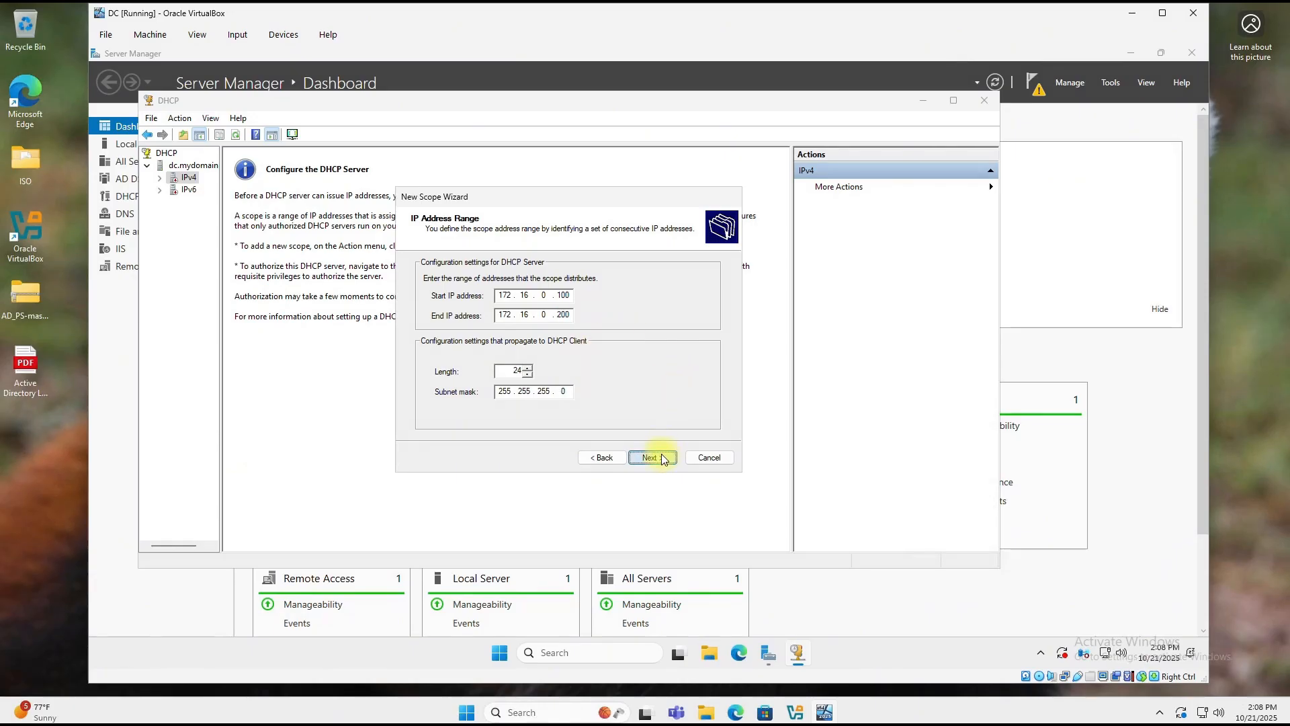
click(661, 458)
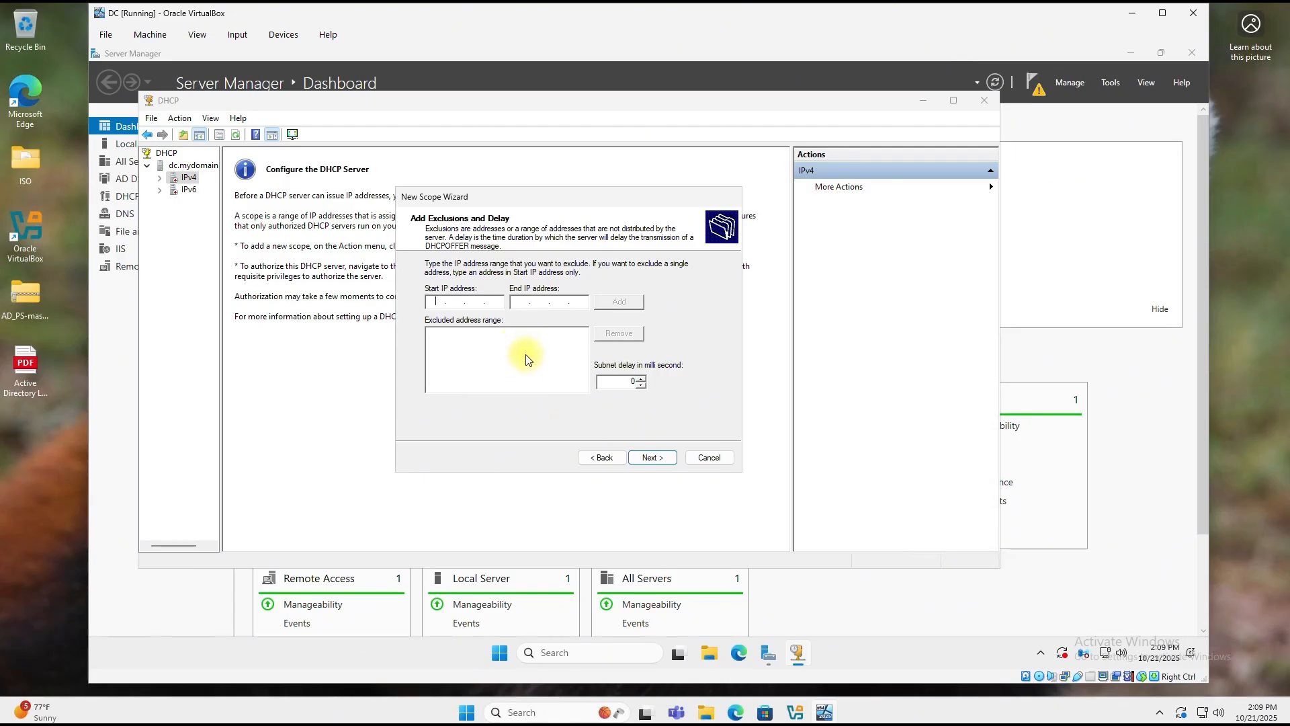
click(650, 457)
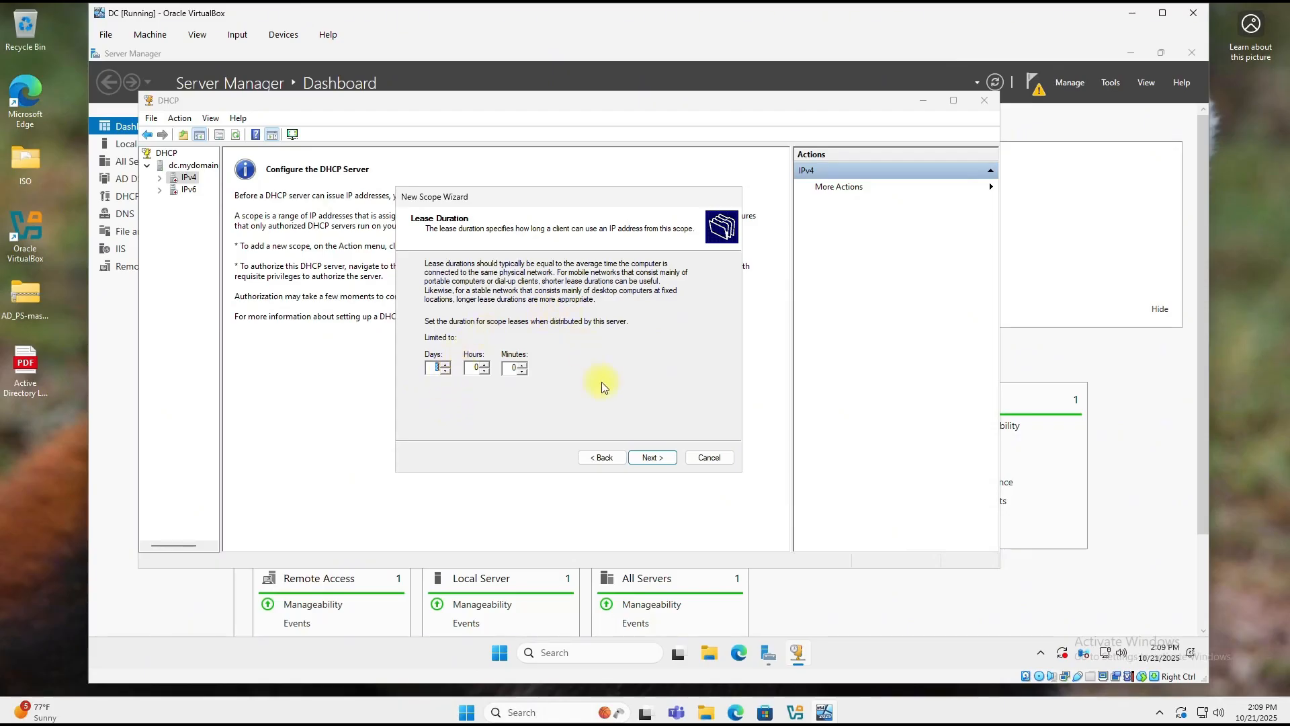
click(651, 457)
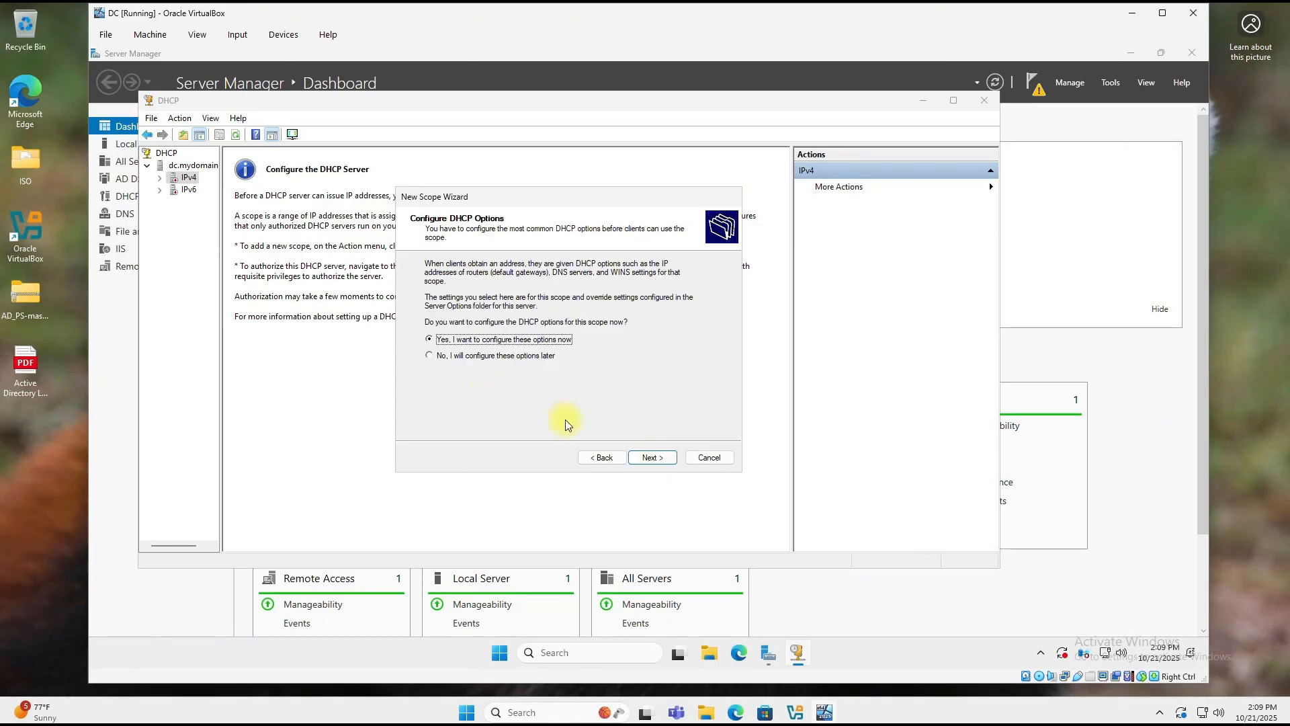
Step: Add 172.16.0.1 as the scope's default gateway (router)
click(651, 457)
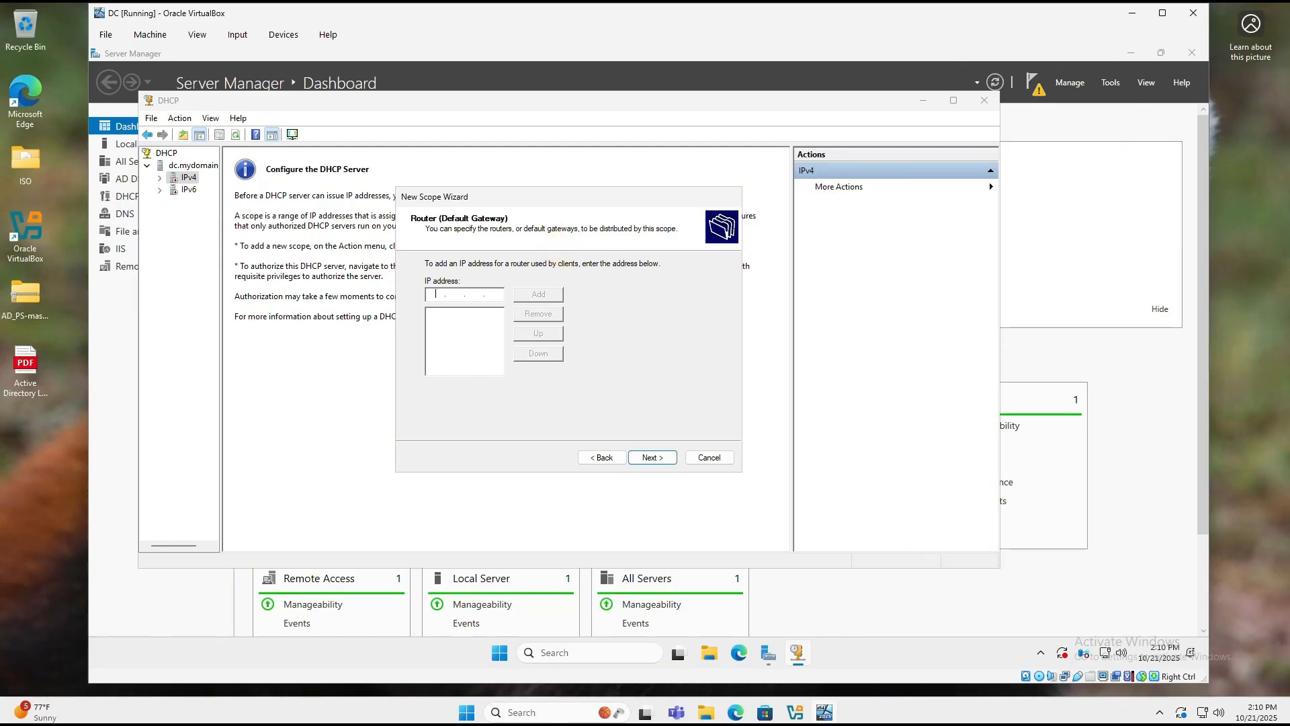
text(172.16.0.1)
click(530, 295)
click(649, 460)
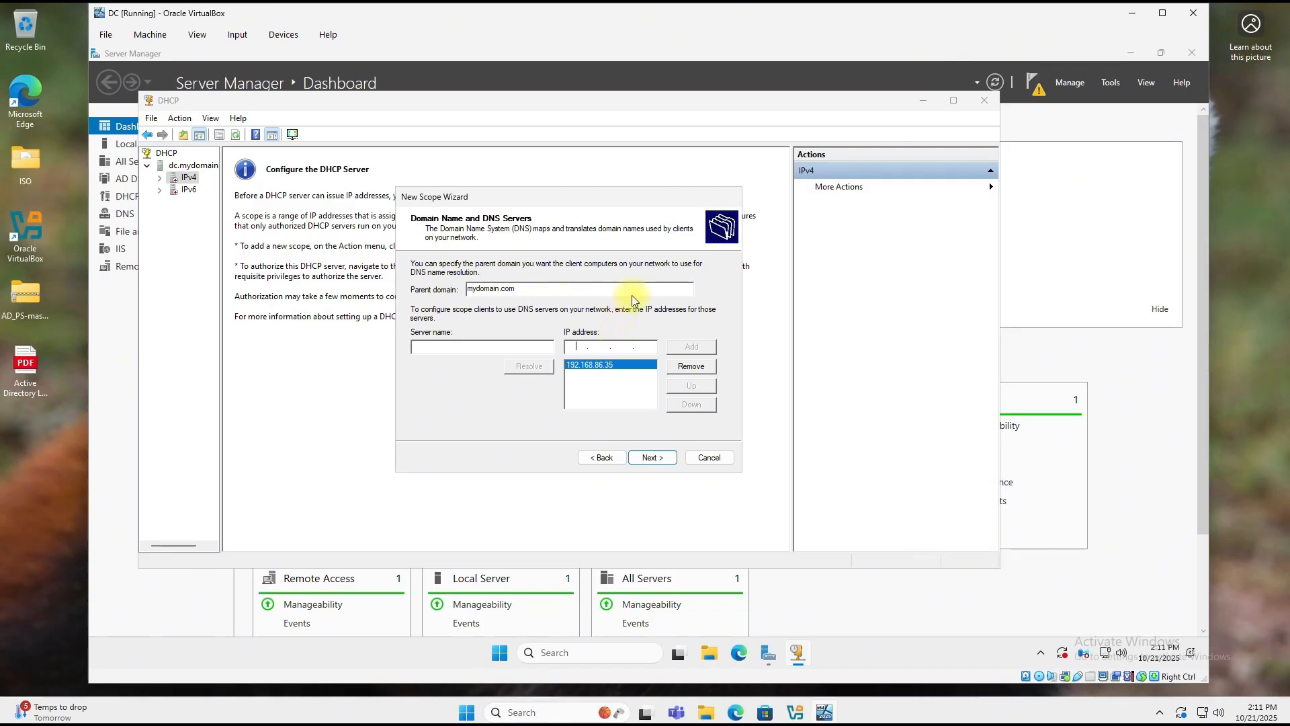
Step: Replace DNS server 192.168.86.35 with 172.16.0.1
click(609, 379)
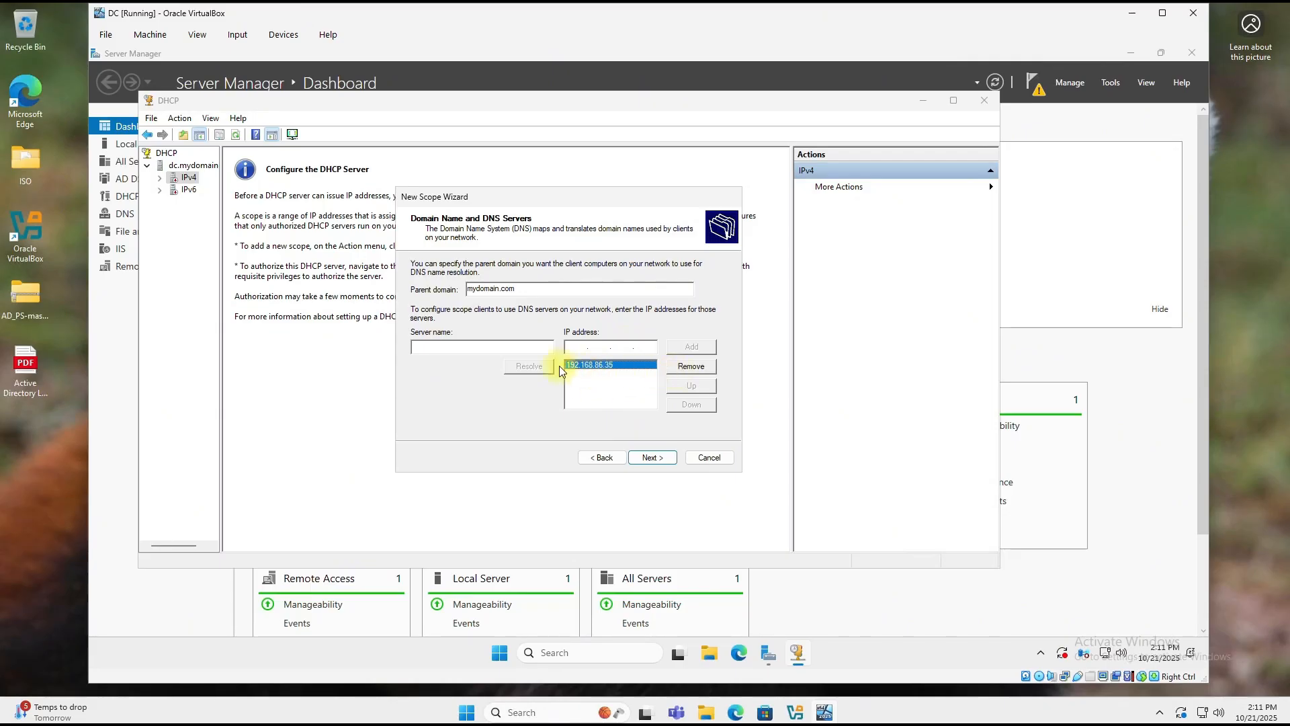
click(680, 369)
click(679, 368)
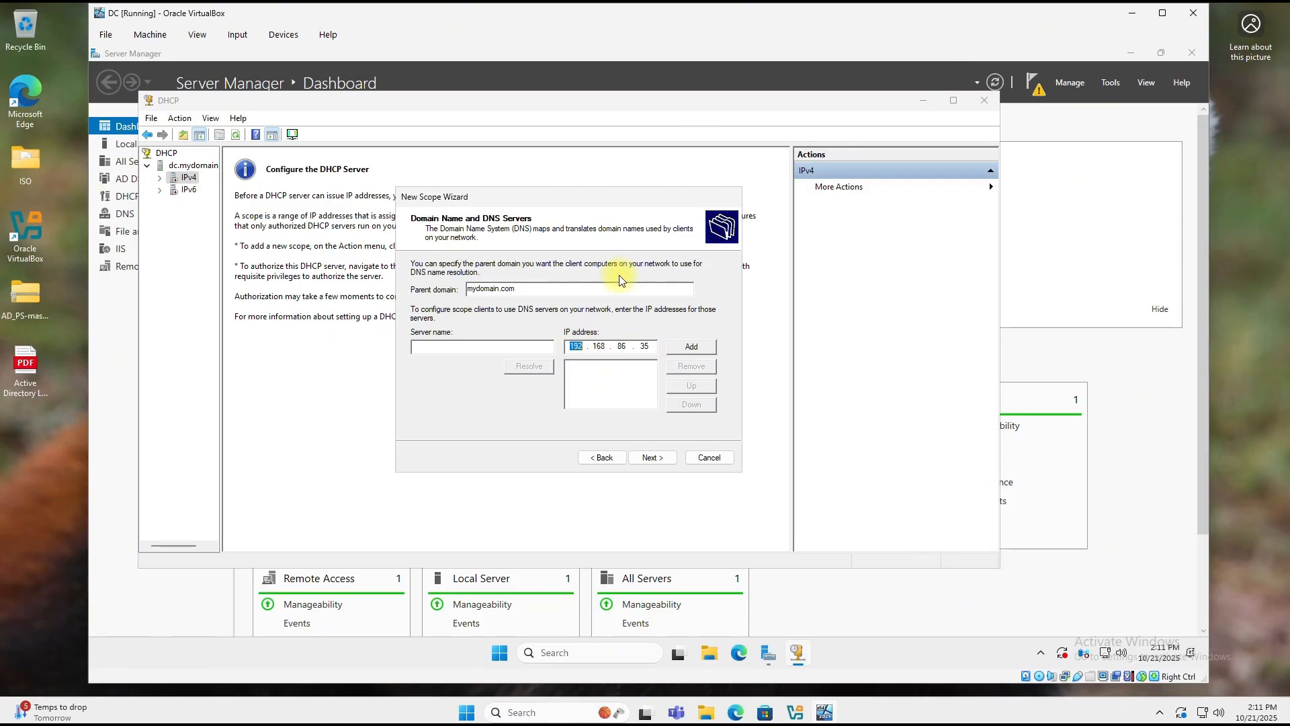
text(172.16.0.1)
click(704, 350)
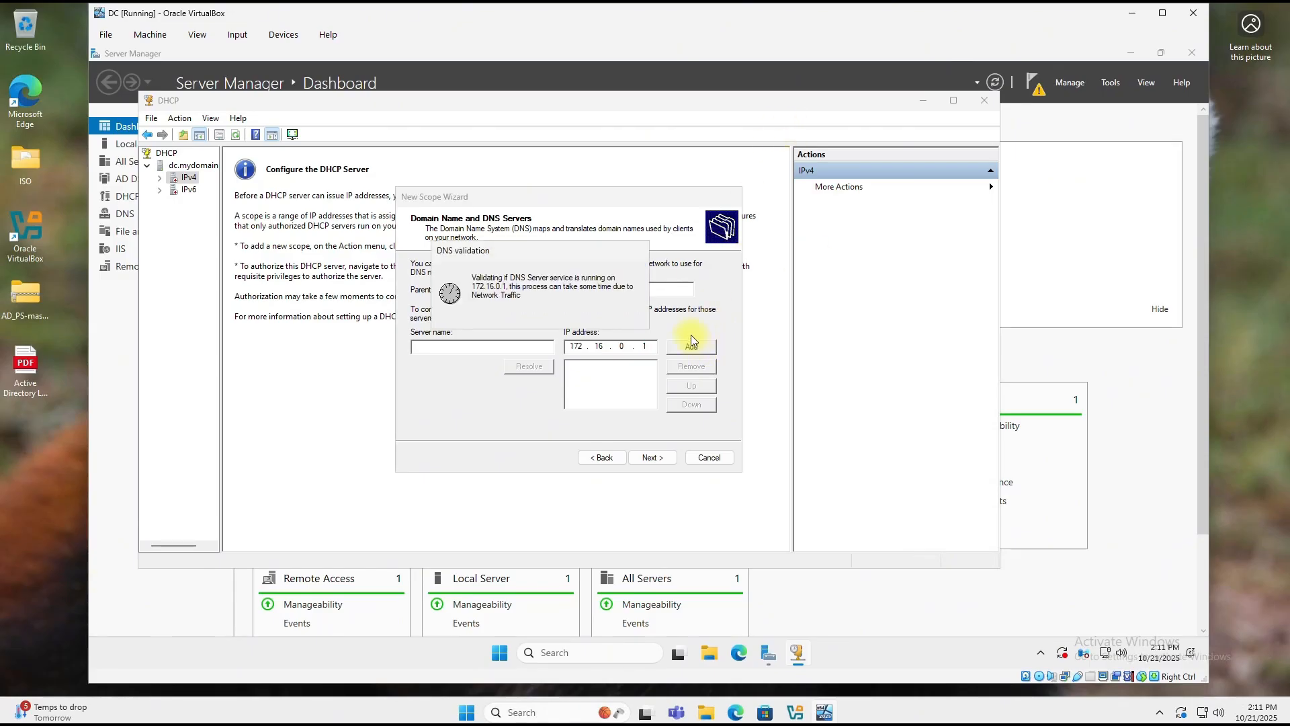
Step: Skip WINS servers and choose to activate the scope now
click(668, 459)
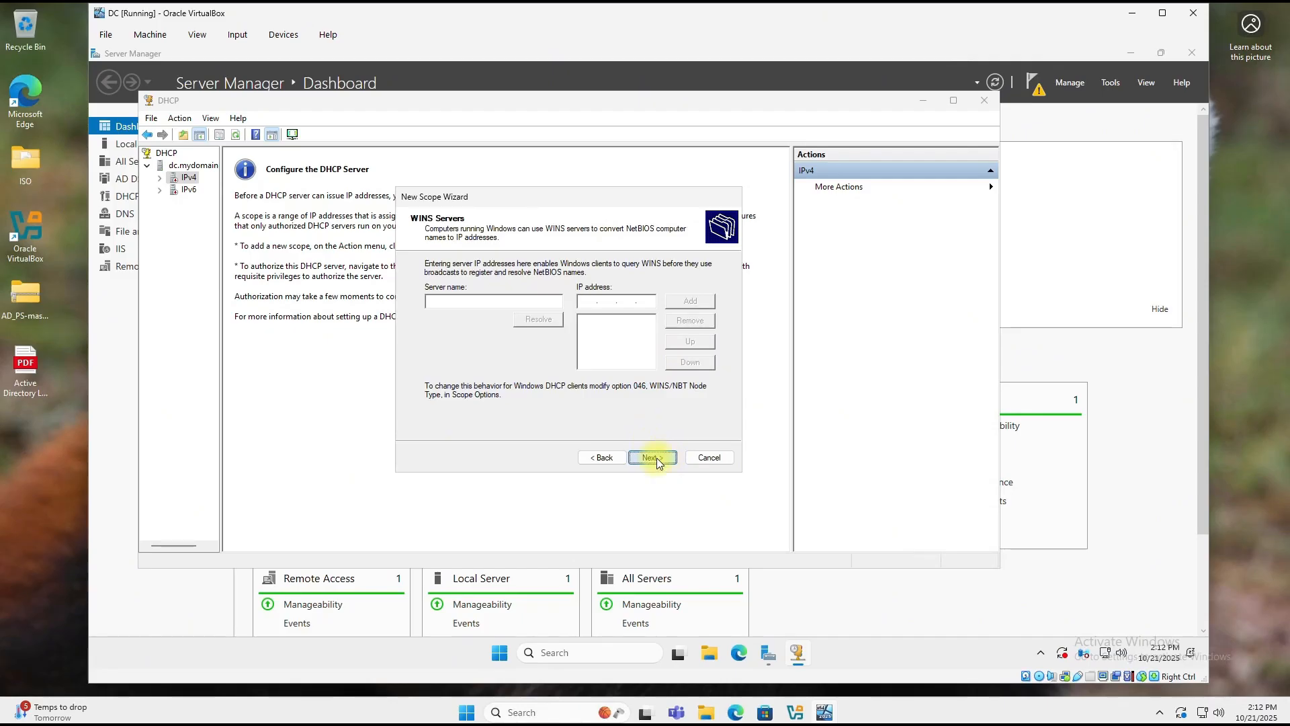
click(656, 457)
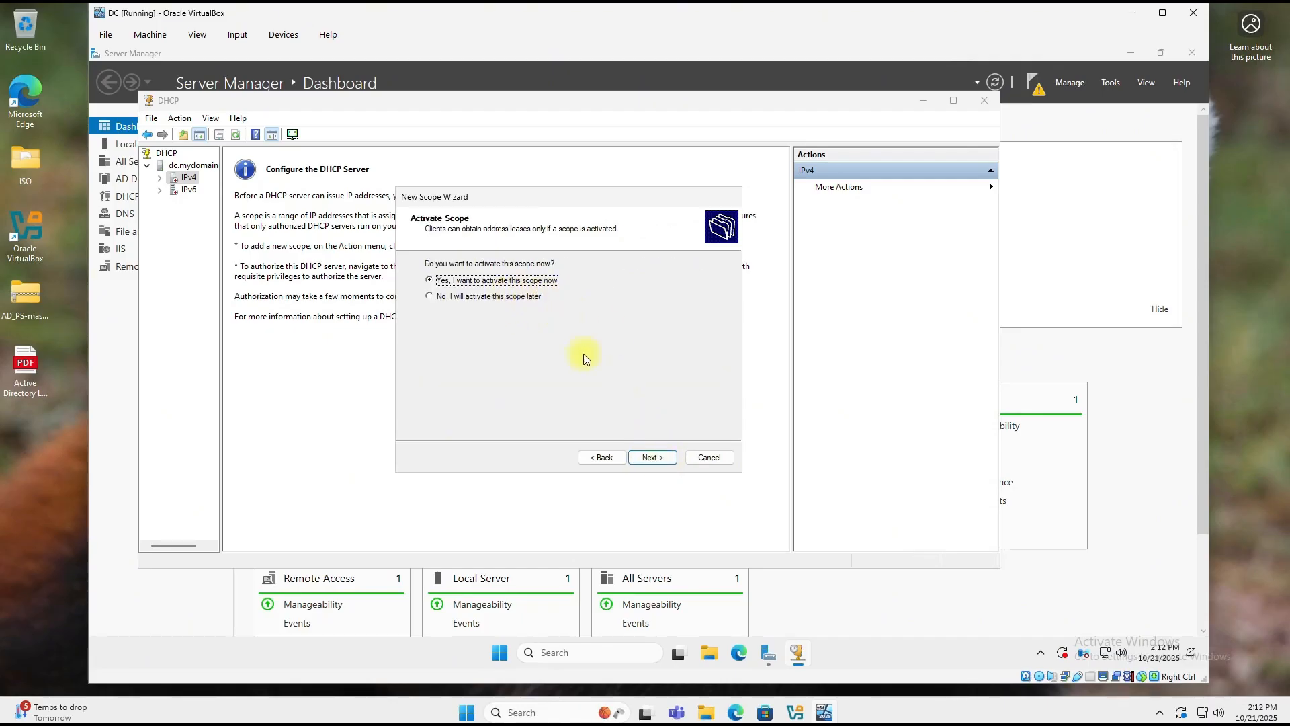
click(643, 459)
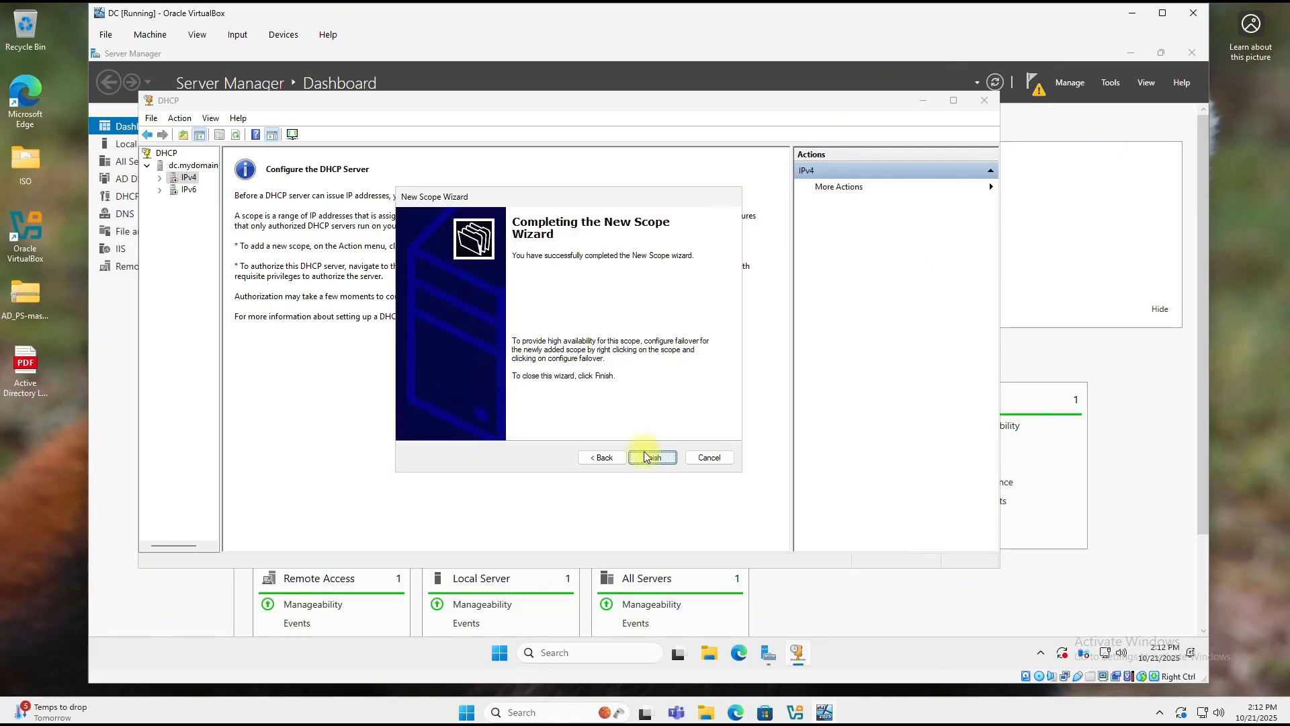
Step: Finish the scope wizard and authorize the dc.mydomain.com DHCP server
click(655, 458)
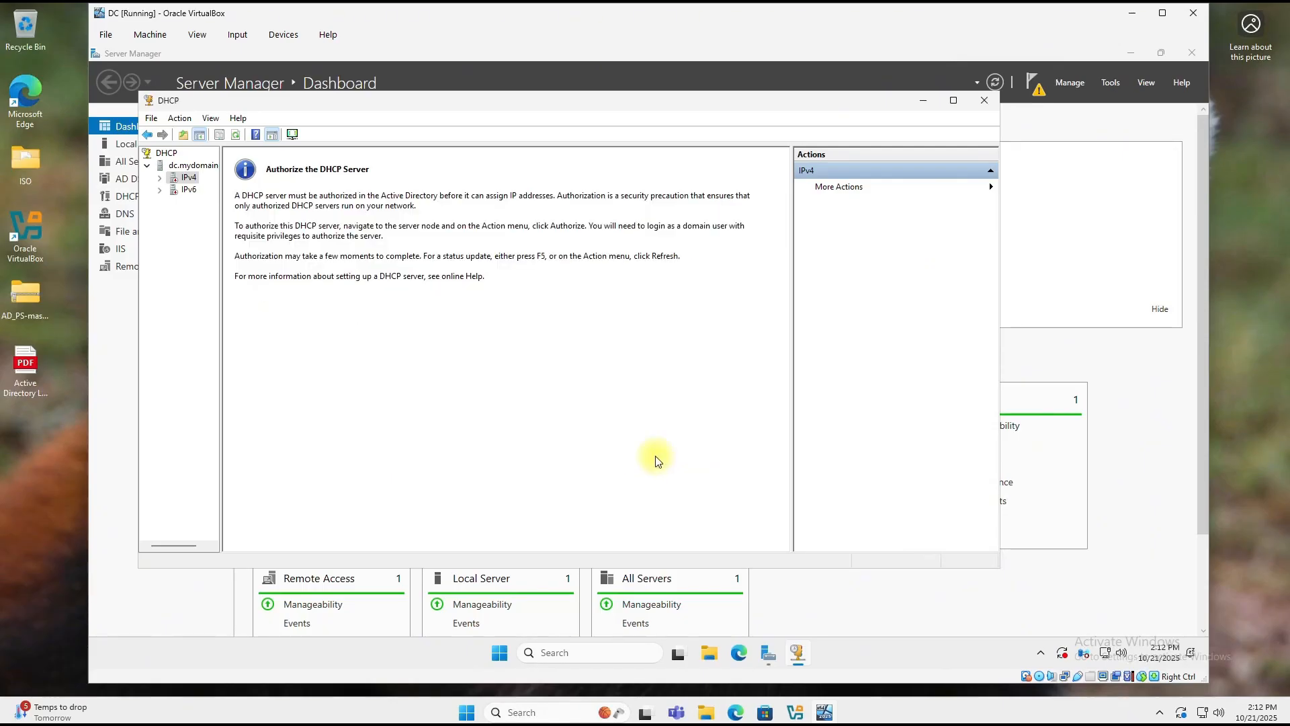
right_click(213, 168)
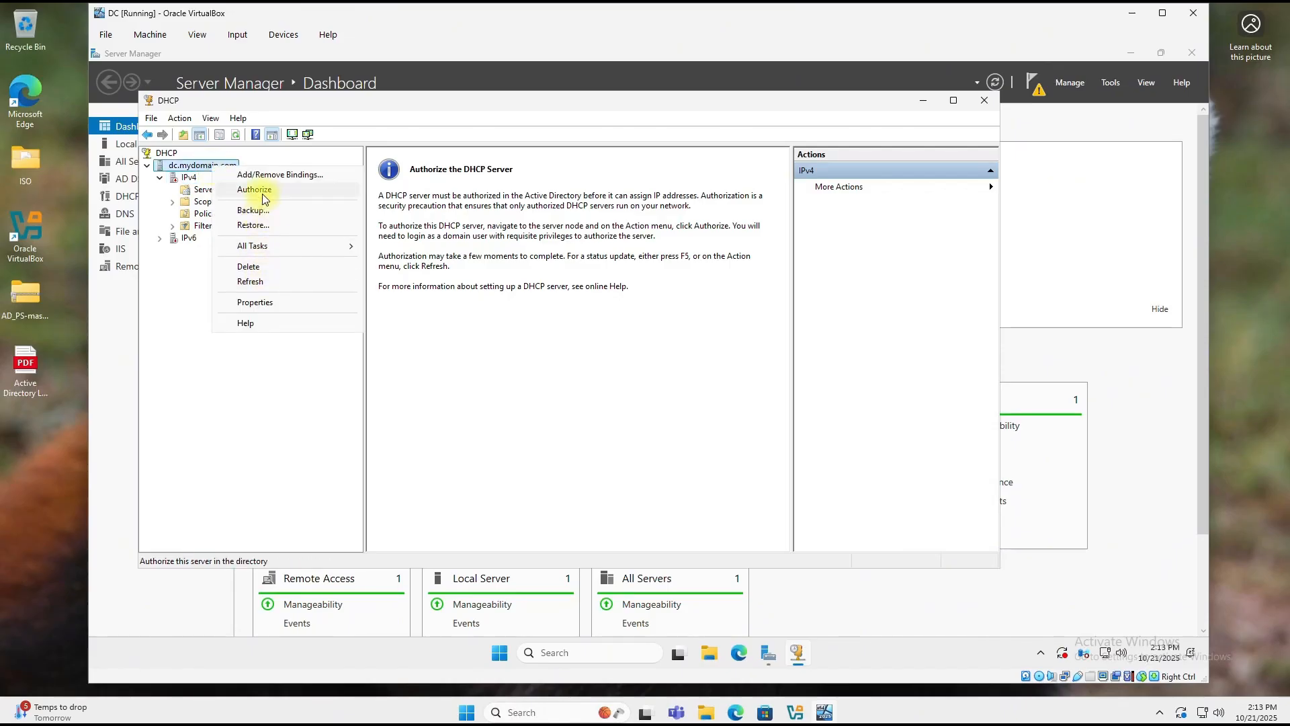
click(261, 193)
Step: Refresh IPv4 so the scope shows Active, then close DHCP and minimize Server Manager
click(190, 178)
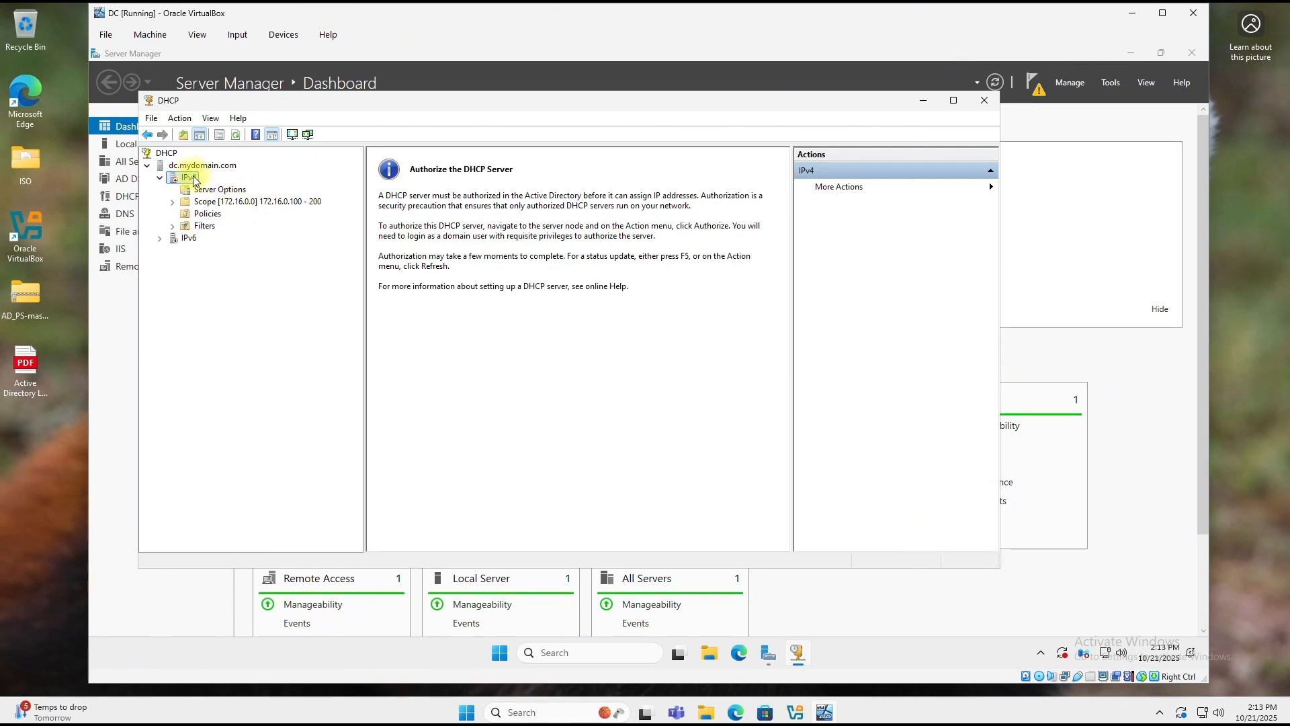
right_click(191, 179)
click(246, 392)
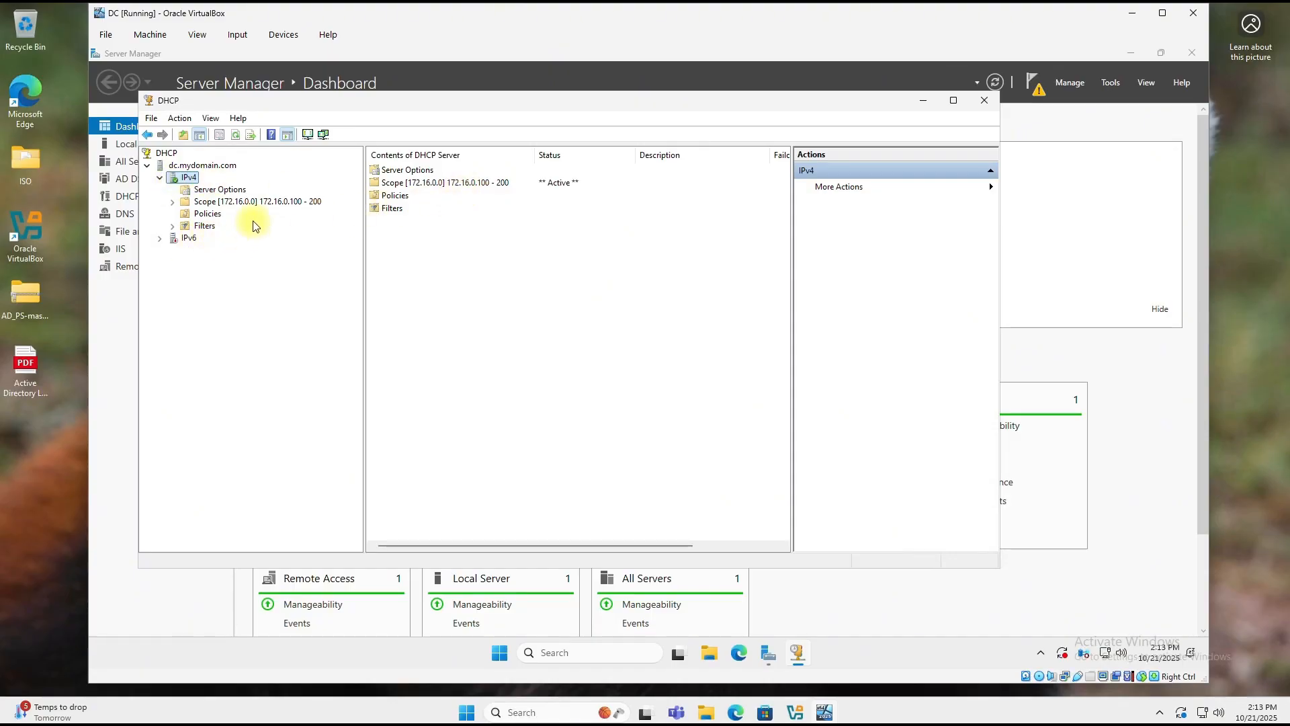
click(985, 101)
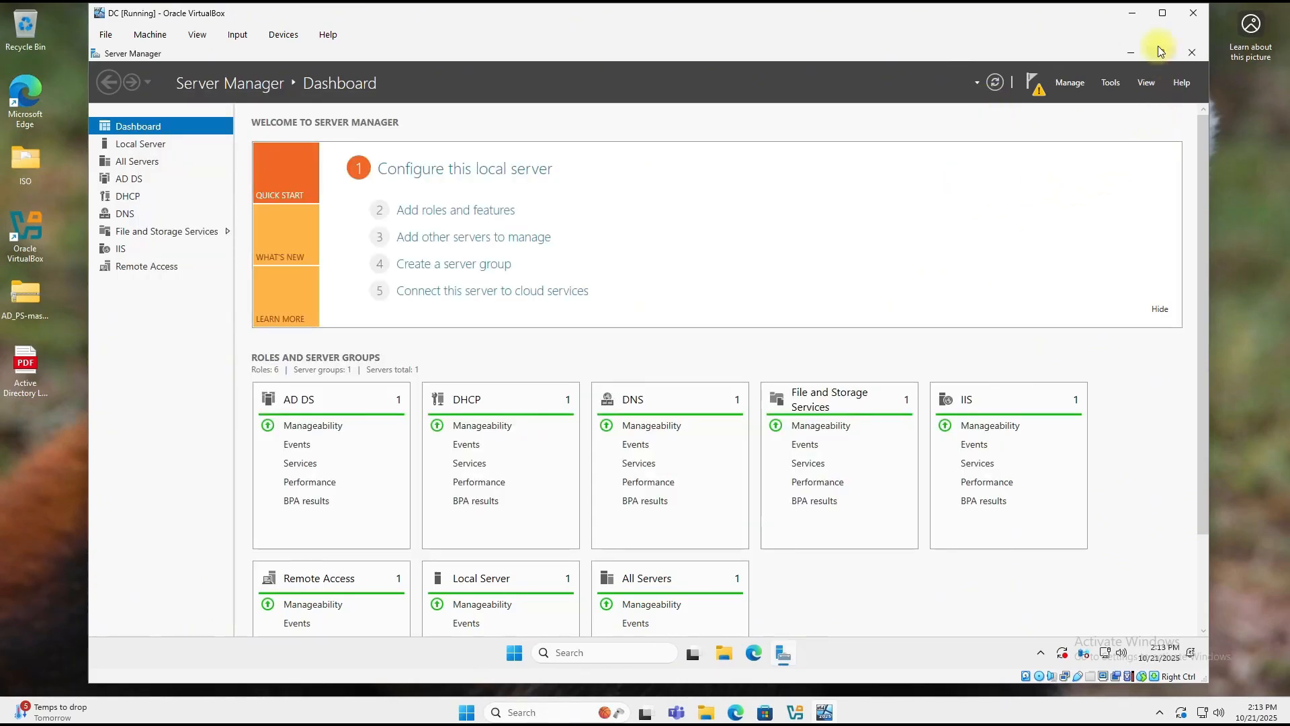
click(1130, 53)
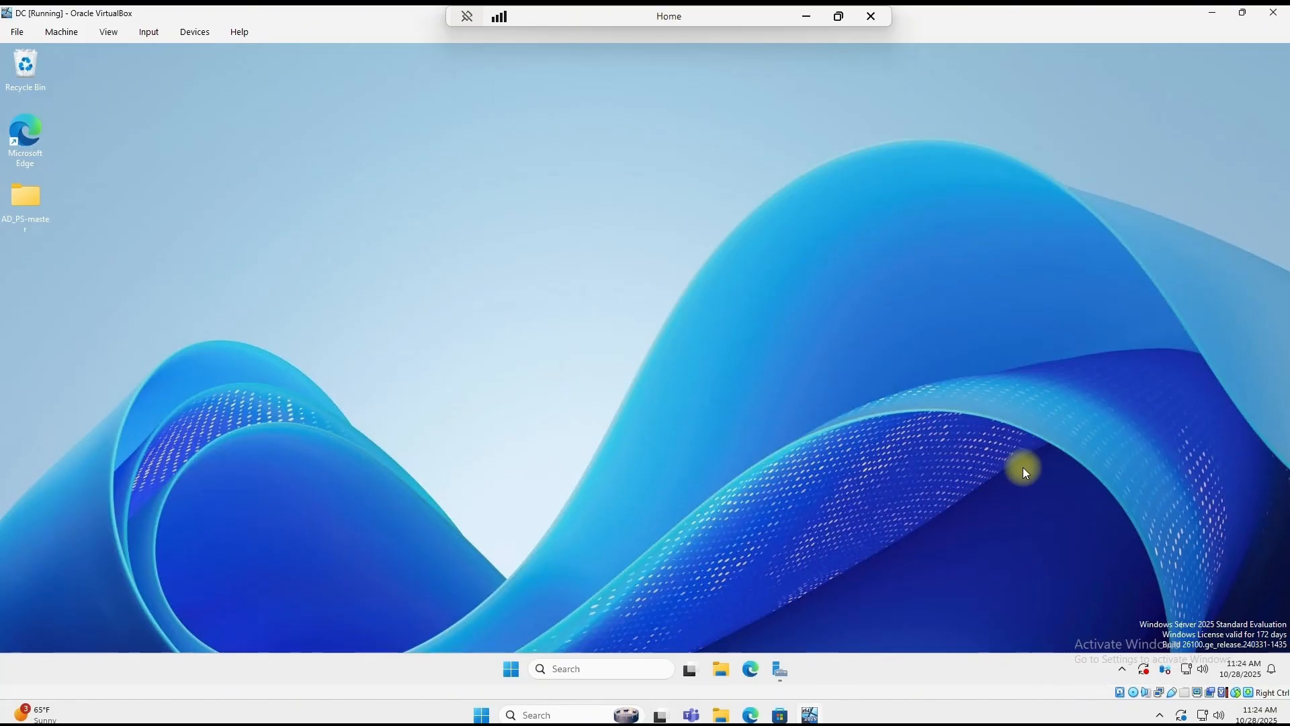
Step: Search 'Powershell' and run Windows PowerShell ISE as administrator, approving the UAC prompt
click(588, 667)
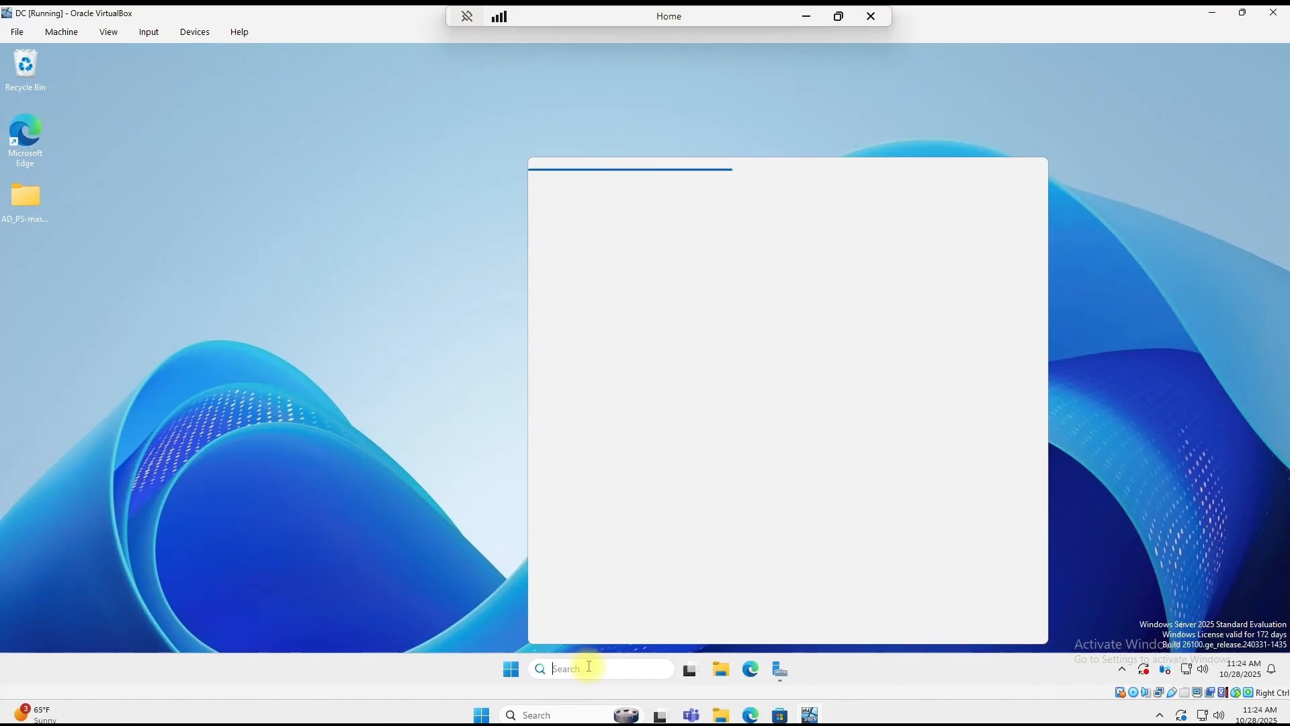
text(Powershell)
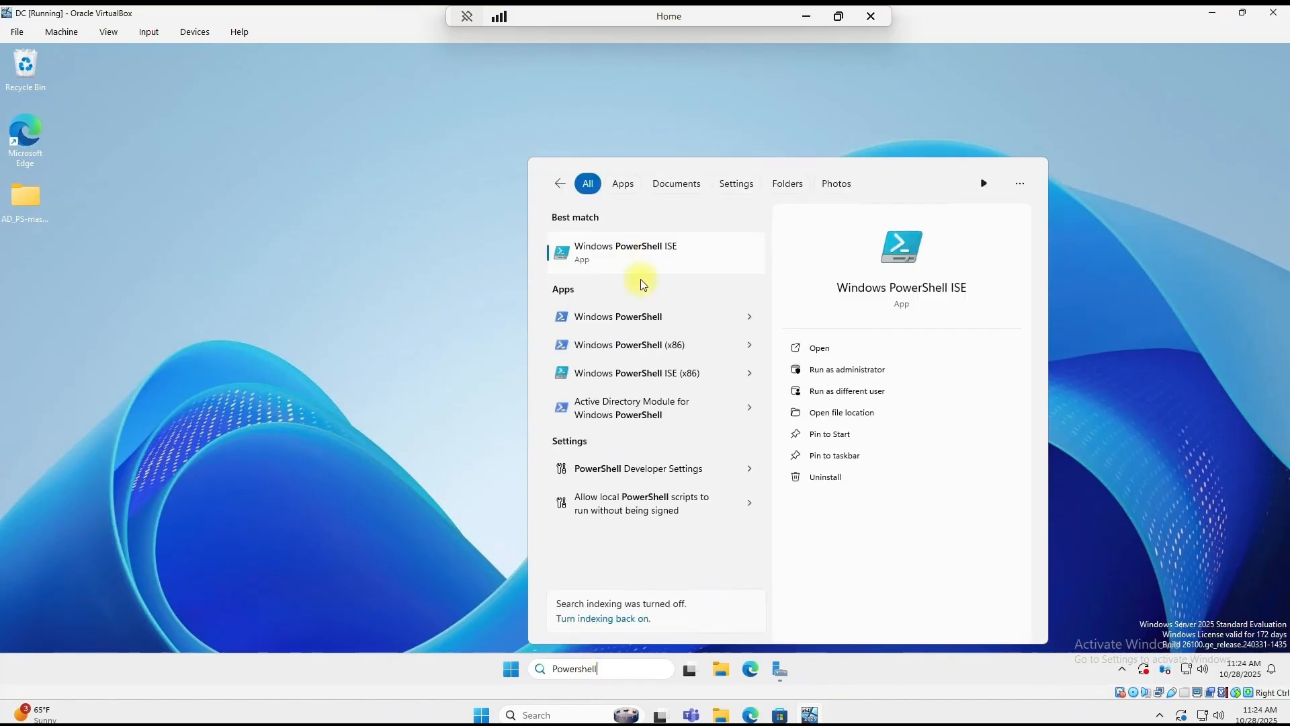
right_click(687, 256)
click(772, 271)
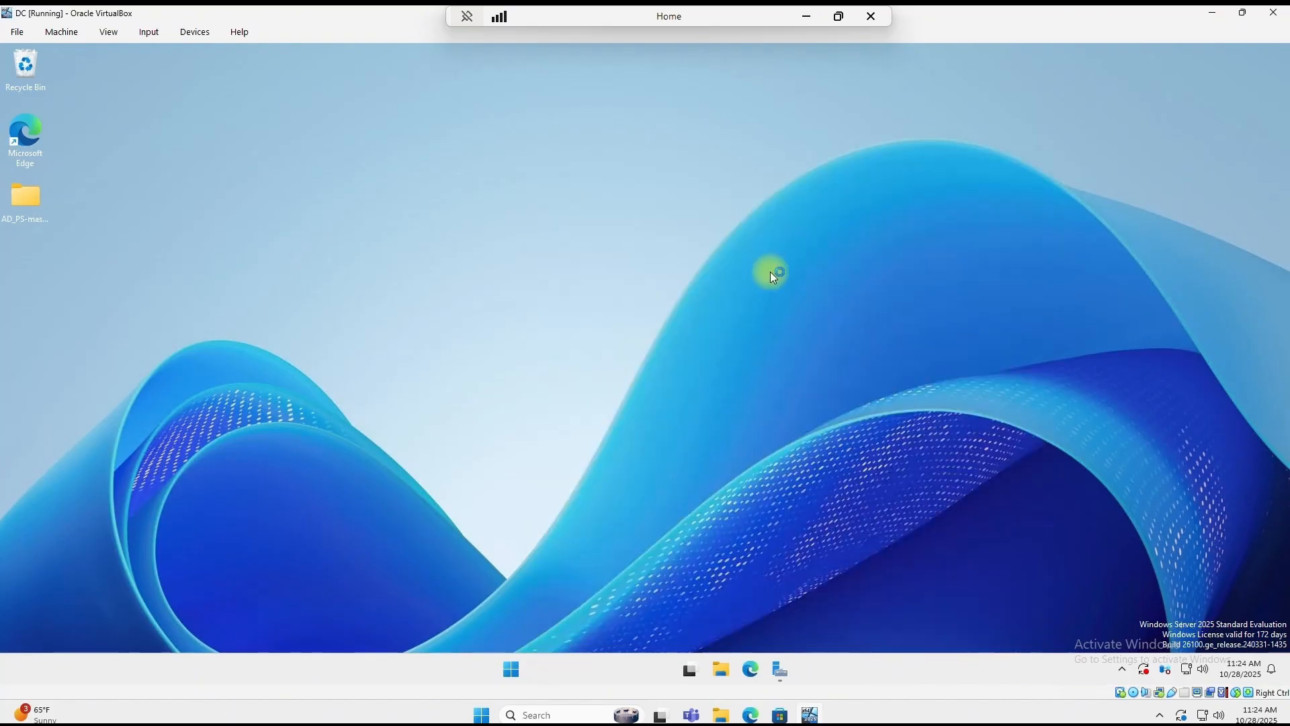
click(620, 464)
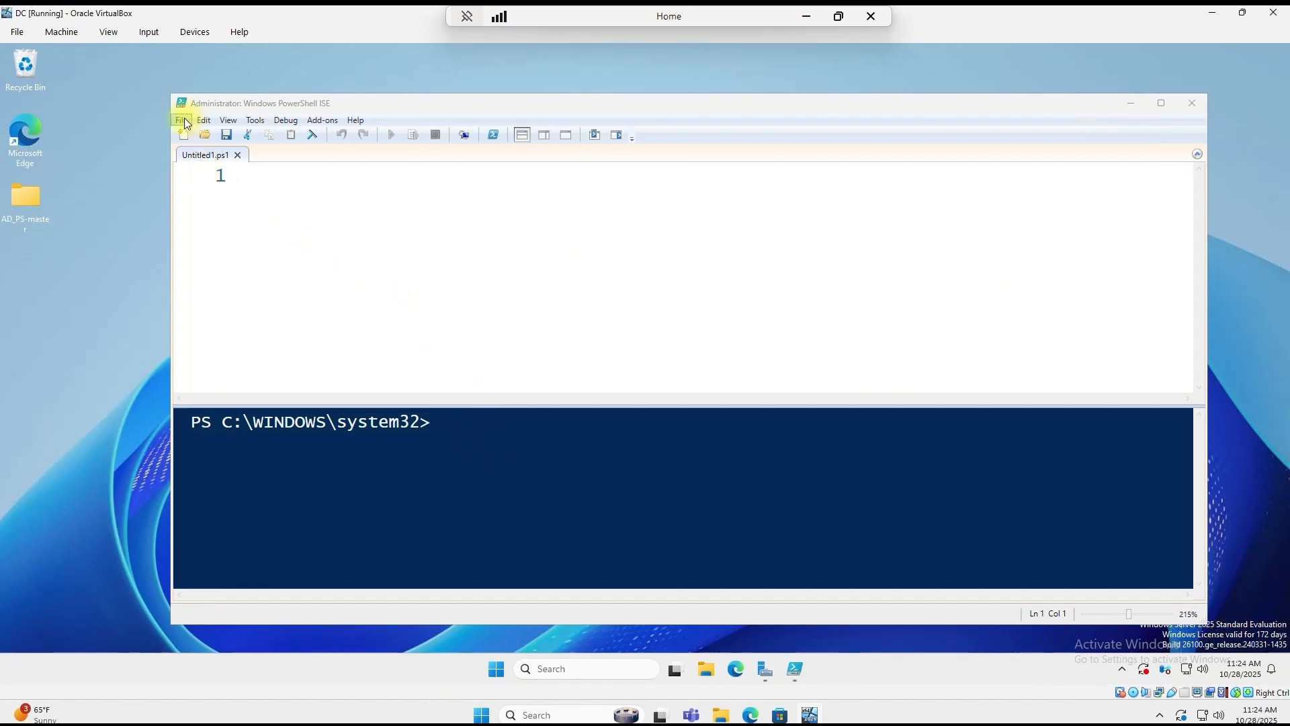
Step: Open the 1_CREATE_USERS.ps1 script and enlarge the ISE window and script pane
click(185, 122)
click(228, 159)
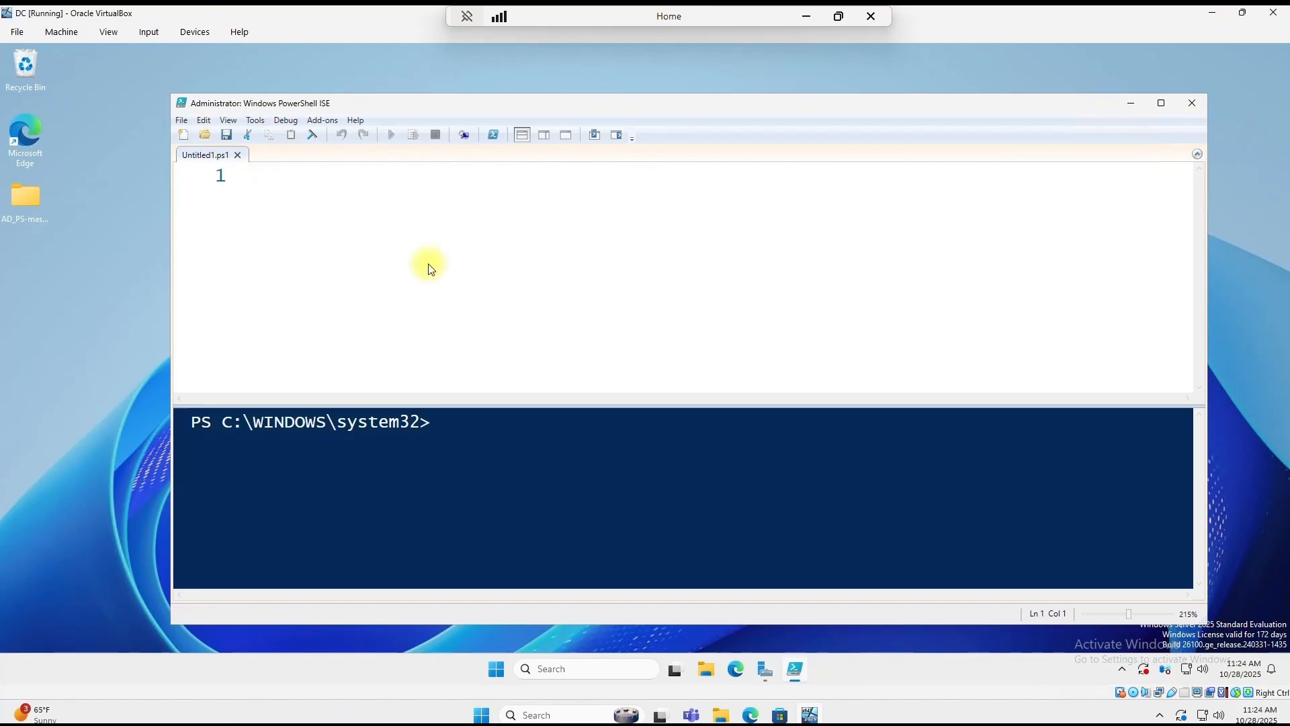
click(340, 221)
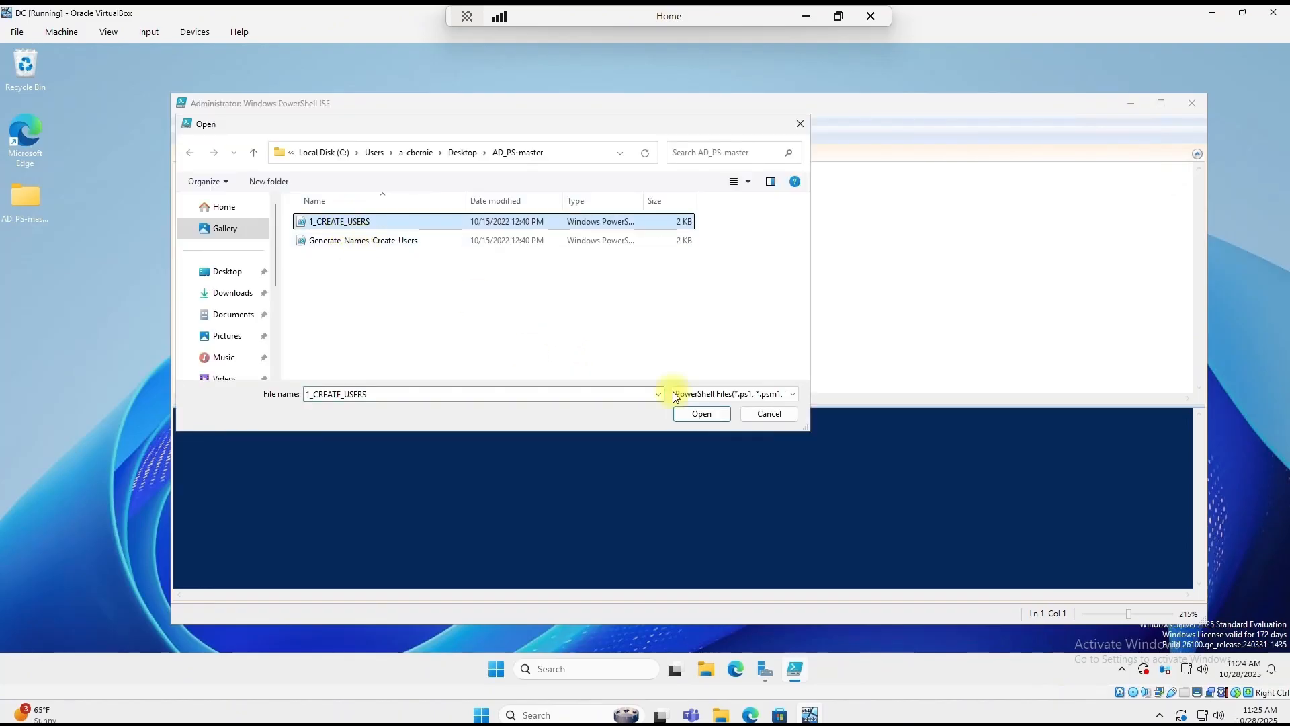
click(711, 415)
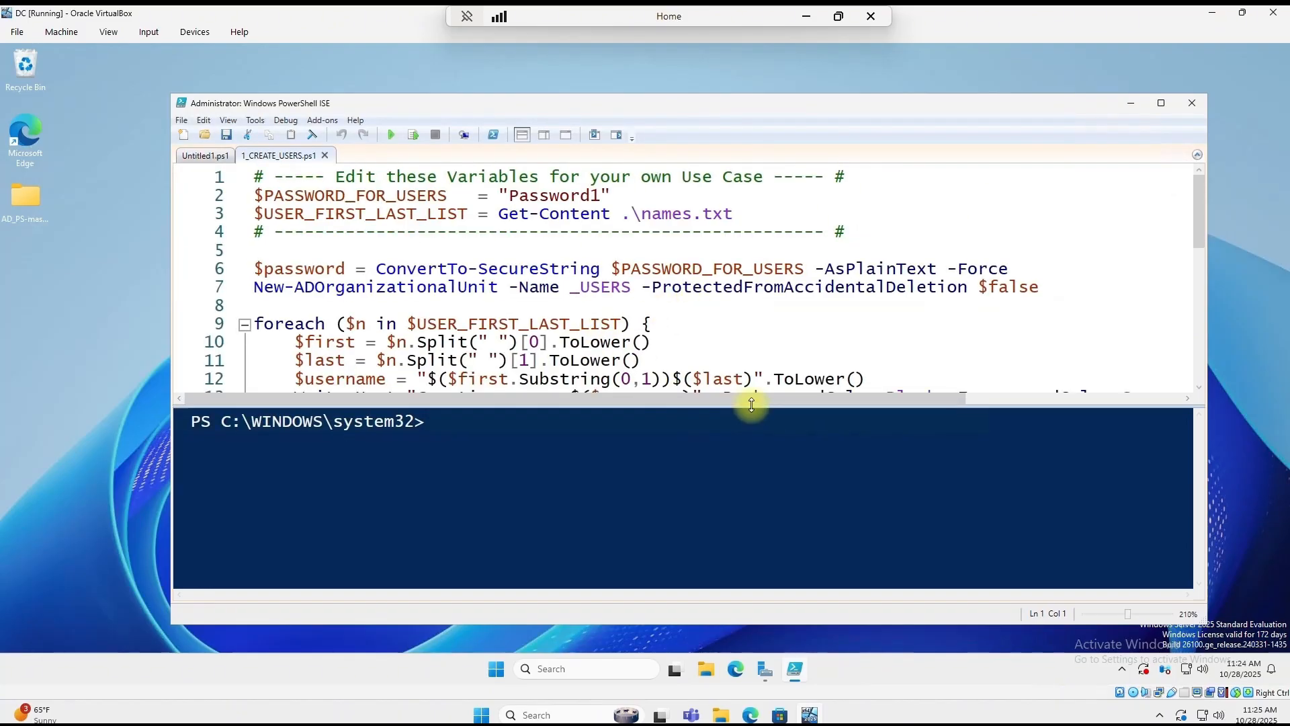
drag(1204, 624, 1246, 651)
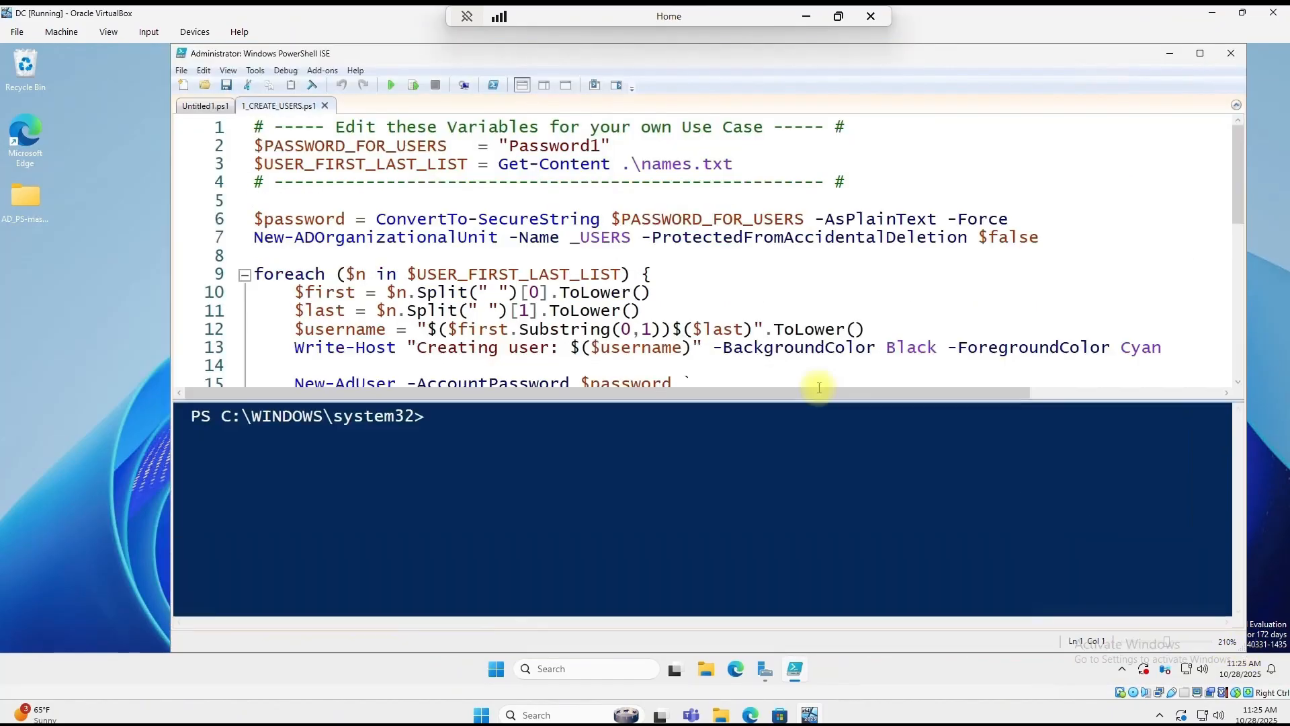
drag(522, 400, 522, 484)
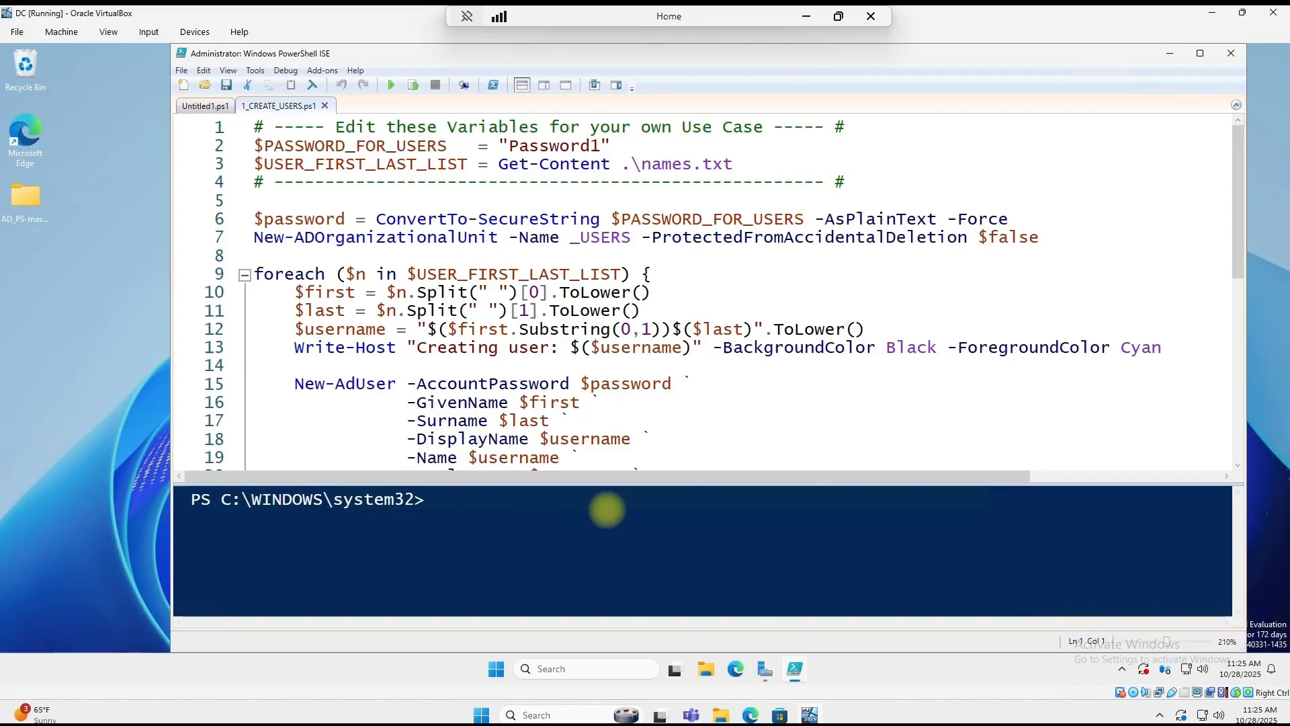
Step: Run Set-ExecutionPolicy Unrestricted in the console and accept it with Yes to All
click(474, 502)
text(Set-e)
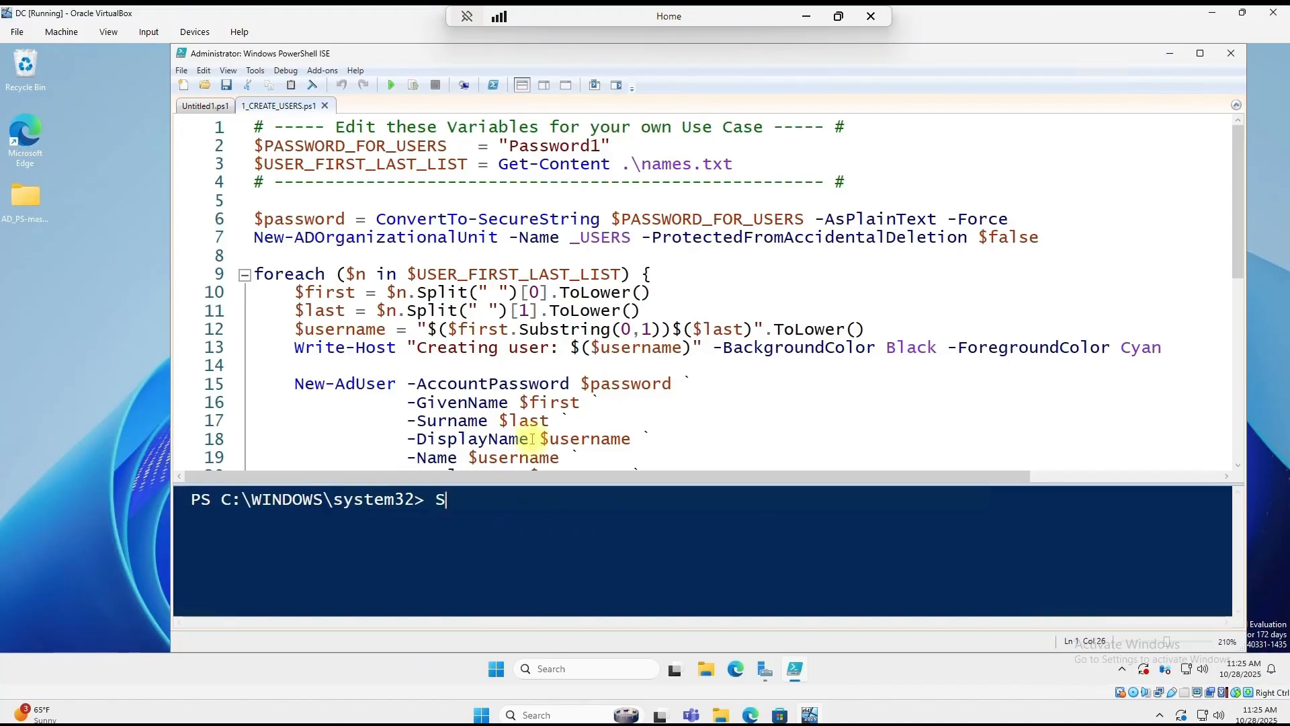
text(x)
key(Tab)
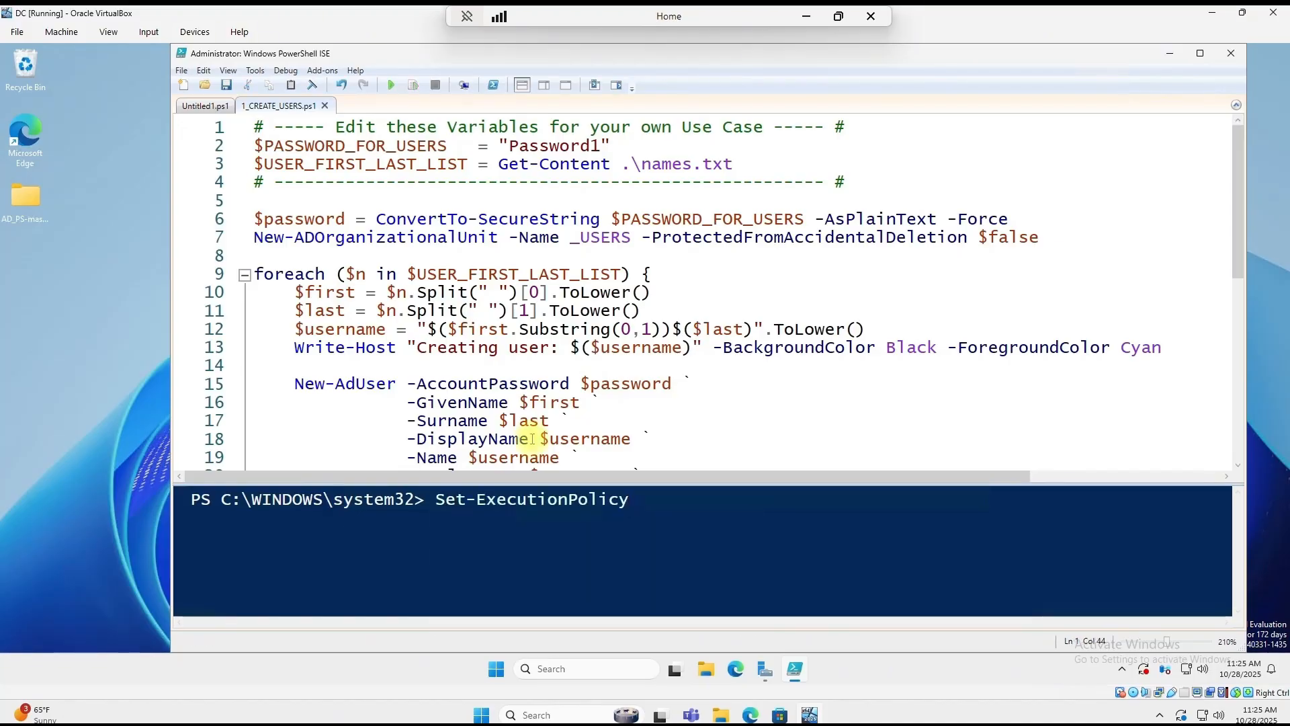
text(Unrestricted)
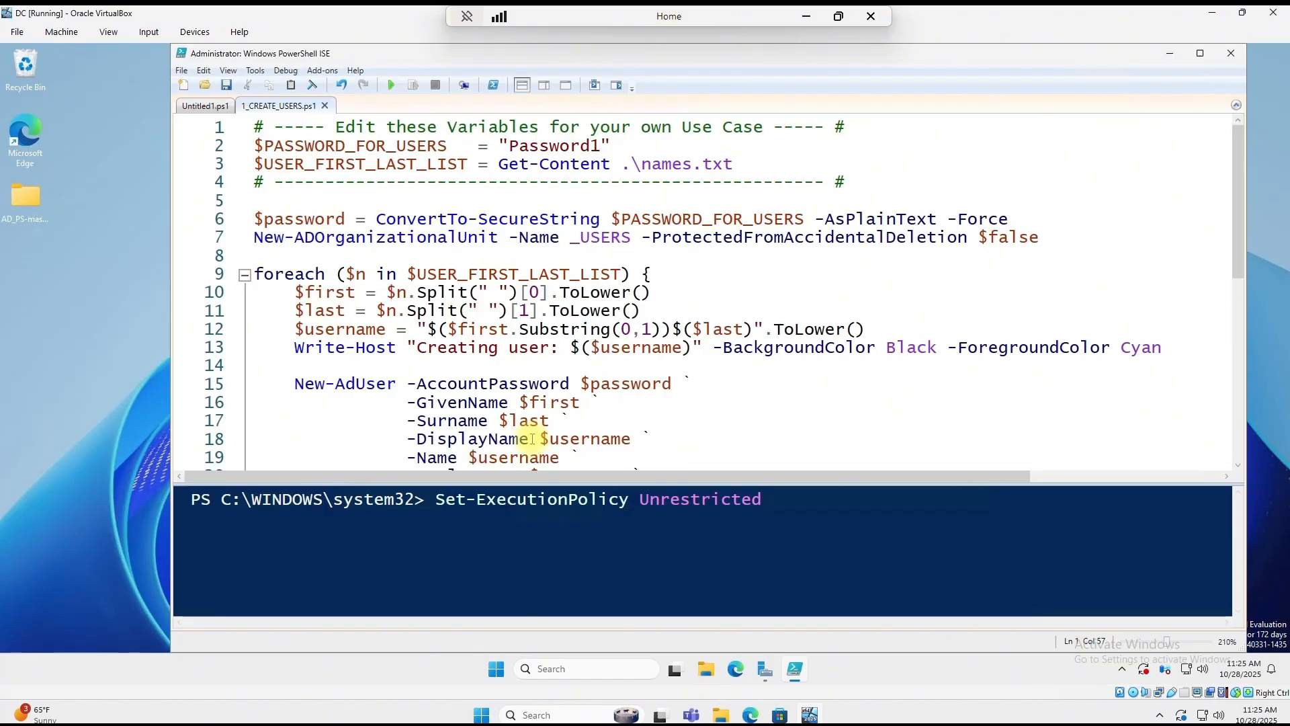
key(Return)
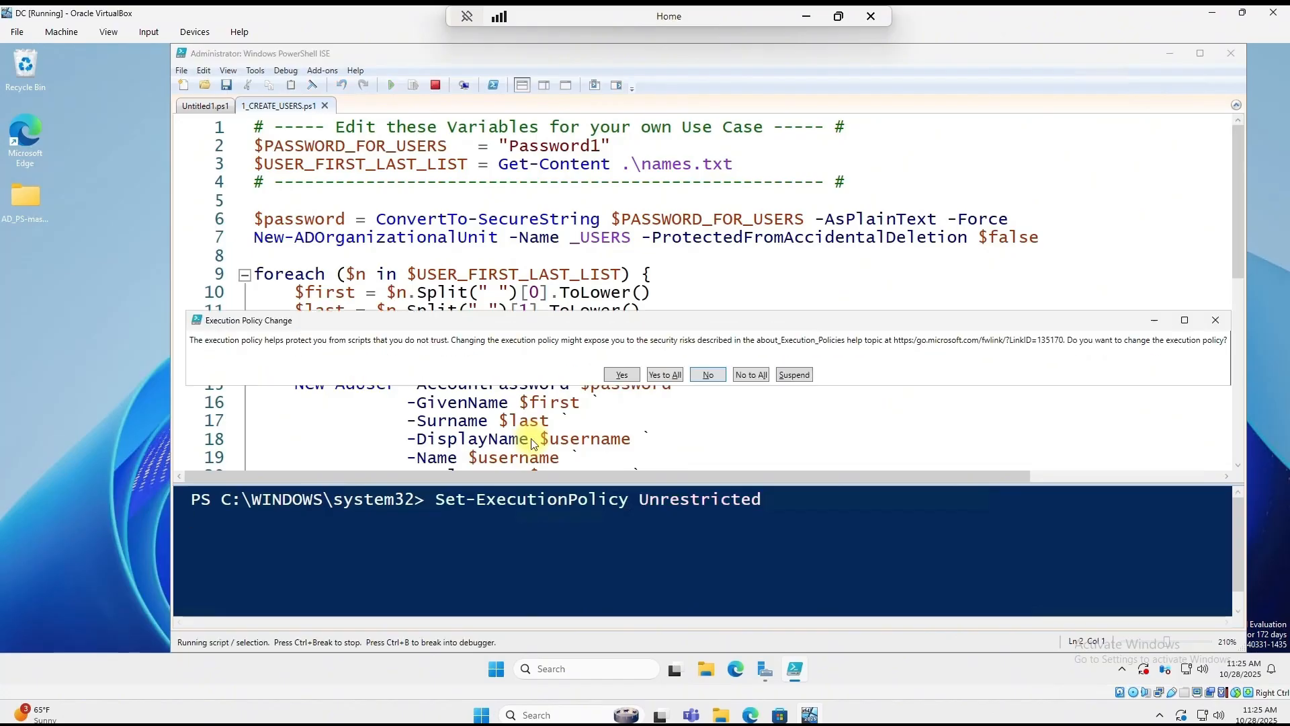
click(665, 375)
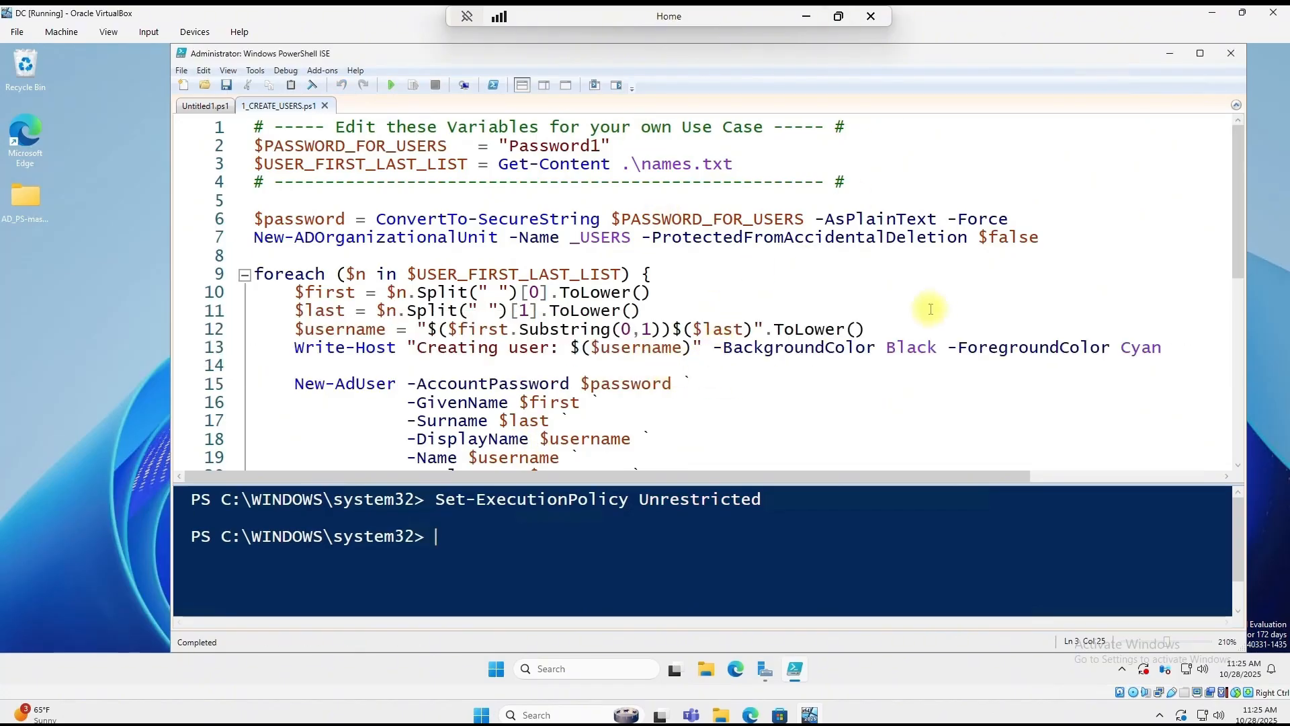
Step: Review $PASSWORD_FOR_USERS and $USER_FIRST_LAST_LIST, then open the AD_PS-master desktop folder
scroll(930, 309, down, 2)
scroll(884, 308, up, 2)
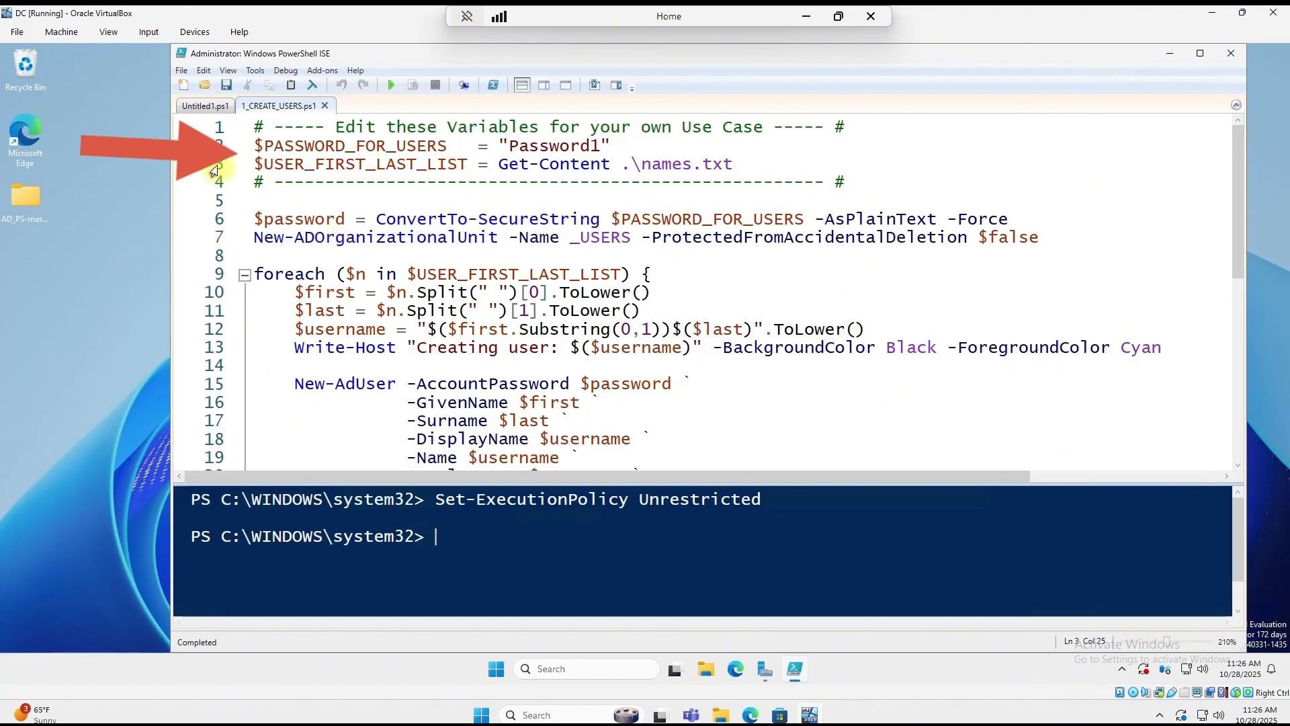
click(258, 149)
double_click(259, 149)
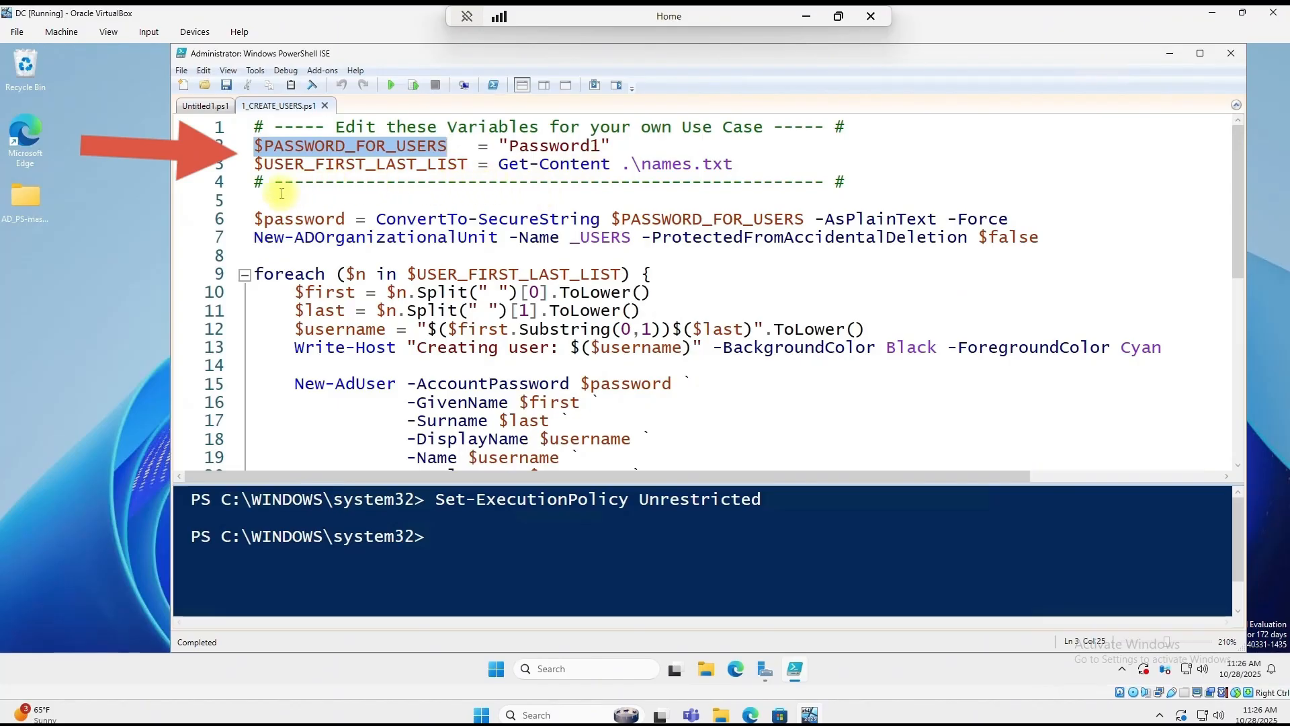
drag(254, 164, 469, 164)
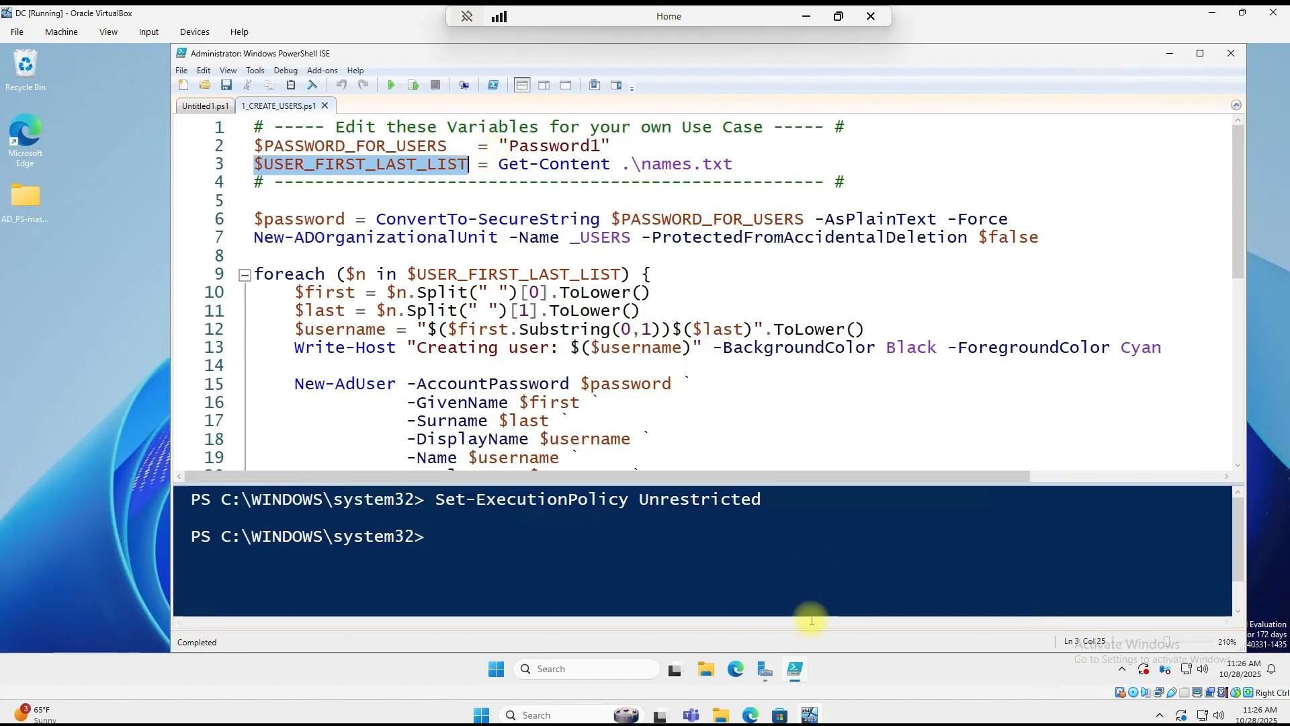
double_click(34, 198)
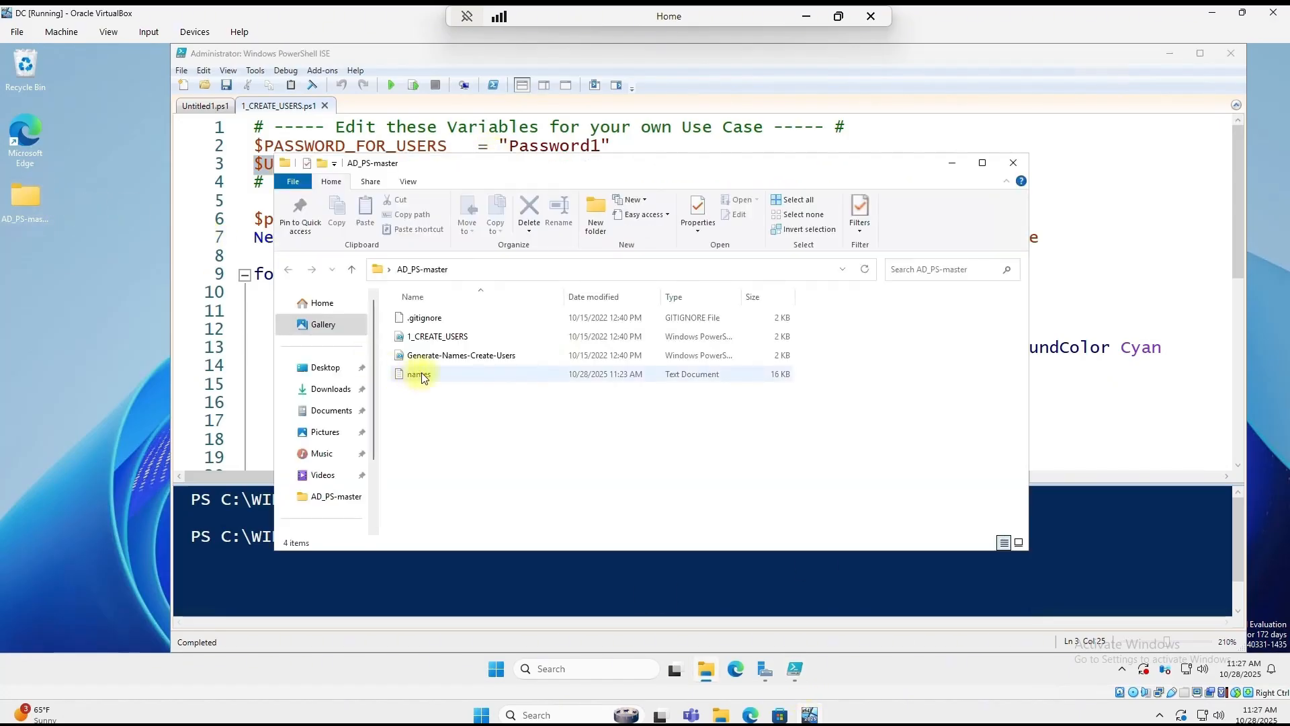
Step: Open names.txt from AD_PS-master and position its window beside the script
double_click(420, 374)
click(952, 164)
scroll(743, 484, up, 6)
drag(872, 344, 968, 197)
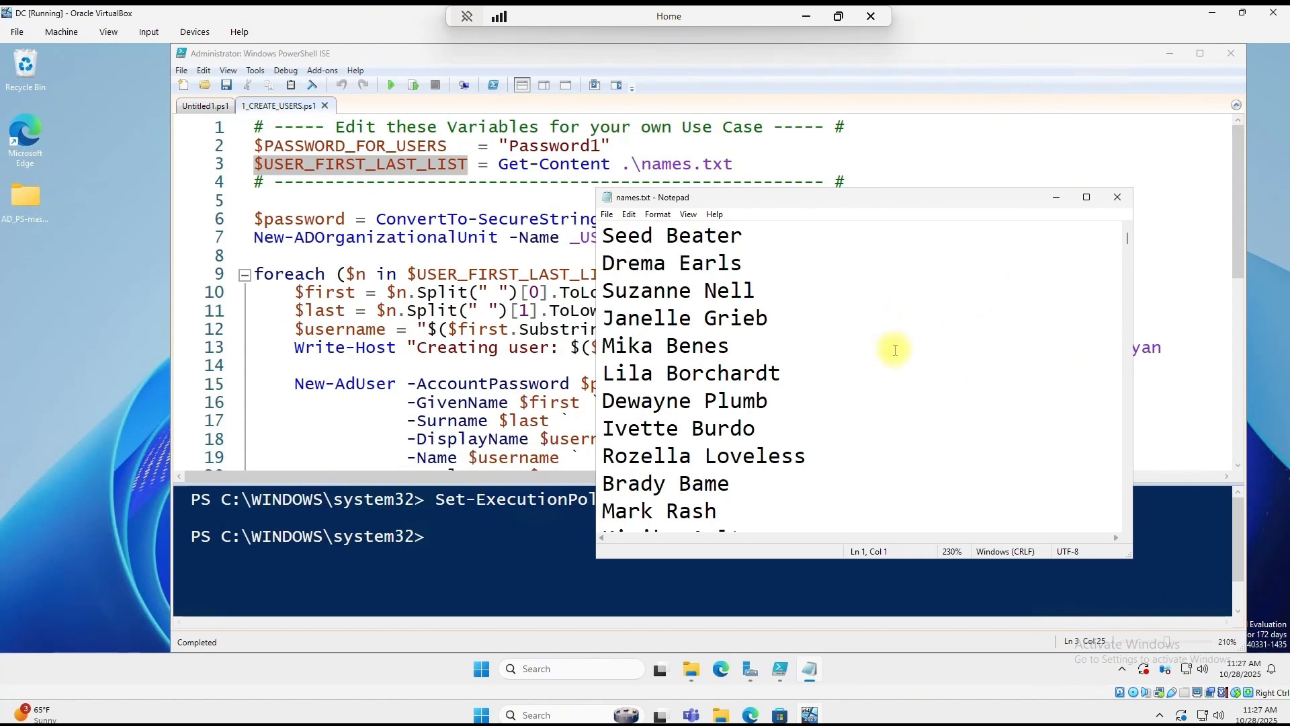
scroll(895, 349, down, 15)
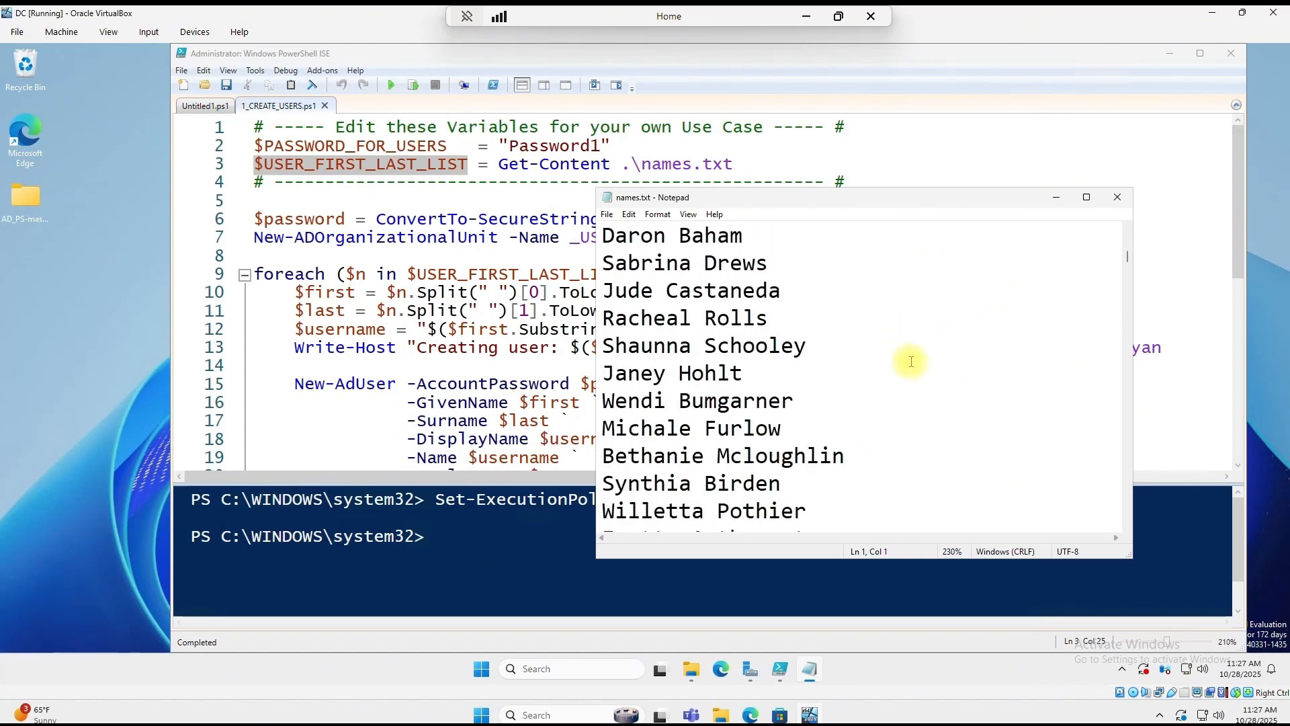
scroll(913, 363, down, 8)
scroll(913, 362, up, 1)
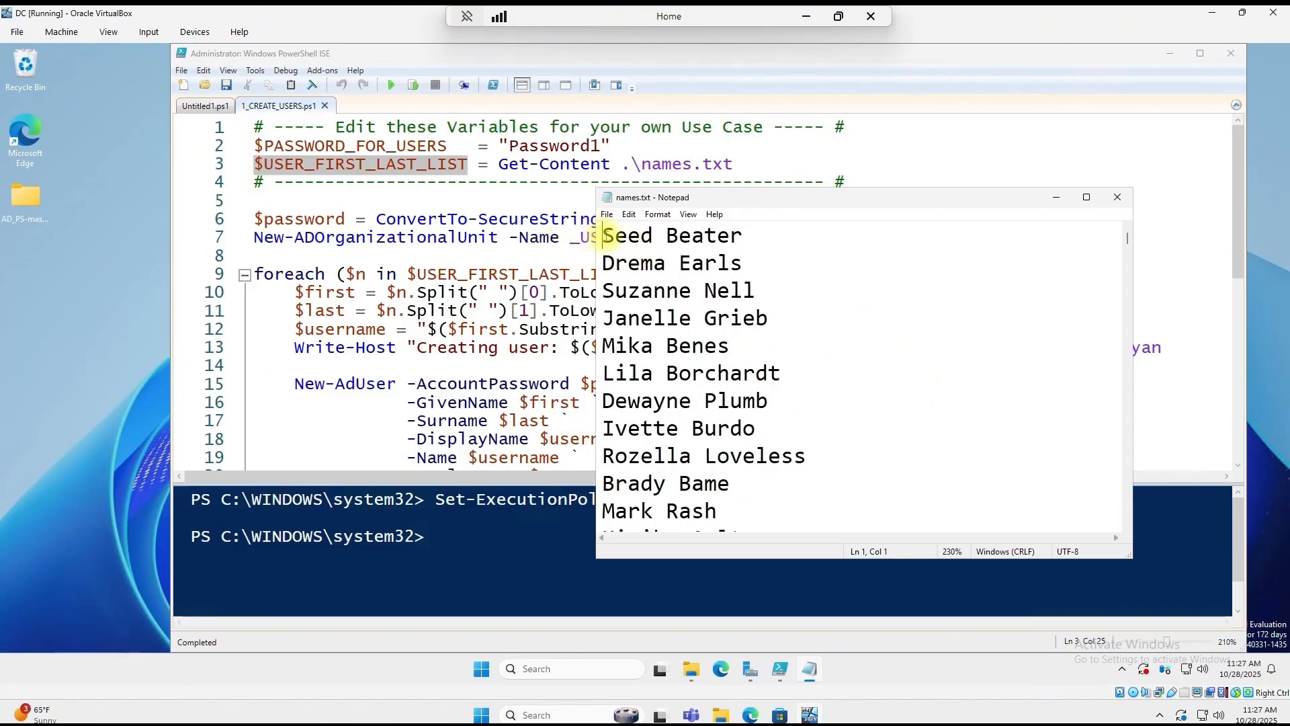
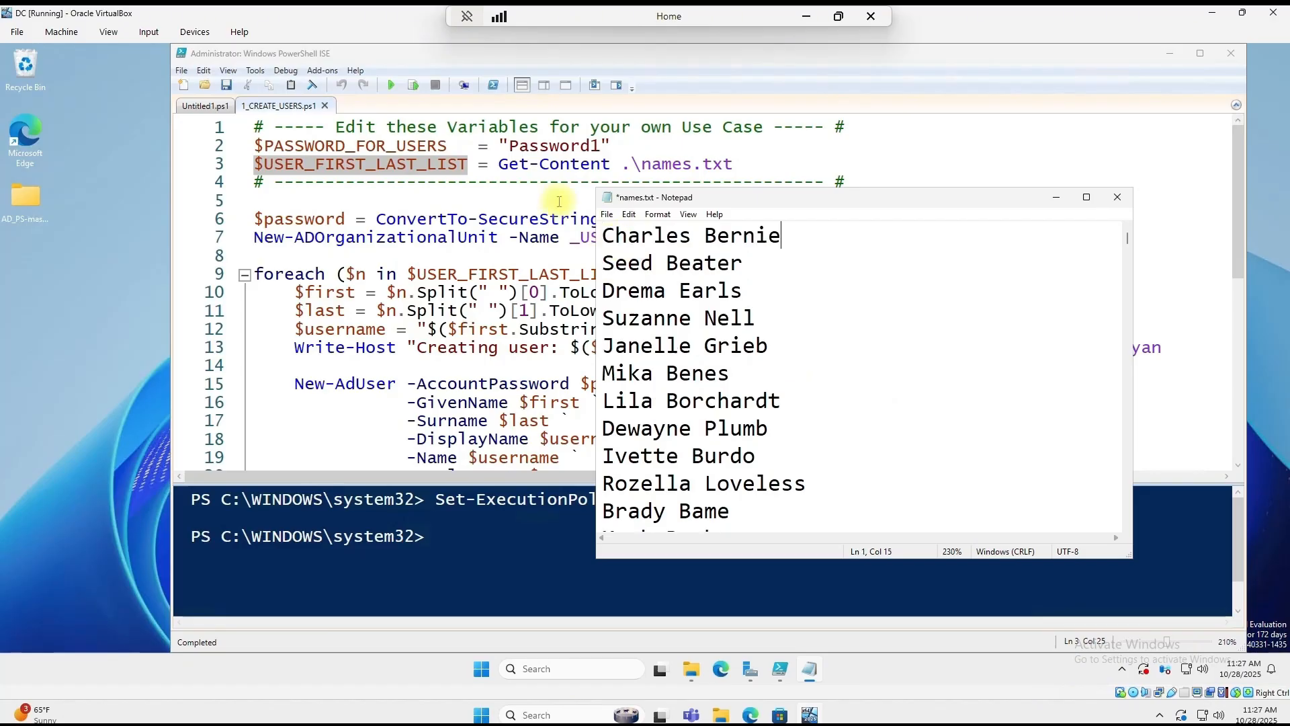
Step: Paste a new full name as the first line of names.txt and save it
click(607, 223)
click(645, 274)
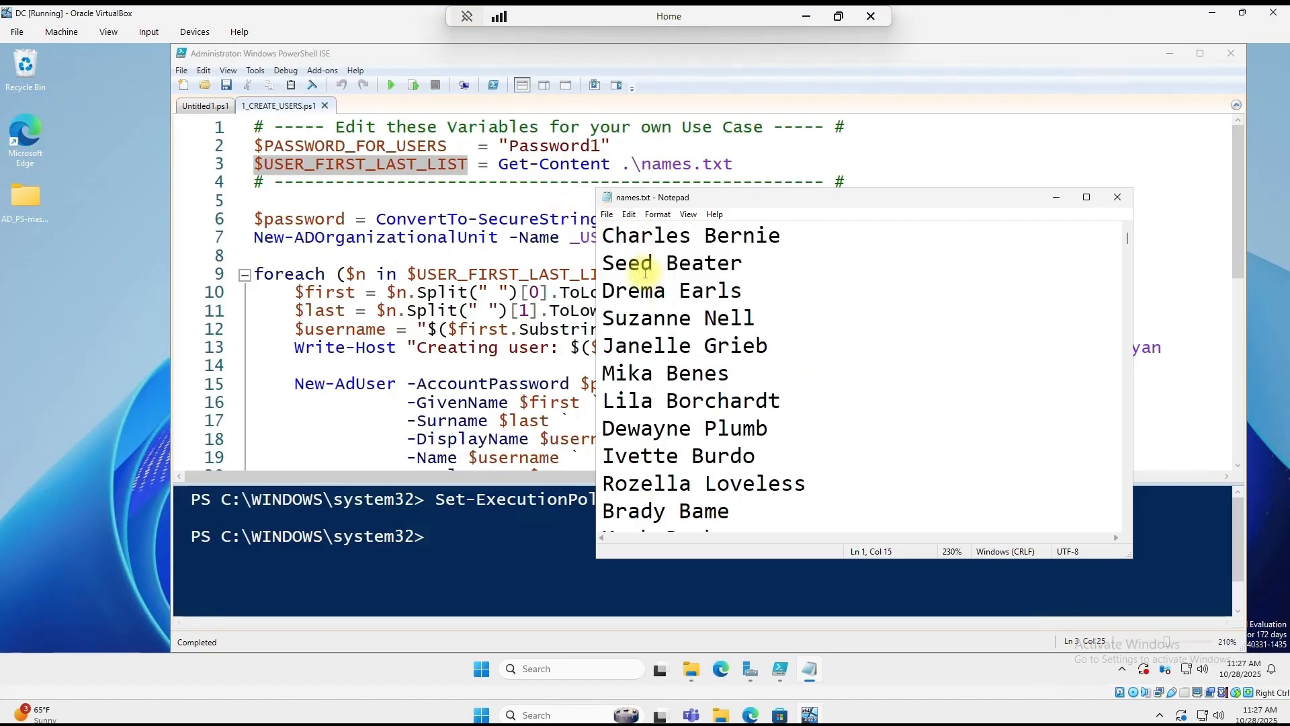
drag(881, 200, 898, 185)
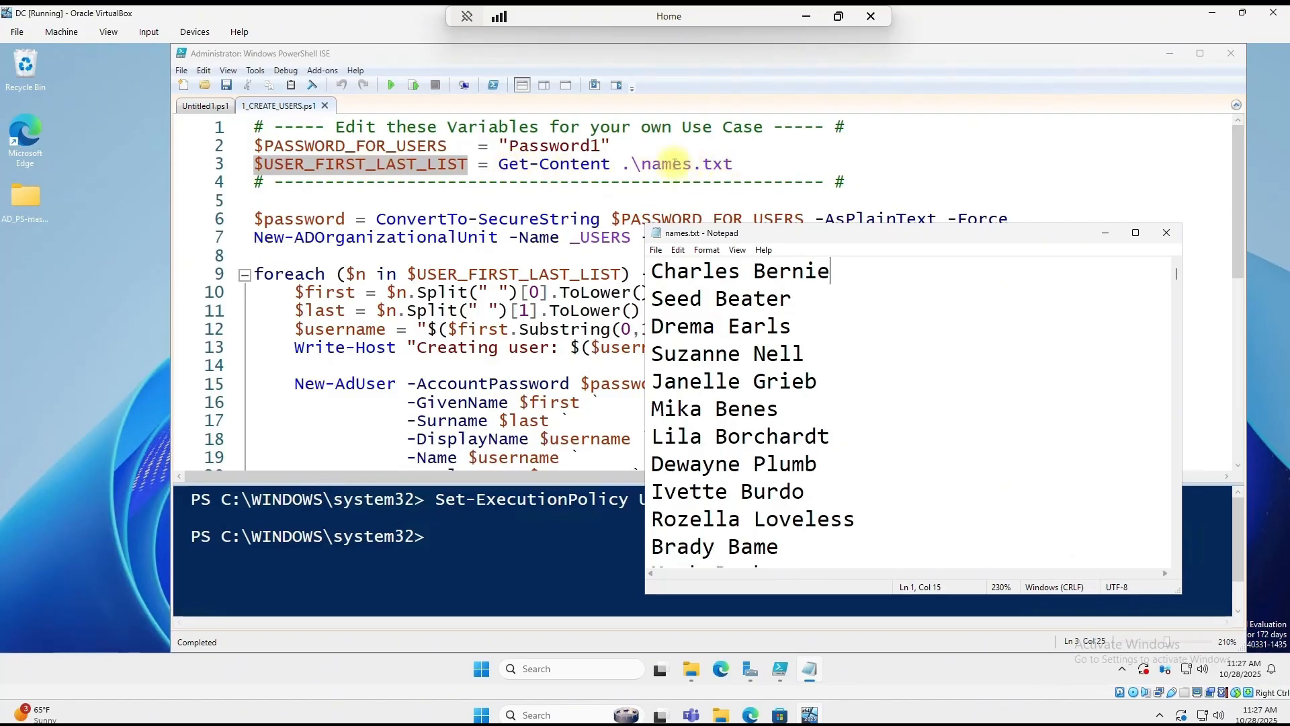
Step: Hide names.txt and highlight script lines 6 and 7, the password conversion and OU creation
click(1107, 234)
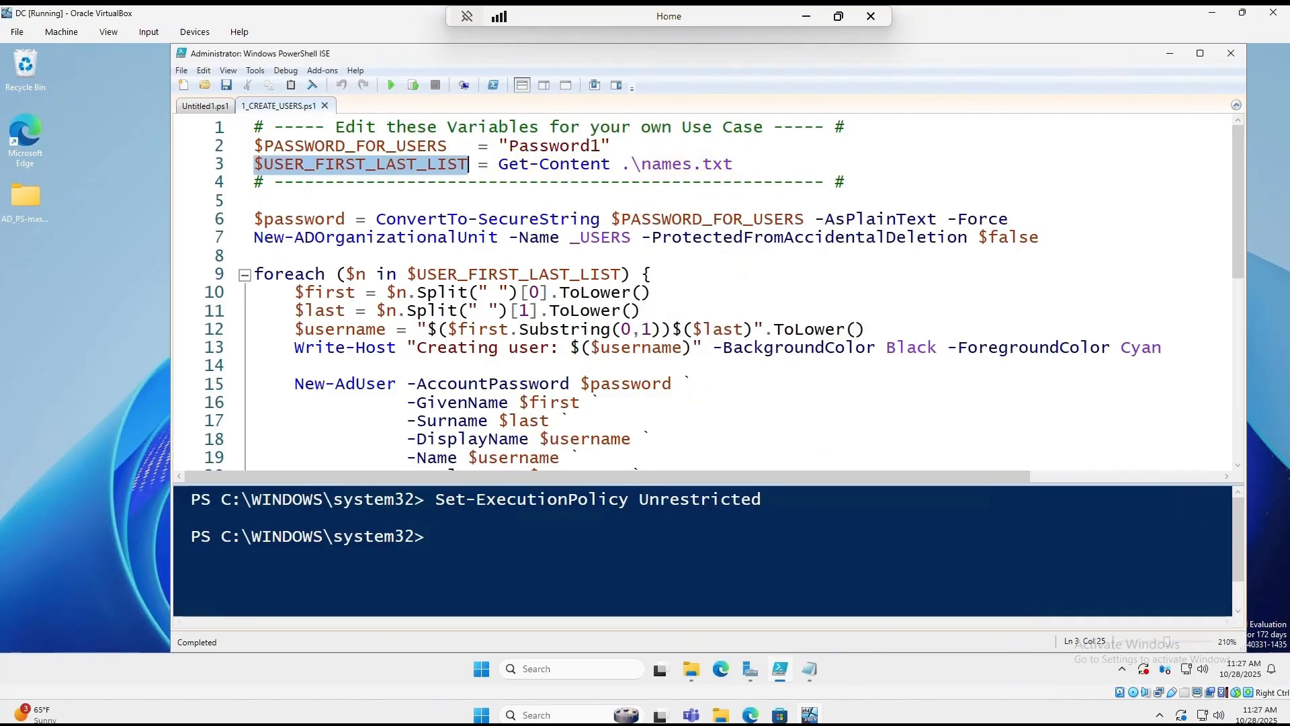
drag(254, 219, 1009, 219)
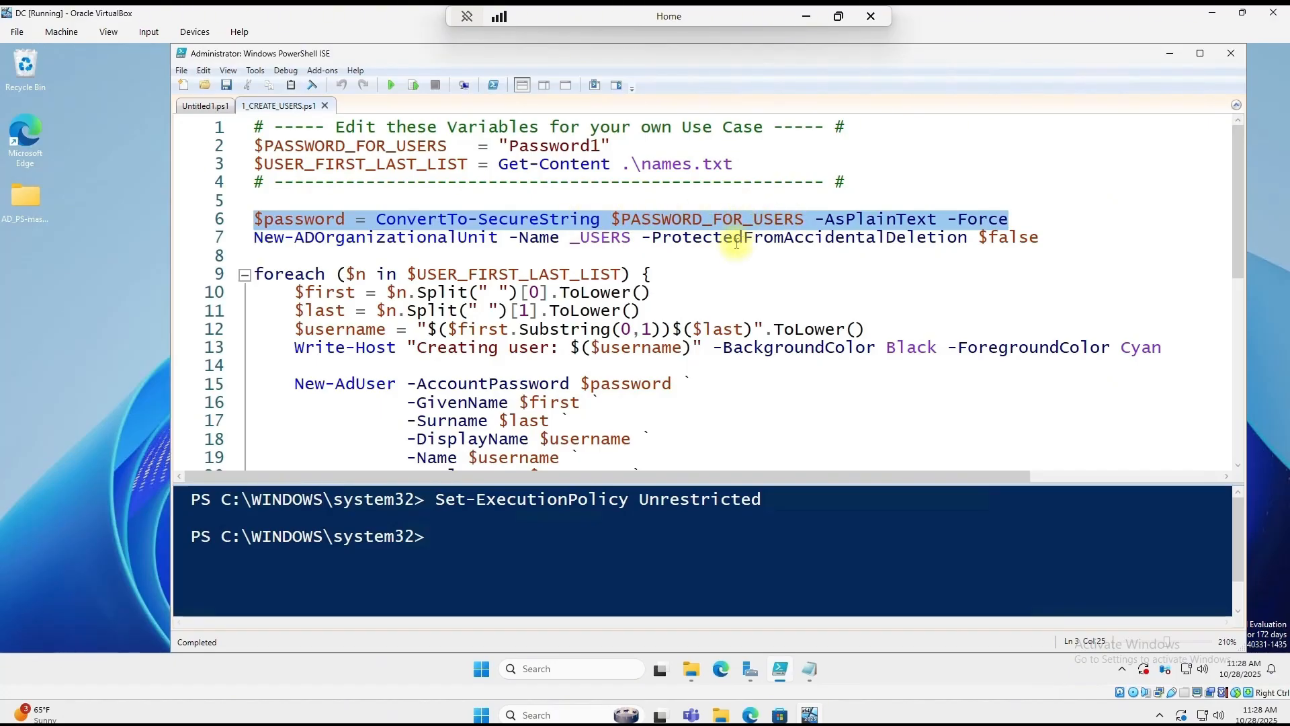
click(254, 239)
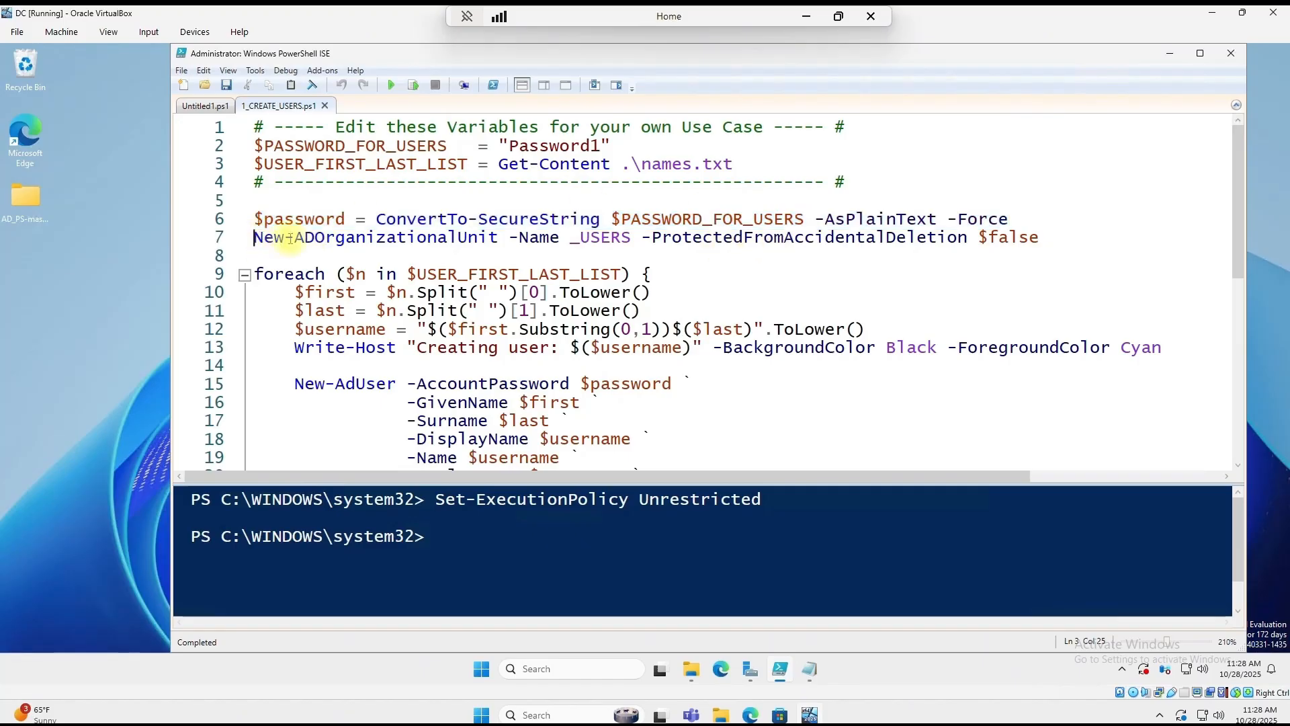
key(shift+End)
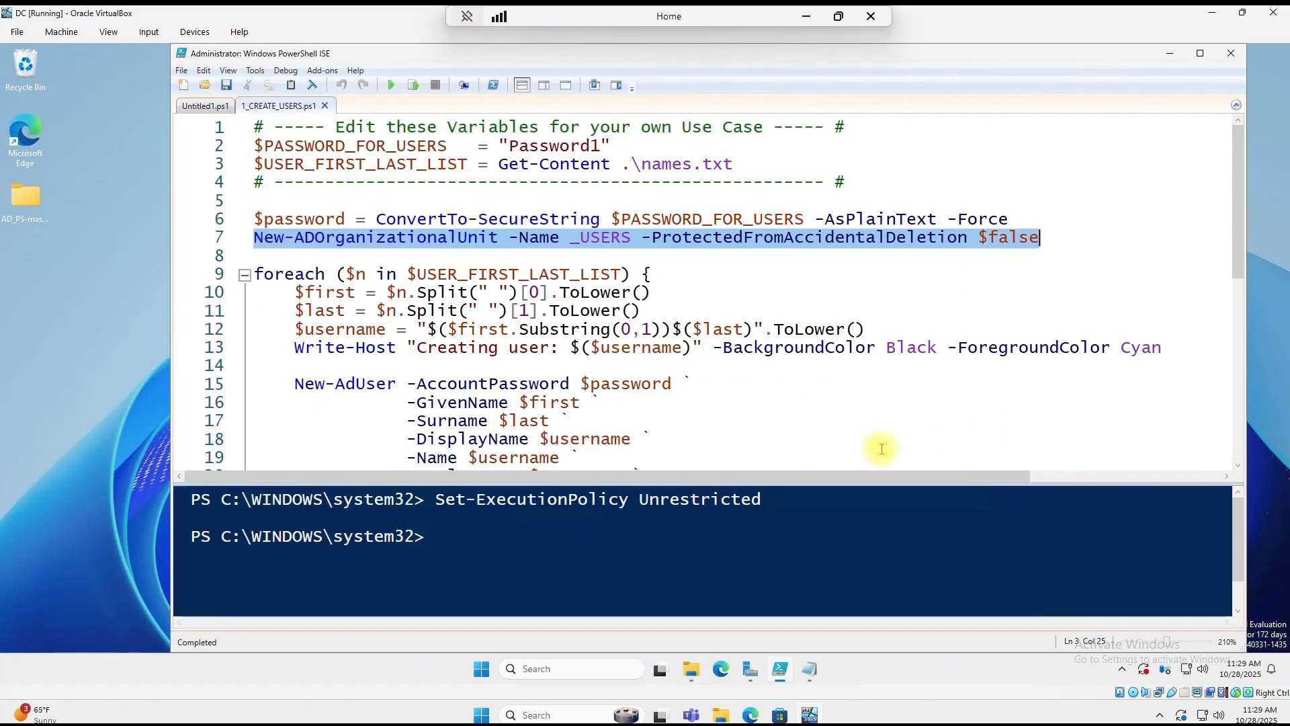
Step: Examine the foreach loop: $n, $USER_FIRST_LAST_LIST and the $first assignment on line 10
double_click(356, 275)
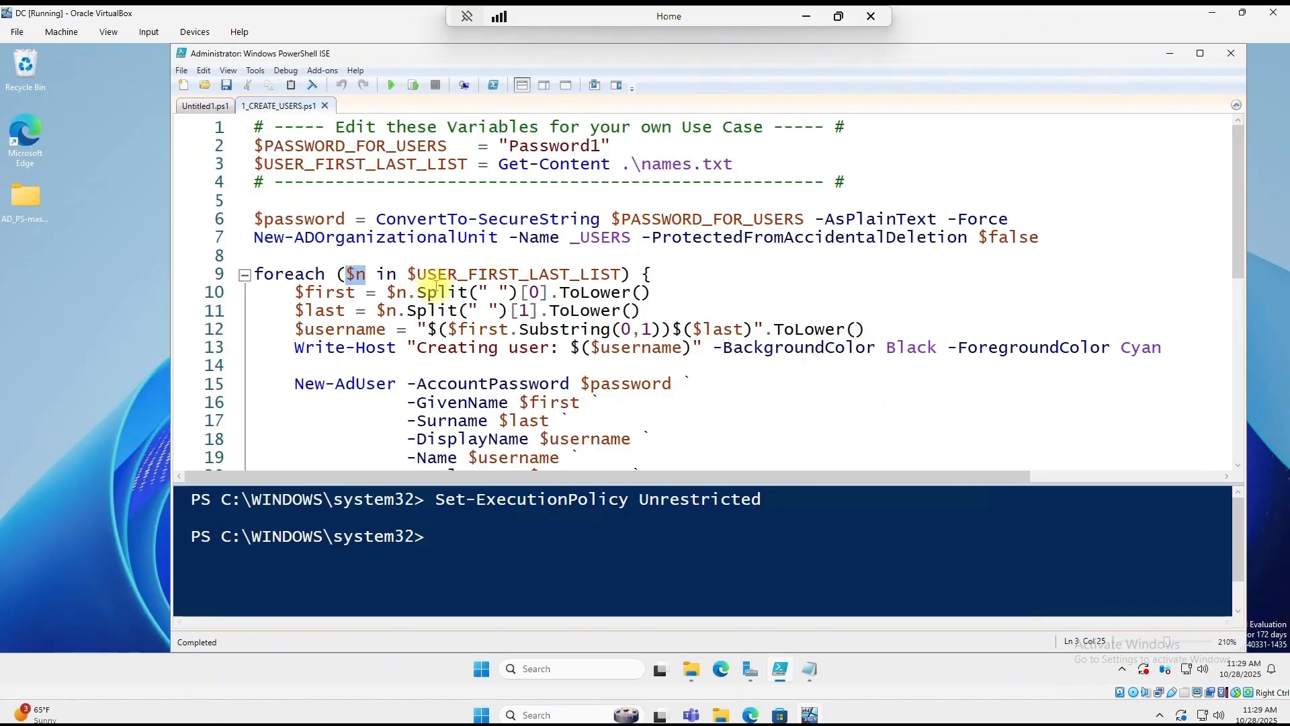
click(365, 275)
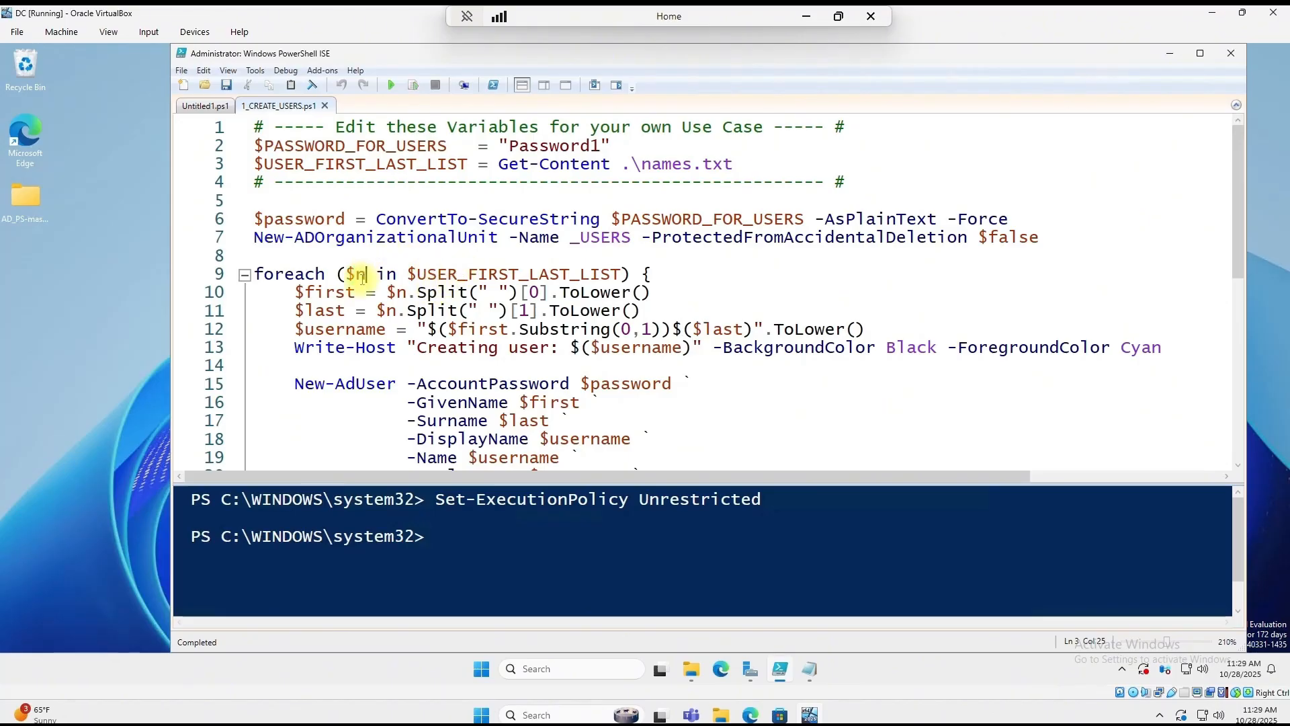
drag(408, 274, 624, 274)
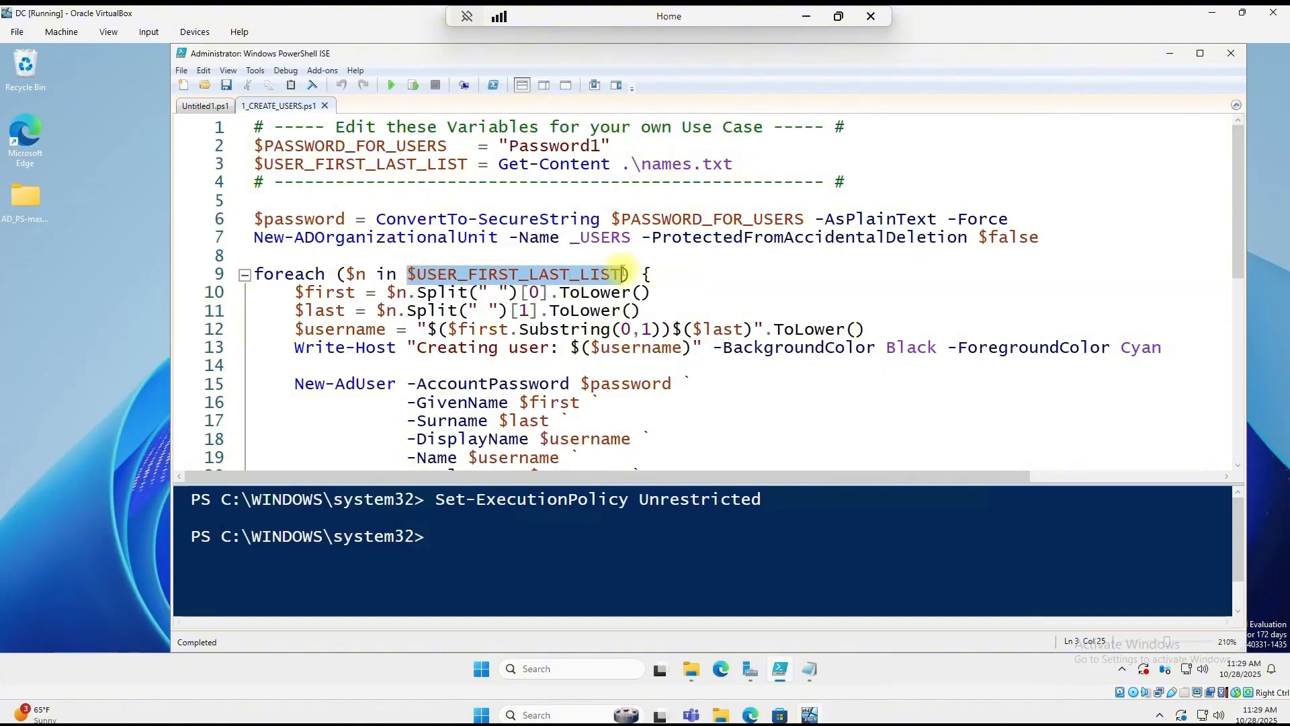
drag(366, 274, 346, 275)
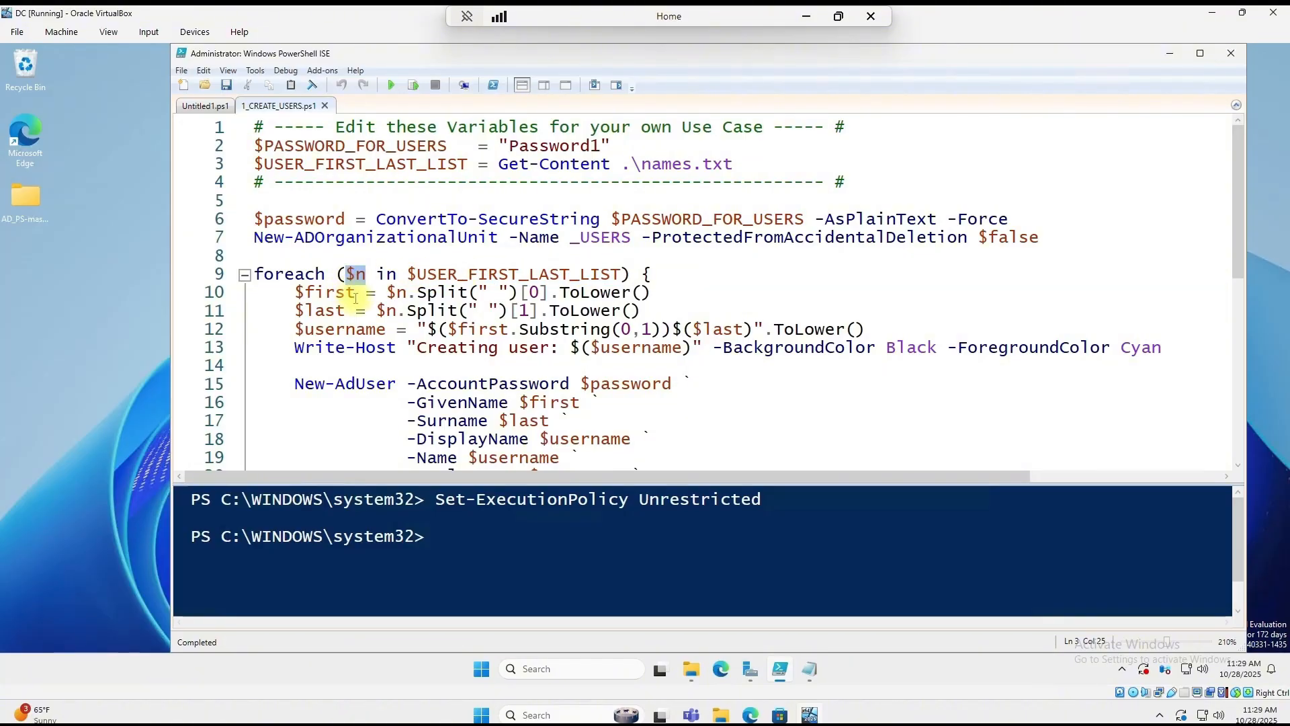
click(358, 294)
drag(357, 292, 306, 292)
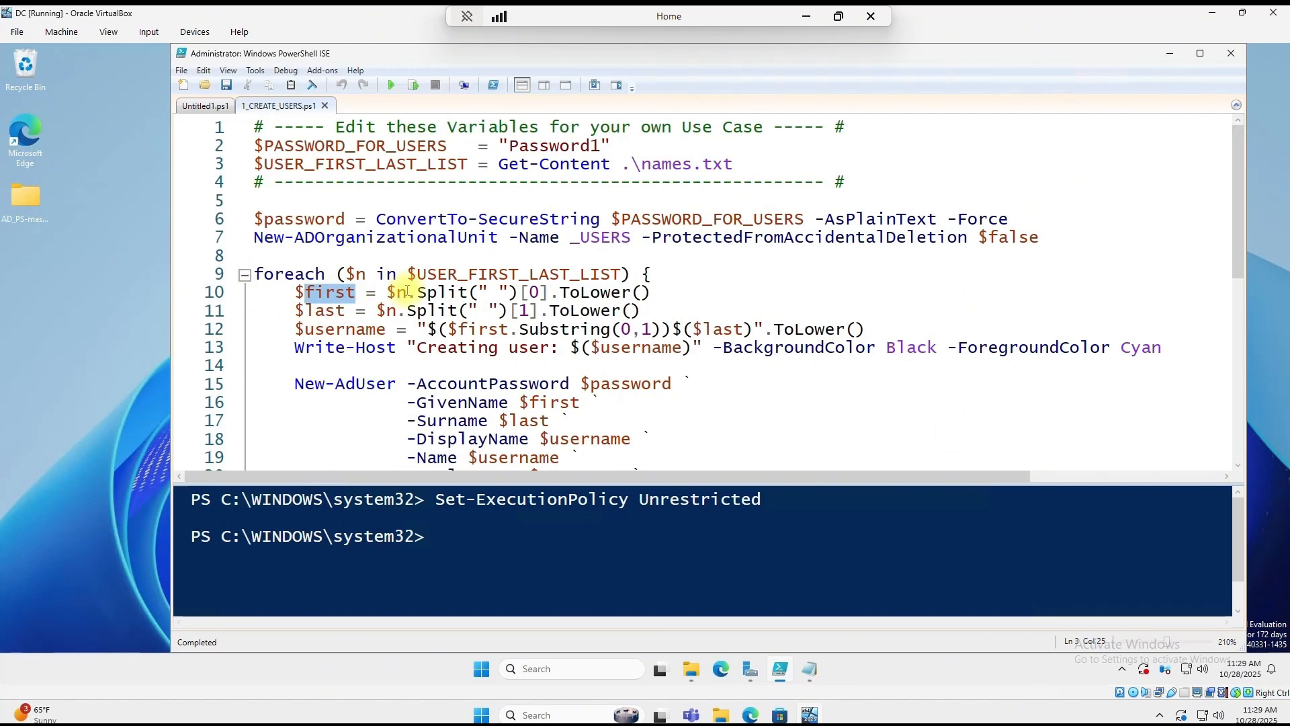
click(387, 291)
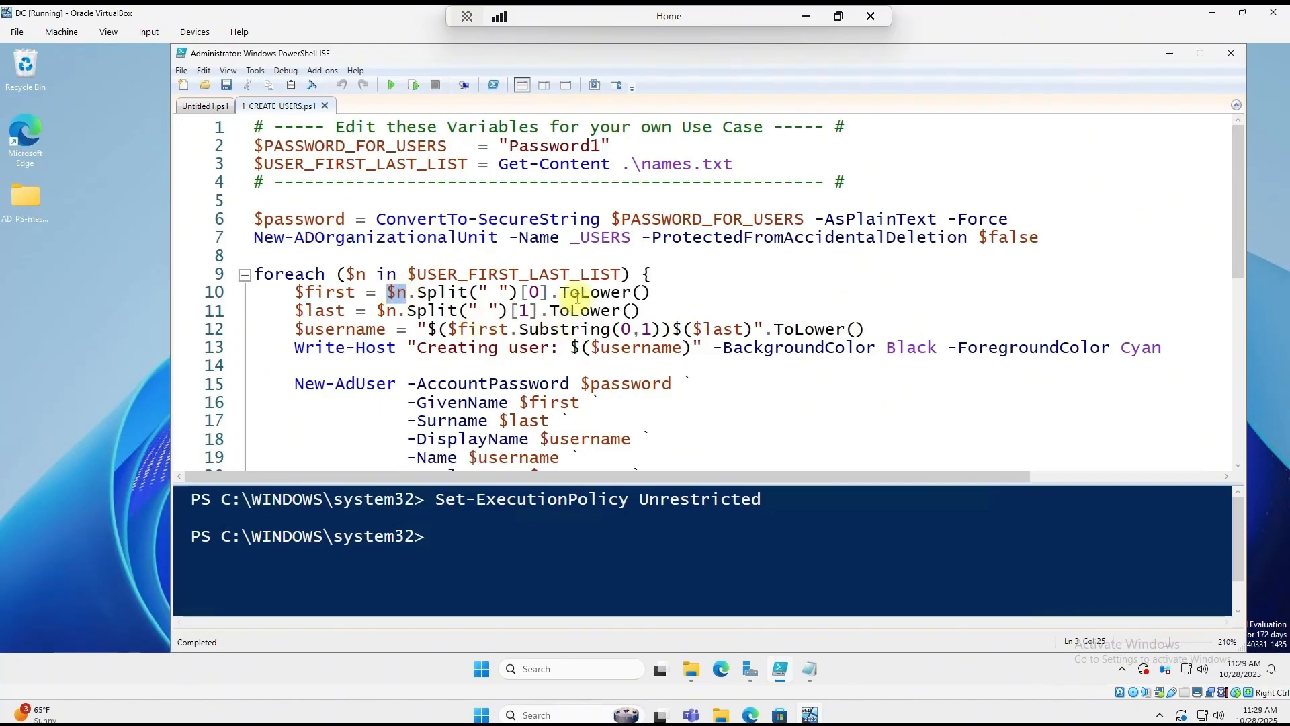
Step: Arrange names.txt beside the script and highlight the first name on line 1
click(810, 668)
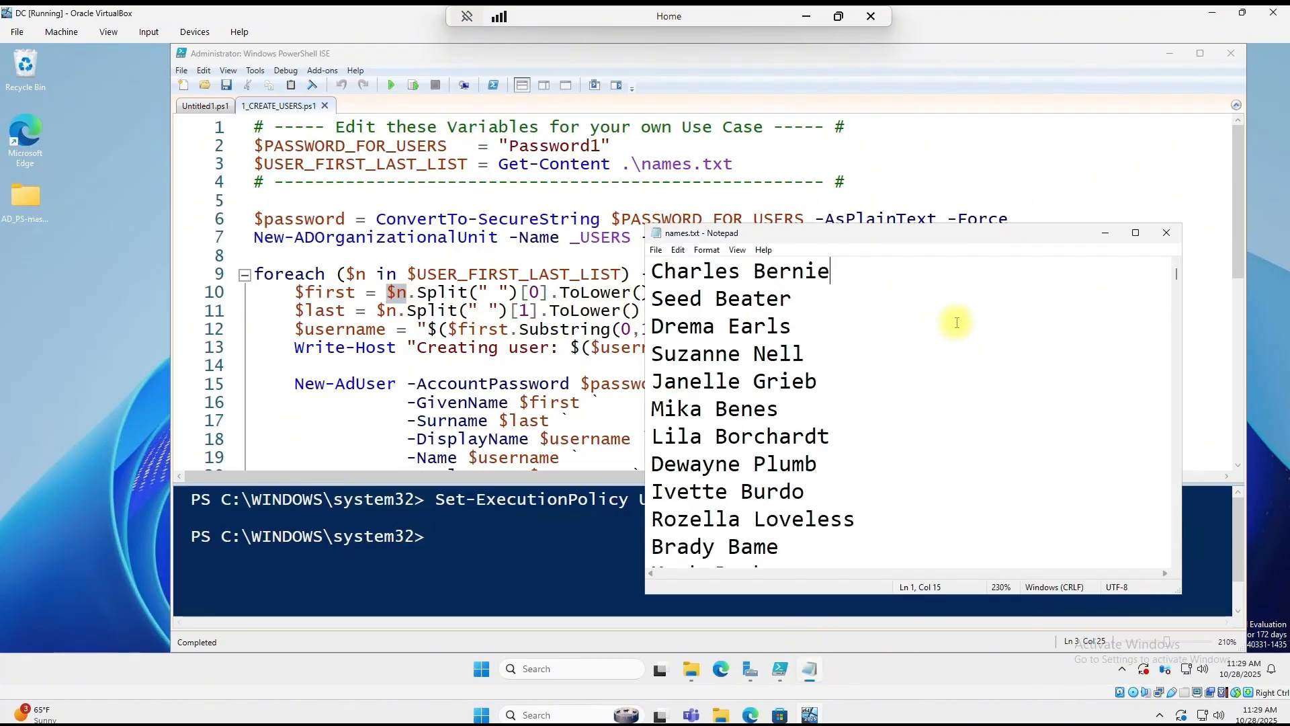
drag(997, 241, 1051, 262)
drag(982, 60, 842, 63)
click(1100, 339)
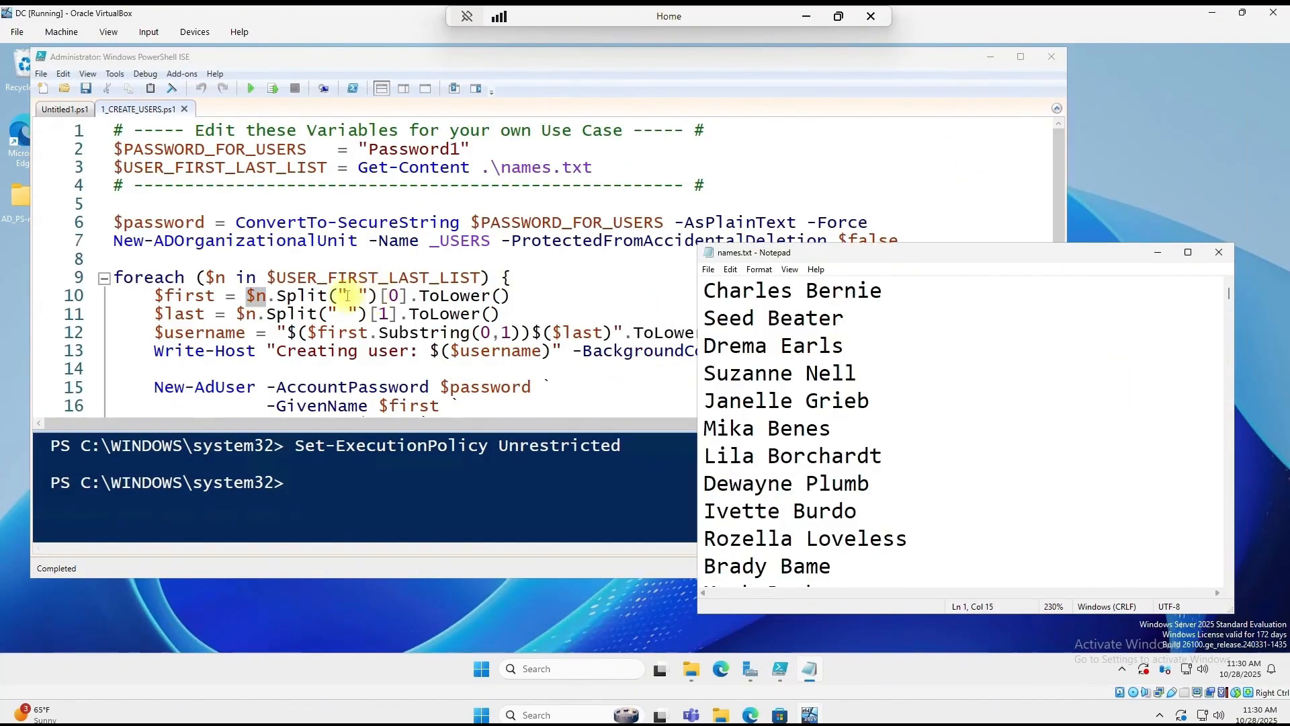
drag(807, 300, 797, 293)
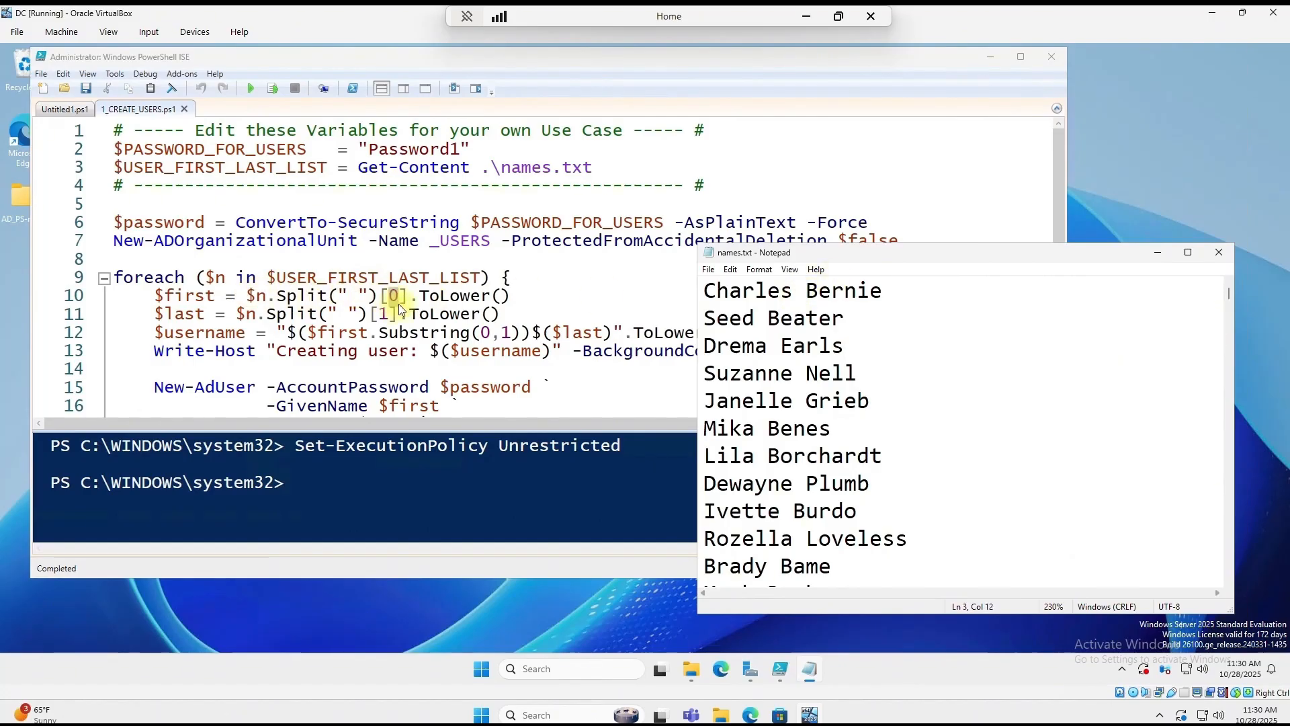
drag(794, 291, 703, 291)
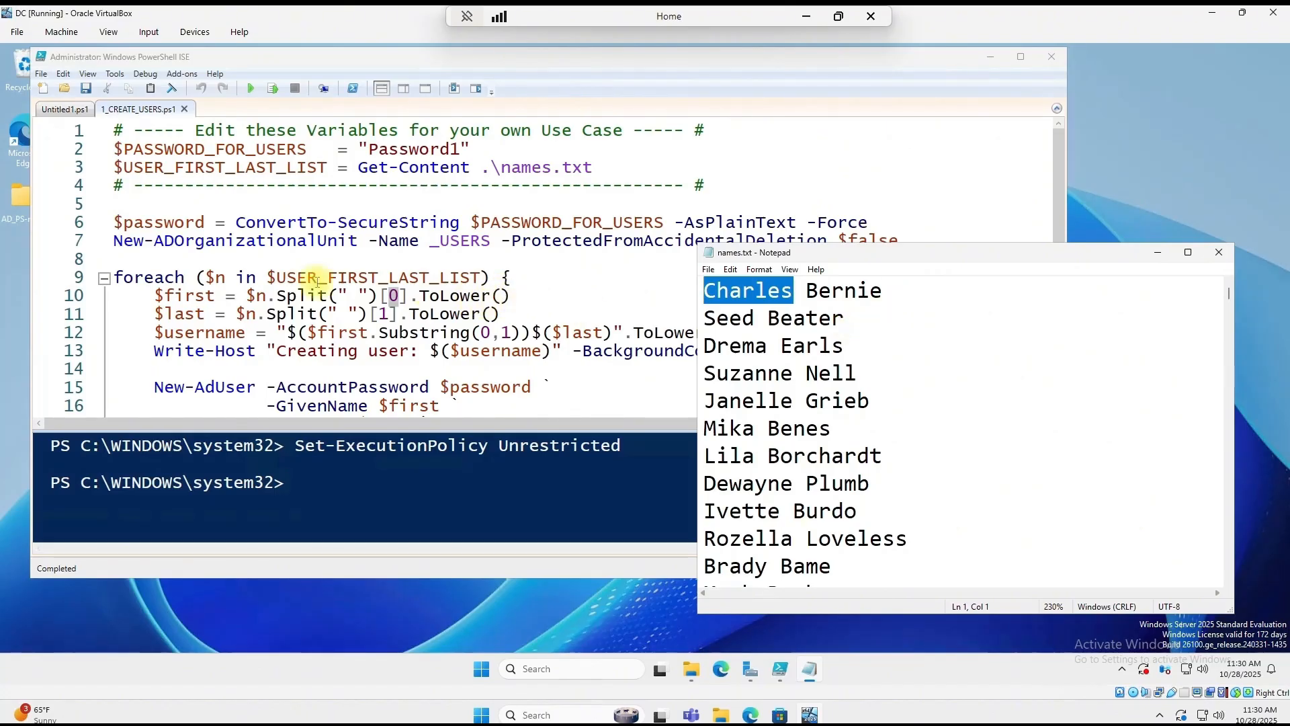
Step: Append the entry's lowercase first name and last name to line 1 of names.txt
click(965, 294)
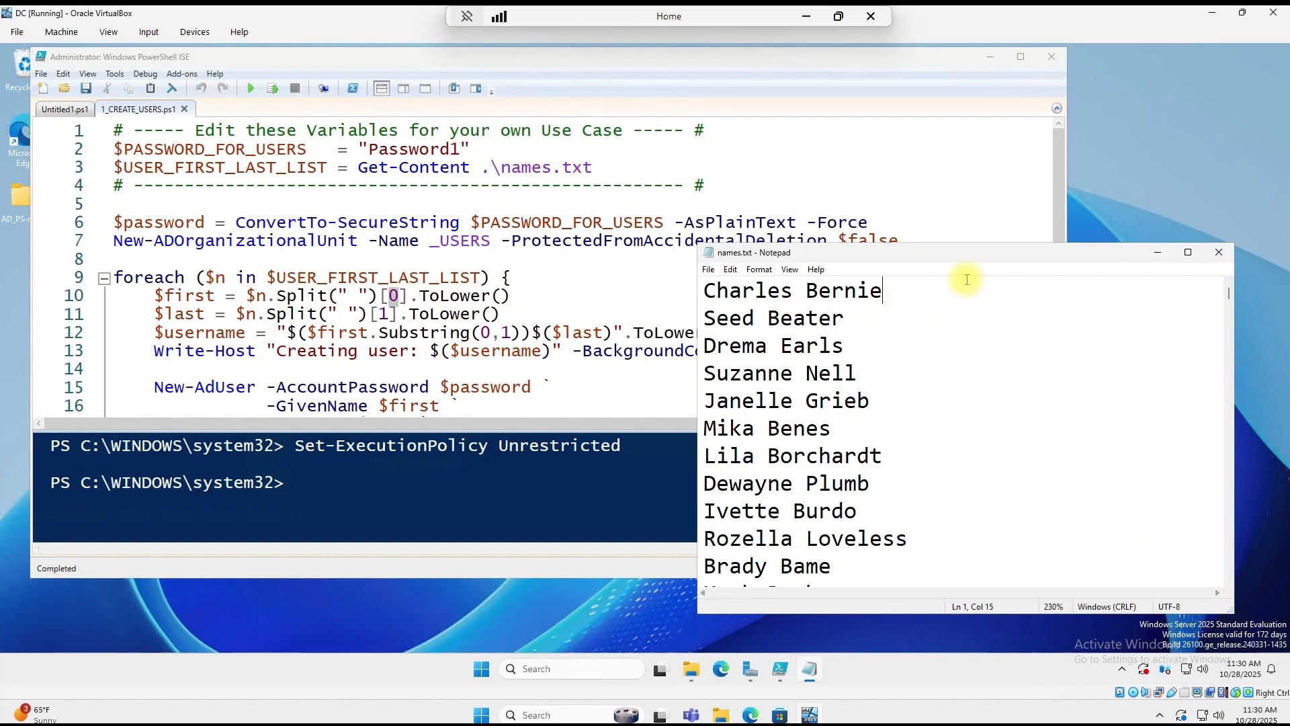
text(charles)
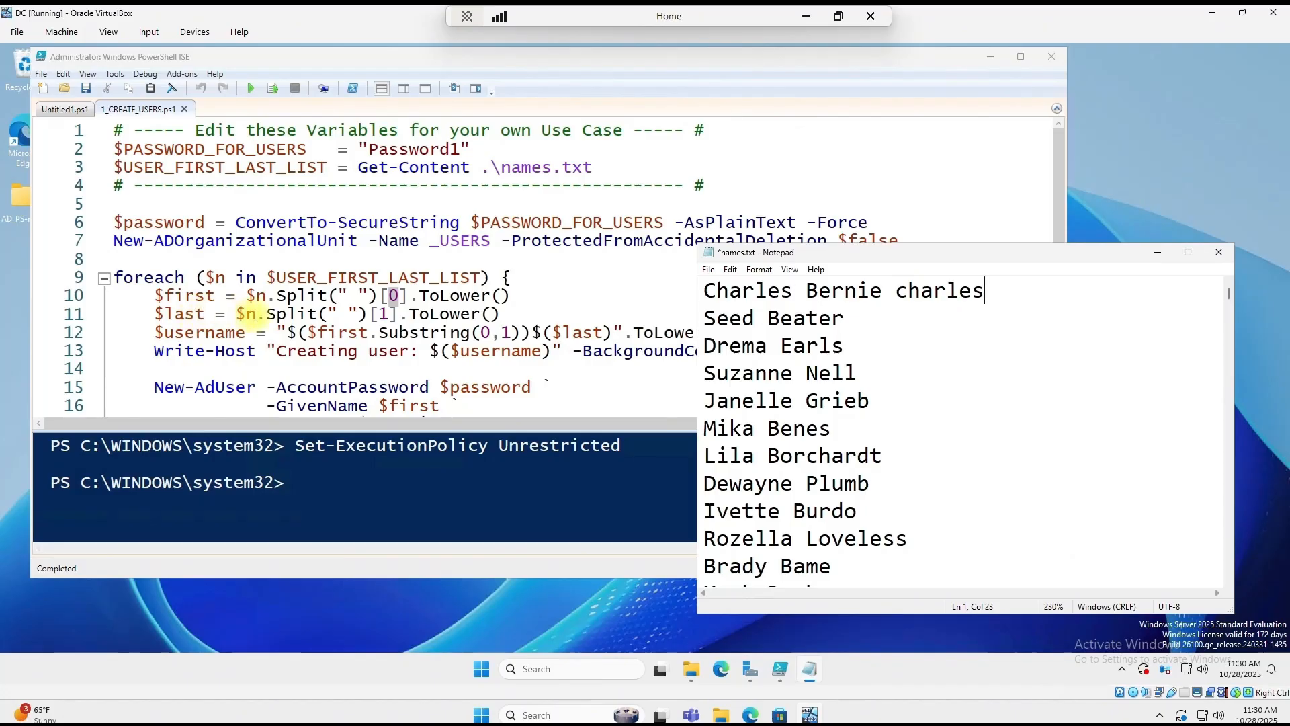
click(805, 290)
drag(803, 290, 798, 290)
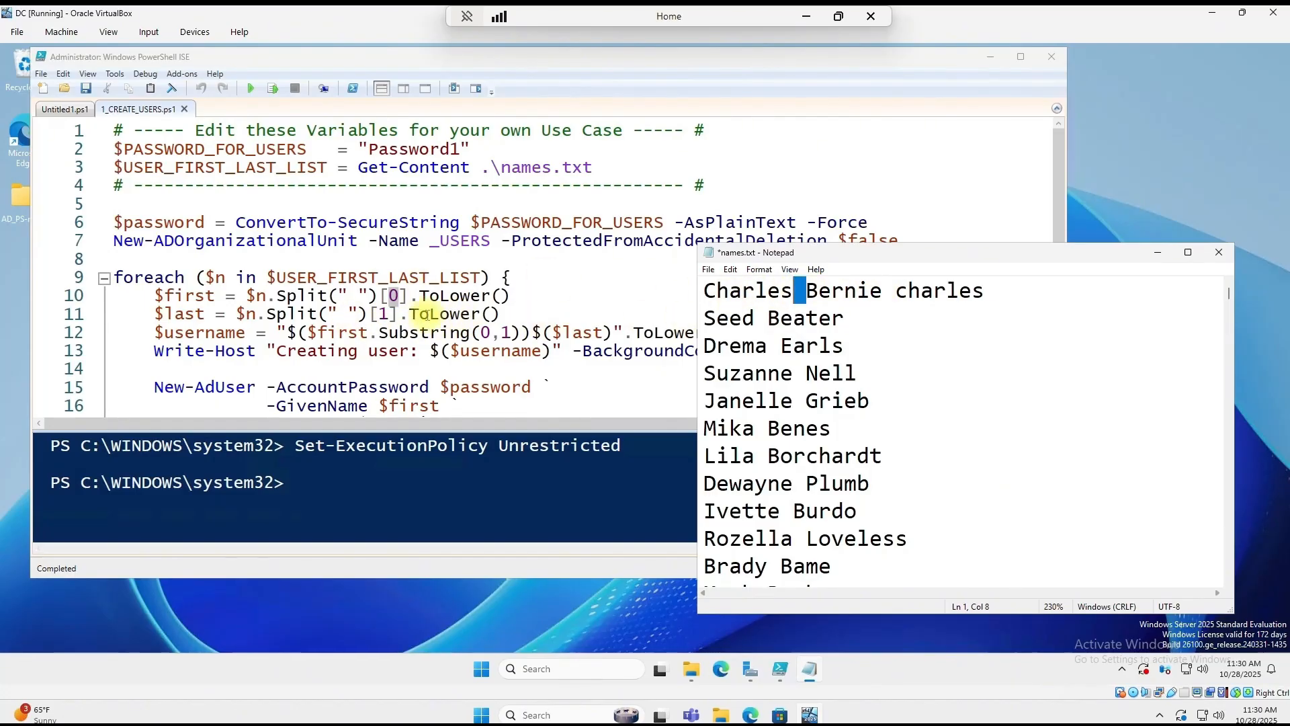
click(1027, 293)
text(bernie)
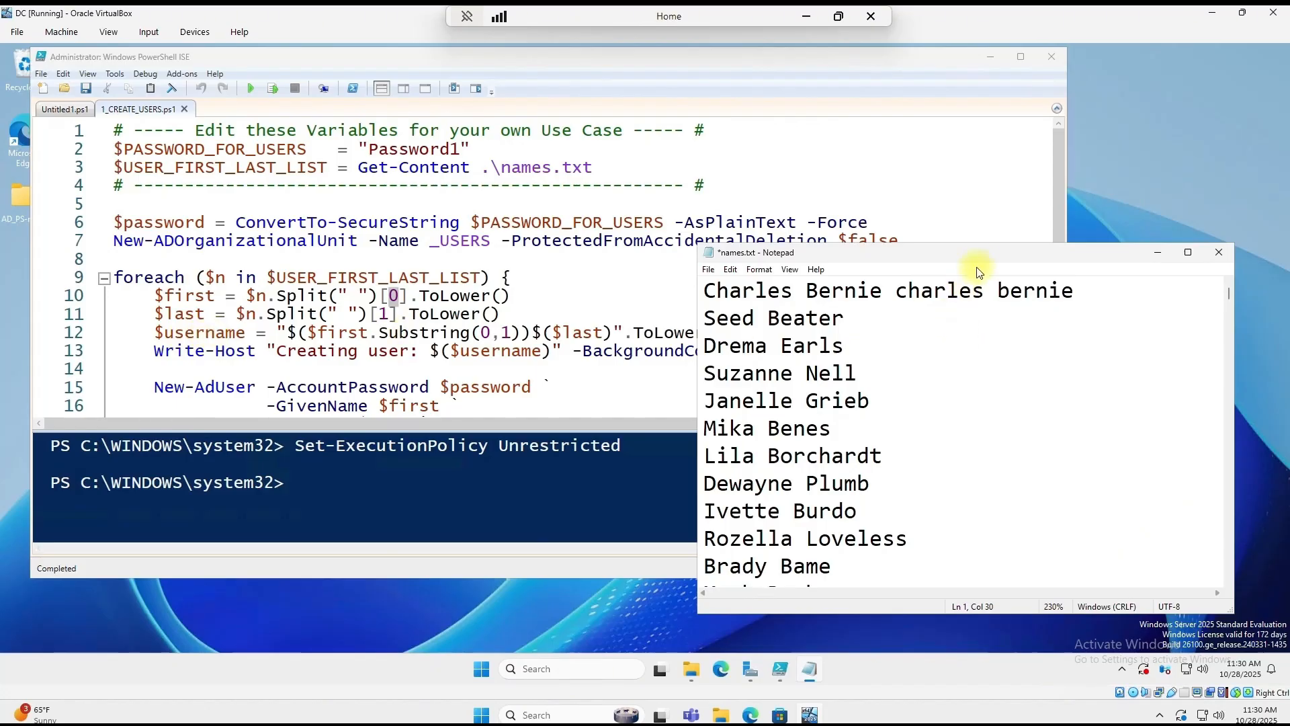
Step: Add the derived username to line 1 and compare it with the script's username output line
drag(985, 253, 1059, 246)
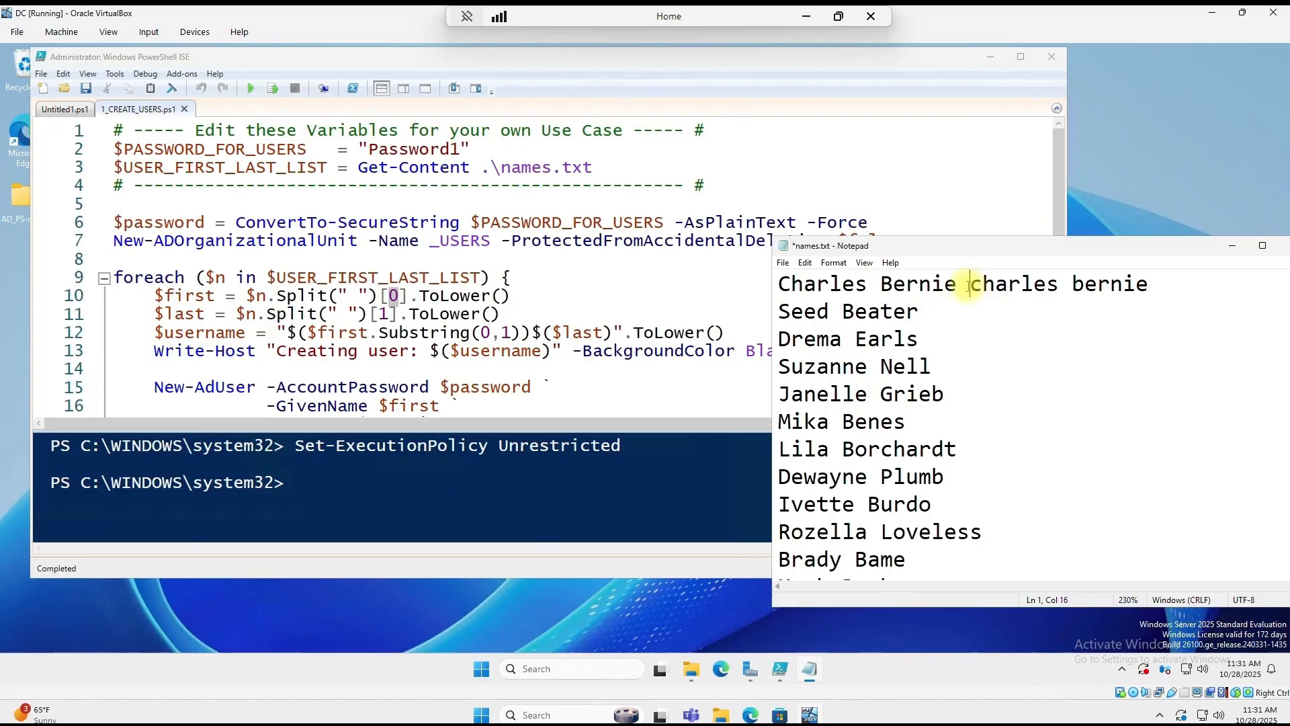
drag(970, 285, 980, 288)
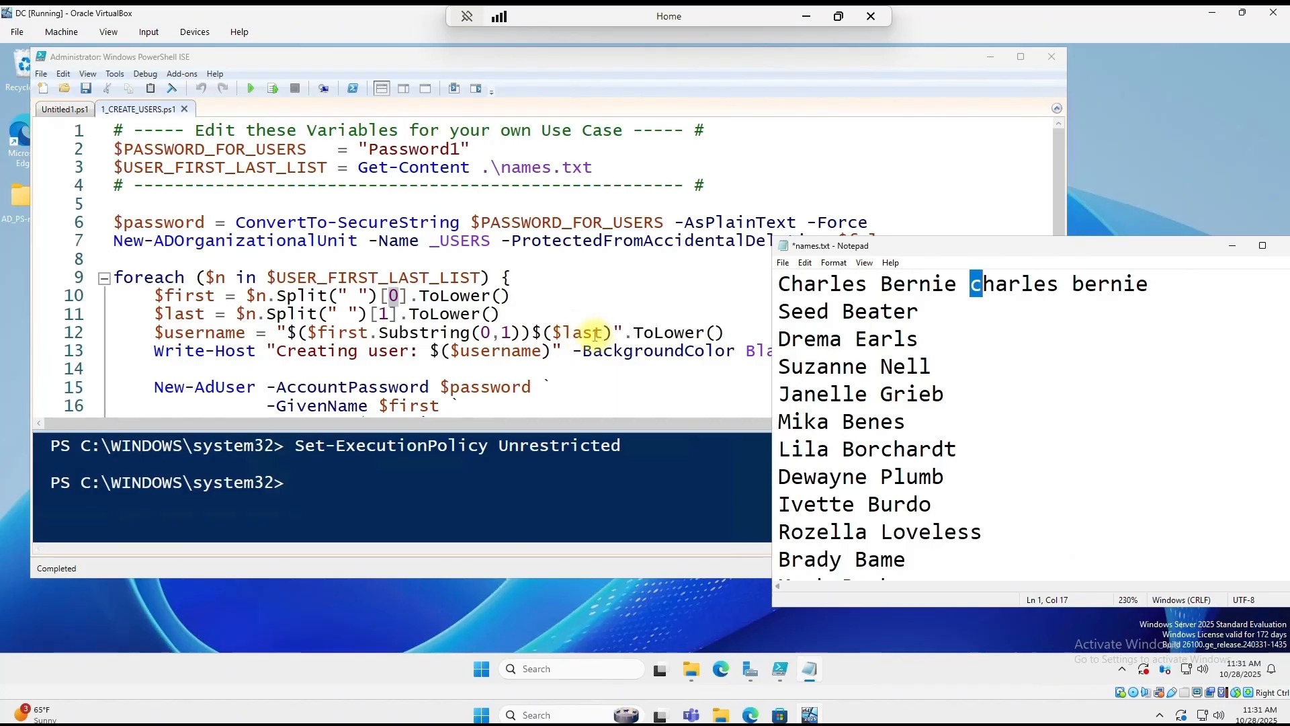
click(1176, 284)
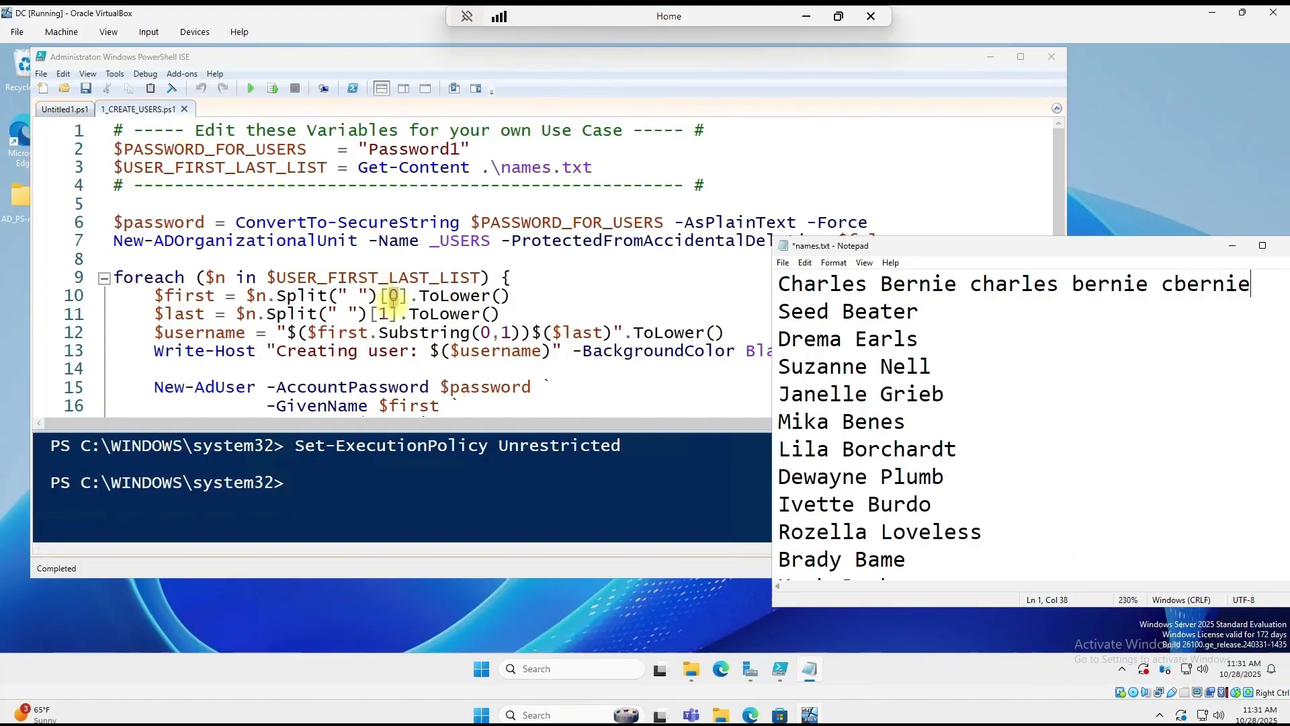
drag(247, 332, 164, 332)
click(931, 366)
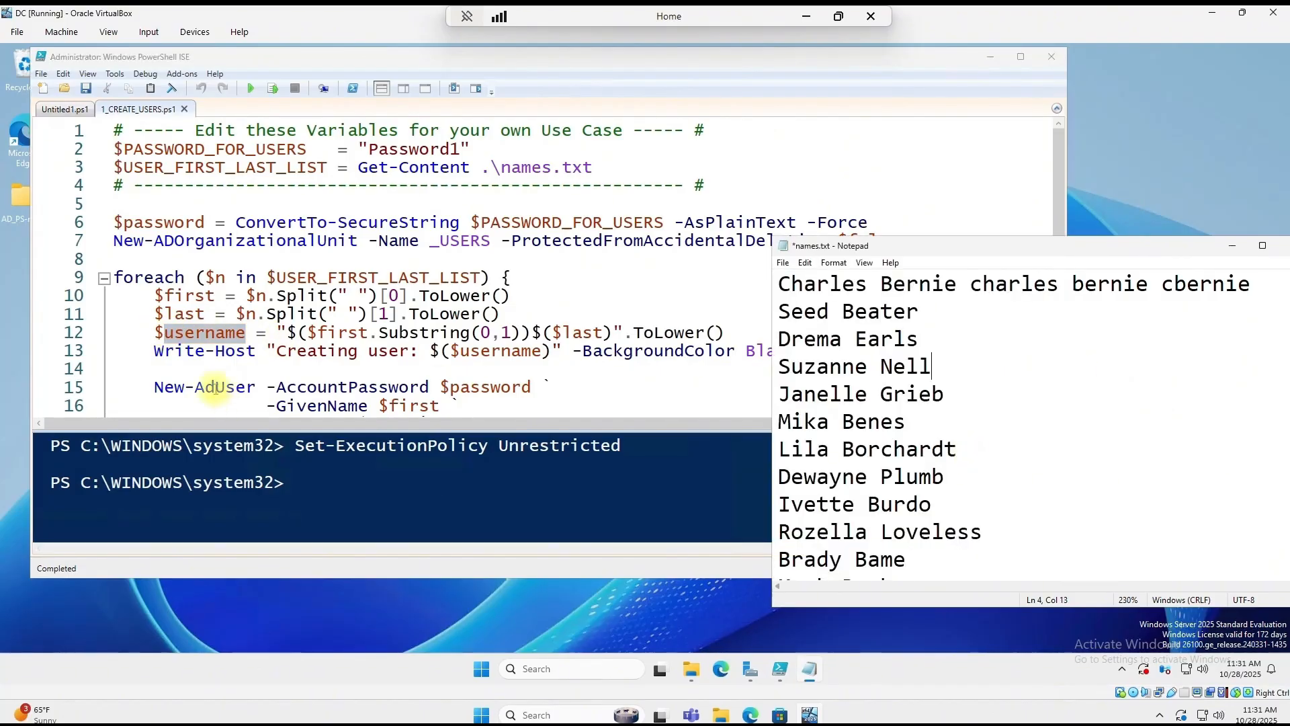
drag(154, 350, 972, 357)
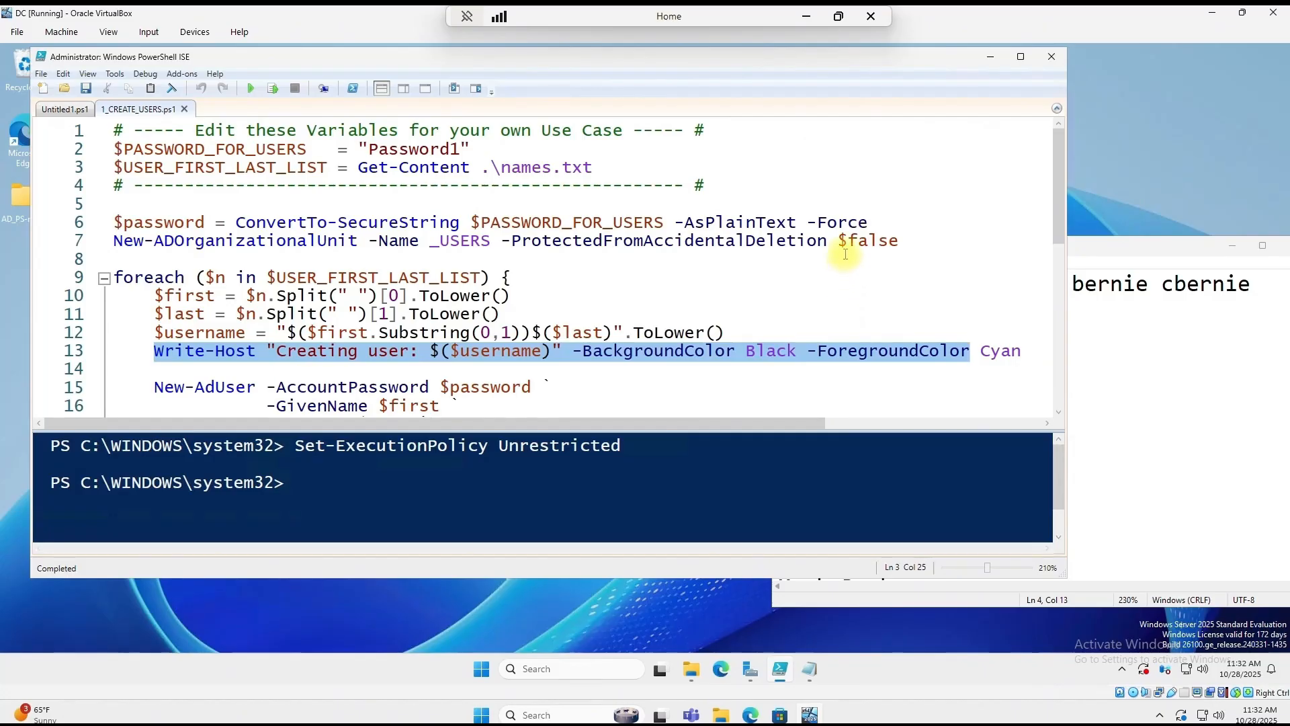
Step: Review the password and first-name values passed to the new user in the script
scroll(662, 249, down, 1)
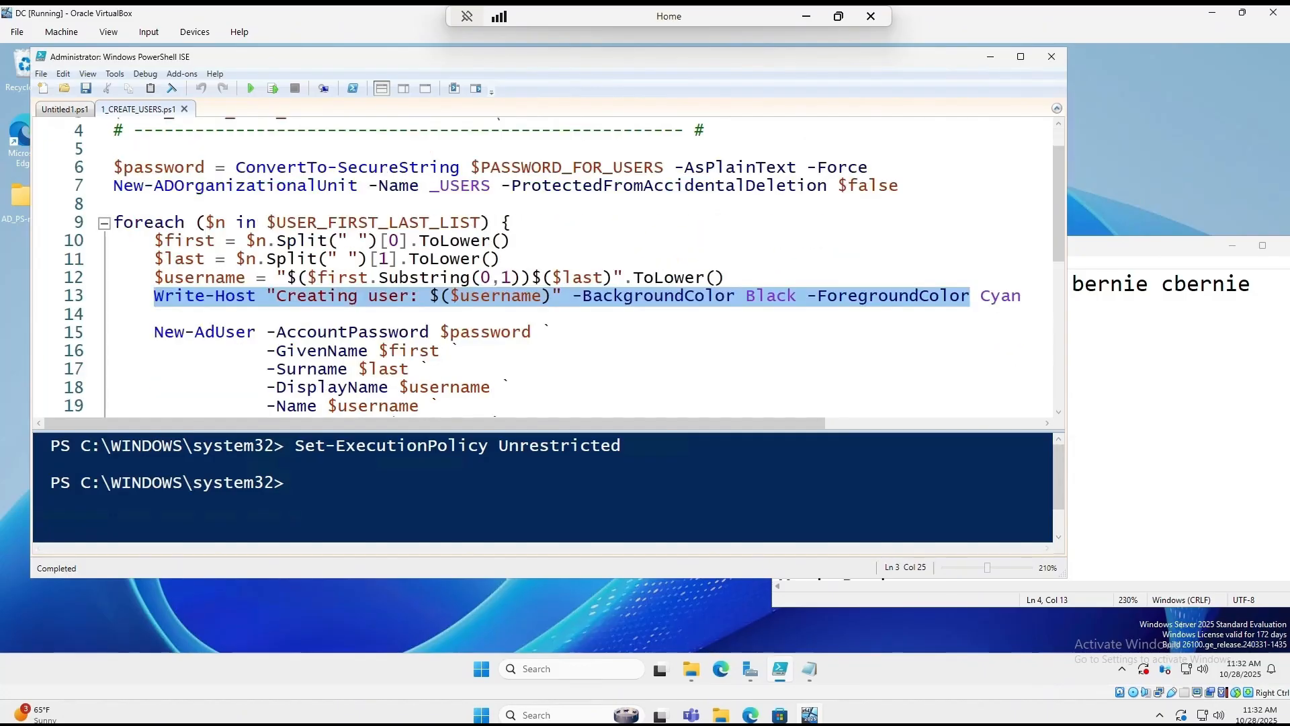
scroll(430, 309, down, 3)
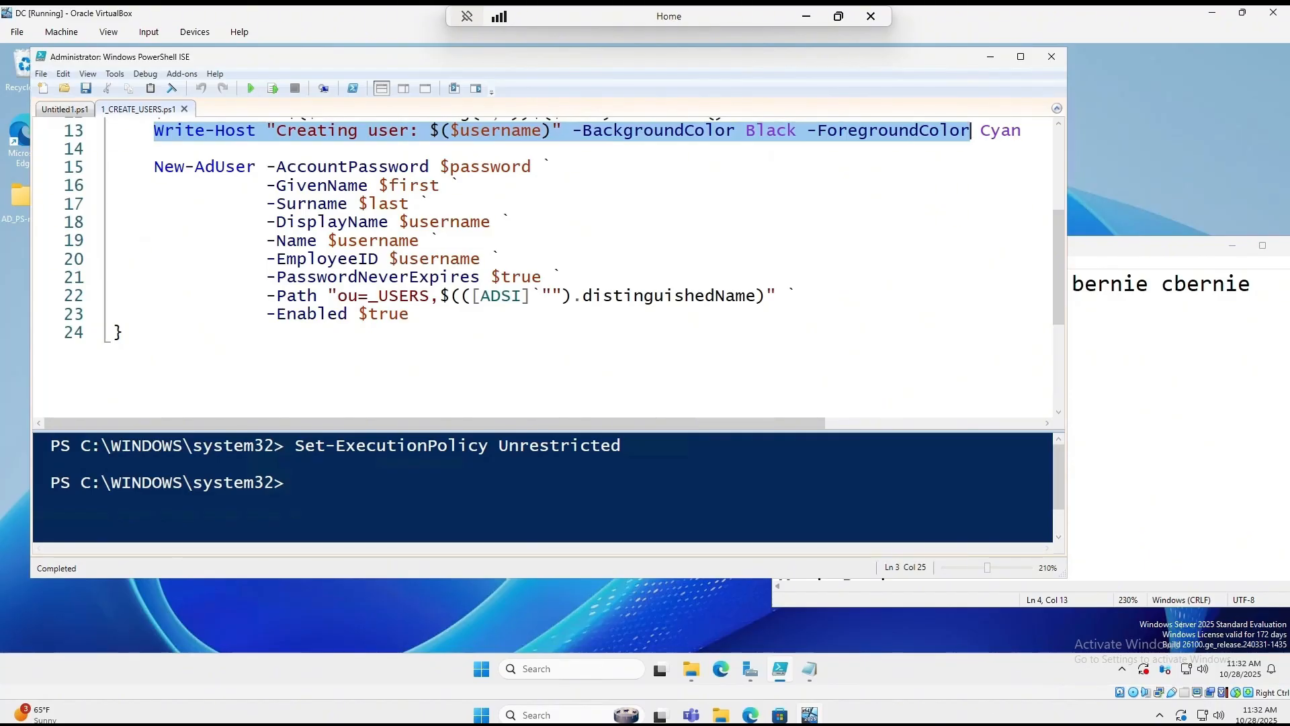
double_click(447, 166)
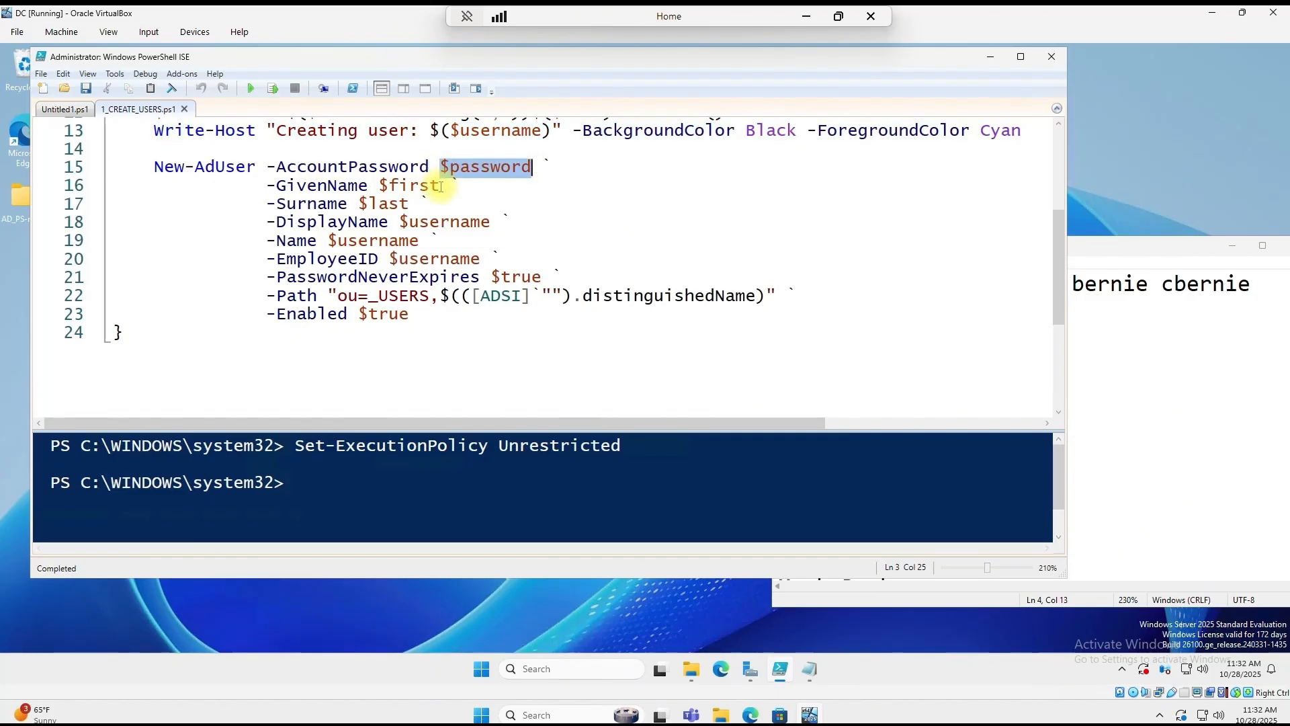
drag(440, 186, 369, 203)
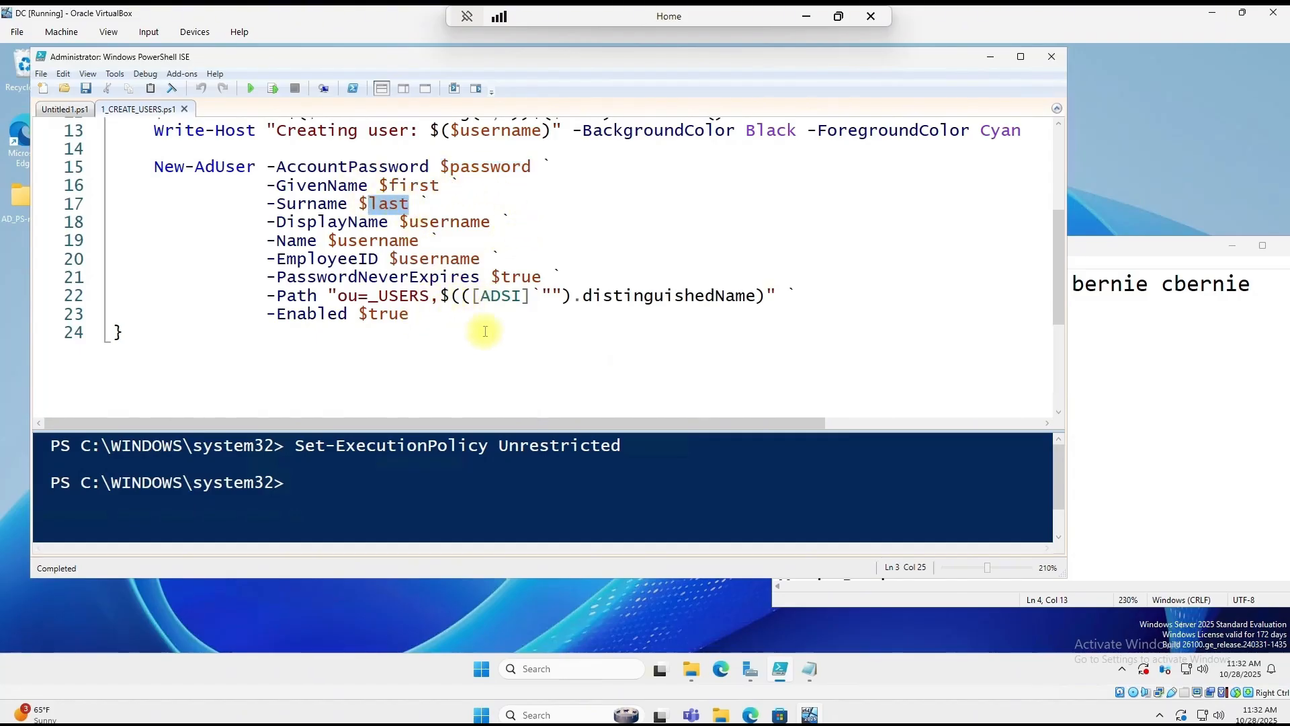
scroll(562, 243, up, 3)
scroll(566, 235, up, 1)
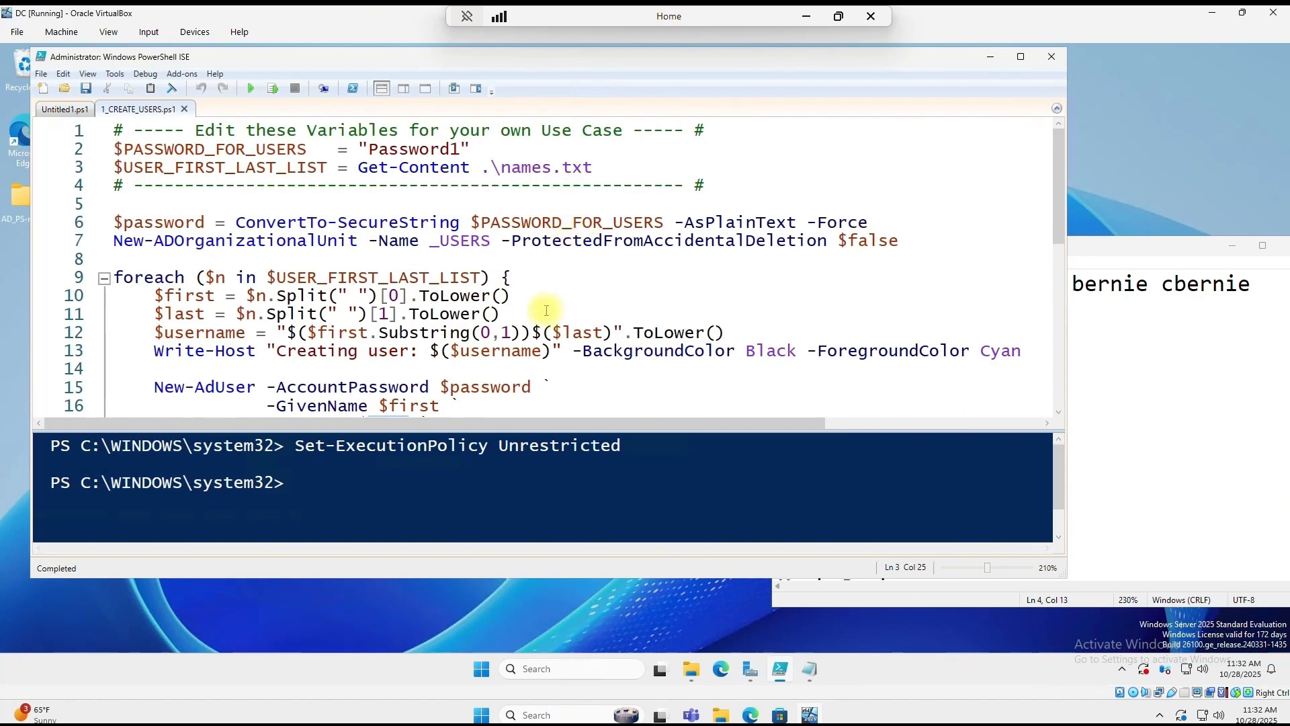
scroll(544, 282, down, 3)
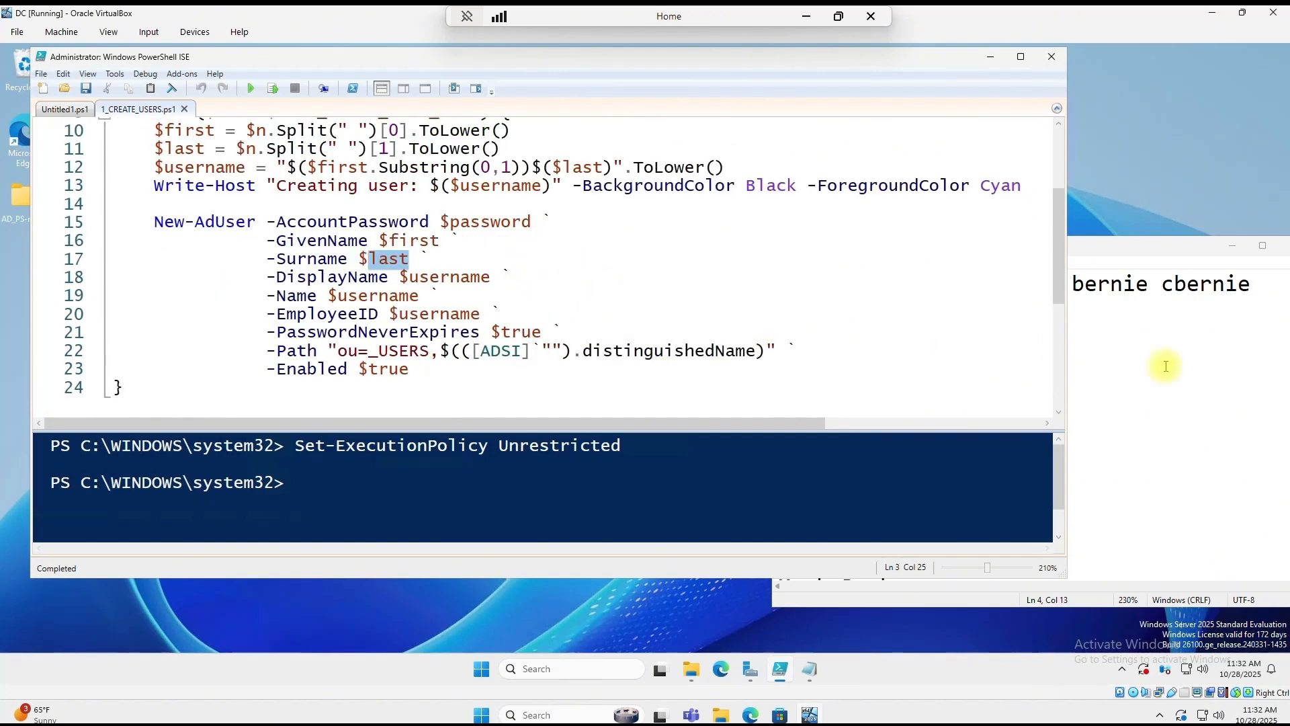
Step: Delete the added notes from line 1 of names.txt, save it and close Notepad
click(1168, 392)
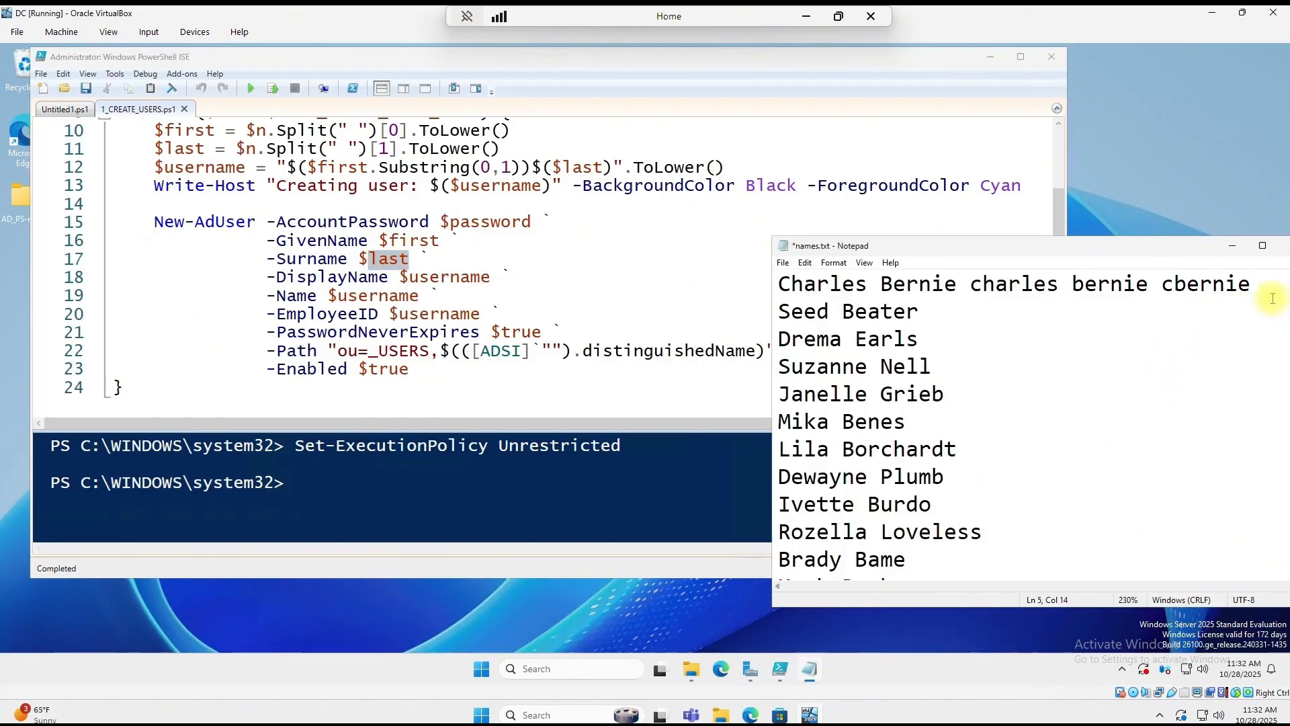
drag(1257, 285, 1060, 287)
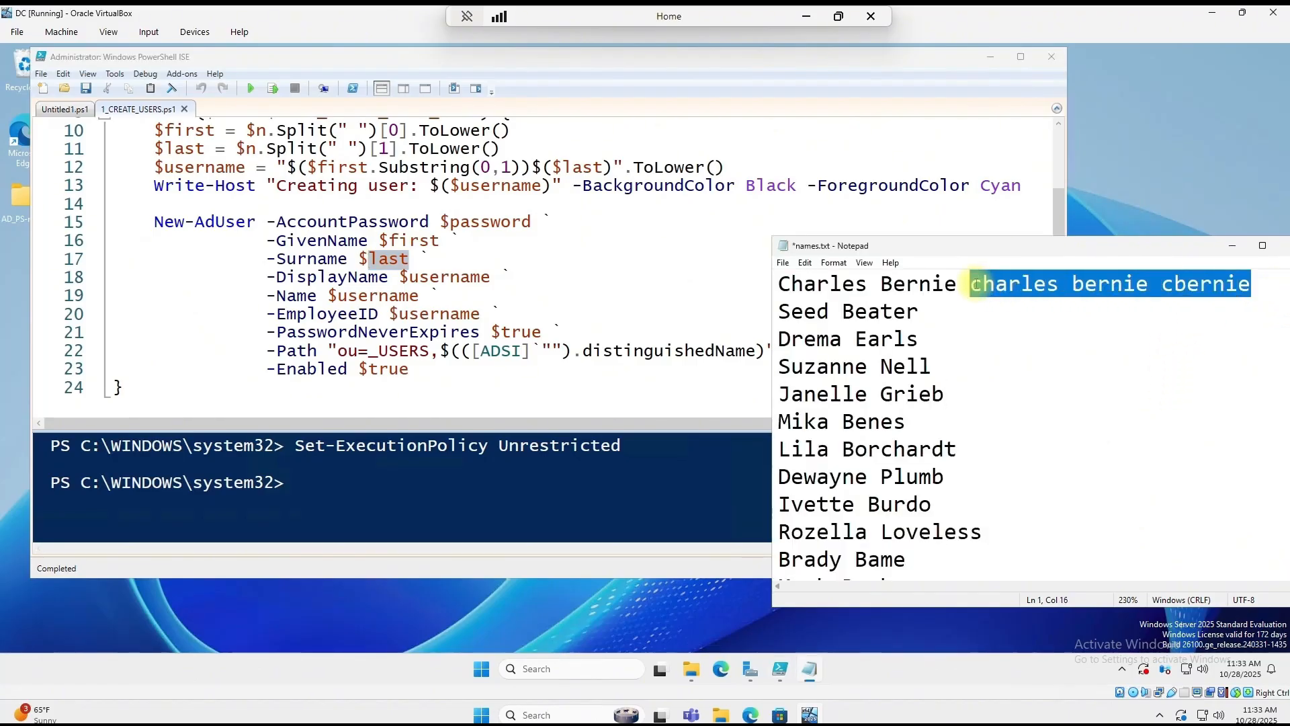
key(BackSpace)
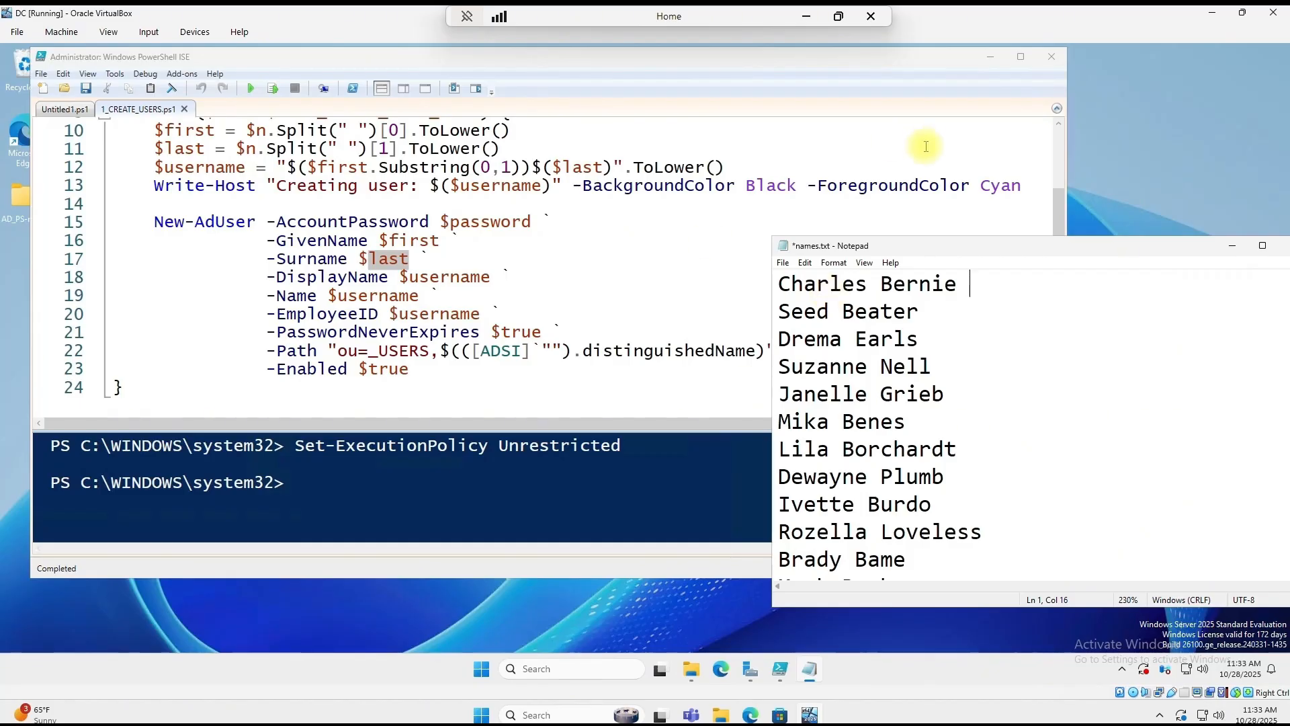
click(783, 262)
click(816, 324)
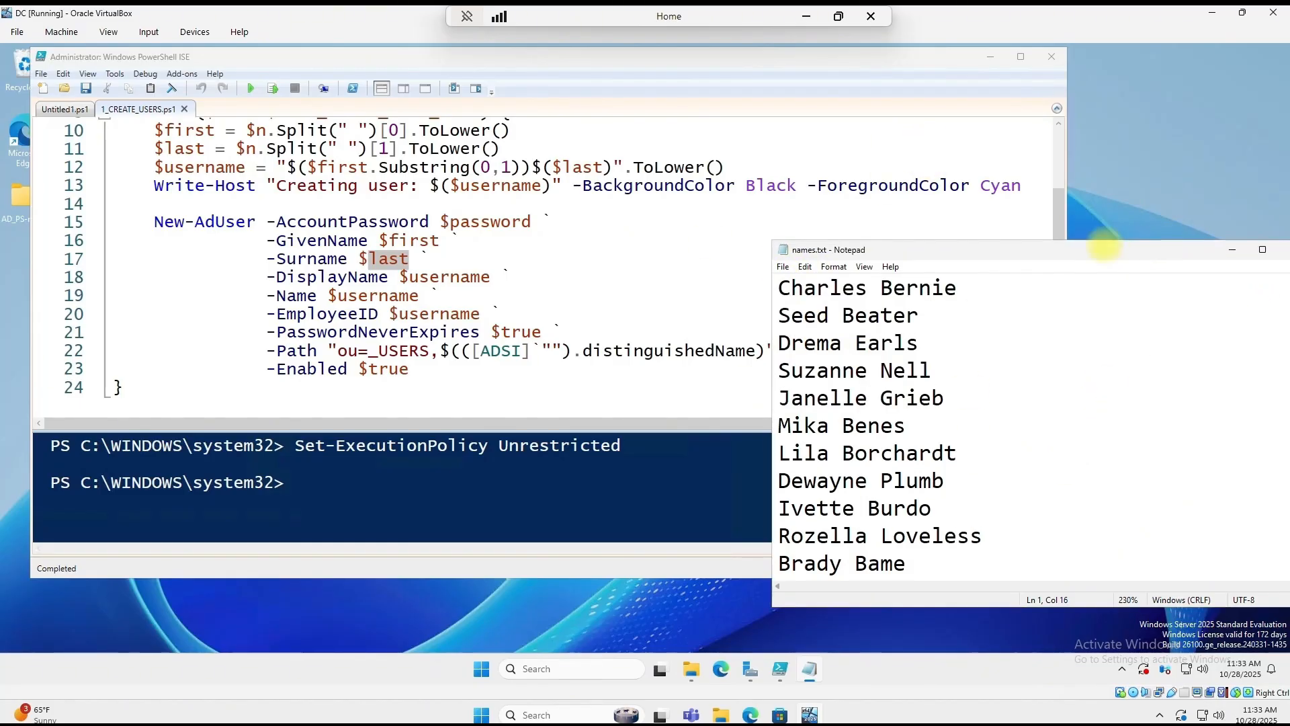
drag(1172, 246, 1062, 246)
click(1183, 246)
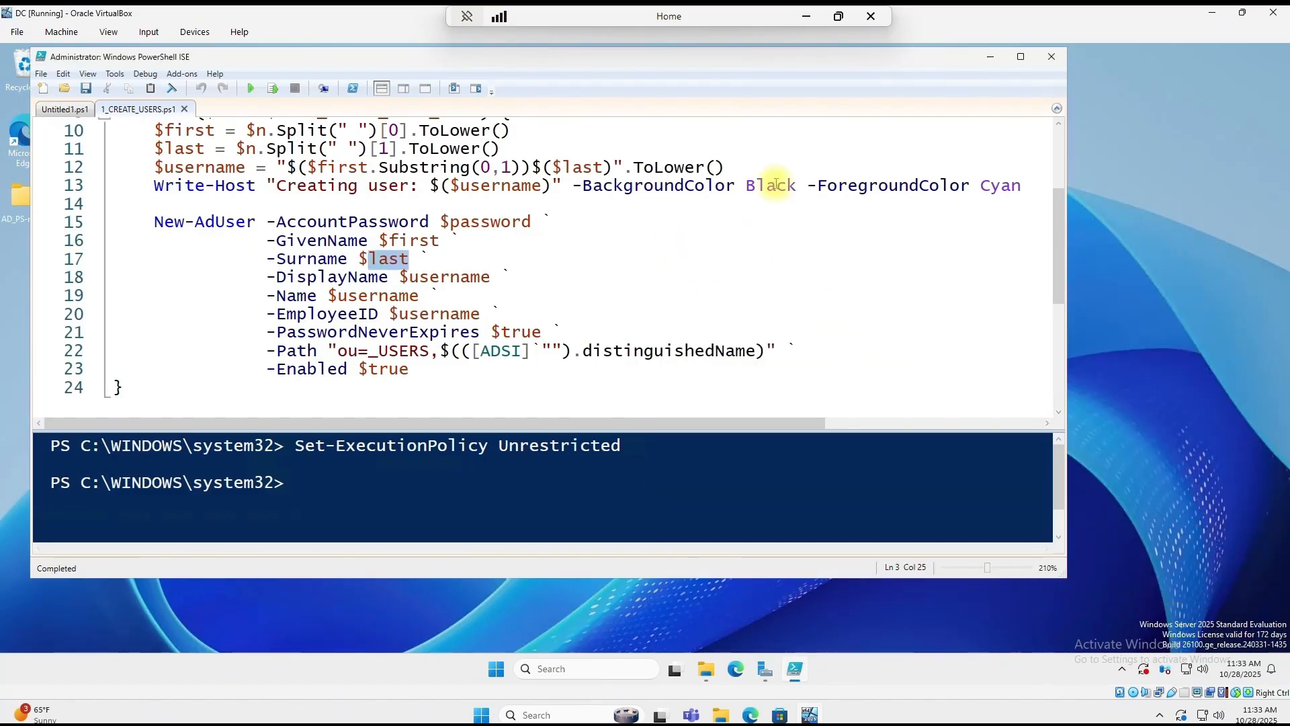
Step: Enlarge the ISE editor and console panes and change into the AD_PS-master folder
click(246, 88)
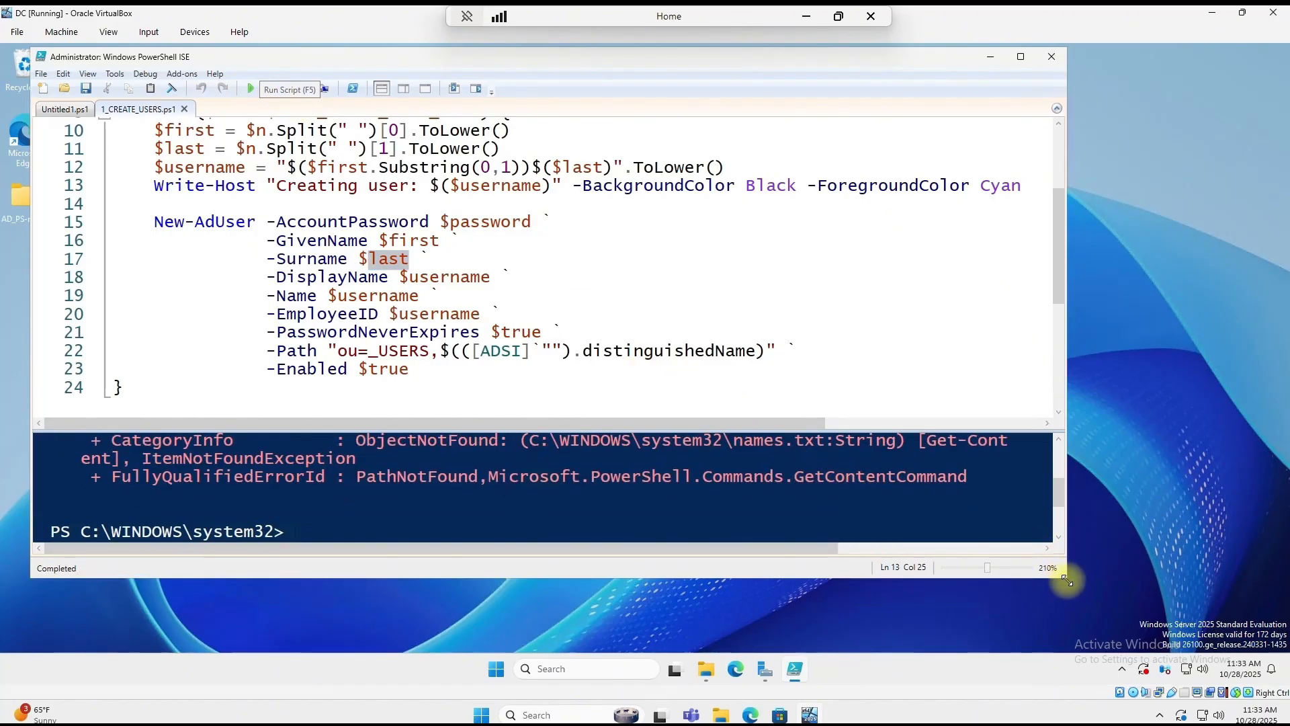
drag(1058, 569, 1187, 638)
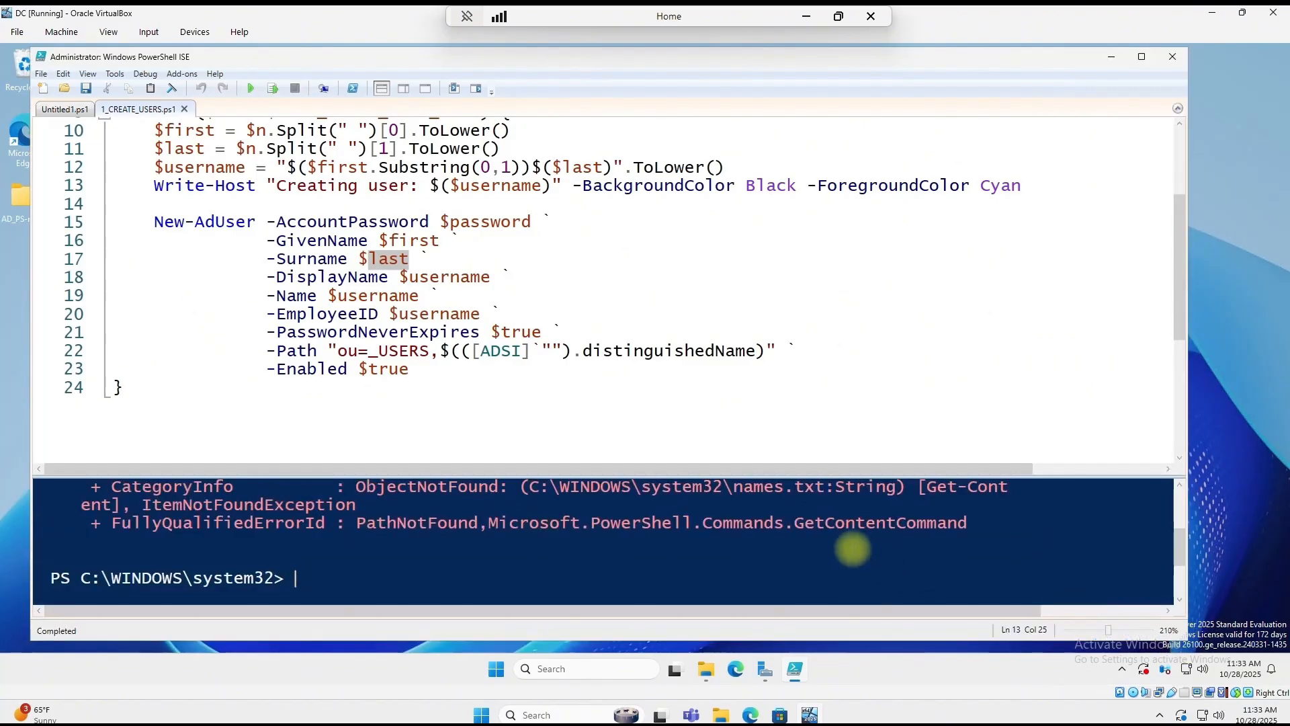
drag(874, 475, 874, 438)
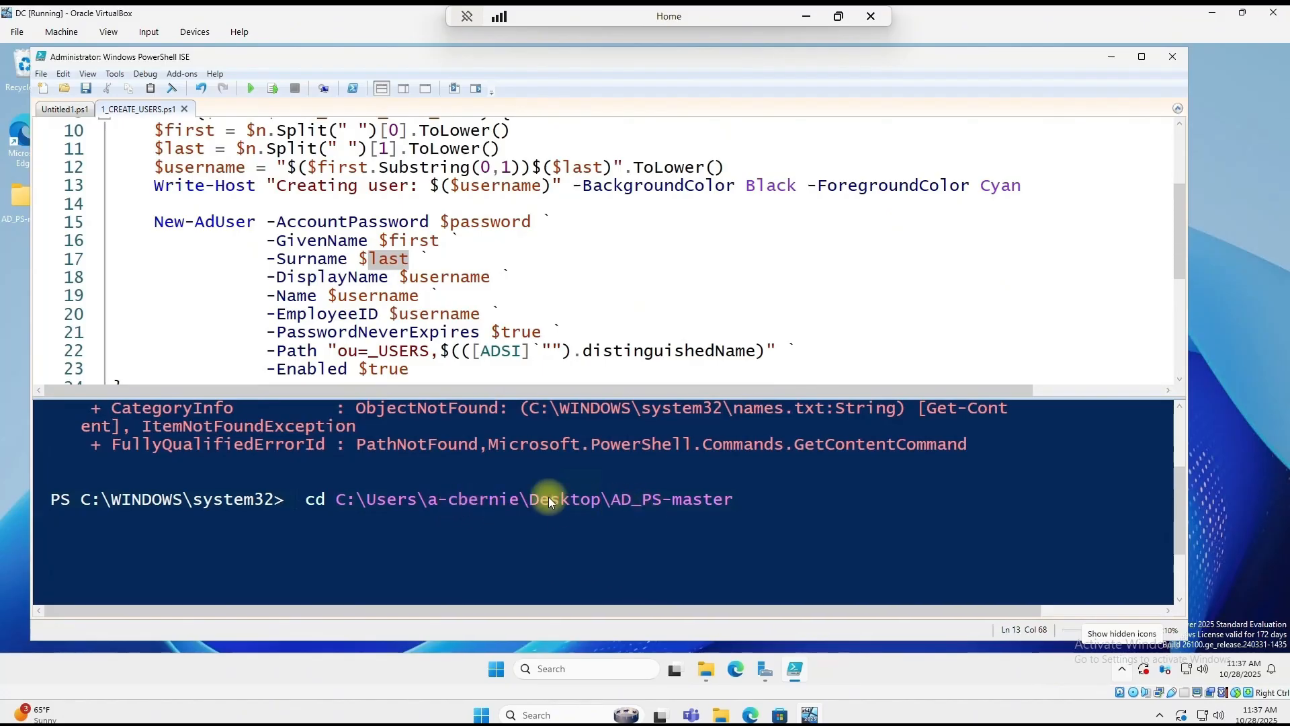
key(Return)
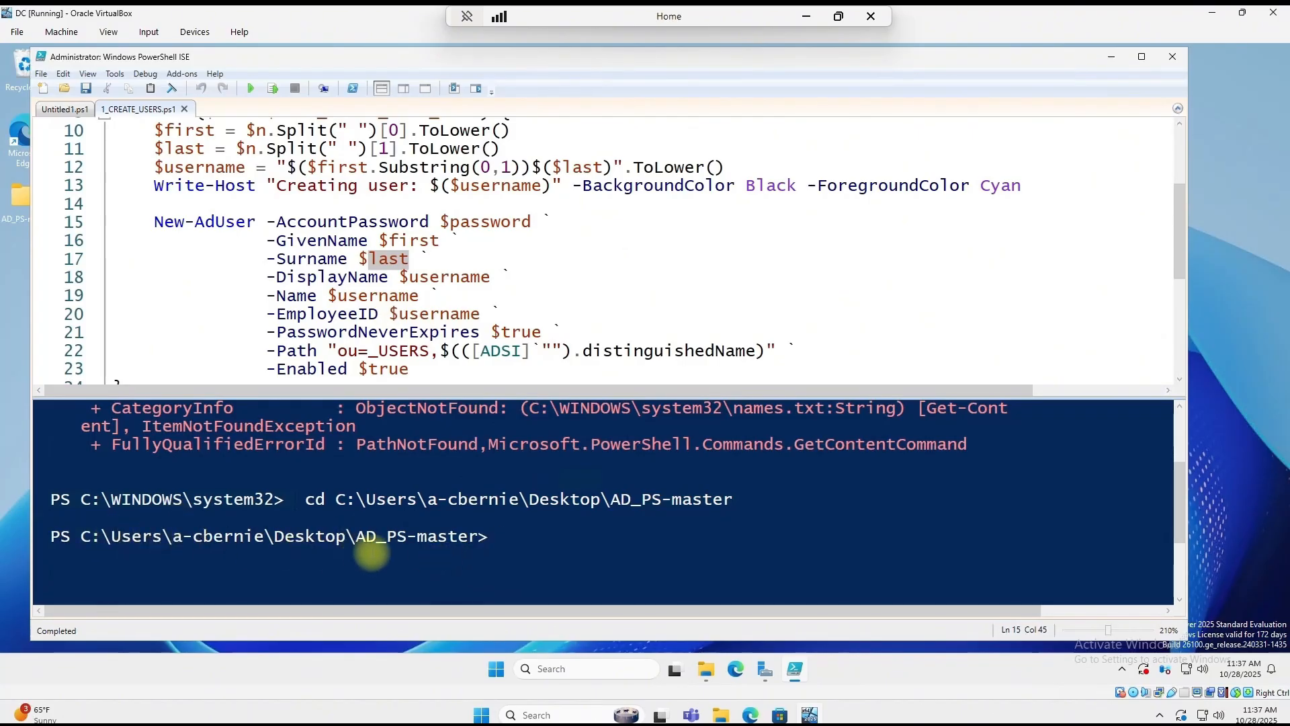
Step: Run the user-creation script, review the created-user output, and close PowerShell ISE
click(247, 88)
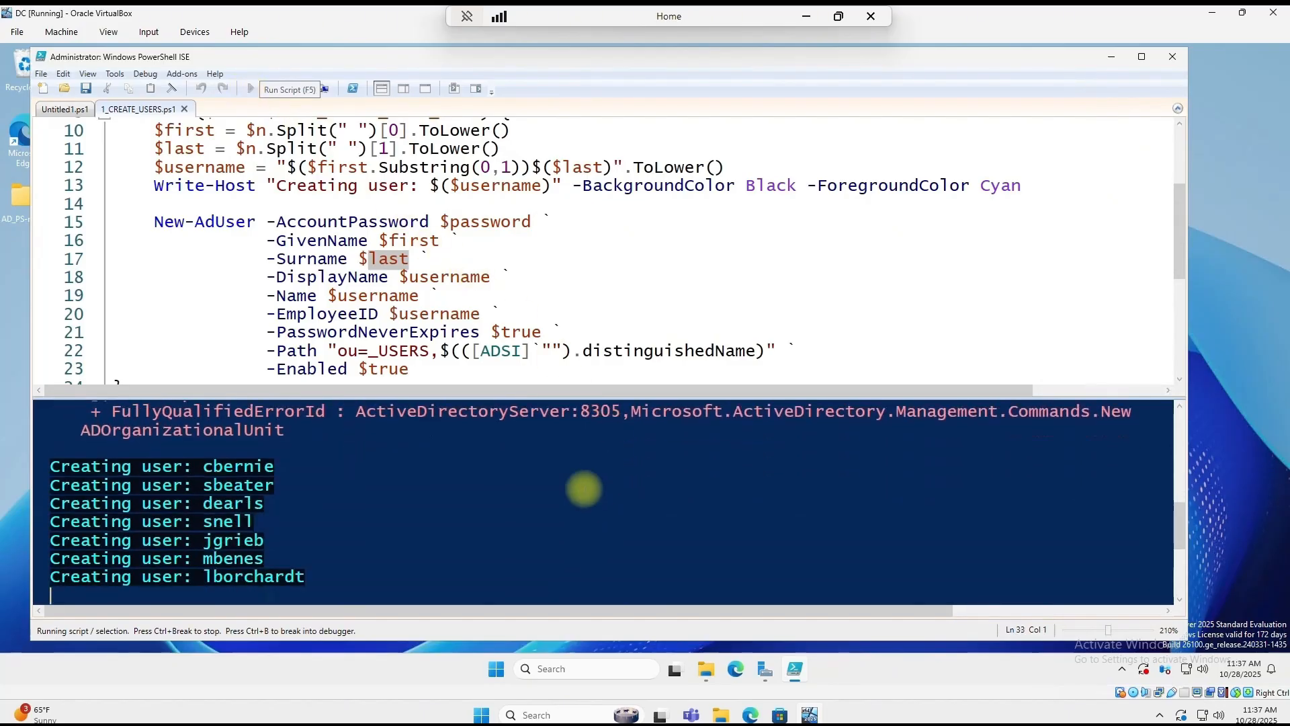
drag(154, 186, 211, 209)
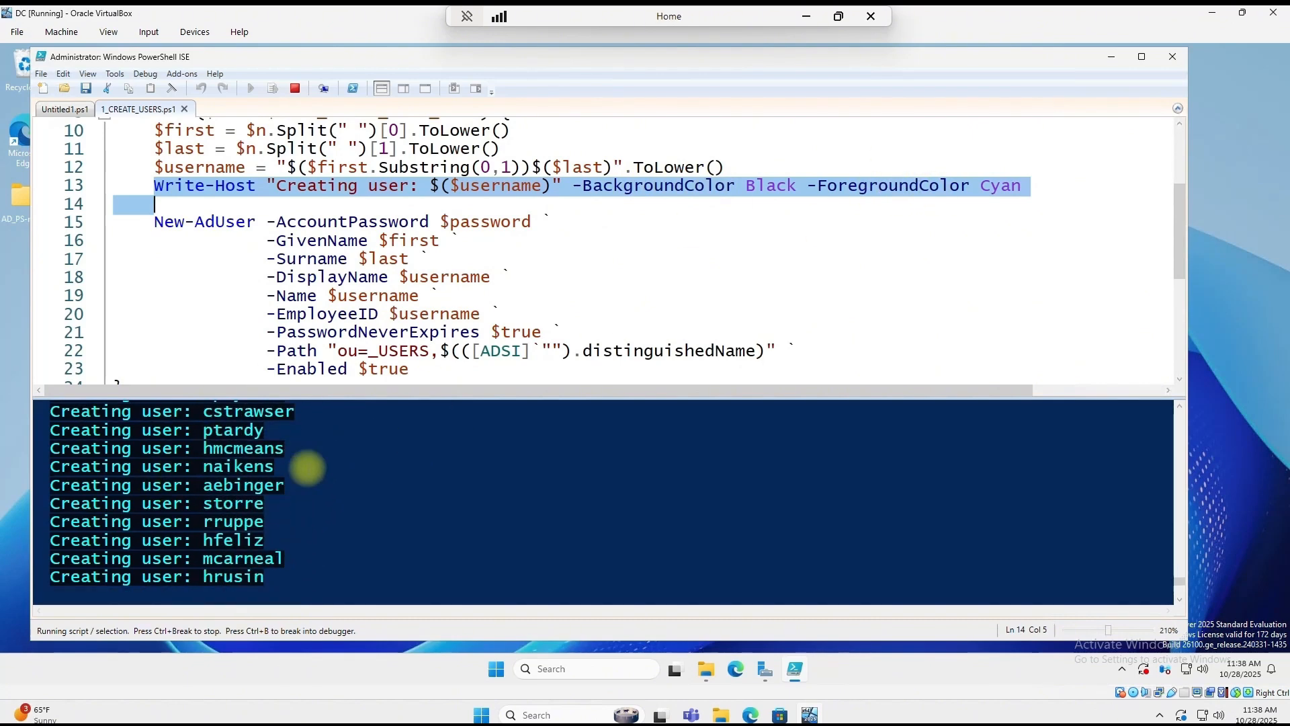
click(1008, 567)
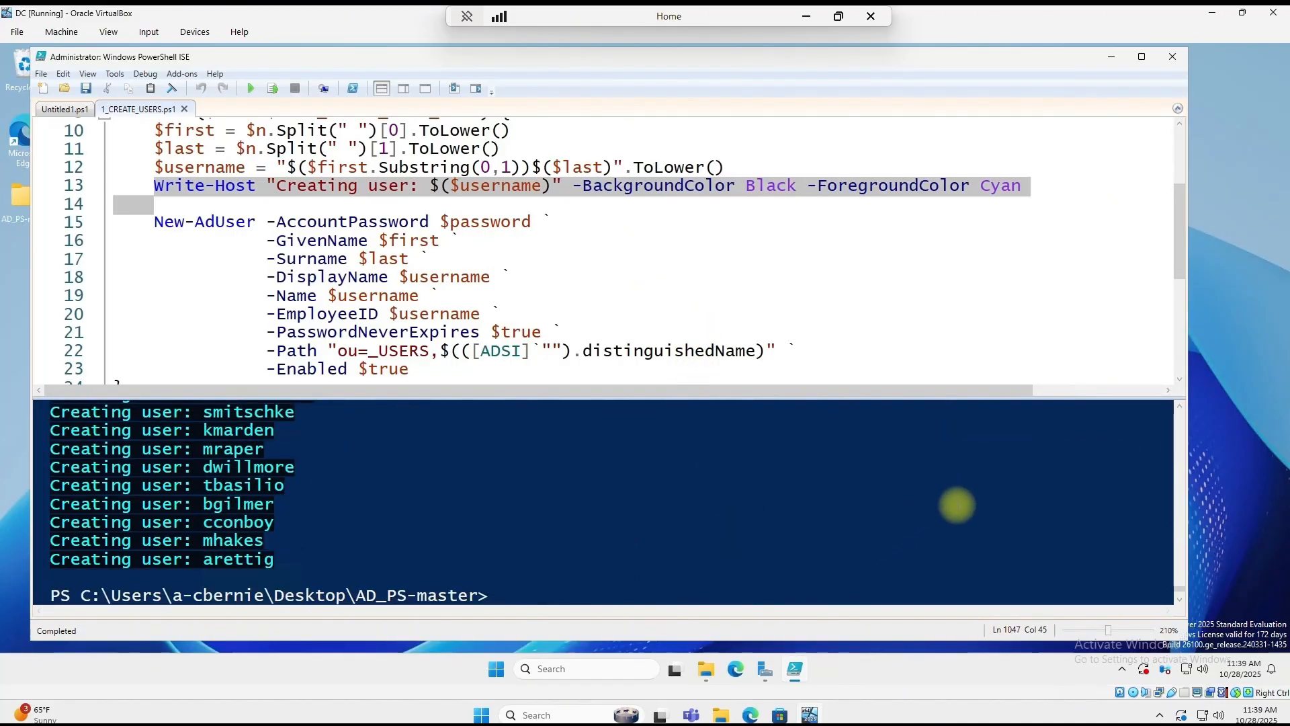
click(1172, 58)
Step: Open Active Directory Users and Computers from Server Manager's Tools menu
click(781, 669)
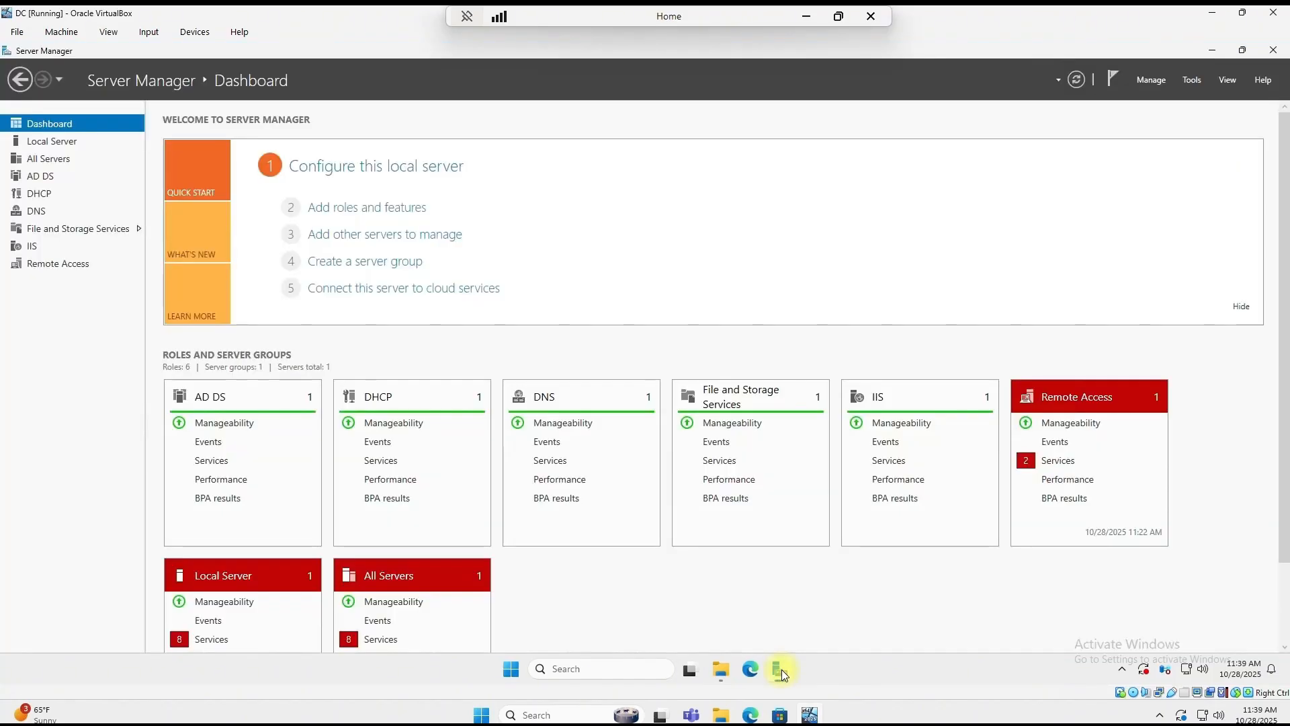
click(1146, 81)
click(1189, 80)
click(1192, 79)
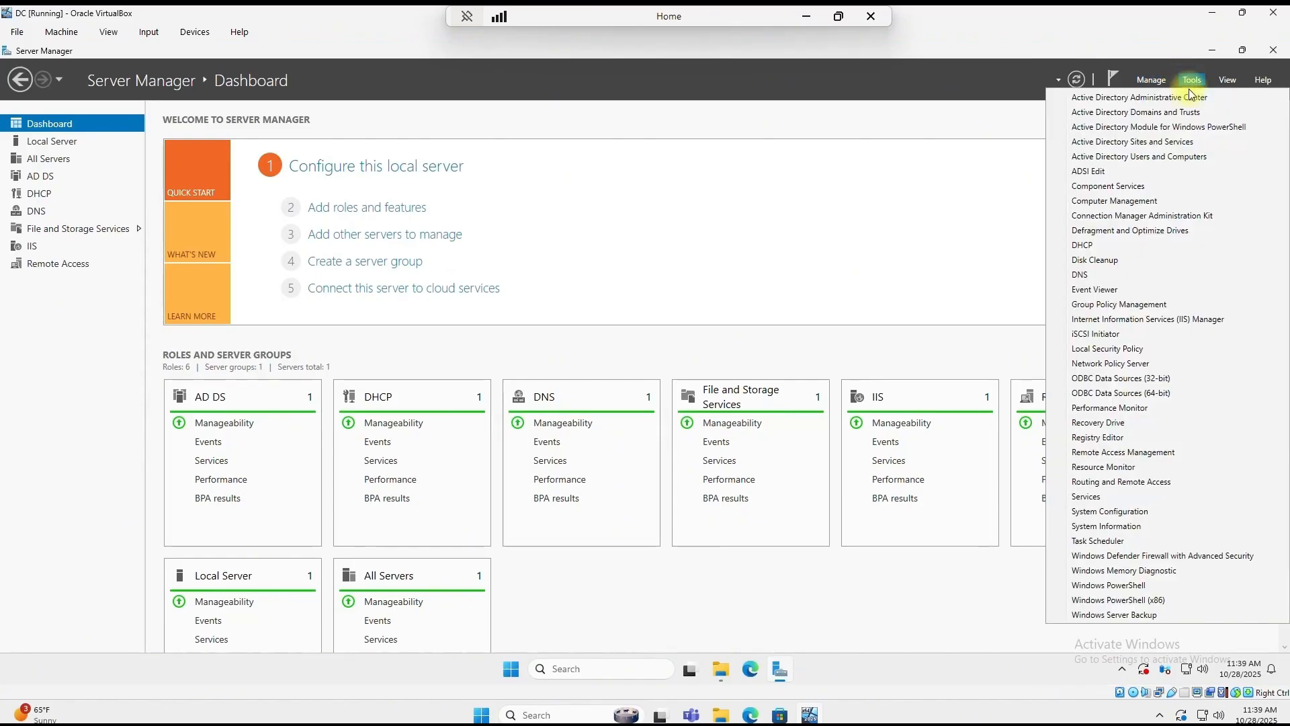
click(1118, 161)
Step: Expand mydomain.com, browse the accounts in the _USERS OU, and start a Find on it
drag(567, 210, 836, 452)
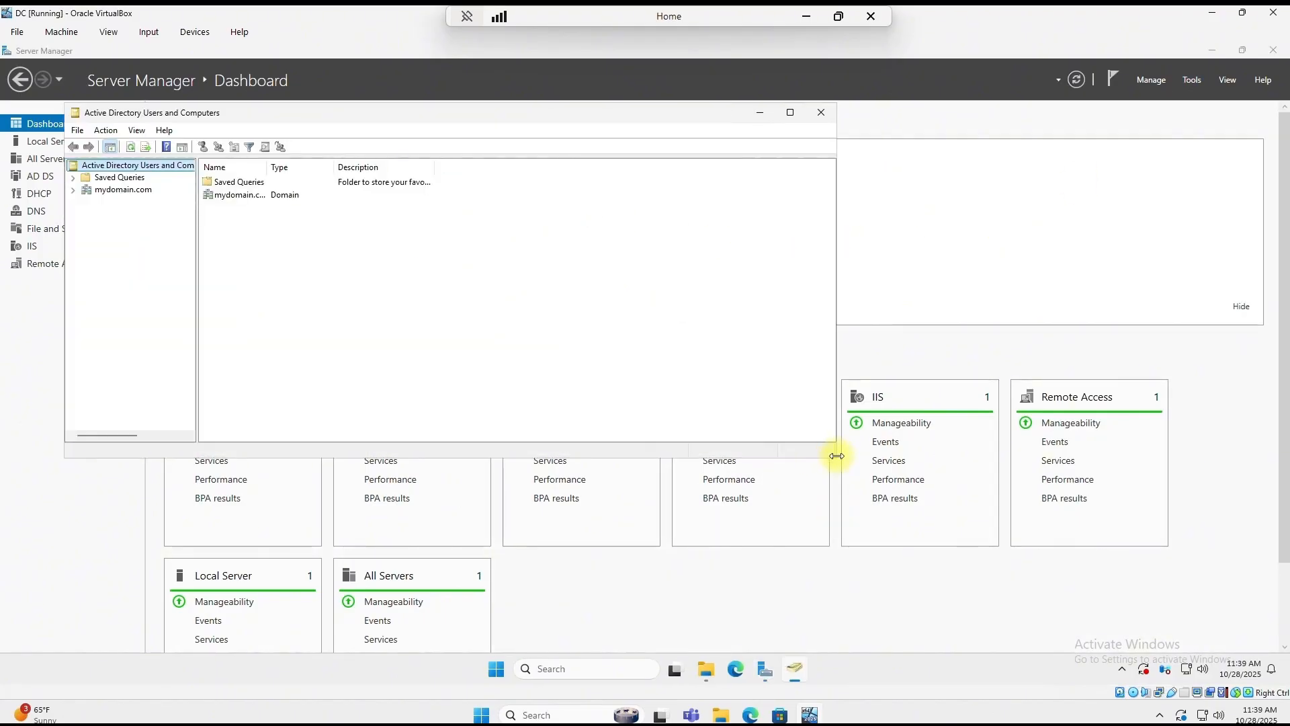
click(73, 189)
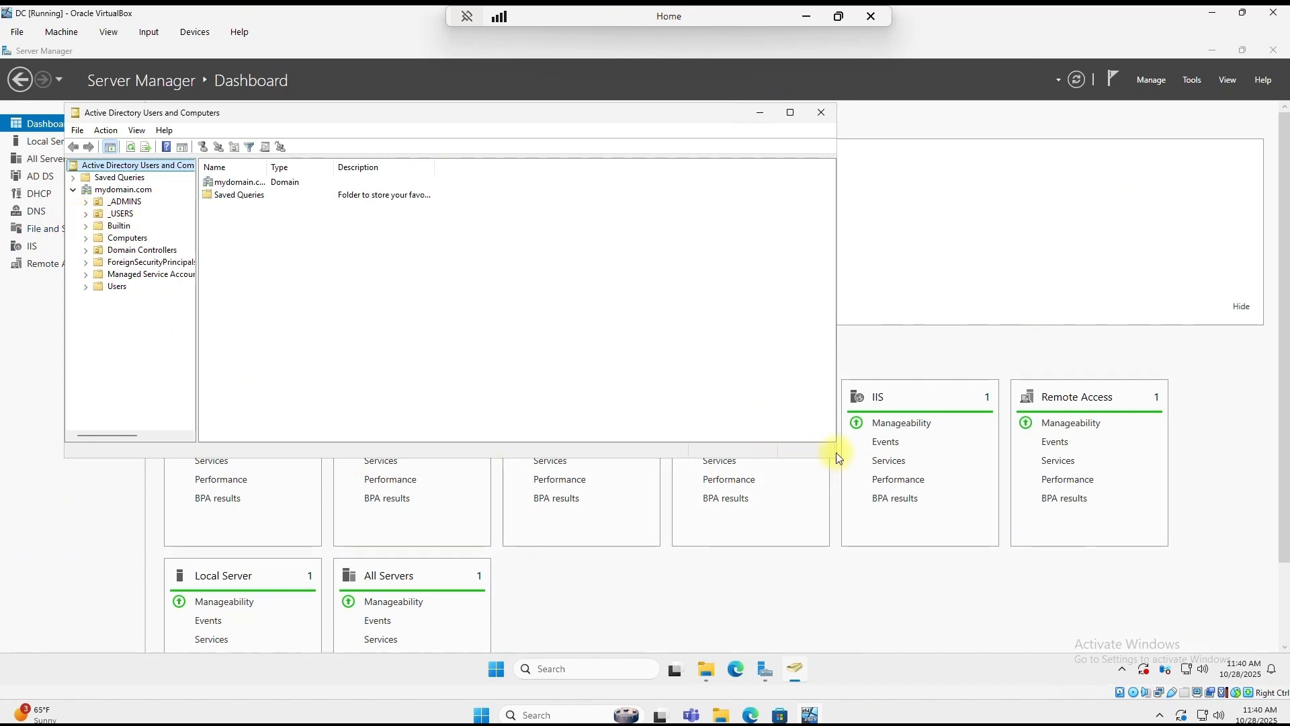
drag(833, 455, 1104, 603)
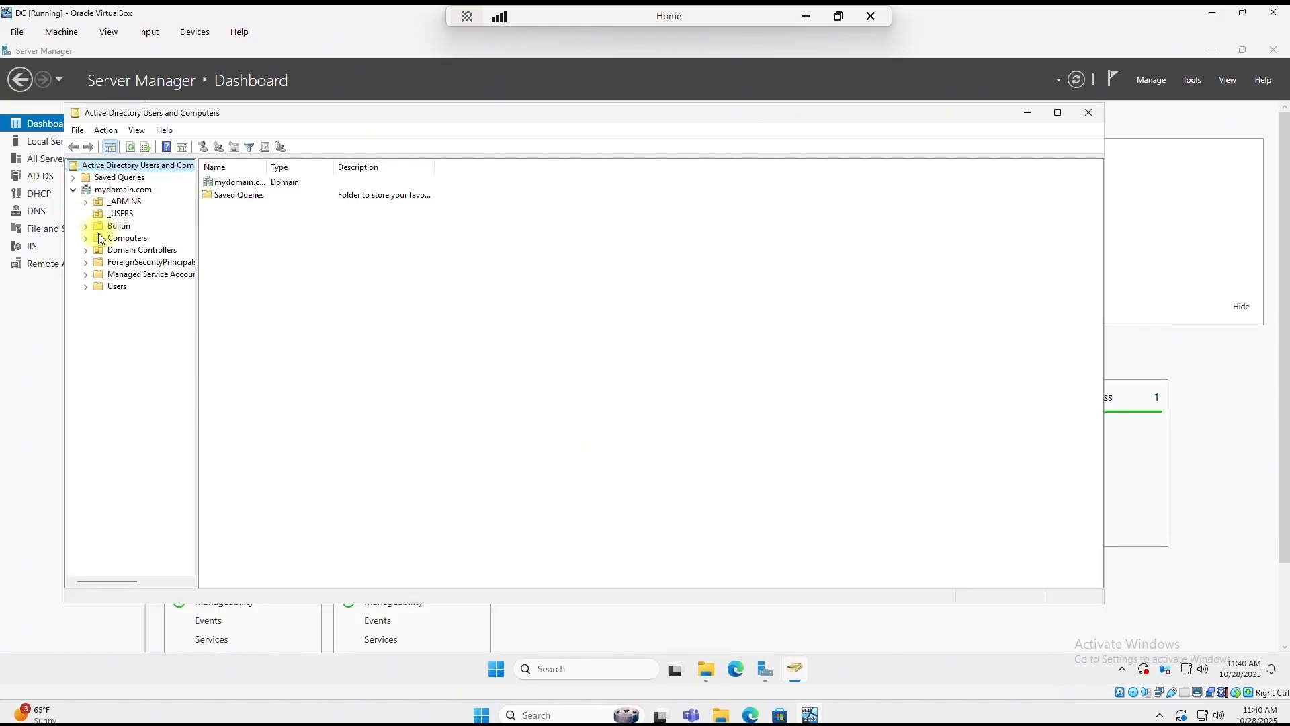
click(121, 213)
scroll(264, 236, down, 15)
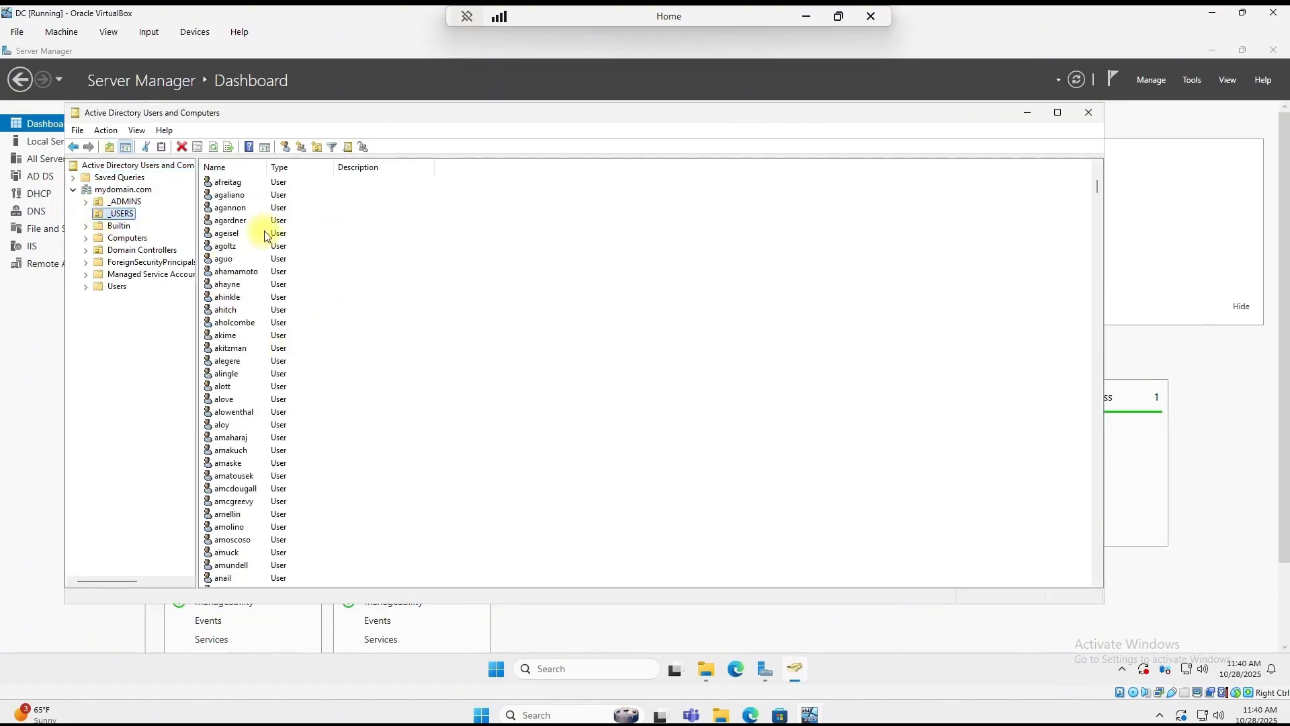
scroll(267, 260, down, 20)
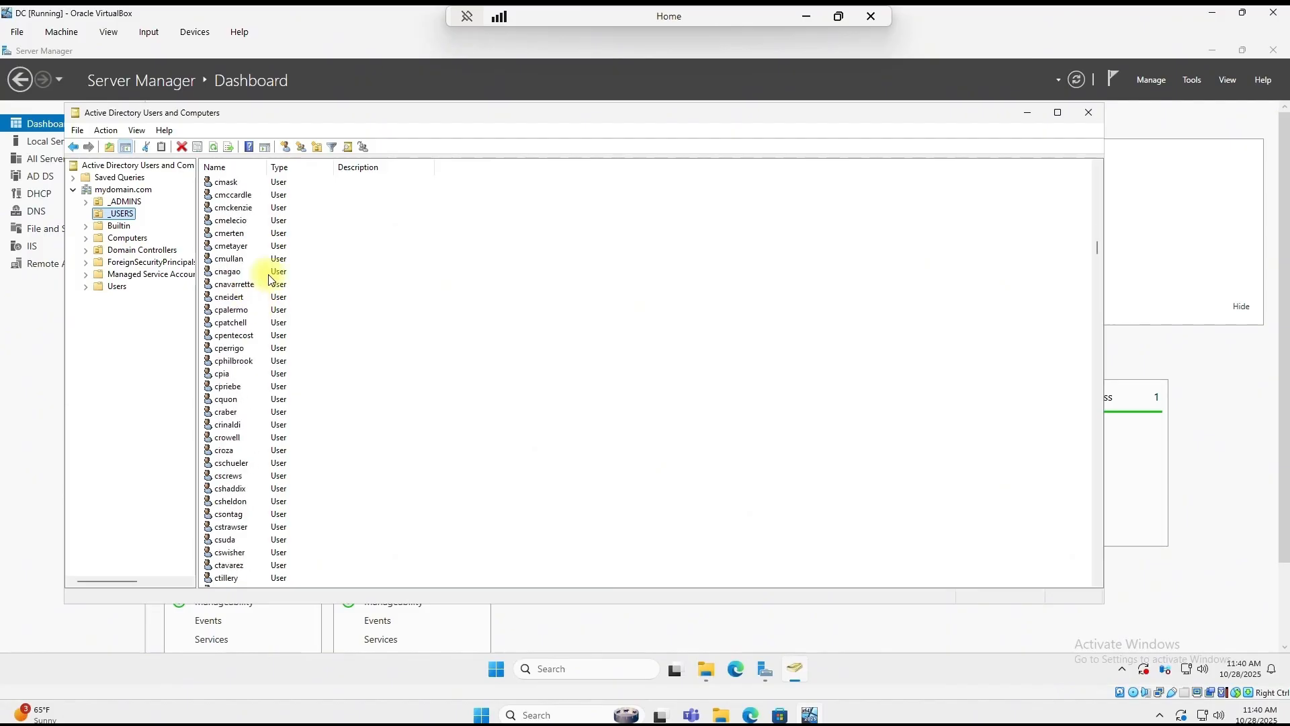
right_click(128, 216)
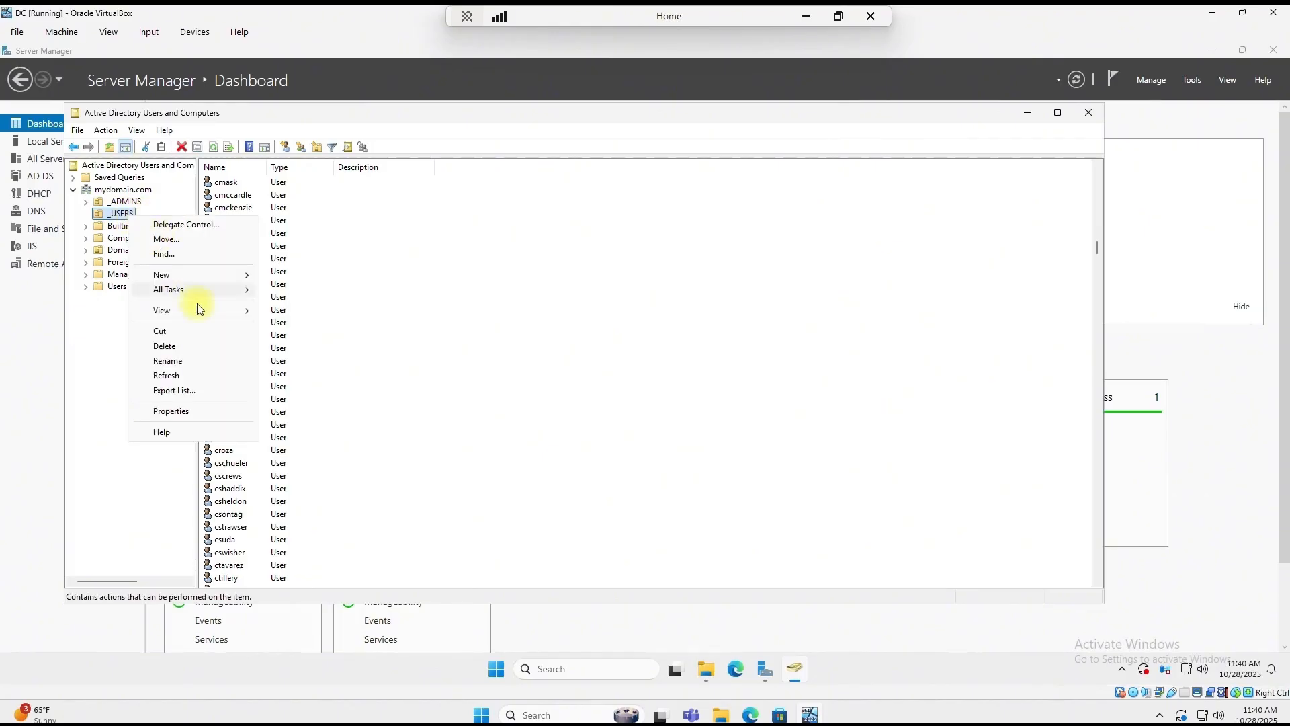
click(187, 261)
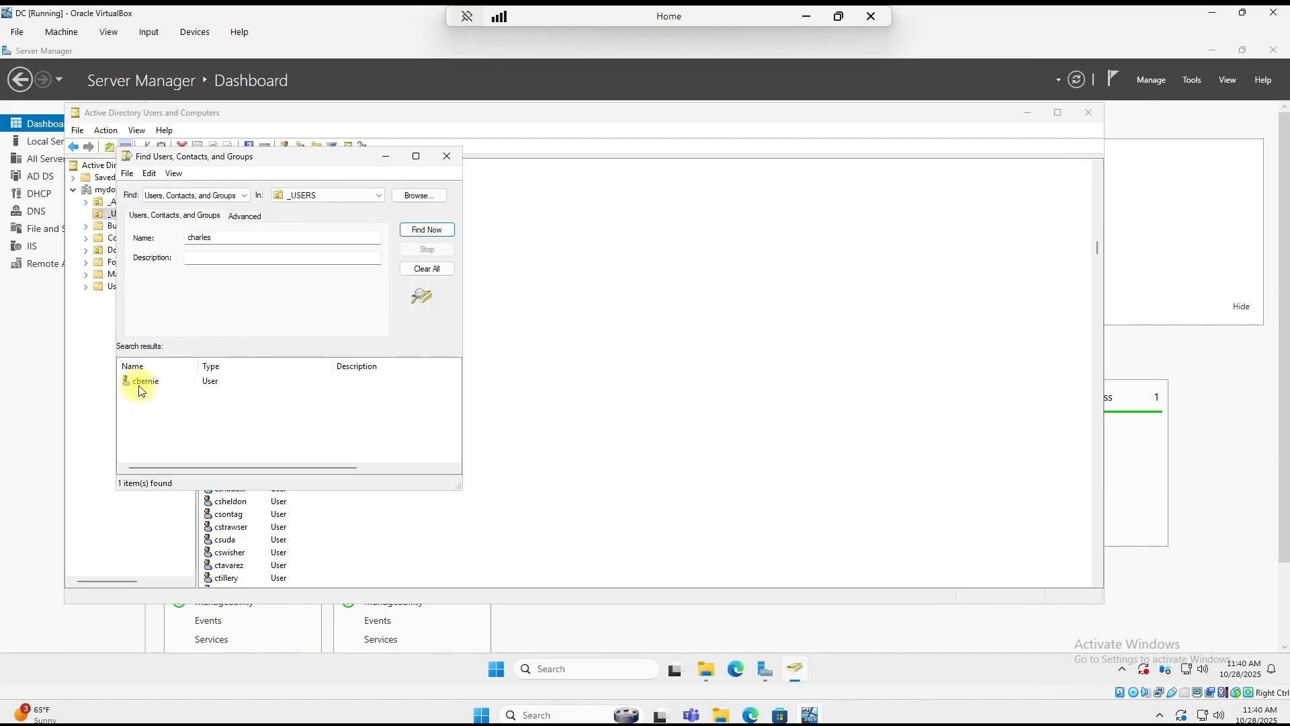
Step: Open the found user's Properties and check the first name on the General tab
click(145, 382)
right_click(144, 381)
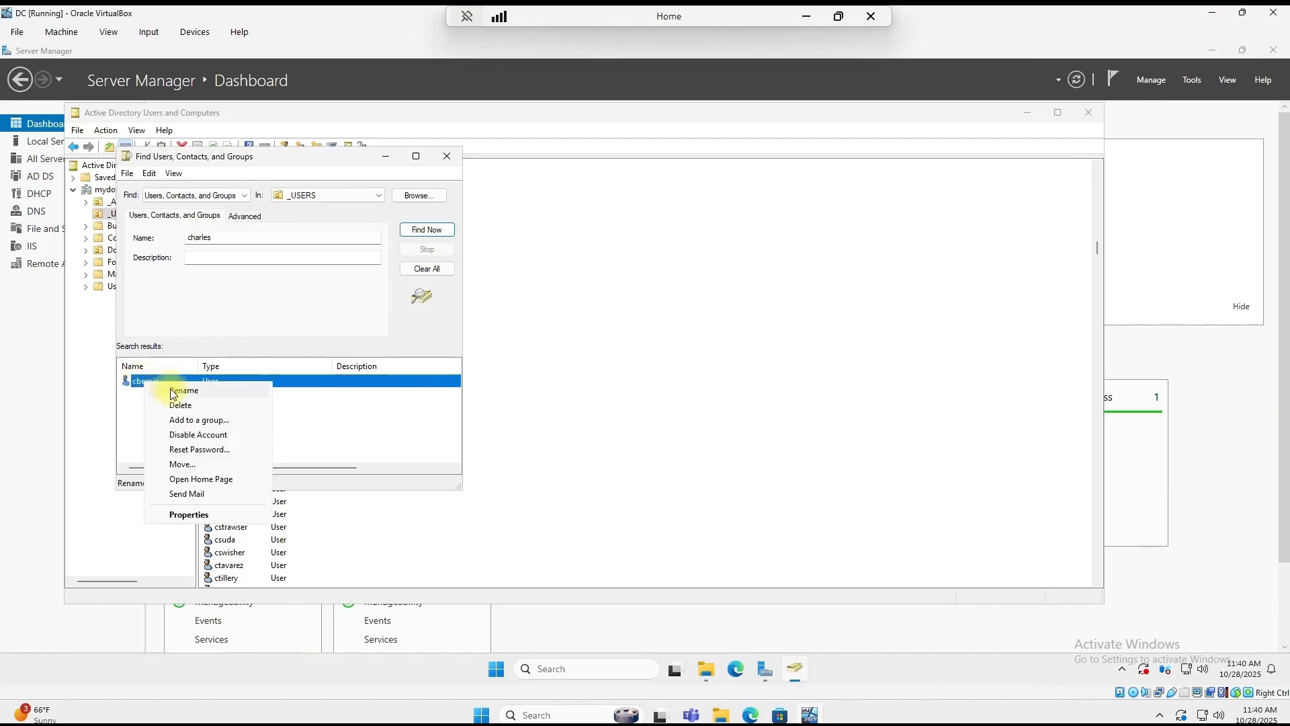
click(189, 514)
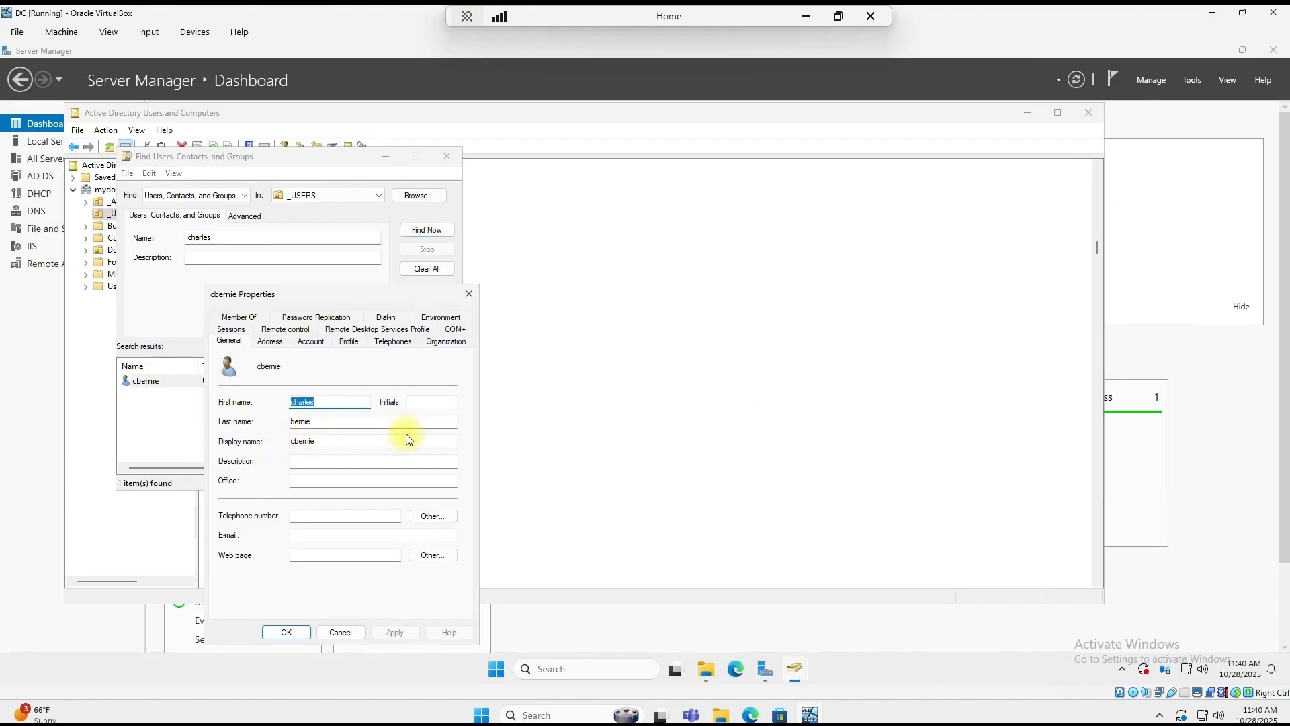
click(325, 401)
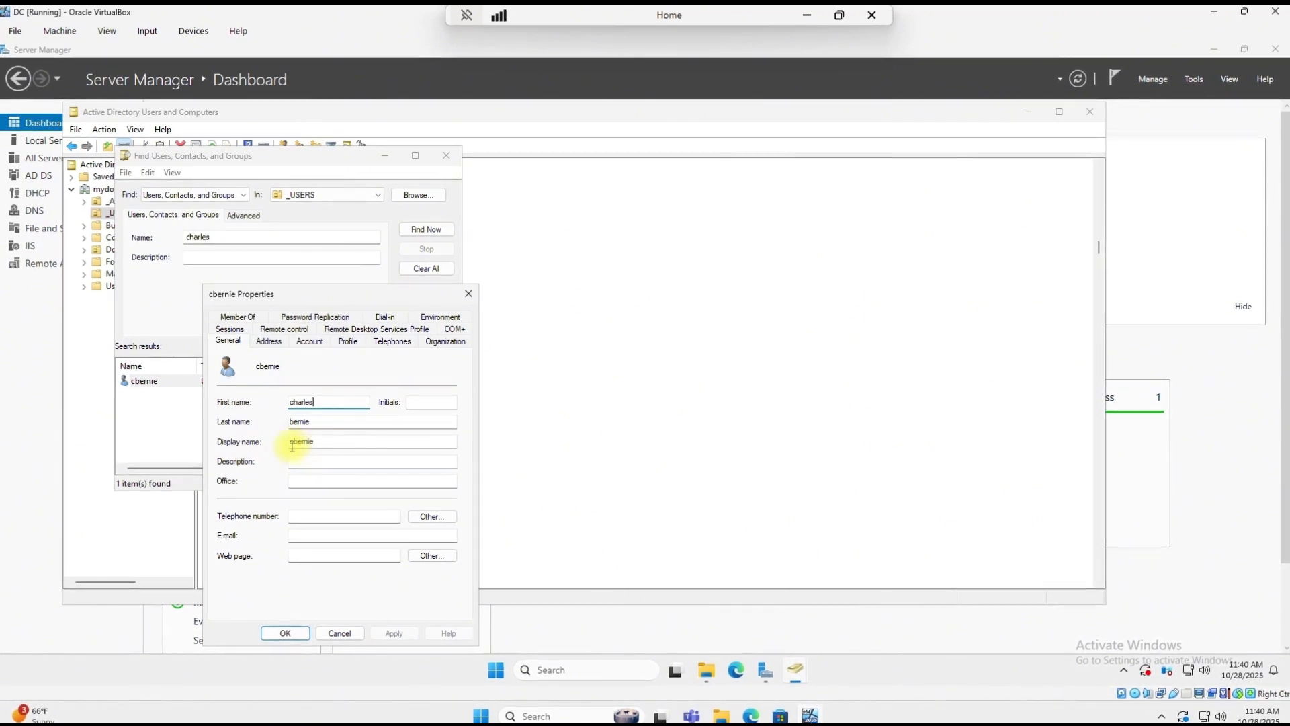
Step: Close the user properties, the Find dialog, and Active Directory Users and Computers
click(286, 634)
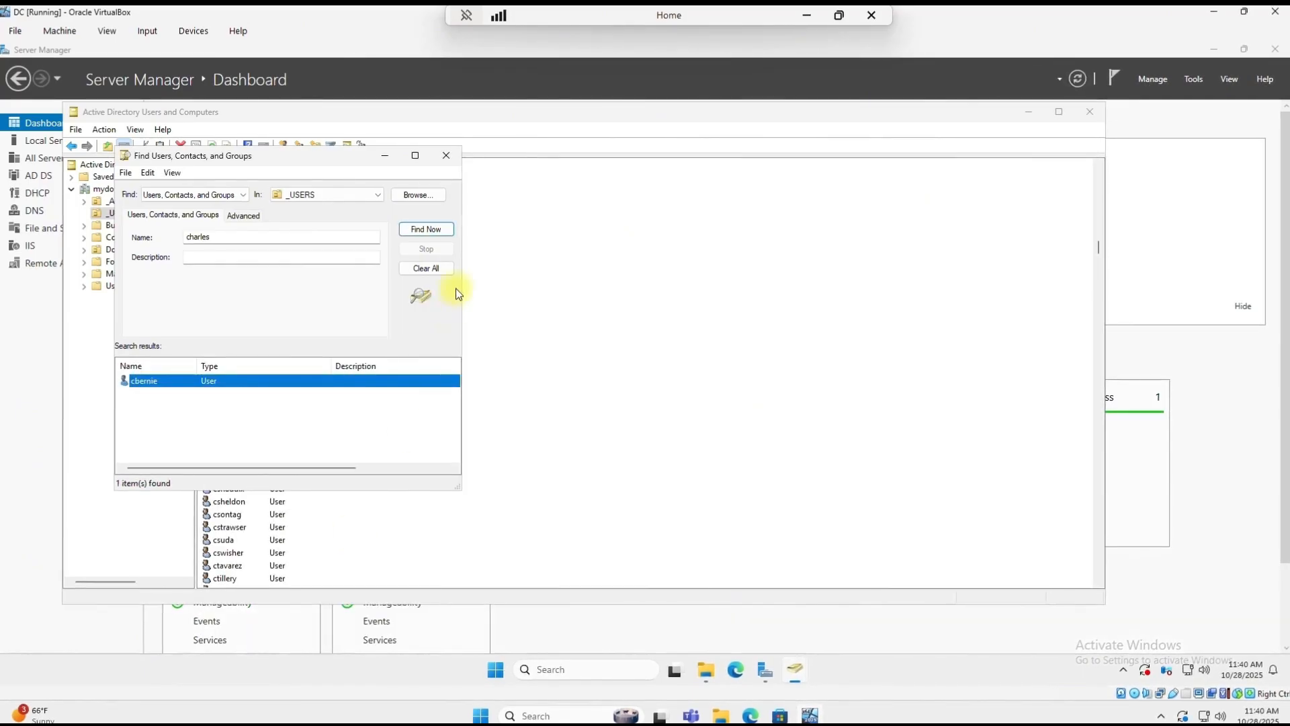
click(450, 155)
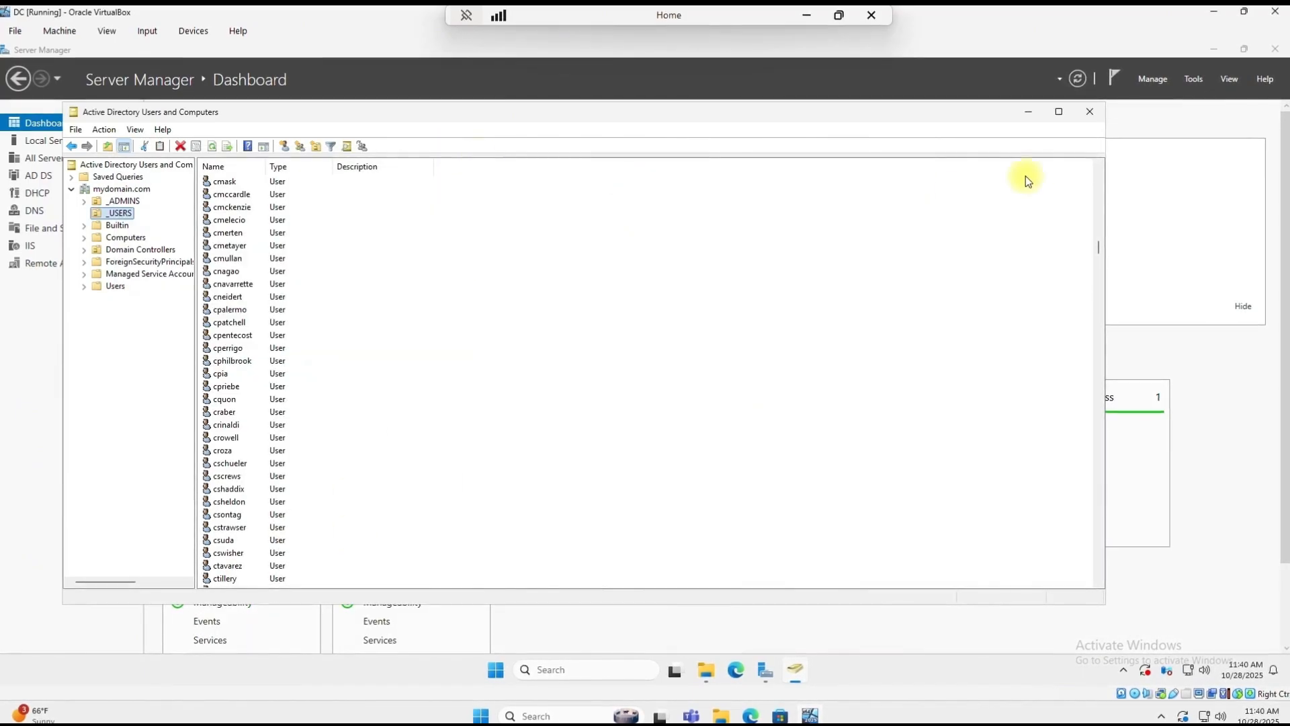
click(1087, 112)
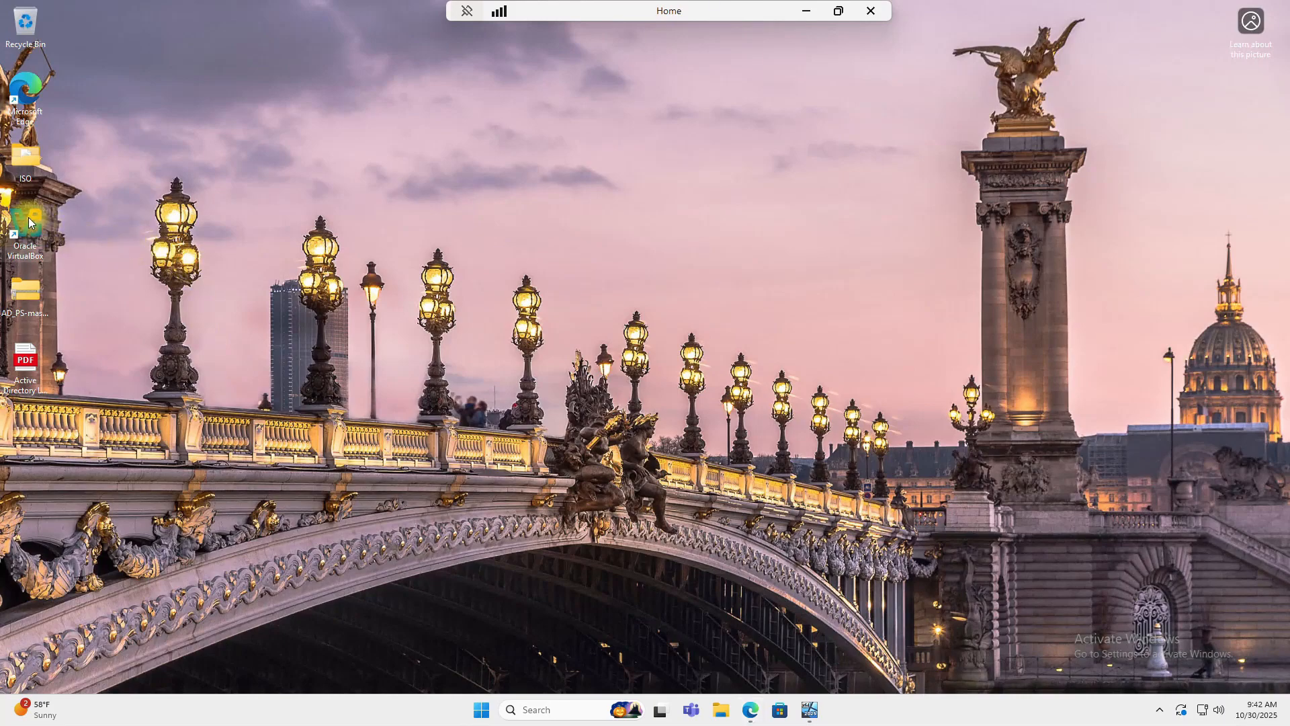
Step: Start a new VM named Client1 using the Window11 ISO from the Desktop ISO folder
double_click(28, 216)
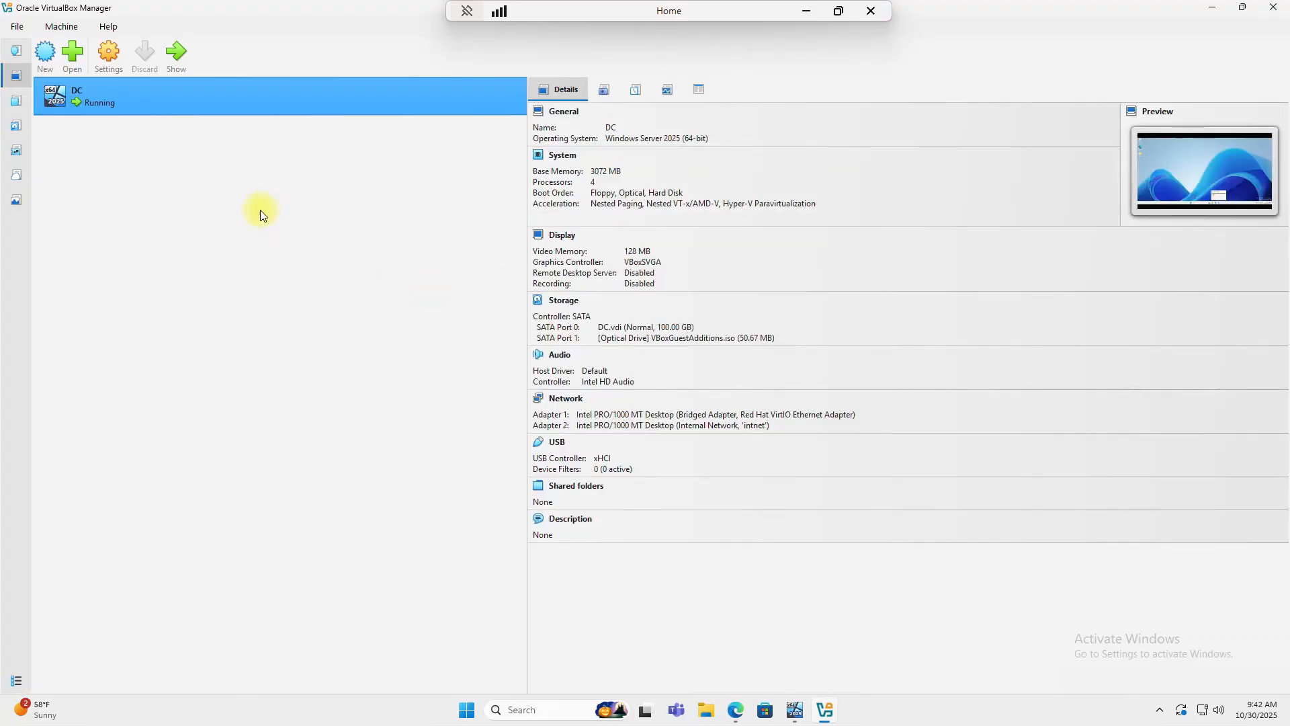
click(52, 66)
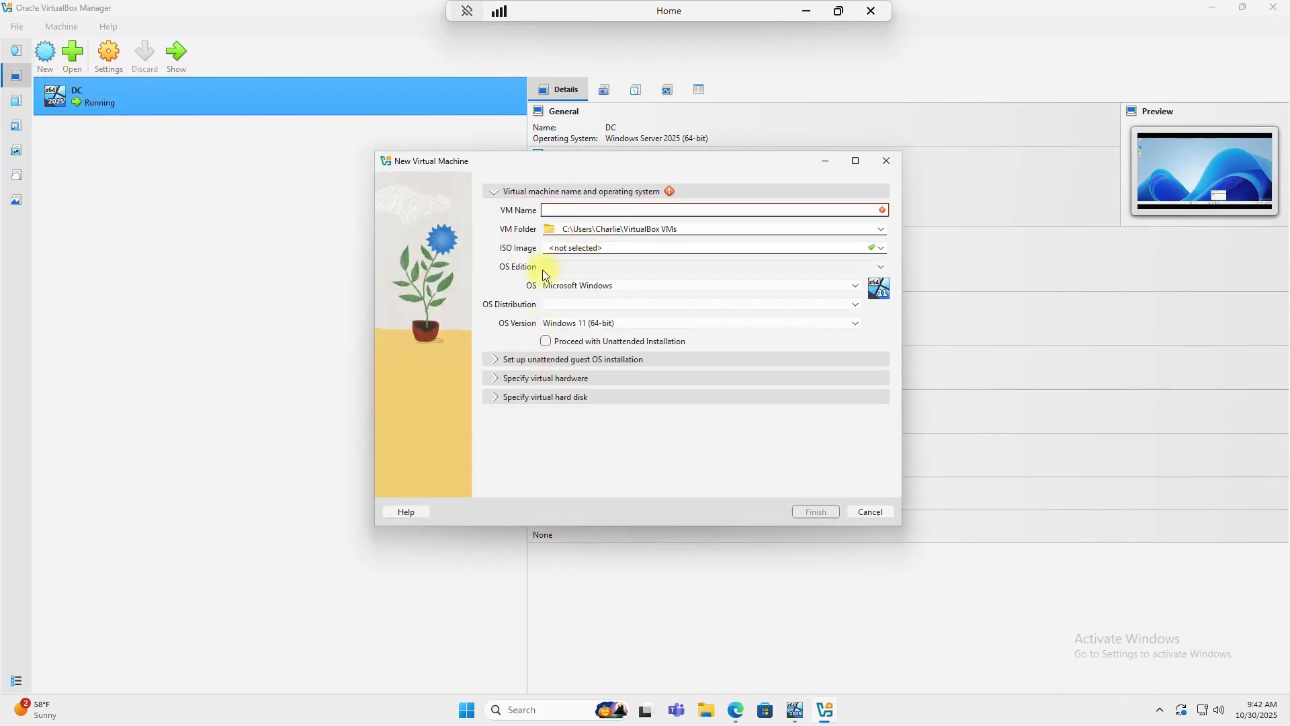
text(Client1)
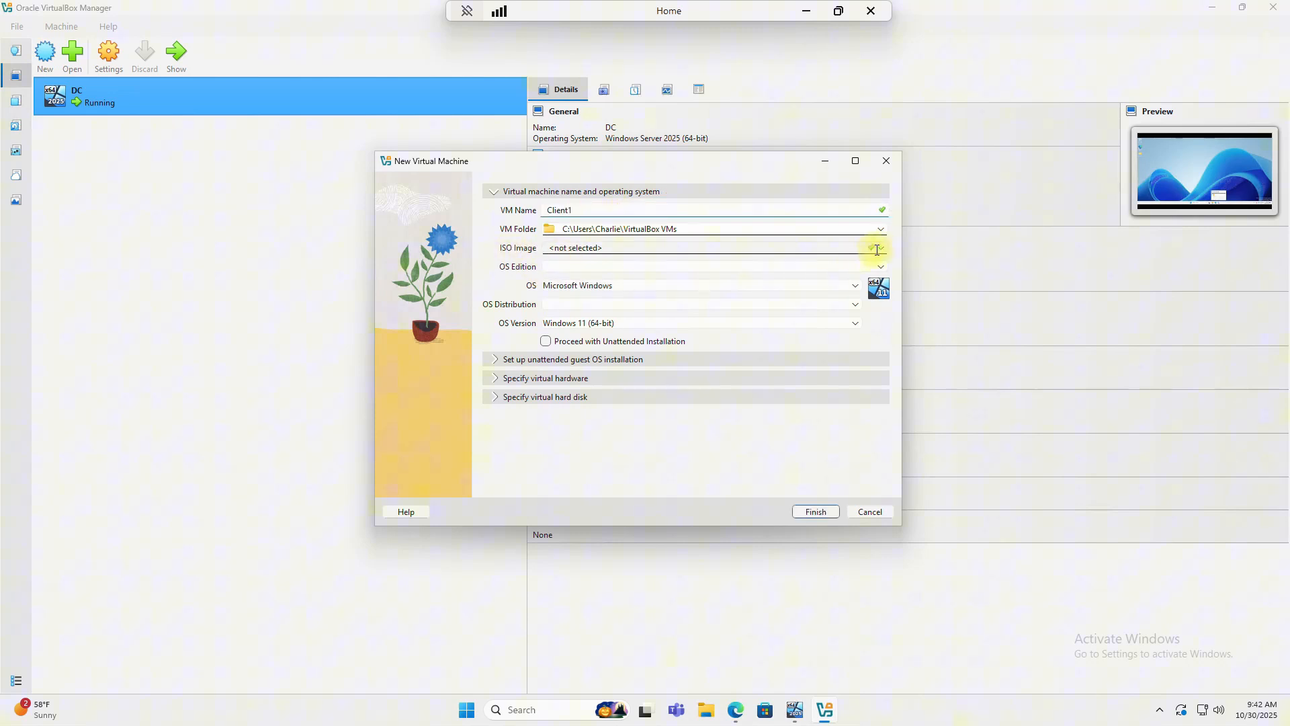
click(880, 248)
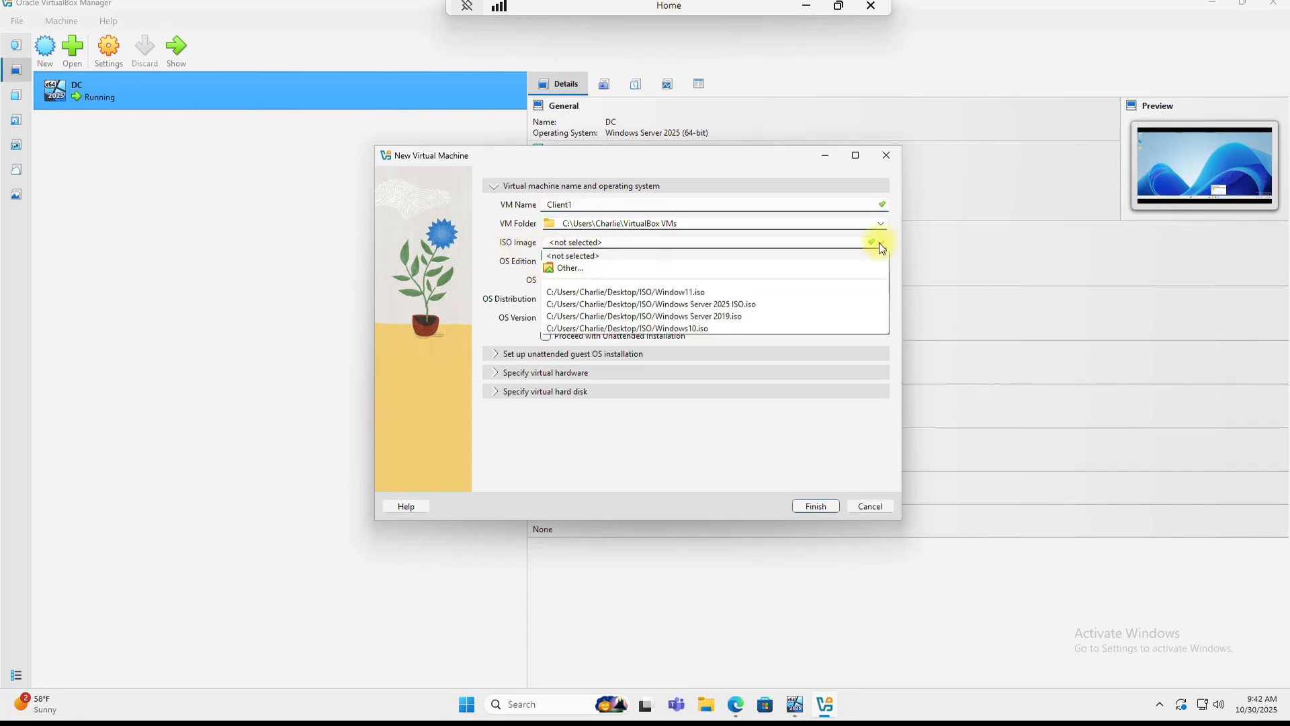
click(643, 271)
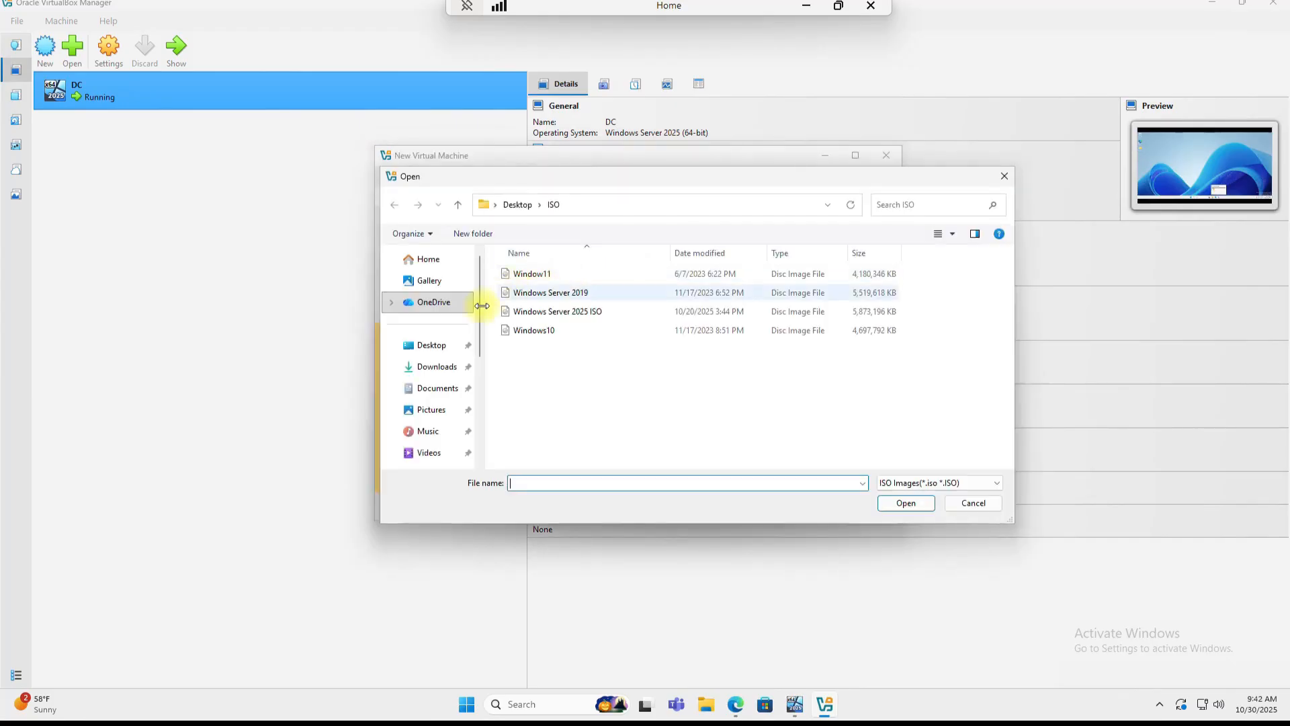
click(424, 345)
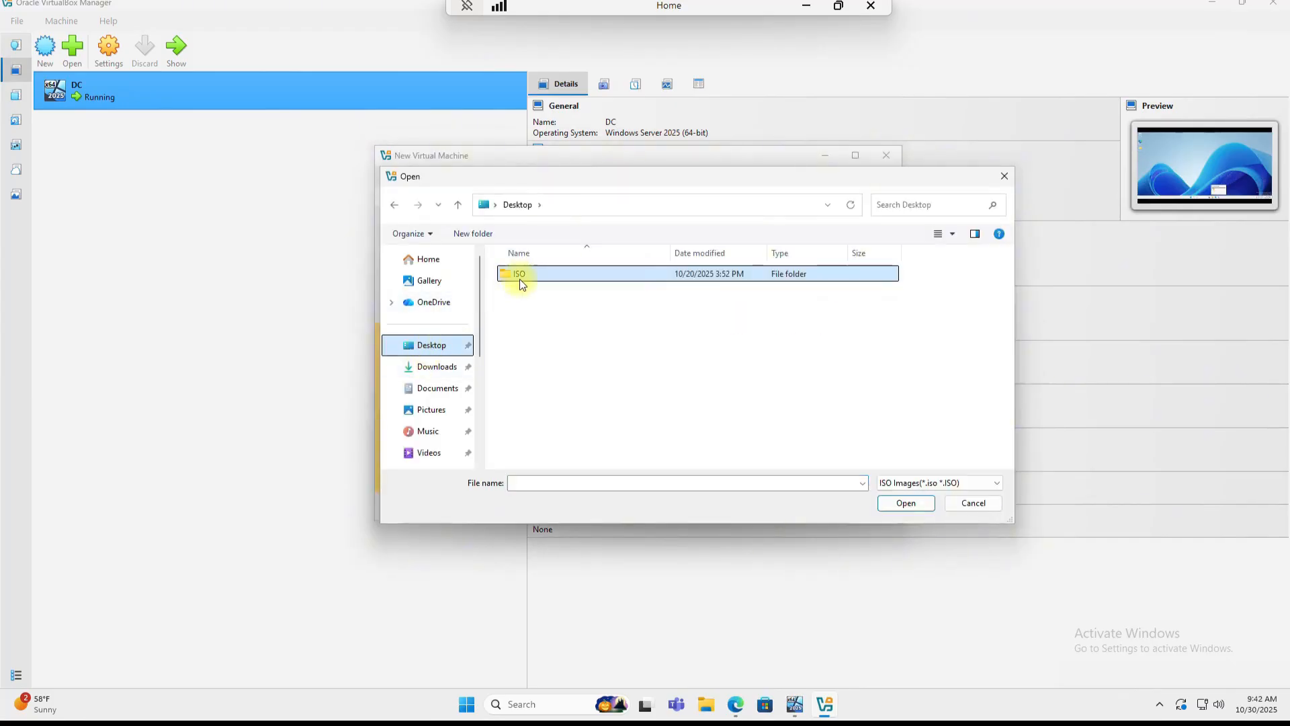
double_click(522, 276)
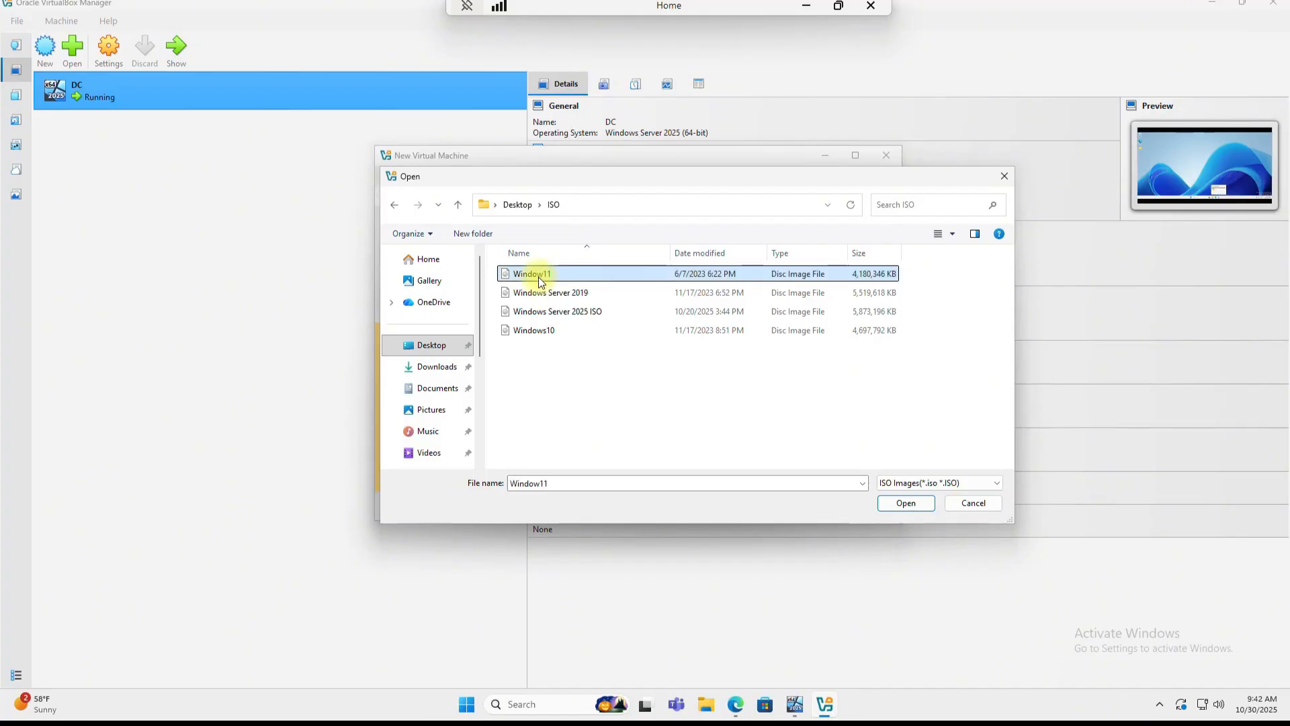
double_click(539, 275)
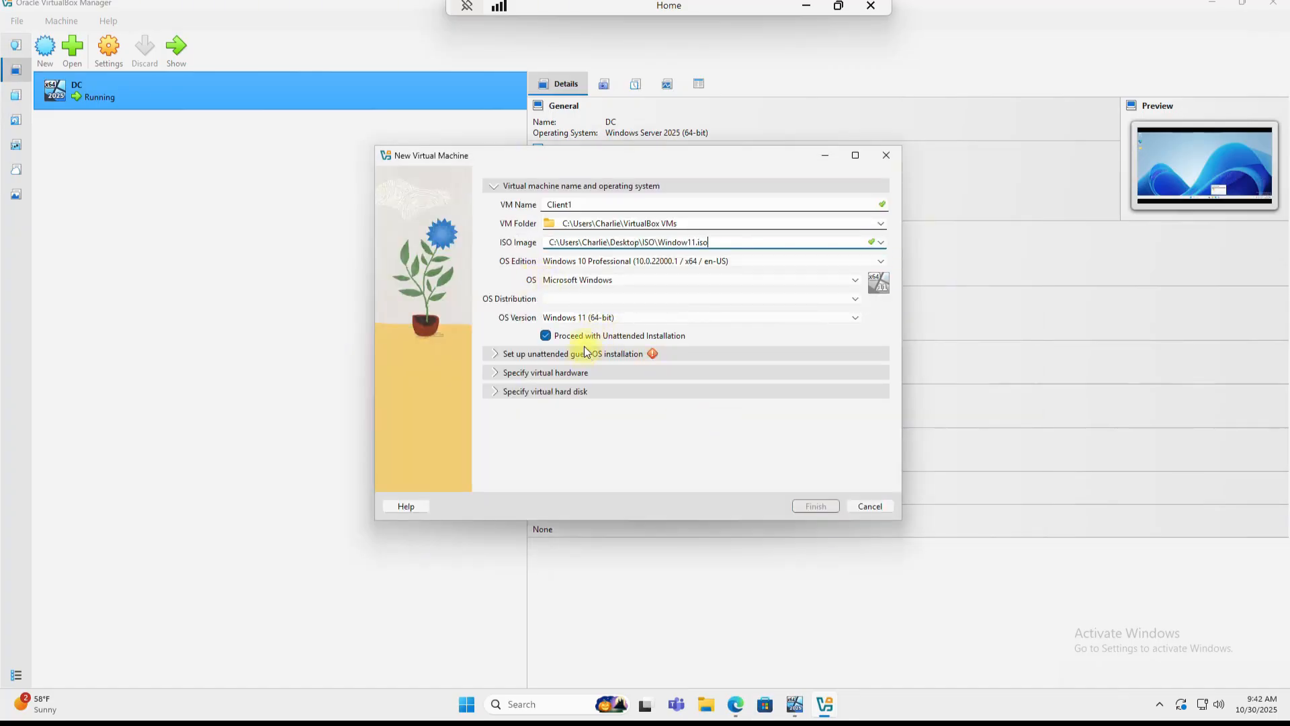
Step: Skip unattended install, give Client1 2048 MB memory and a 50 GB disk, and finish
click(545, 336)
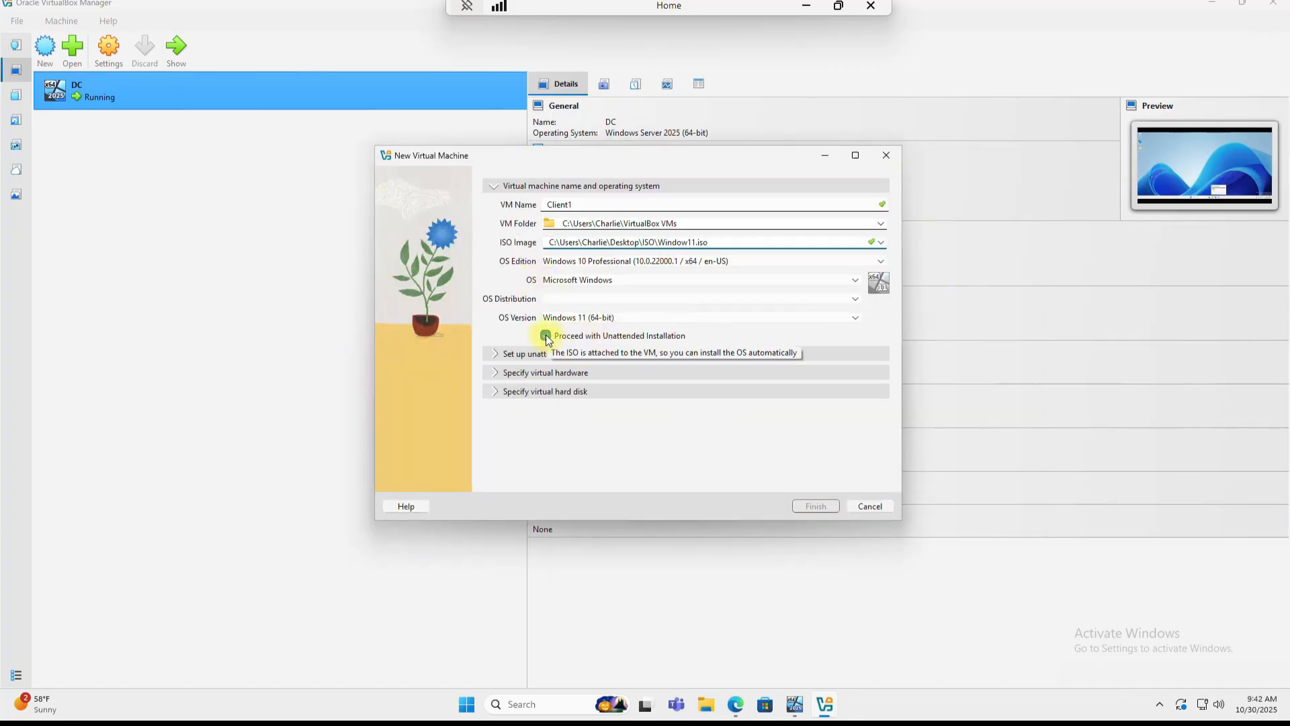
click(495, 374)
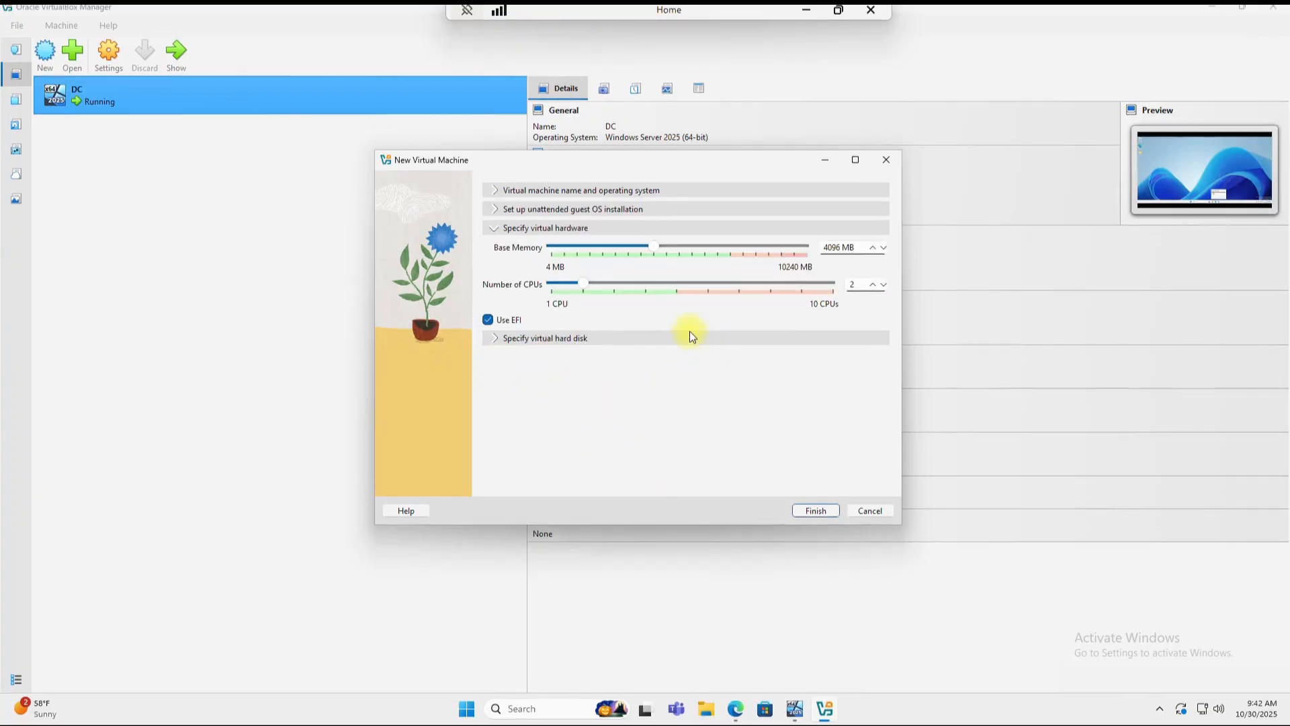
drag(844, 248, 826, 250)
text(2048)
click(494, 339)
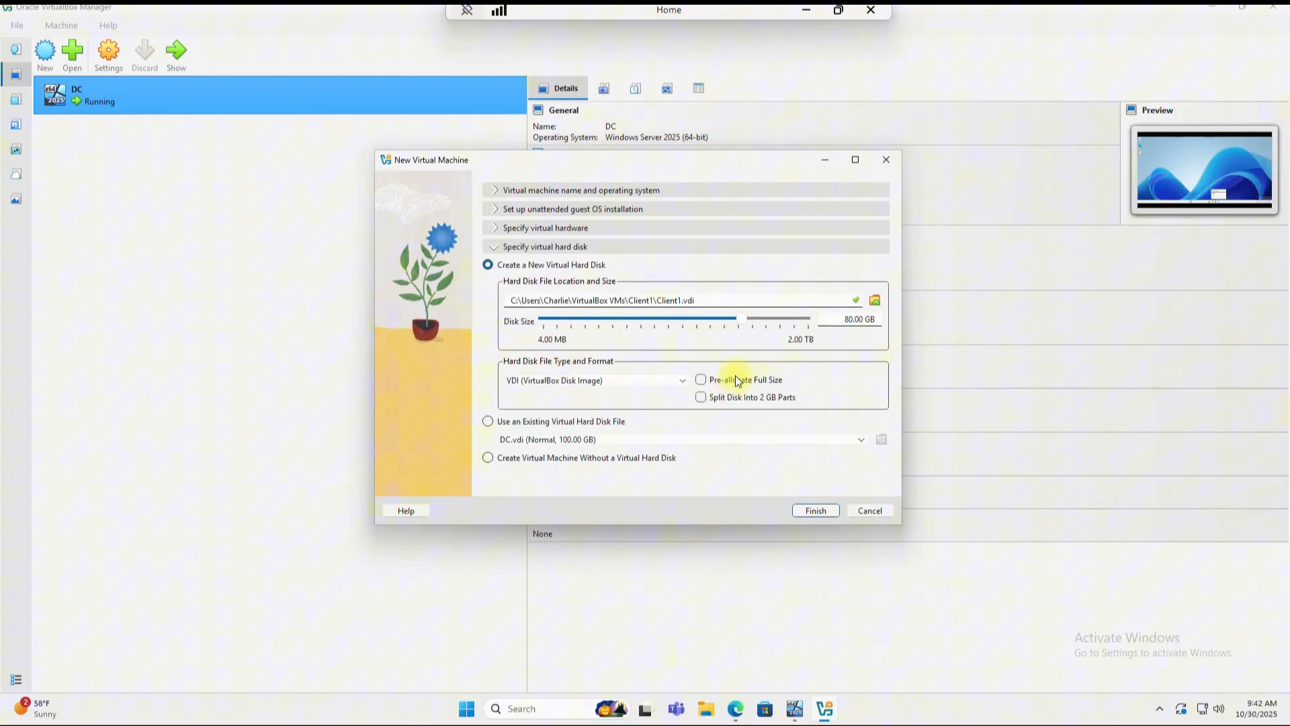
double_click(851, 318)
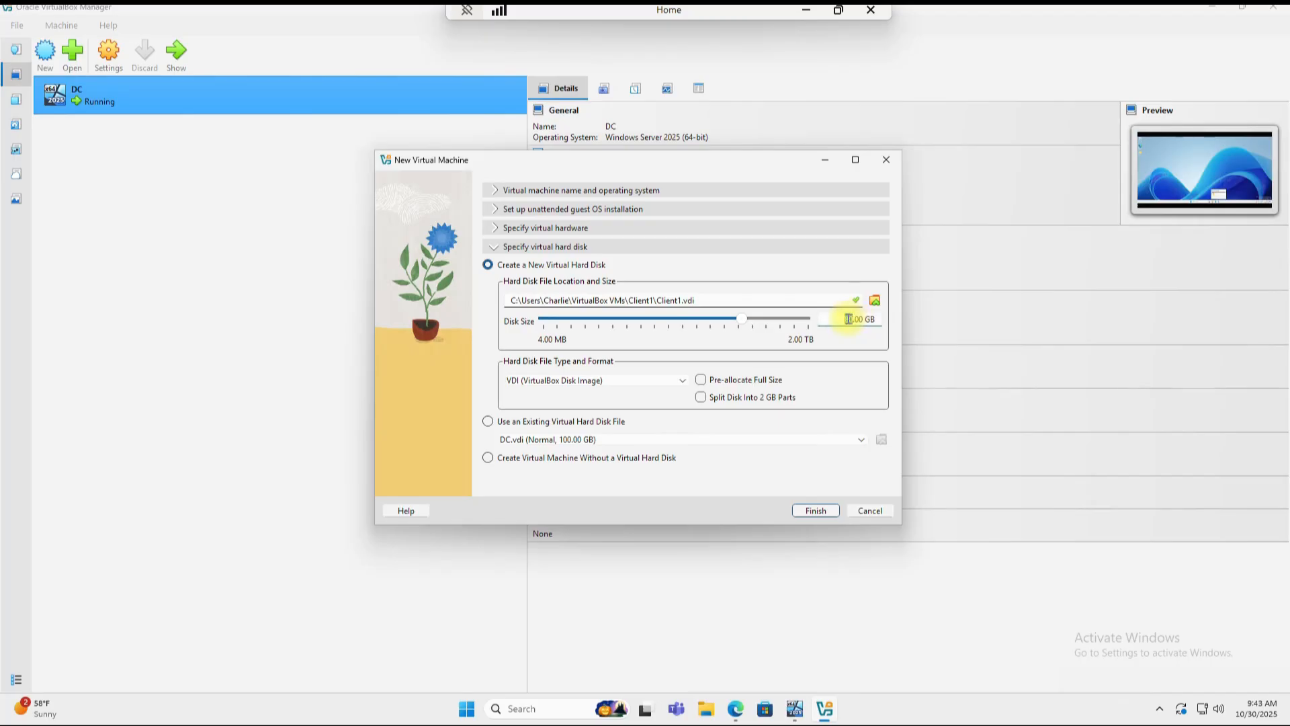
text(50)
click(822, 509)
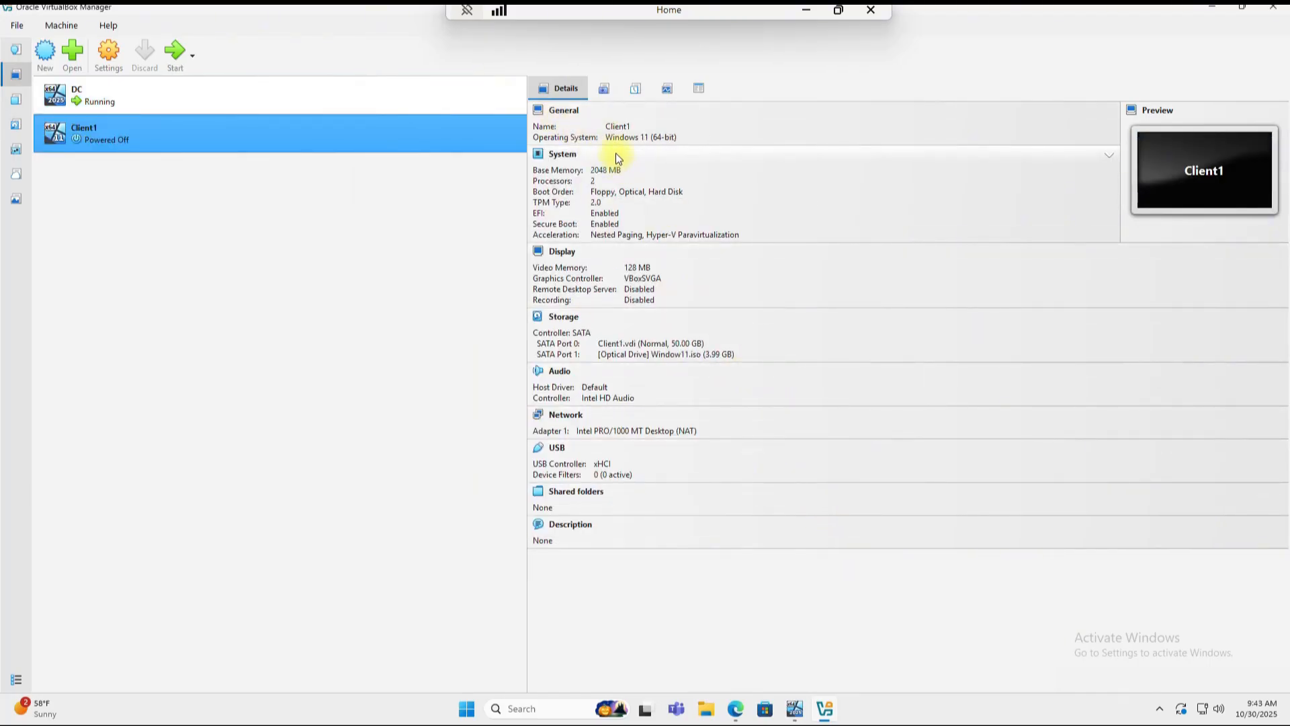
Step: Set Client1's shared clipboard and drag-and-drop to Bidirectional
click(565, 116)
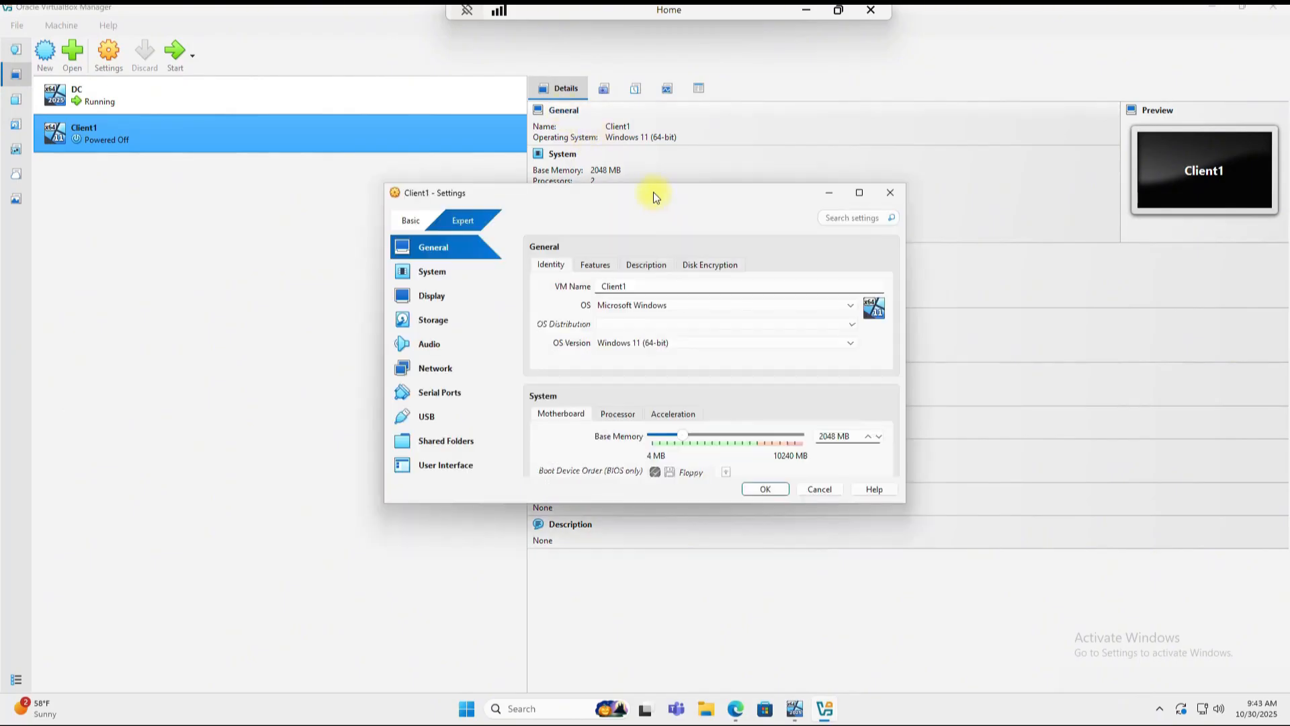
click(598, 266)
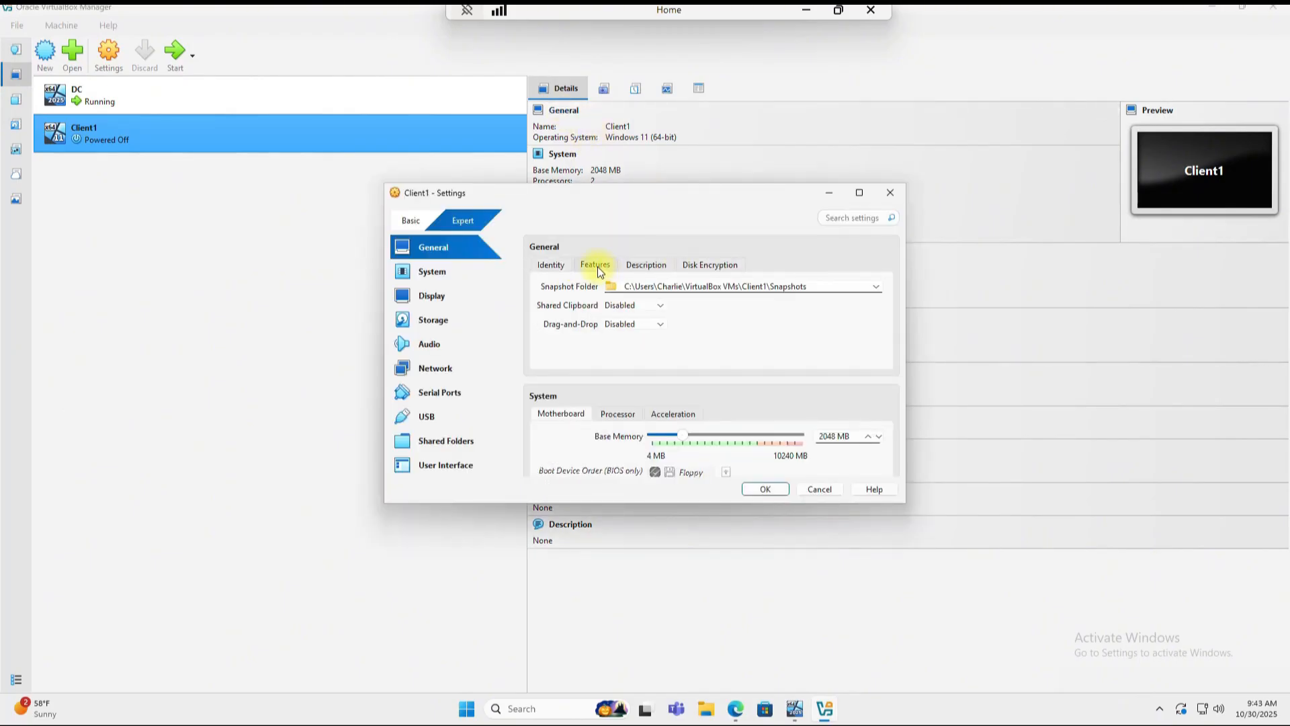
click(631, 305)
click(632, 354)
click(628, 326)
click(632, 373)
Step: Attach Adapter 1 to Internal Network 'intnet' and save the settings
click(432, 372)
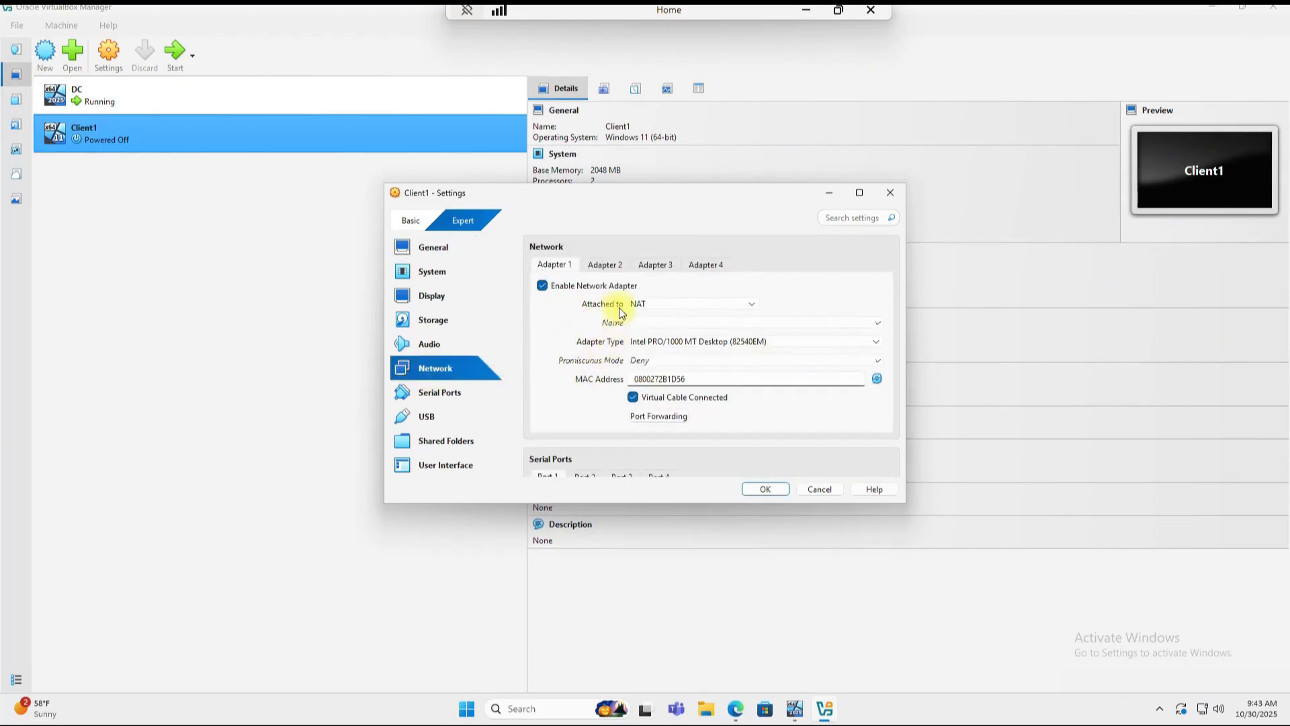
click(677, 311)
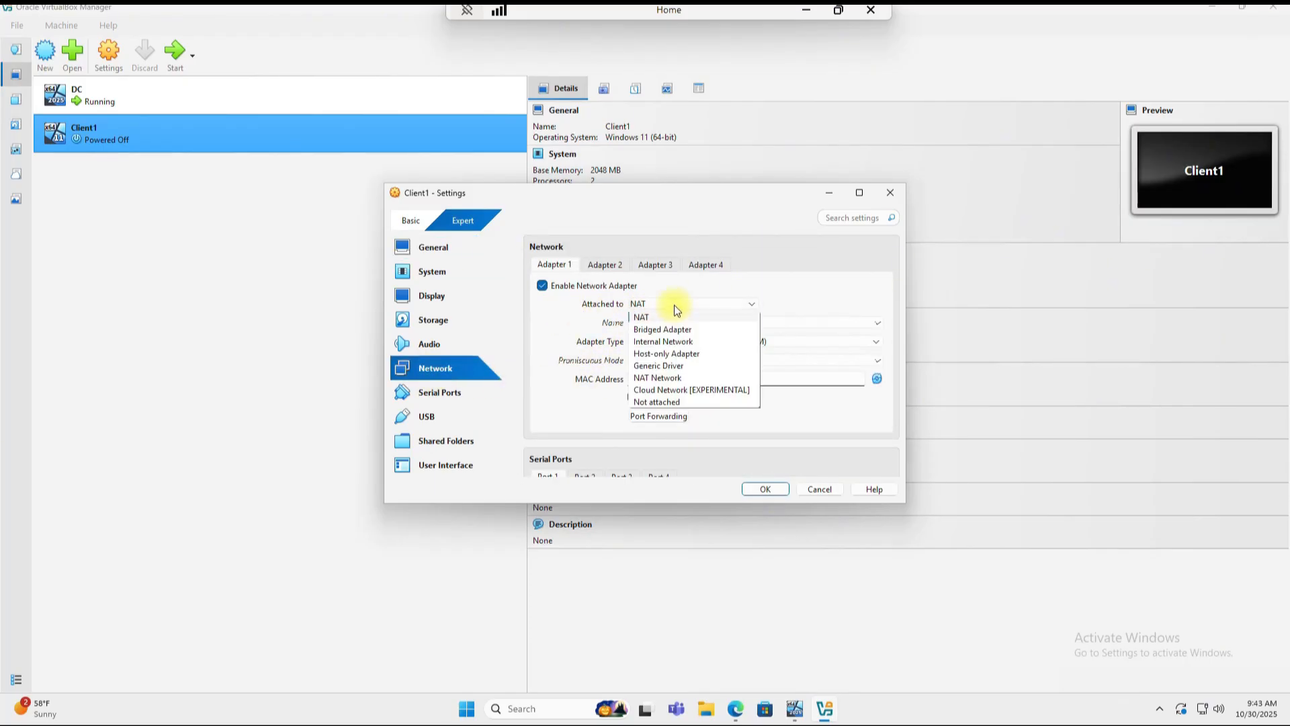
click(676, 342)
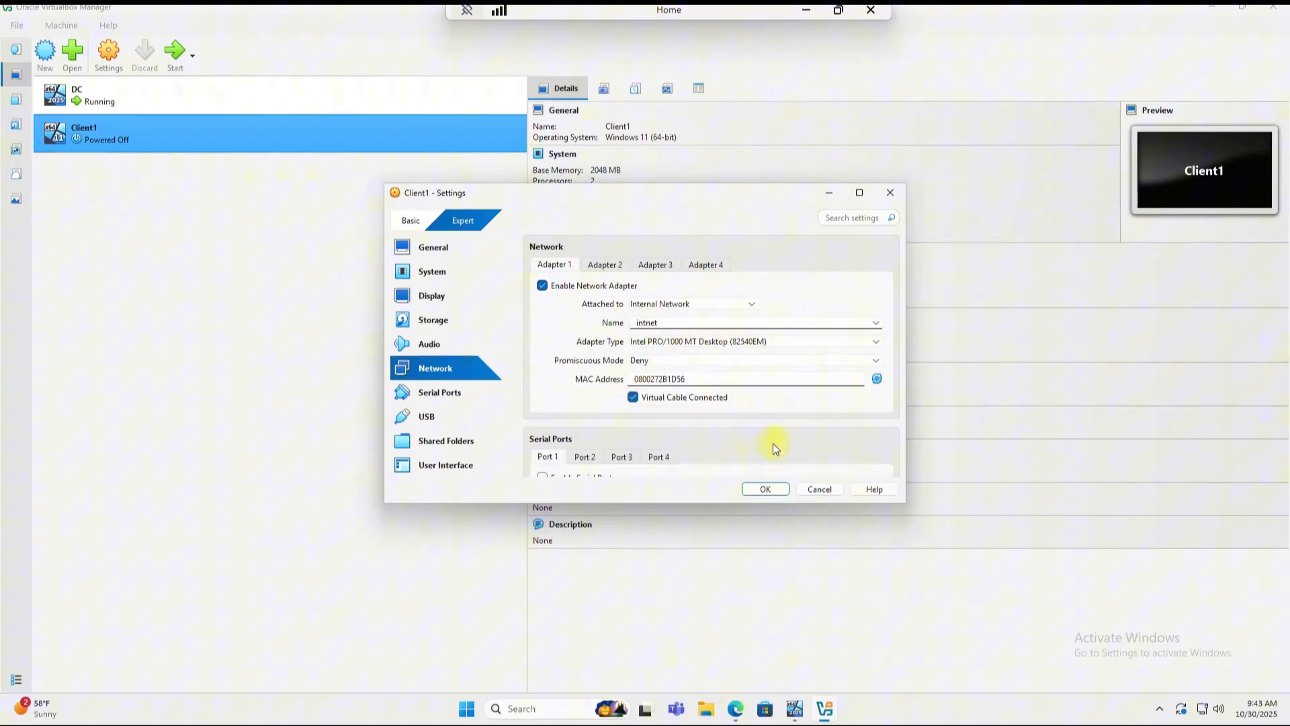
click(765, 489)
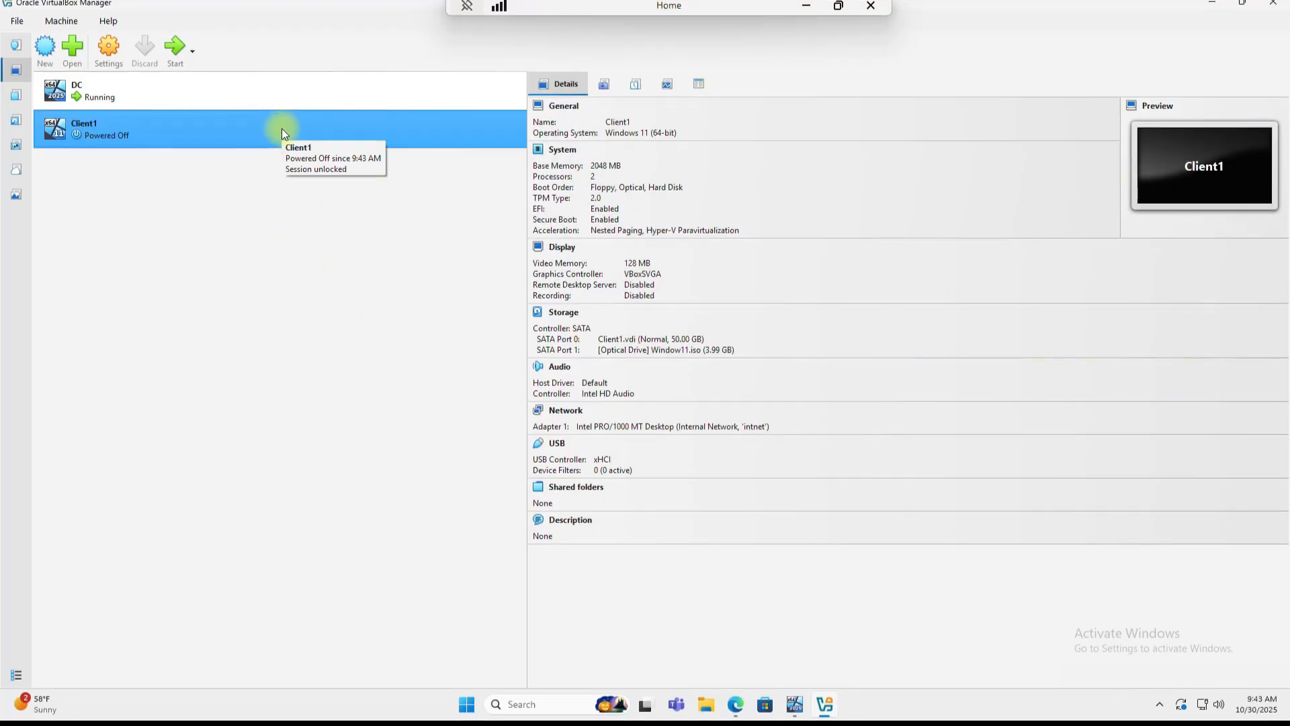
Step: Boot Client1 and start Windows setup with default language, without a product key
double_click(281, 128)
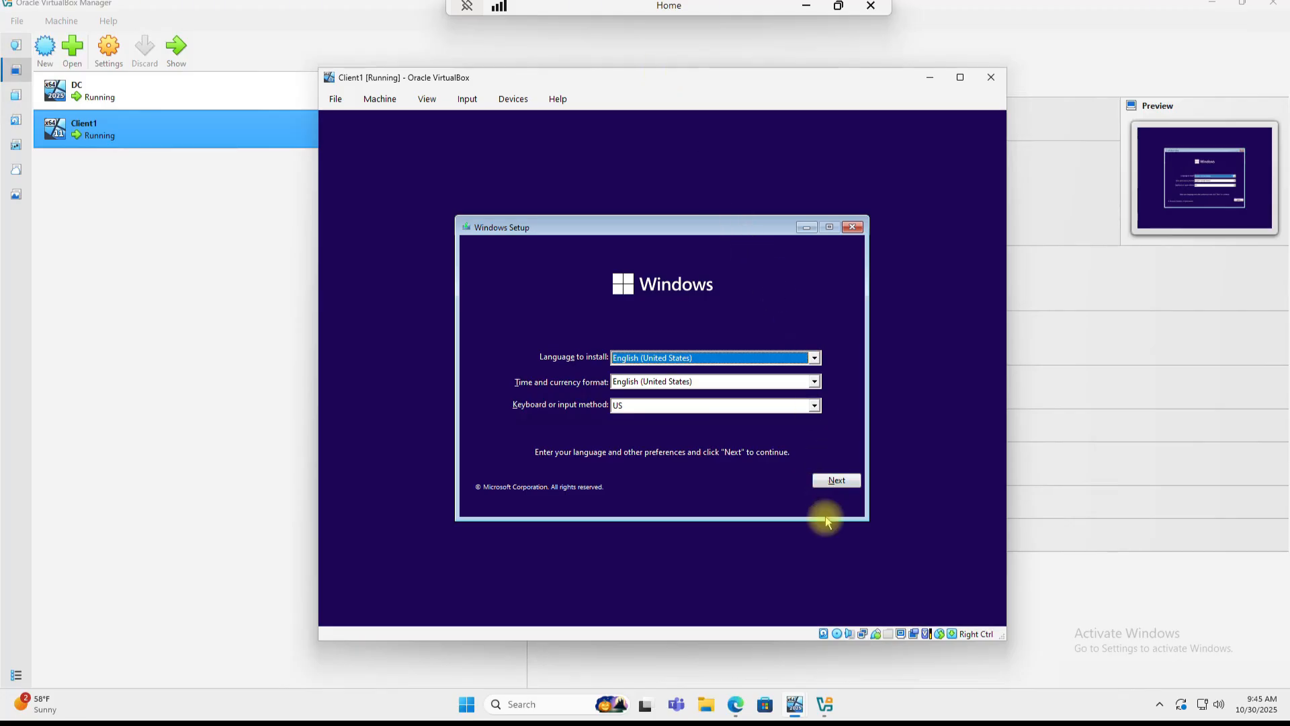
click(828, 481)
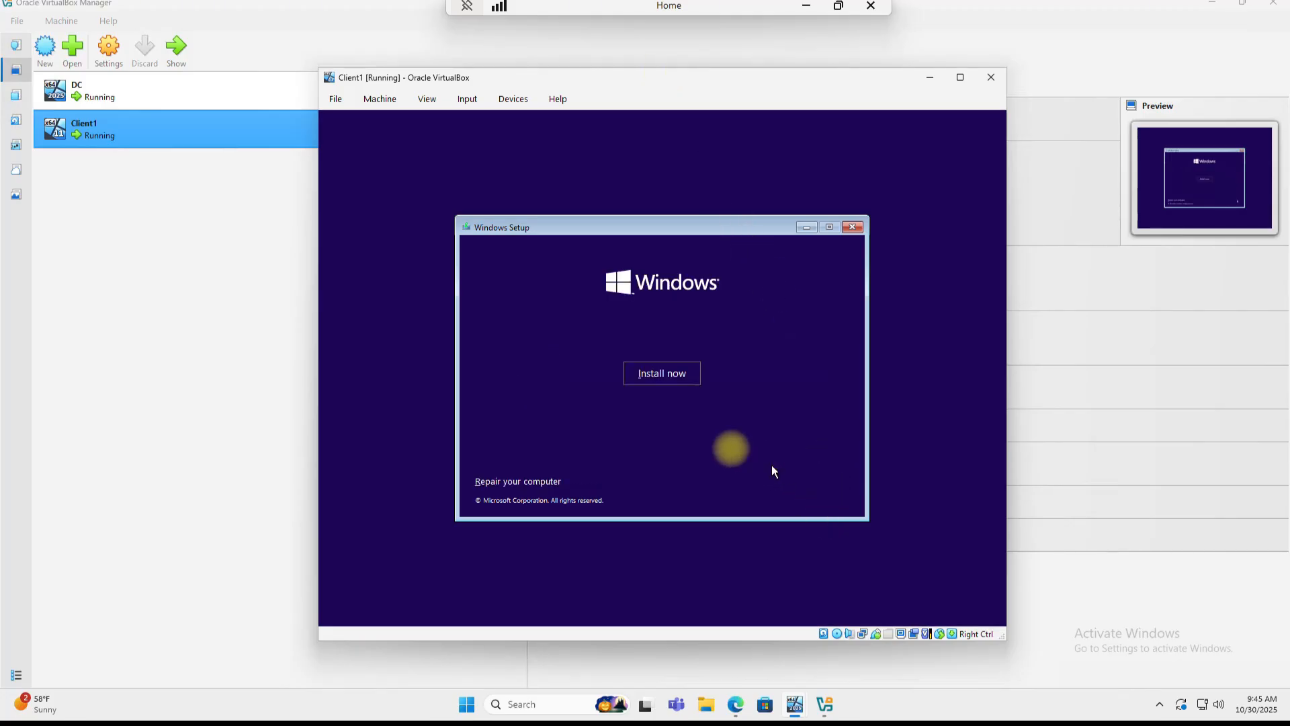
click(653, 367)
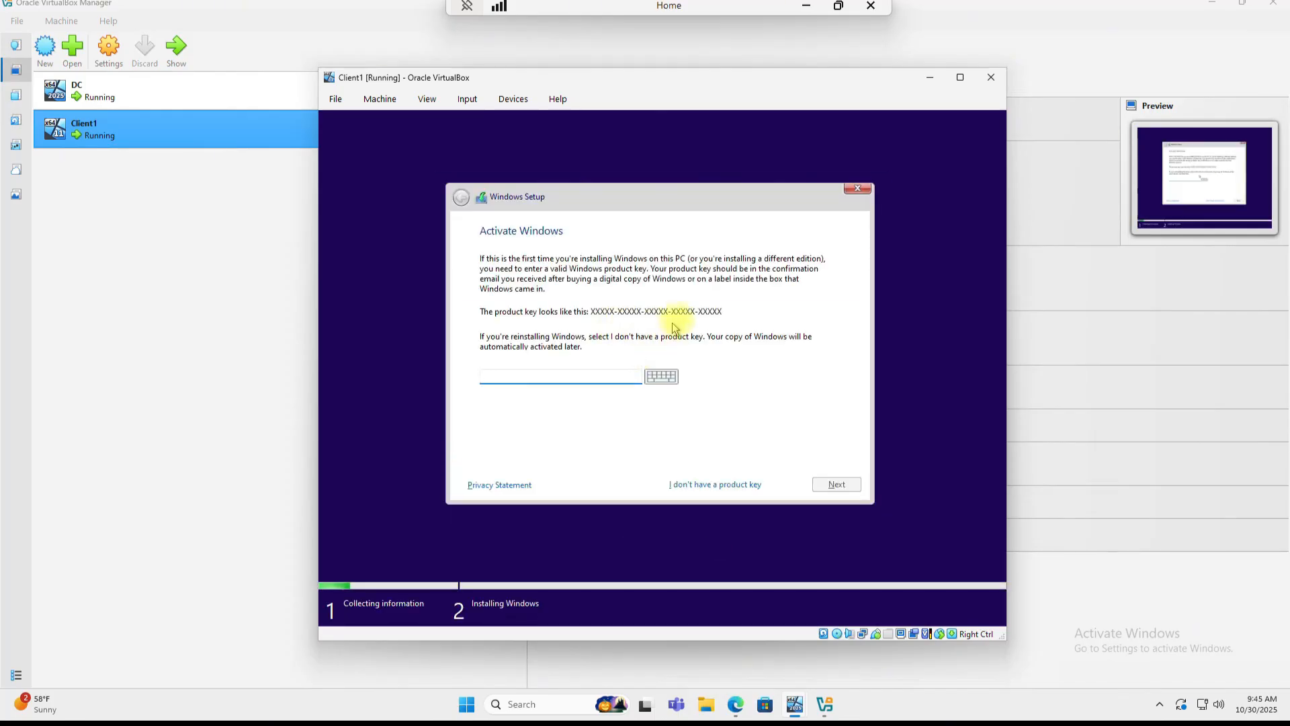
click(690, 487)
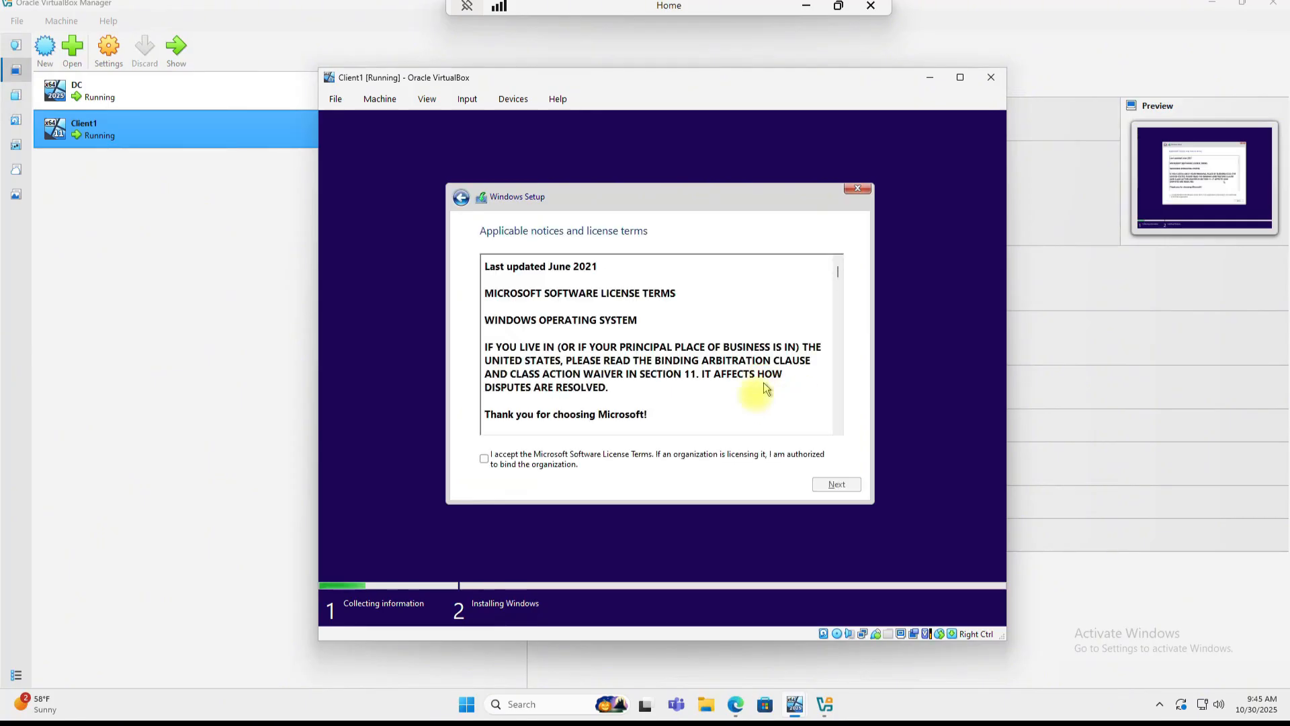
Step: Accept the license and do a custom install onto Drive 0's unallocated space
click(484, 461)
click(837, 486)
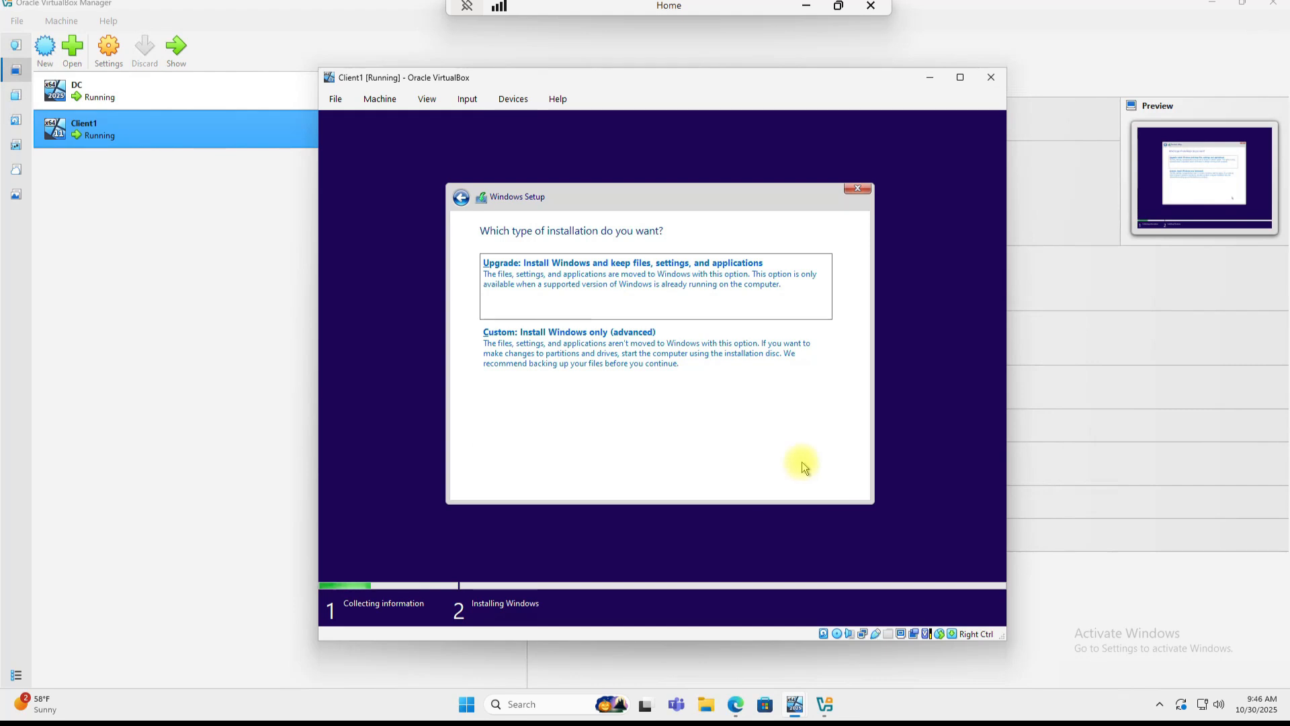
click(606, 361)
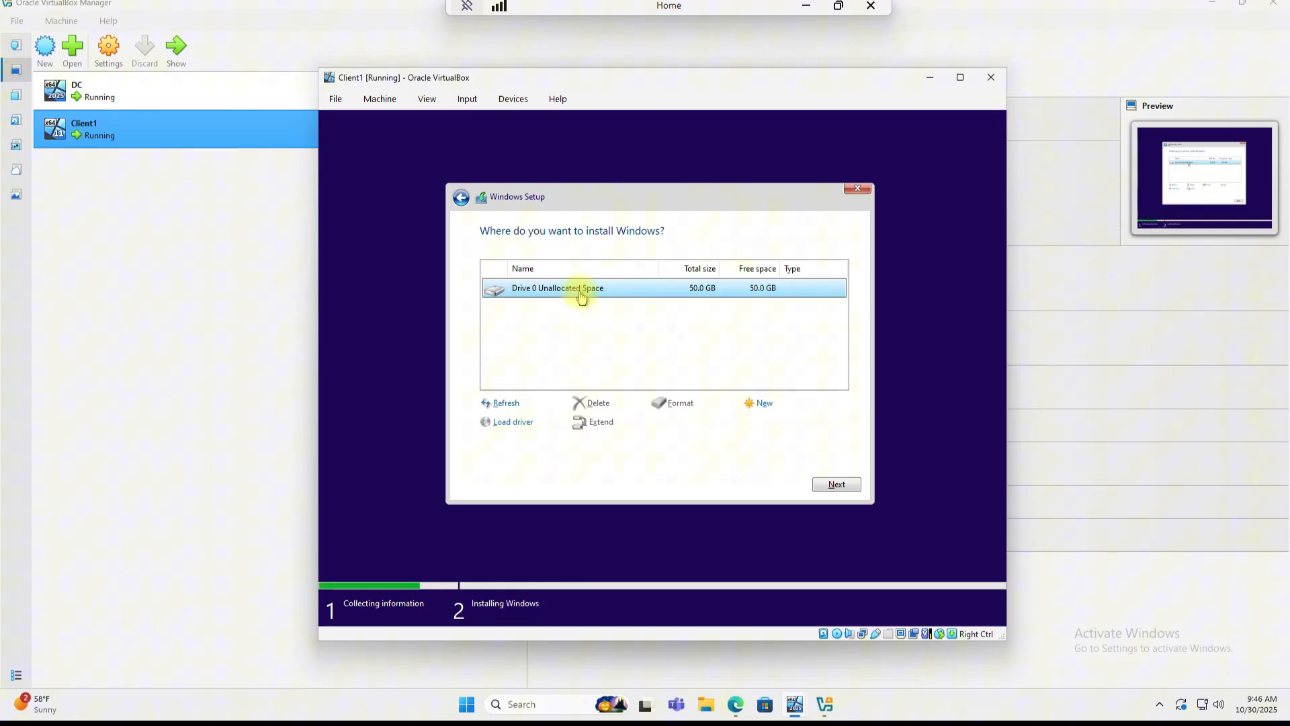
click(836, 484)
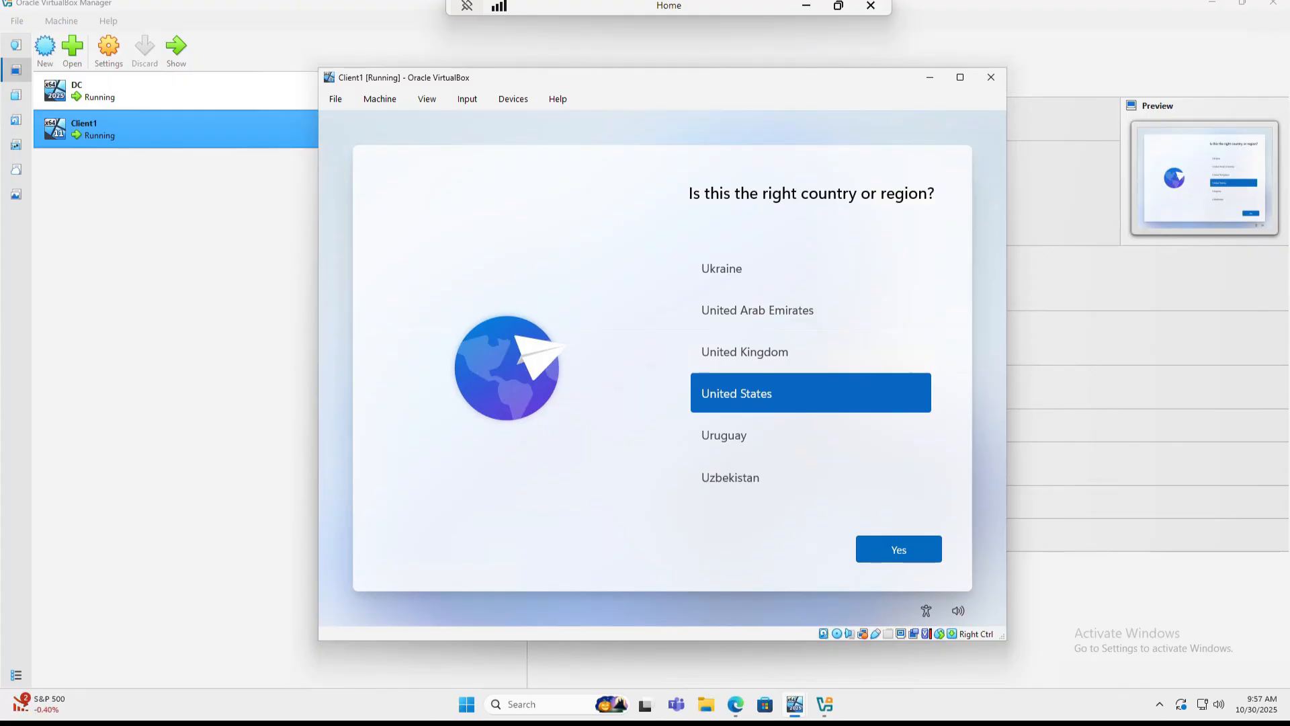
Step: Confirm United States region and US keyboard, skipping a second keyboard layout
click(894, 547)
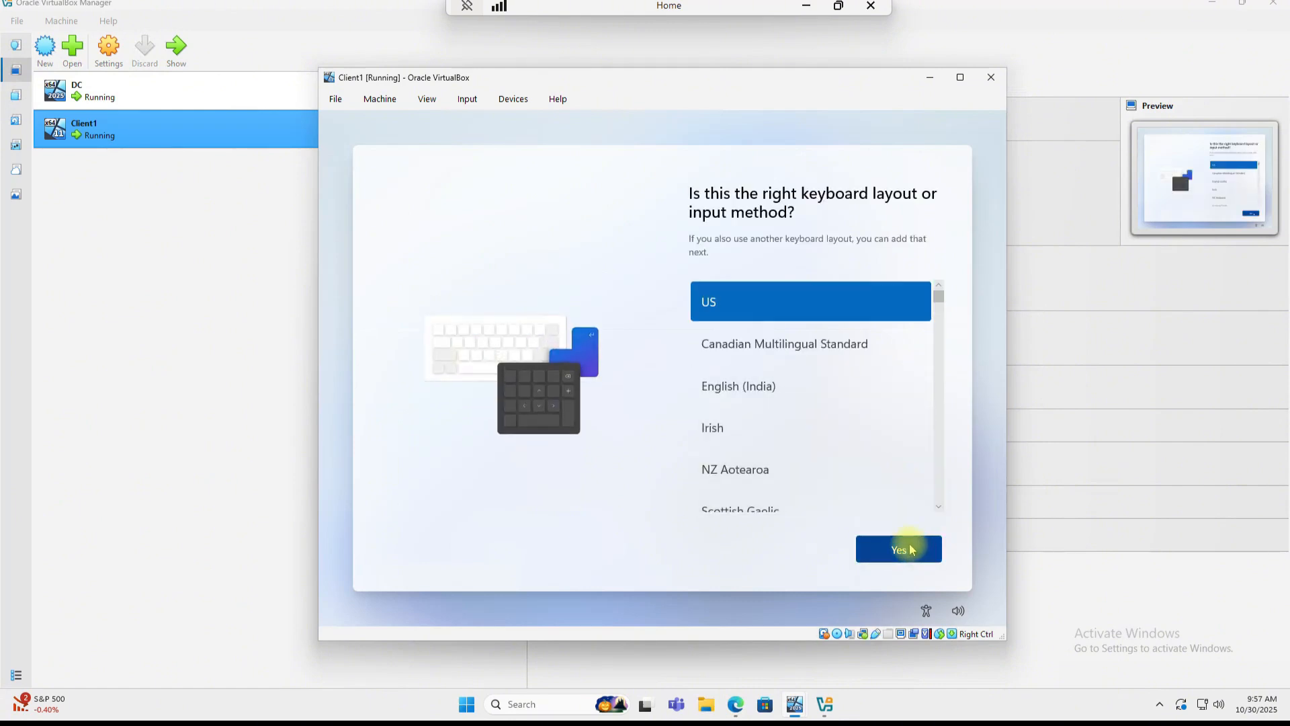
click(910, 551)
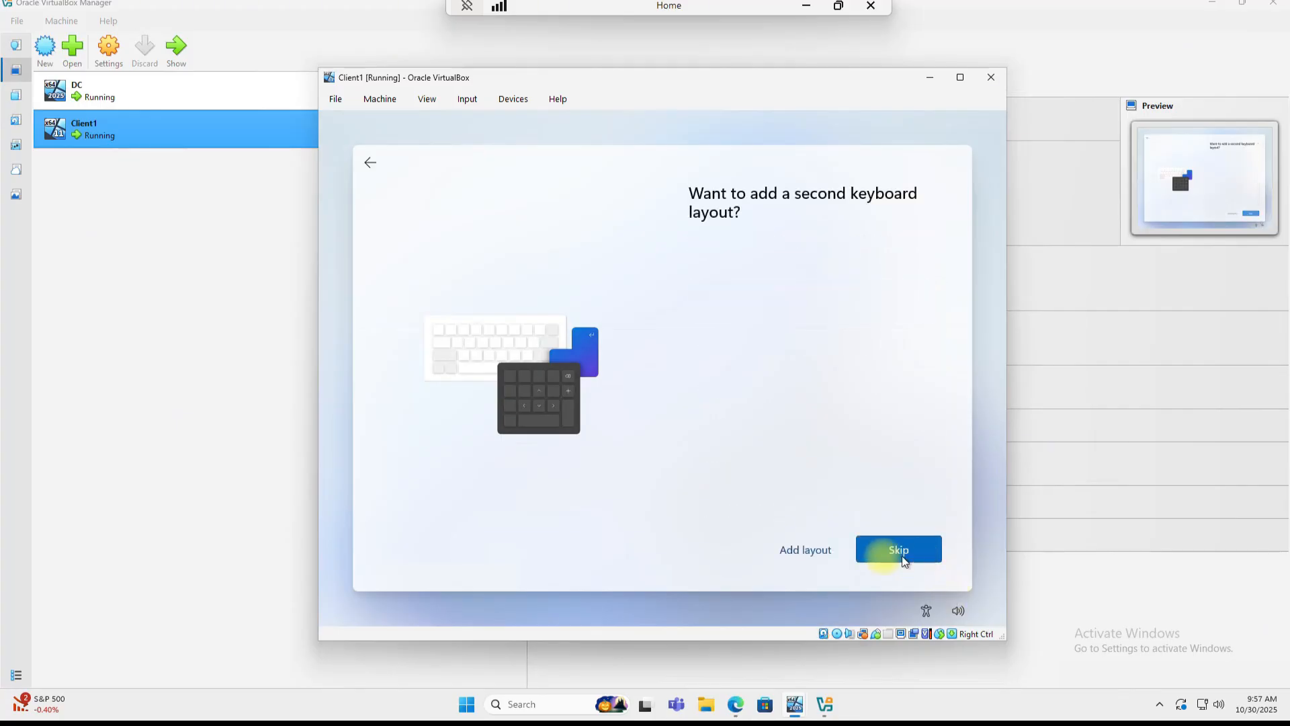
click(901, 555)
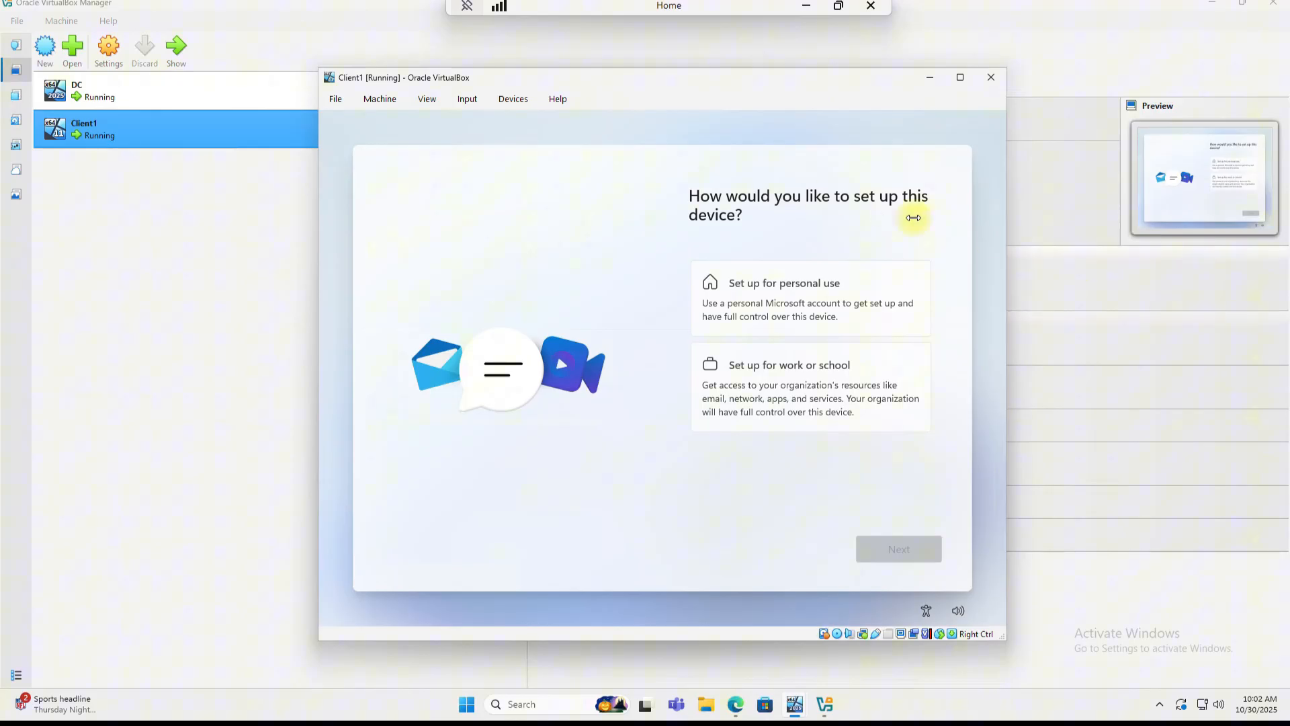
Step: Choose personal use, then turn off location, Find my device, diagnostics, inking, tailored experiences, advertising ID
click(790, 297)
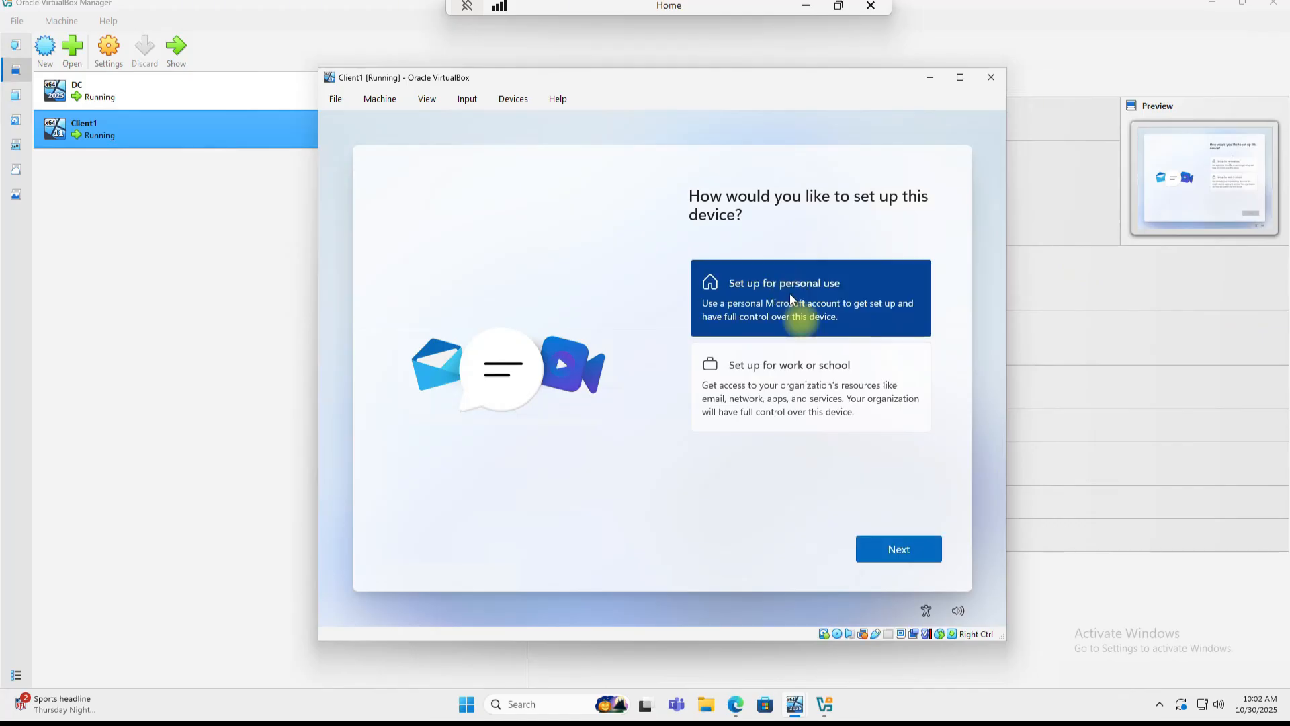
click(899, 548)
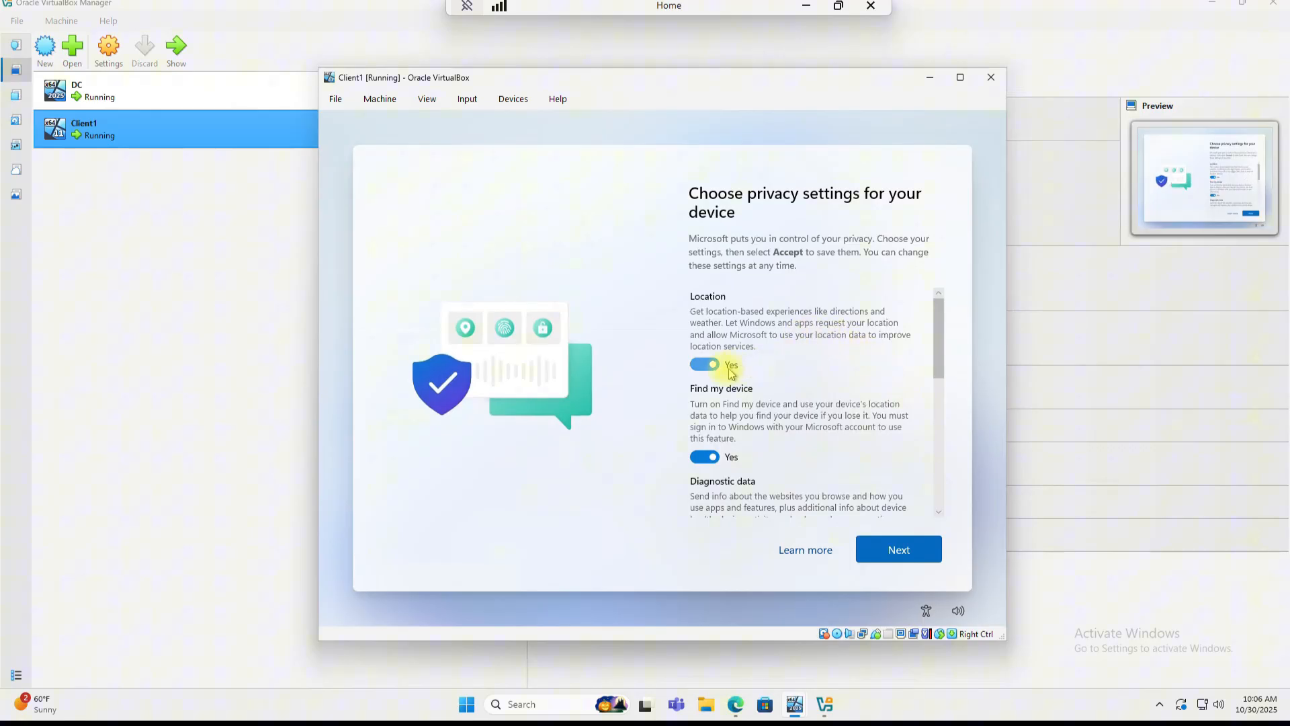
click(705, 365)
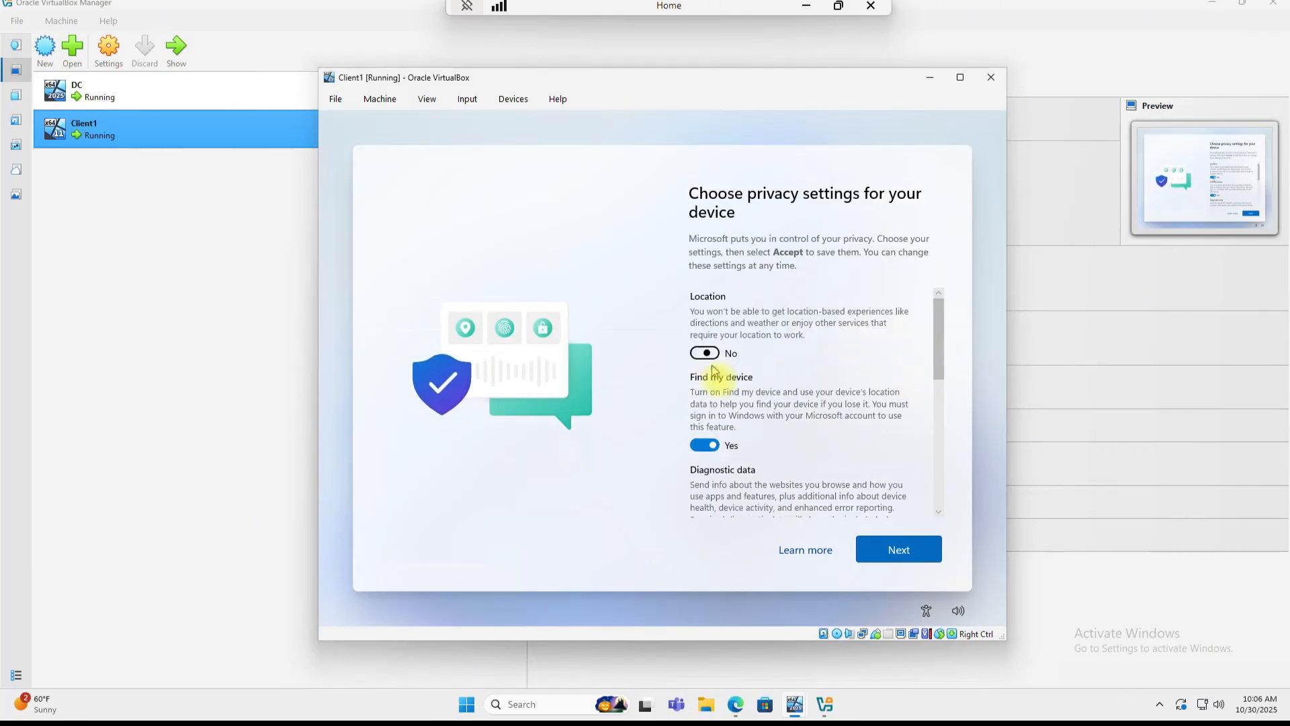
click(709, 446)
scroll(717, 452, down, 1)
click(710, 450)
scroll(711, 445, down, 2)
click(710, 436)
scroll(711, 416, down, 2)
click(709, 364)
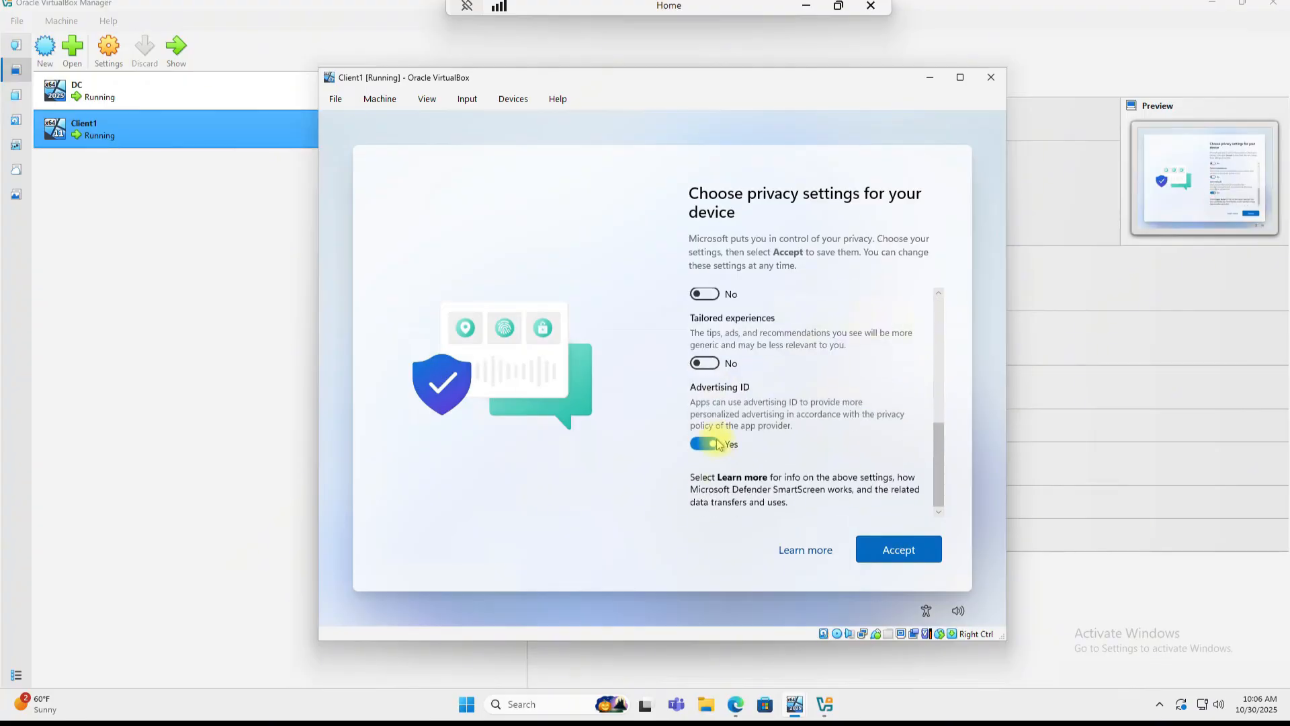
click(711, 443)
click(899, 549)
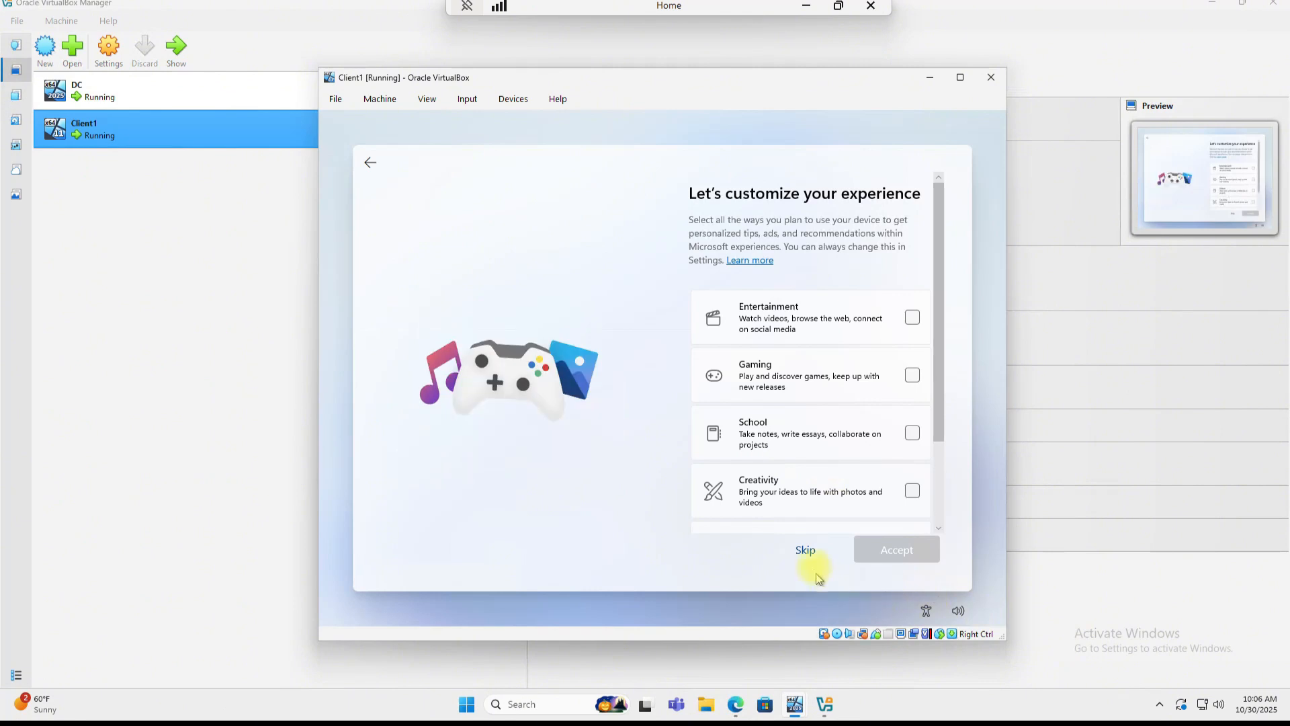
Step: Skip experience interests, browser data sync, and phone photo backup
scroll(807, 470, down, 3)
click(812, 555)
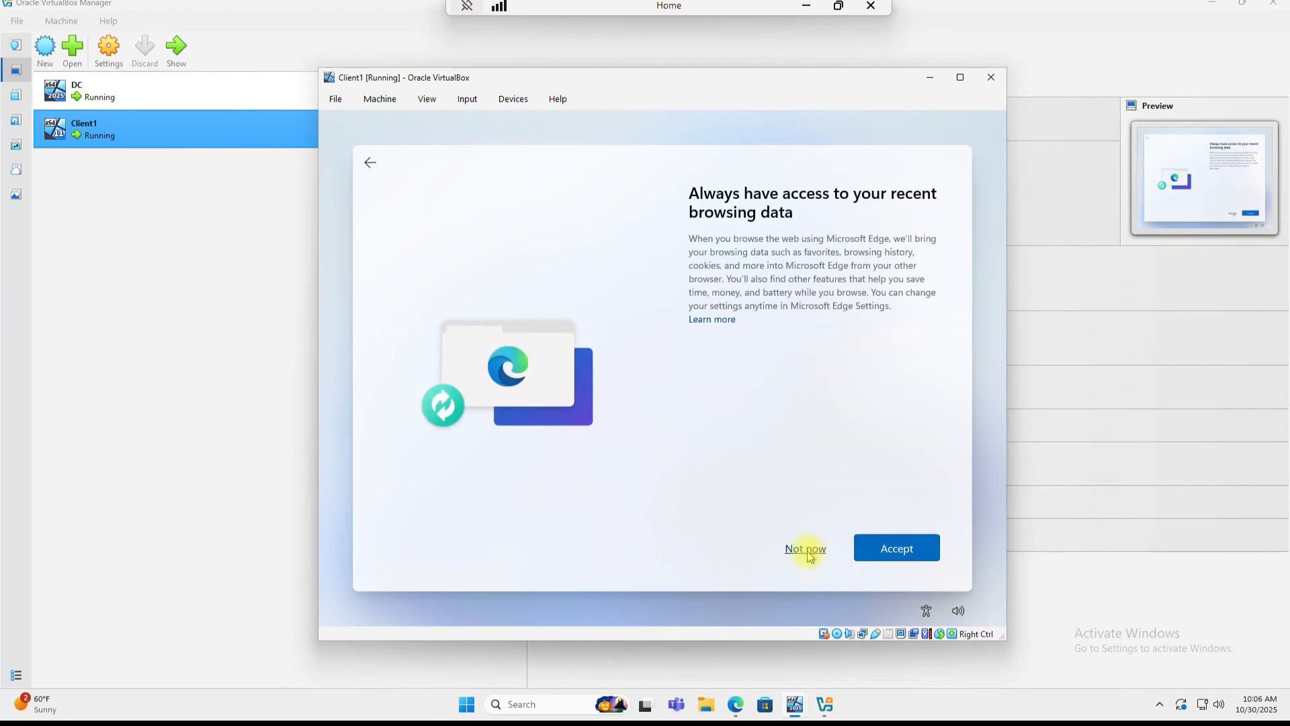
click(806, 551)
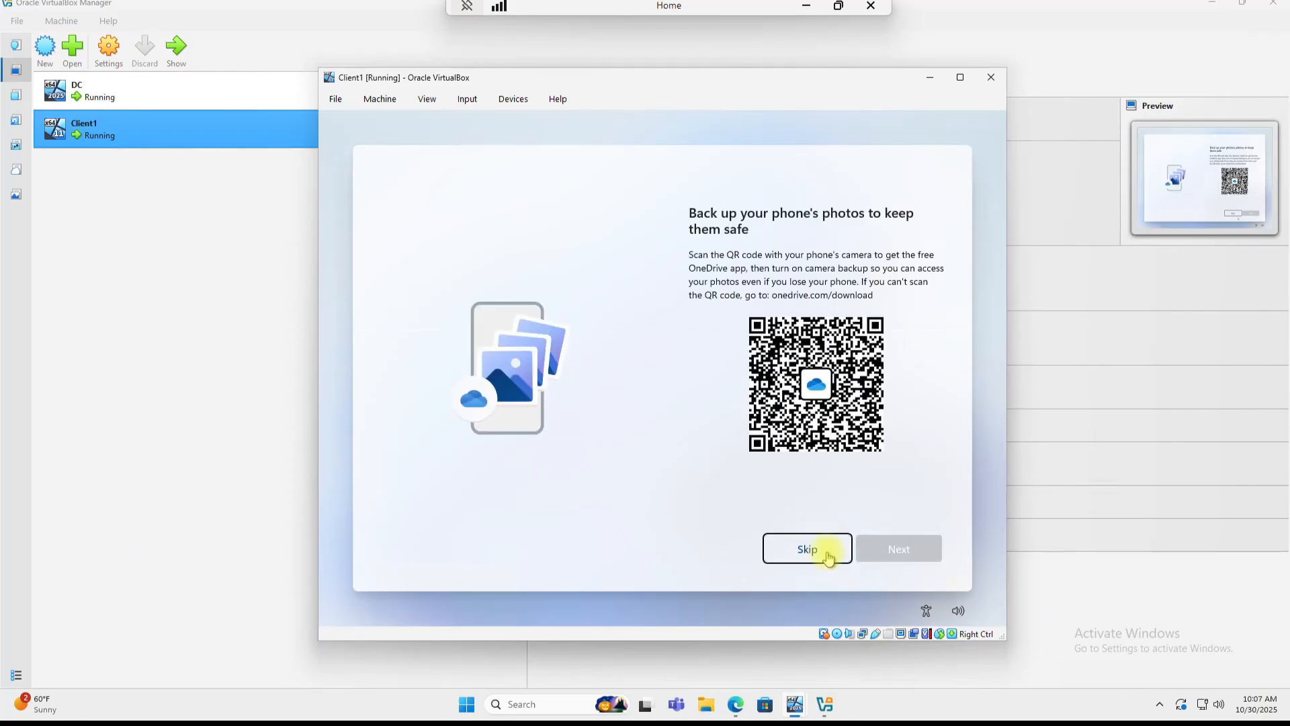
click(827, 554)
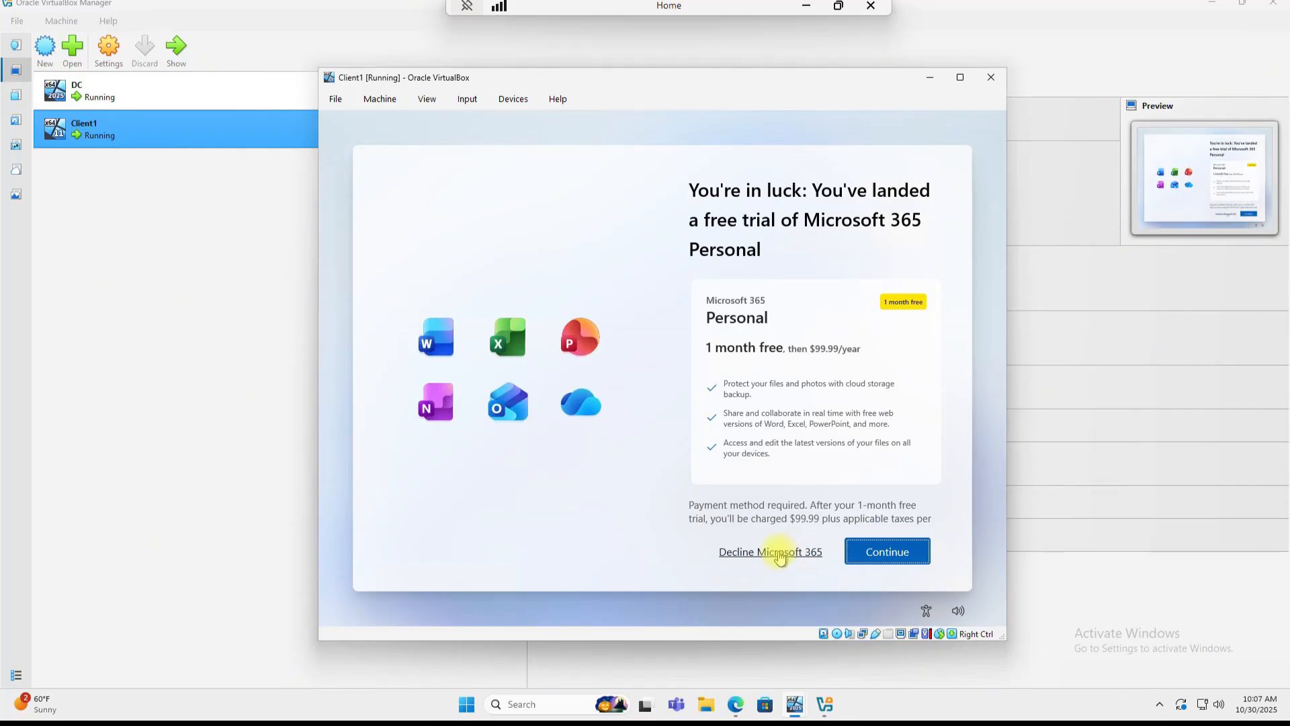
Step: Decline both Microsoft 365 offers, turn off Outlook email setup, and skip Game Pass
click(781, 551)
click(792, 552)
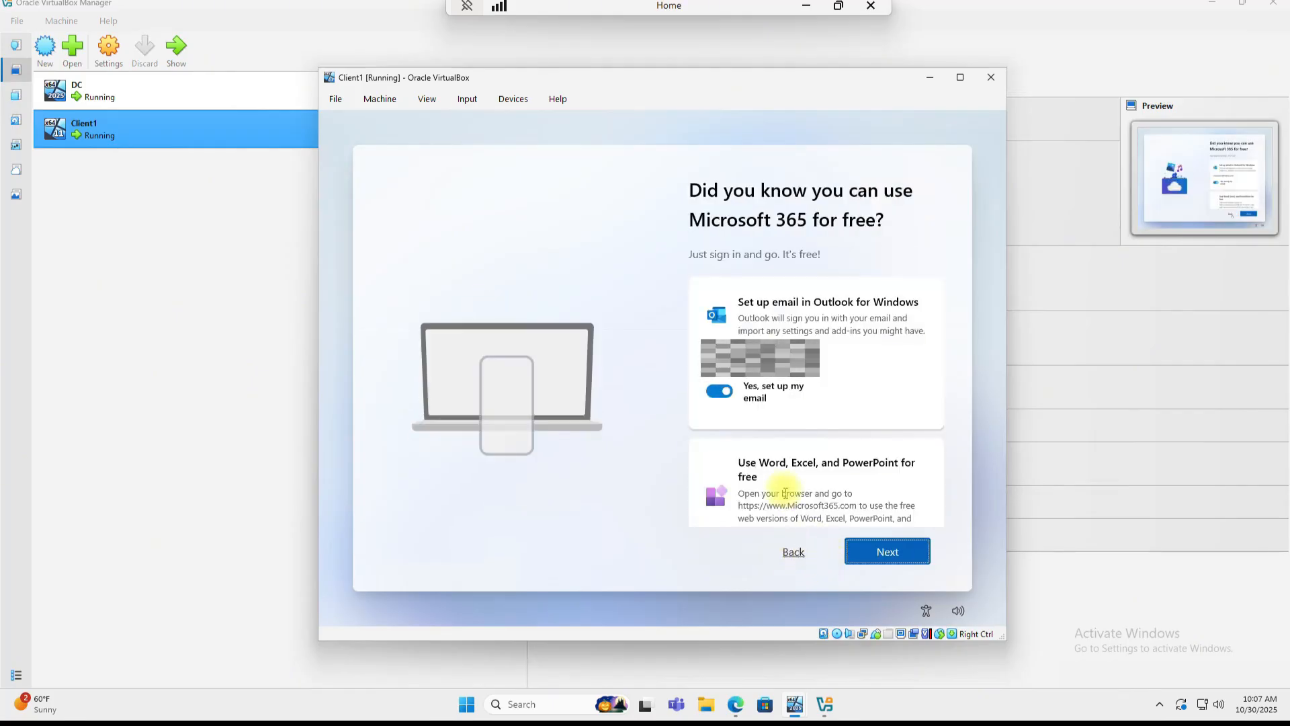
click(729, 399)
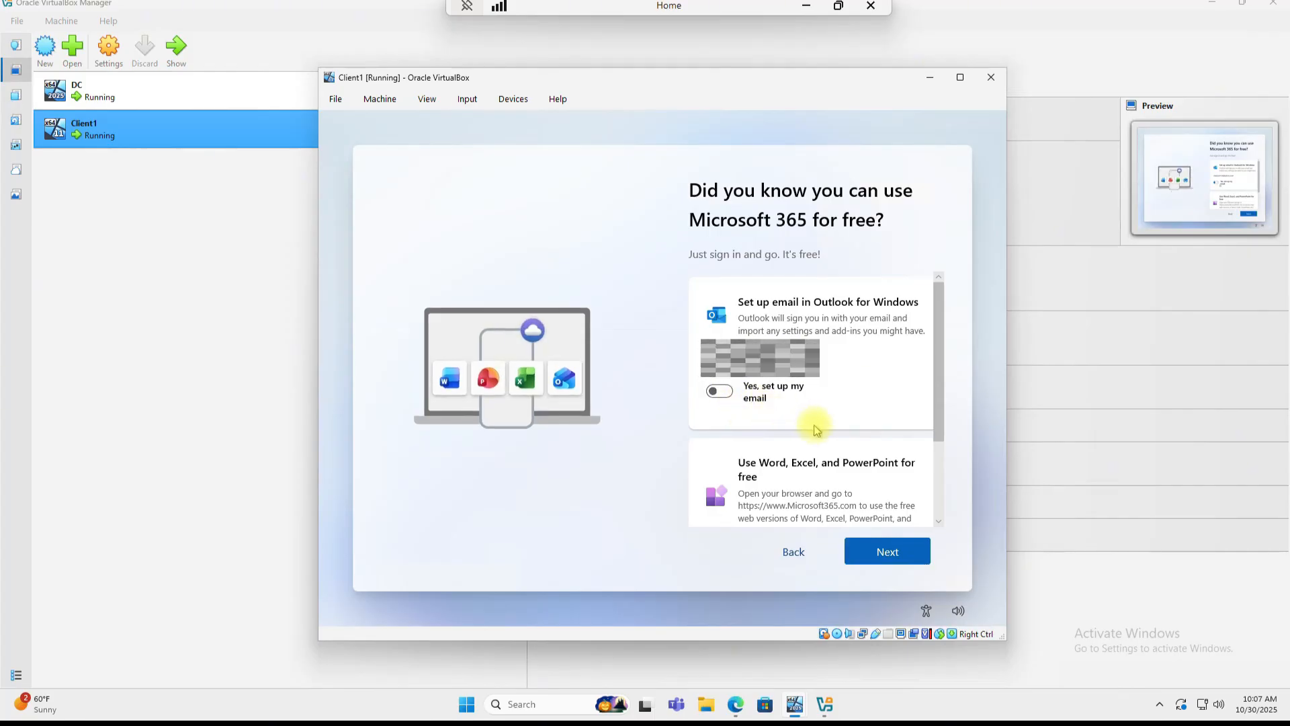
scroll(813, 427, down, 2)
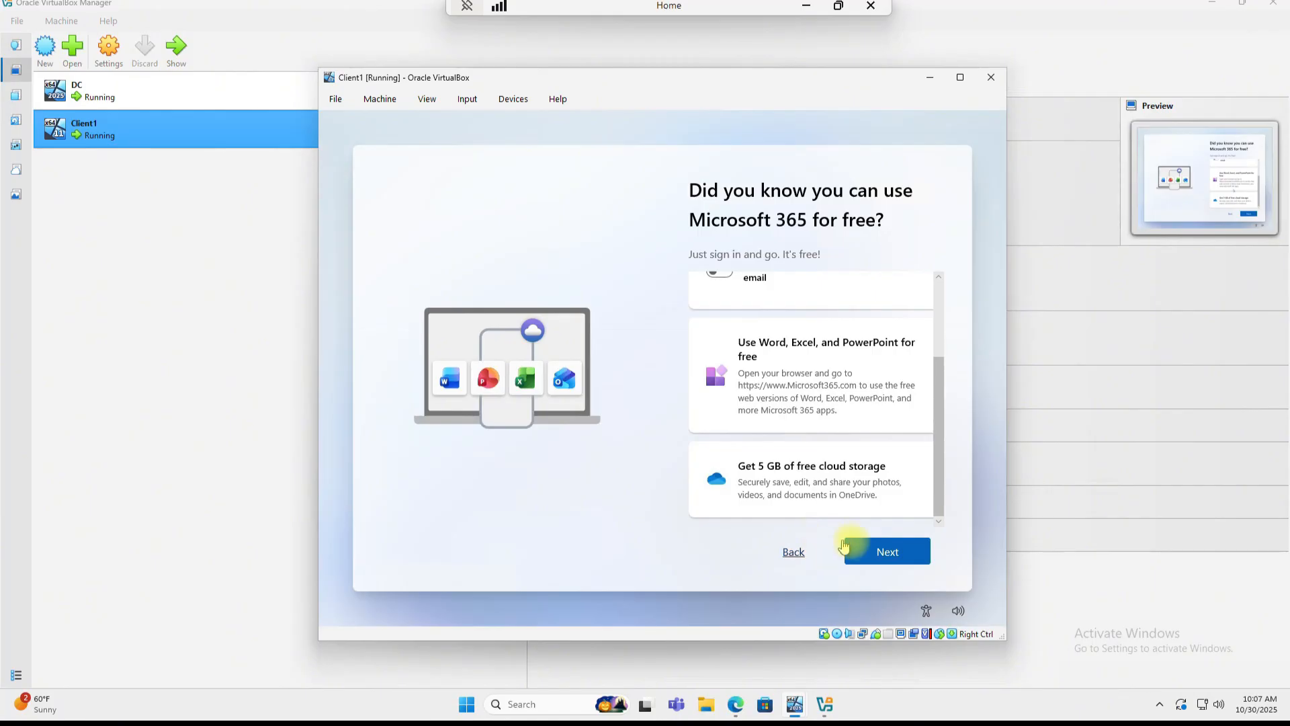
click(881, 555)
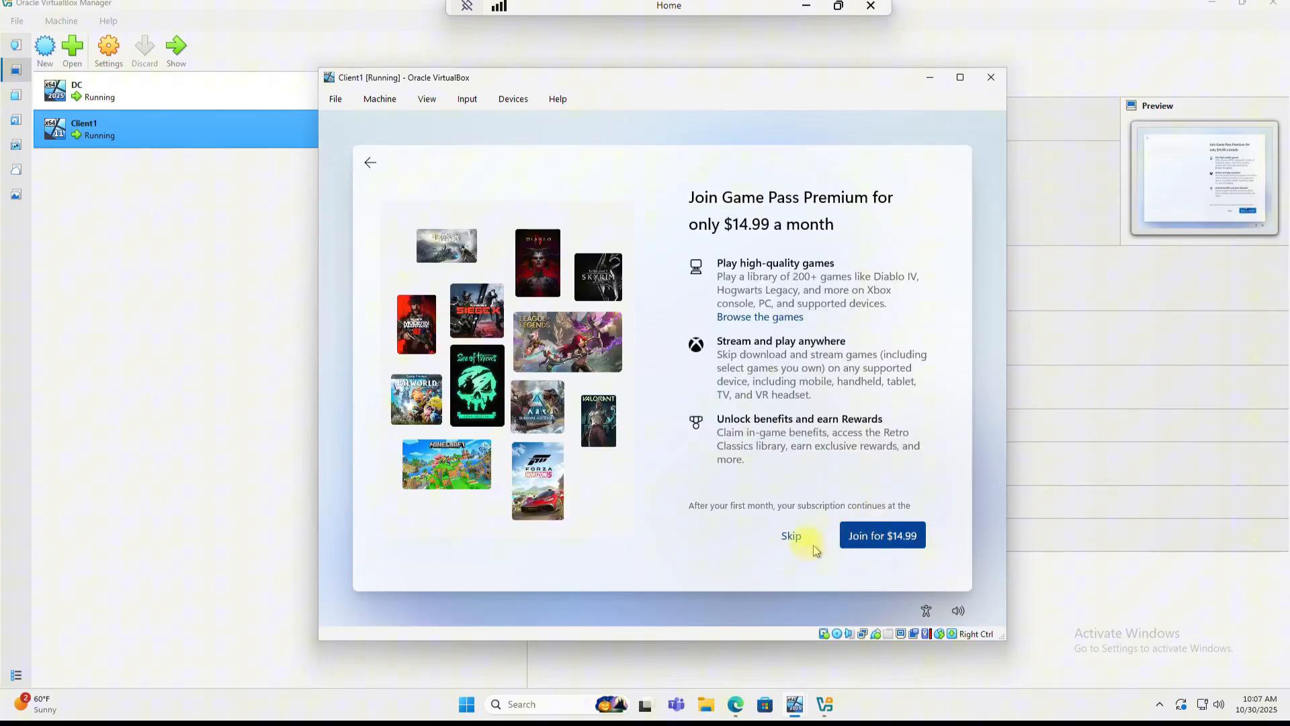
click(791, 536)
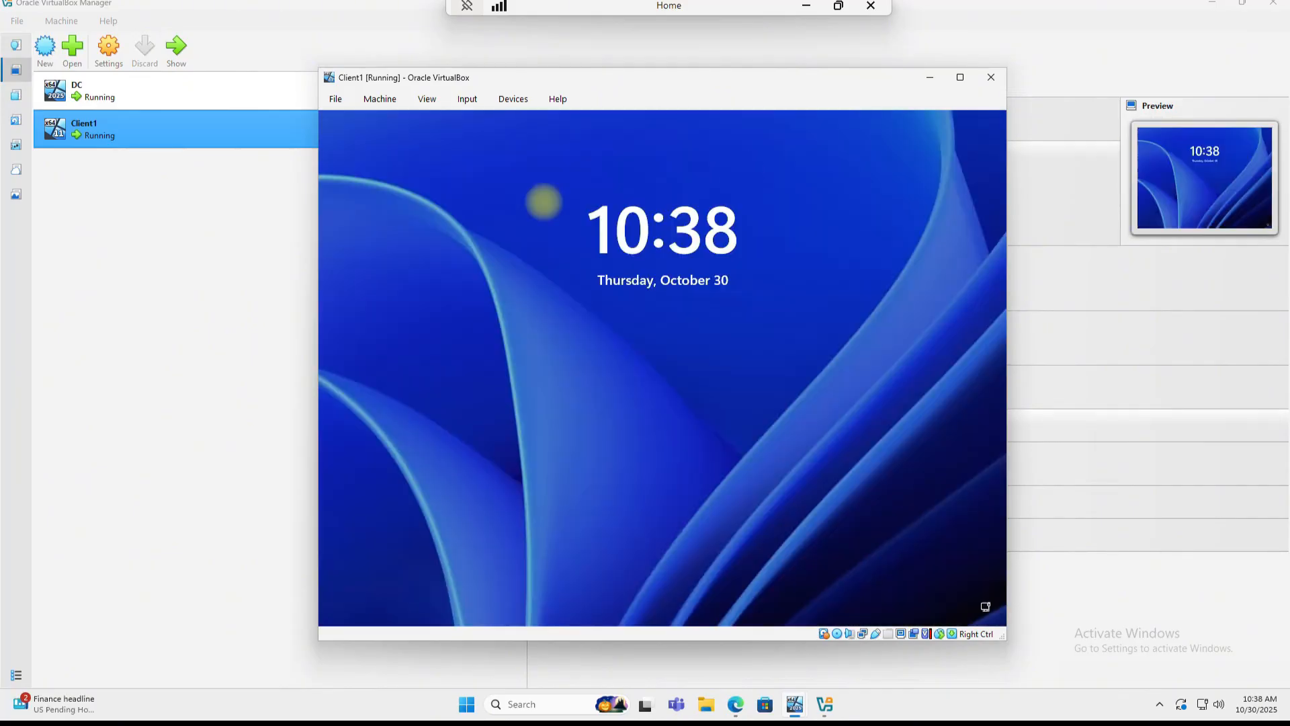
Step: Sign in to Client1 with the account PIN and open the Start menu
click(607, 385)
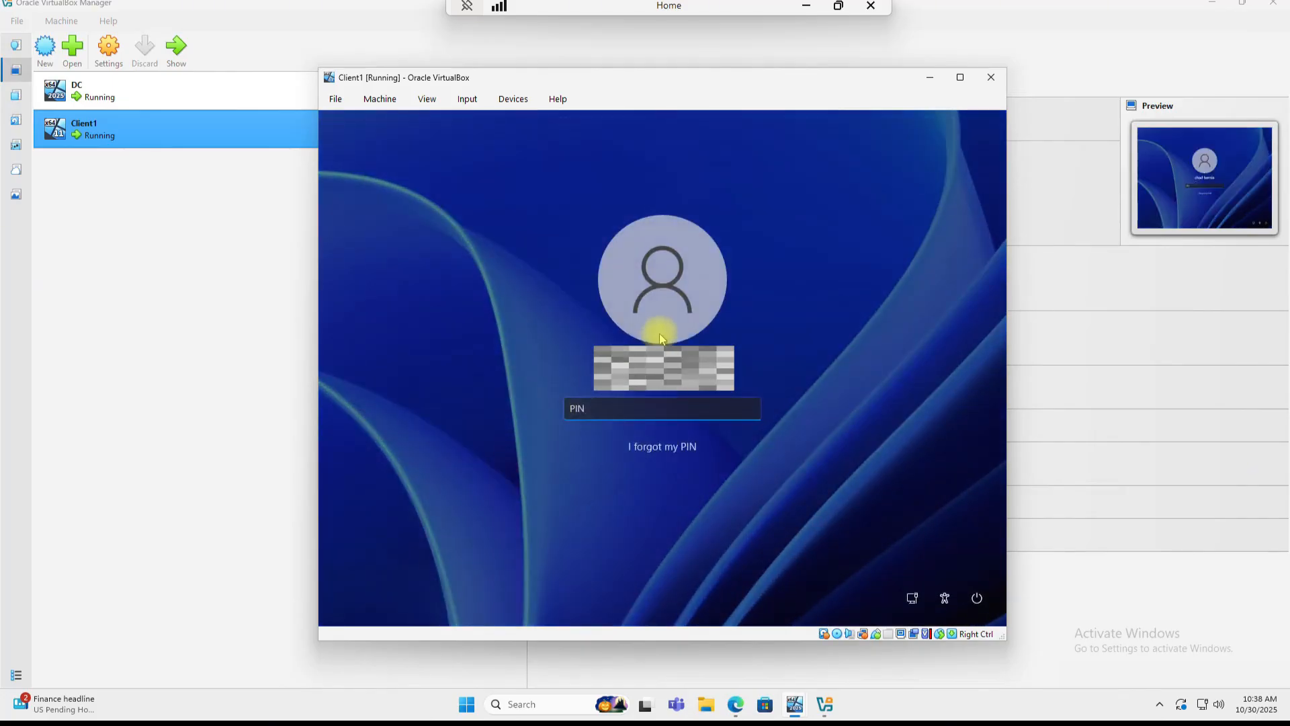
text(1234)
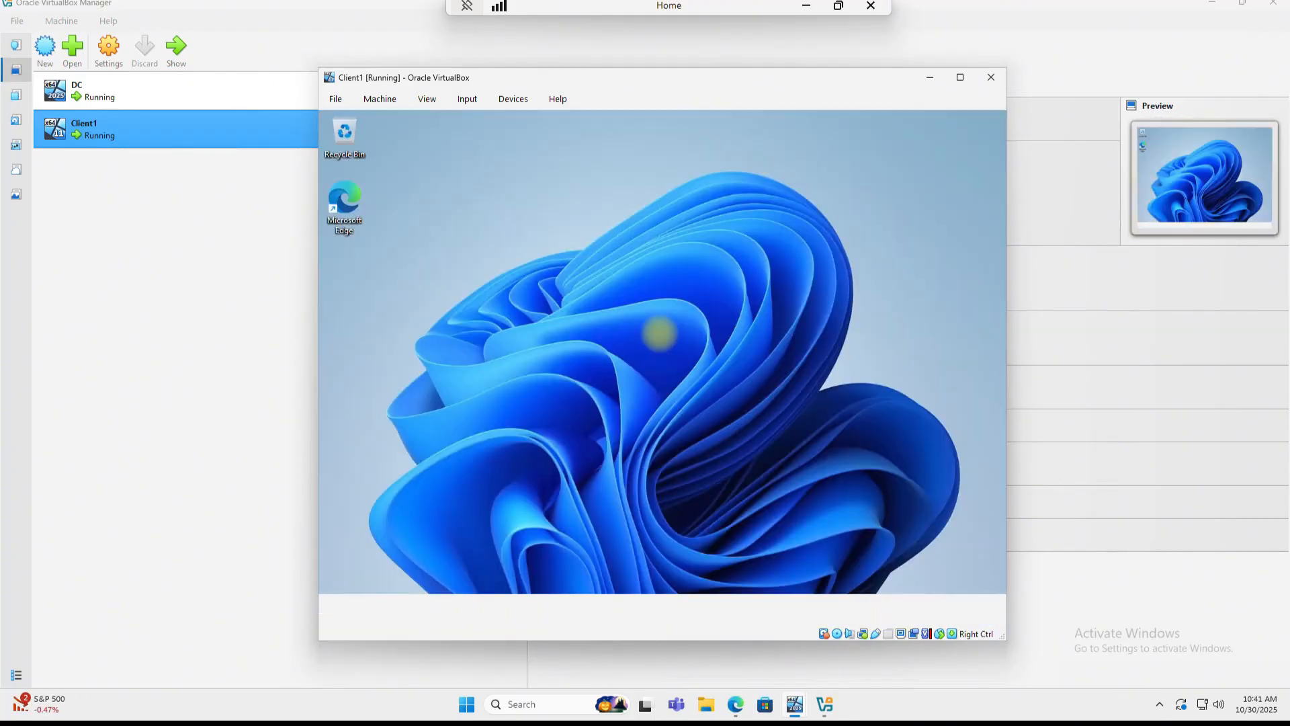
key(super)
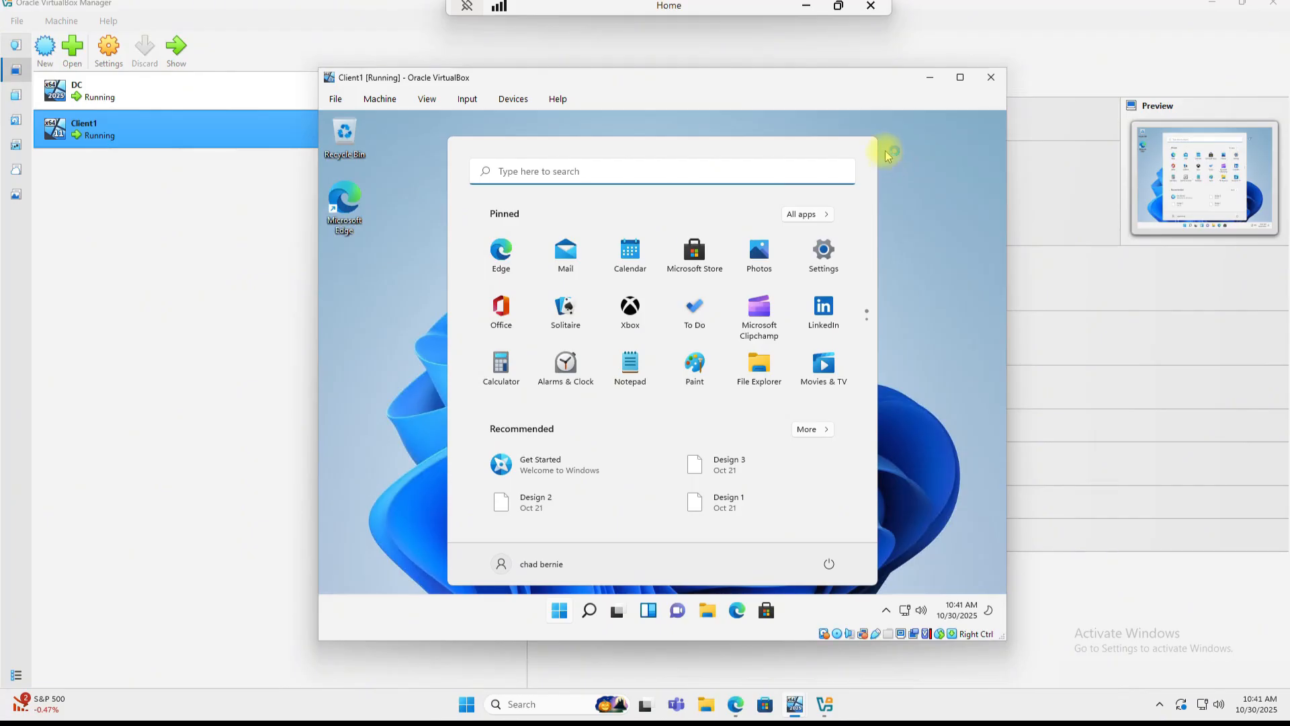
Step: Close the Start menu and launch Command Prompt on Client1 by searching for cmd
click(913, 187)
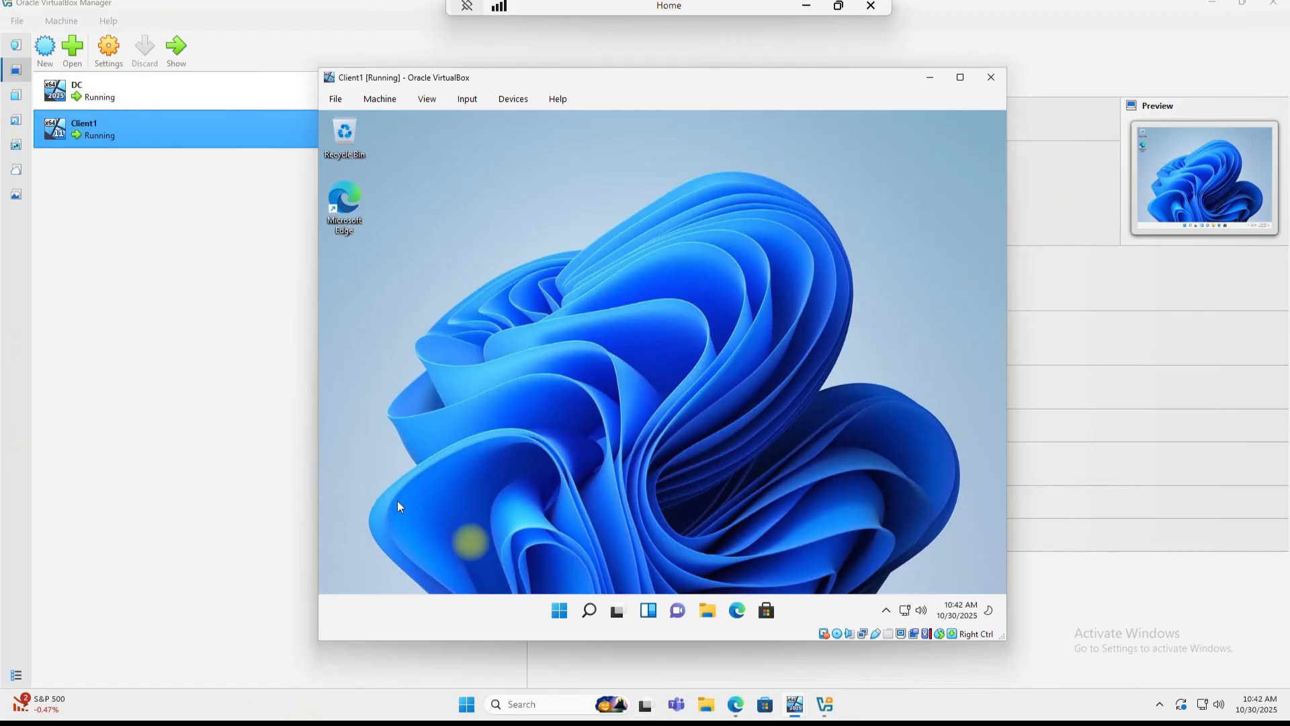
click(589, 610)
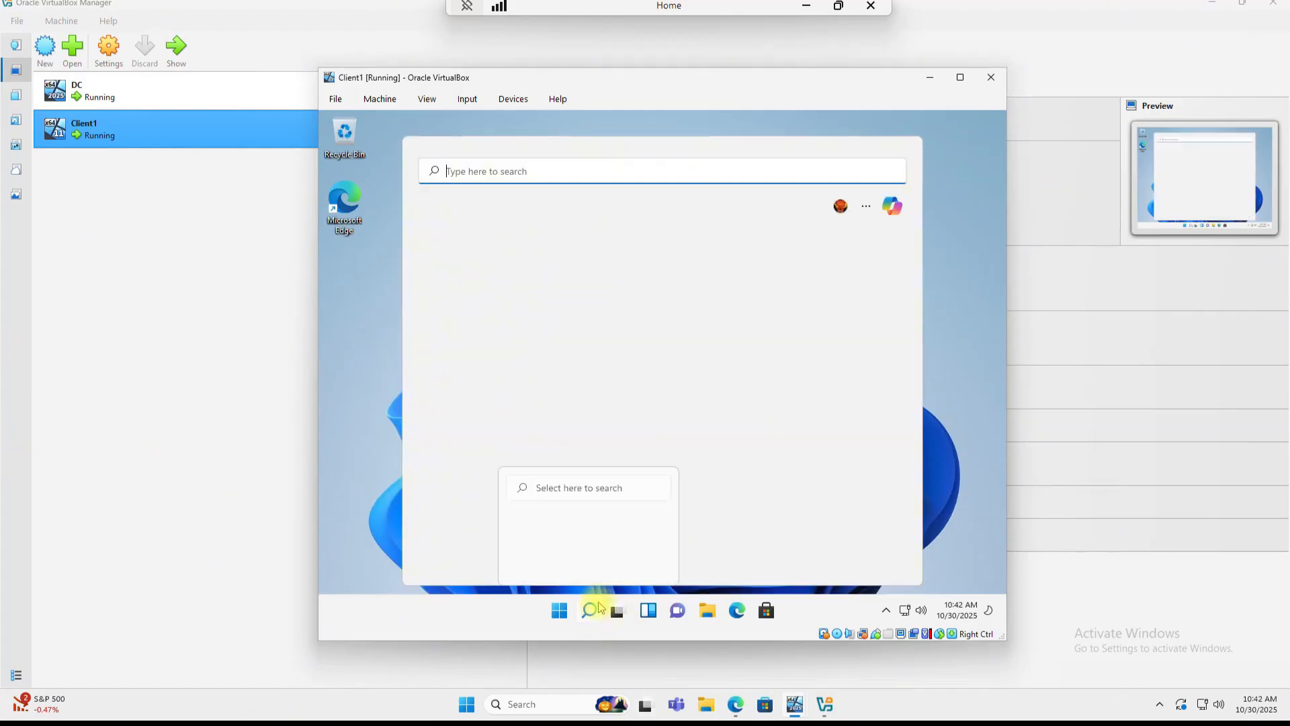
text(cmdd)
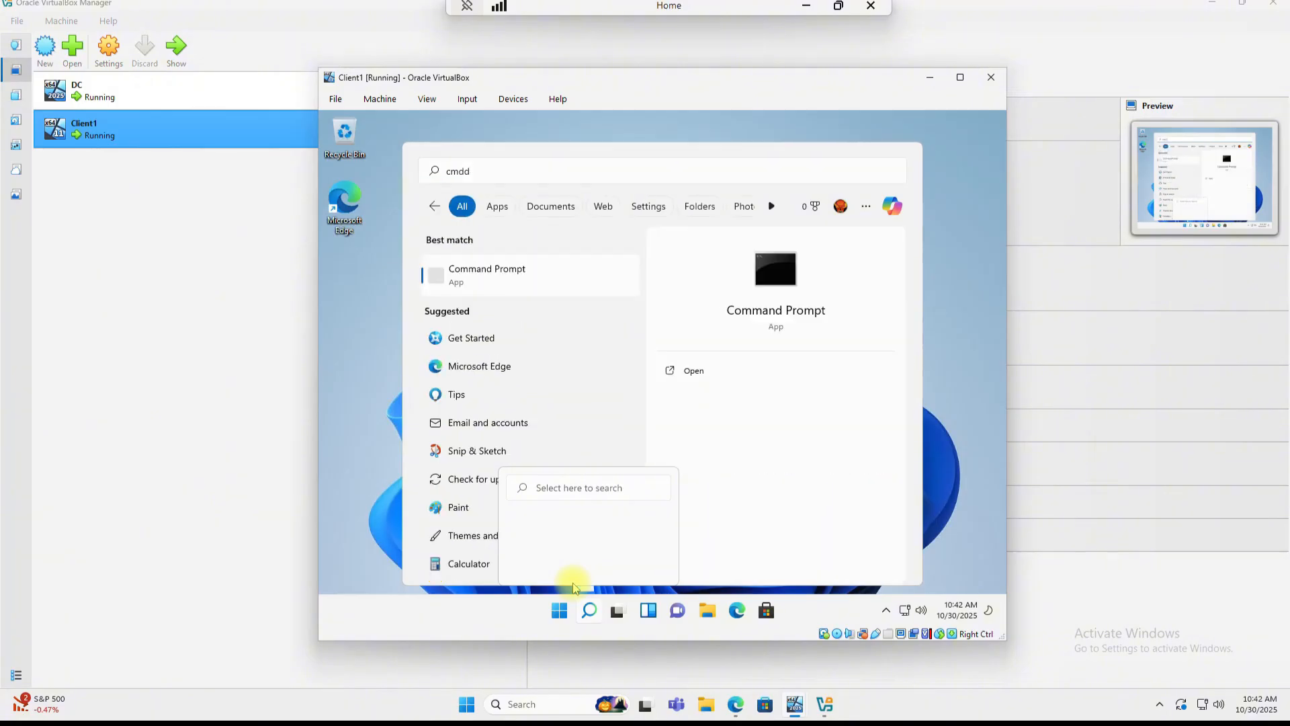
key(Return)
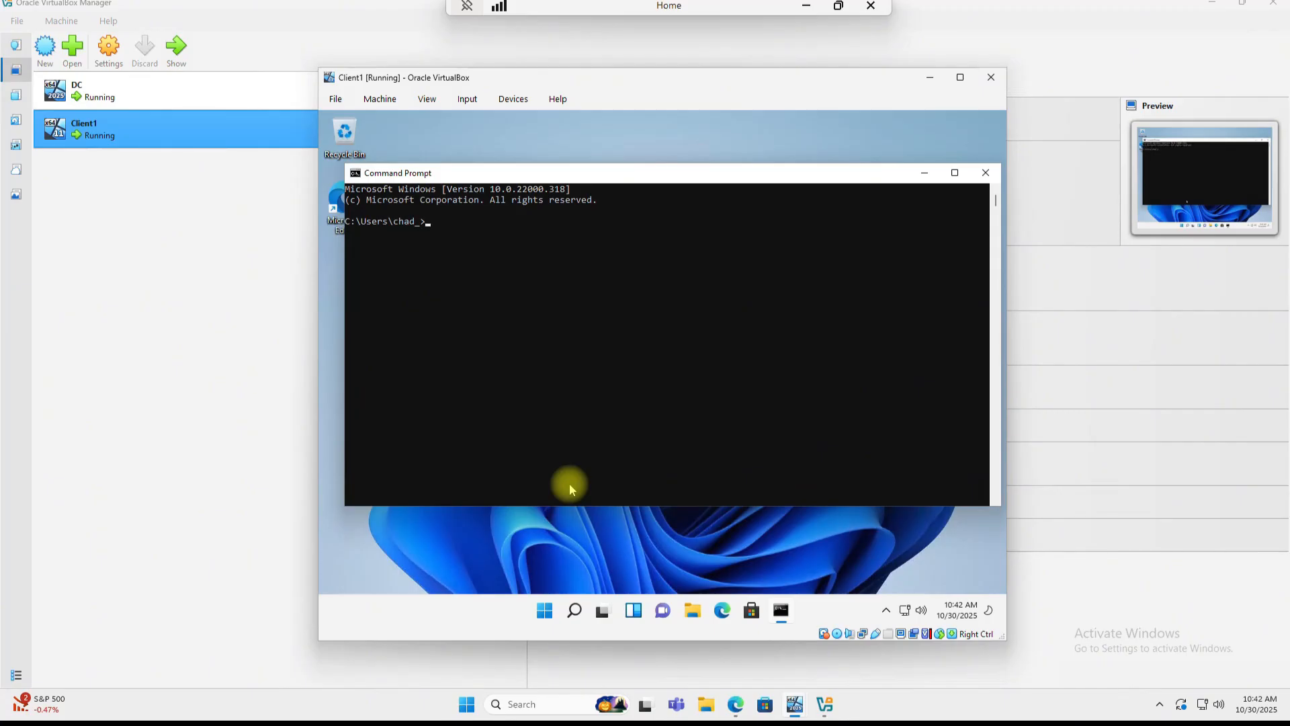
Step: Ping google.com and then mydomain.com from Client1's Command Prompt
text(ping google.com)
key(Return)
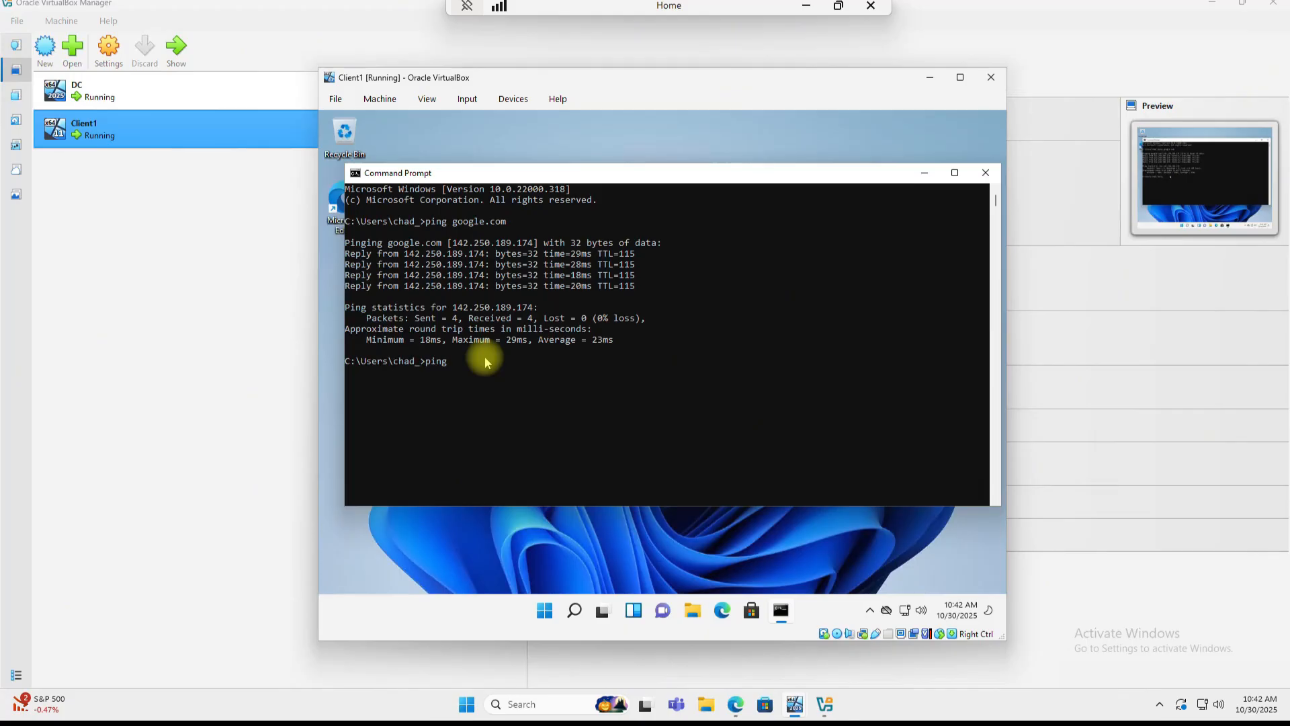
text(ydomain.com)
key(Return)
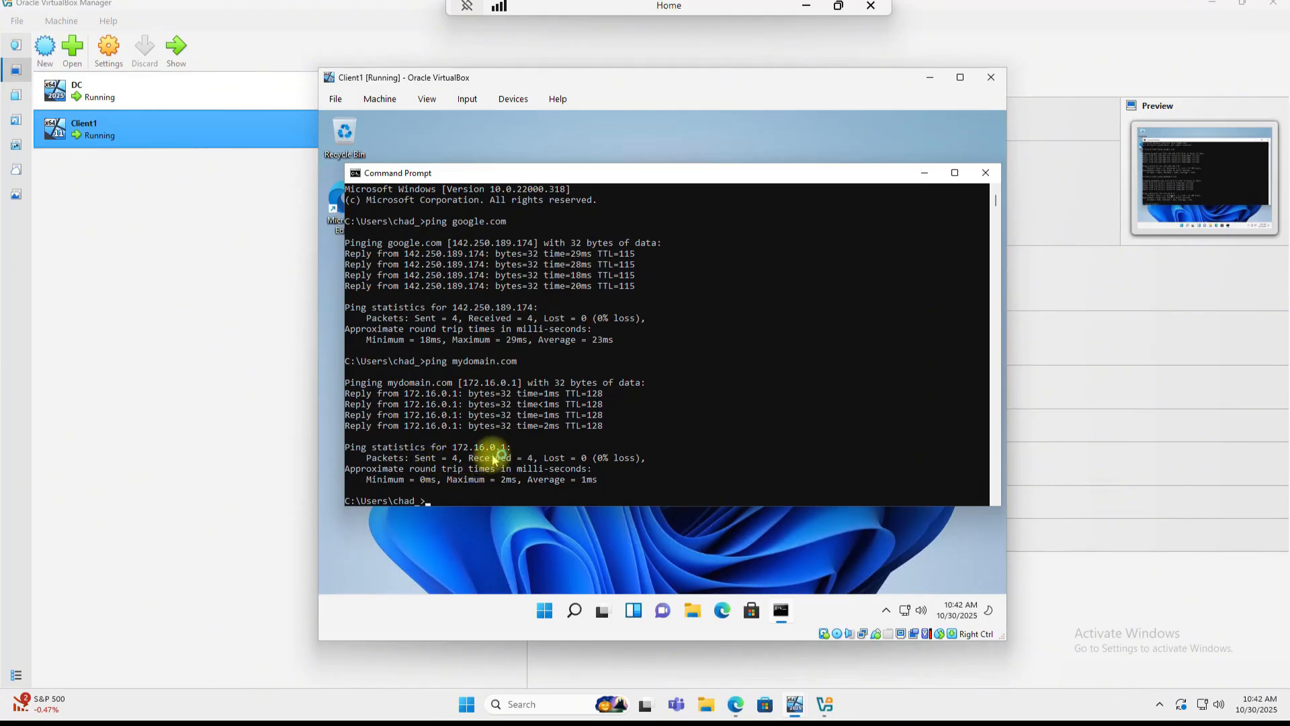
Step: Run ipconfig to confirm the IPv4 address 172.16.0.101, then close Command Prompt
scroll(490, 455, down, 1)
click(432, 469)
click(428, 470)
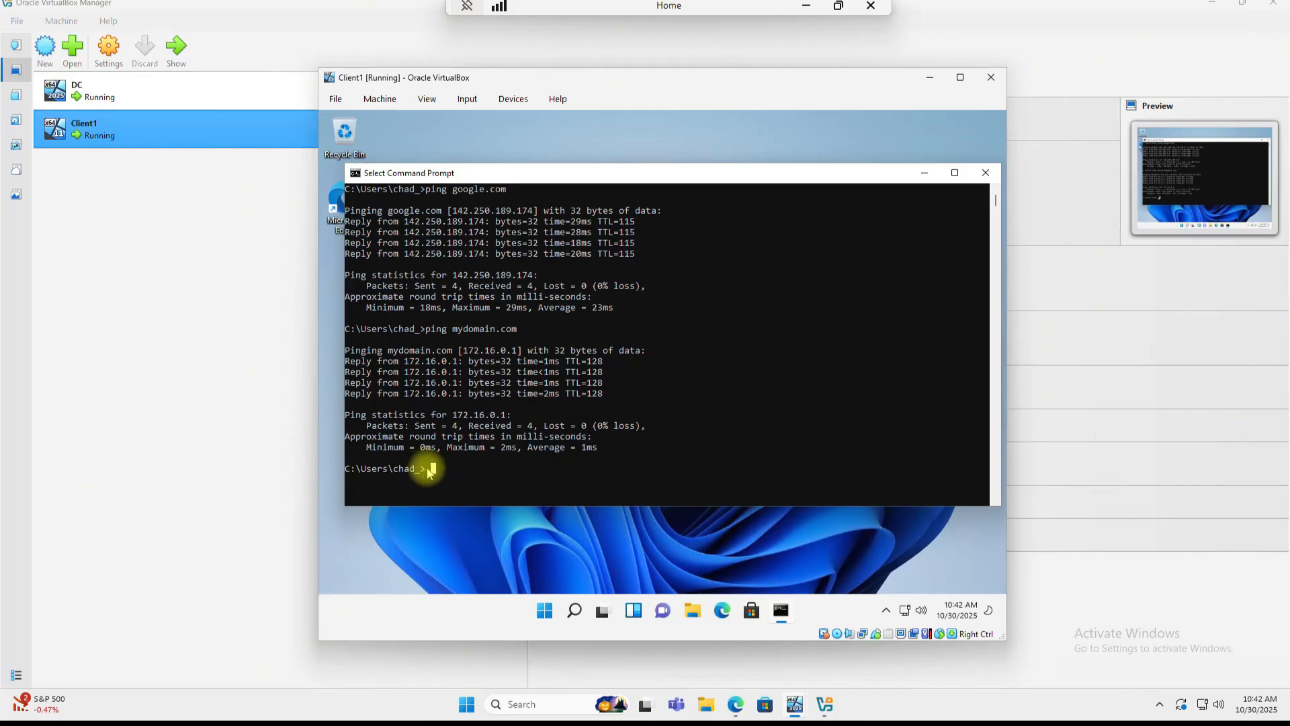
text(ipconfig)
key(Return)
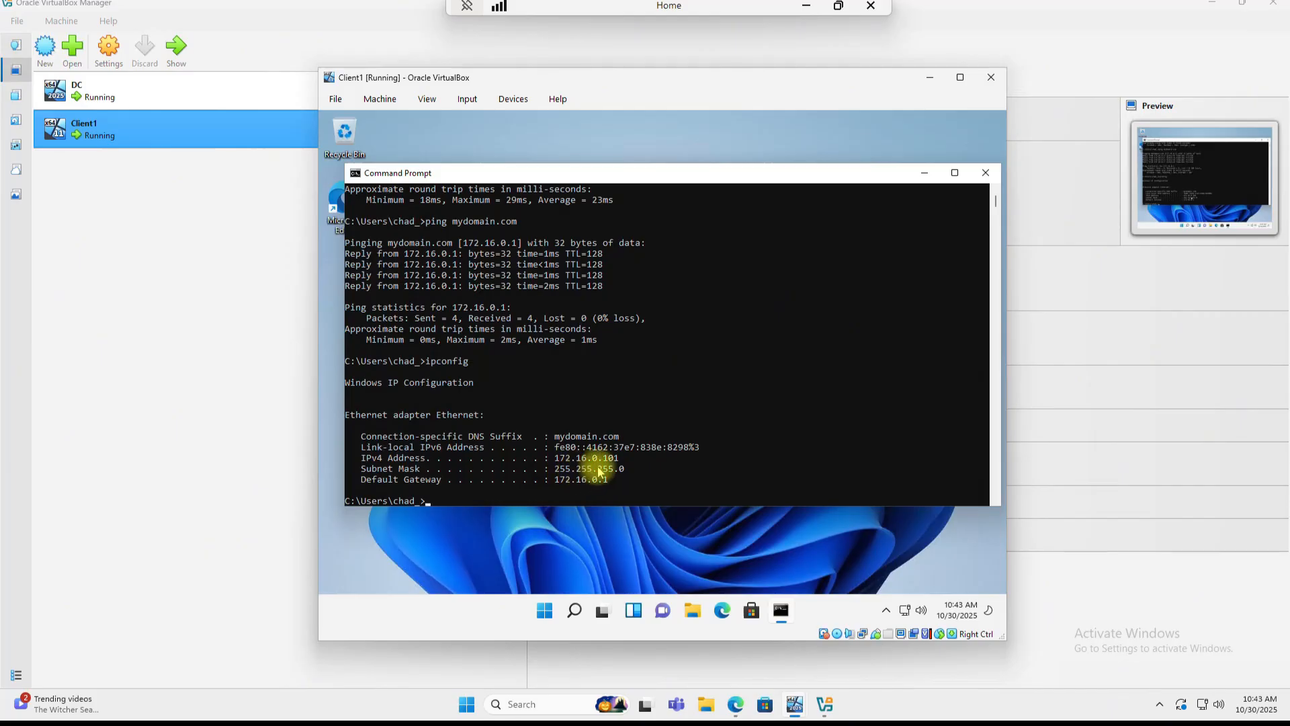
click(985, 173)
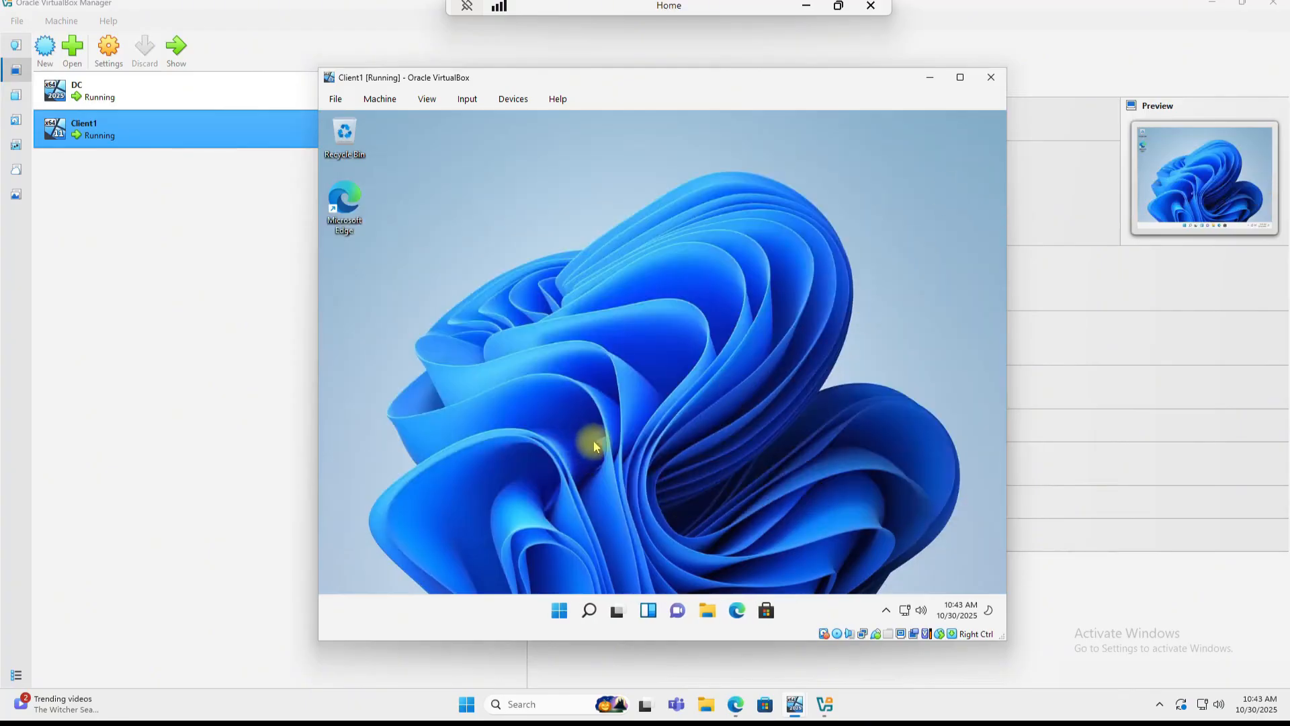
Step: Go from Settings > System > About to Advanced system settings and its Computer Name tab
right_click(565, 613)
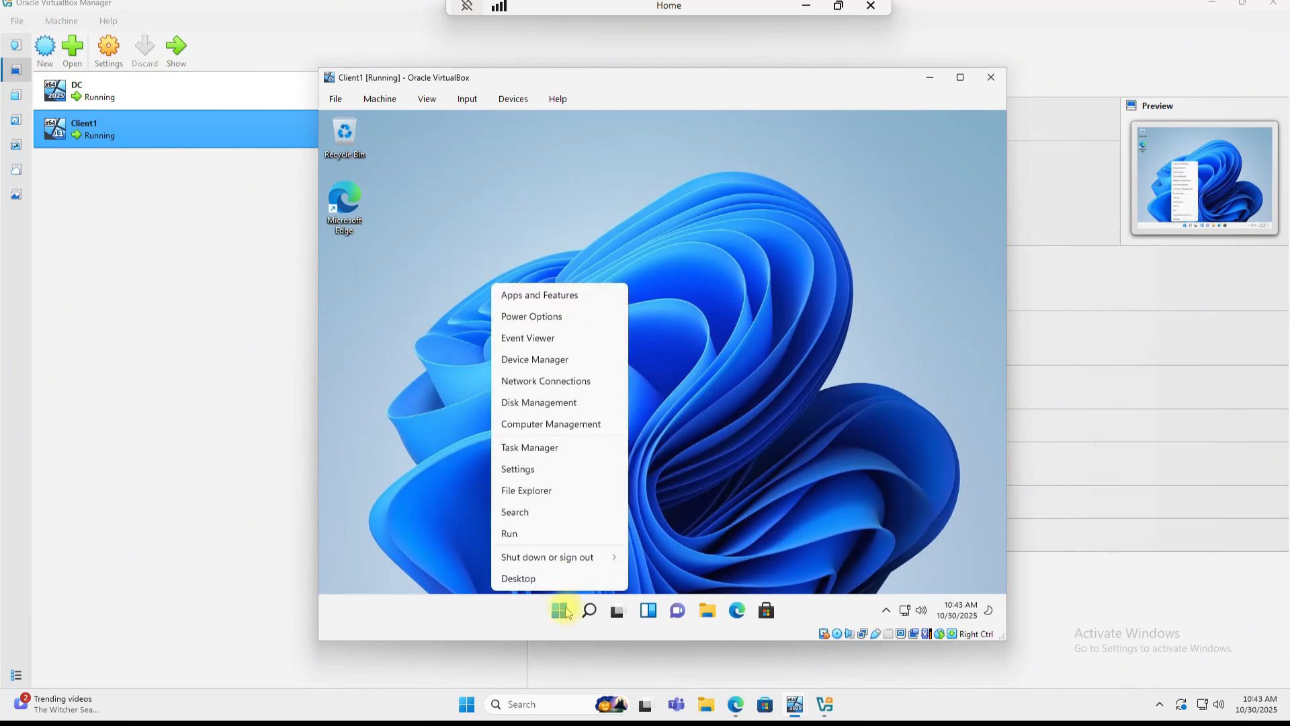
click(534, 469)
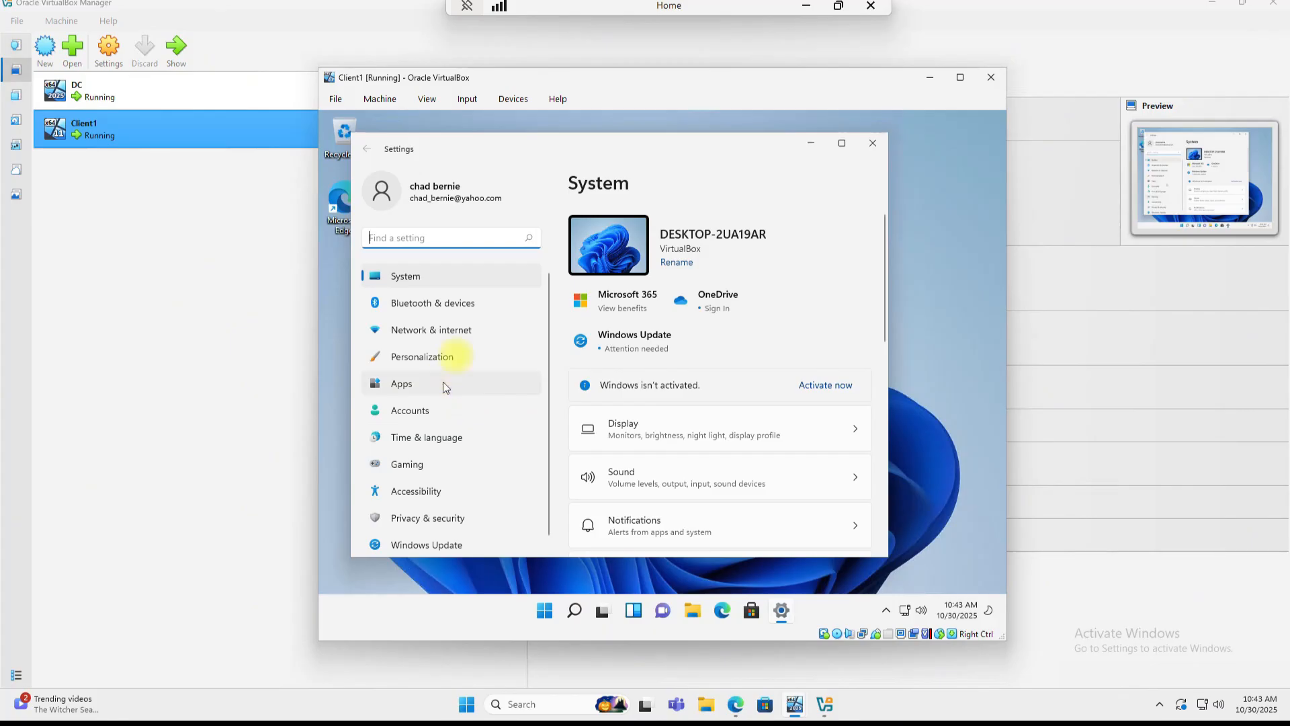
scroll(662, 352, down, 8)
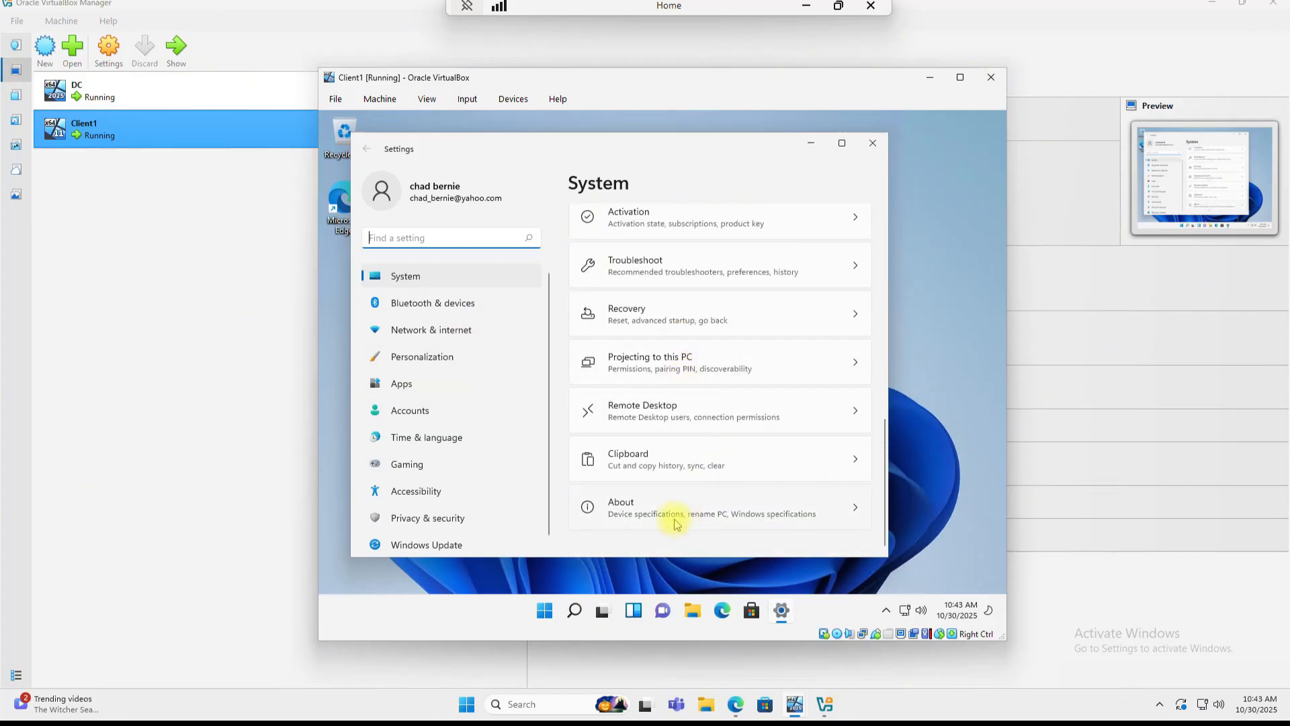
click(671, 517)
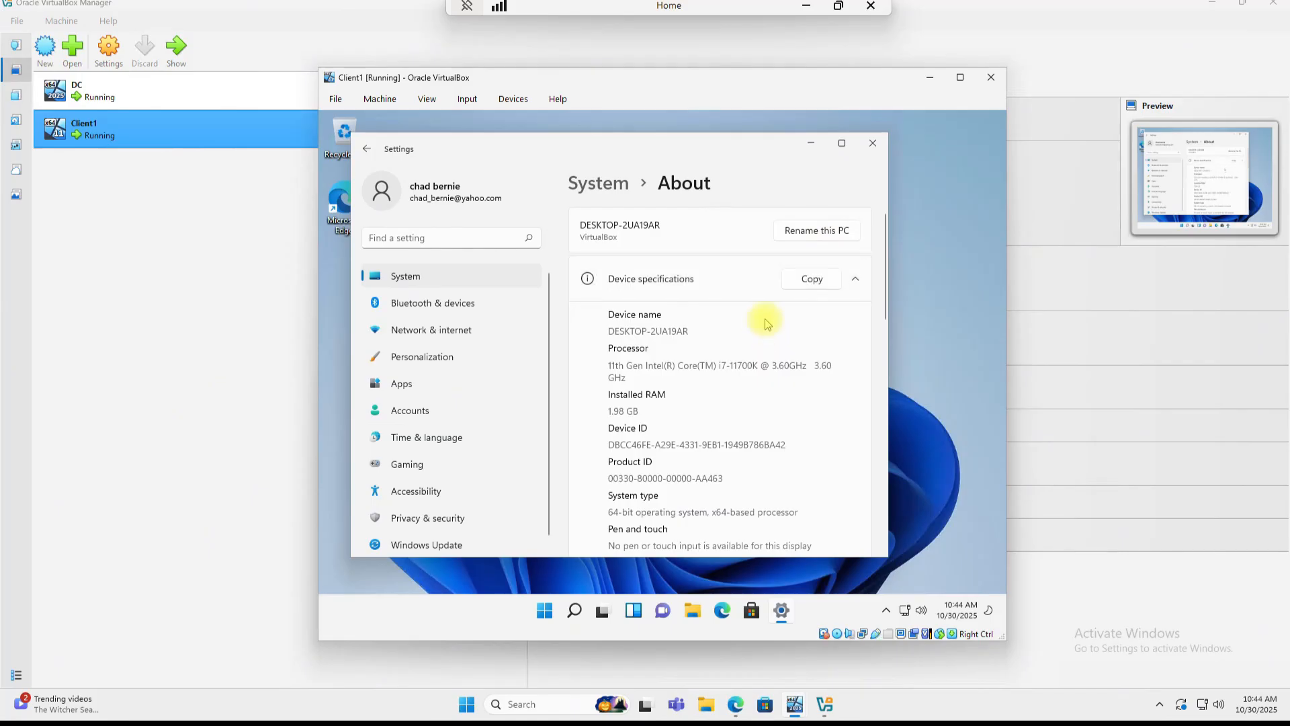
scroll(766, 330, down, 10)
scroll(764, 336, up, 4)
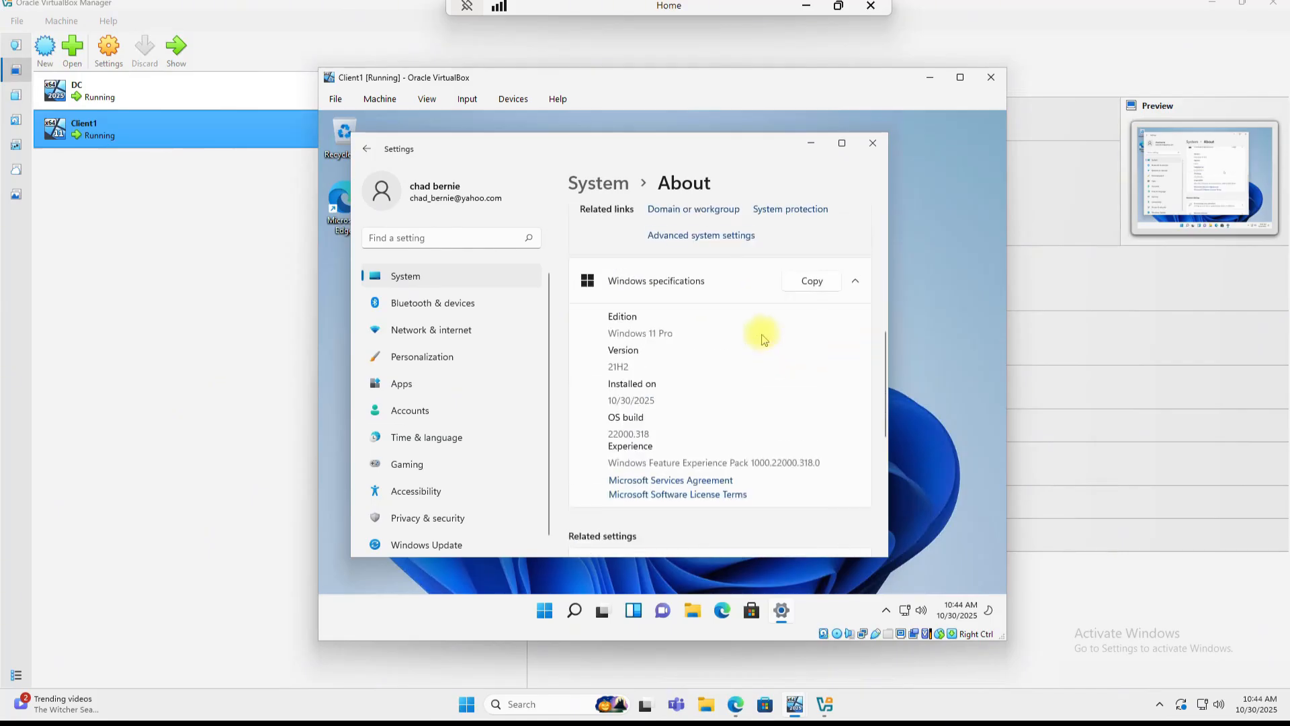
scroll(763, 338, up, 1)
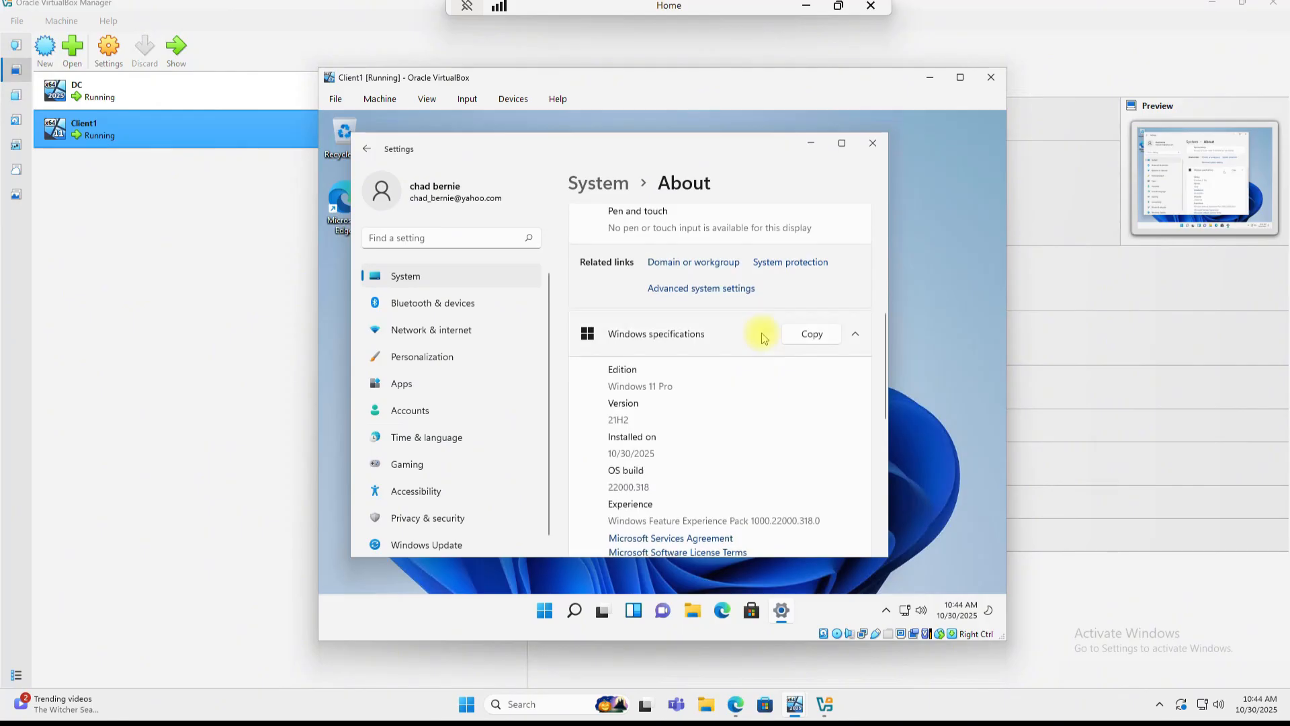
click(682, 292)
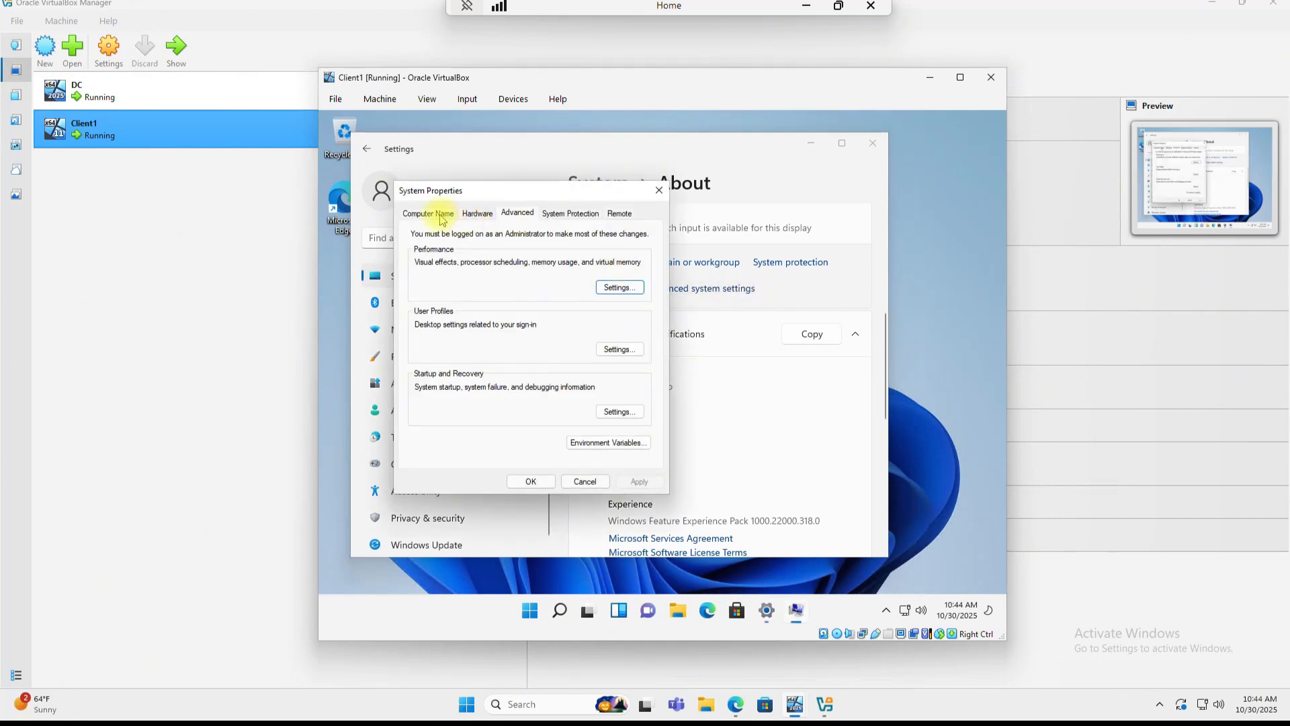
click(440, 216)
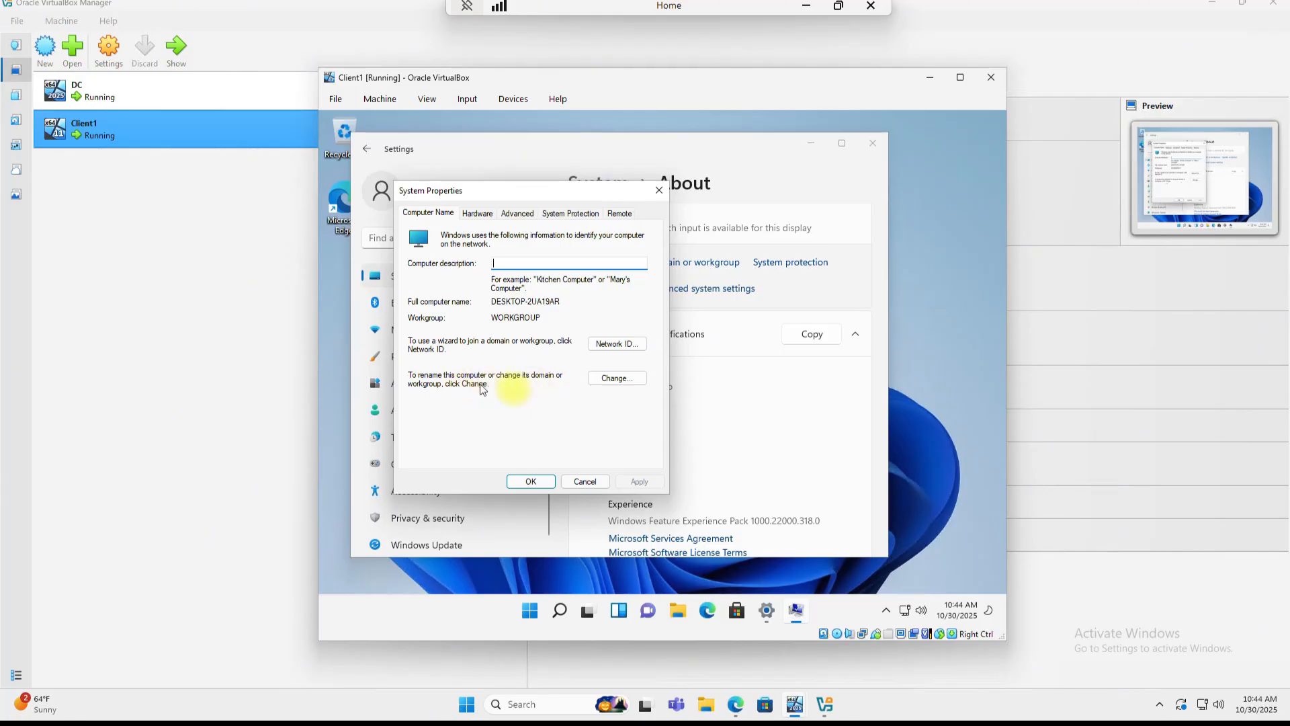
Step: Rename the computer to Client1 and make it a member of the mydomain.com domain
click(618, 381)
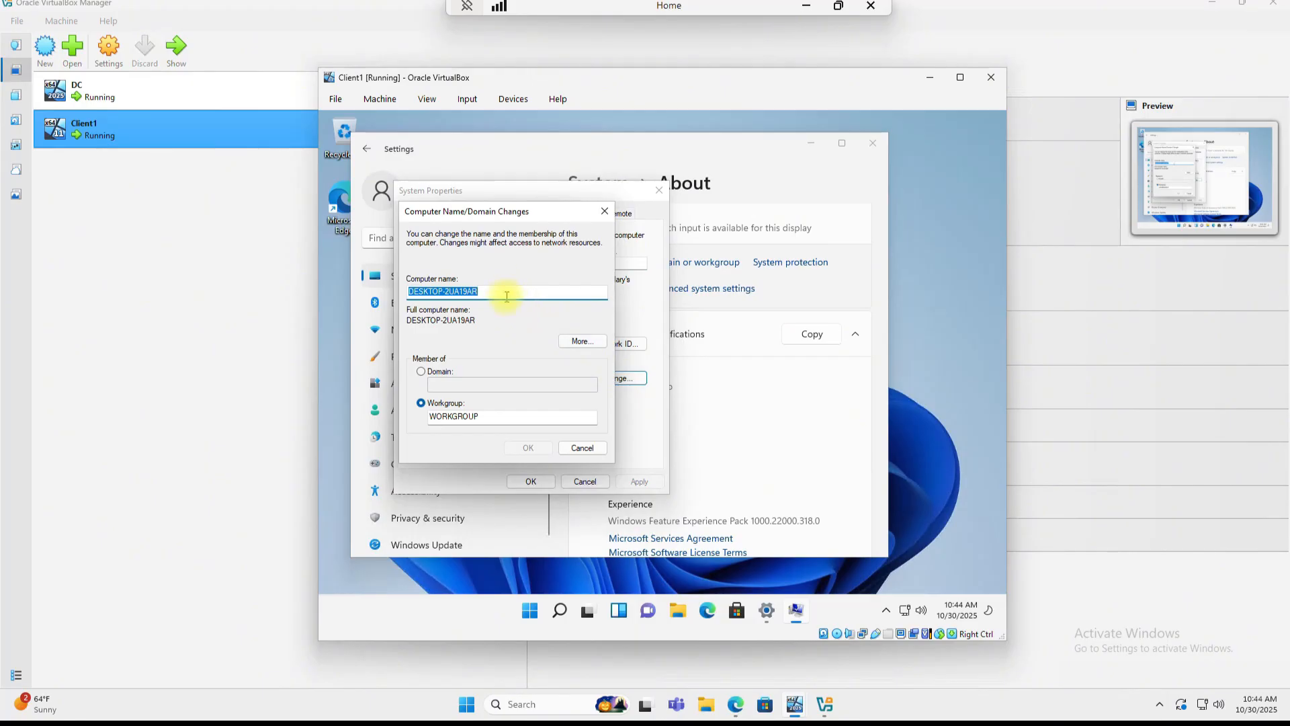
click(506, 297)
drag(515, 293, 287, 271)
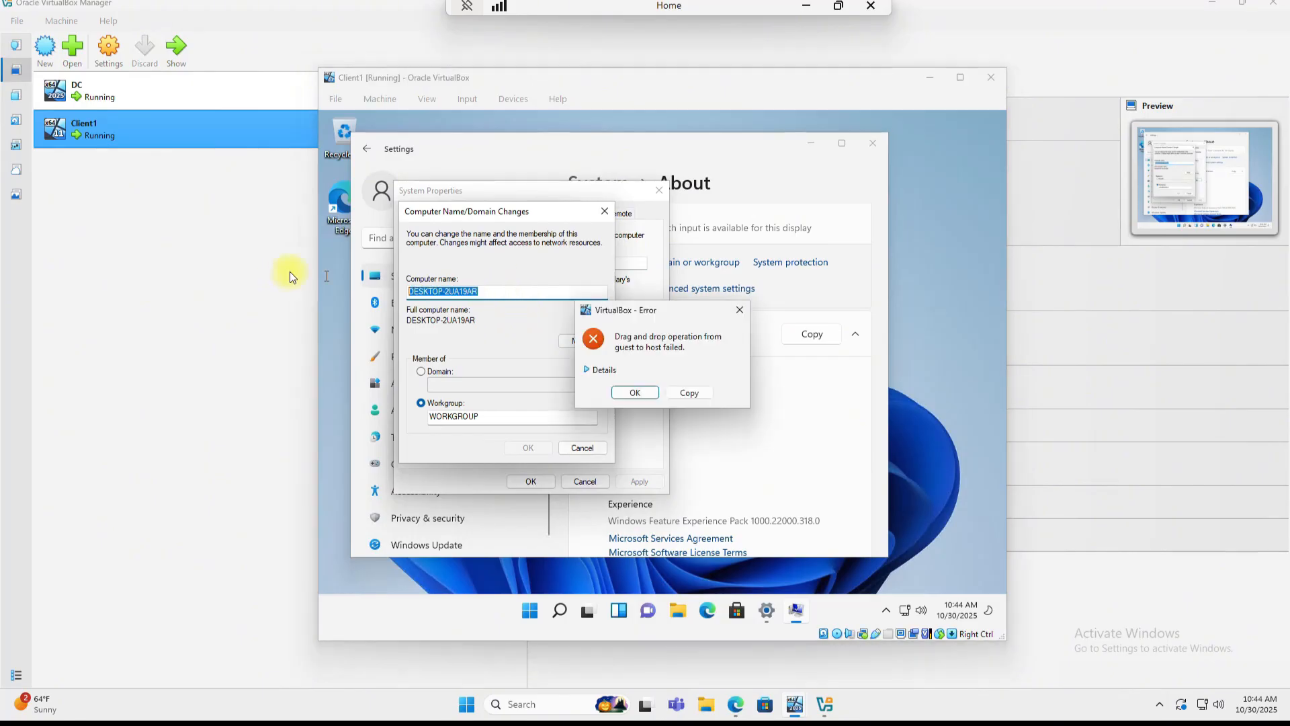
click(739, 310)
click(496, 297)
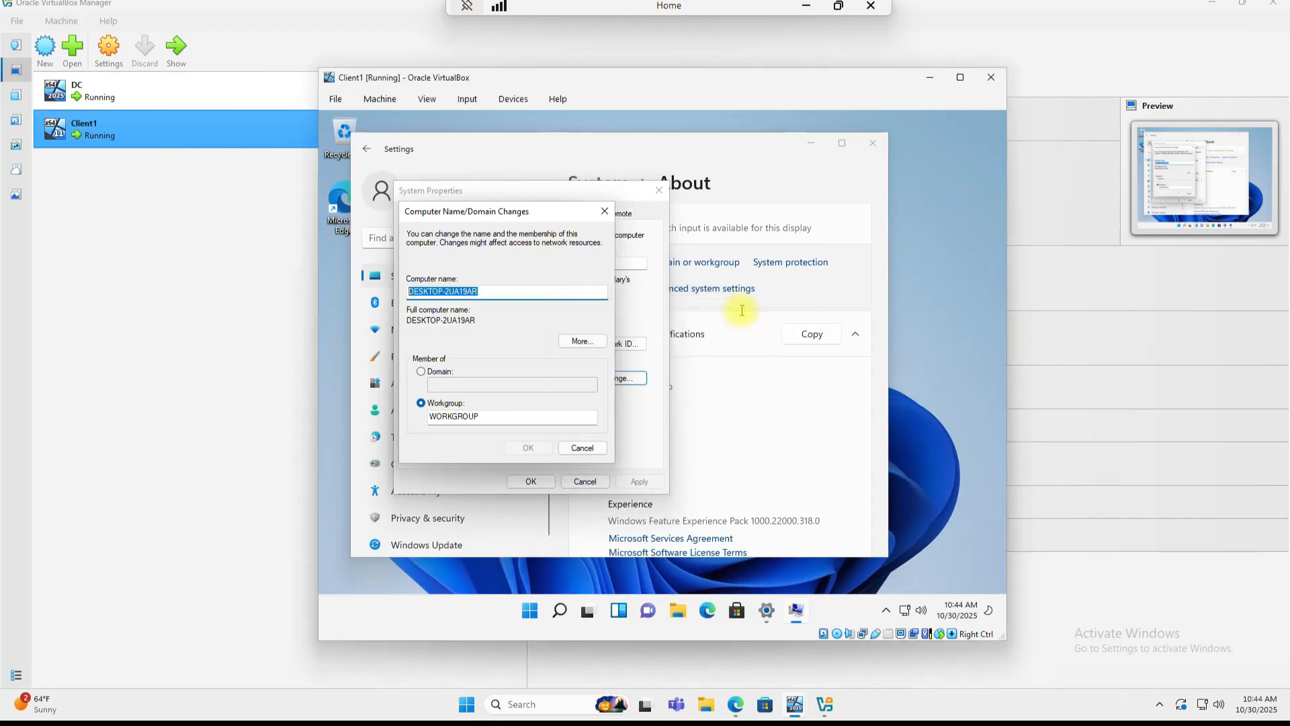
double_click(492, 291)
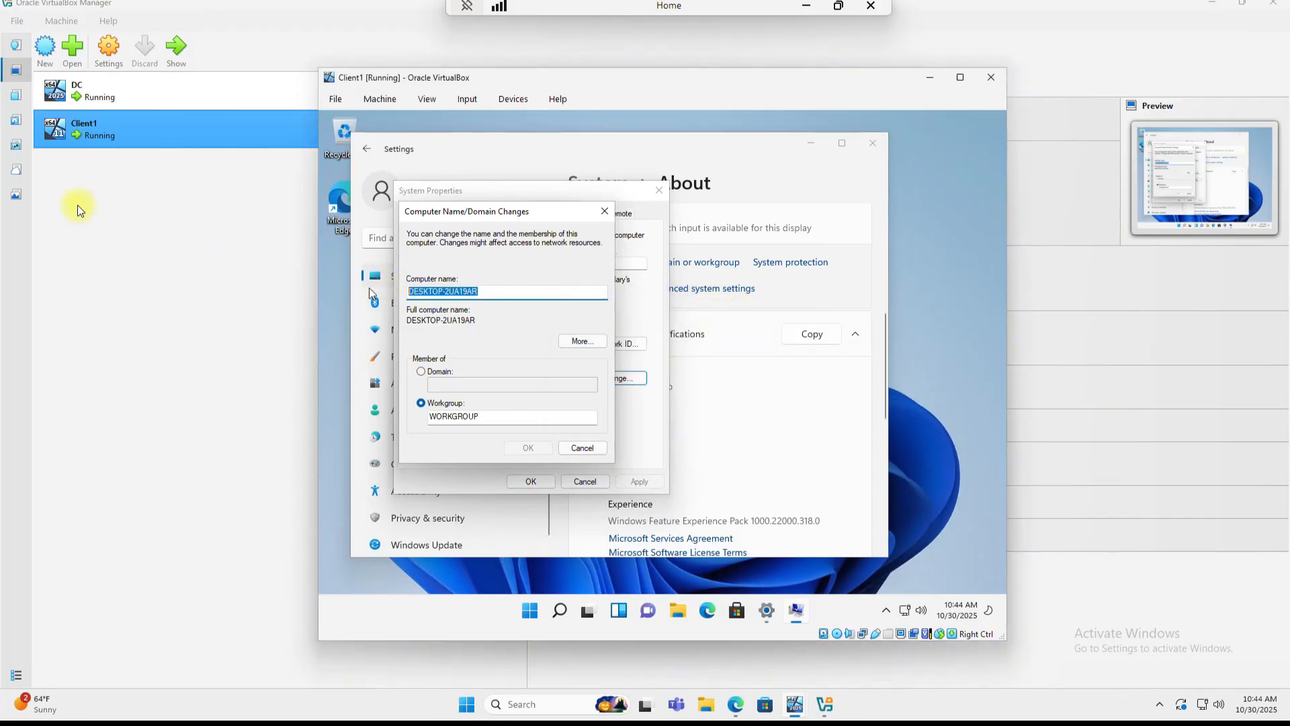
text(Client1)
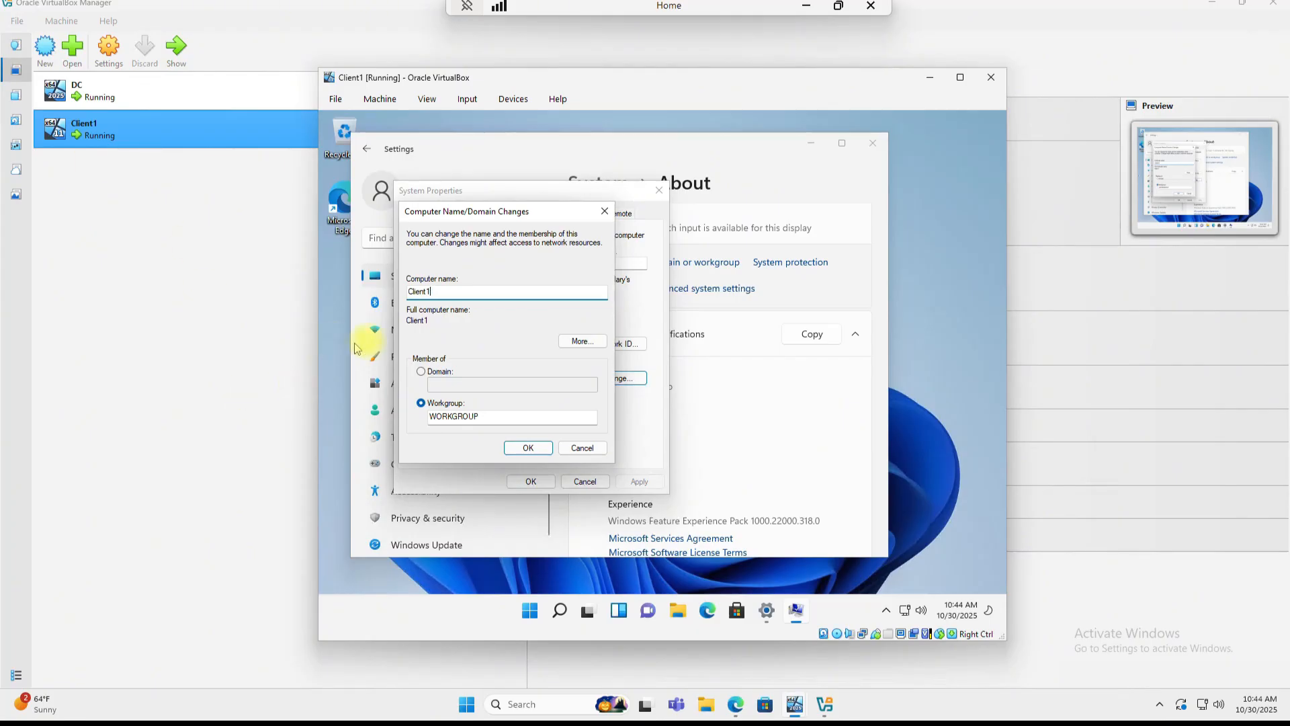
click(422, 373)
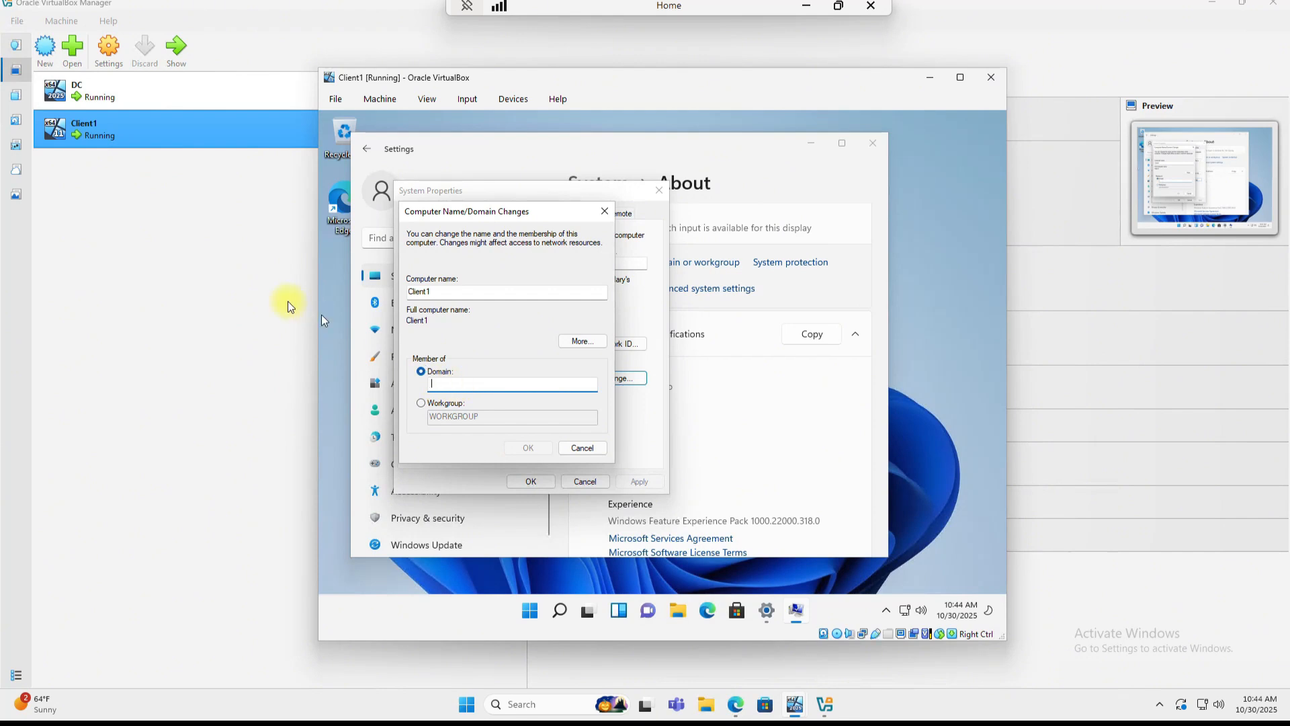
text(mydomain.com)
click(535, 449)
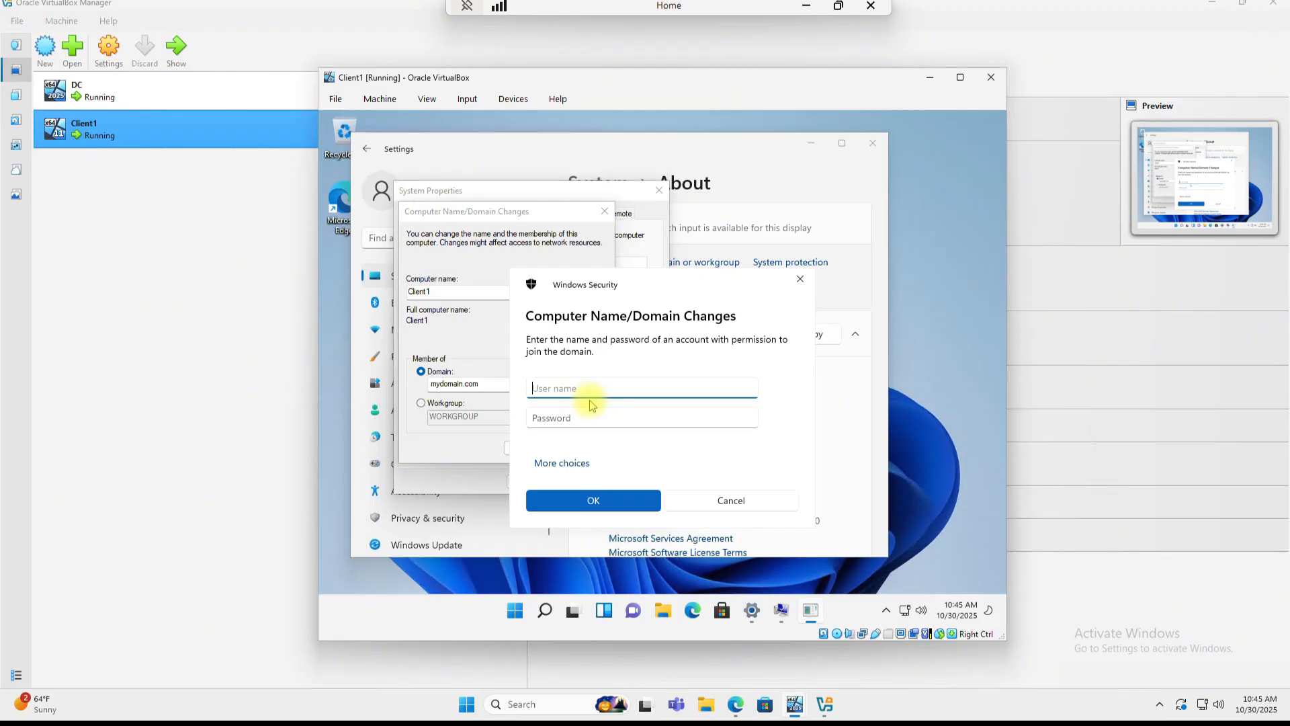
Step: Enter the authorised domain account's username and password to approve the domain join
key(Tab)
text(Password1)
click(605, 504)
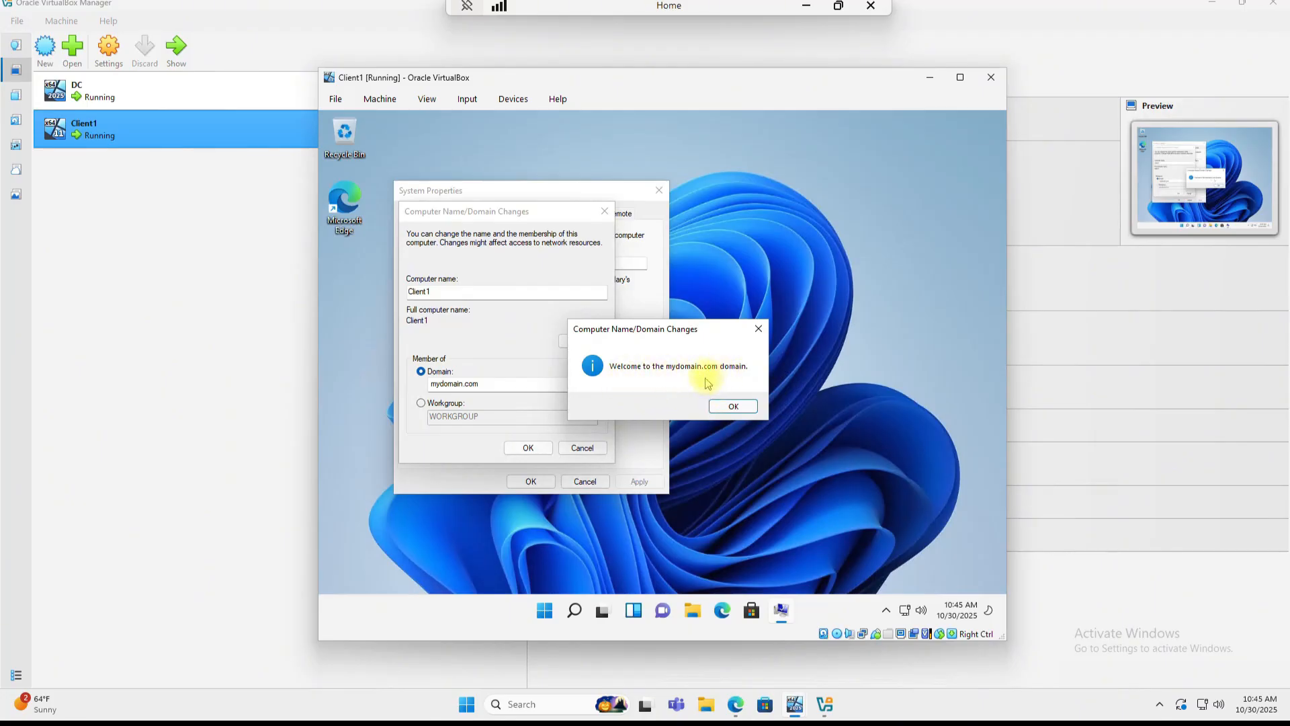
Step: Acknowledge the welcome and restart notices, close System Properties, and restart Client1 now
click(734, 407)
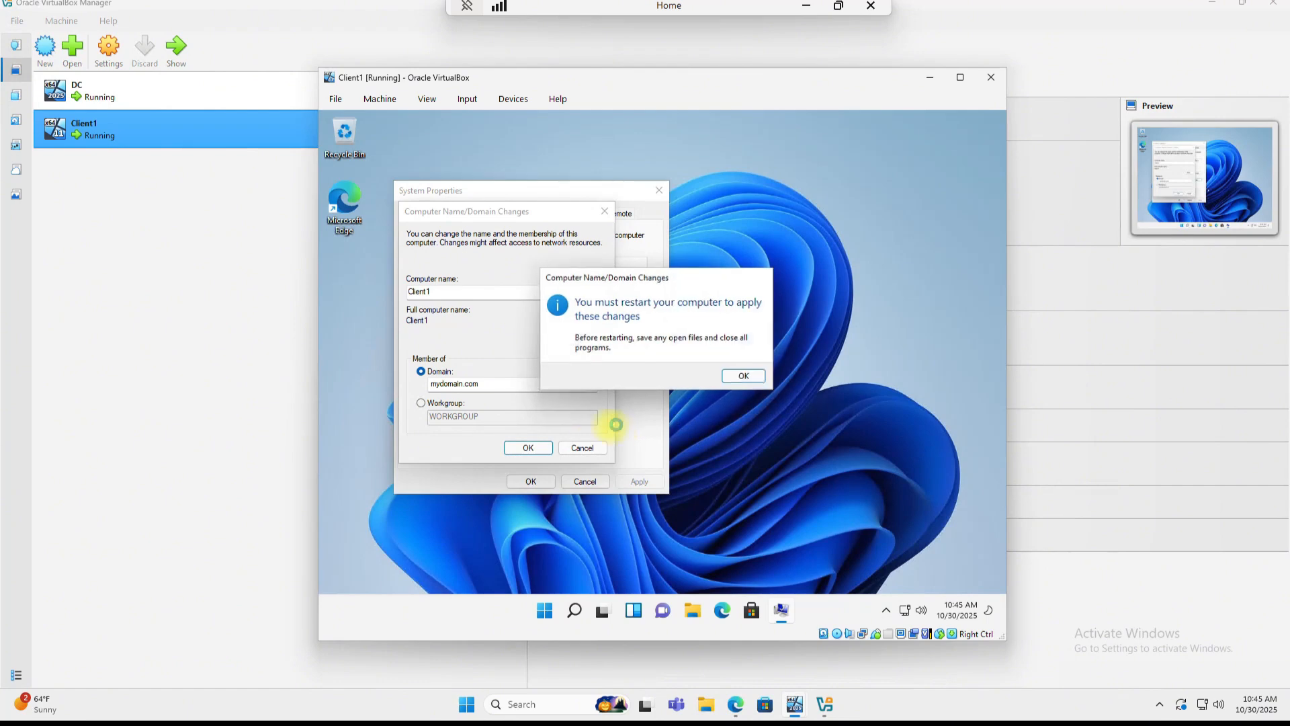
click(745, 377)
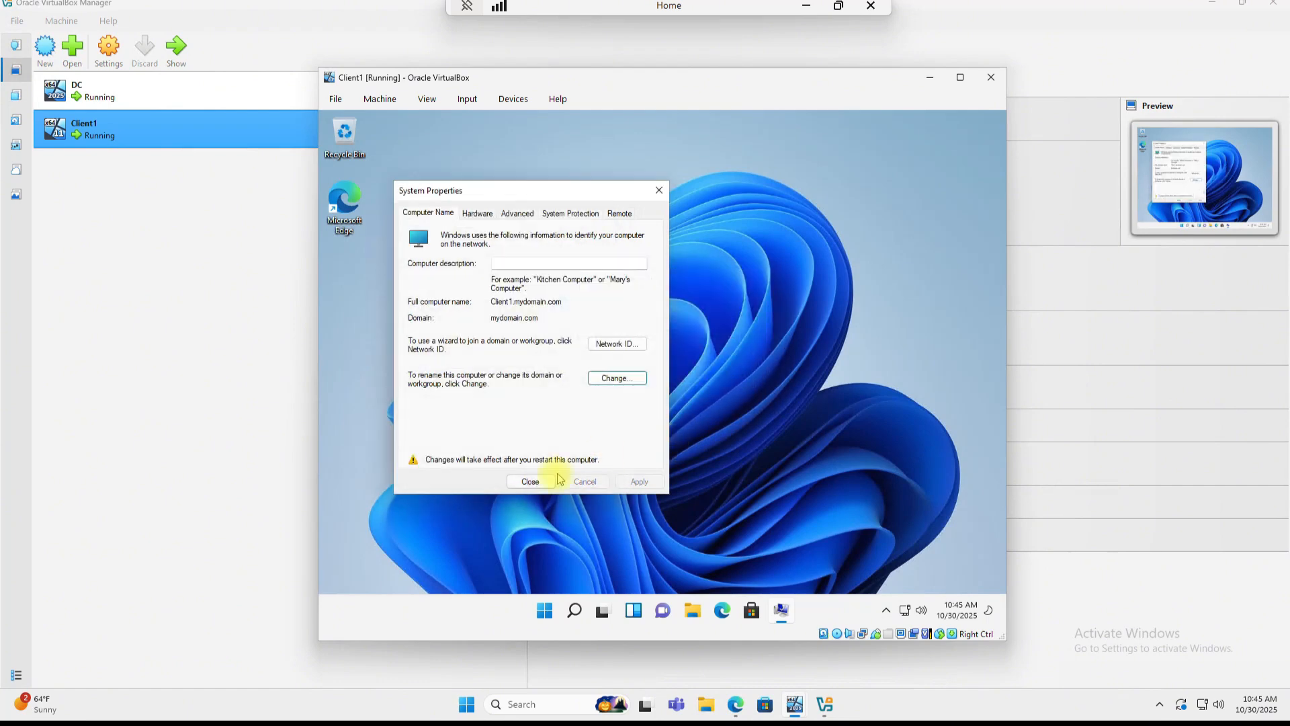
click(531, 479)
click(662, 373)
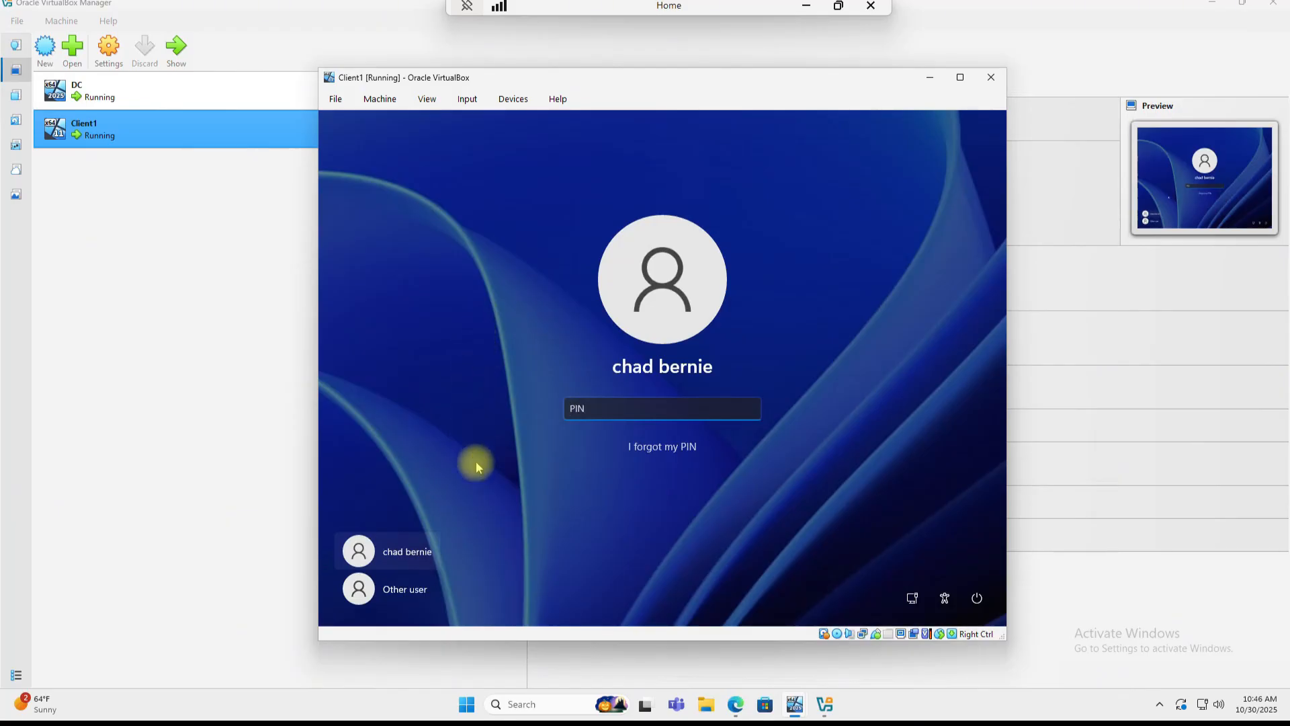
Step: Sign in to Client1 as another user, entering the MYDOMAIN account's username and password
click(406, 598)
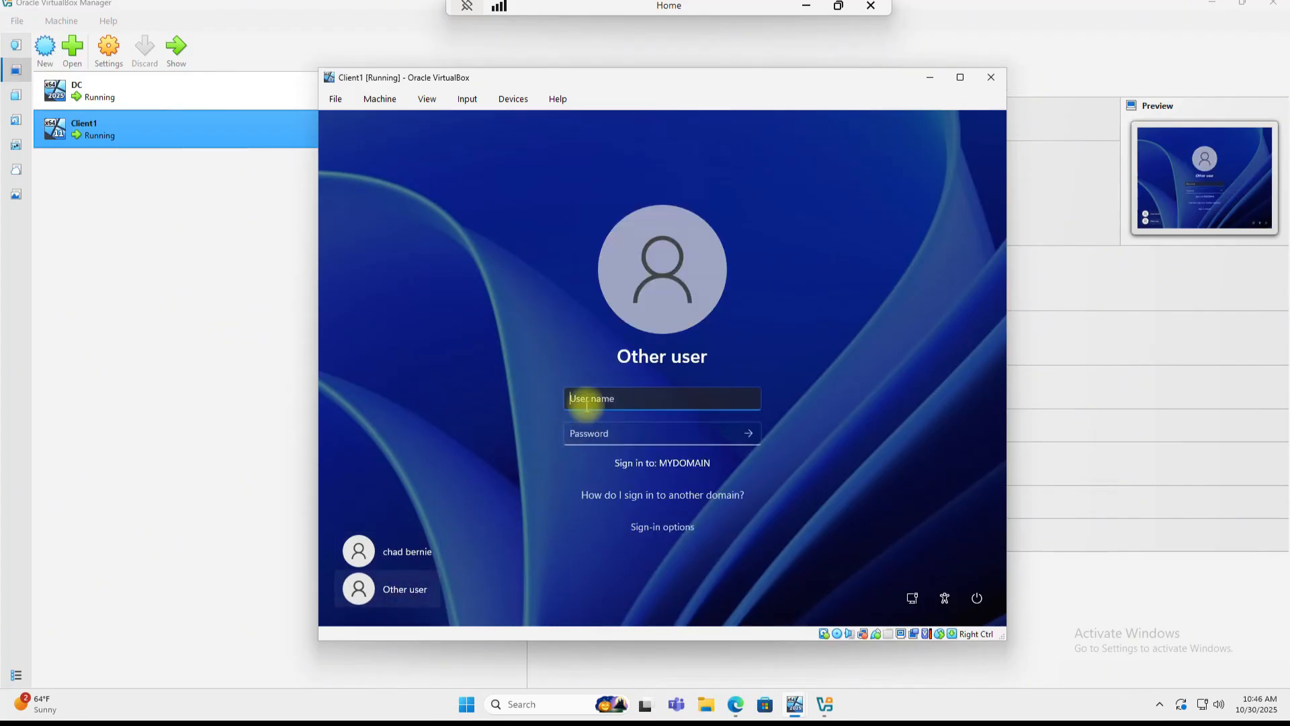
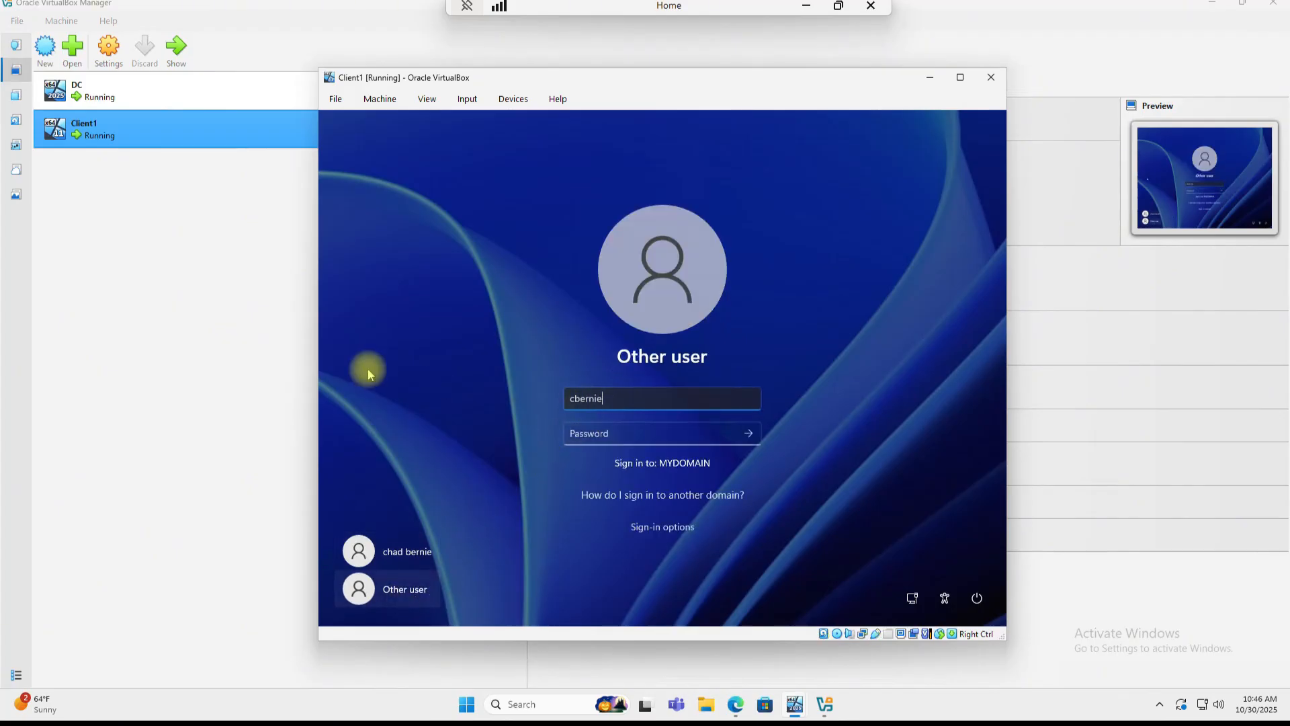
key(Tab)
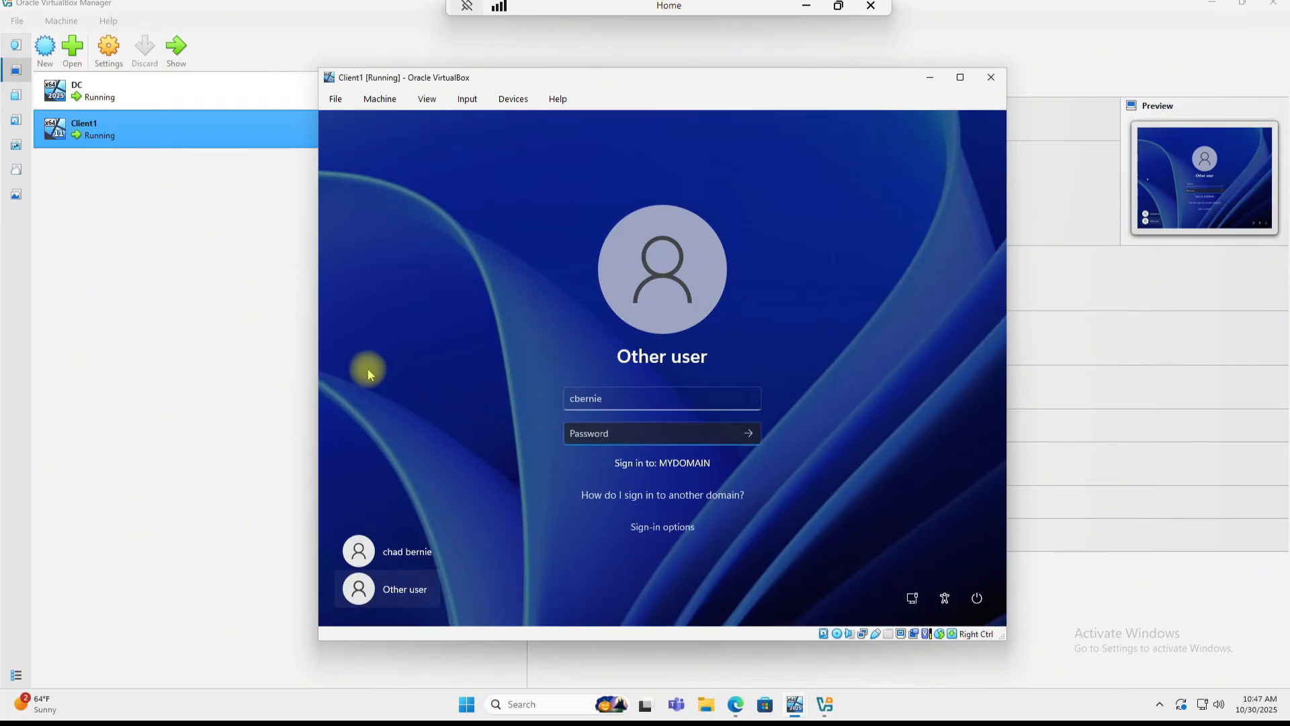
text(P@ssw0rd)
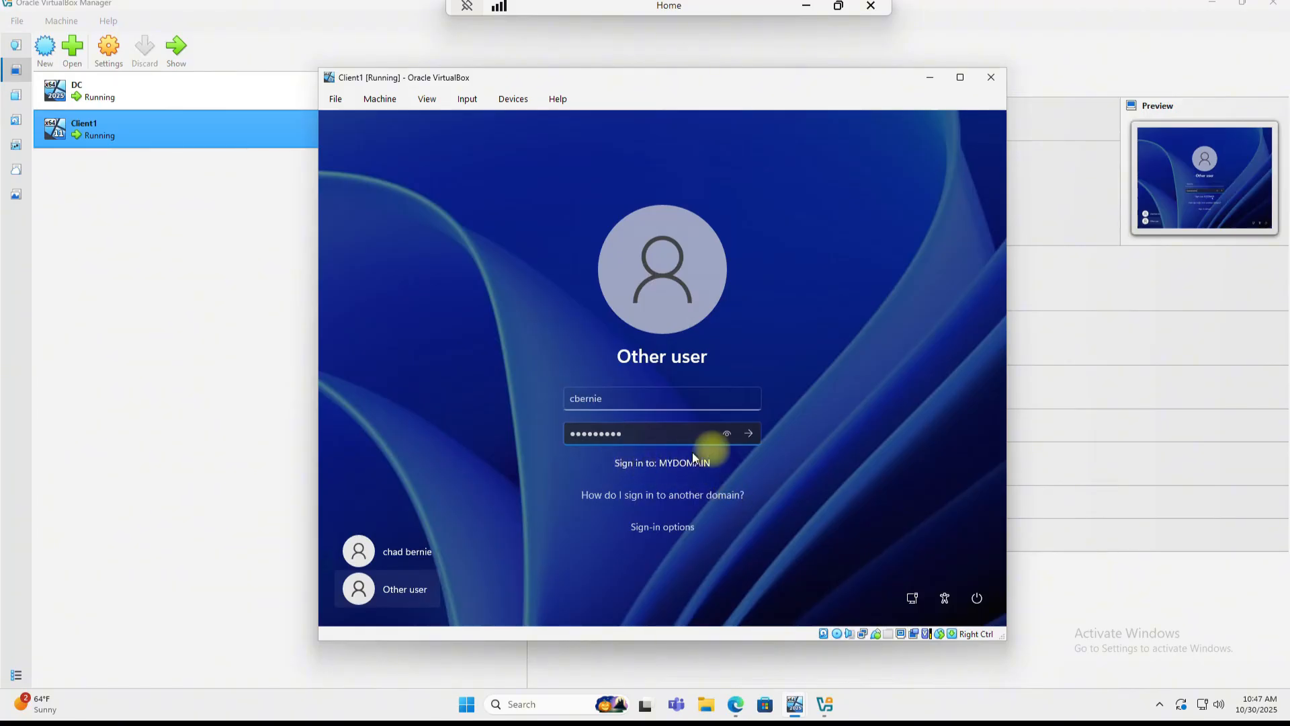
click(748, 436)
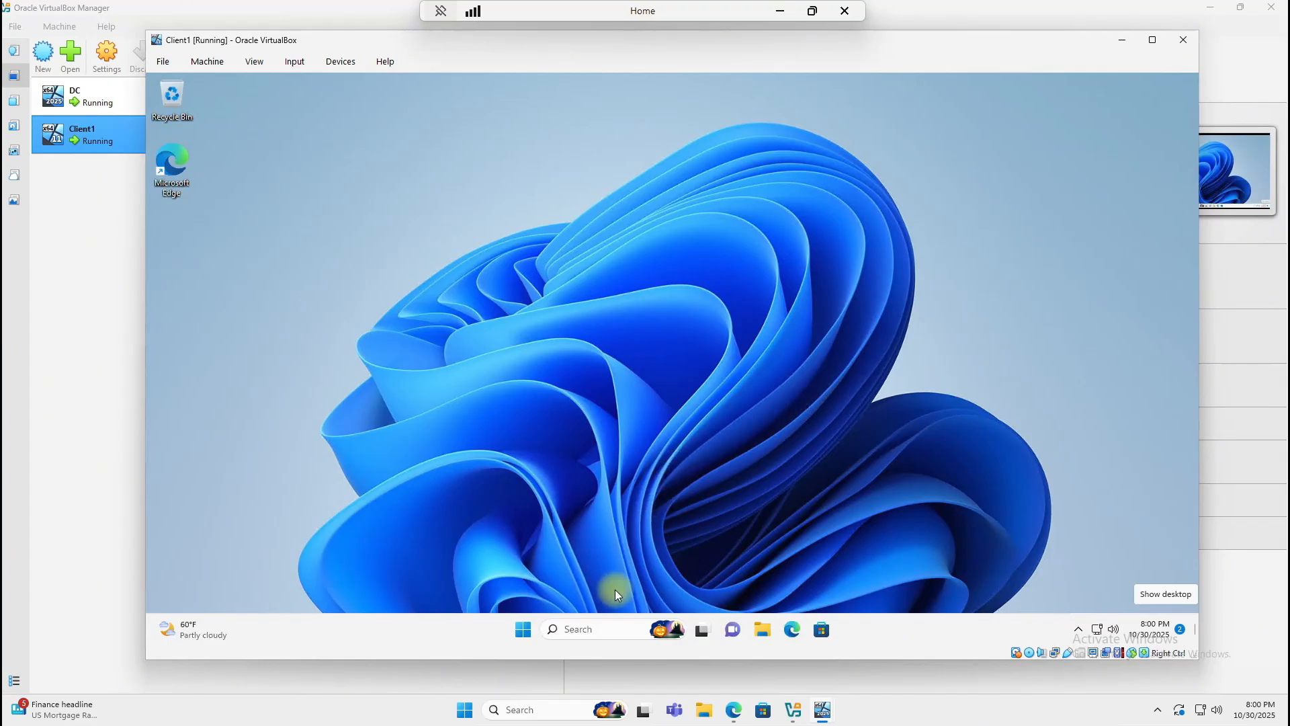
click(599, 629)
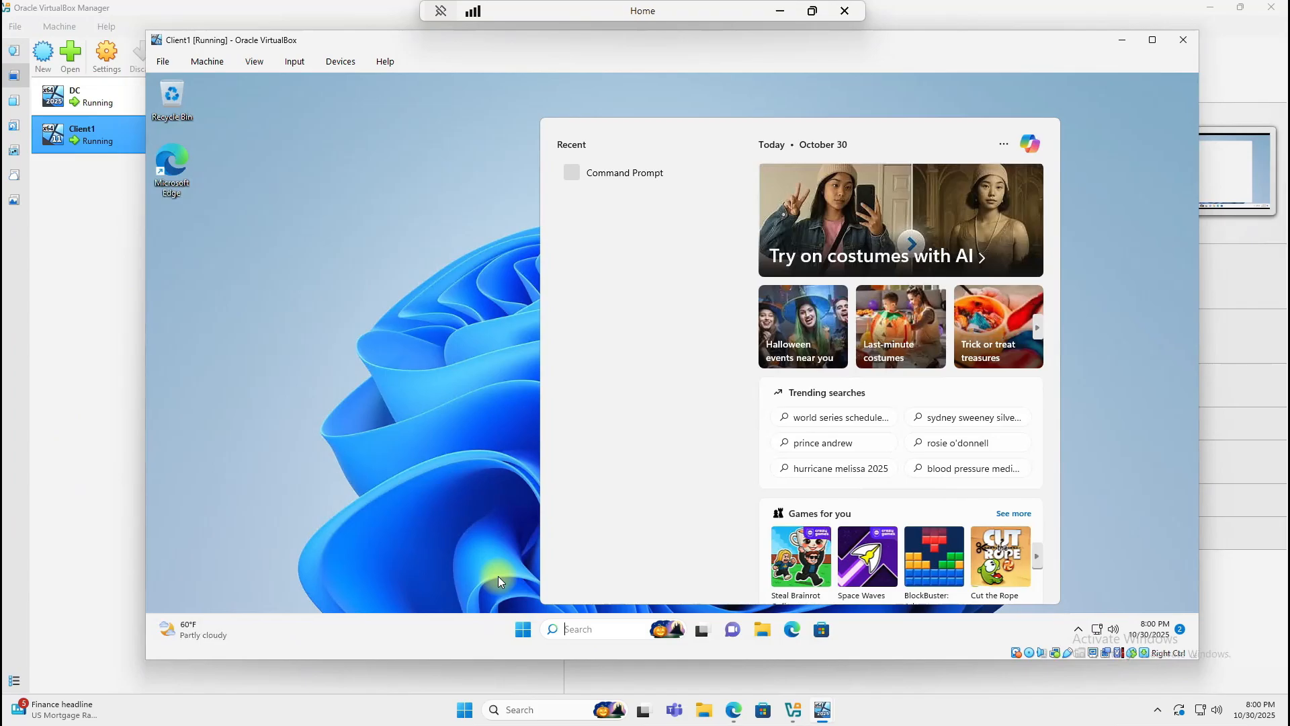
text(cmd)
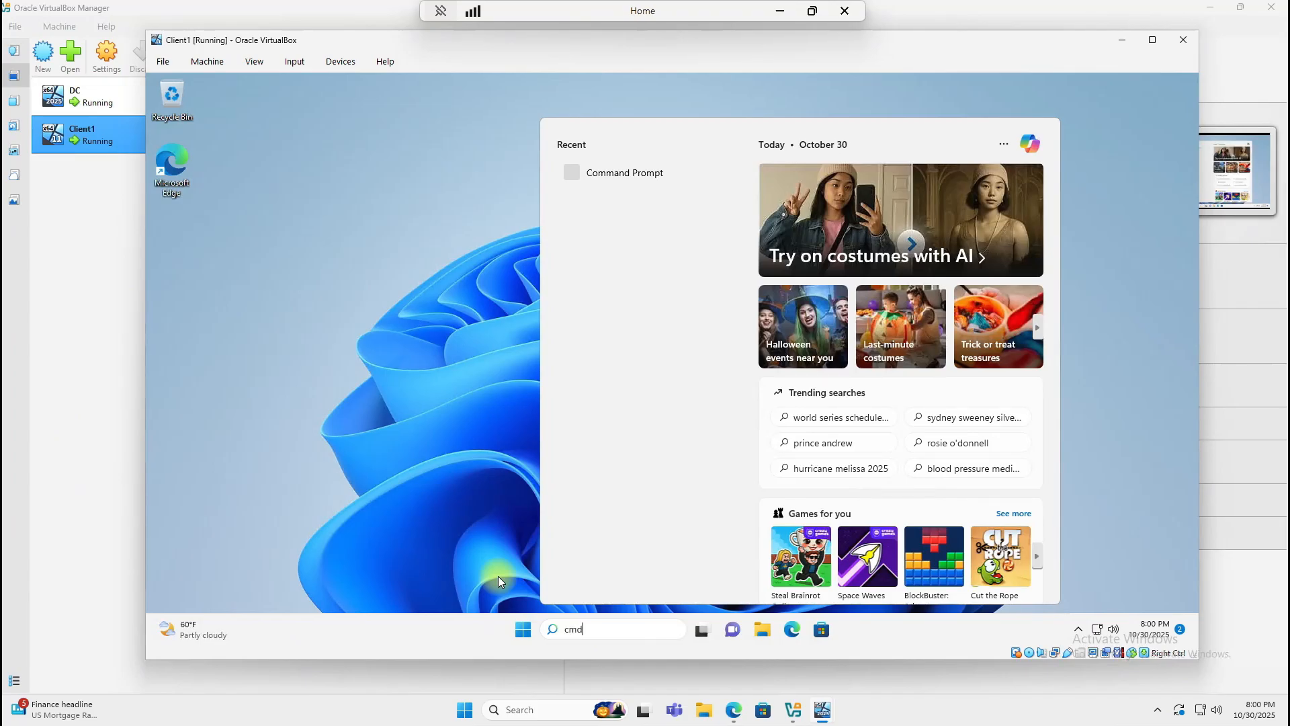
click(597, 175)
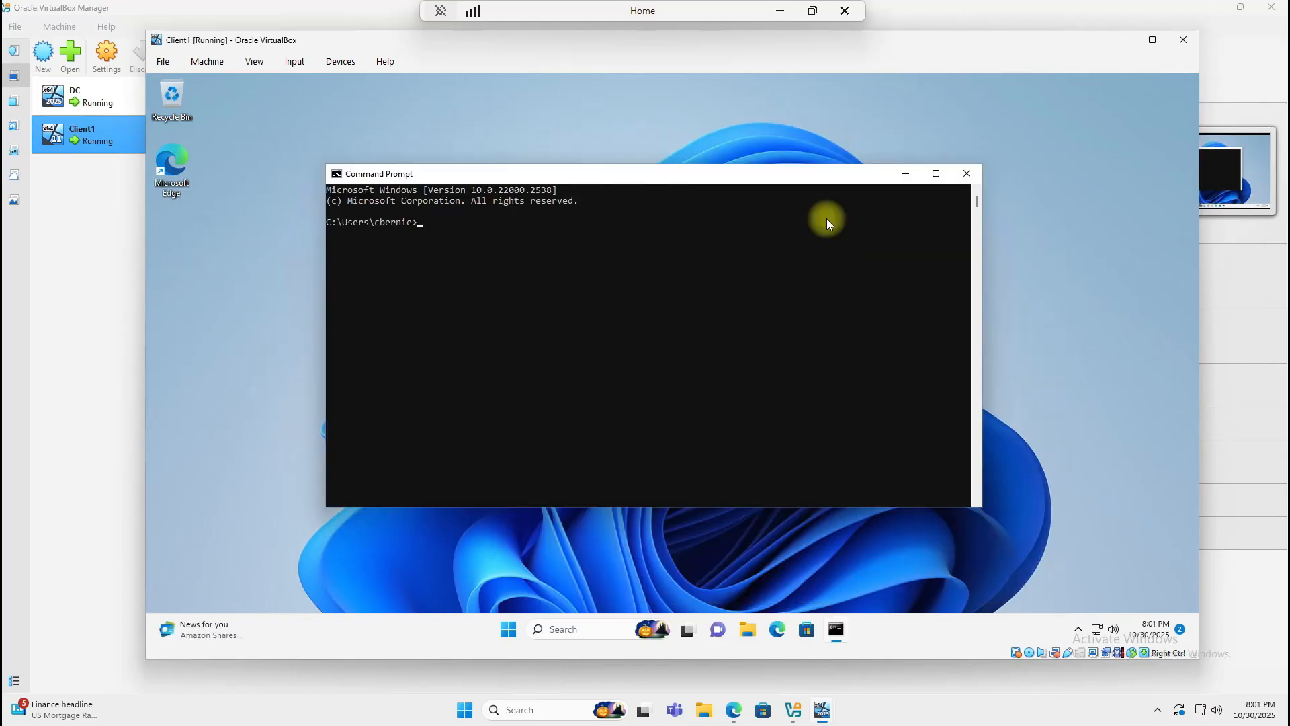
text(whoami)
key(Return)
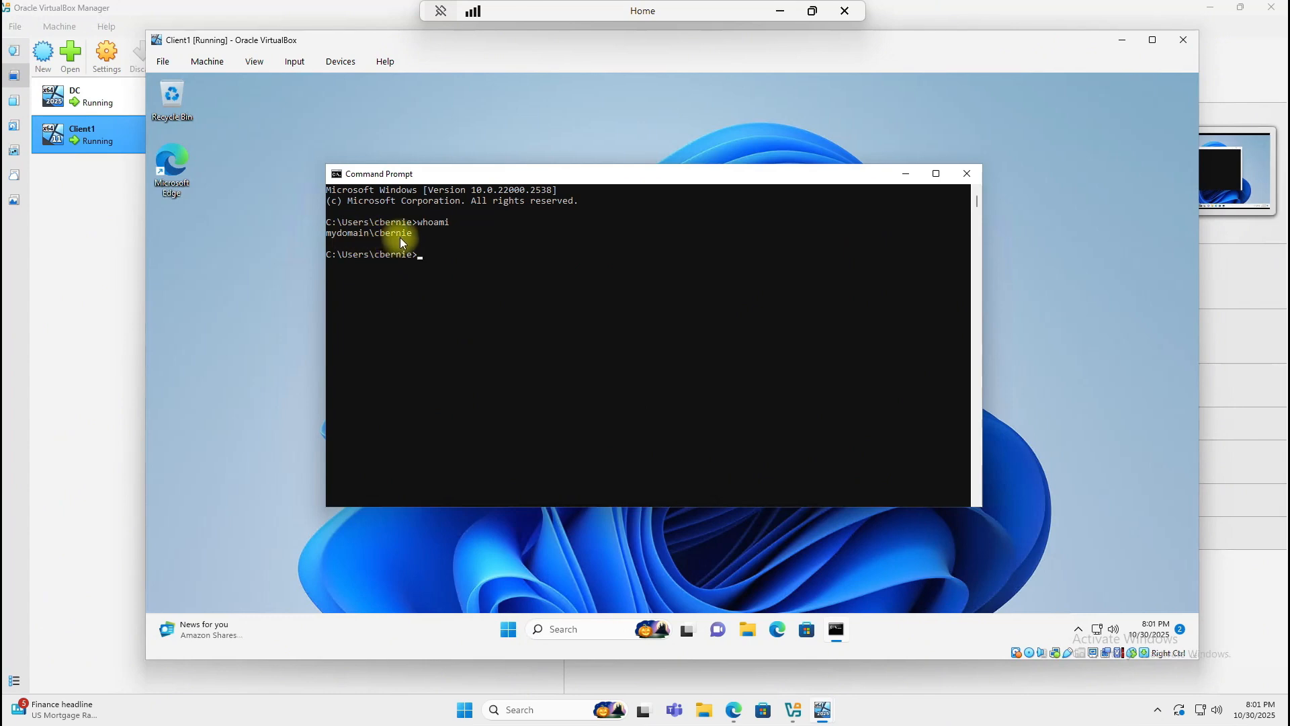
click(967, 175)
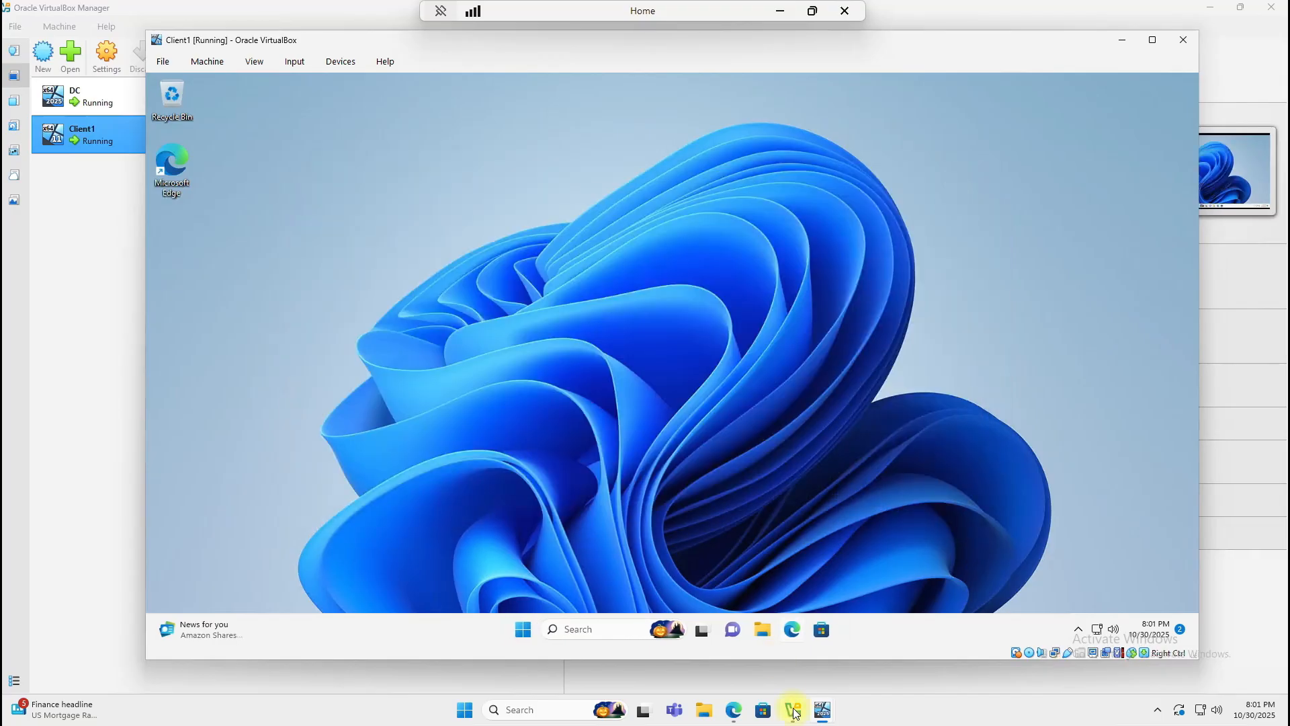
Step: Switch to the DC VM and unlock it with Ctrl+Alt+Del and the administrator password
mouse_move(823, 716)
click(766, 645)
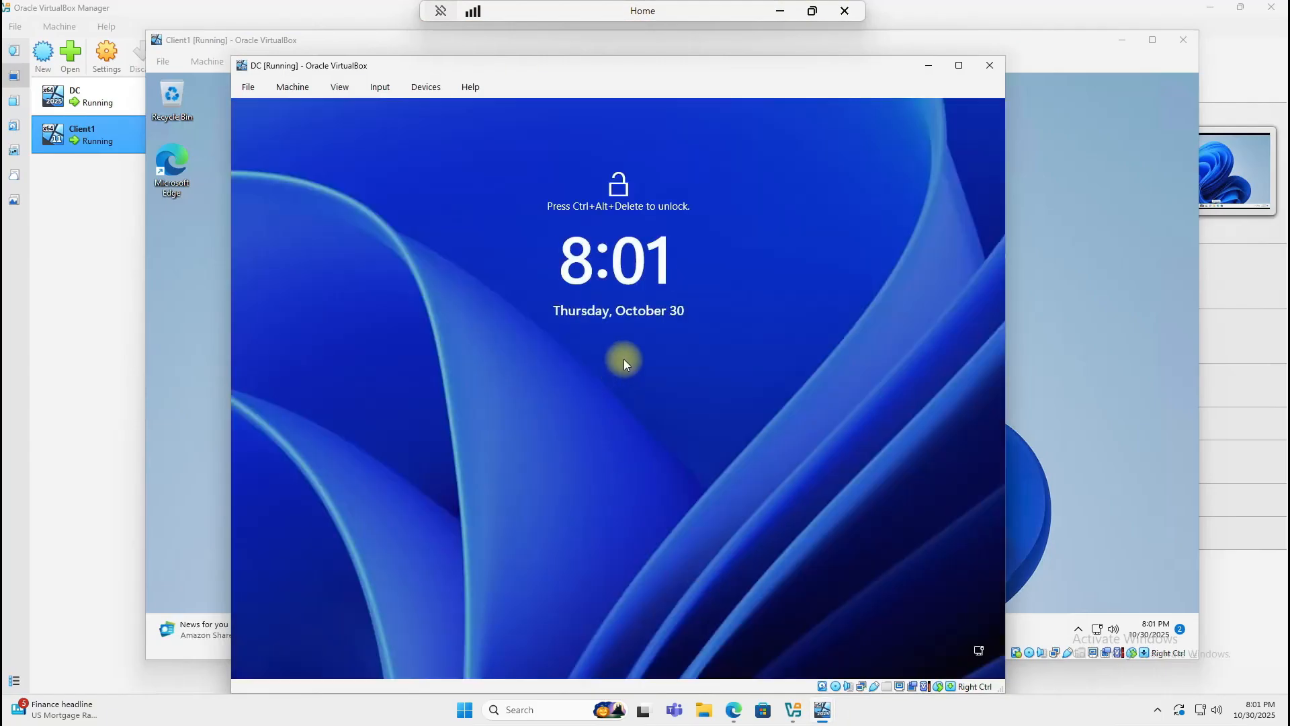
key(ctrl+alt+Delete)
text(•••)
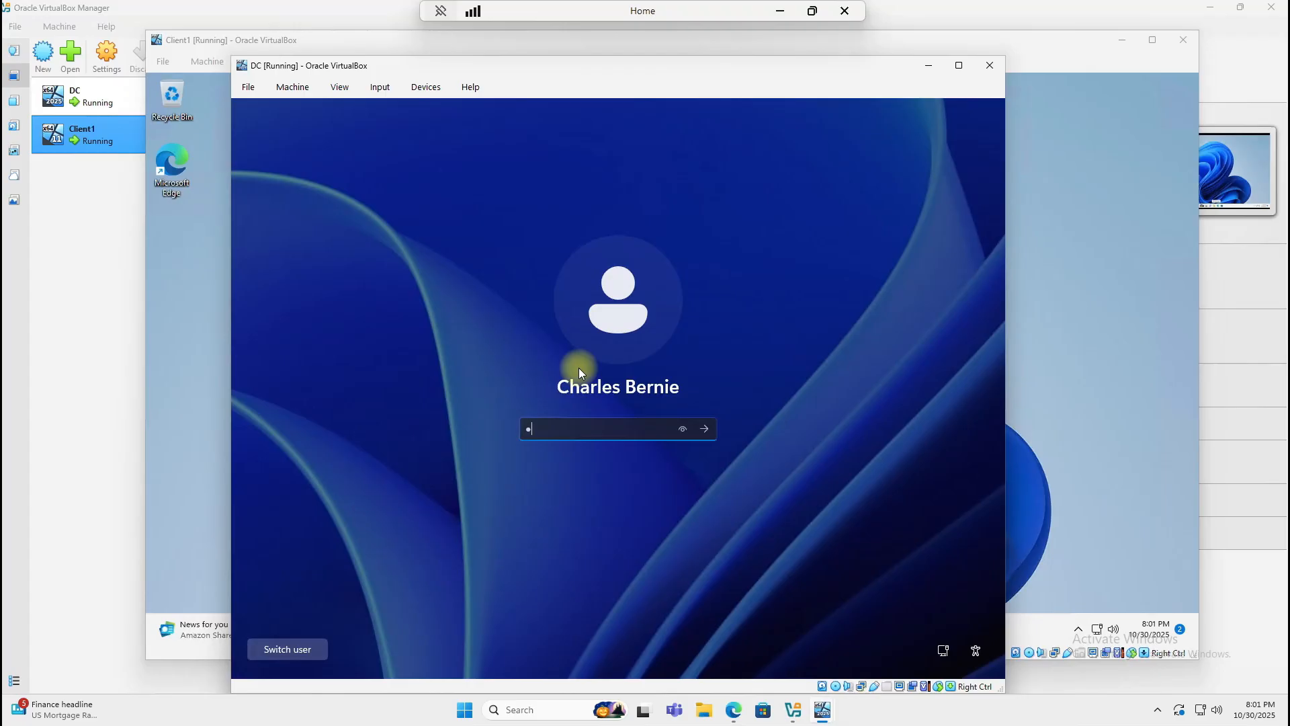
text(••••••)
key(Return)
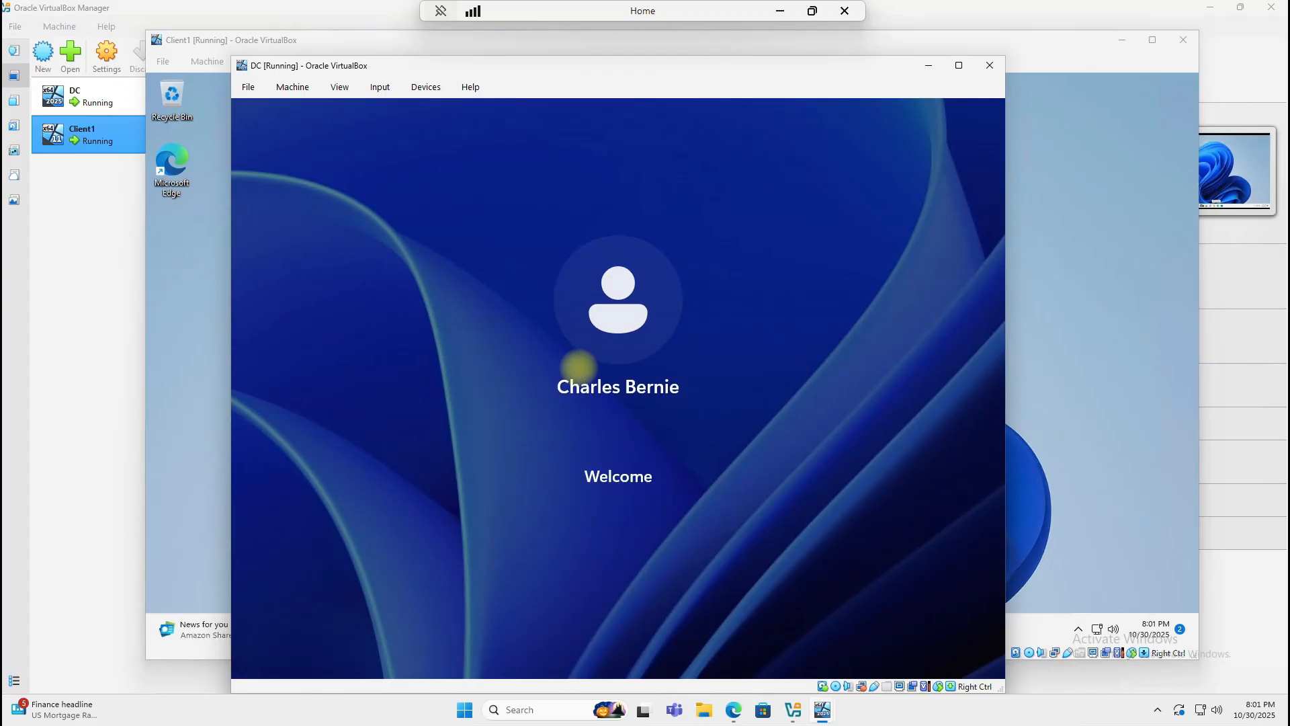
click(993, 67)
click(619, 420)
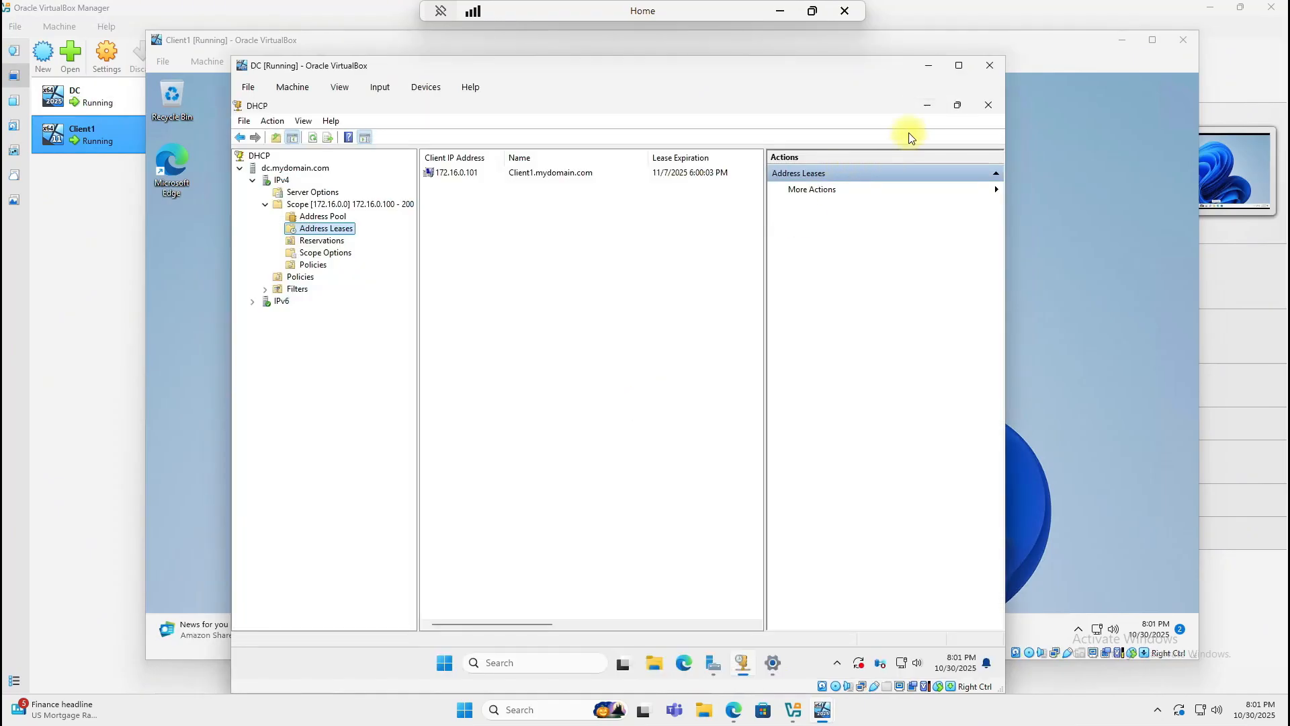
Step: Launch the DHCP console from Server Manager Tools and enlarge its window
click(985, 103)
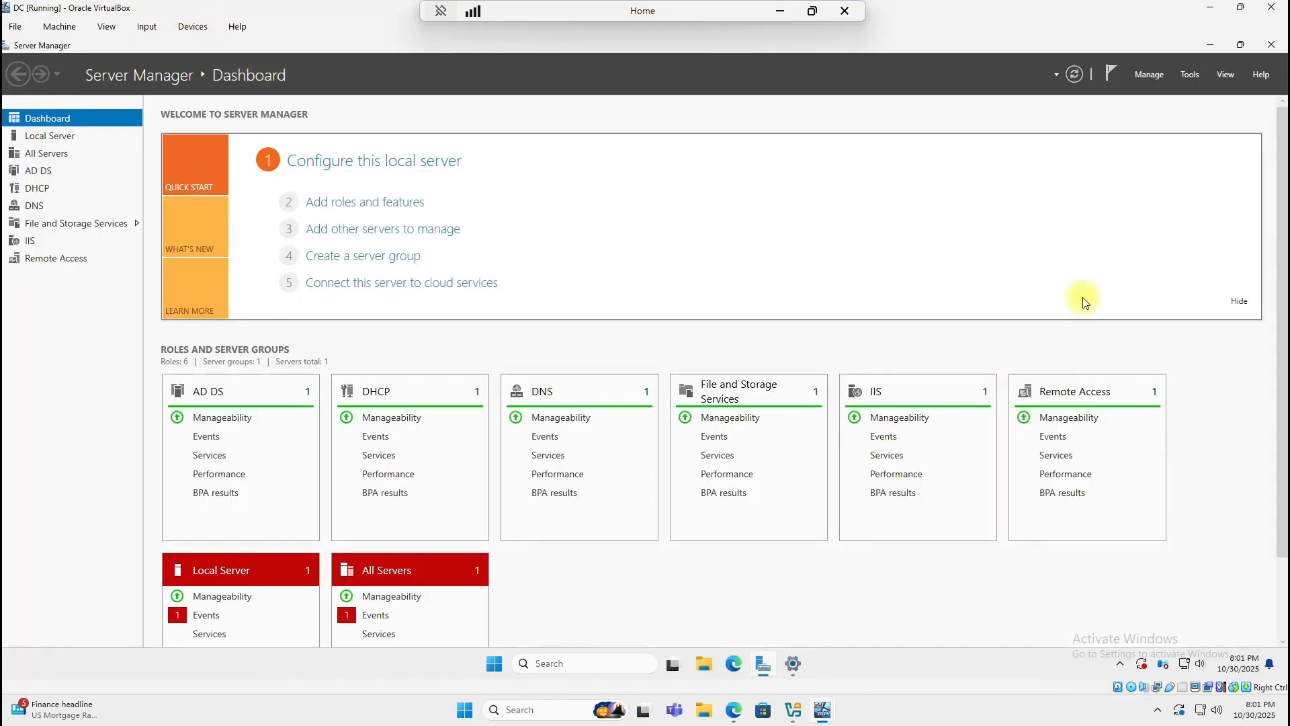
click(1193, 76)
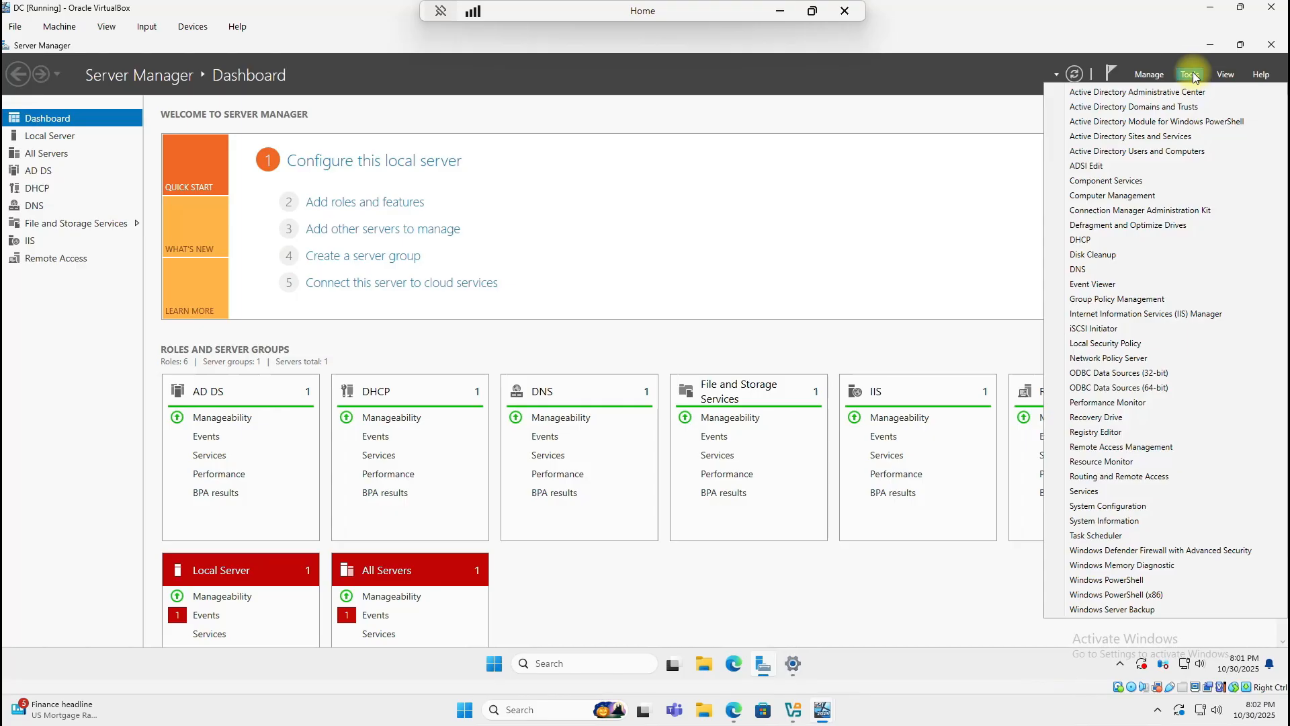
click(1085, 241)
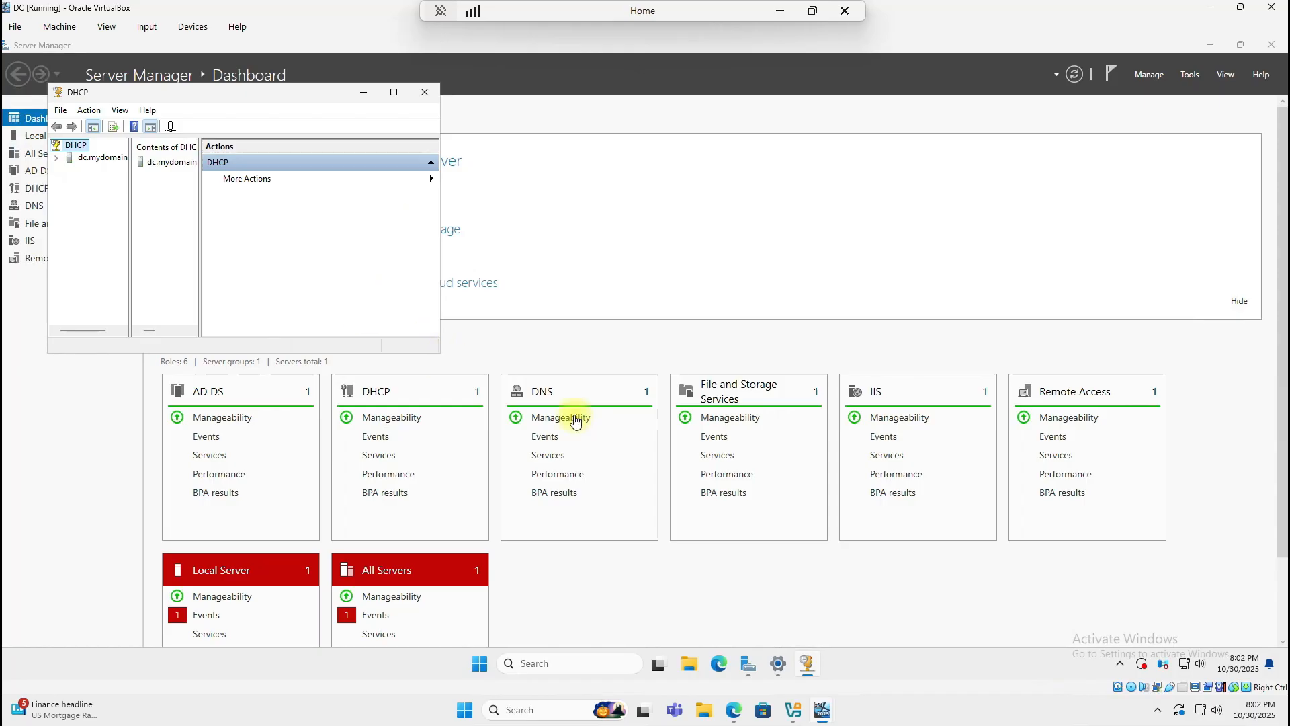
drag(440, 353, 855, 543)
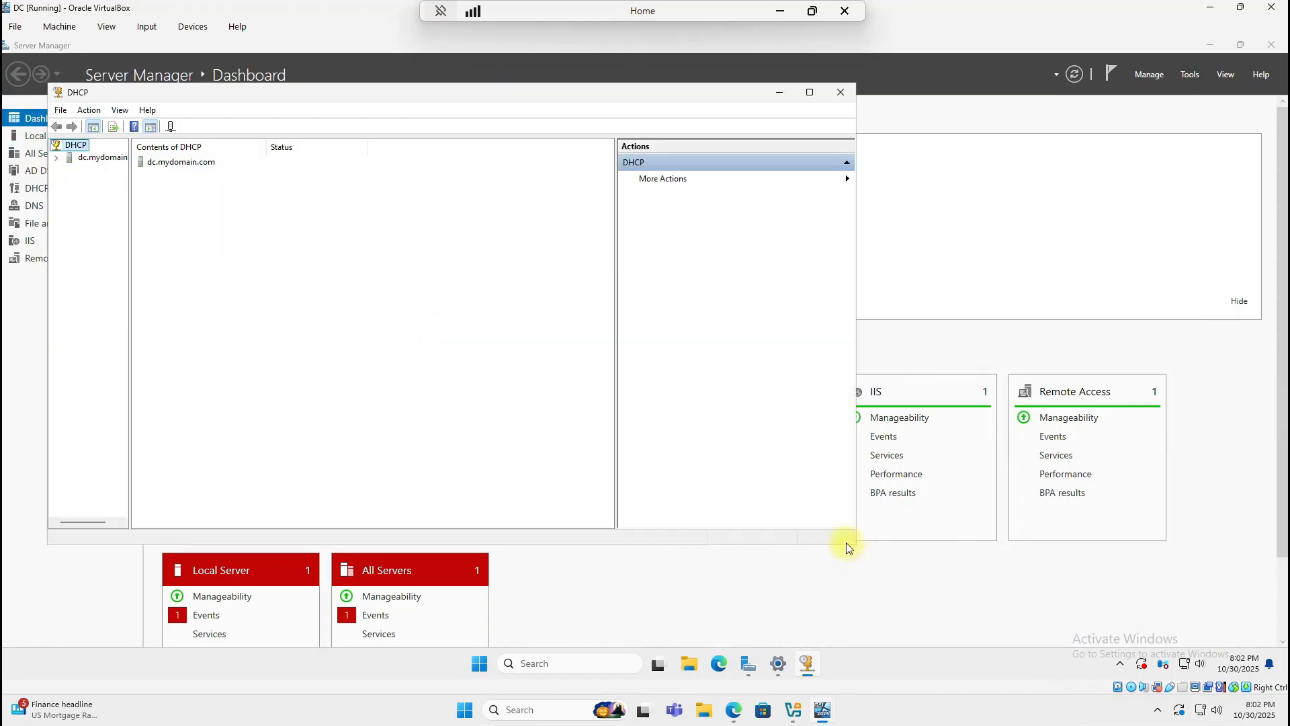
Step: Expand dc.mydomain.com > IPv4 > Scope > Address Leases to show Client1's 172.16.0.101 lease
click(59, 158)
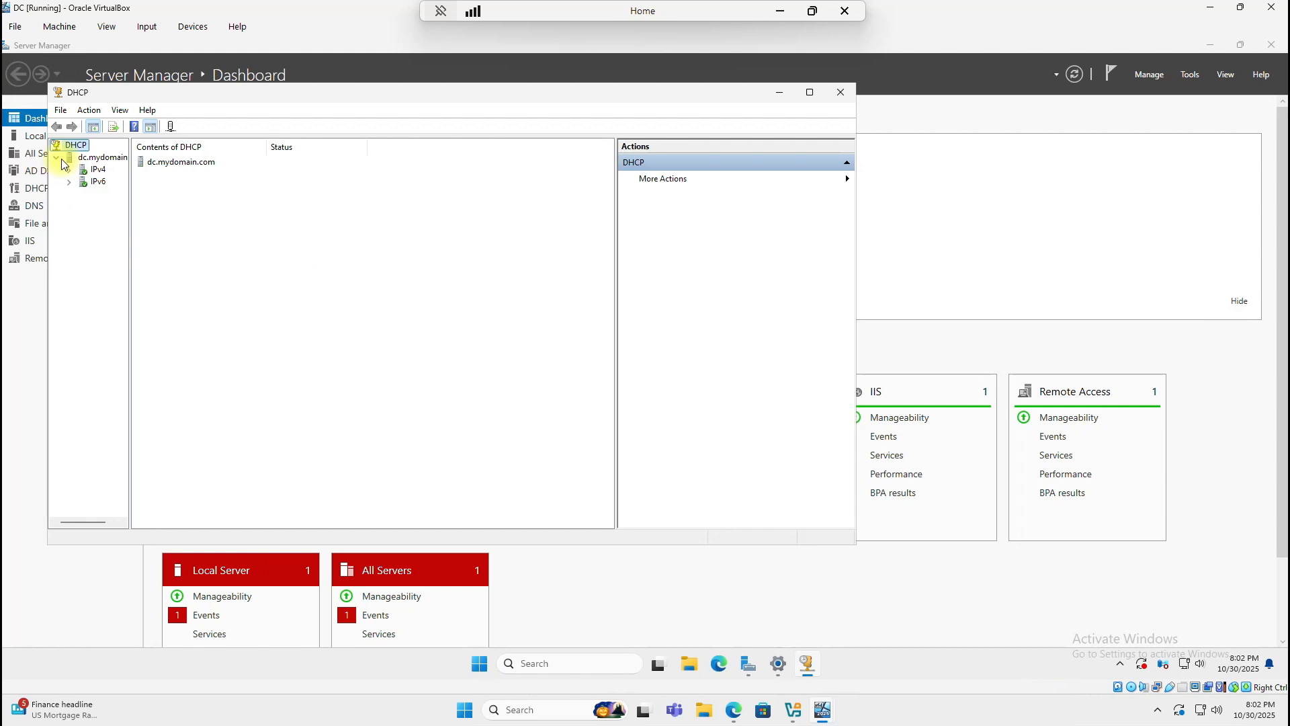
click(70, 171)
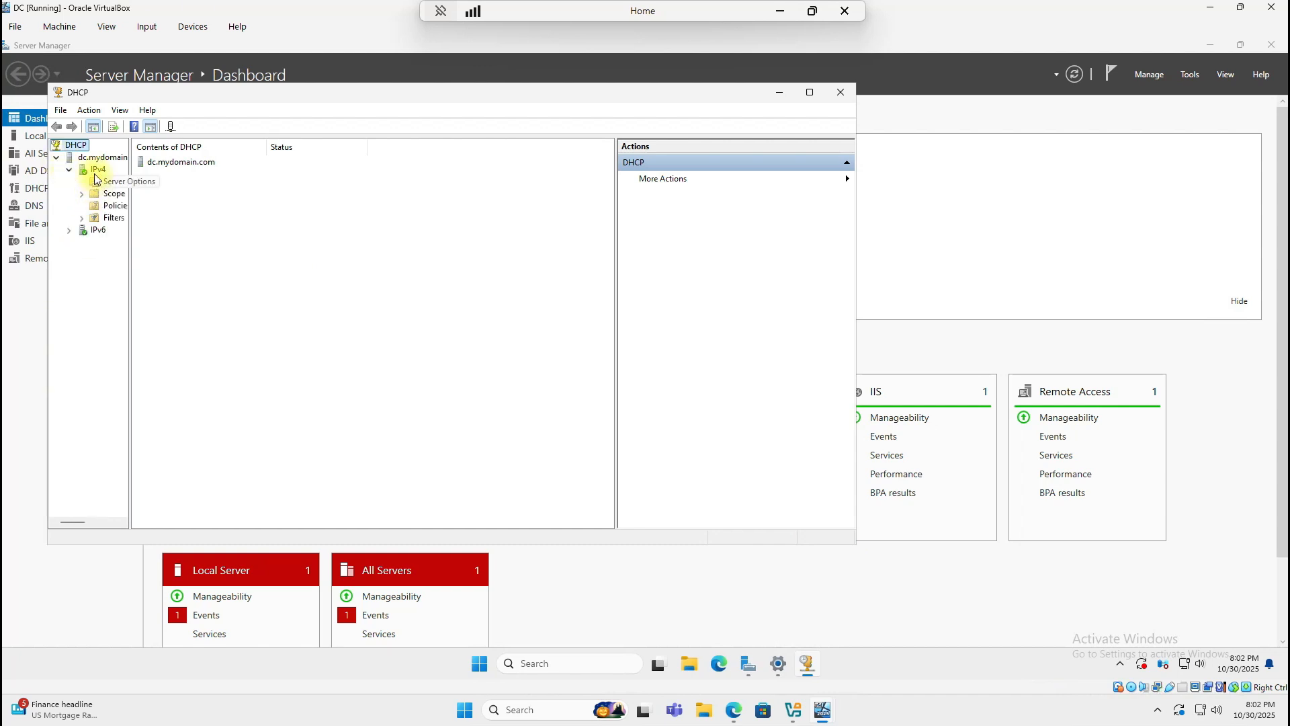
drag(130, 214, 223, 226)
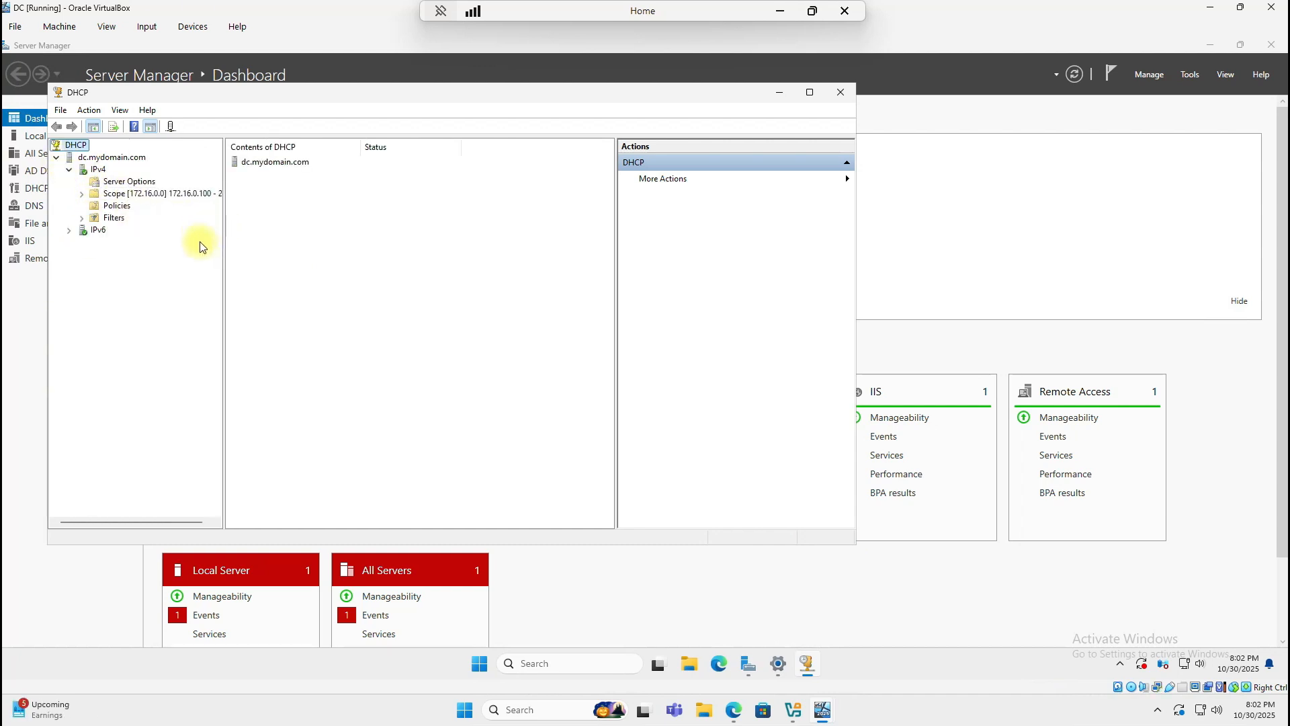
click(84, 195)
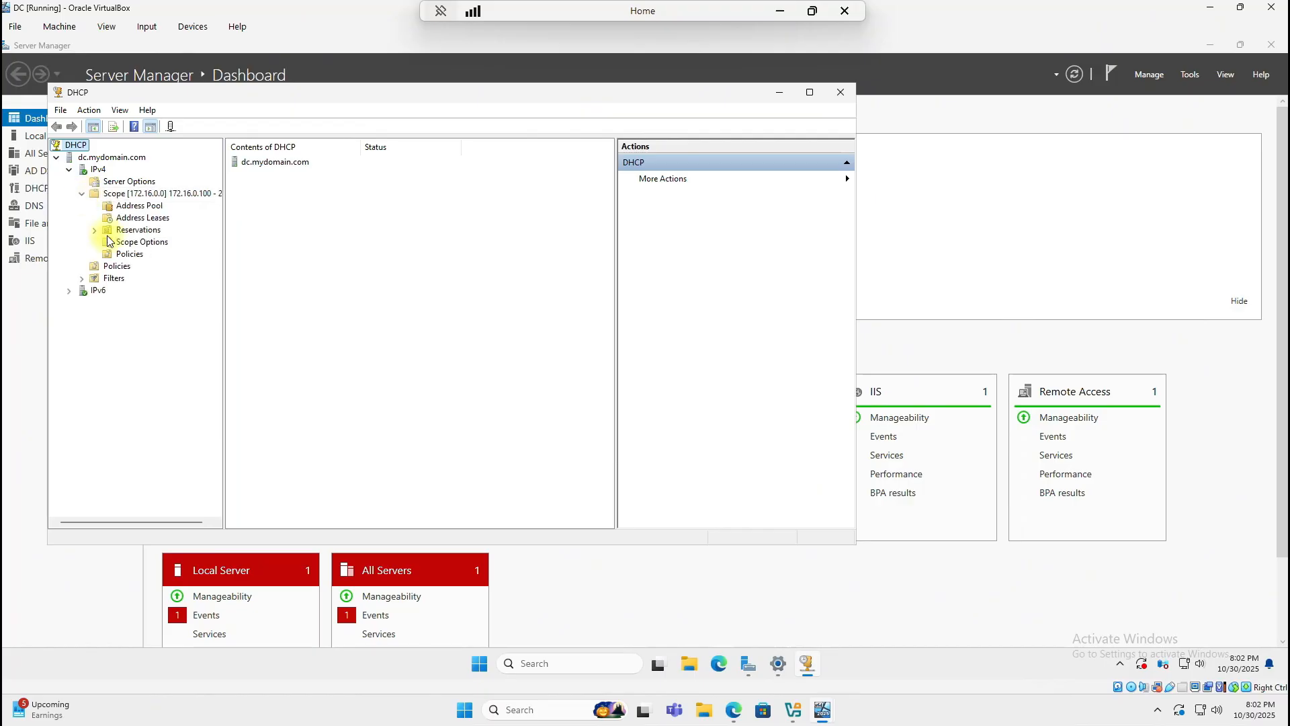
click(157, 222)
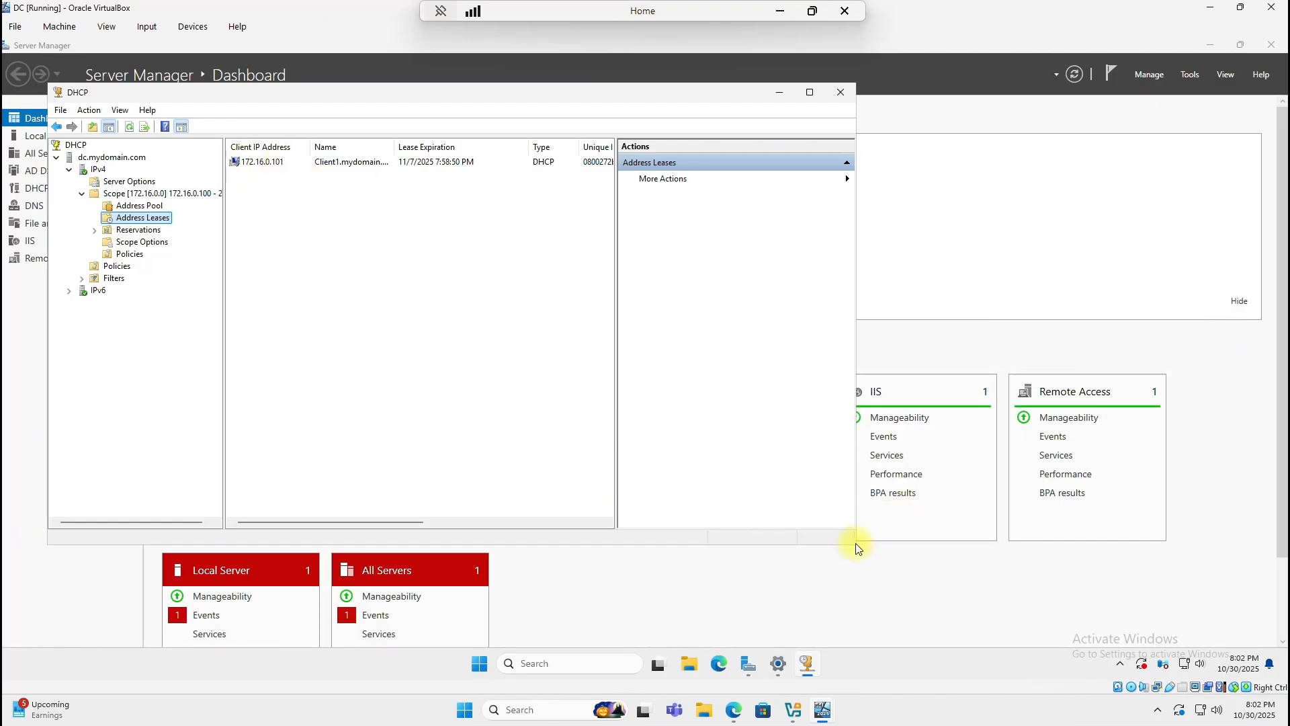
drag(855, 547, 980, 615)
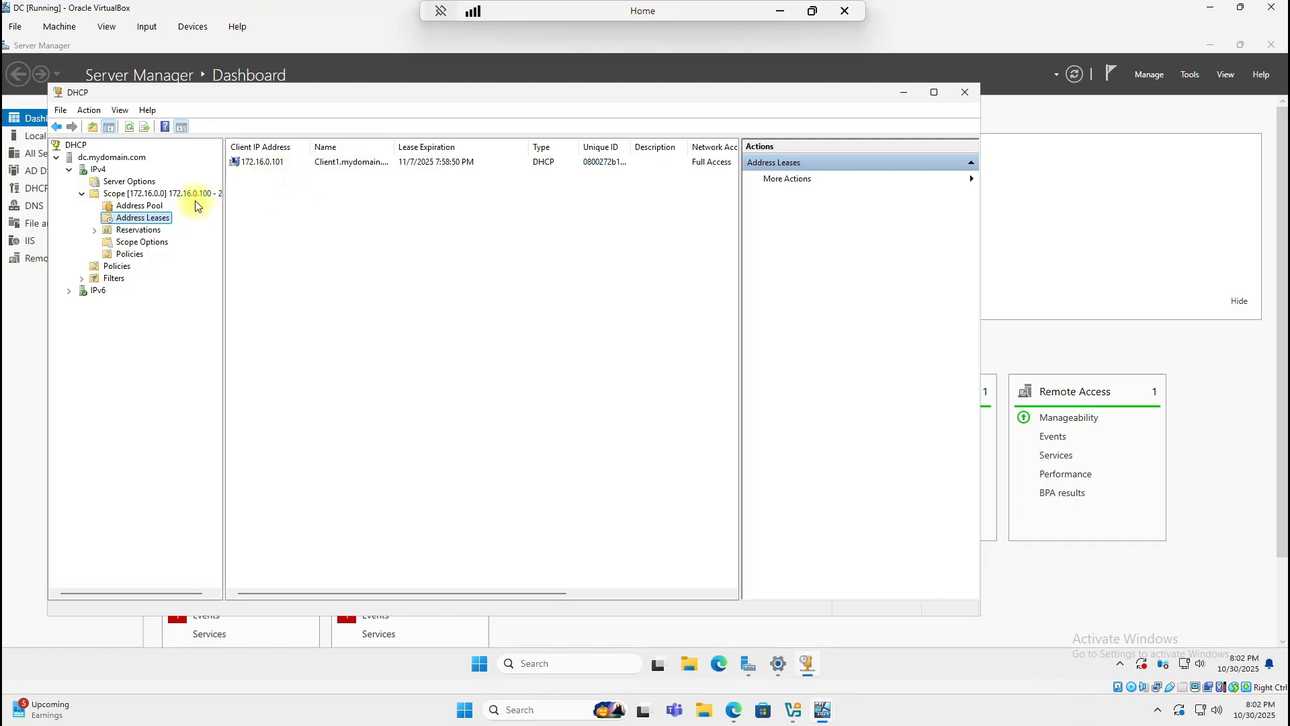
drag(224, 215, 237, 215)
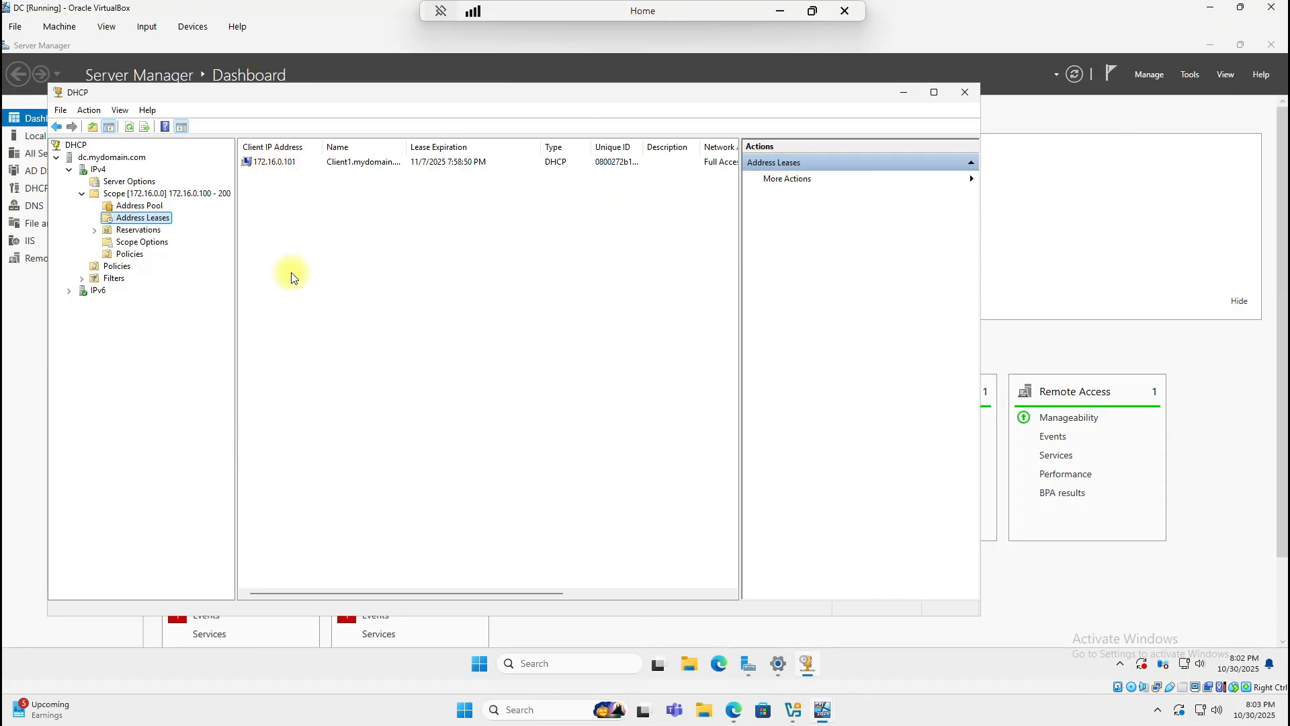
Step: Close DHCP, minimize the DC, Client1 and Manager windows, and open the Active Directory Lab Topology PDF
click(964, 93)
click(1212, 7)
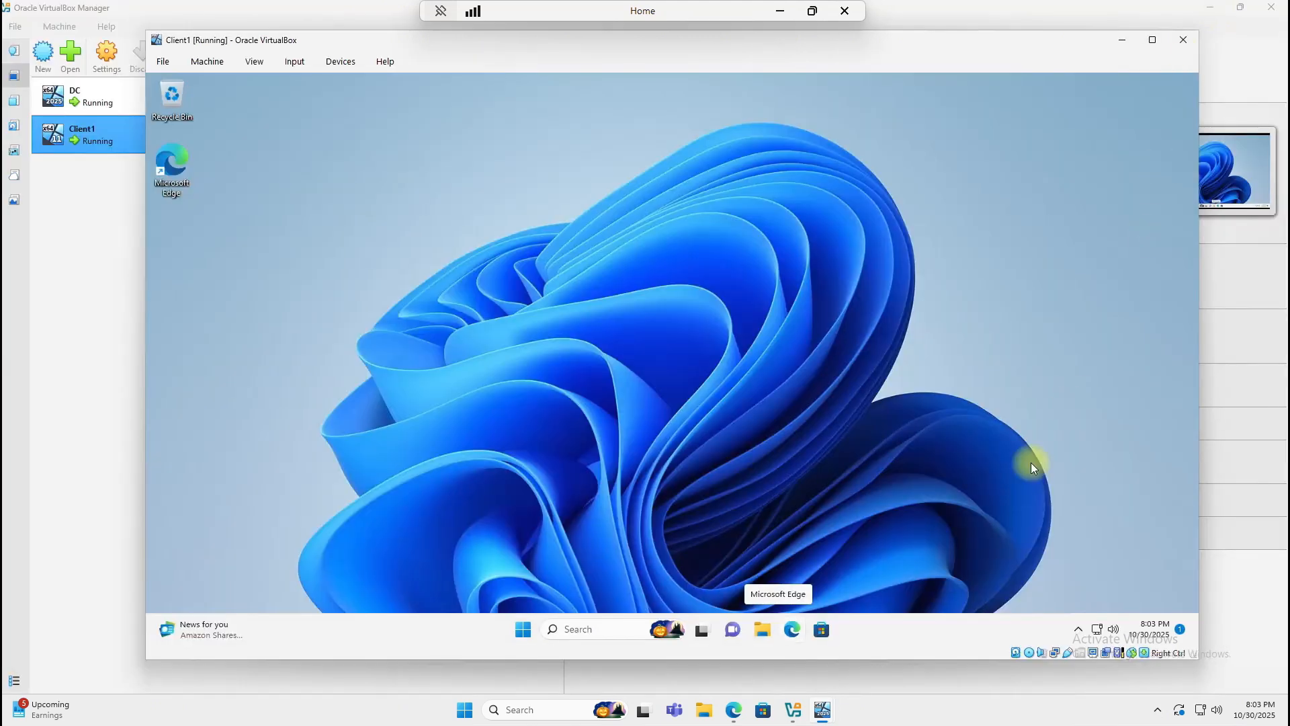
click(1122, 39)
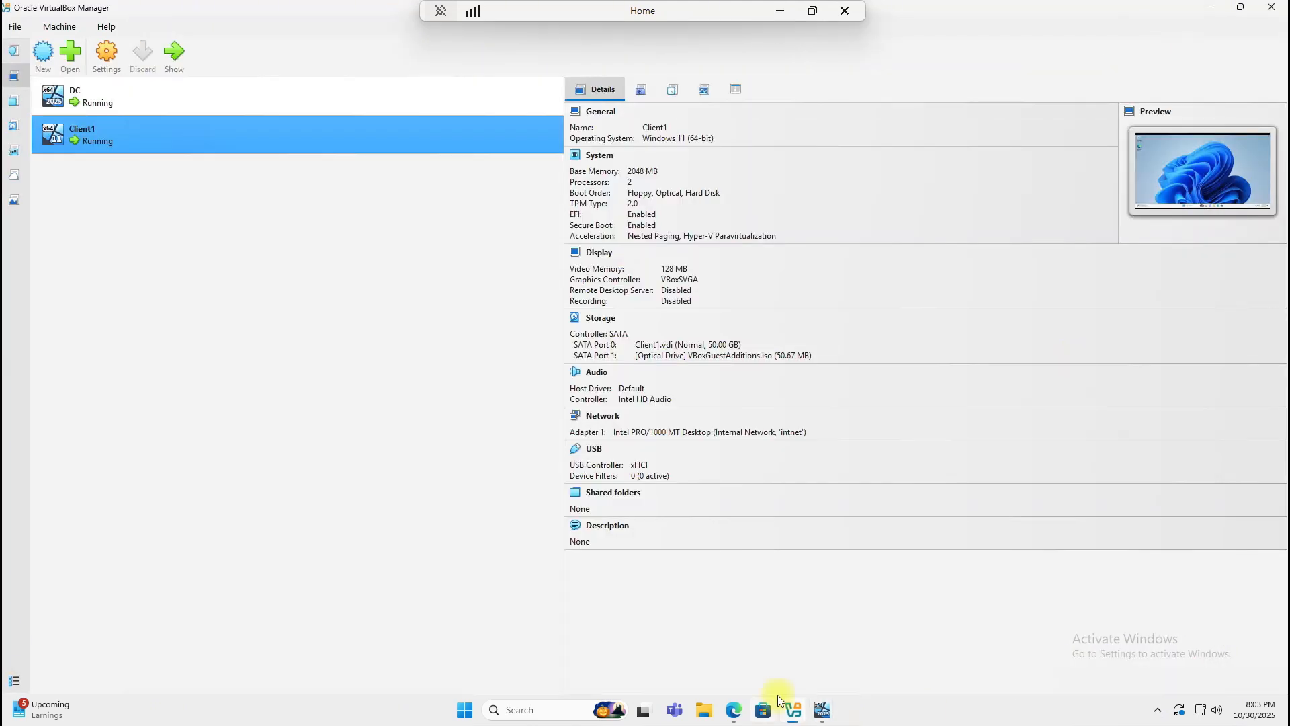
click(1209, 8)
double_click(26, 366)
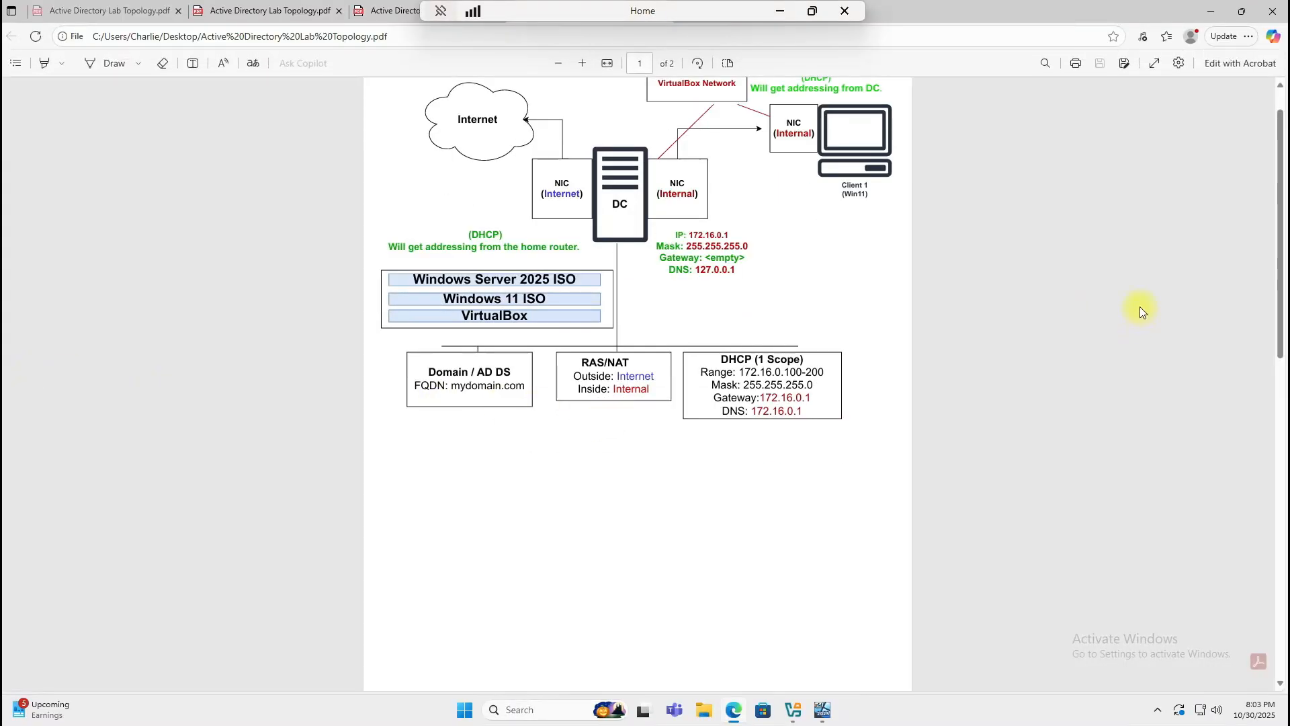